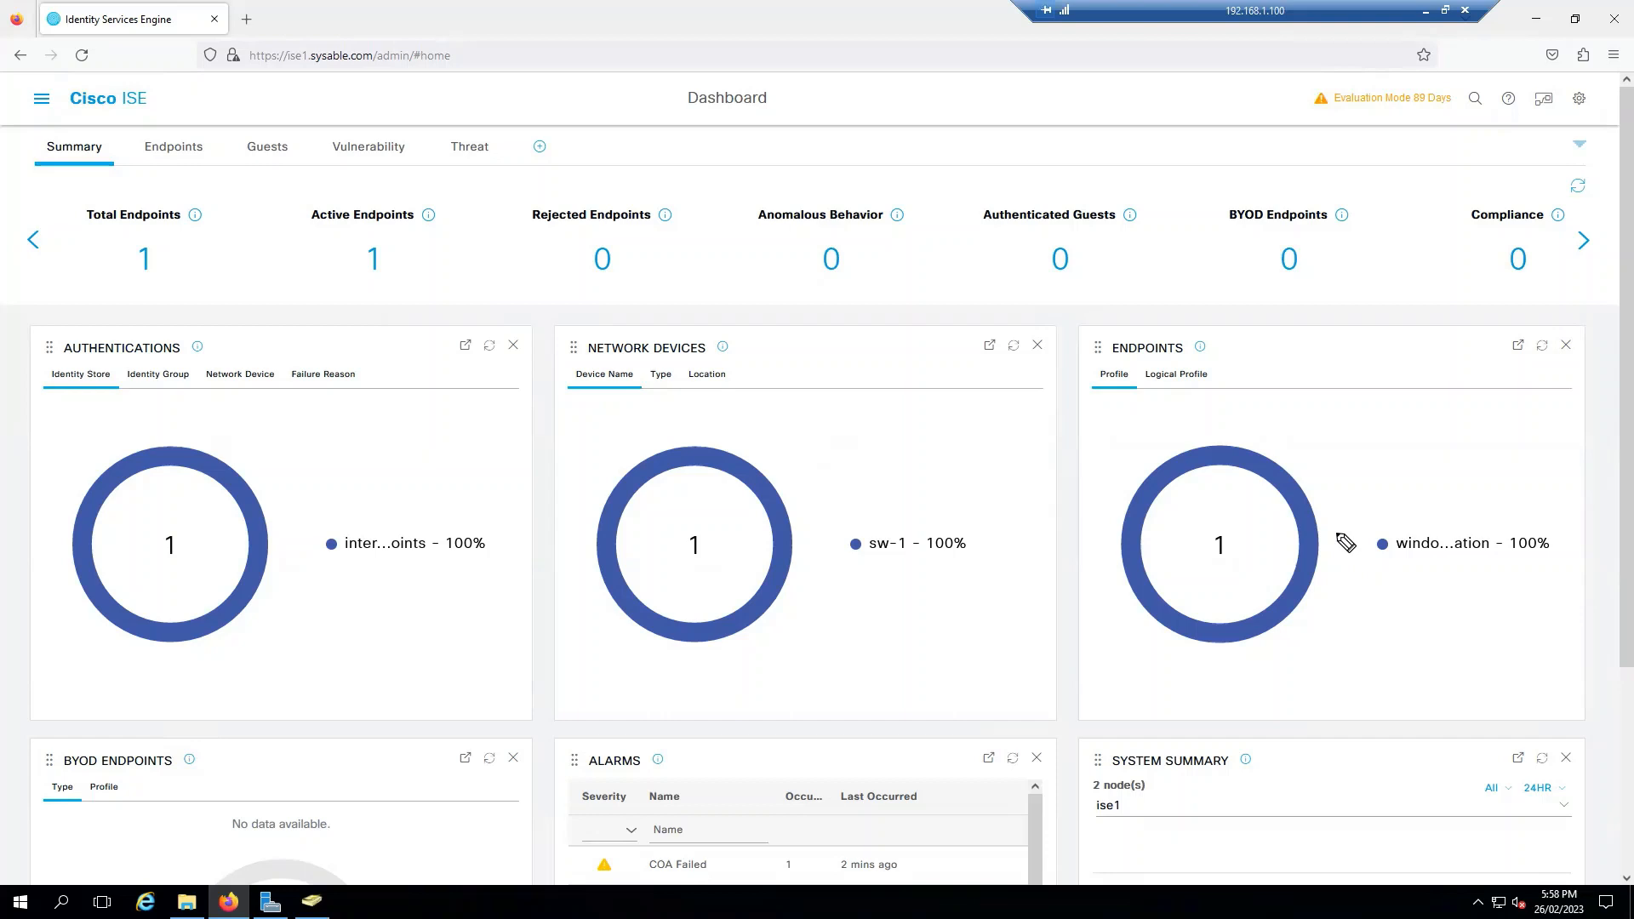
Step: Sketch HOTSPOT, self-registration and Authorization notes over the dashboard, then clear them
{"action": "mouse_move", "coordinate": [828, 450]}
{"action": "left_mouse_down"}
{"action": "mouse_move", "coordinate": [939, 431]}
{"action": "mouse_move", "coordinate": [924, 464]}
{"action": "mouse_move", "coordinate": [890, 459]}
{"action": "mouse_move", "coordinate": [938, 530]}
{"action": "mouse_move", "coordinate": [1005, 483]}
{"action": "mouse_move", "coordinate": [1037, 501]}
{"action": "mouse_move", "coordinate": [1080, 484]}
{"action": "mouse_move", "coordinate": [1113, 514]}
{"action": "mouse_move", "coordinate": [1137, 490]}
{"action": "mouse_move", "coordinate": [1217, 476]}
{"action": "left_mouse_up"}
{"action": "left_click_drag", "start_coordinate": [935, 528], "coordinate": [1196, 515]}
{"action": "left_click_drag", "start_coordinate": [986, 547], "coordinate": [1230, 530]}
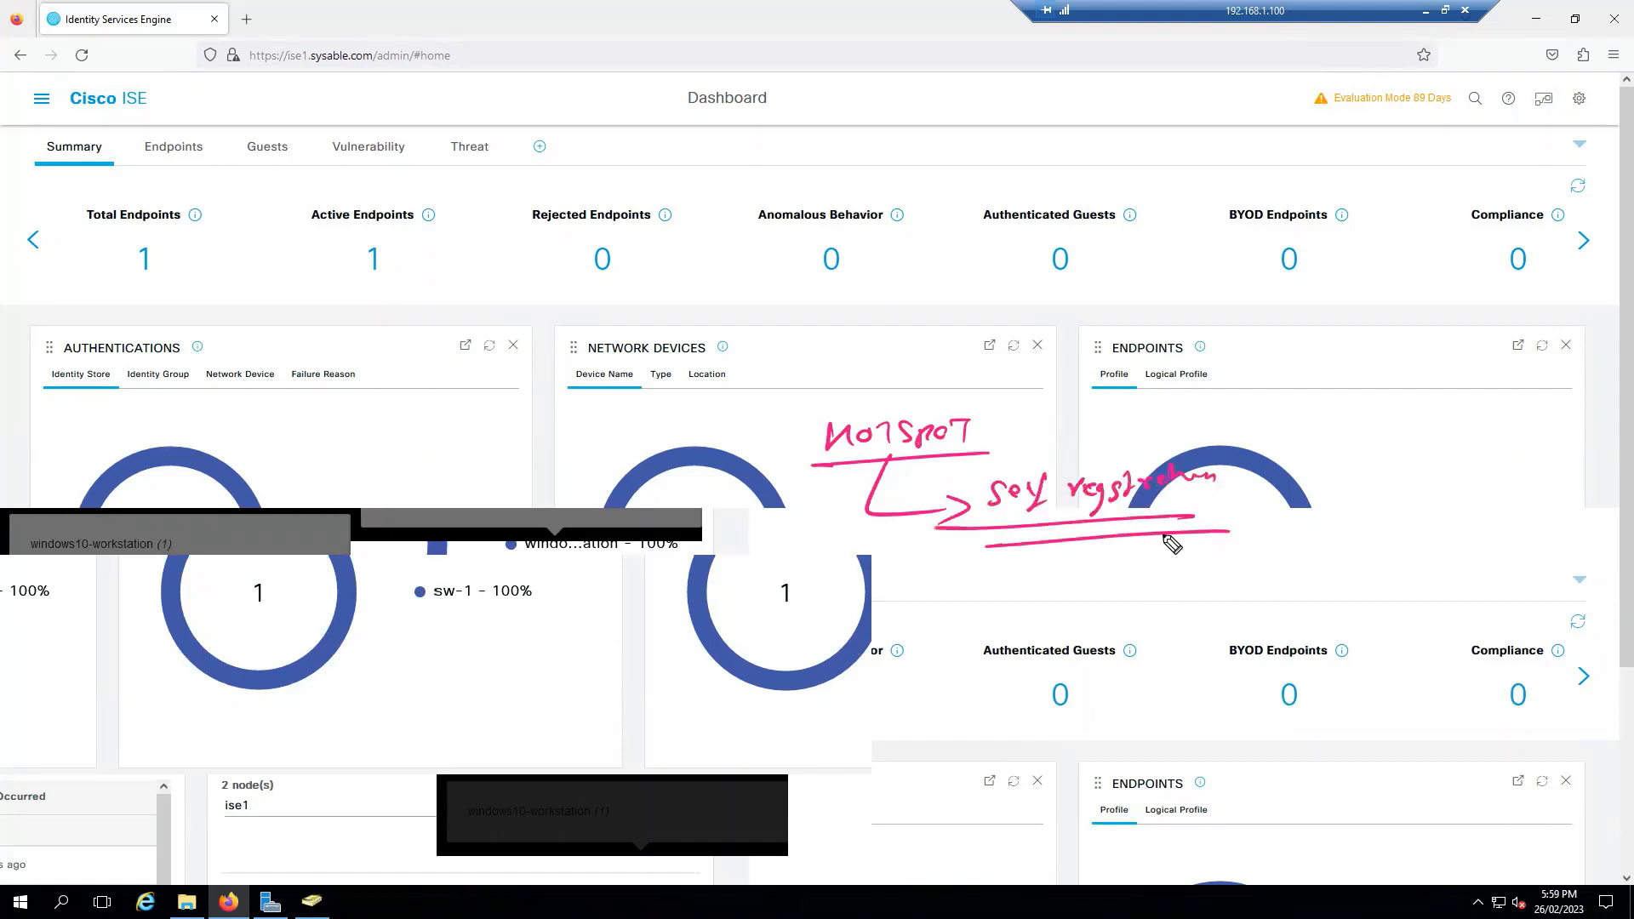
{"action": "mouse_move", "coordinate": [1241, 441]}
{"action": "left_mouse_down"}
{"action": "mouse_move", "coordinate": [975, 521]}
{"action": "mouse_move", "coordinate": [1238, 515]}
{"action": "mouse_move", "coordinate": [1250, 461]}
{"action": "mouse_move", "coordinate": [1341, 416]}
{"action": "mouse_move", "coordinate": [1315, 445]}
{"action": "mouse_move", "coordinate": [1370, 410]}
{"action": "mouse_move", "coordinate": [1532, 414]}
{"action": "left_mouse_up"}
{"action": "left_click_drag", "start_coordinate": [1347, 432], "coordinate": [1528, 431]}
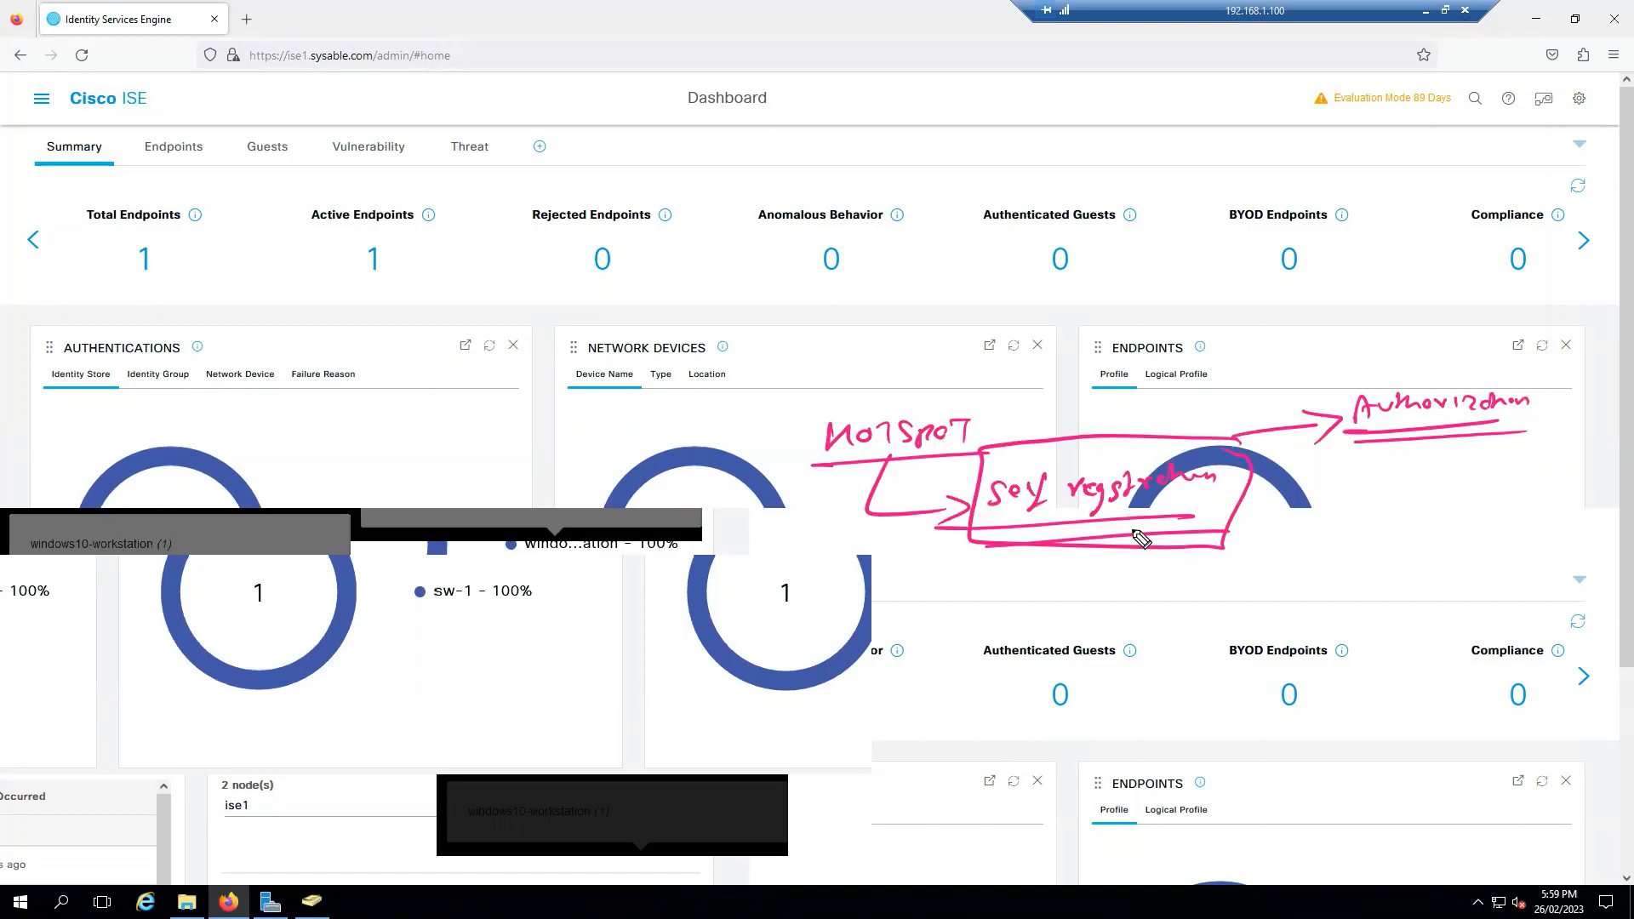
{"action": "mouse_move", "coordinate": [808, 467]}
{"action": "left_mouse_down"}
{"action": "mouse_move", "coordinate": [992, 460]}
{"action": "mouse_move", "coordinate": [799, 411]}
{"action": "mouse_move", "coordinate": [788, 469]}
{"action": "left_mouse_up"}
{"action": "mouse_move", "coordinate": [989, 456]}
{"action": "left_mouse_down"}
{"action": "mouse_move", "coordinate": [1217, 541]}
{"action": "mouse_move", "coordinate": [1040, 439]}
{"action": "left_mouse_up"}
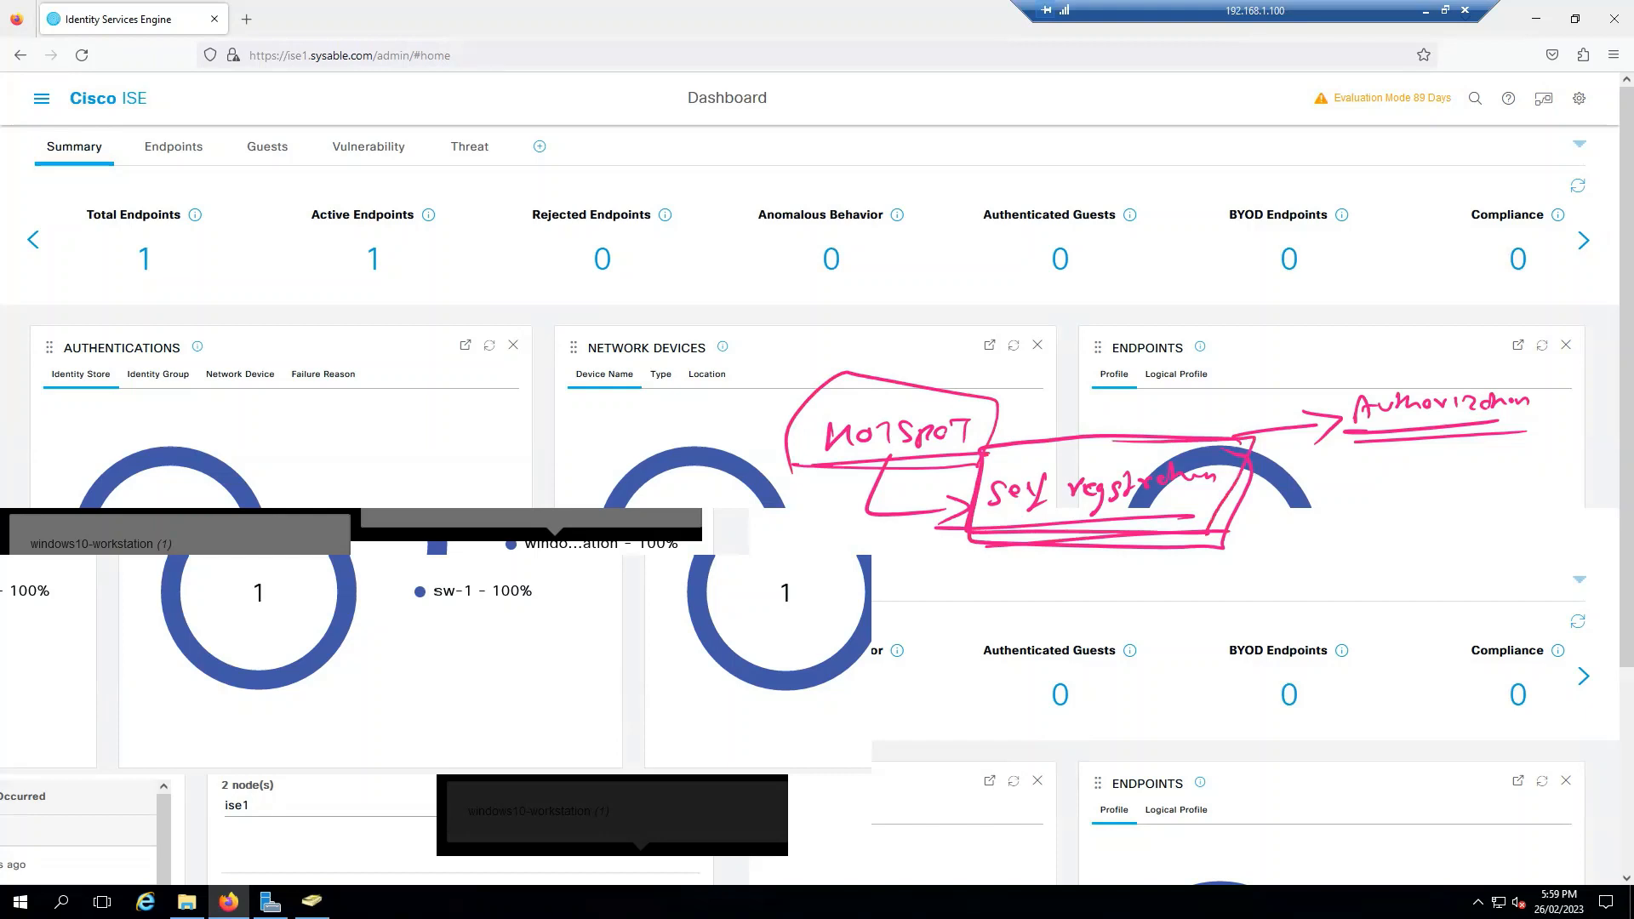
{"action": "key", "text": "Escape"}
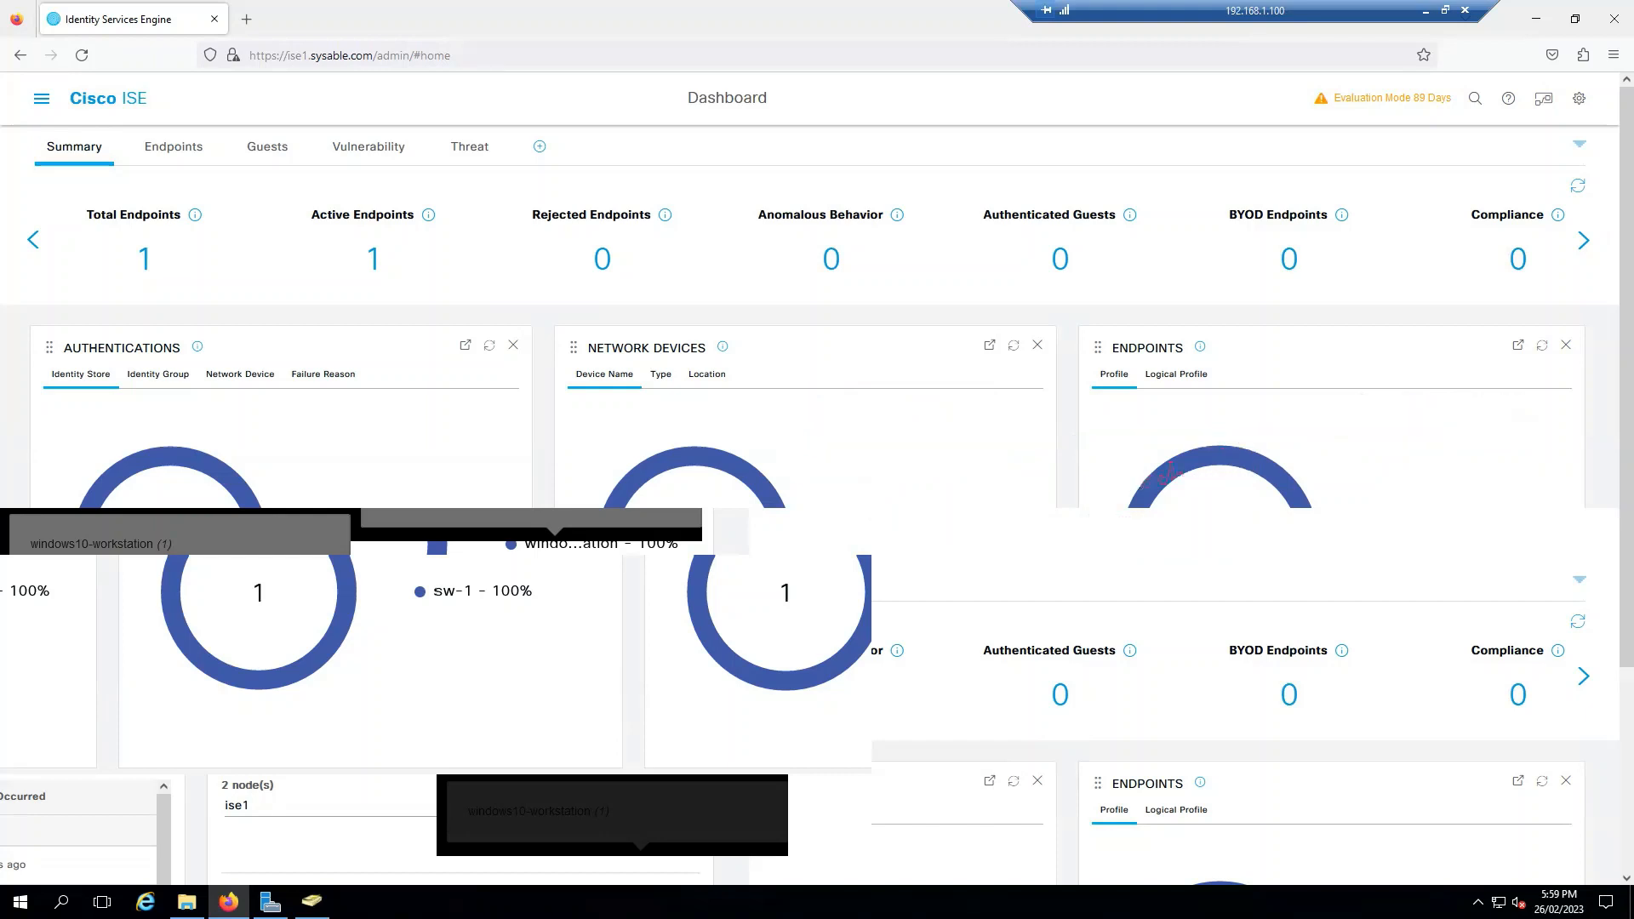
Step: Go to Work Centers > Guest Access > Portals & Components > Self-Registered Guest Portal (default)
{"action": "left_click", "coordinate": [43, 102]}
{"action": "left_click", "coordinate": [1020, 168]}
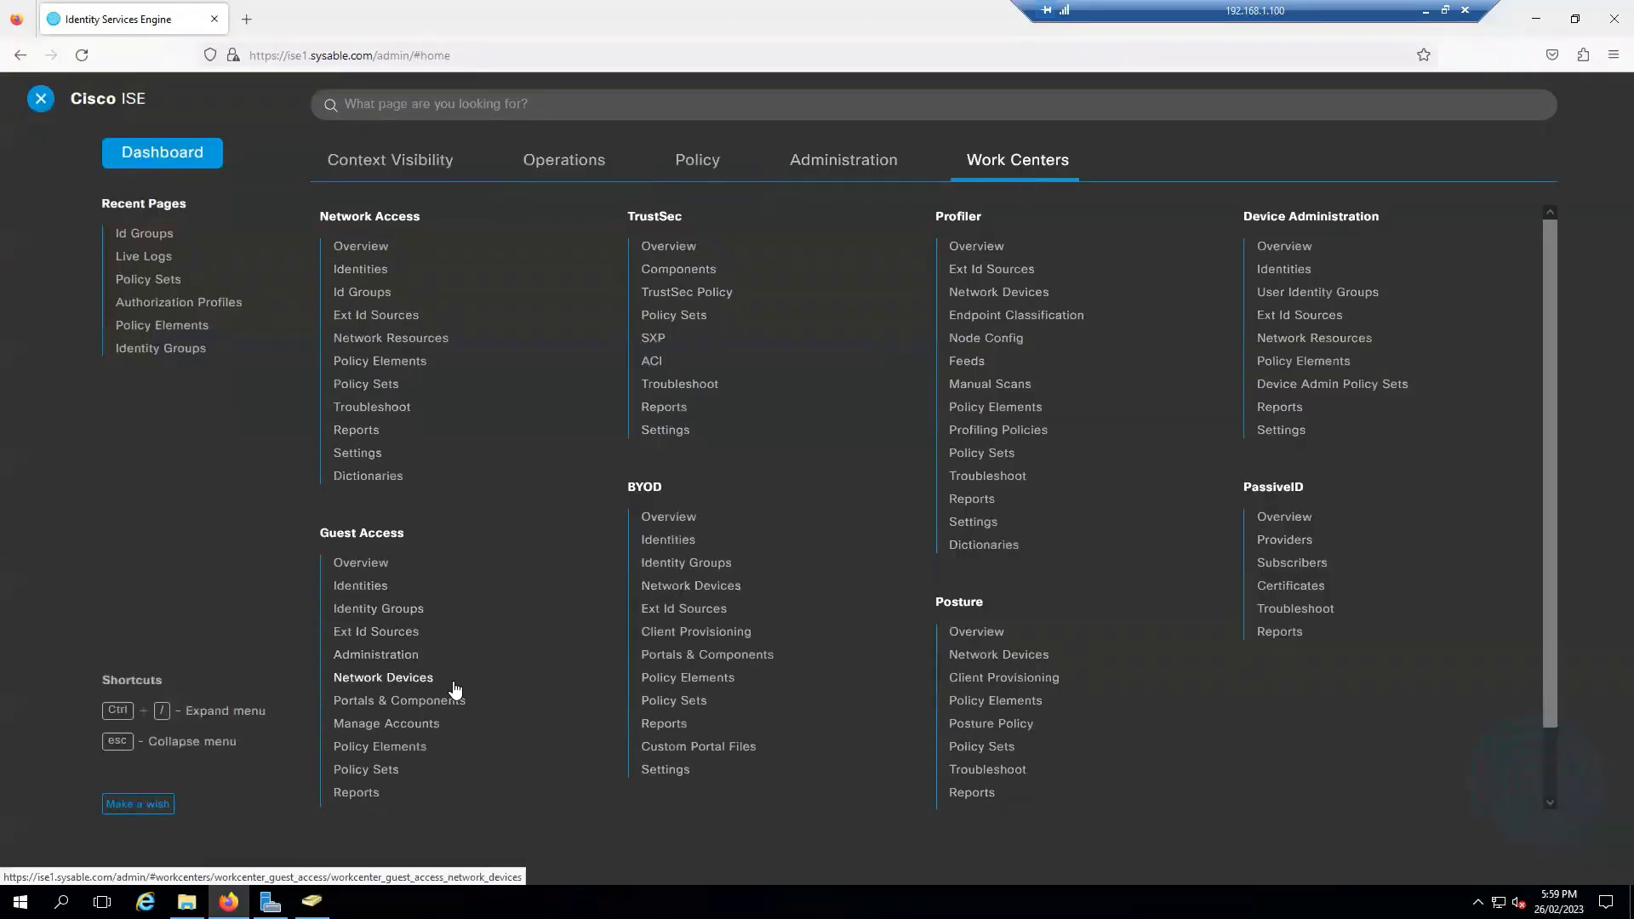
{"action": "left_click", "coordinate": [428, 706]}
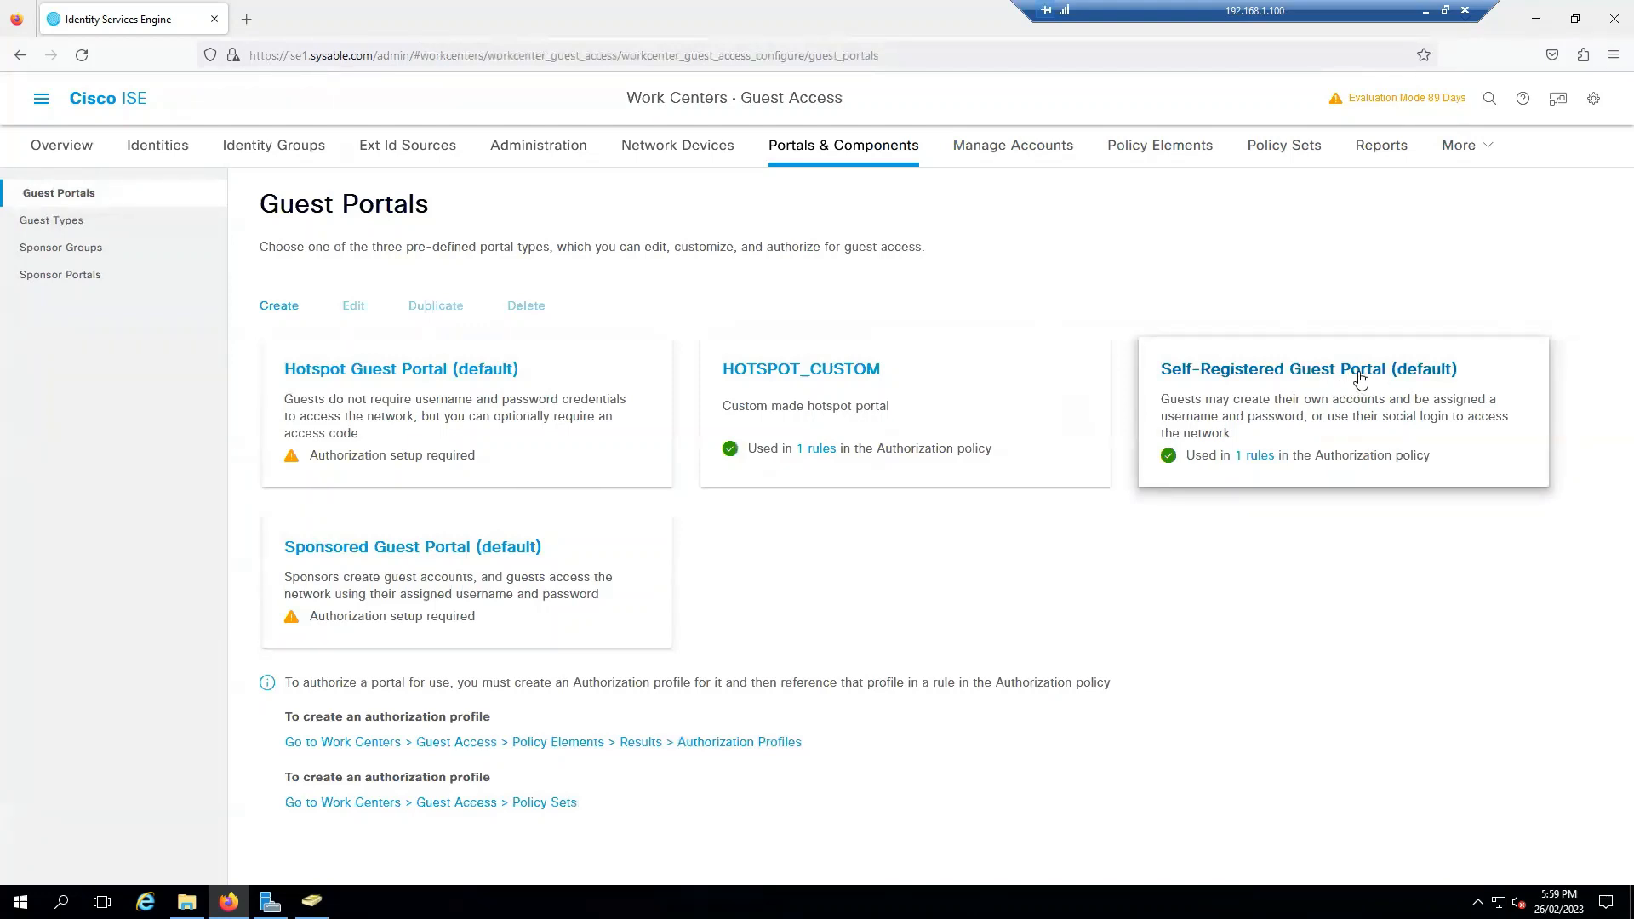
{"action": "left_click", "coordinate": [1360, 380]}
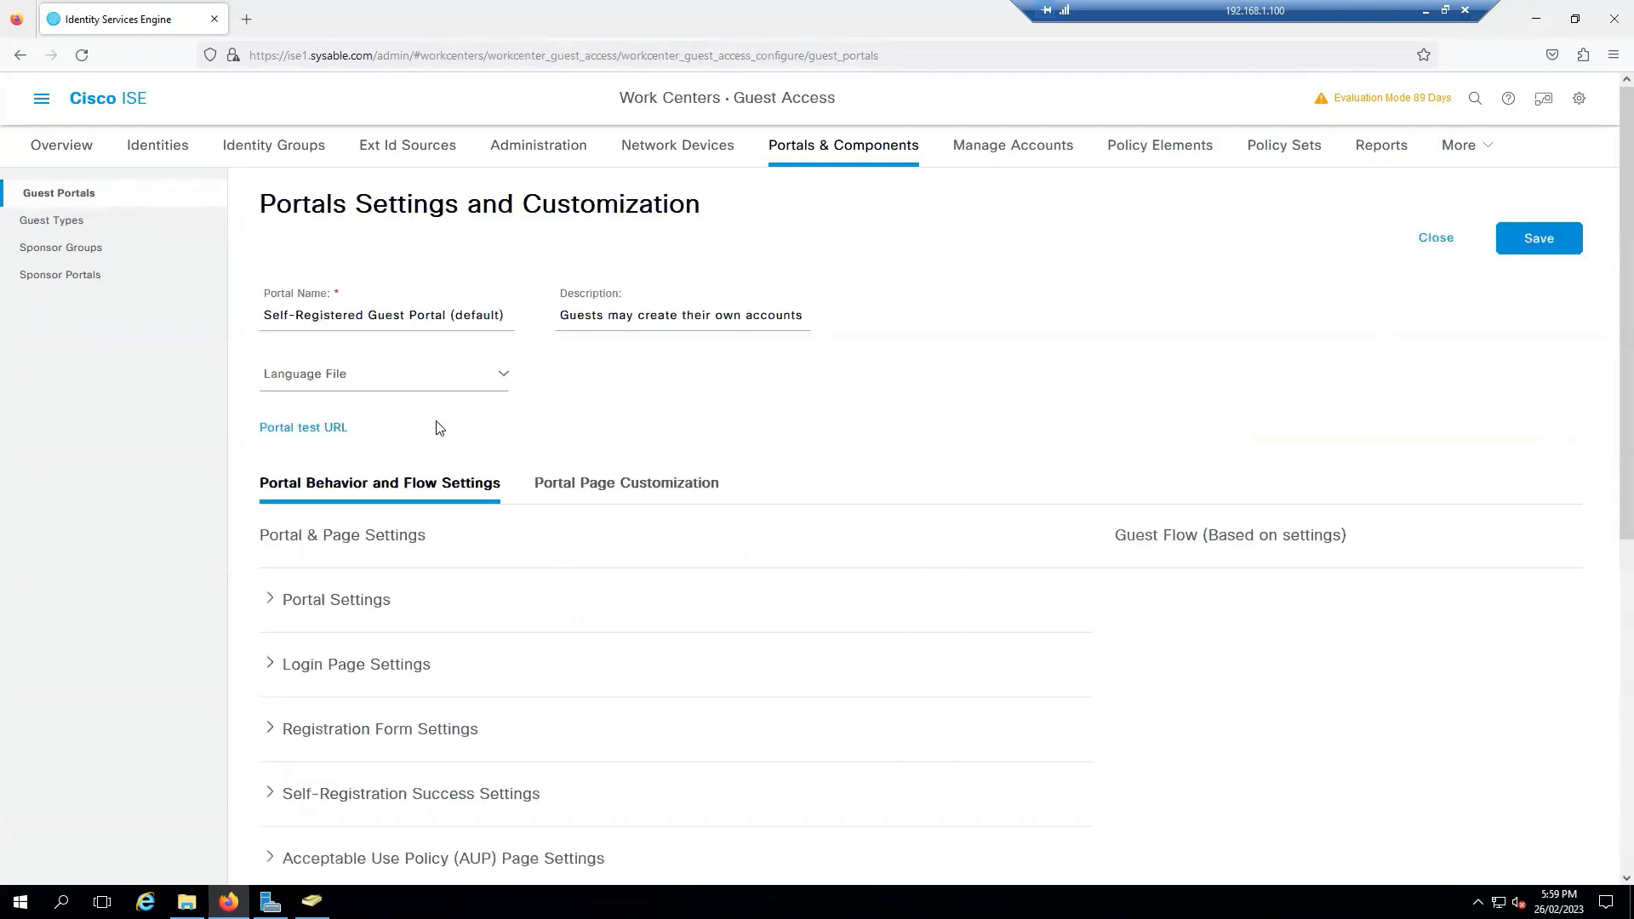
Step: Expand Portal Settings and scroll through its options
{"action": "left_click", "coordinate": [308, 600]}
{"action": "scroll", "coordinate": [500, 577], "scroll_direction": "down", "scroll_amount": 1}
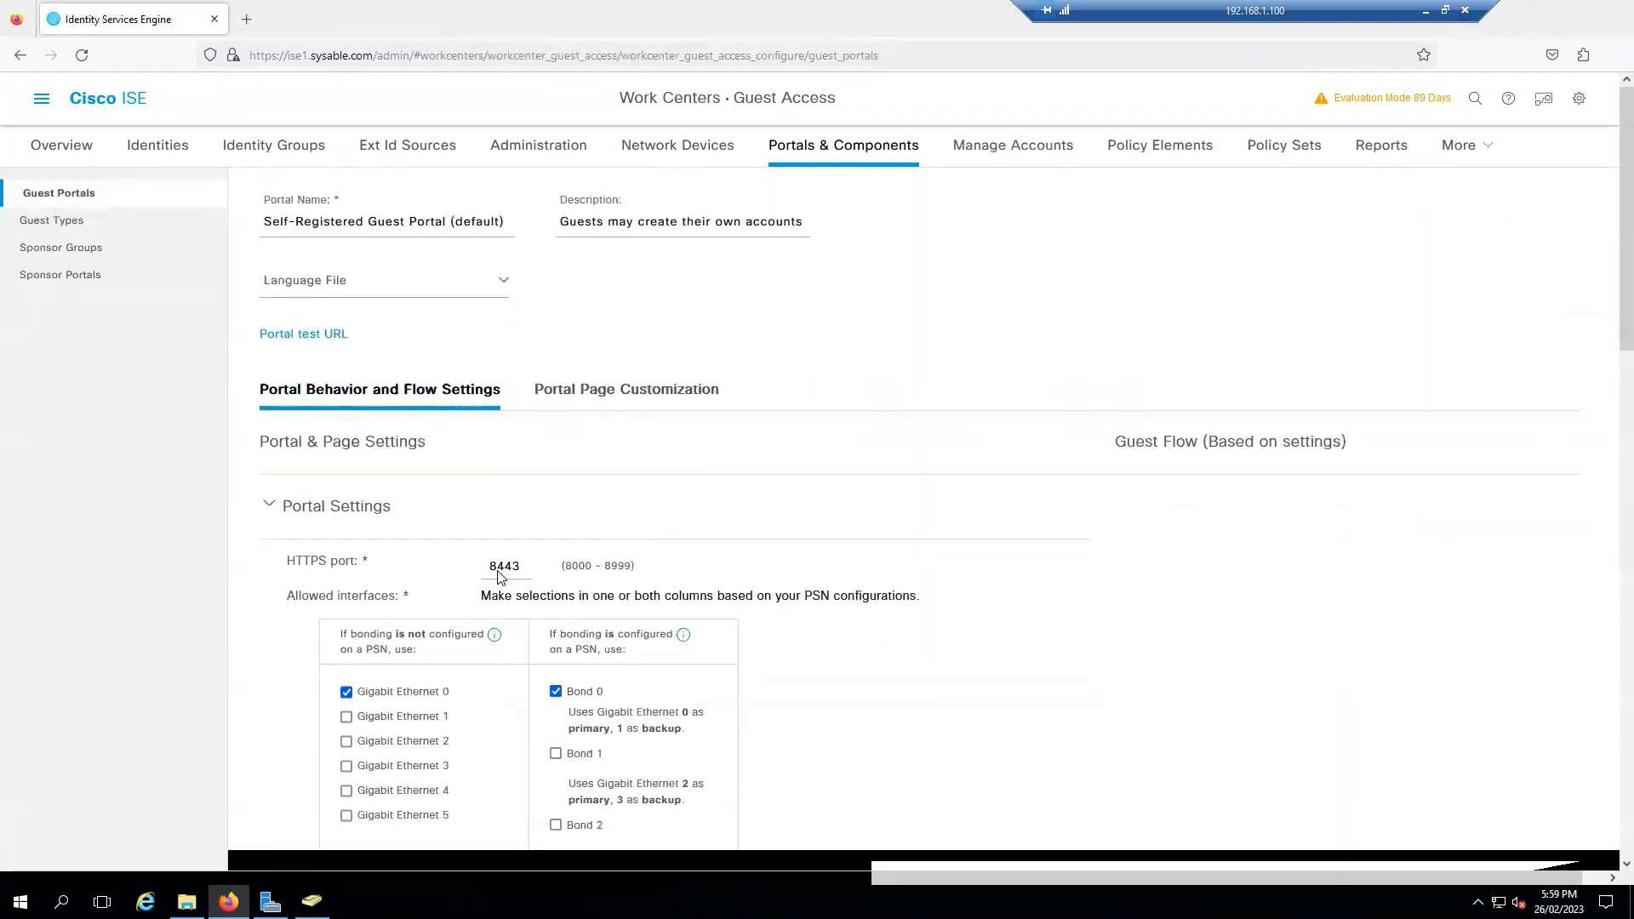
{"action": "scroll", "coordinate": [501, 577], "scroll_direction": "down", "scroll_amount": 3}
{"action": "scroll", "coordinate": [579, 568], "scroll_direction": "down", "scroll_amount": 3}
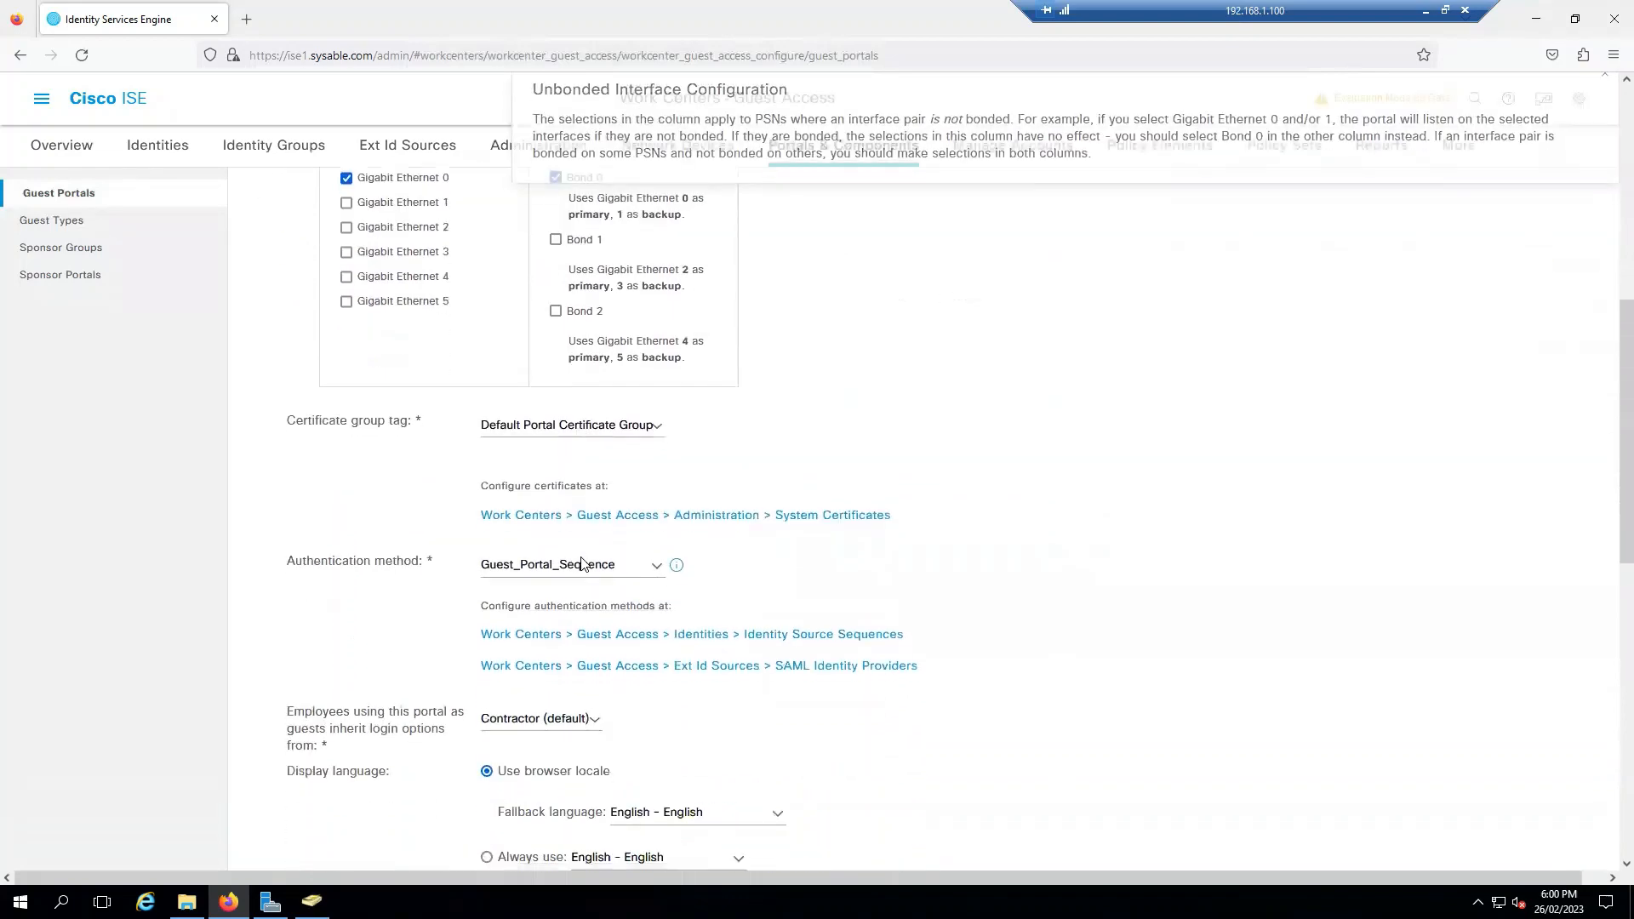
{"action": "scroll", "coordinate": [619, 553], "scroll_direction": "down", "scroll_amount": 2}
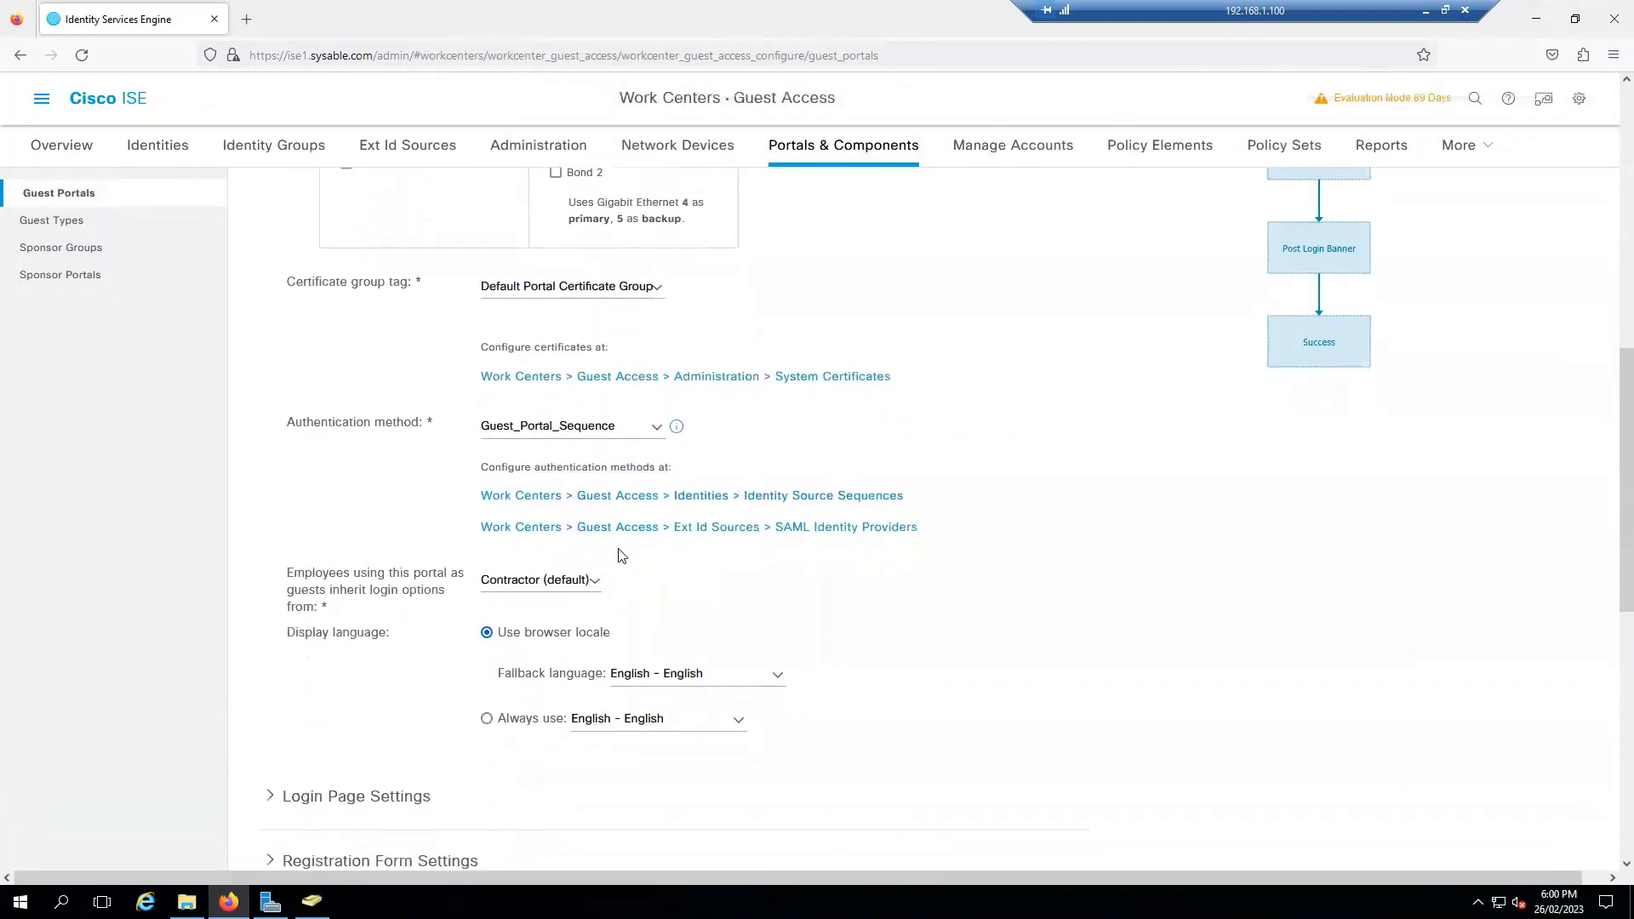
{"action": "scroll", "coordinate": [620, 554], "scroll_direction": "down", "scroll_amount": 3}
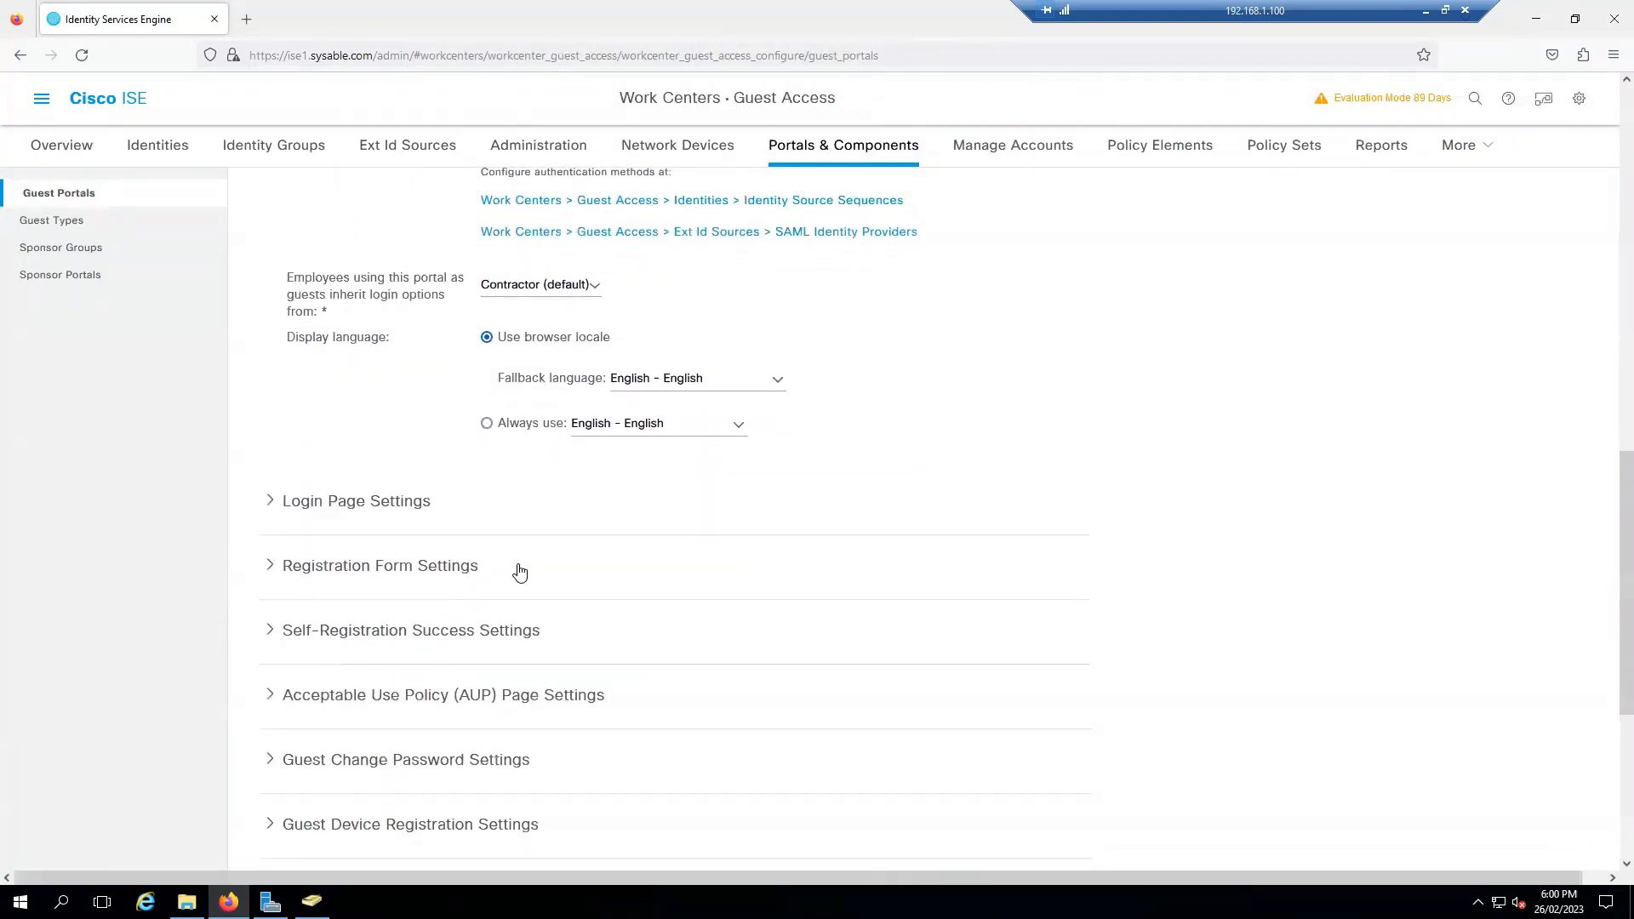
Step: Review Login Page Settings, highlighting the guest account-creation option, then expand Registration Form Settings
{"action": "left_click", "coordinate": [402, 509]}
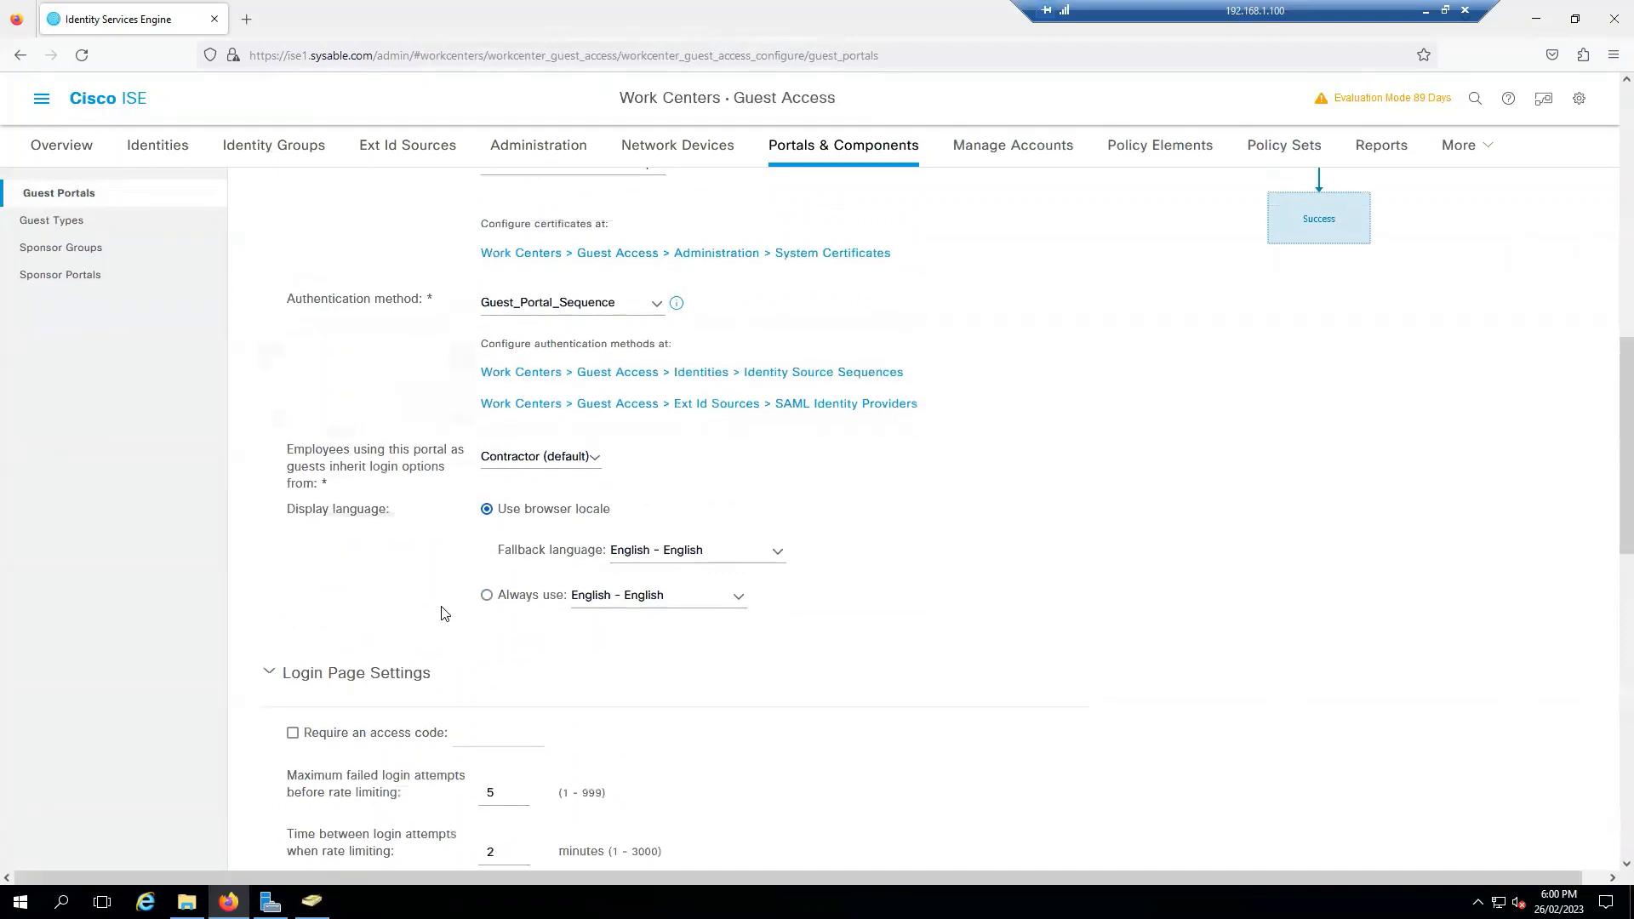
{"action": "scroll", "coordinate": [443, 613], "scroll_direction": "down", "scroll_amount": 2}
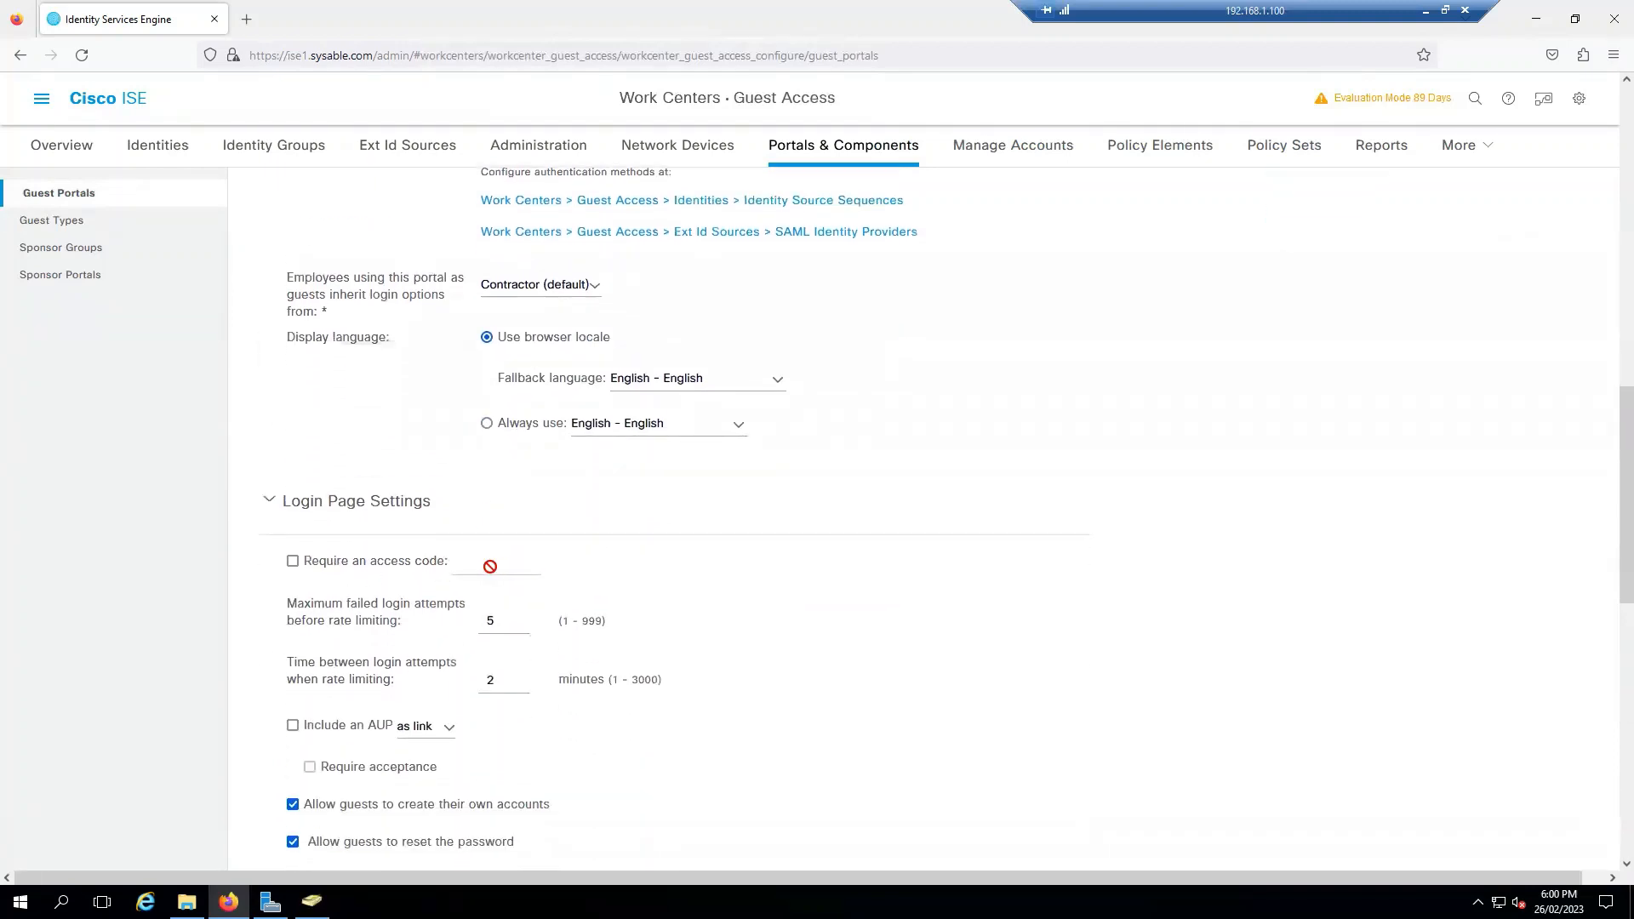
{"action": "scroll", "coordinate": [496, 569], "scroll_direction": "down", "scroll_amount": 2}
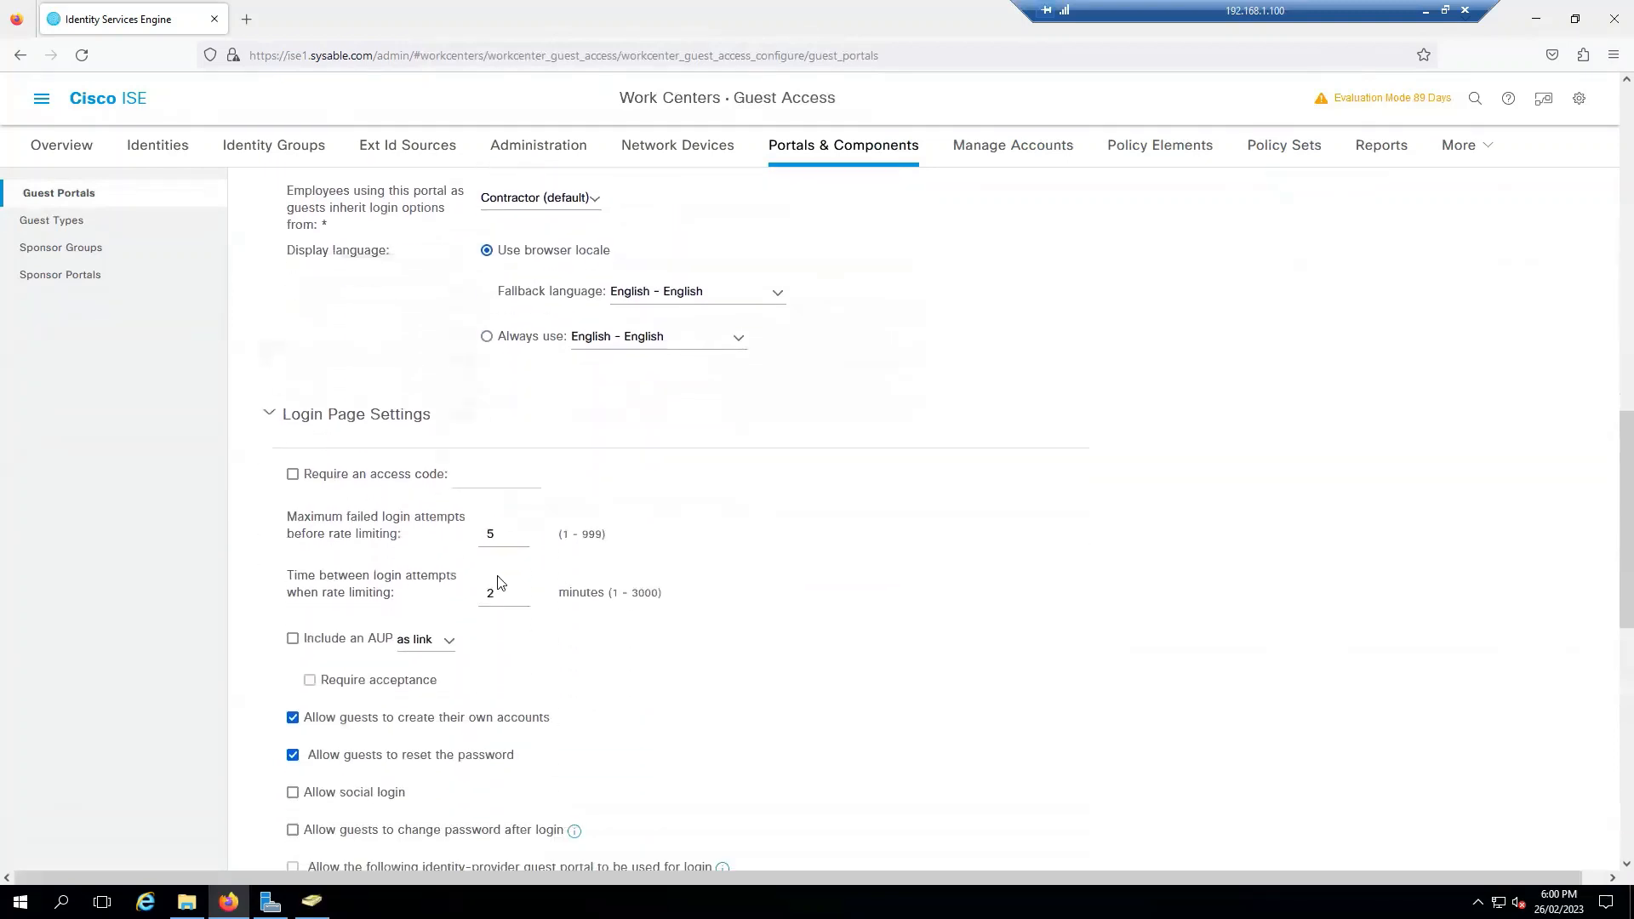
{"action": "scroll", "coordinate": [570, 626], "scroll_direction": "down", "scroll_amount": 3}
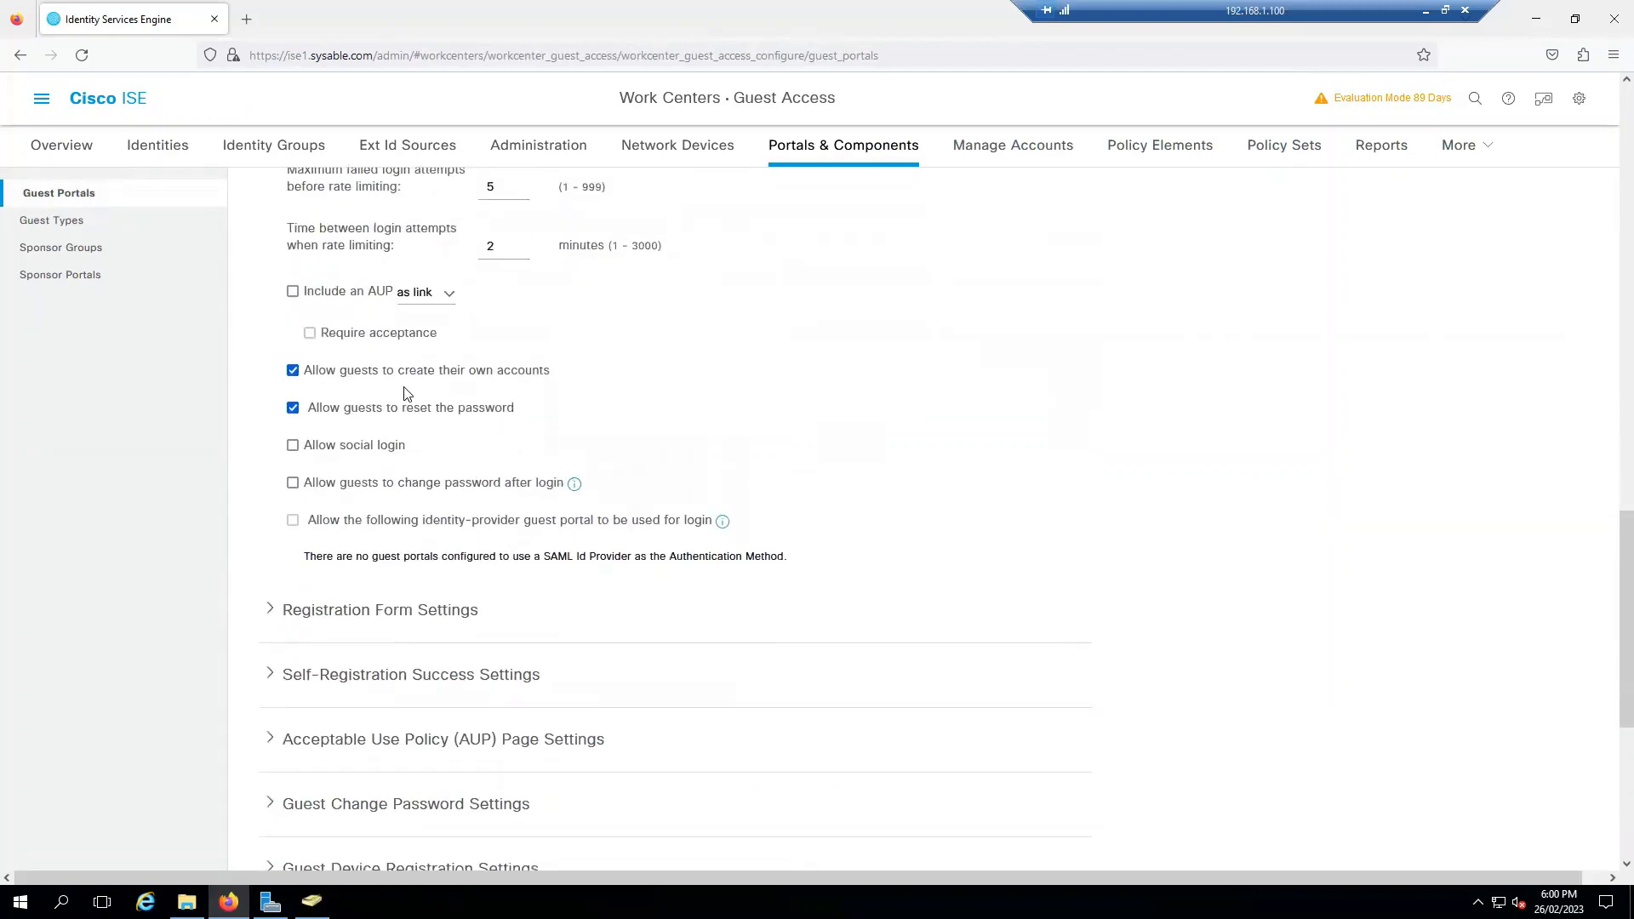
{"action": "left_click_drag", "start_coordinate": [325, 370], "coordinate": [517, 372]}
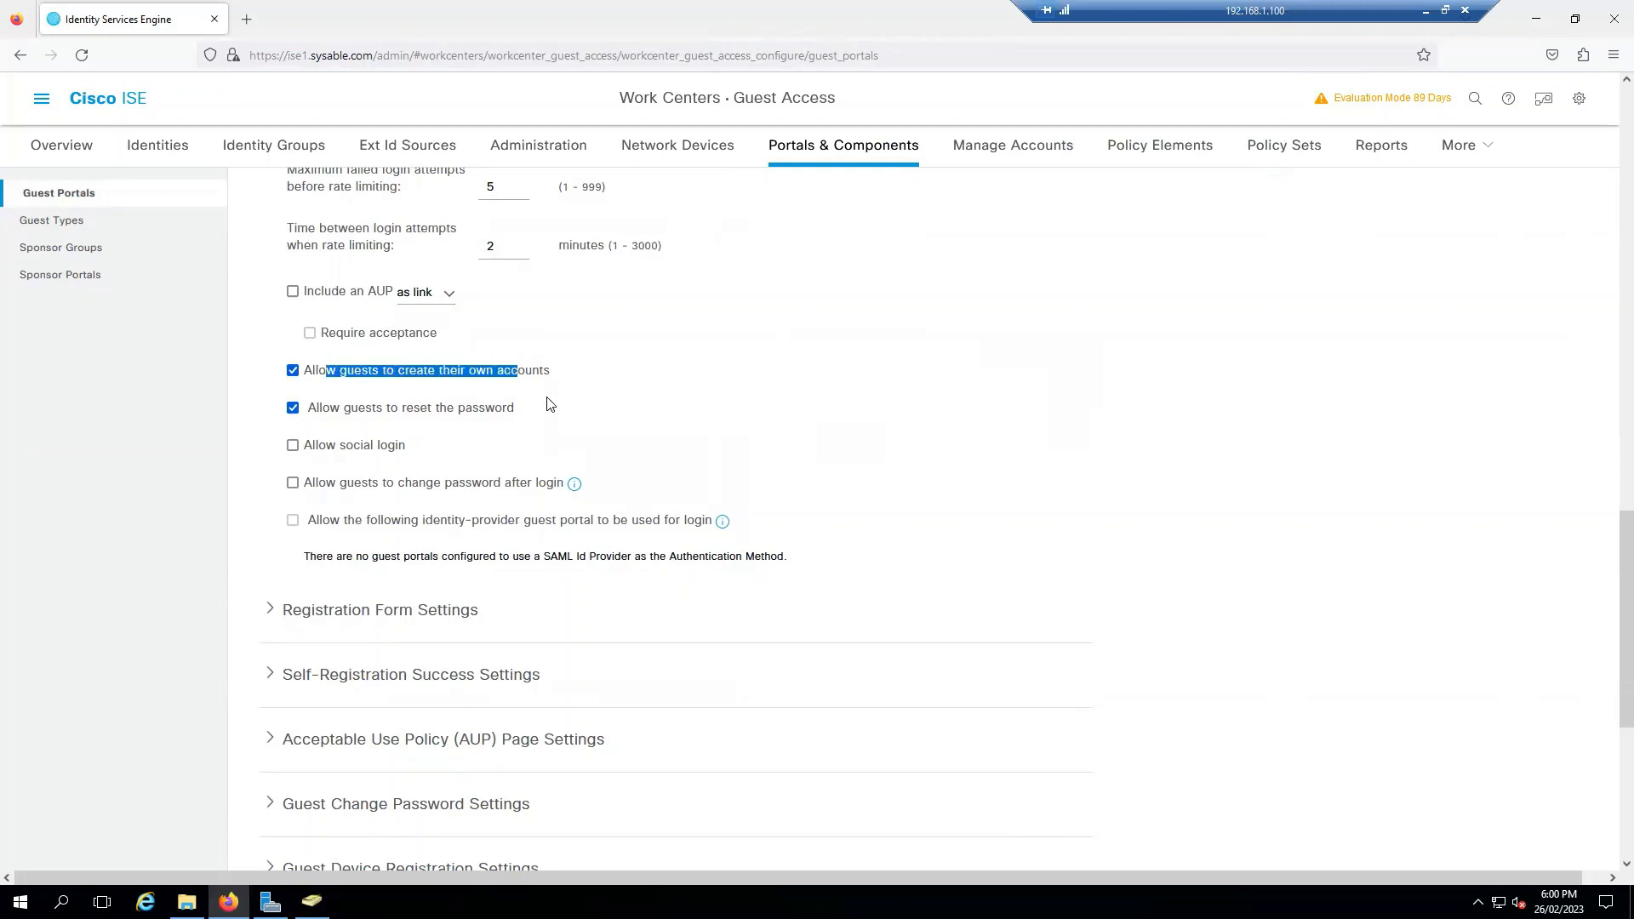
{"action": "left_click", "coordinate": [548, 398]}
{"action": "scroll", "coordinate": [496, 448], "scroll_direction": "down", "scroll_amount": 1}
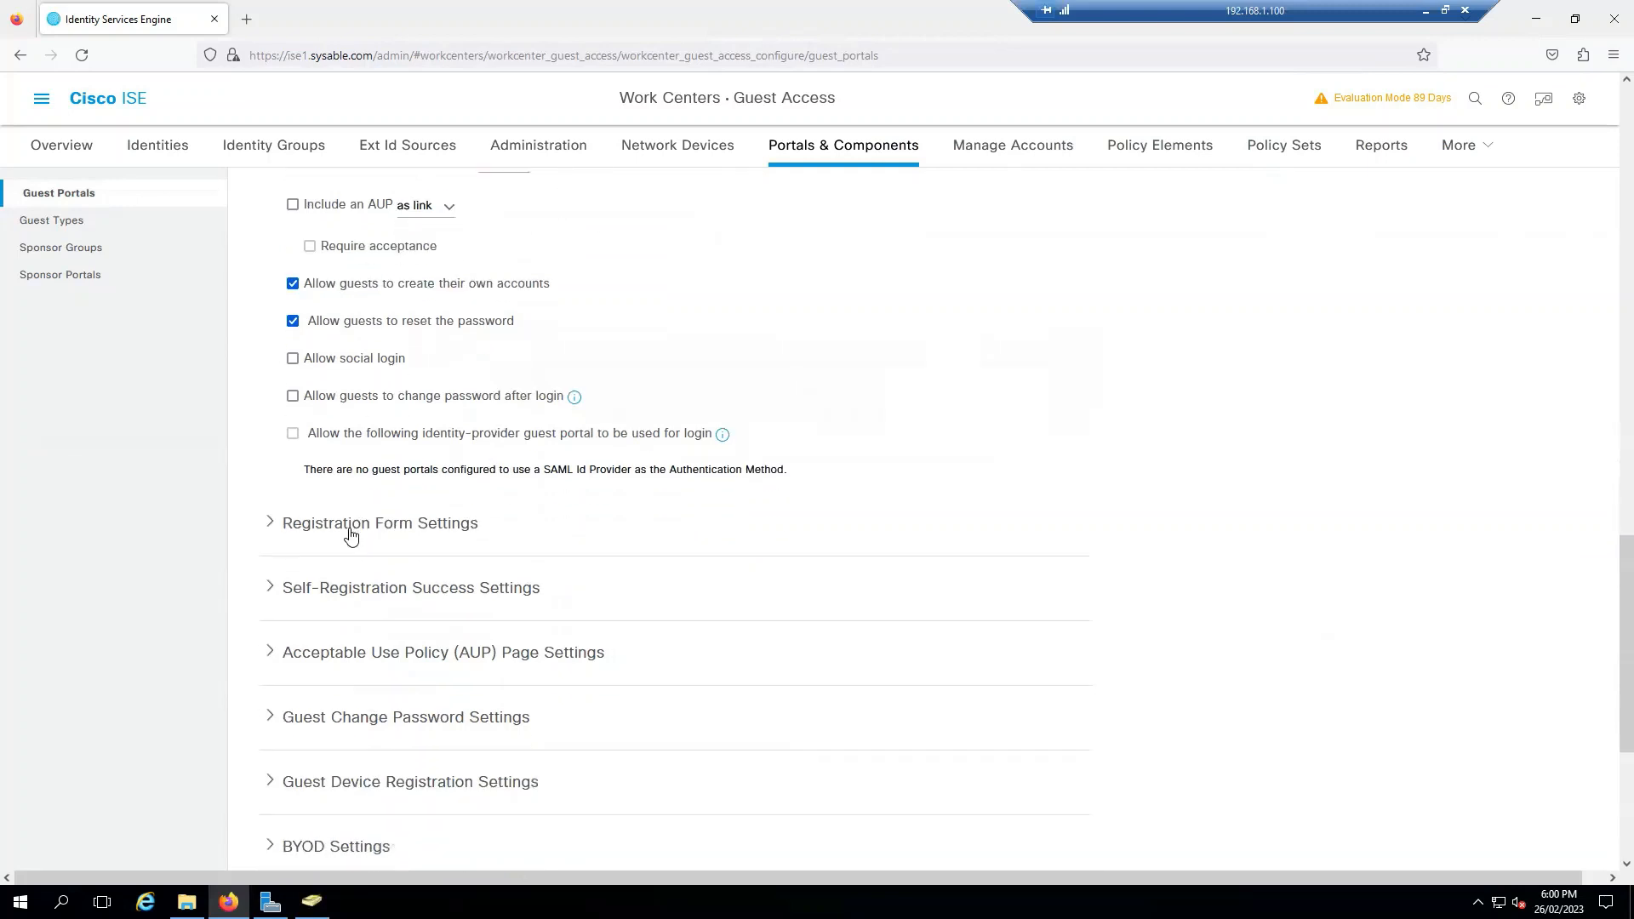
{"action": "left_click", "coordinate": [393, 545]}
Step: Mark First name and Last name as required registration fields
{"action": "scroll", "coordinate": [513, 568], "scroll_direction": "down", "scroll_amount": 3}
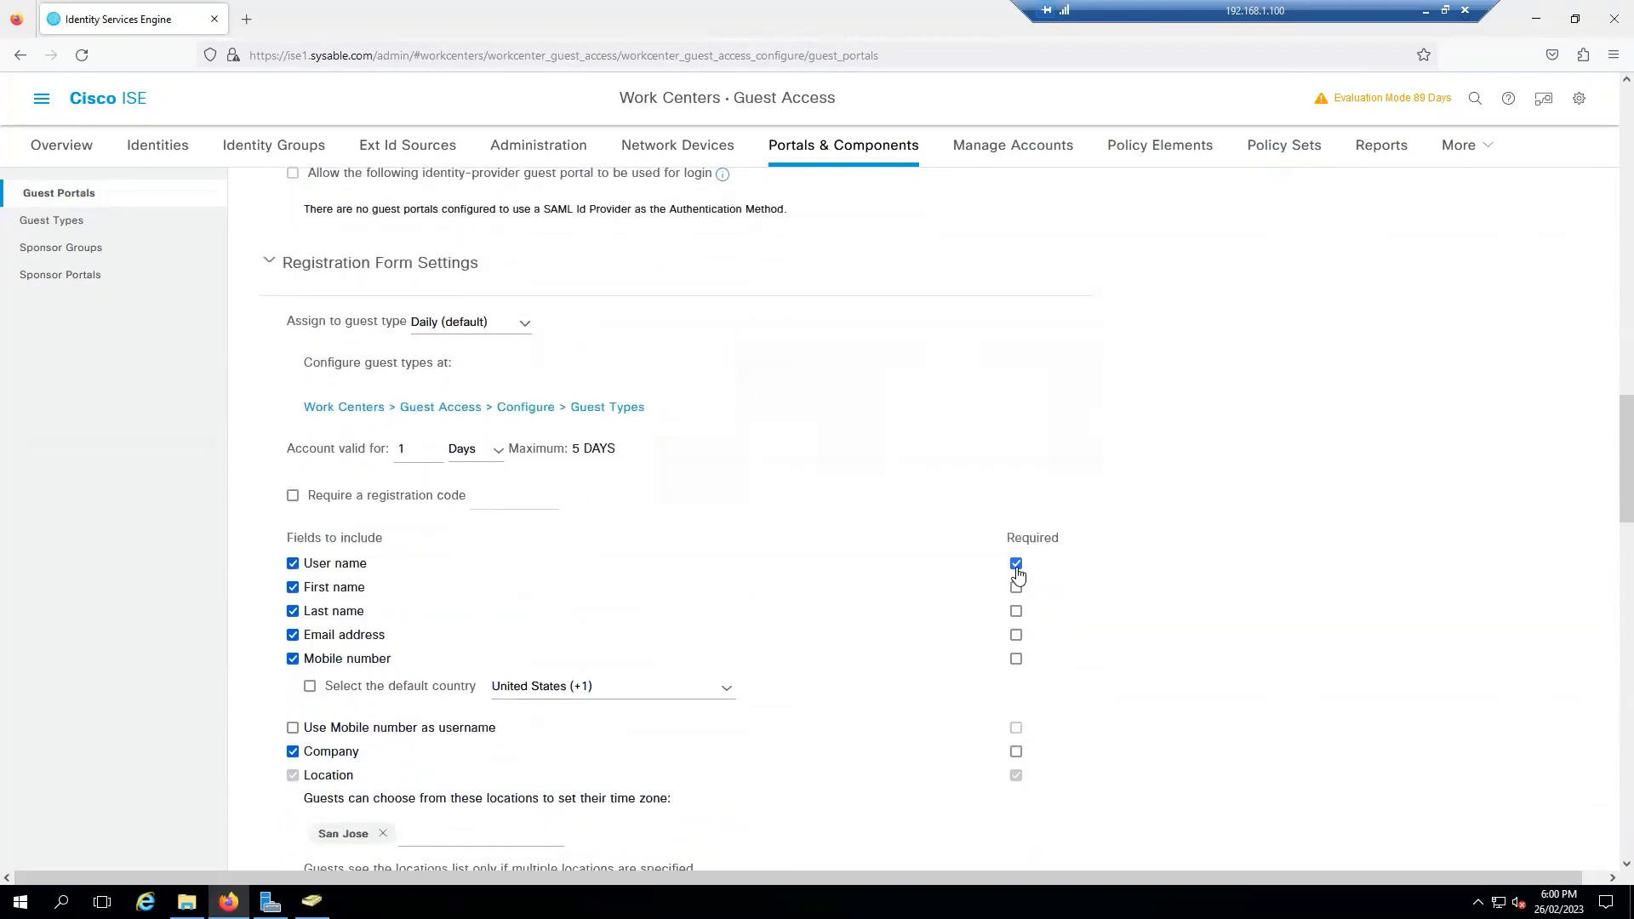
{"action": "left_click", "coordinate": [1017, 588]}
{"action": "left_click", "coordinate": [1017, 613]}
{"action": "scroll", "coordinate": [616, 657], "scroll_direction": "down", "scroll_amount": 2}
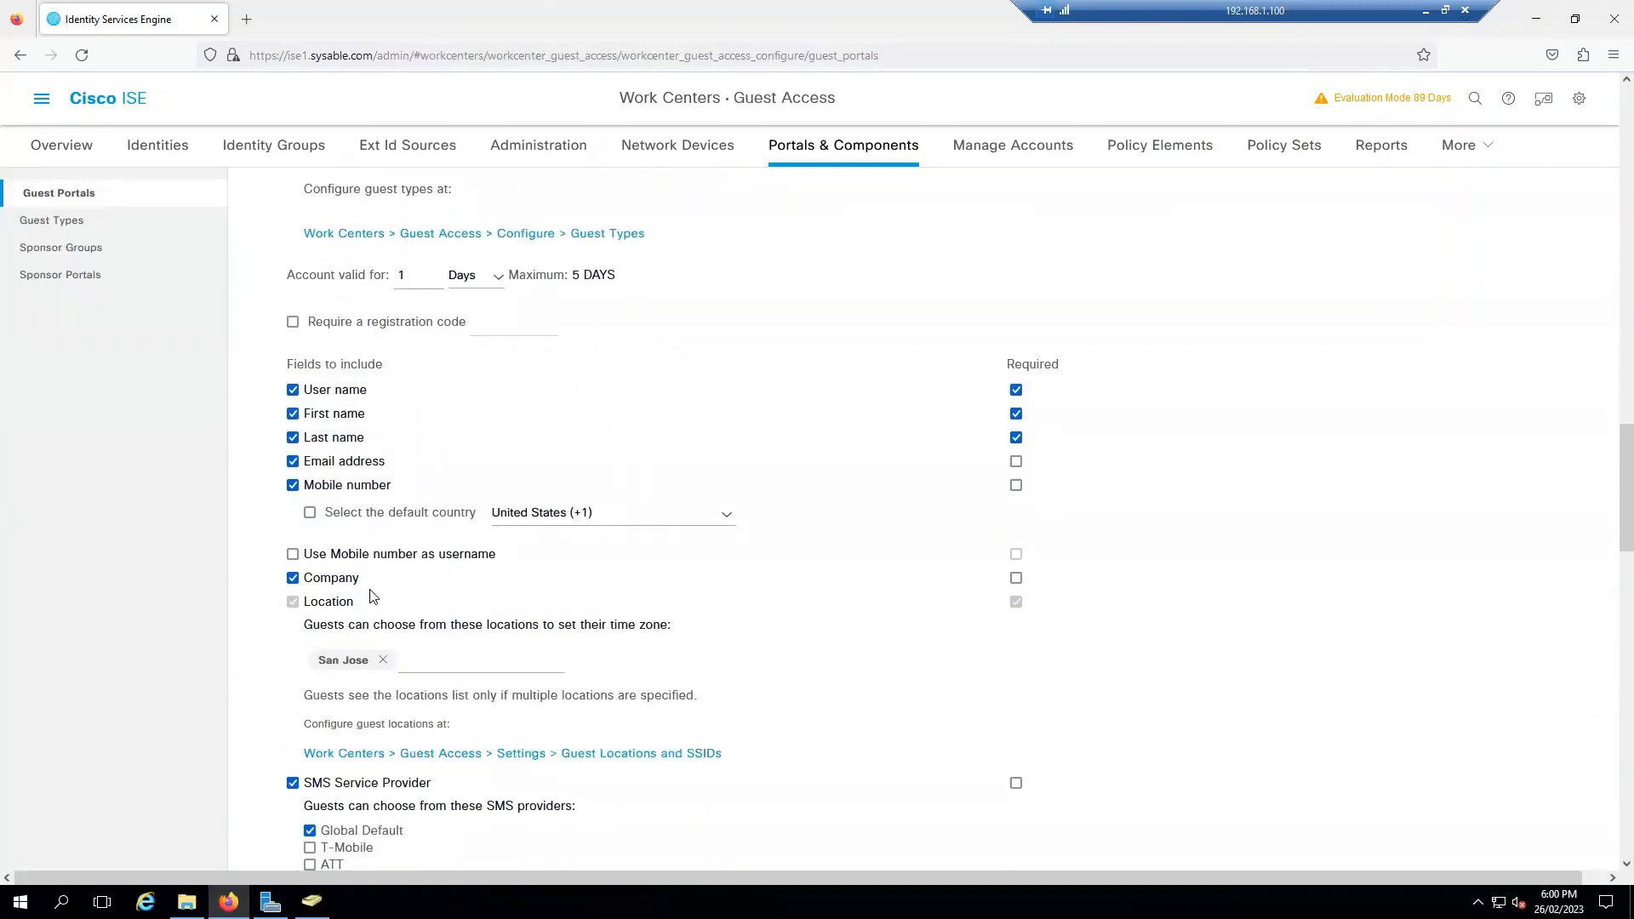
Step: Highlight the username and time-zone hints, then remove San Jose from the guest locations
{"action": "left_click_drag", "start_coordinate": [502, 555], "coordinate": [442, 551]}
{"action": "scroll", "coordinate": [555, 565], "scroll_direction": "down", "scroll_amount": 1}
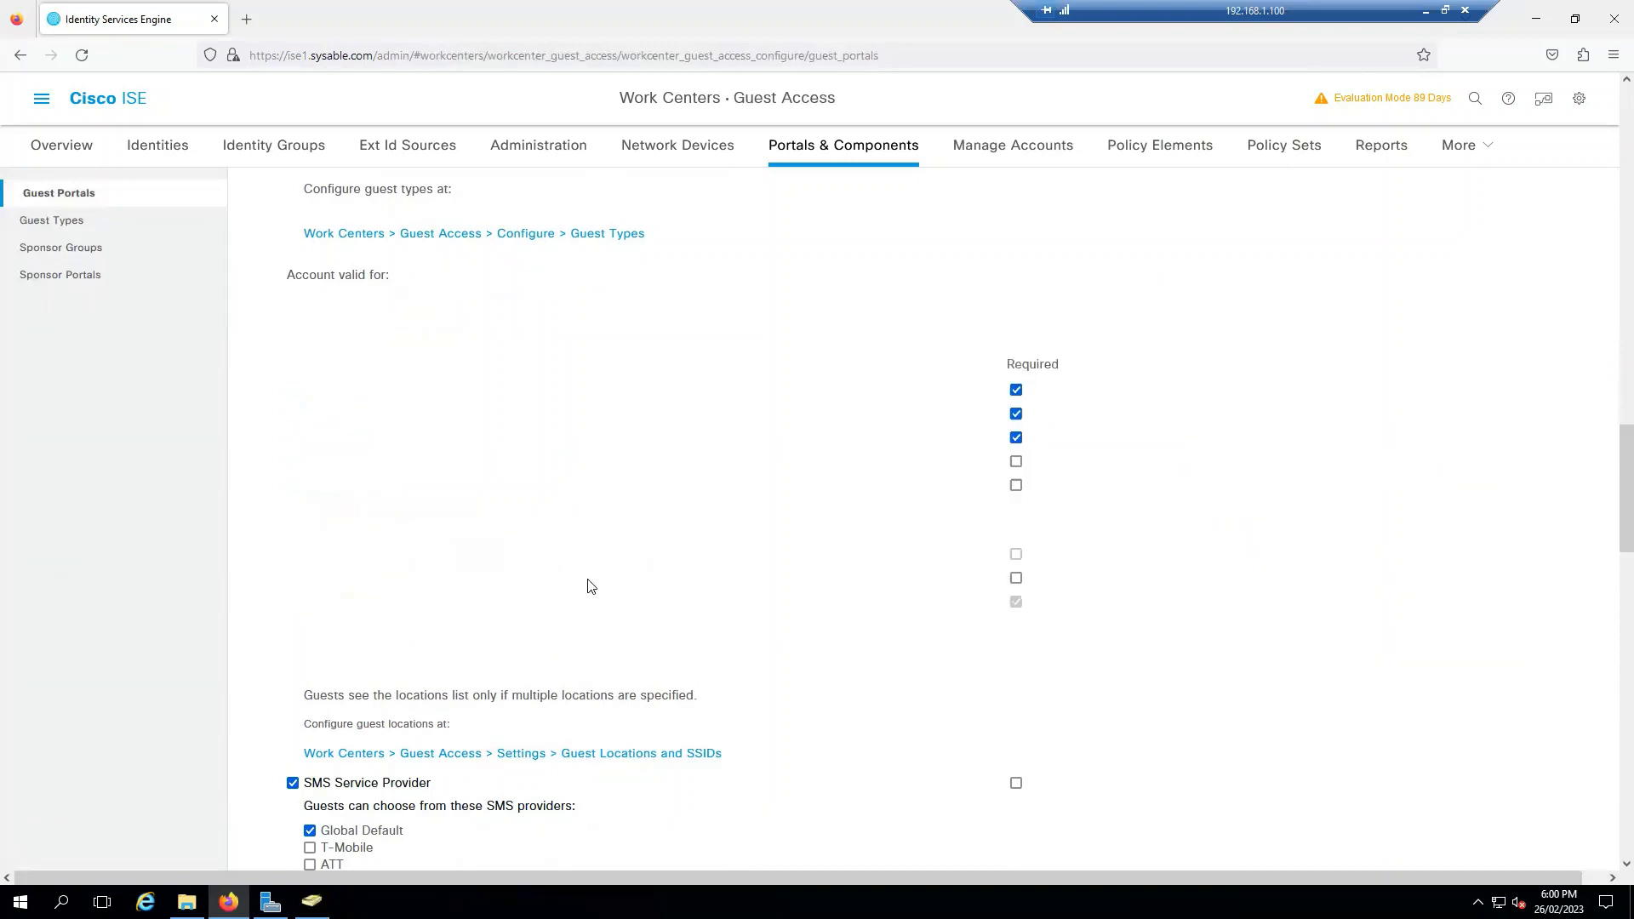
{"action": "scroll", "coordinate": [583, 580], "scroll_direction": "down", "scroll_amount": 2}
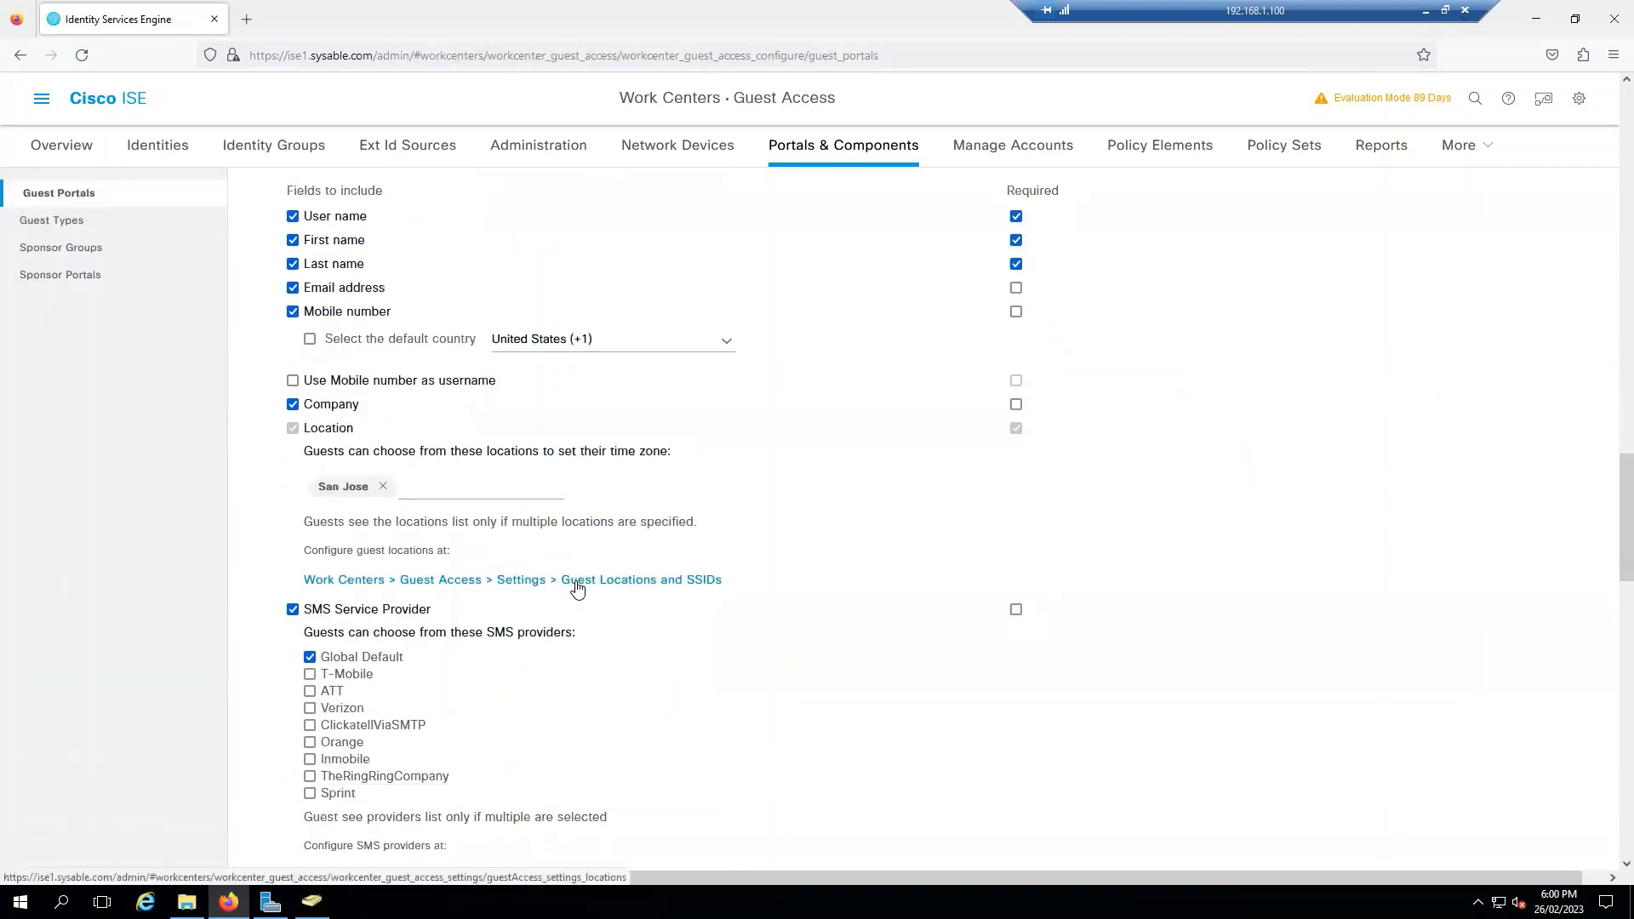
{"action": "scroll", "coordinate": [574, 581], "scroll_direction": "up", "scroll_amount": 2}
{"action": "scroll", "coordinate": [562, 582], "scroll_direction": "down", "scroll_amount": 1}
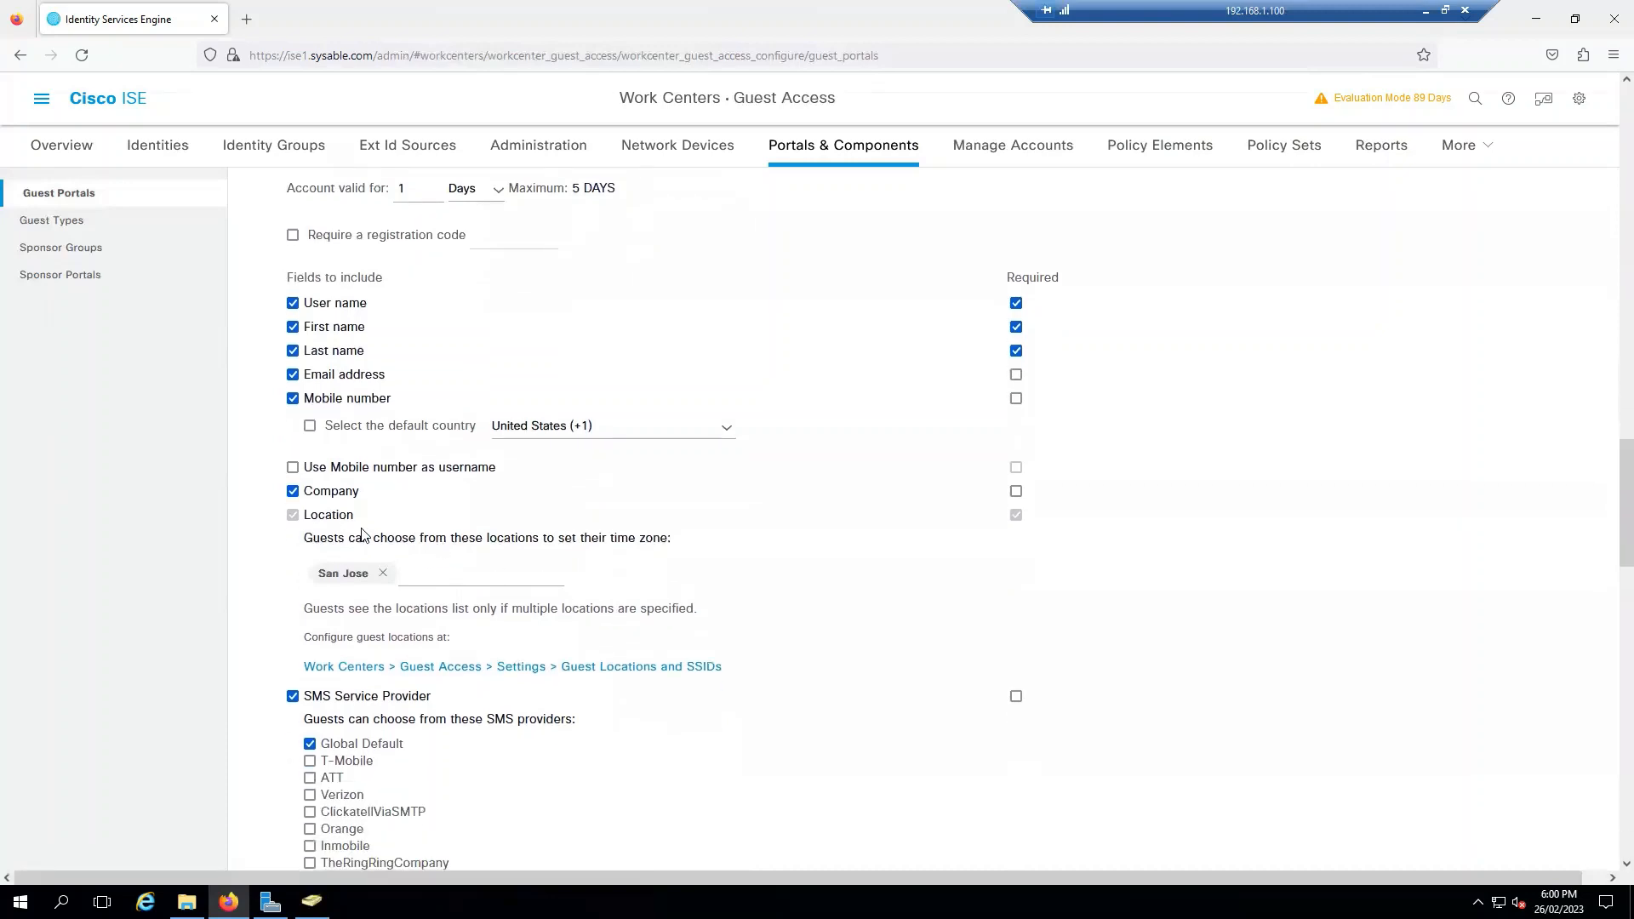
{"action": "left_click_drag", "start_coordinate": [375, 540], "coordinate": [613, 563]}
{"action": "left_click", "coordinate": [613, 563]}
{"action": "left_click", "coordinate": [383, 575]}
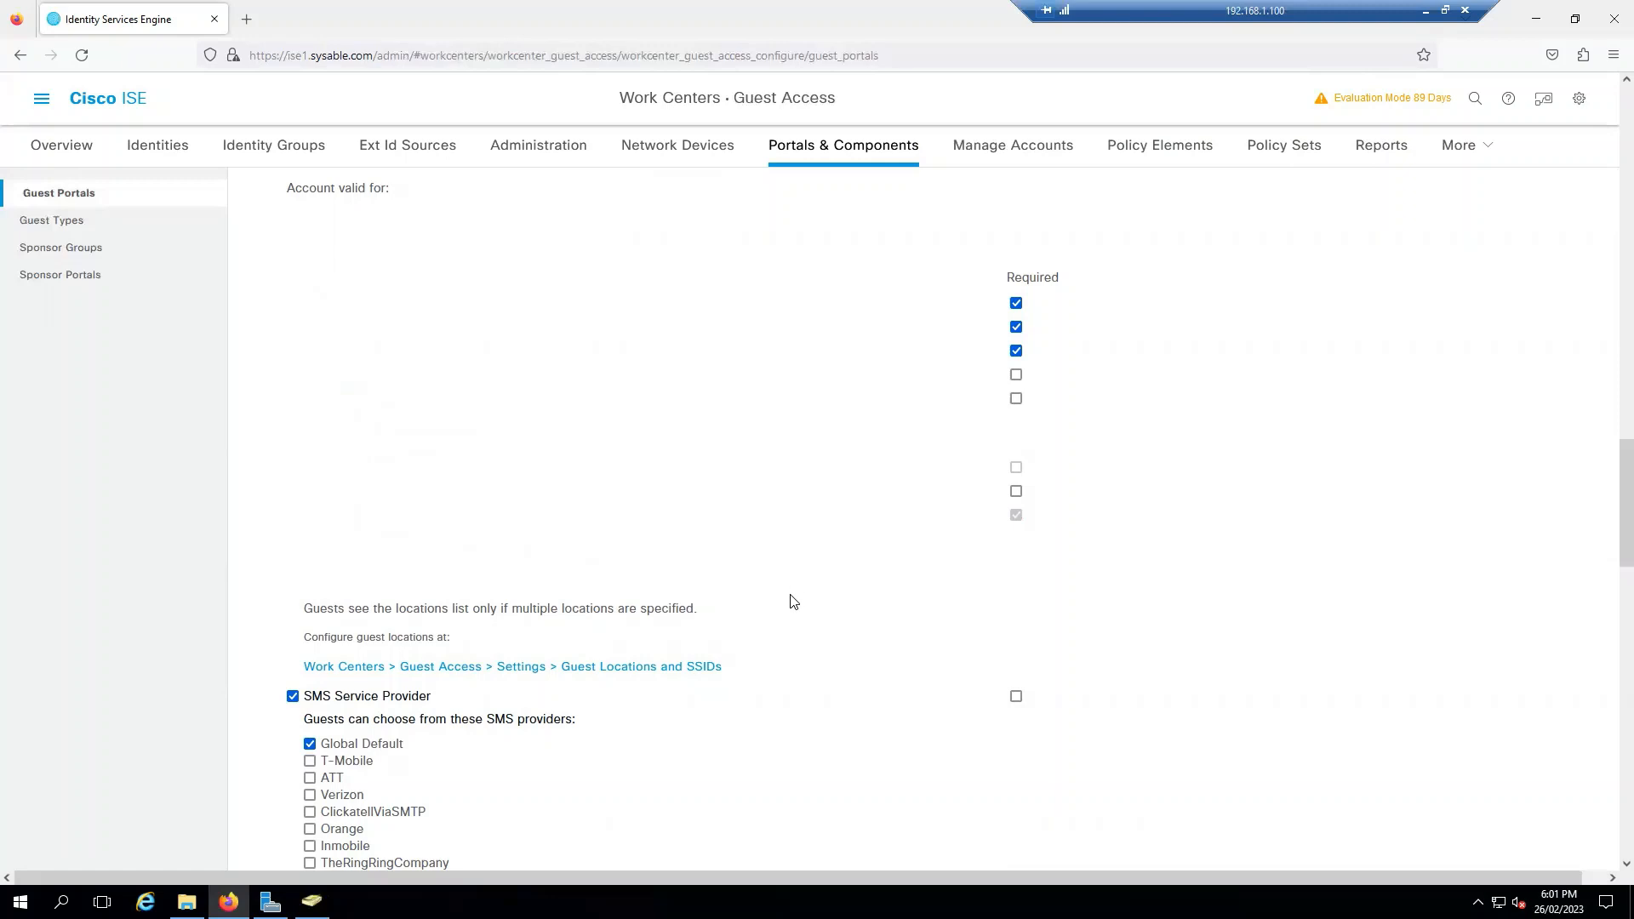
{"action": "scroll", "coordinate": [784, 619], "scroll_direction": "down", "scroll_amount": 2}
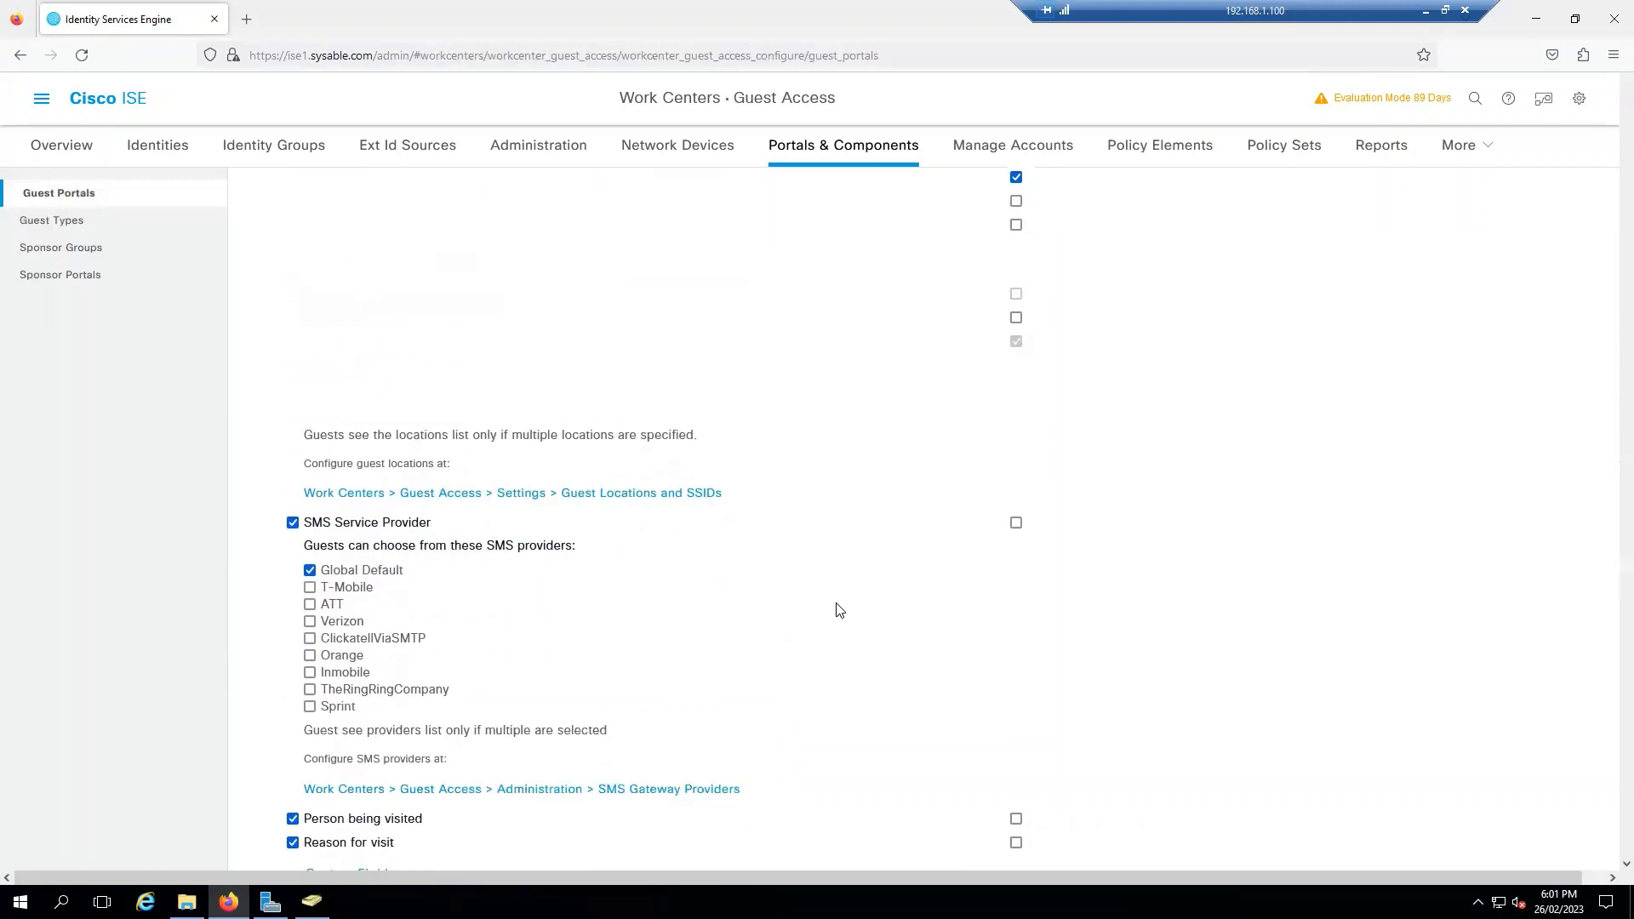
{"action": "scroll", "coordinate": [837, 613], "scroll_direction": "up", "scroll_amount": 2}
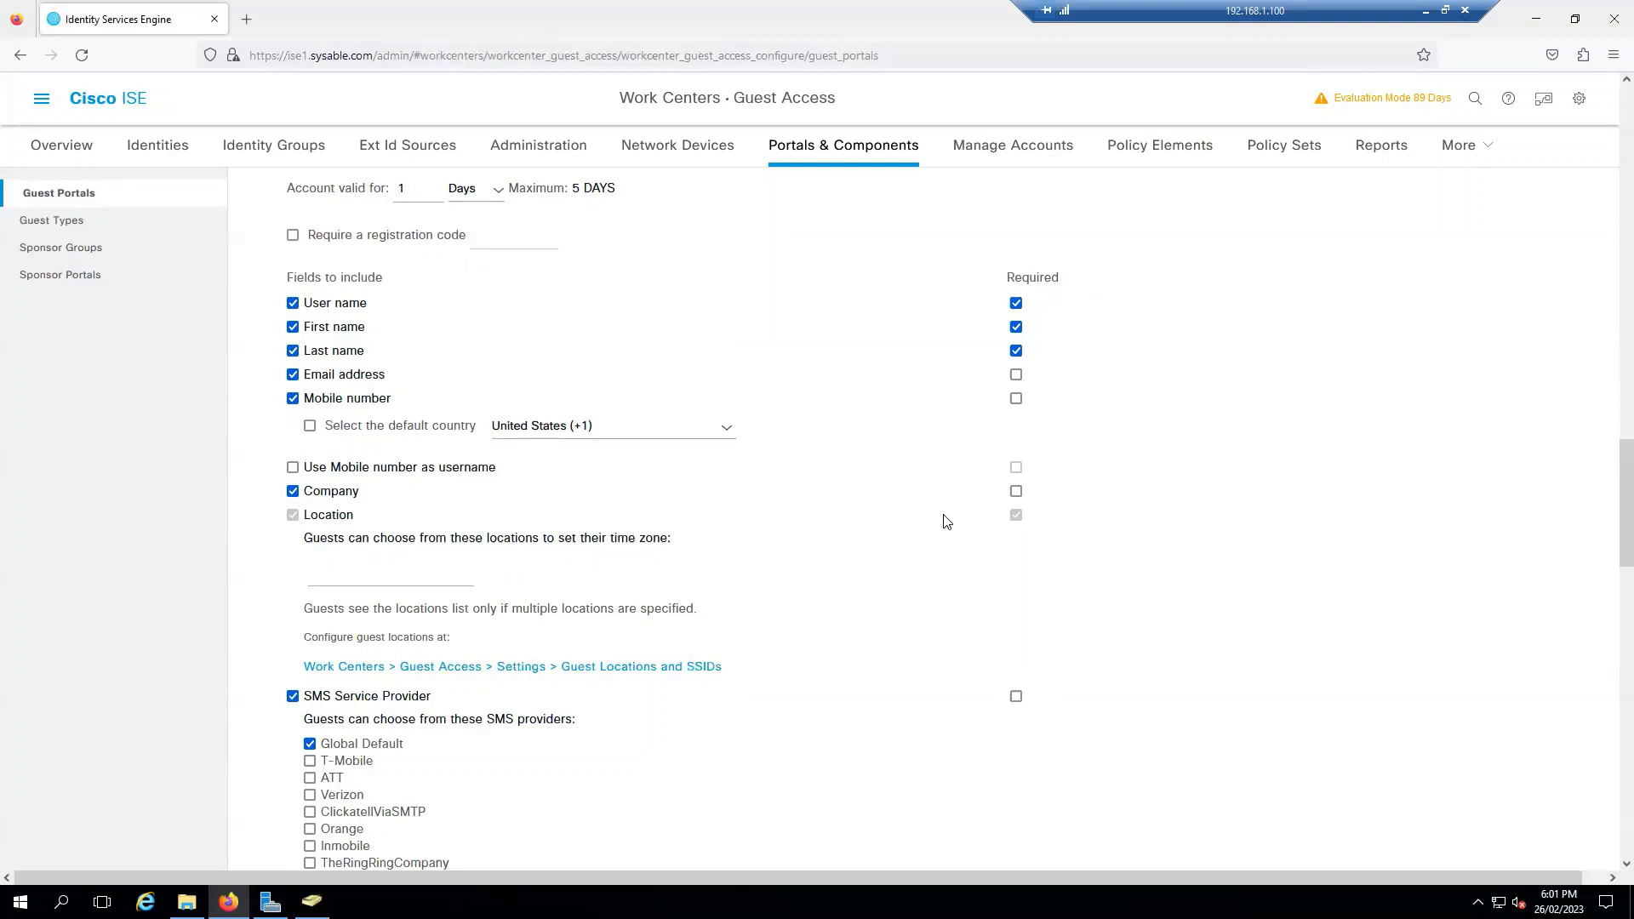
{"action": "scroll", "coordinate": [769, 610], "scroll_direction": "down", "scroll_amount": 4}
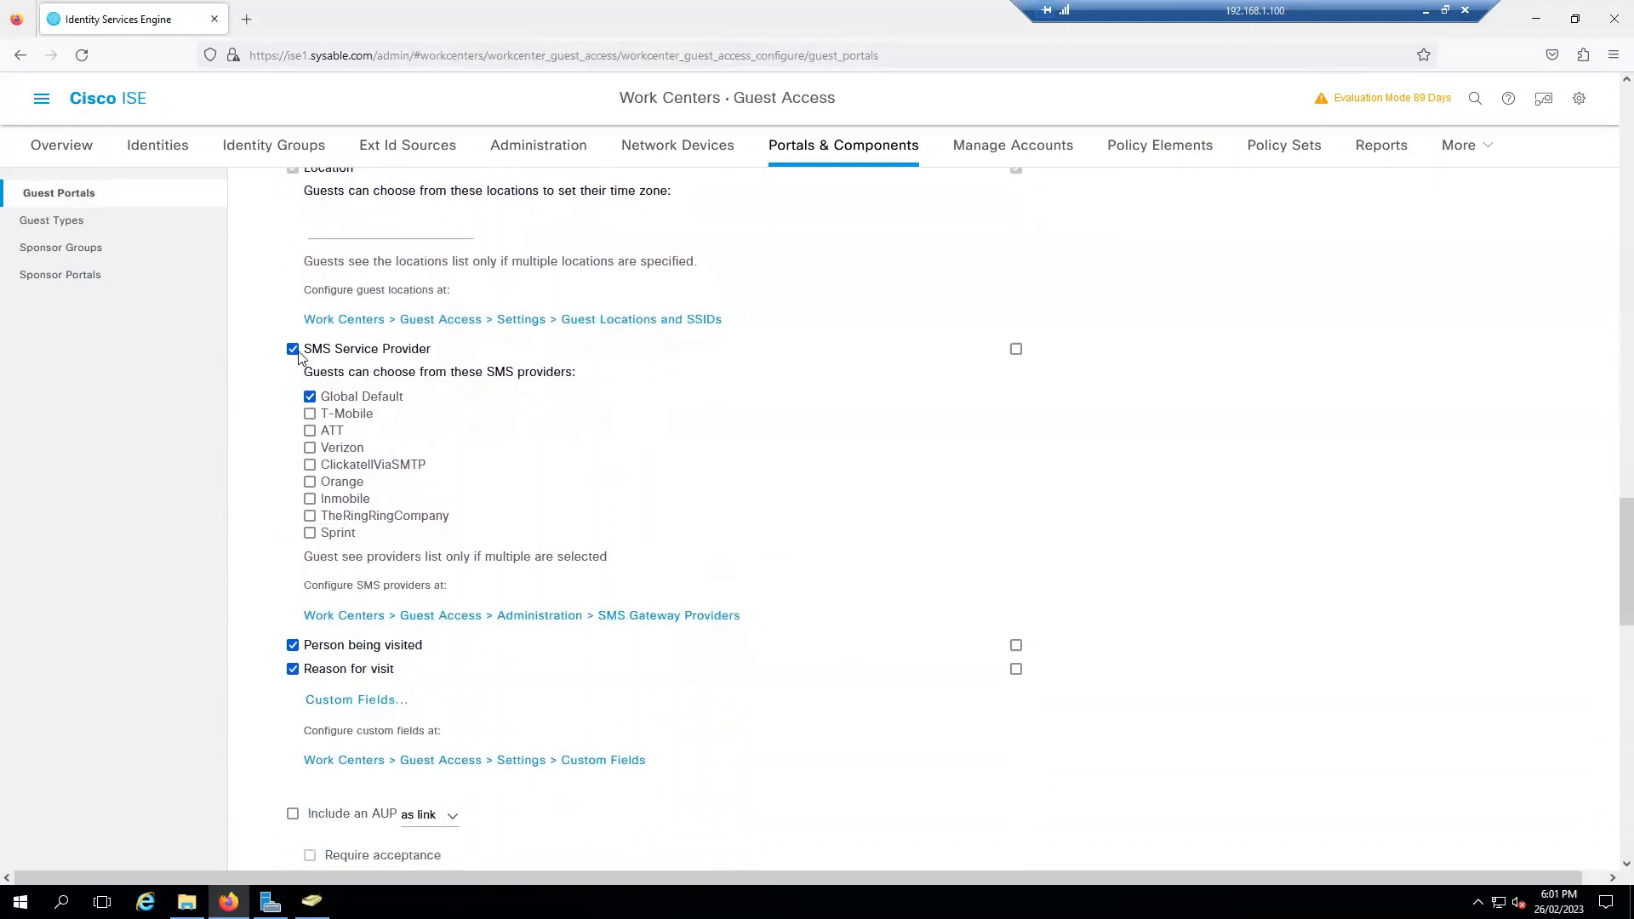
Step: Drop the SMS Service Provider field and make Person being visited and Reason for visit required
{"action": "left_click", "coordinate": [296, 353]}
{"action": "scroll", "coordinate": [673, 660], "scroll_direction": "down", "scroll_amount": 1}
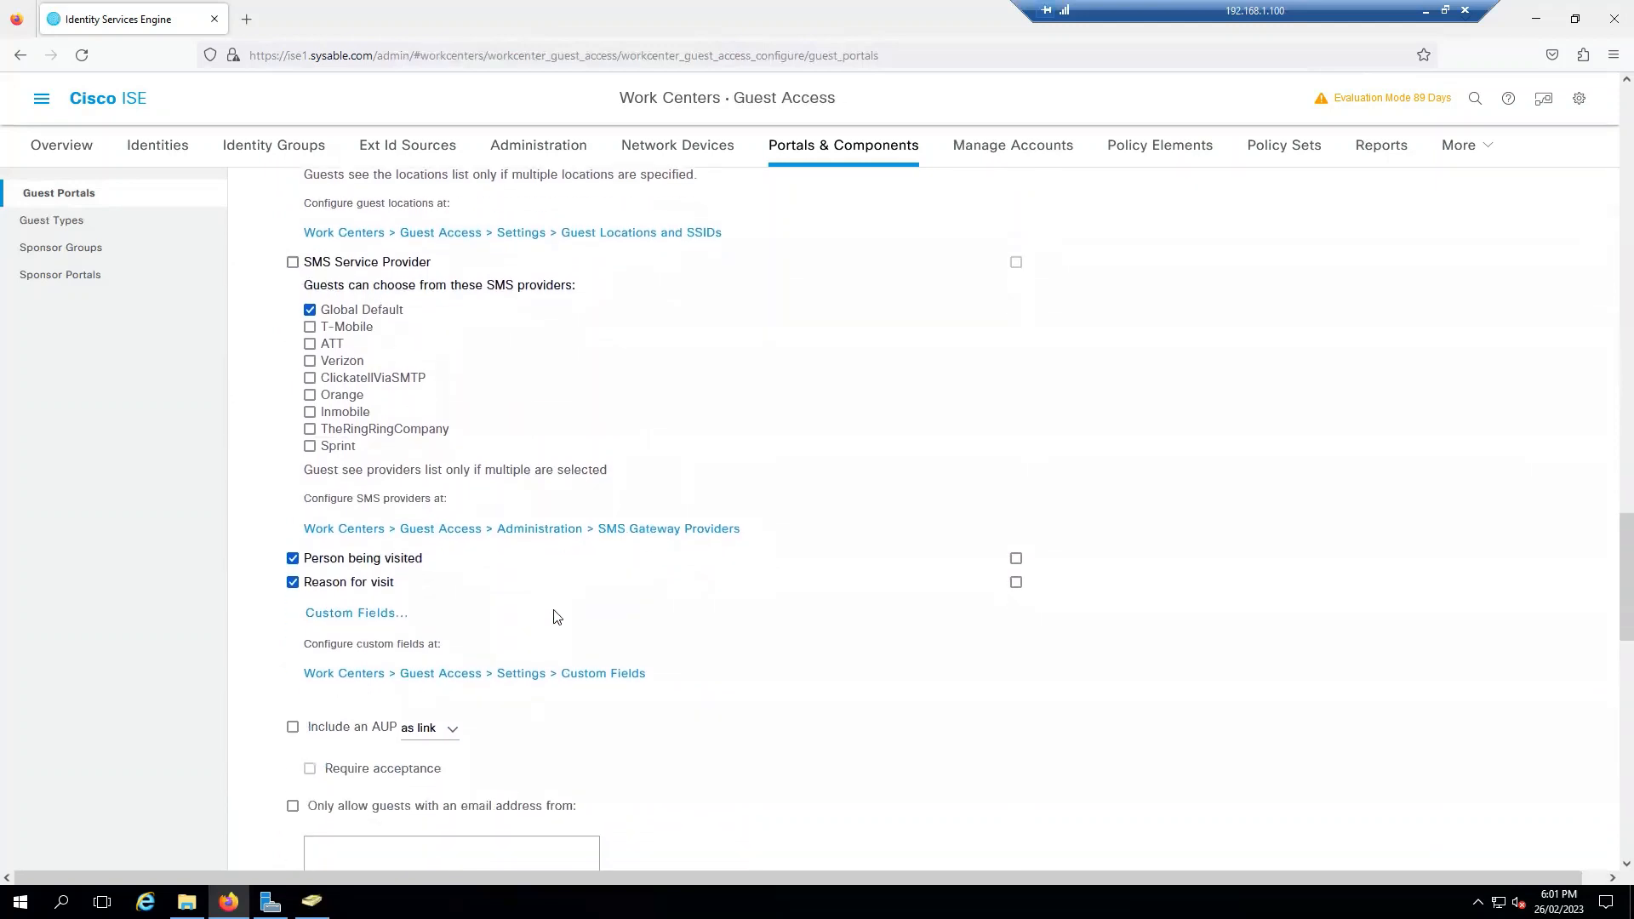
{"action": "left_click", "coordinate": [1019, 559]}
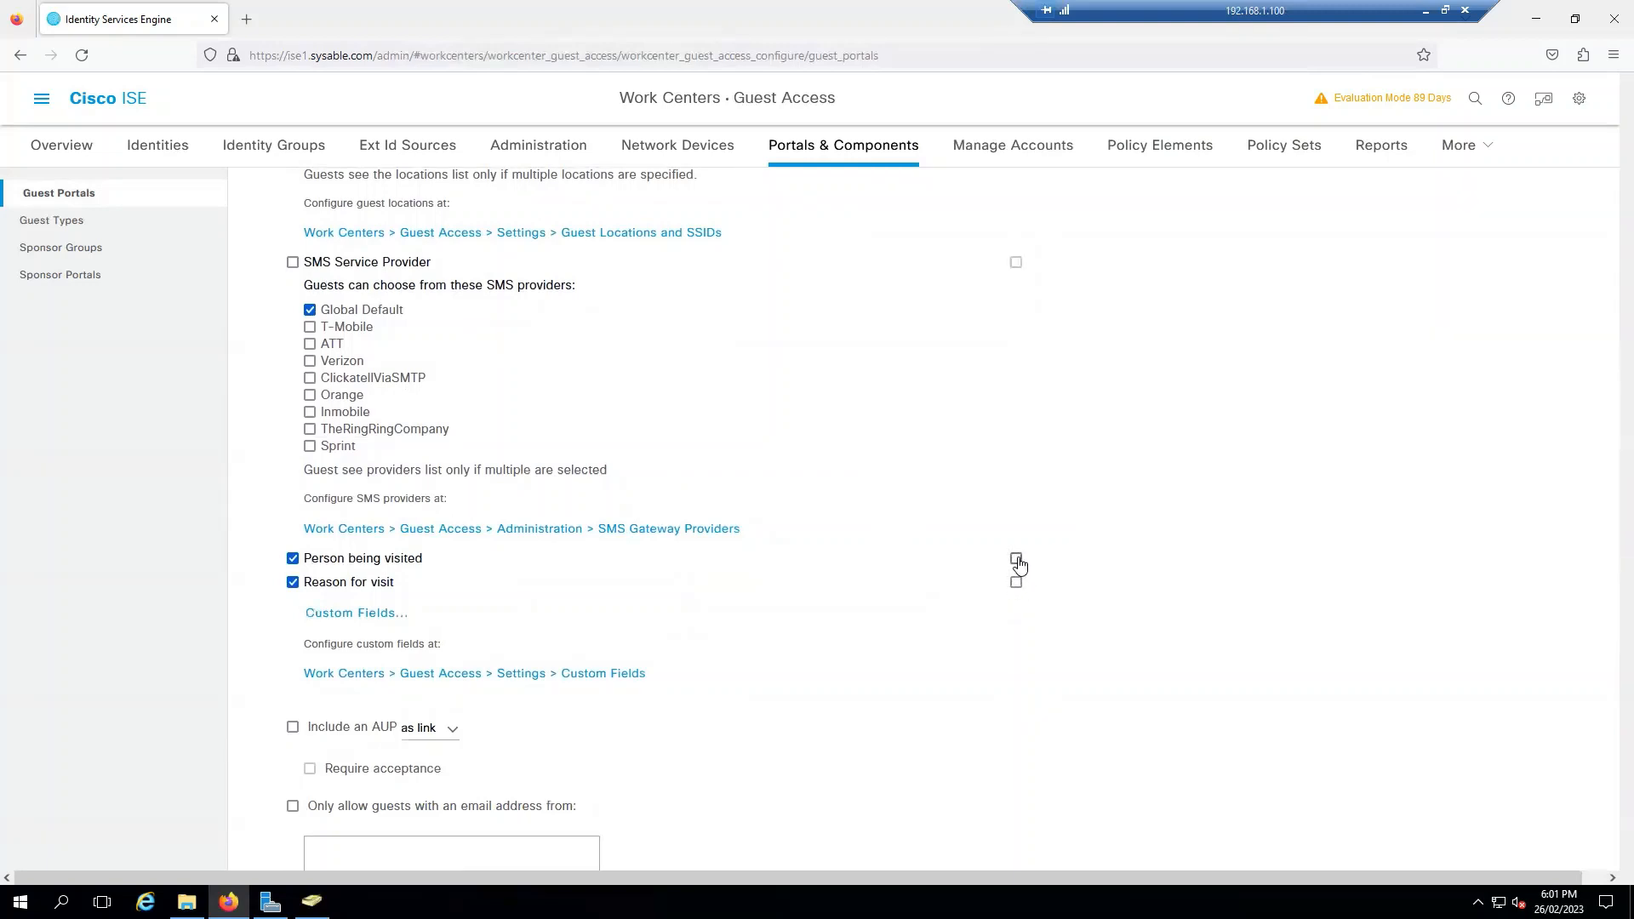
{"action": "left_click", "coordinate": [1018, 561]}
{"action": "left_click", "coordinate": [1016, 584]}
Step: Include an on-page AUP with Require acceptance and Require scrolling to end of AUP
{"action": "scroll", "coordinate": [804, 612], "scroll_direction": "down", "scroll_amount": 3}
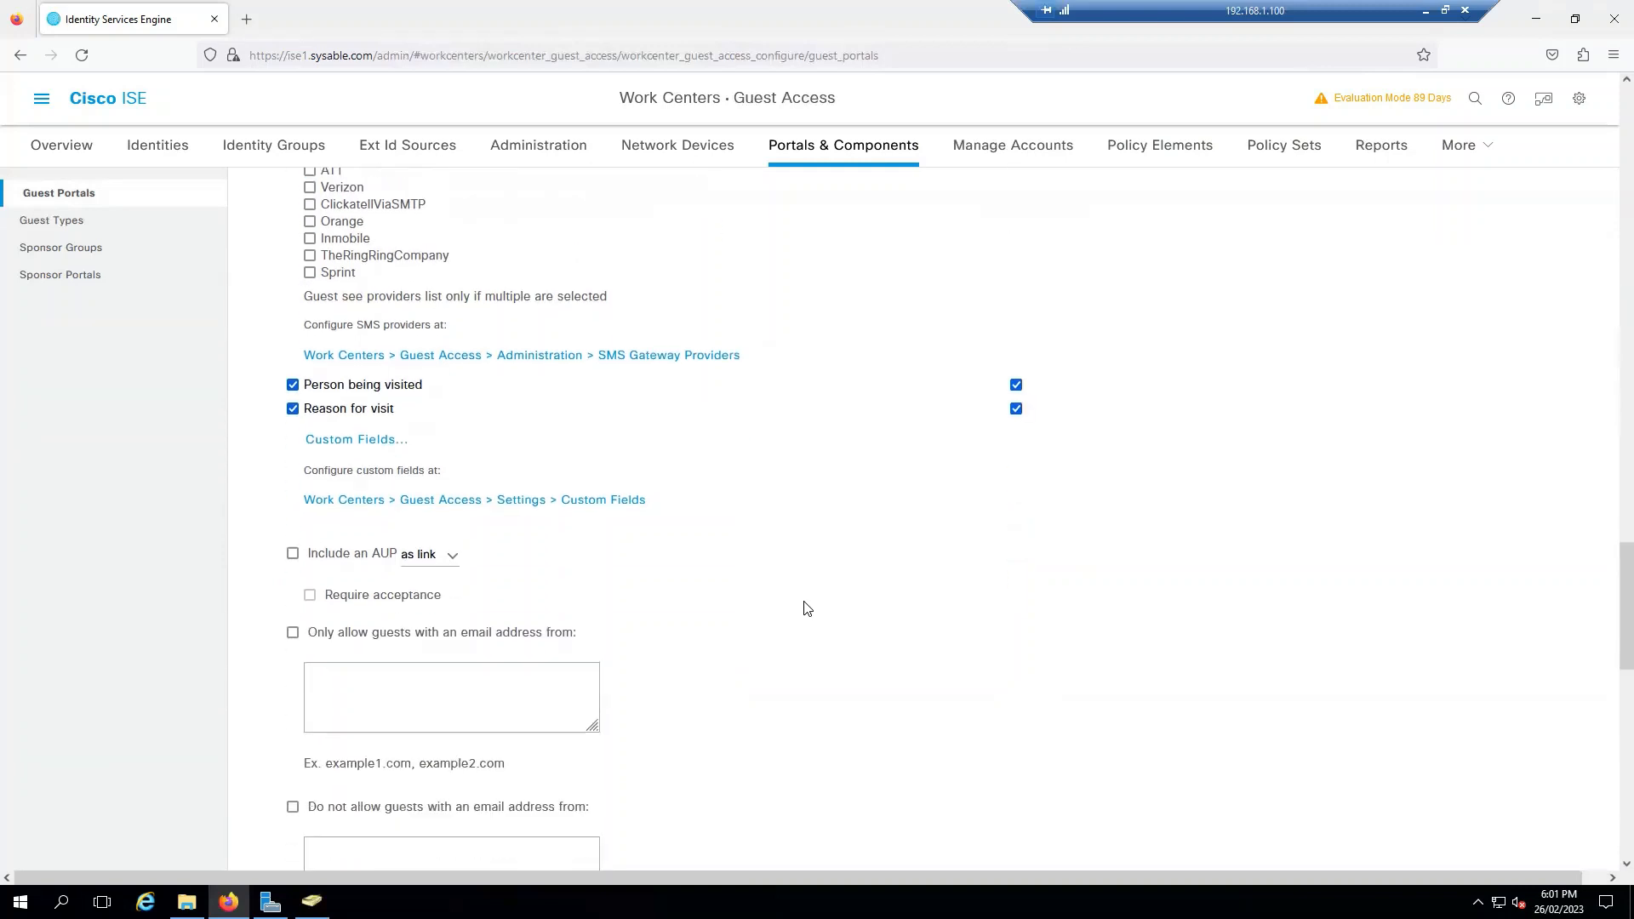
{"action": "scroll", "coordinate": [626, 625], "scroll_direction": "down", "scroll_amount": 1}
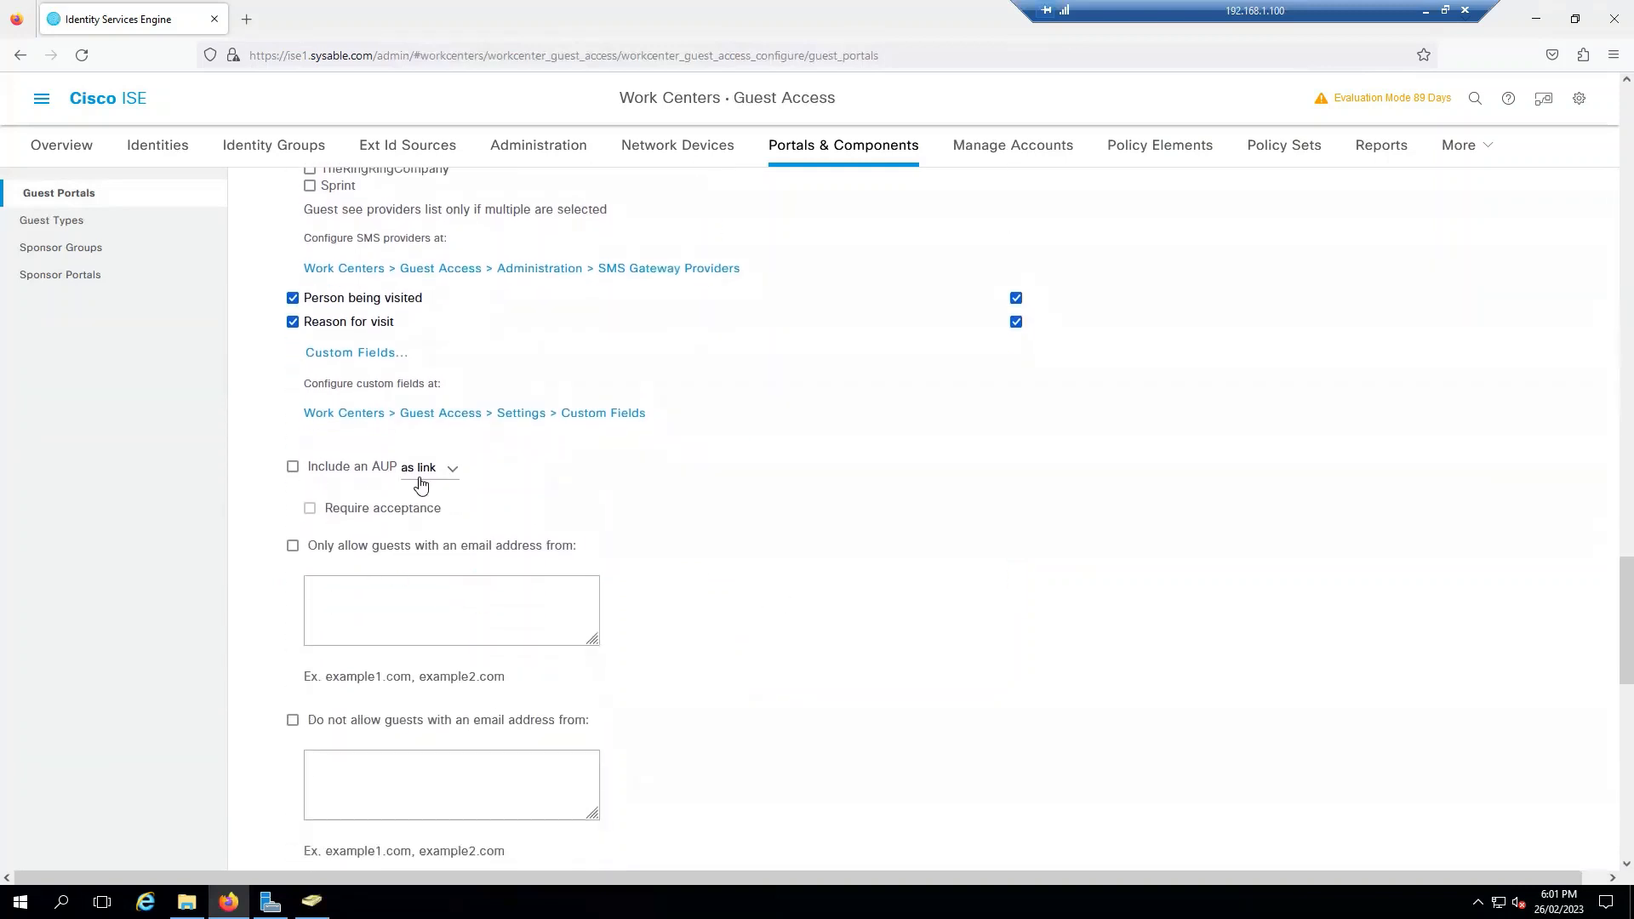
{"action": "left_click", "coordinate": [293, 466]}
{"action": "left_click", "coordinate": [451, 474]}
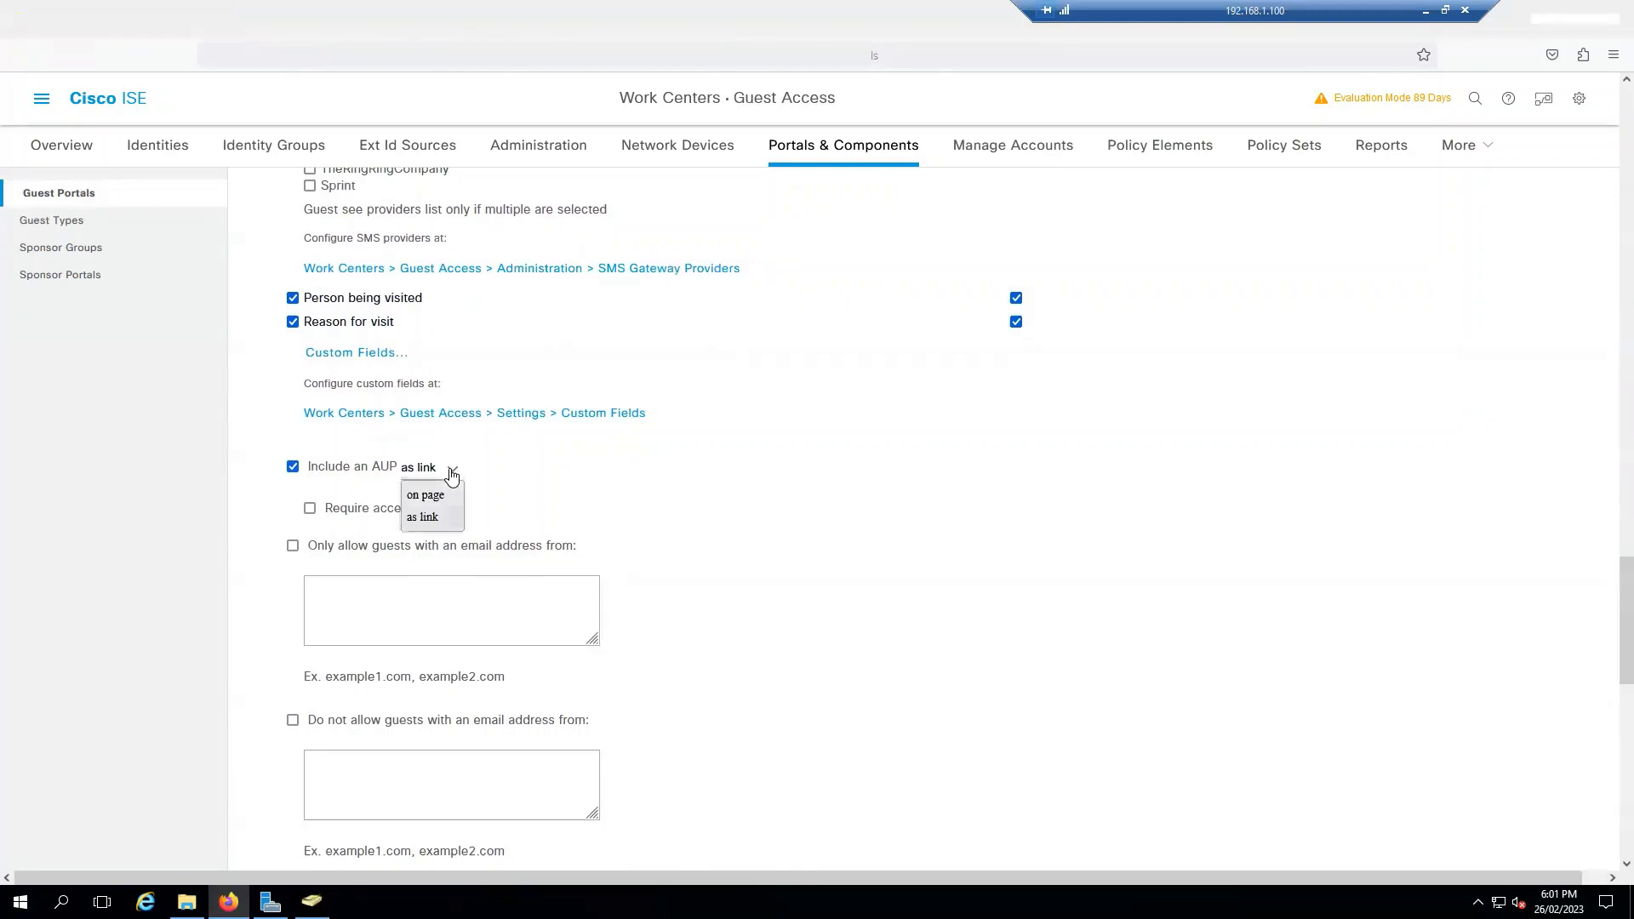
{"action": "left_click", "coordinate": [441, 496]}
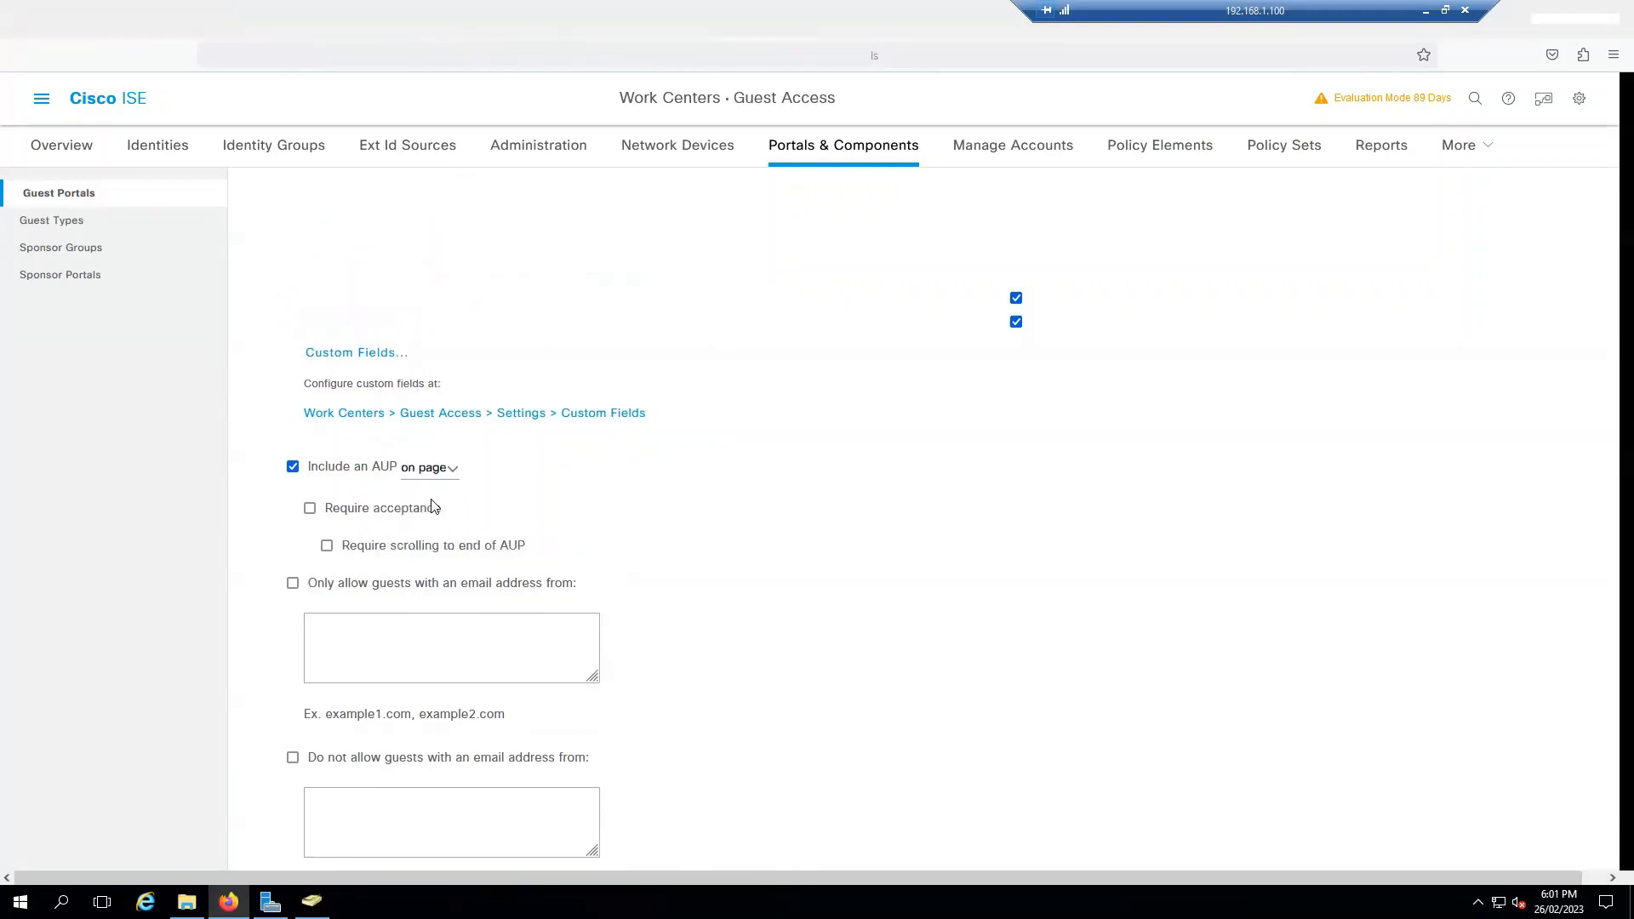
{"action": "left_click", "coordinate": [310, 509]}
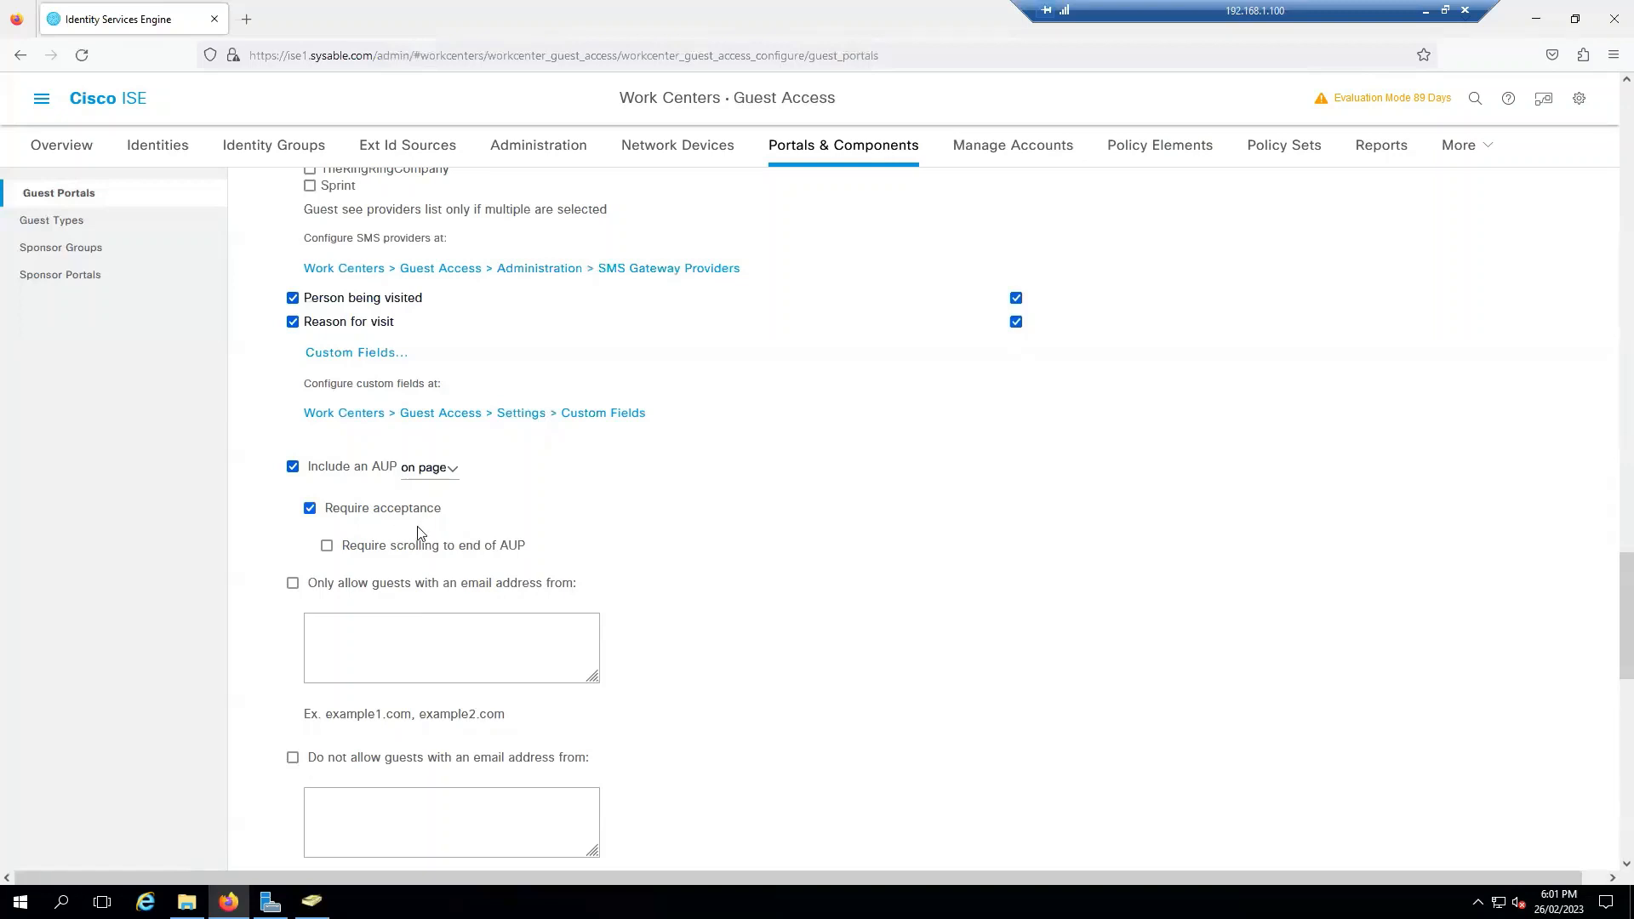
{"action": "left_click", "coordinate": [327, 546]}
{"action": "scroll", "coordinate": [552, 571], "scroll_direction": "down", "scroll_amount": 2}
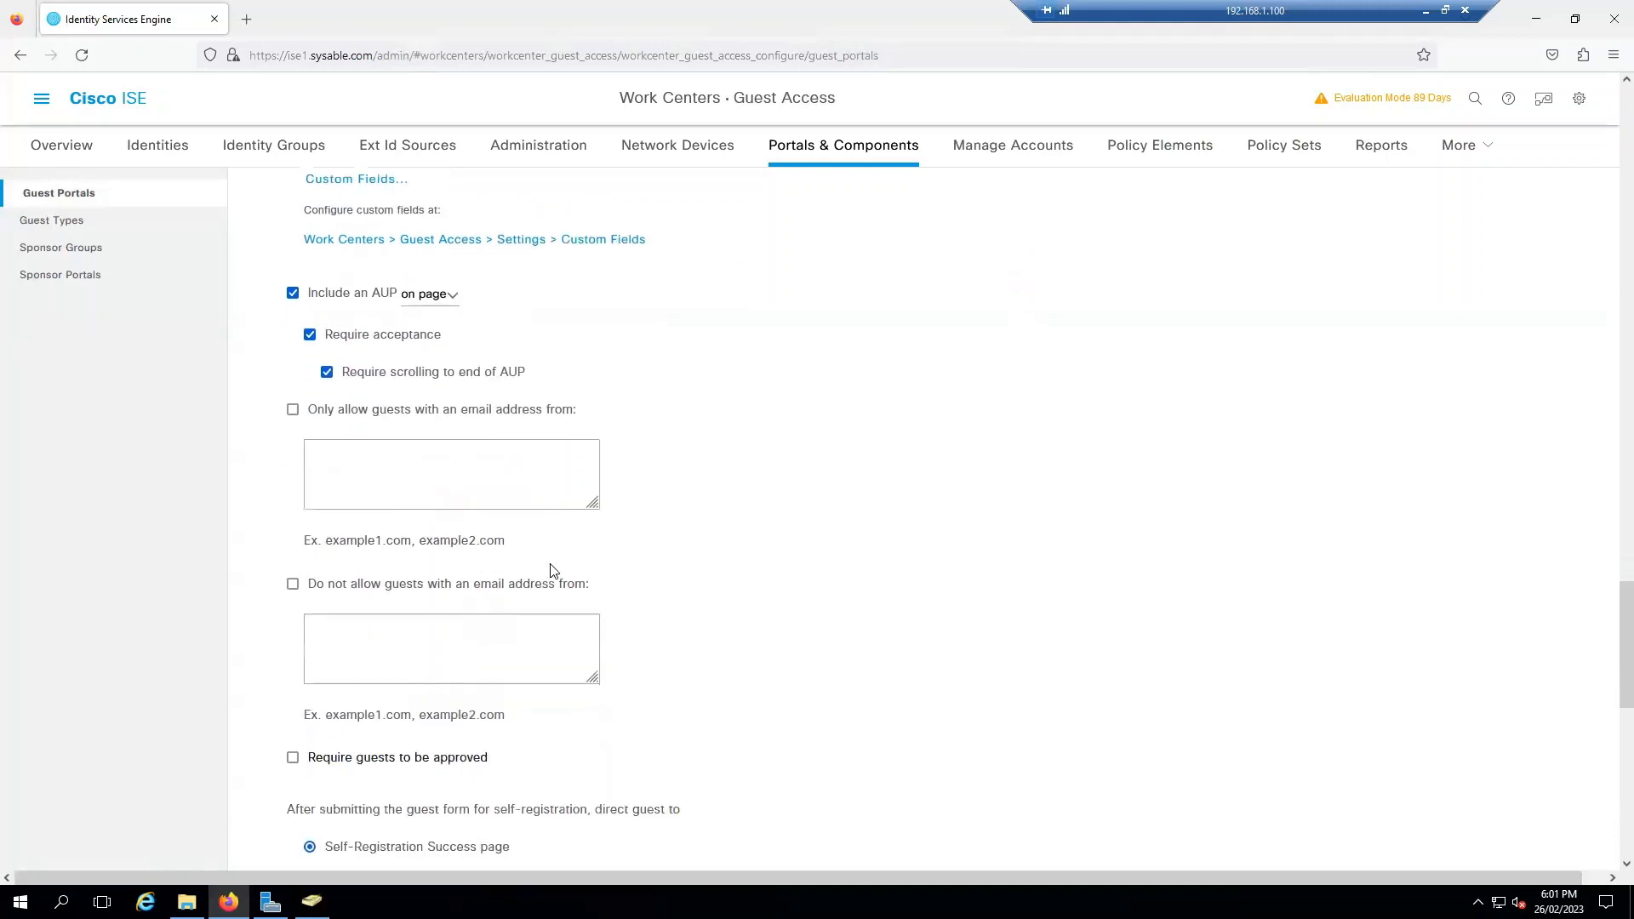
Step: Review the redirect options, marking the Self-Registration Success page option, then open the main navigation
{"action": "scroll", "coordinate": [551, 574], "scroll_direction": "down", "scroll_amount": 3}
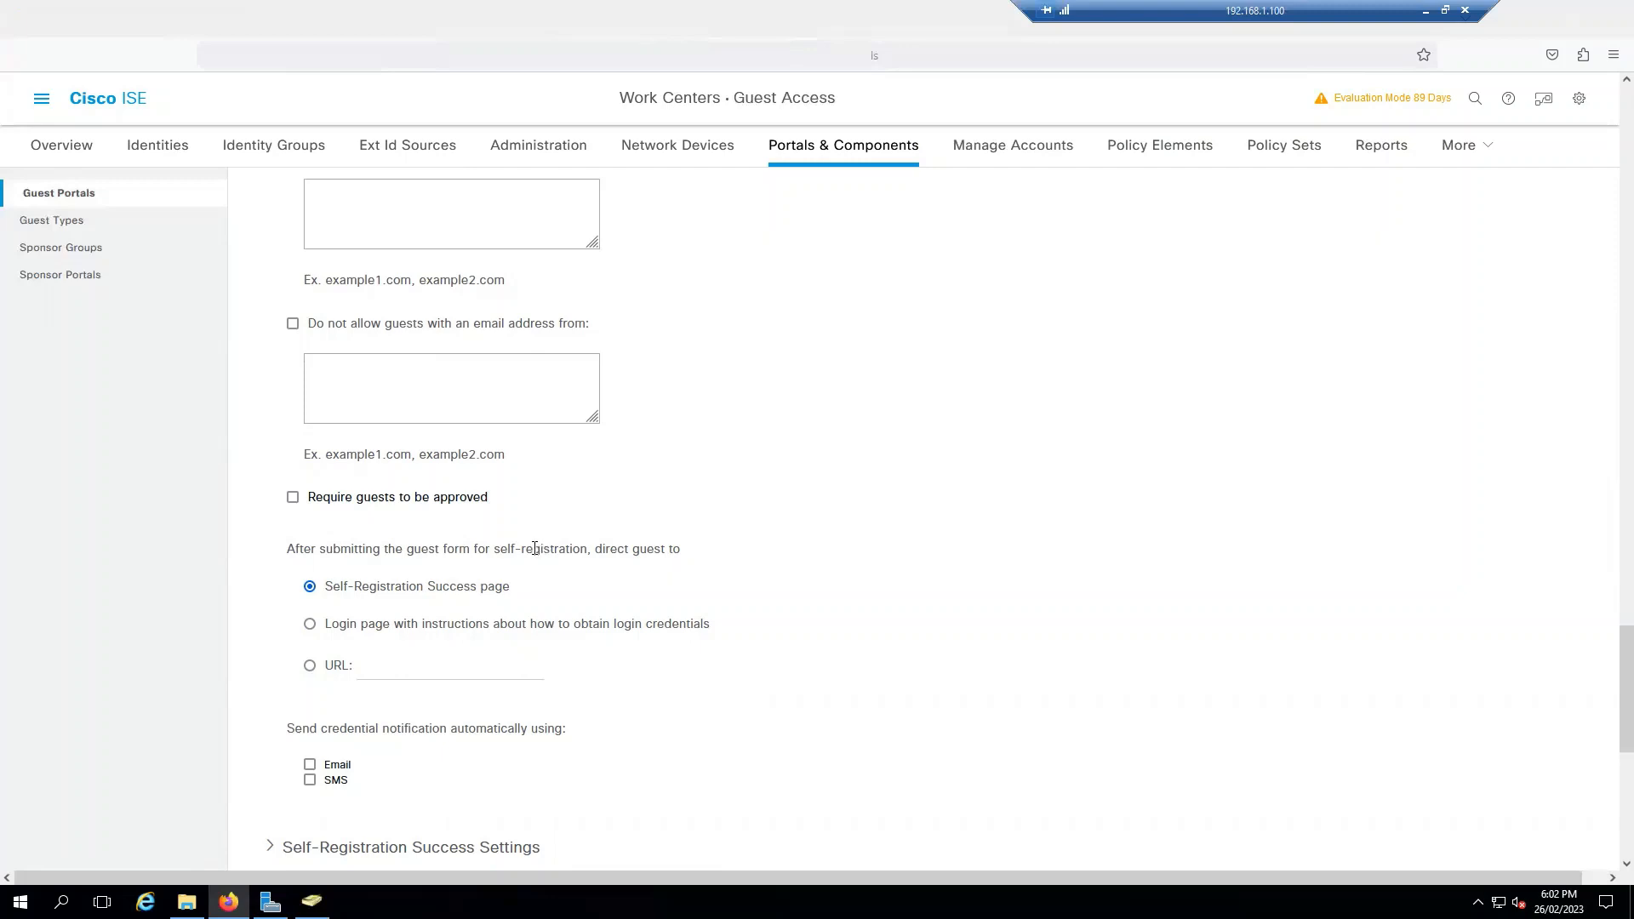
{"action": "scroll", "coordinate": [531, 550], "scroll_direction": "down", "scroll_amount": 1}
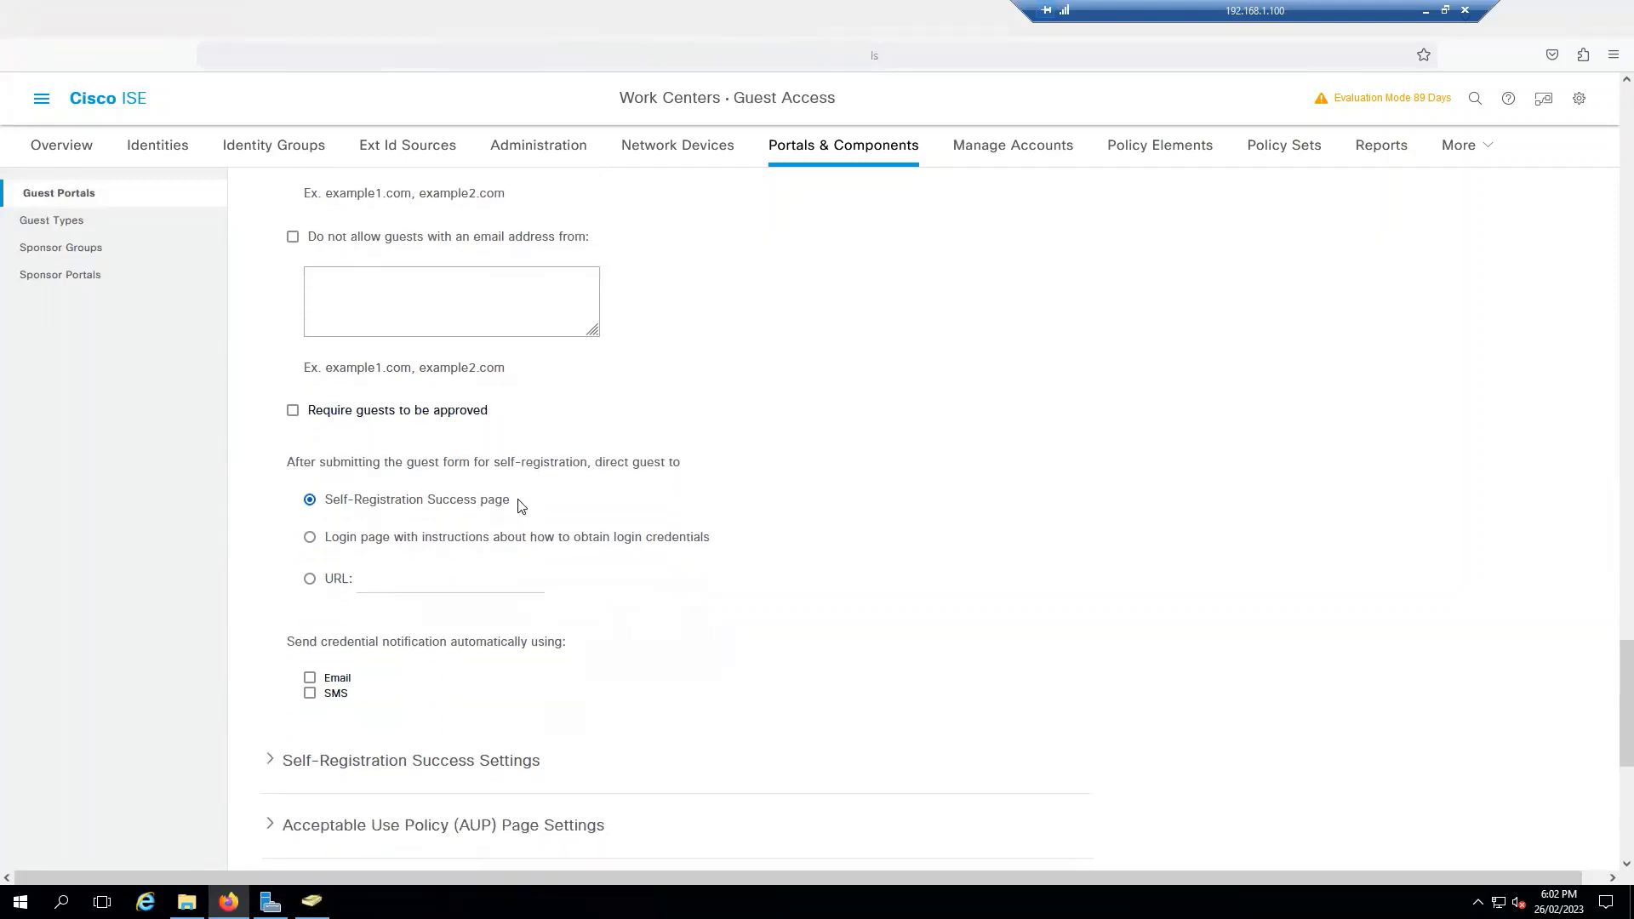
{"action": "left_click_drag", "start_coordinate": [521, 506], "coordinate": [346, 498]}
{"action": "left_click", "coordinate": [607, 509]}
{"action": "scroll", "coordinate": [613, 508], "scroll_direction": "down", "scroll_amount": 2}
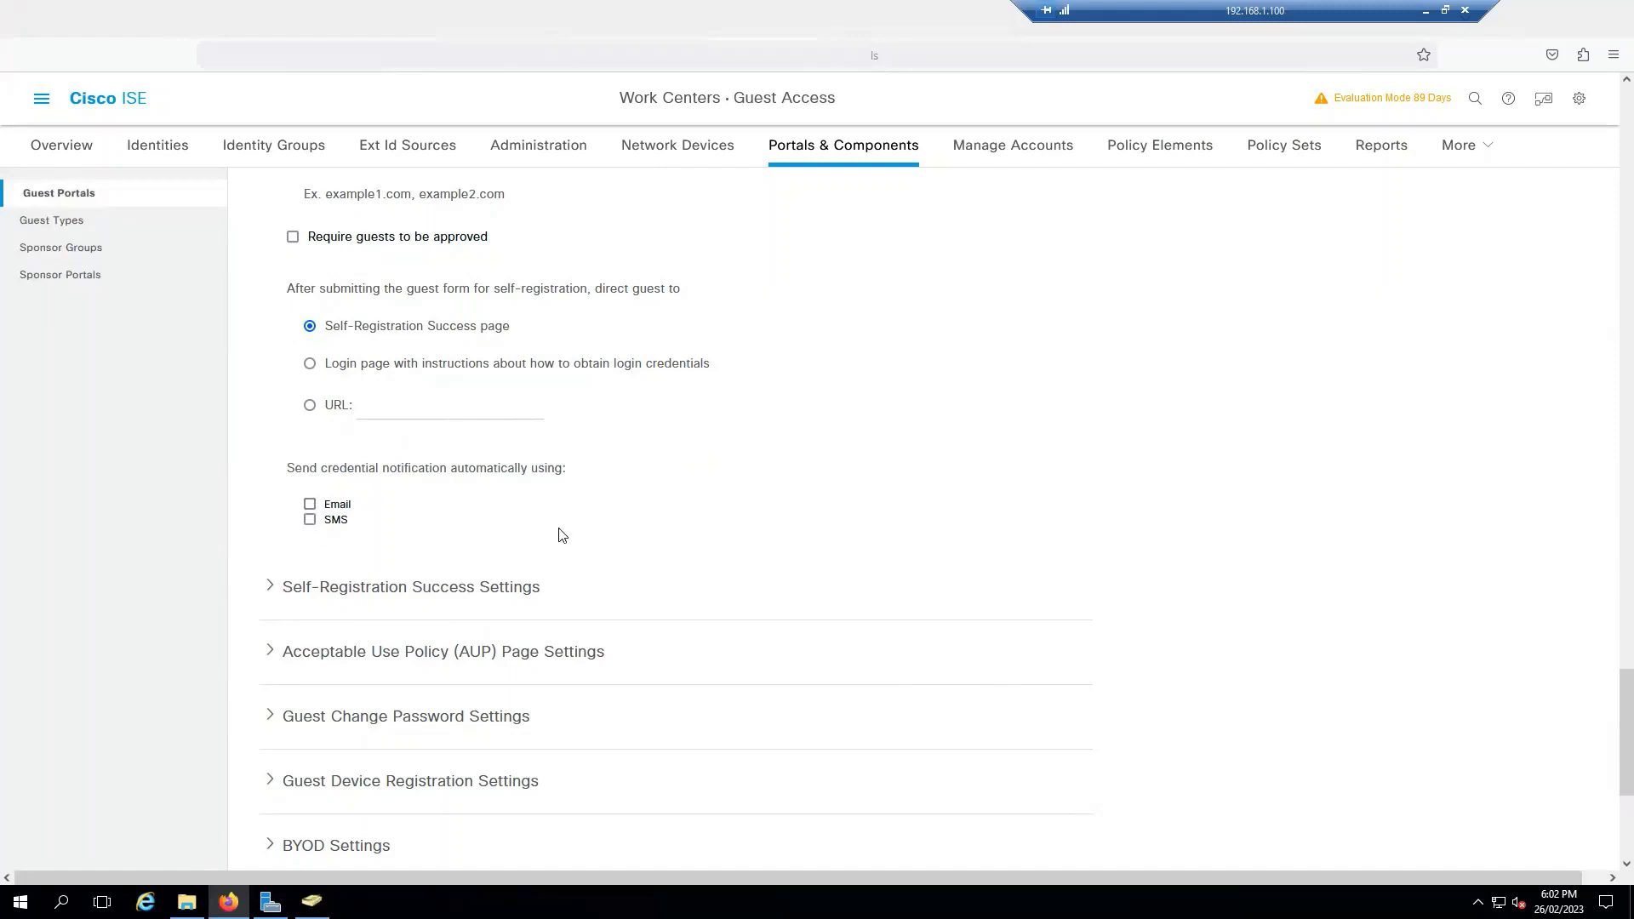
{"action": "left_click", "coordinate": [41, 98]}
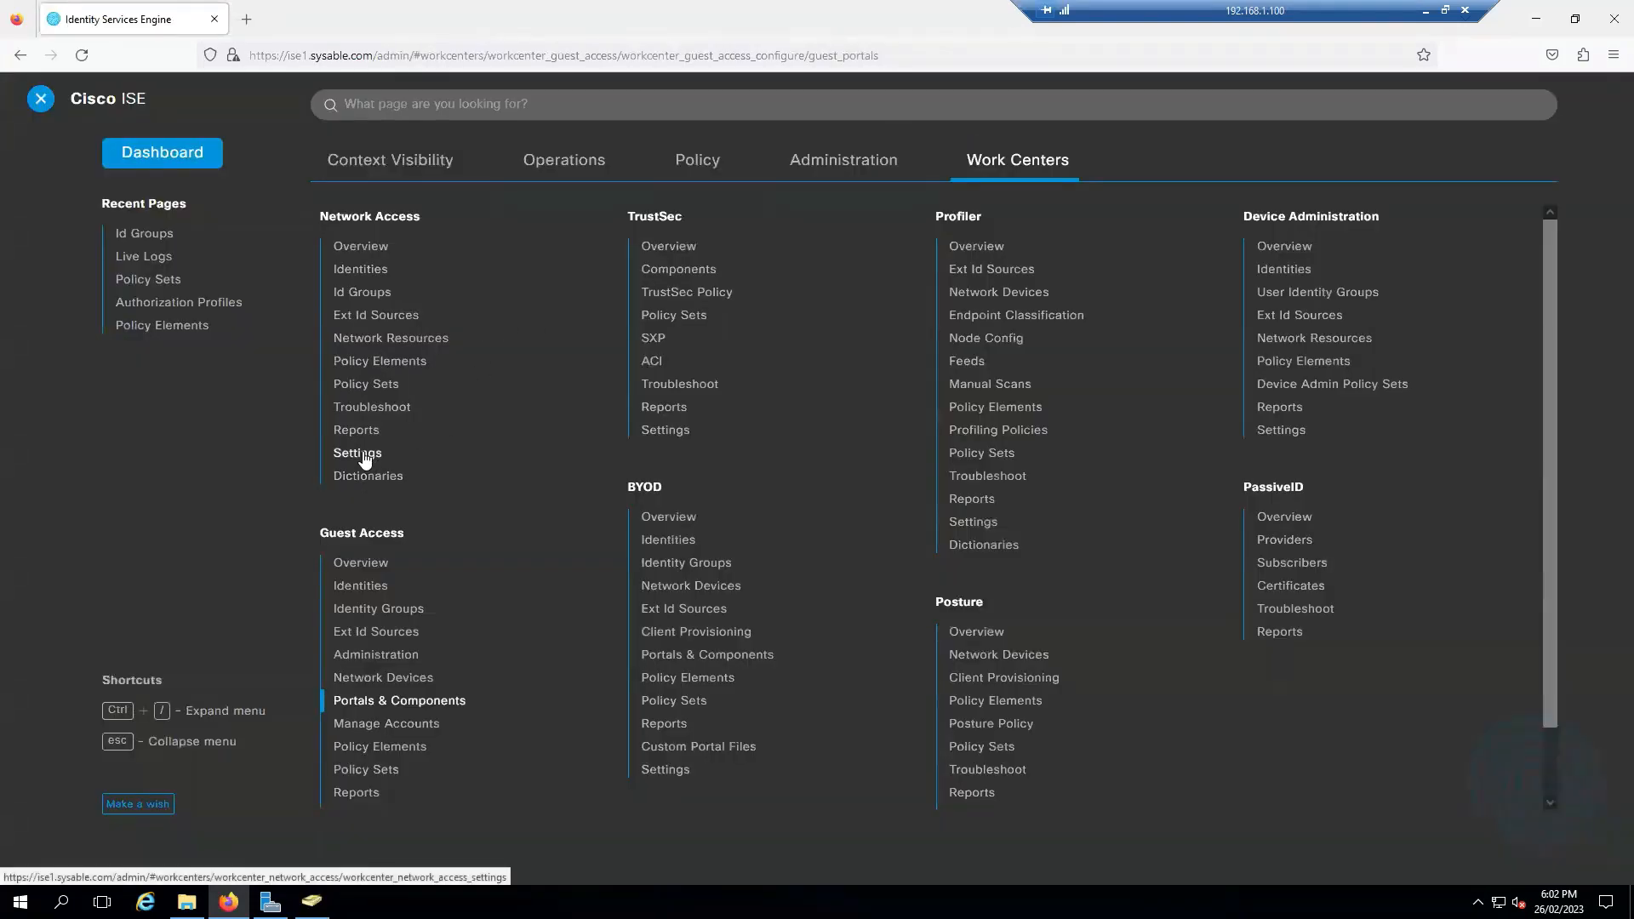
Step: Open Network Access settings in a new tab, then go to Administration > System > Settings there
{"action": "right_click", "coordinate": [364, 459]}
{"action": "left_click", "coordinate": [408, 474]}
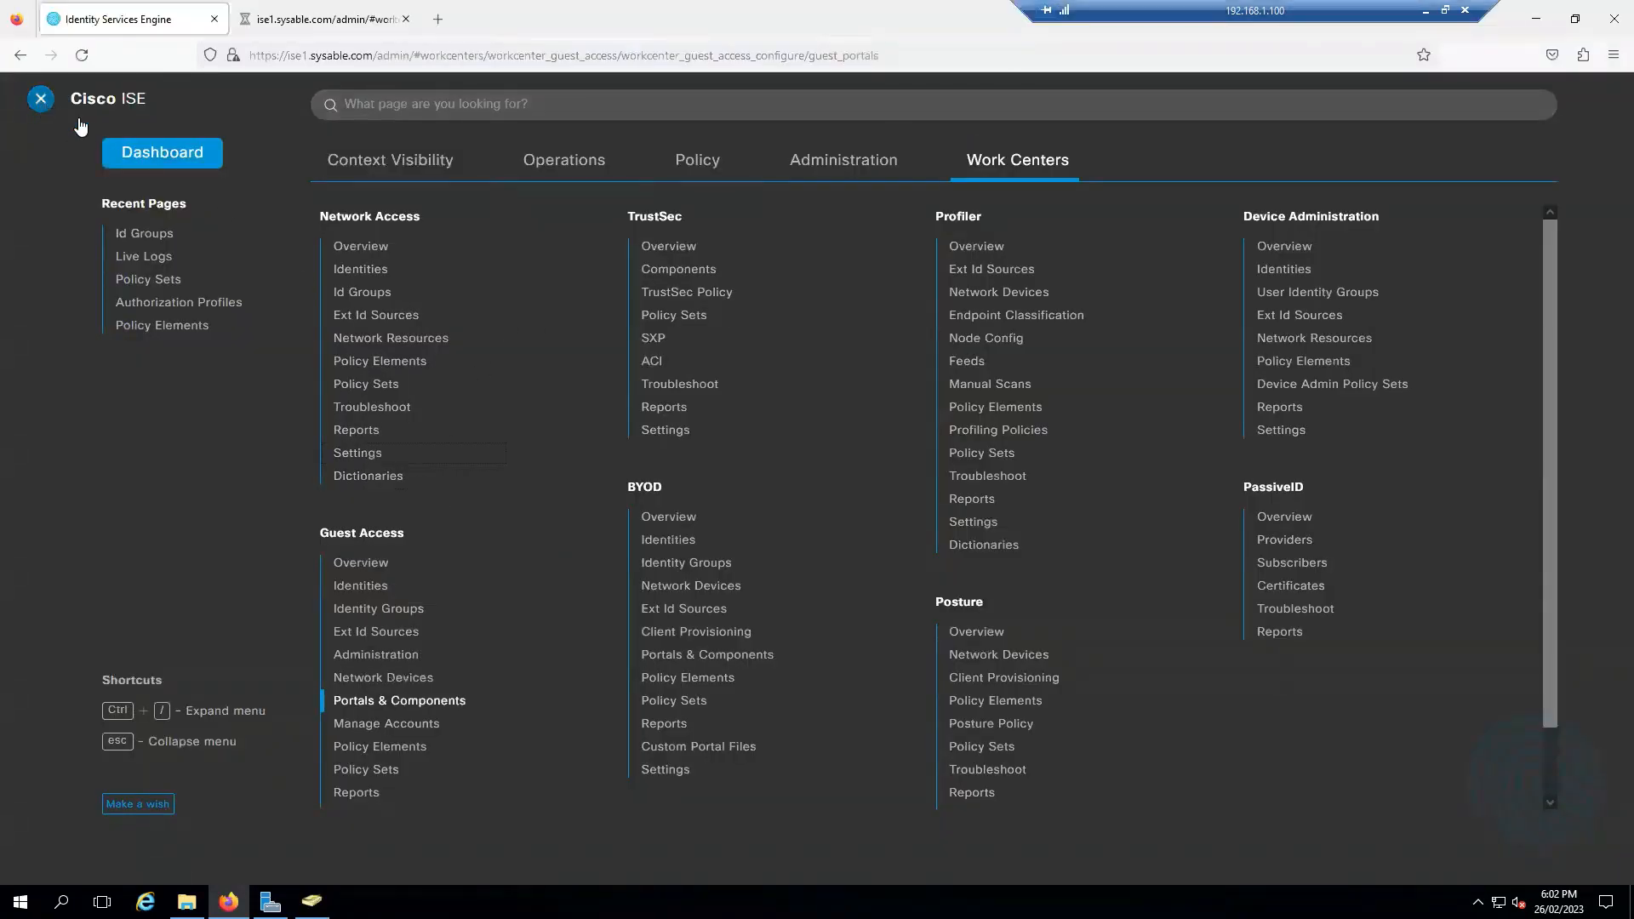
{"action": "left_click", "coordinate": [308, 23]}
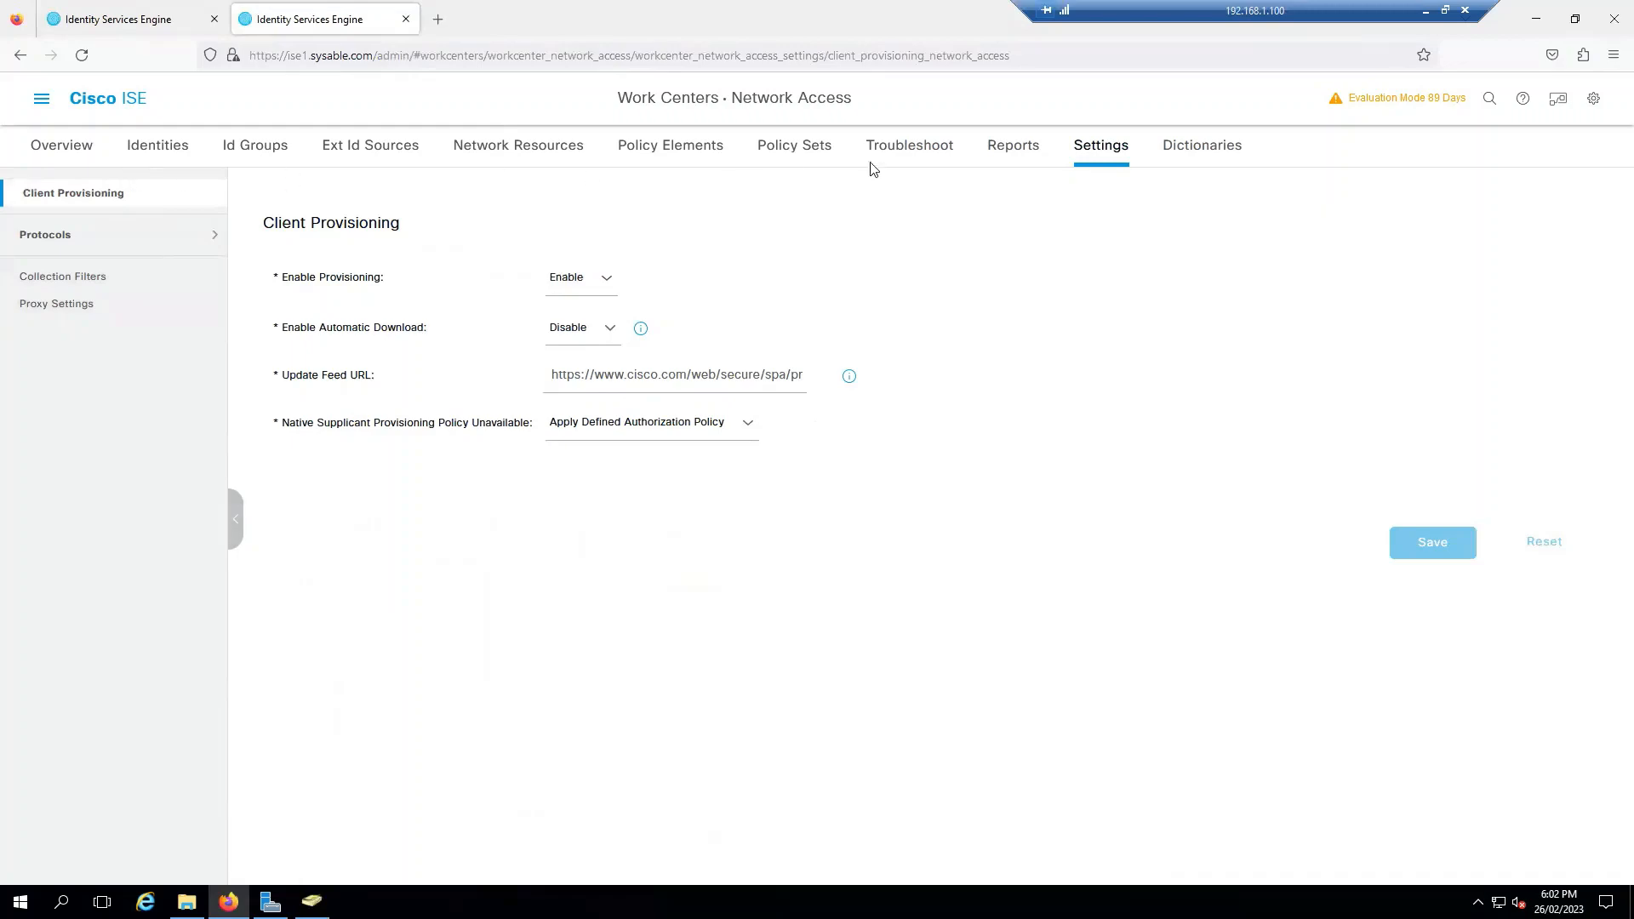
{"action": "left_click", "coordinate": [41, 100]}
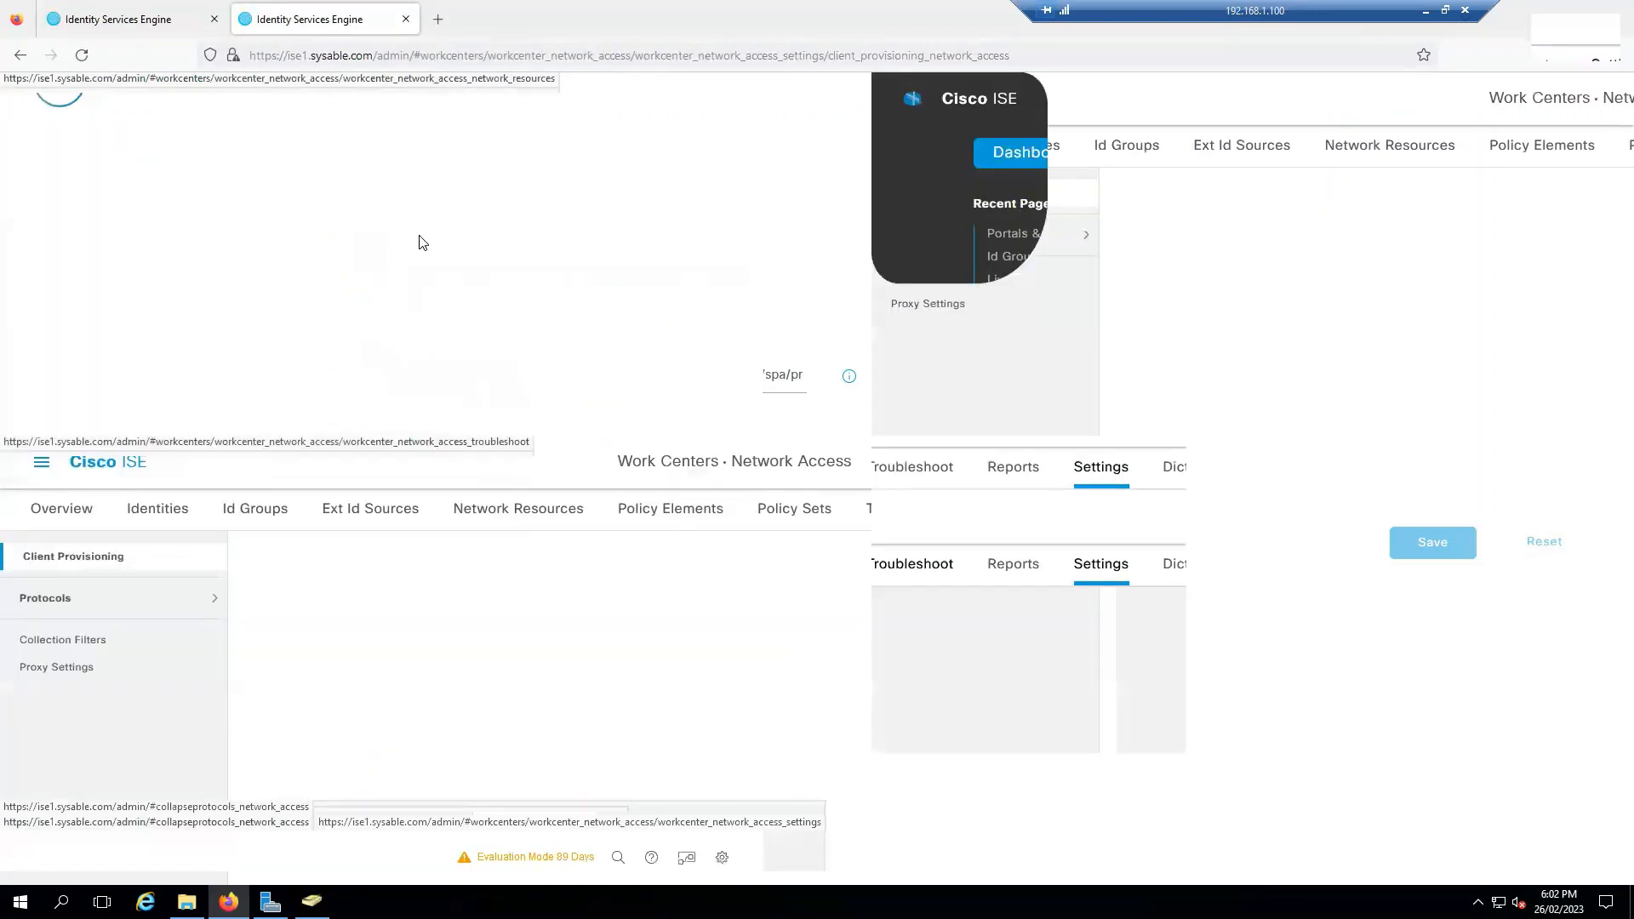
{"action": "left_click", "coordinate": [830, 162]}
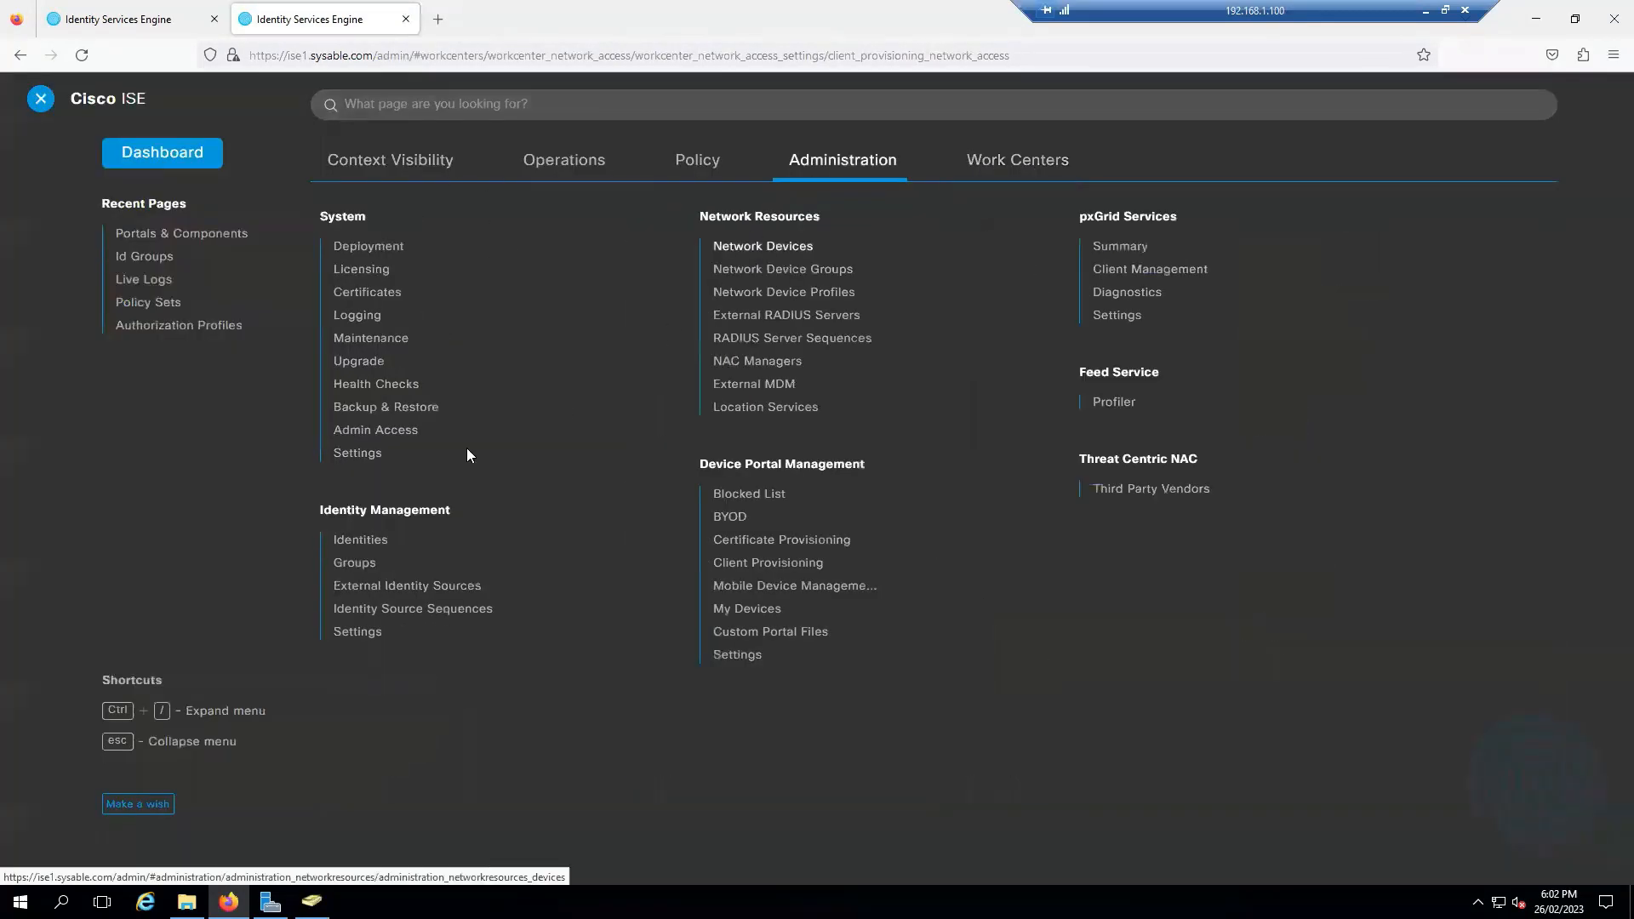
{"action": "left_click", "coordinate": [362, 453]}
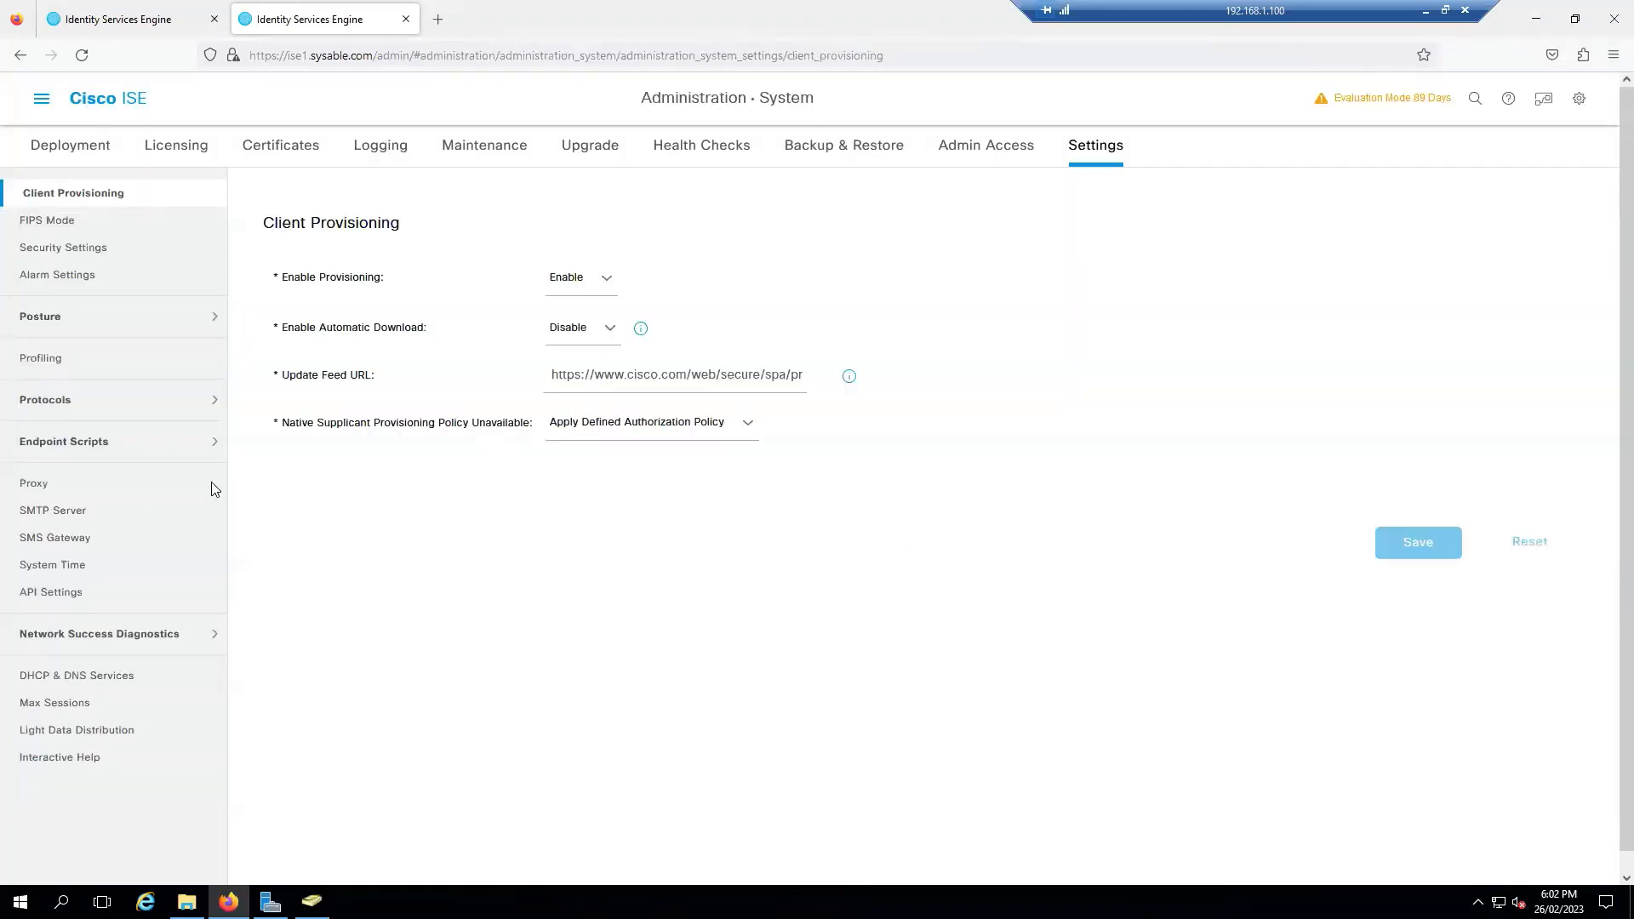
Step: Enable SMTP server mail.sysable.com with password authentication, entering the account's e-mail and password
{"action": "left_click", "coordinate": [73, 512]}
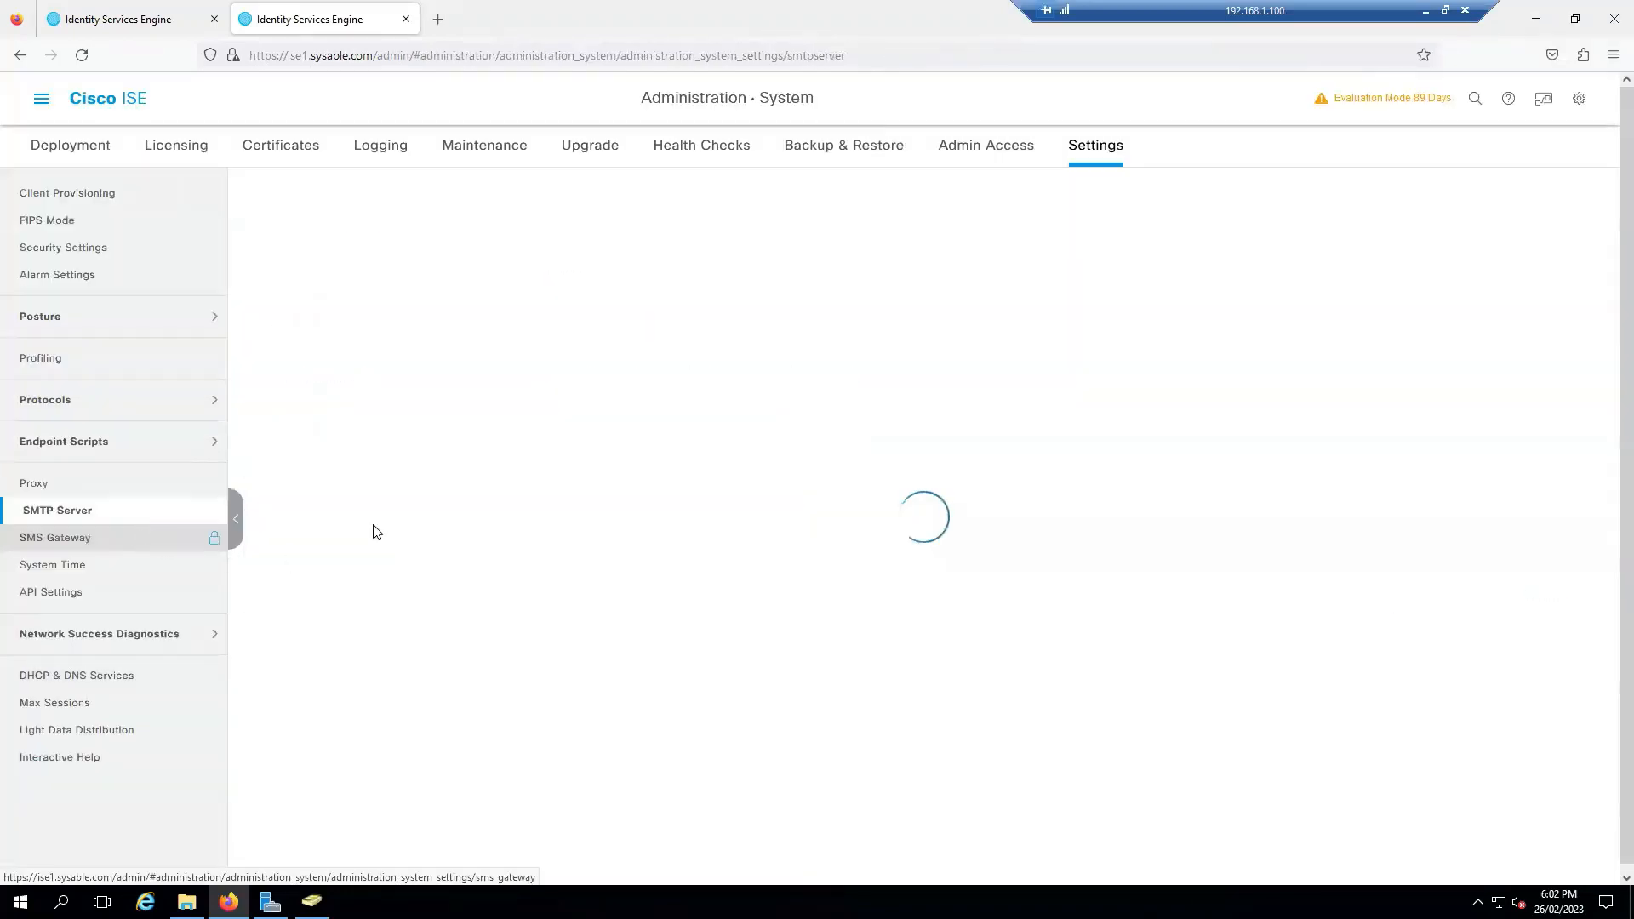
{"action": "left_click", "coordinate": [269, 322]}
{"action": "left_click", "coordinate": [378, 381]}
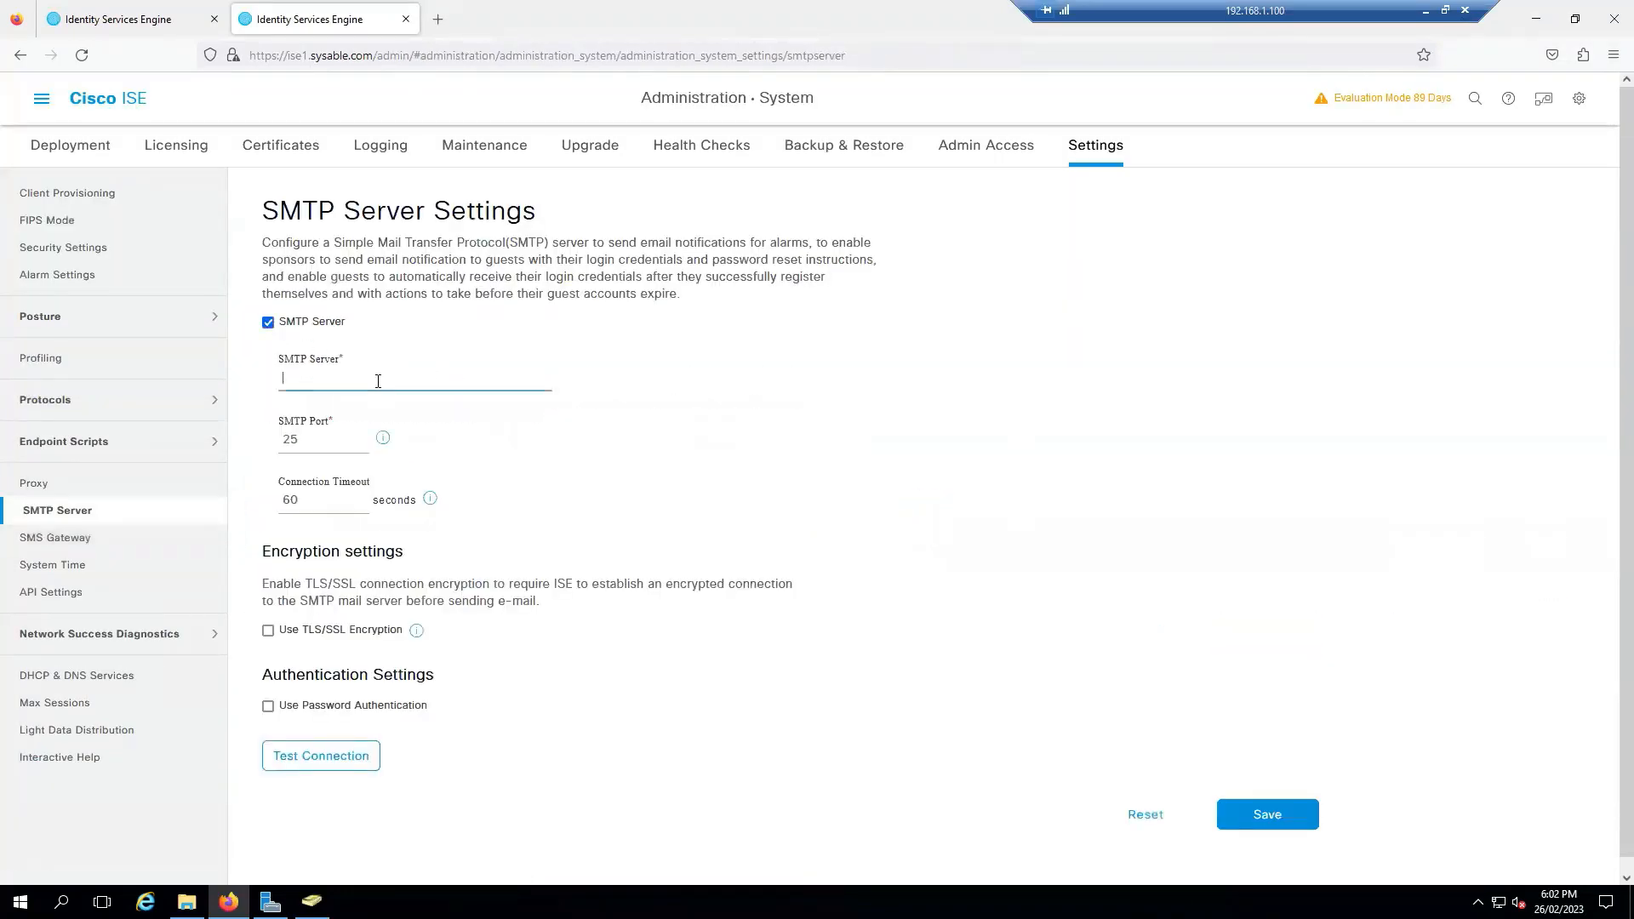
{"action": "type", "text": "mail."}
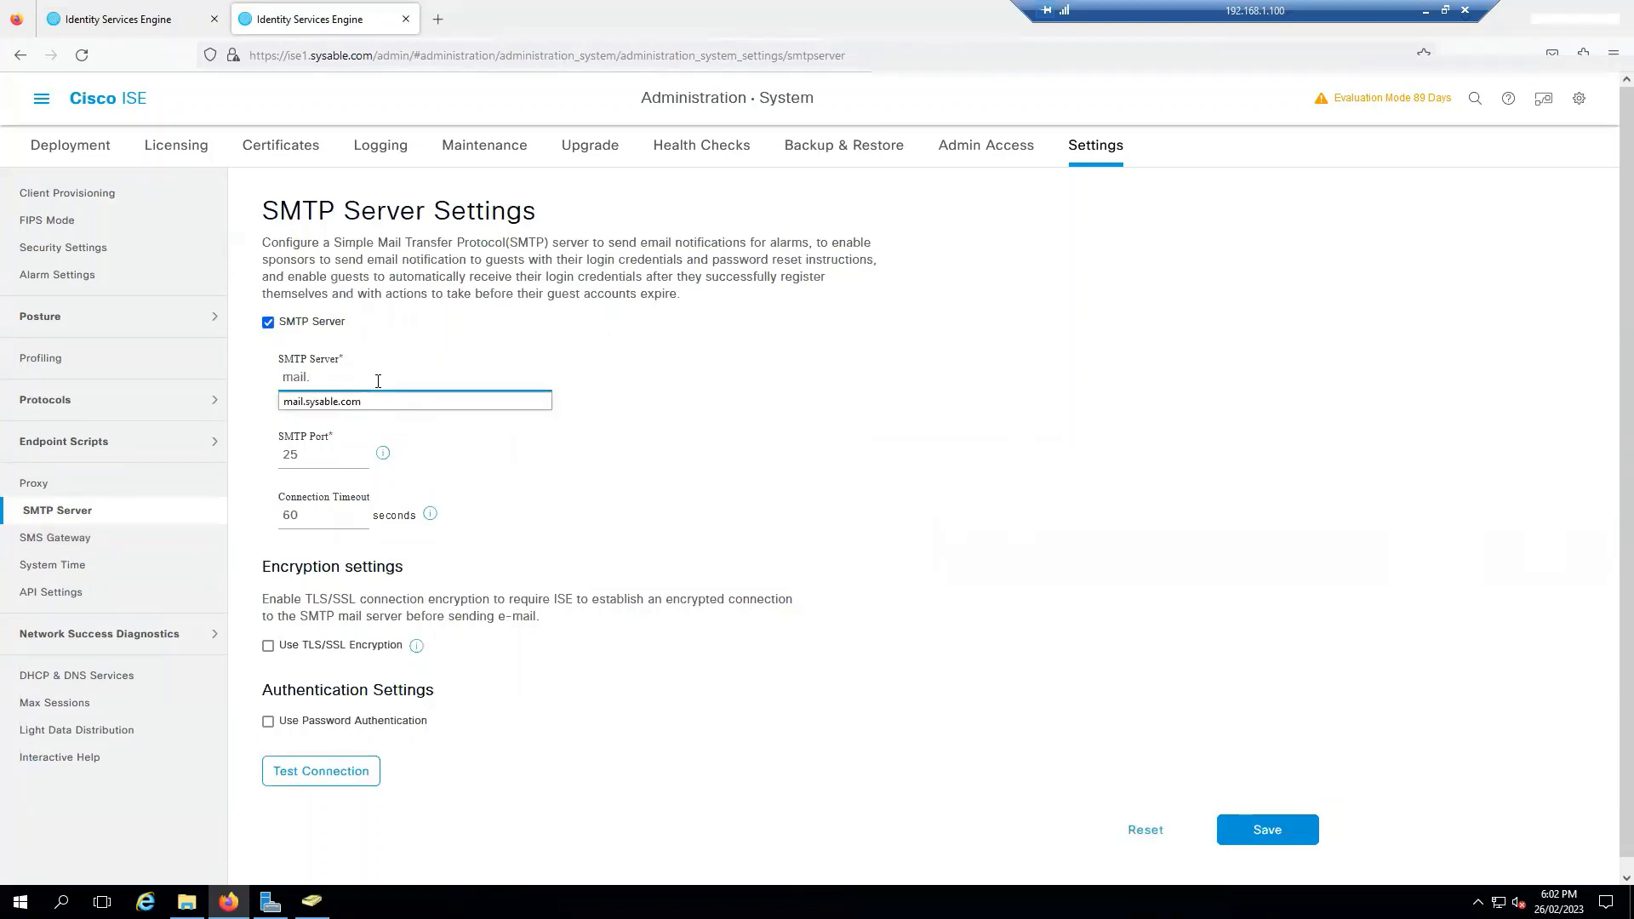
{"action": "key", "text": "Down"}
{"action": "key", "text": "Return"}
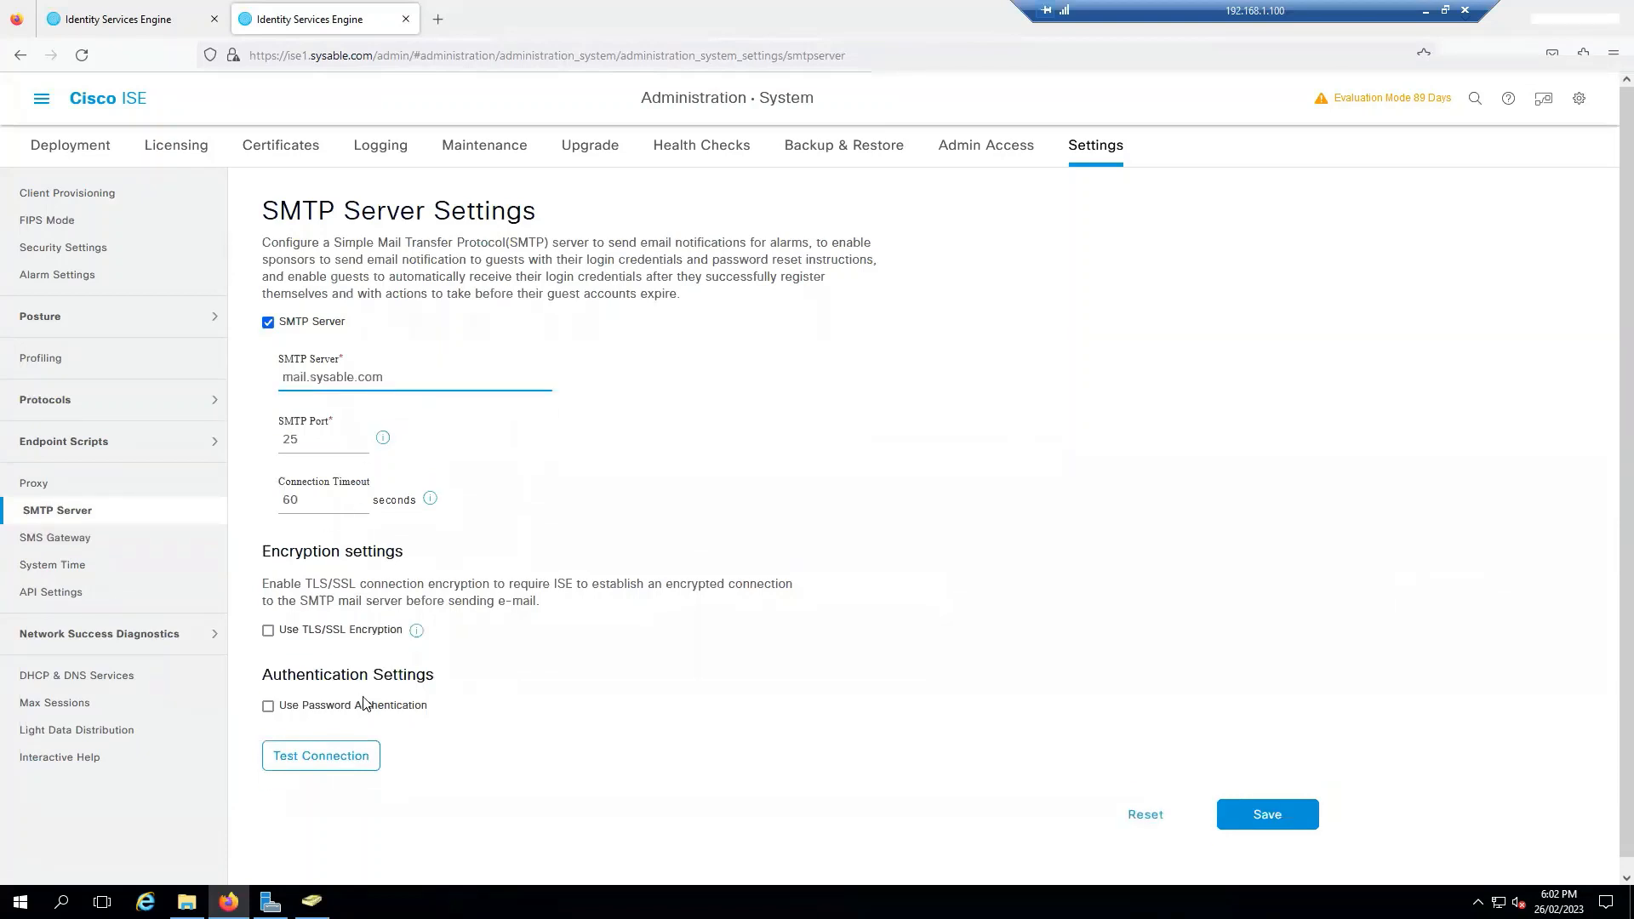
{"action": "left_click", "coordinate": [269, 706]}
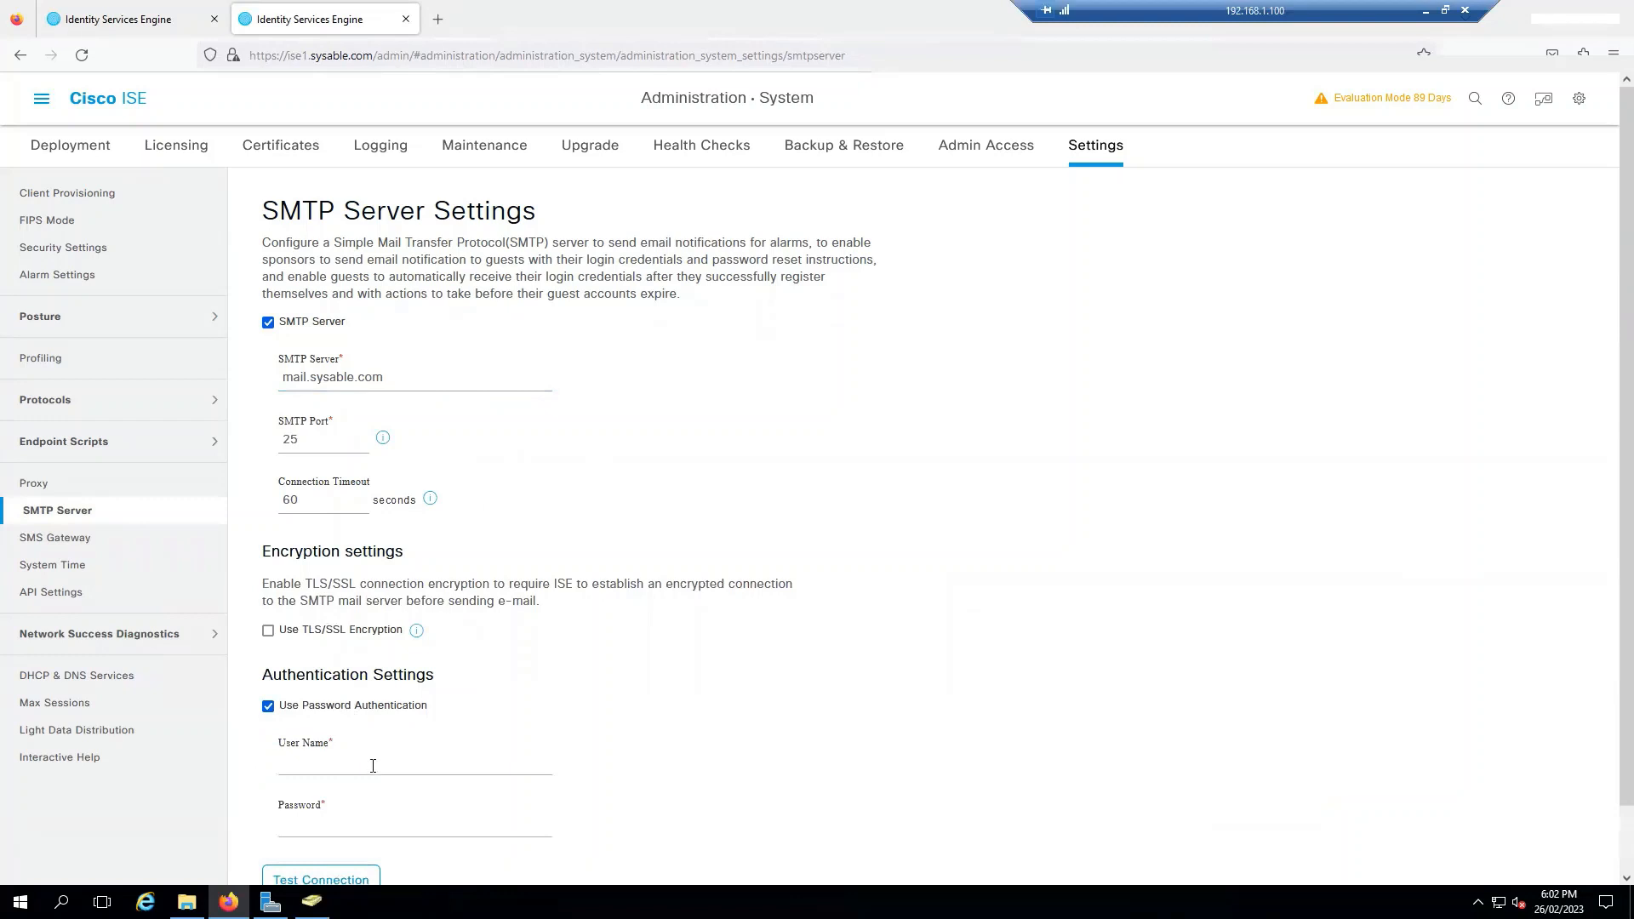
{"action": "left_click", "coordinate": [373, 767]}
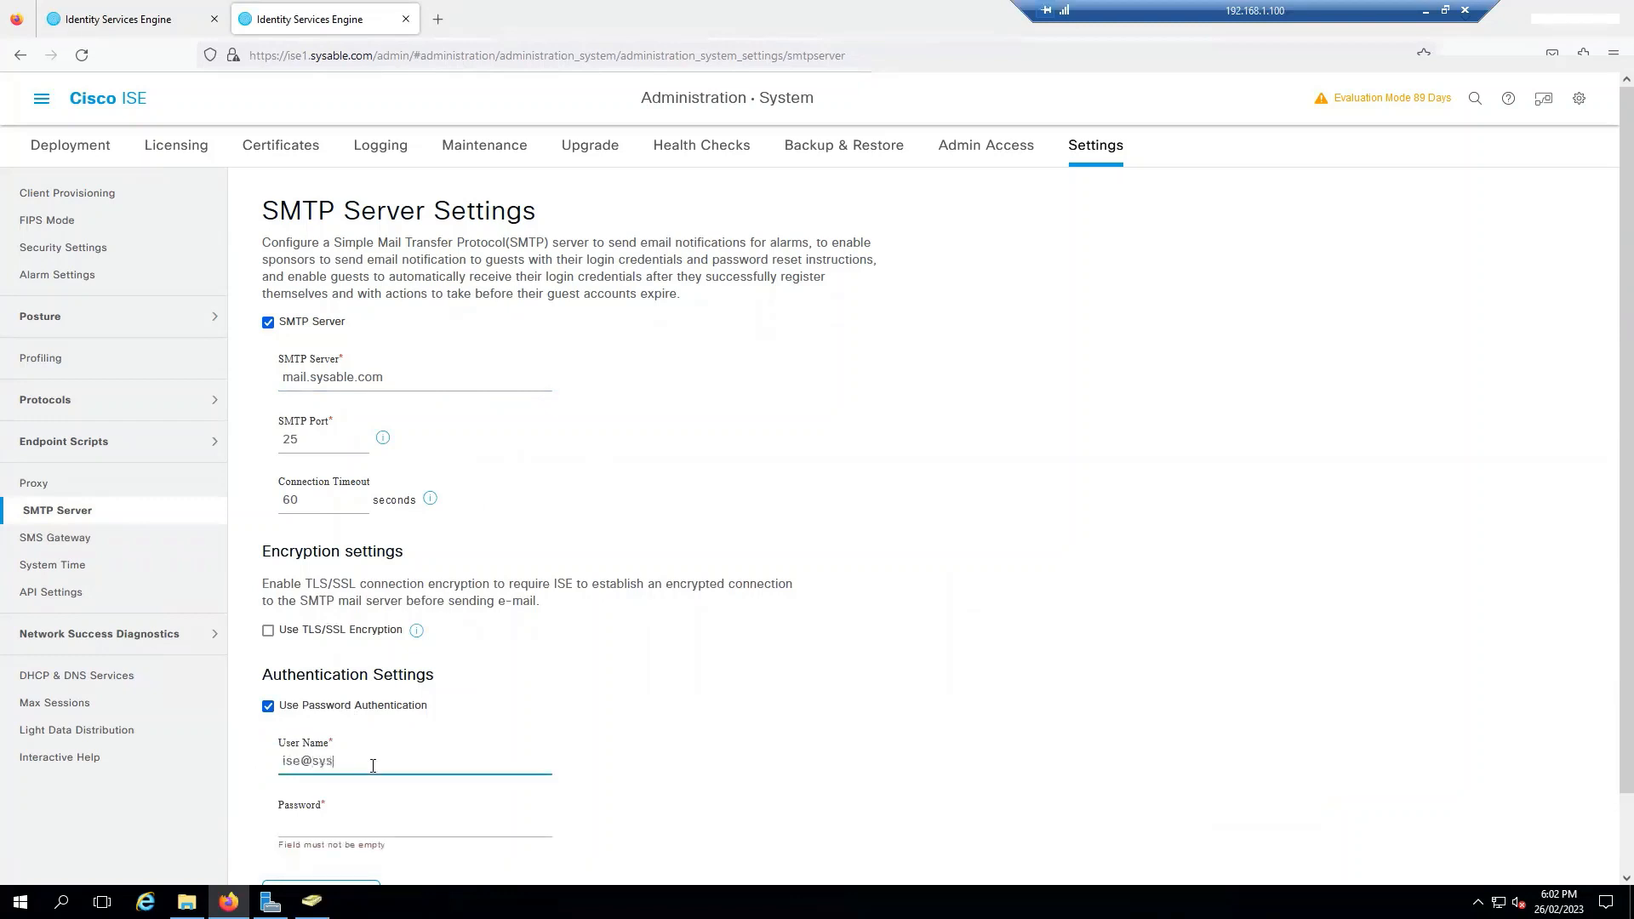
{"action": "key", "text": "Tab"}
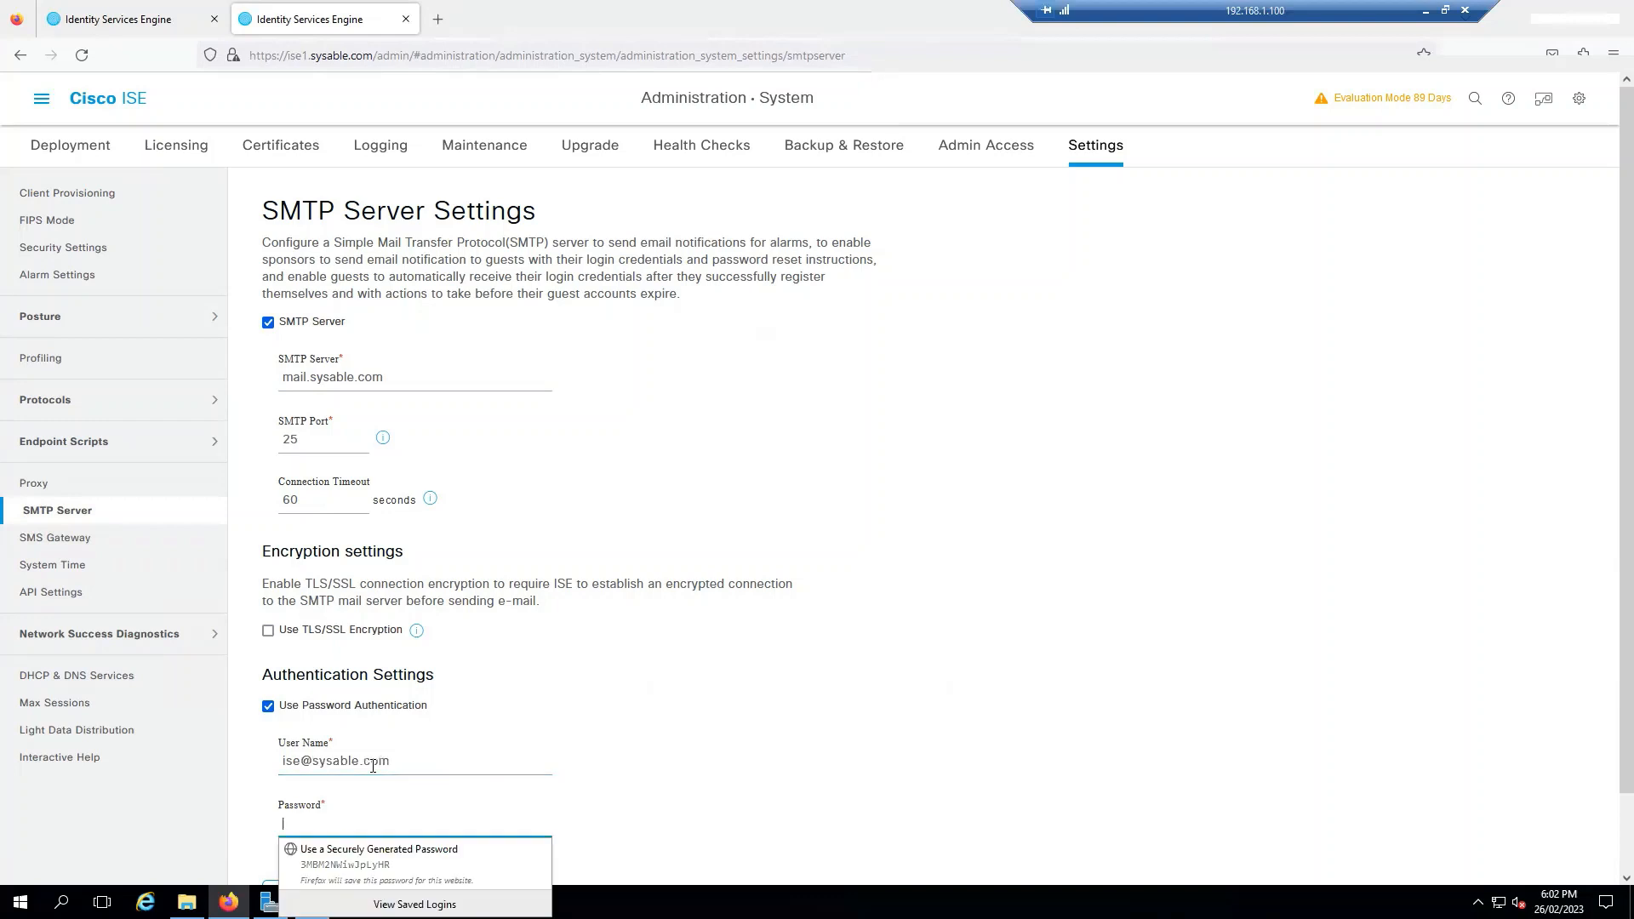
{"action": "type", "text": "****"}
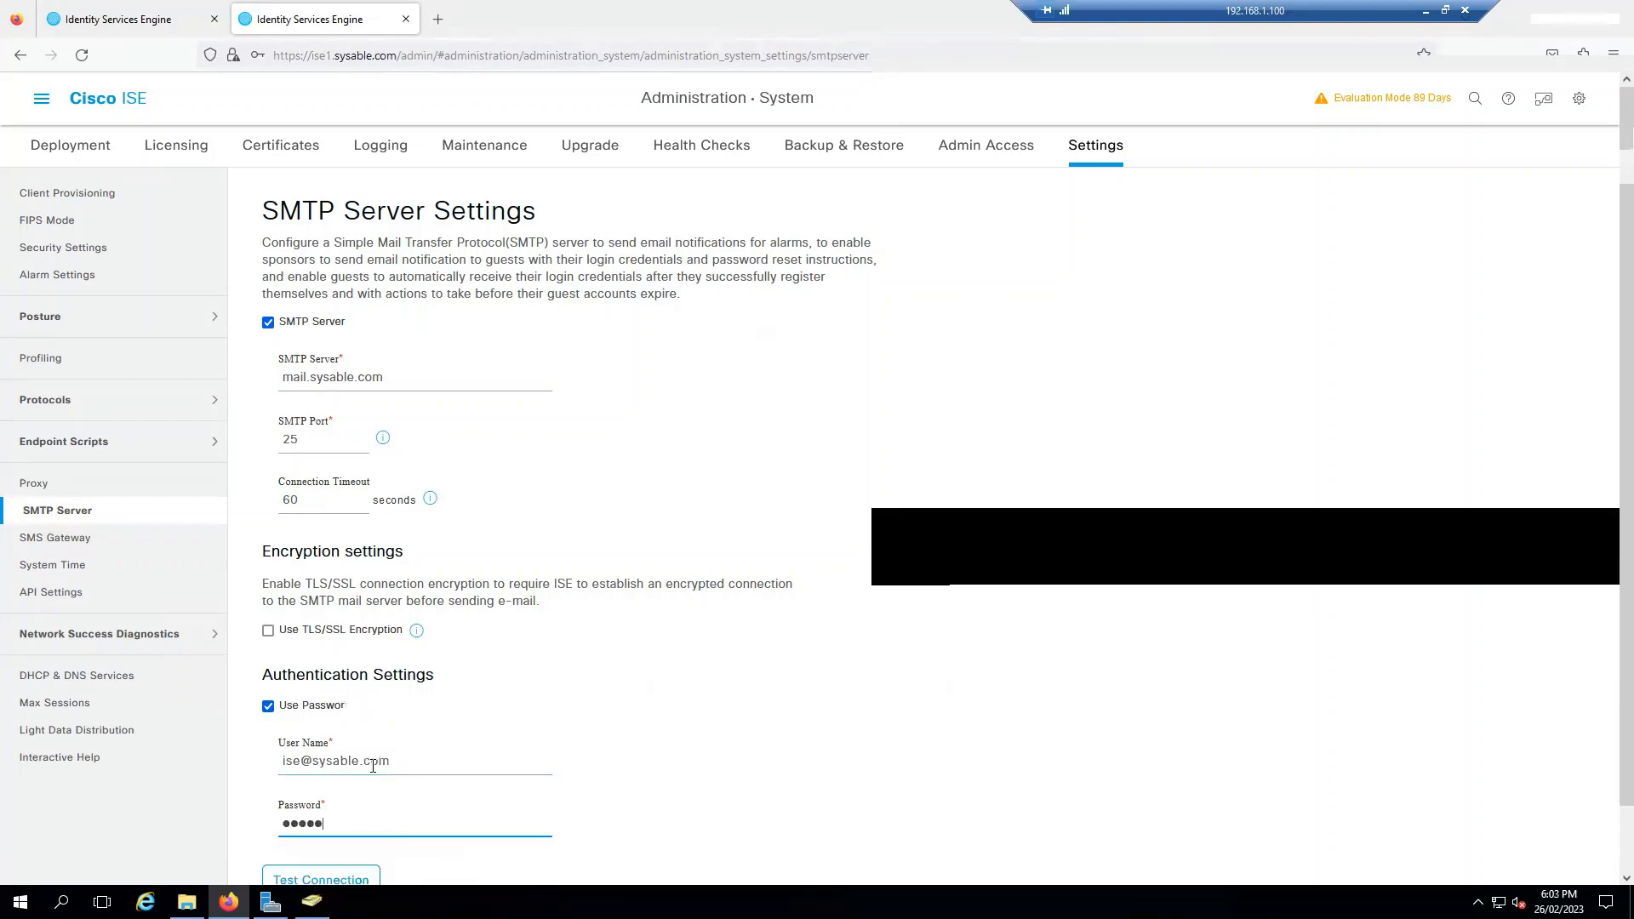
Step: Turn off password authentication, run Test Connection, then close the tab without saving
{"action": "scroll", "coordinate": [417, 713], "scroll_direction": "down", "scroll_amount": 1}
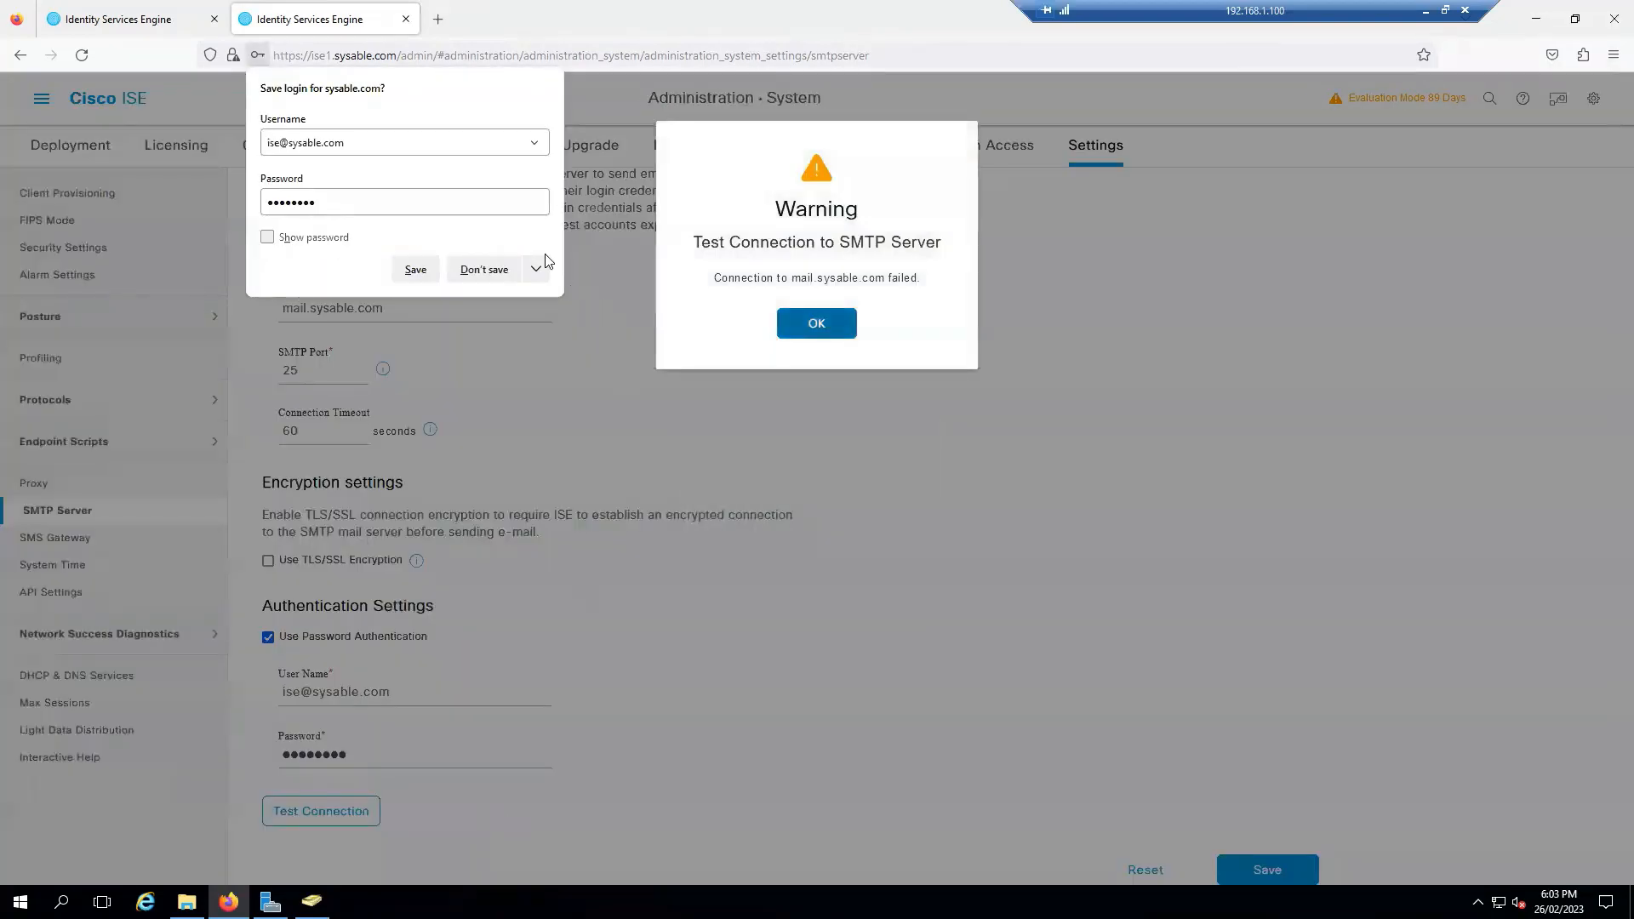
{"action": "left_click", "coordinate": [478, 266]}
{"action": "left_click", "coordinate": [817, 324]}
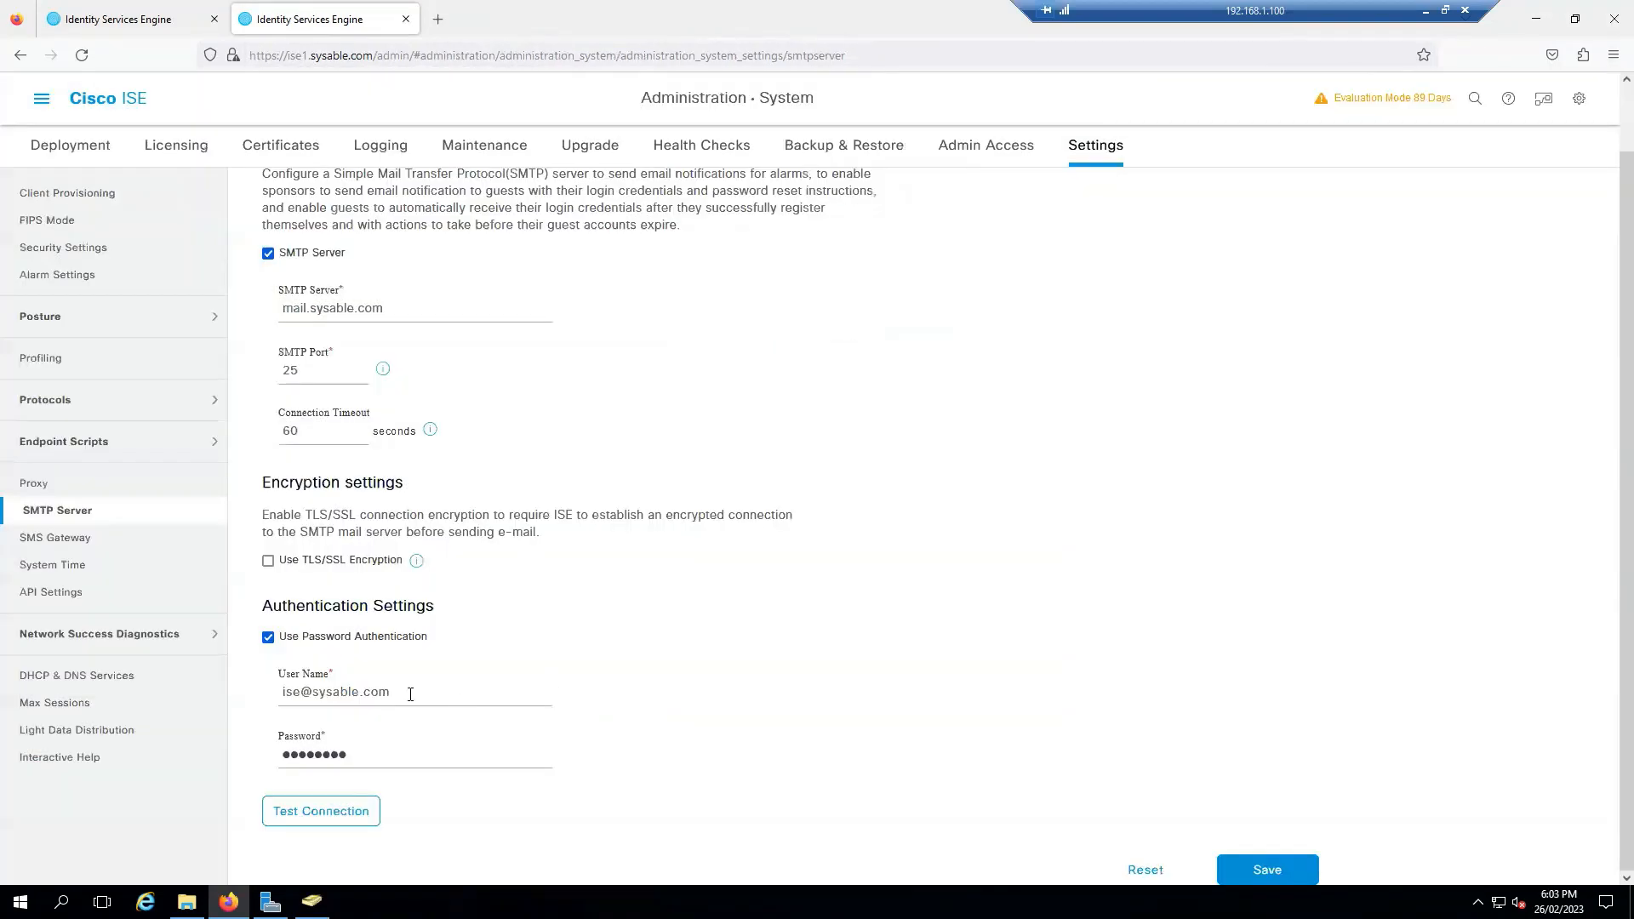
{"action": "left_click", "coordinate": [268, 638]}
{"action": "left_click", "coordinate": [360, 740]}
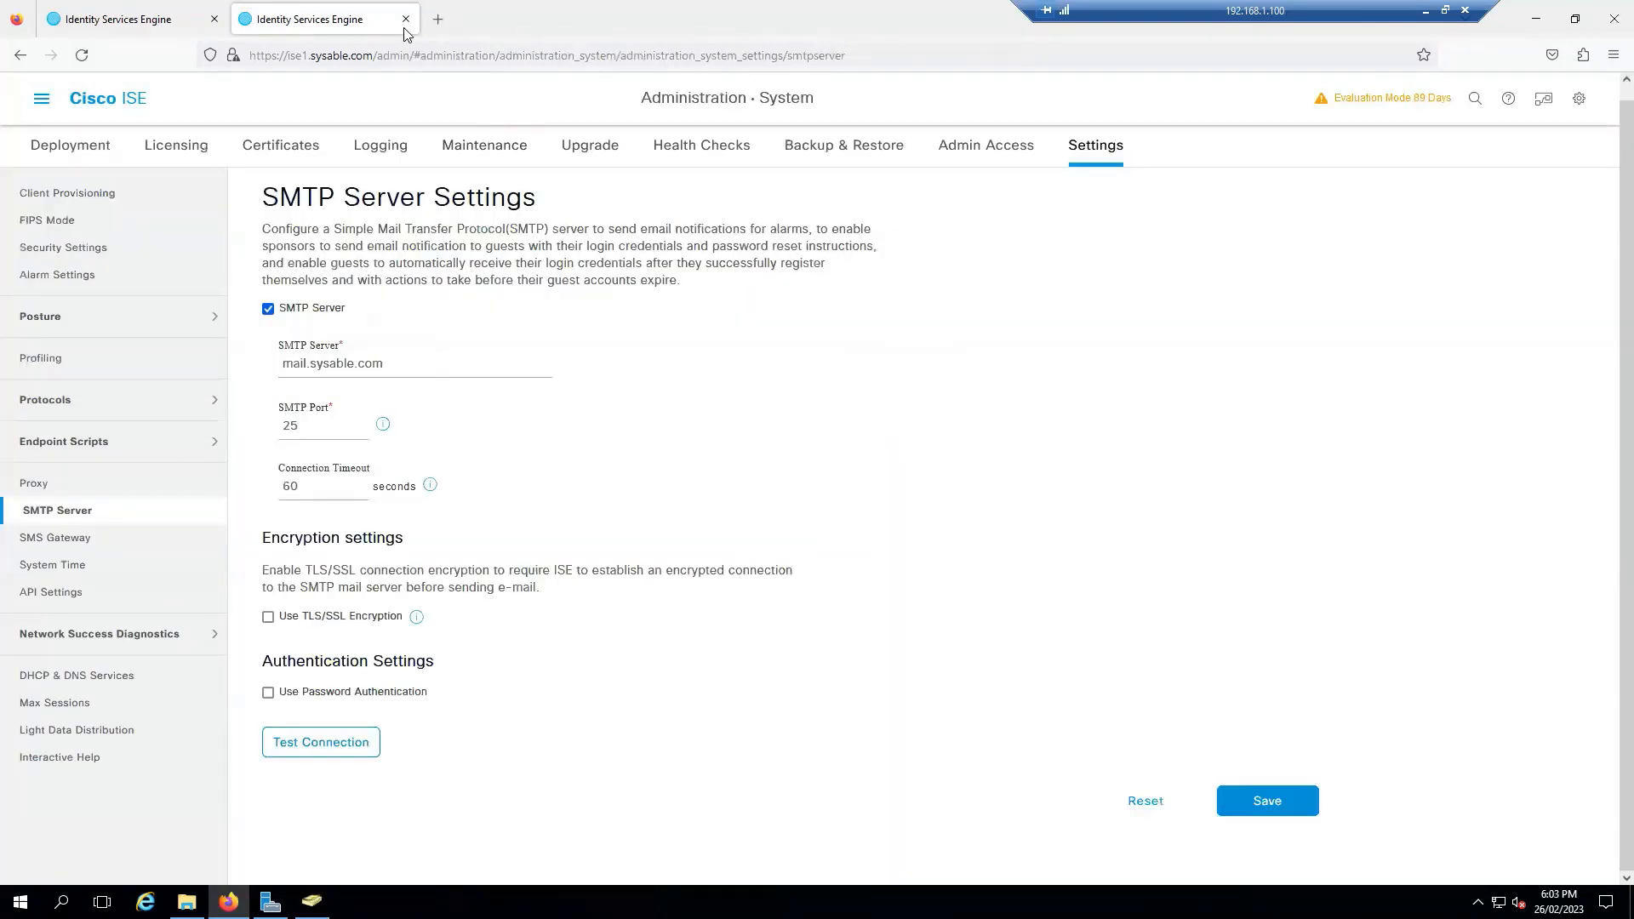
{"action": "left_click", "coordinate": [406, 19]}
{"action": "left_click", "coordinate": [845, 514]}
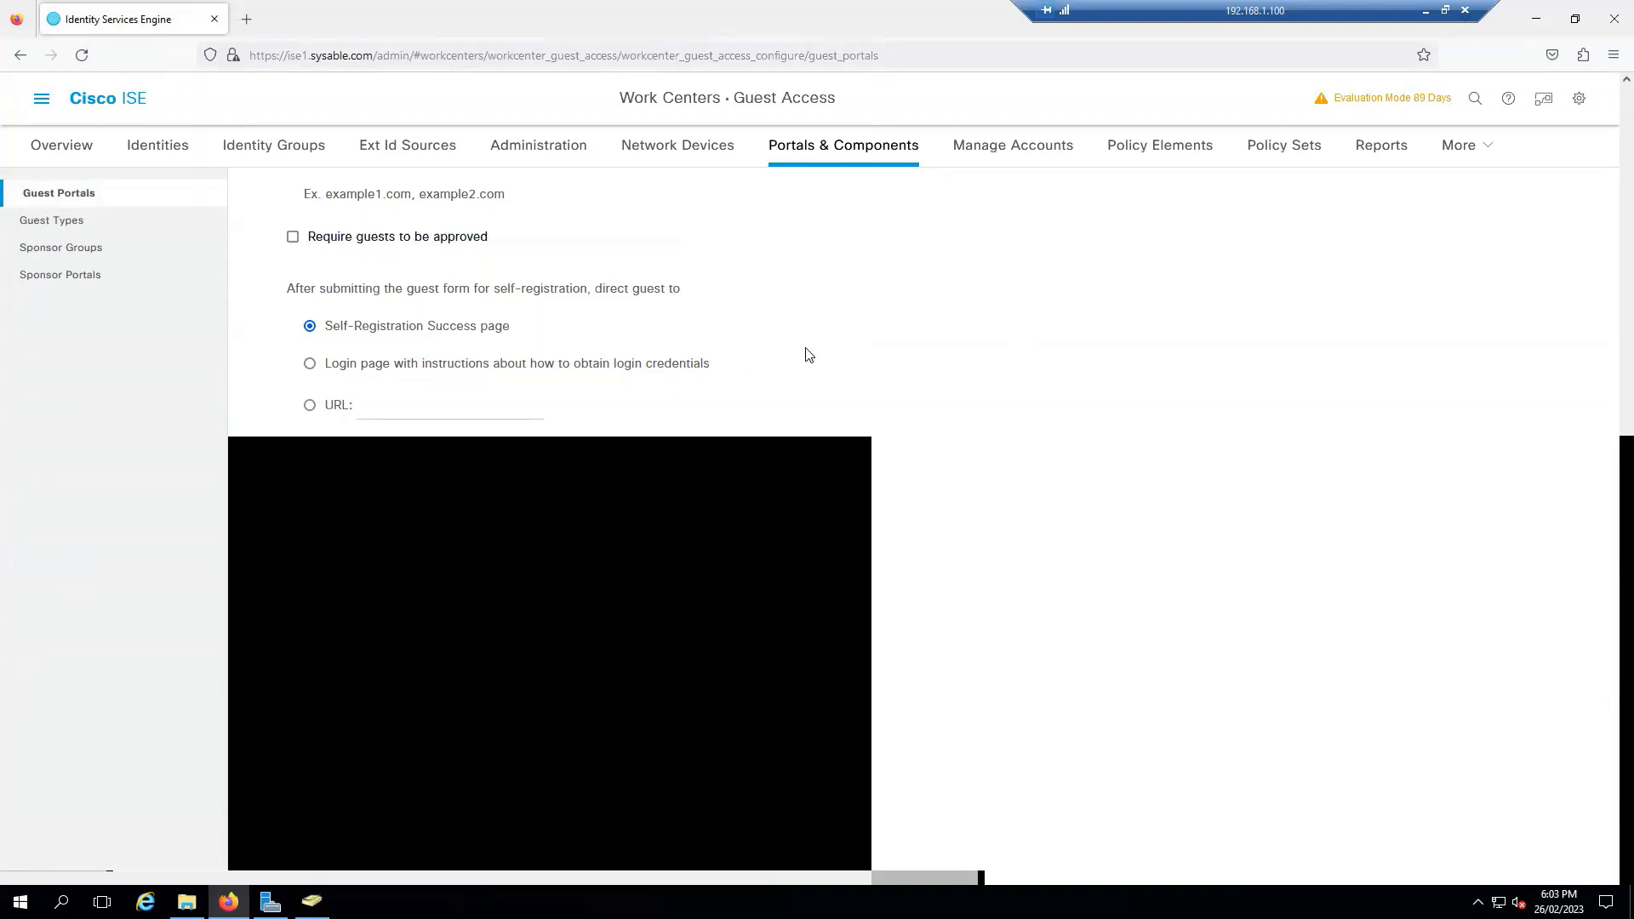
Step: Expand Self-Registration Success Settings and scroll down through the remaining portal sections
{"action": "scroll", "coordinate": [652, 466], "scroll_direction": "down", "scroll_amount": 1}
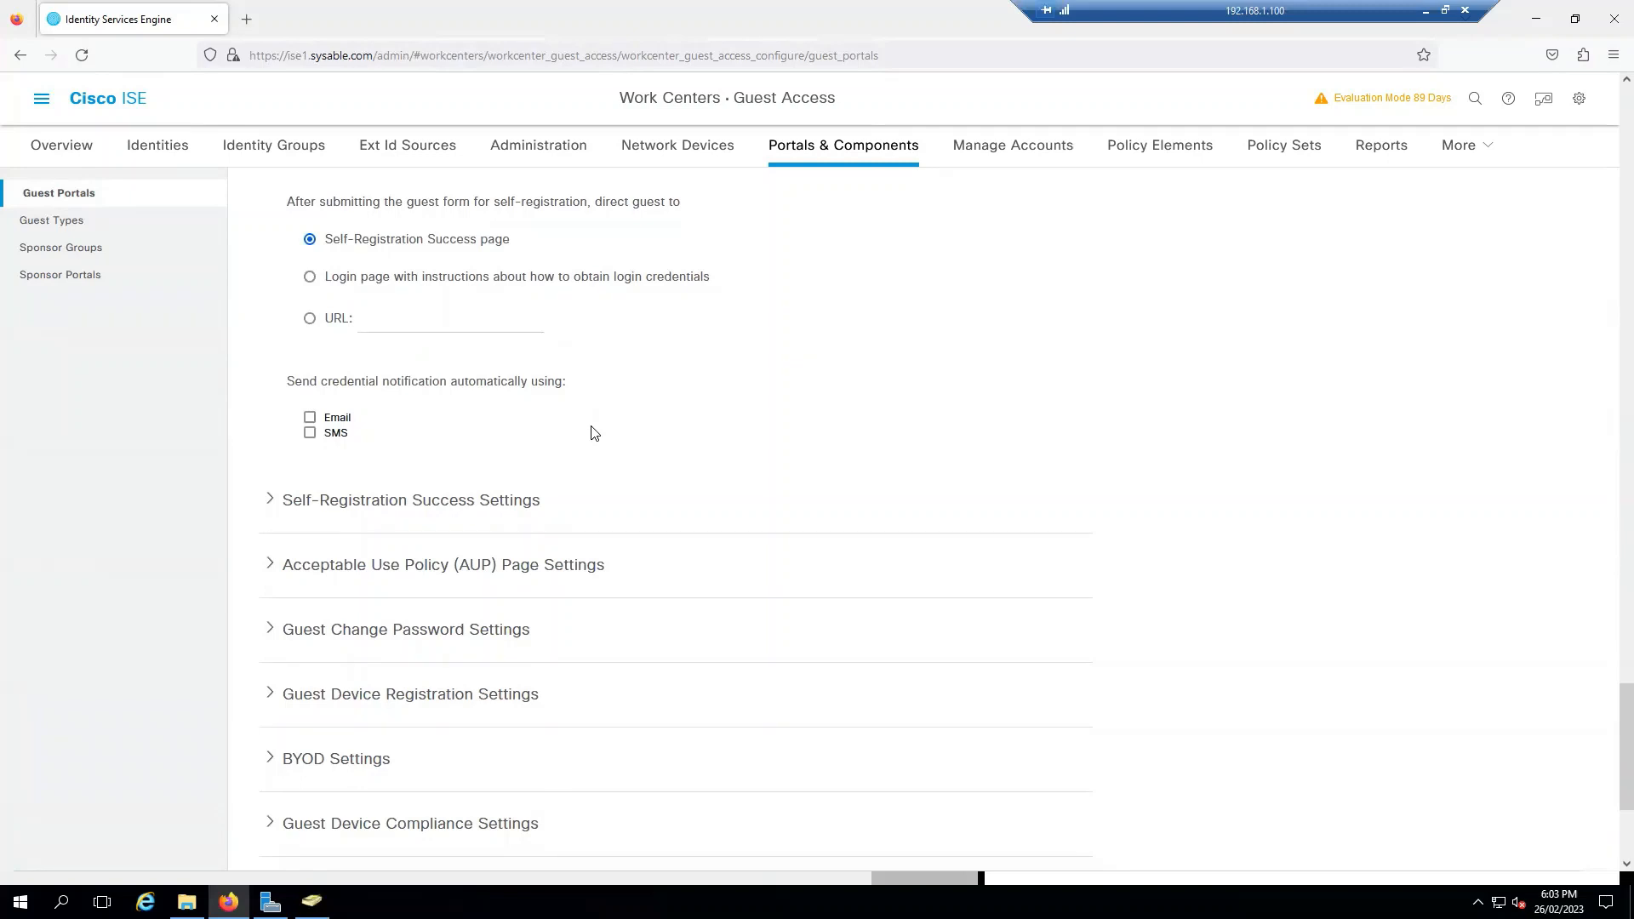
{"action": "scroll", "coordinate": [594, 433], "scroll_direction": "down", "scroll_amount": 1}
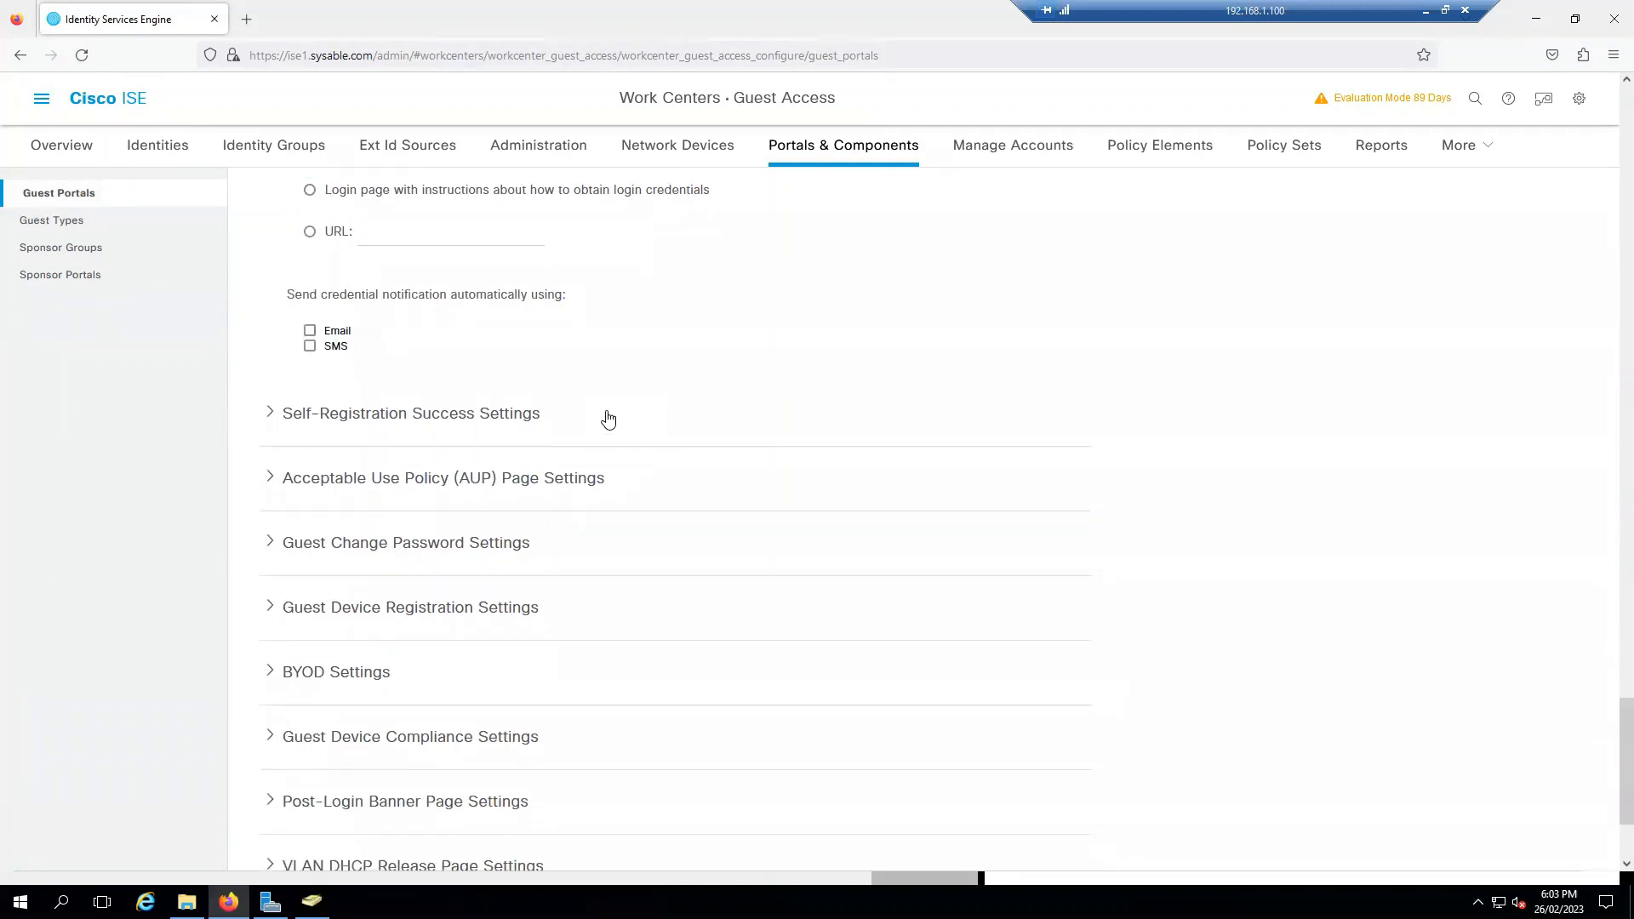
{"action": "left_click", "coordinate": [401, 423]}
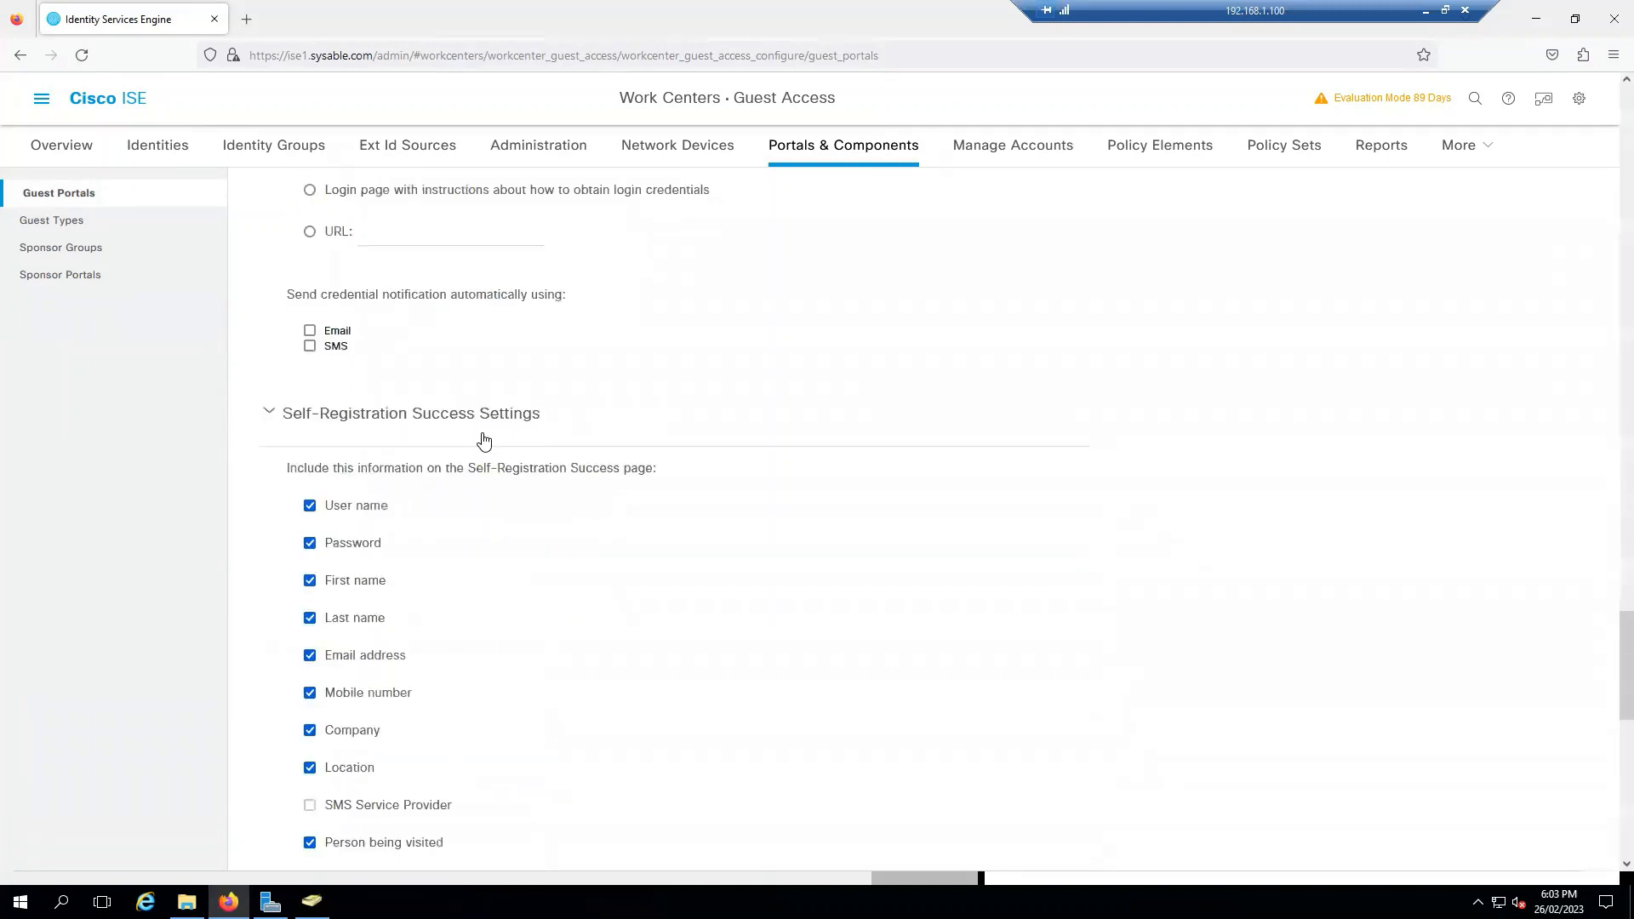
{"action": "scroll", "coordinate": [526, 430], "scroll_direction": "down", "scroll_amount": 4}
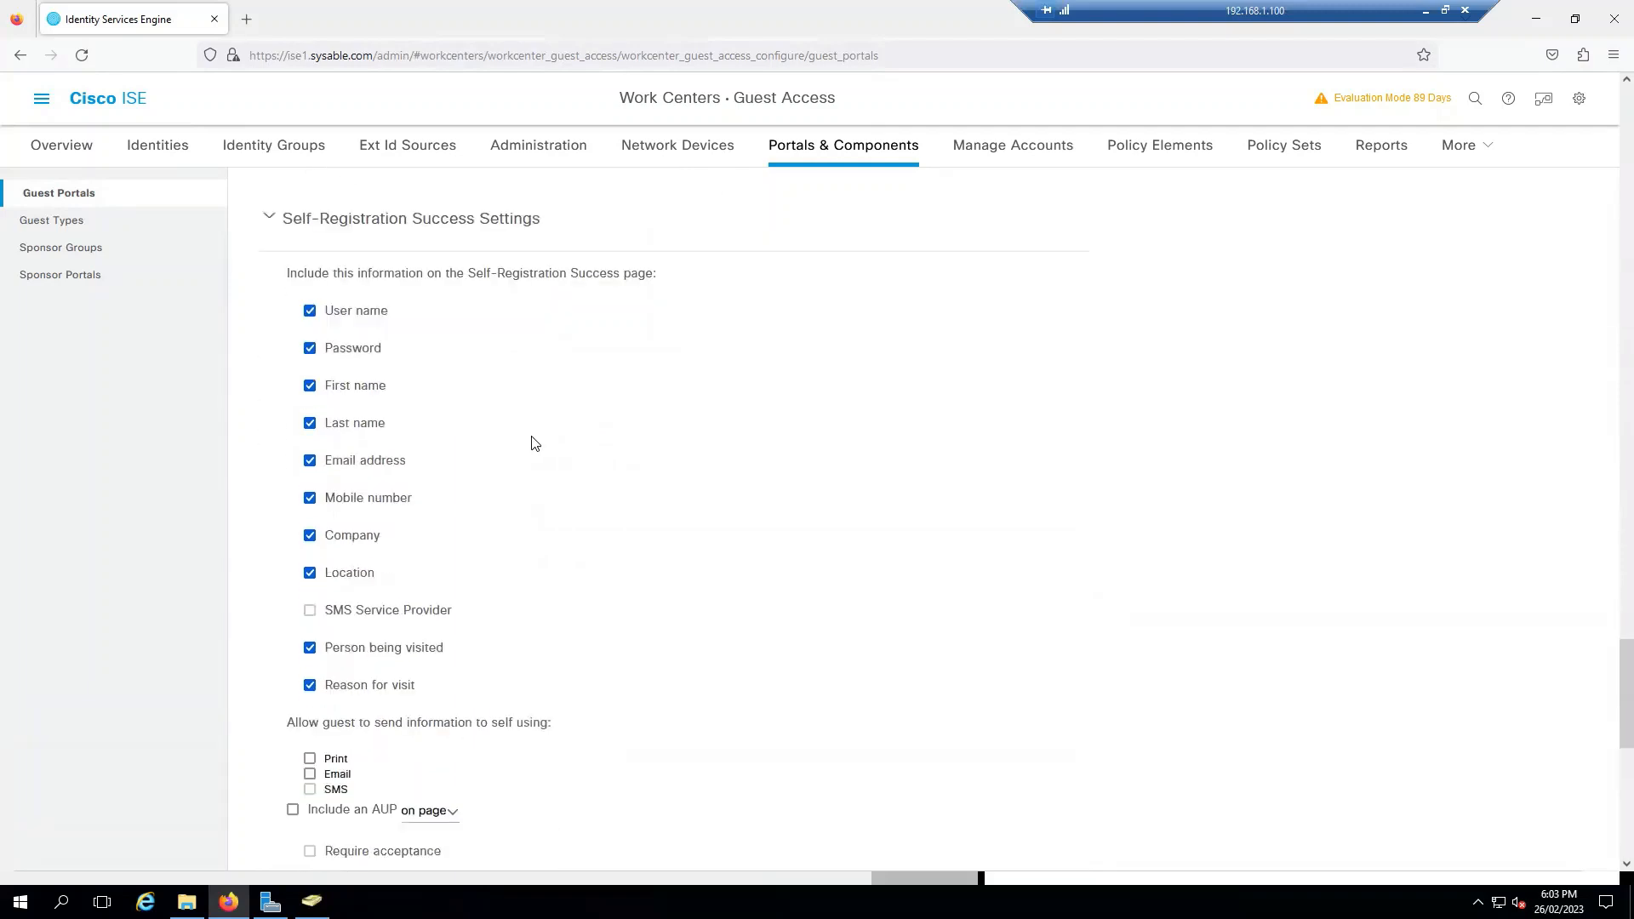
{"action": "scroll", "coordinate": [523, 430], "scroll_direction": "down", "scroll_amount": 1}
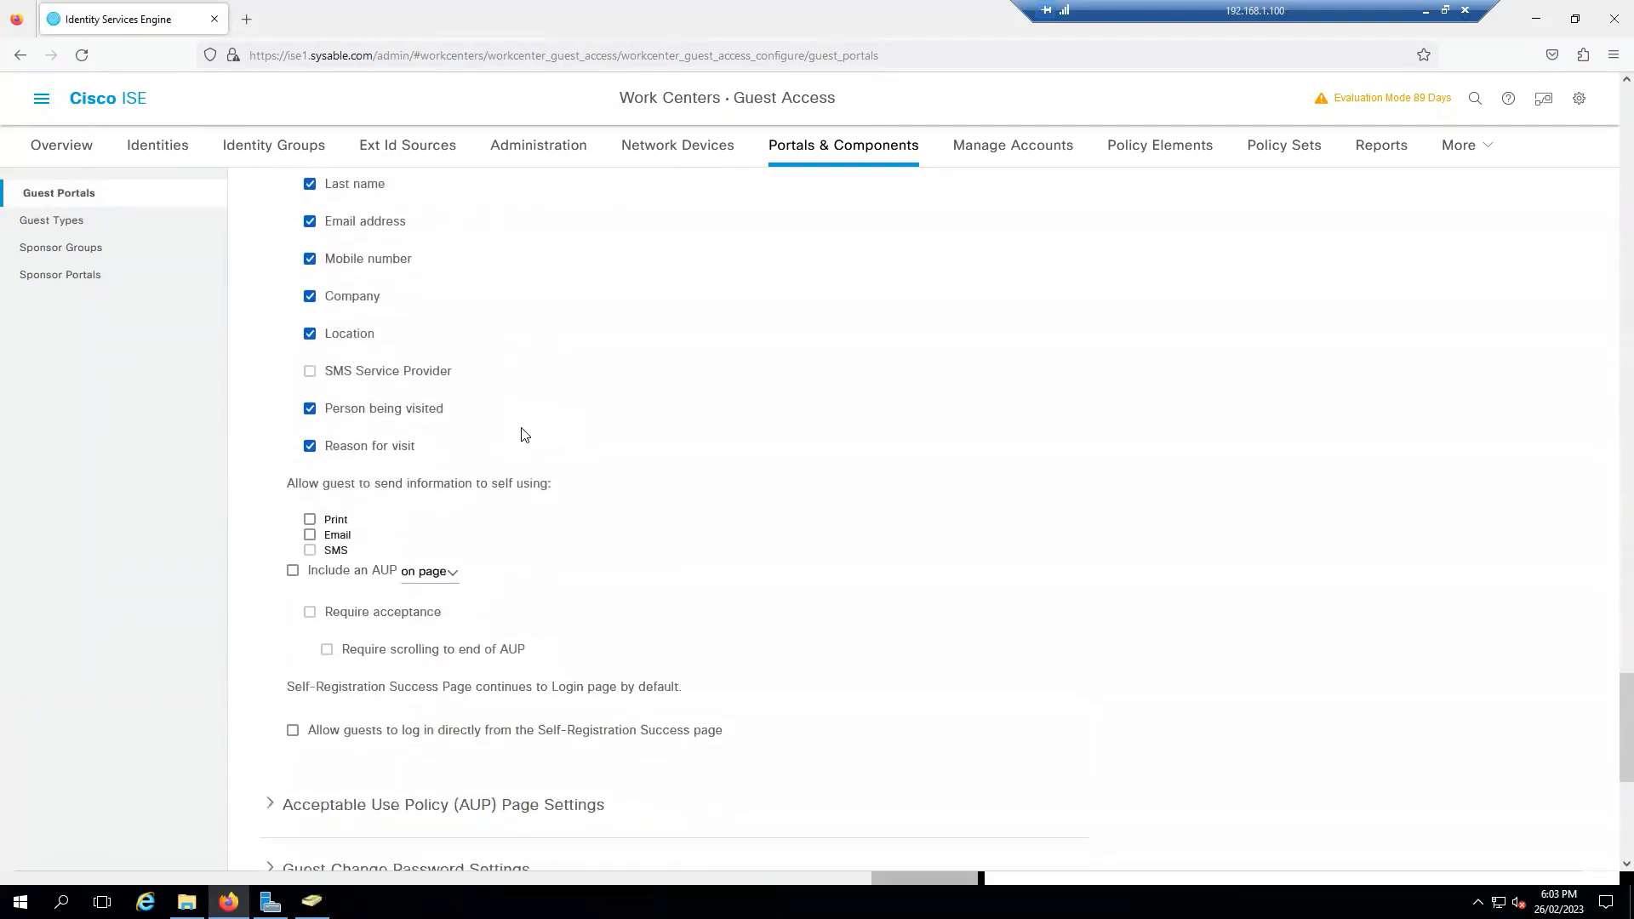
{"action": "scroll", "coordinate": [522, 435], "scroll_direction": "down", "scroll_amount": 1}
{"action": "scroll", "coordinate": [522, 439], "scroll_direction": "down", "scroll_amount": 1}
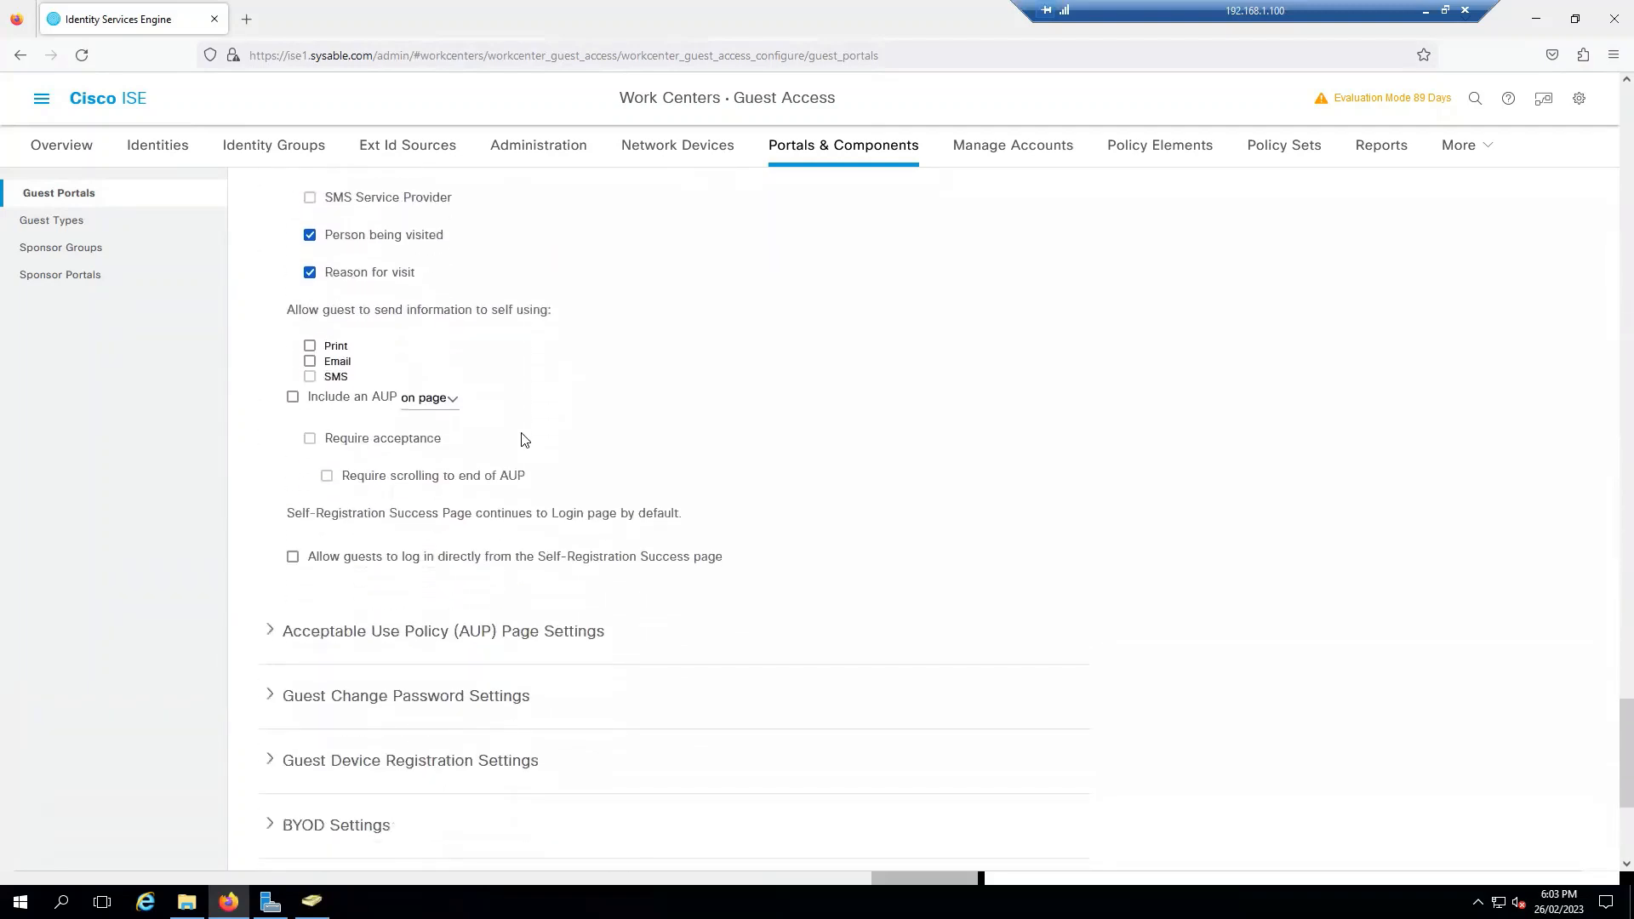
{"action": "scroll", "coordinate": [488, 491], "scroll_direction": "down", "scroll_amount": 2}
{"action": "scroll", "coordinate": [489, 480], "scroll_direction": "down", "scroll_amount": 2}
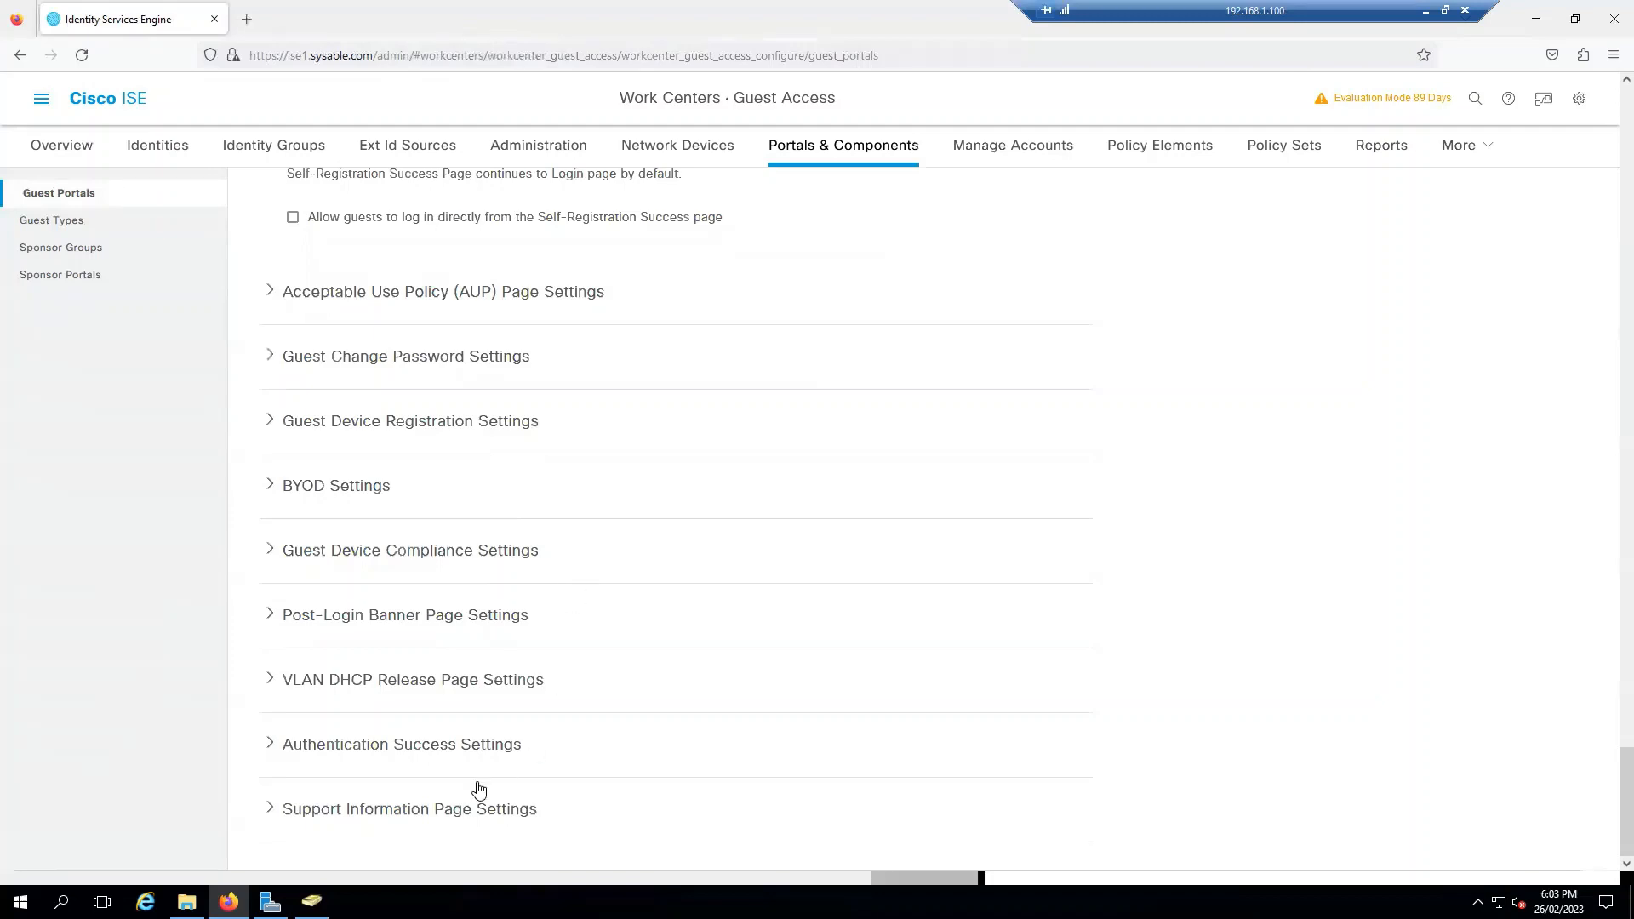
Step: Tick 'Include a Support Information page', then scroll back to the top of the portal settings
{"action": "left_click", "coordinate": [437, 813]}
{"action": "scroll", "coordinate": [321, 675], "scroll_direction": "down", "scroll_amount": 4}
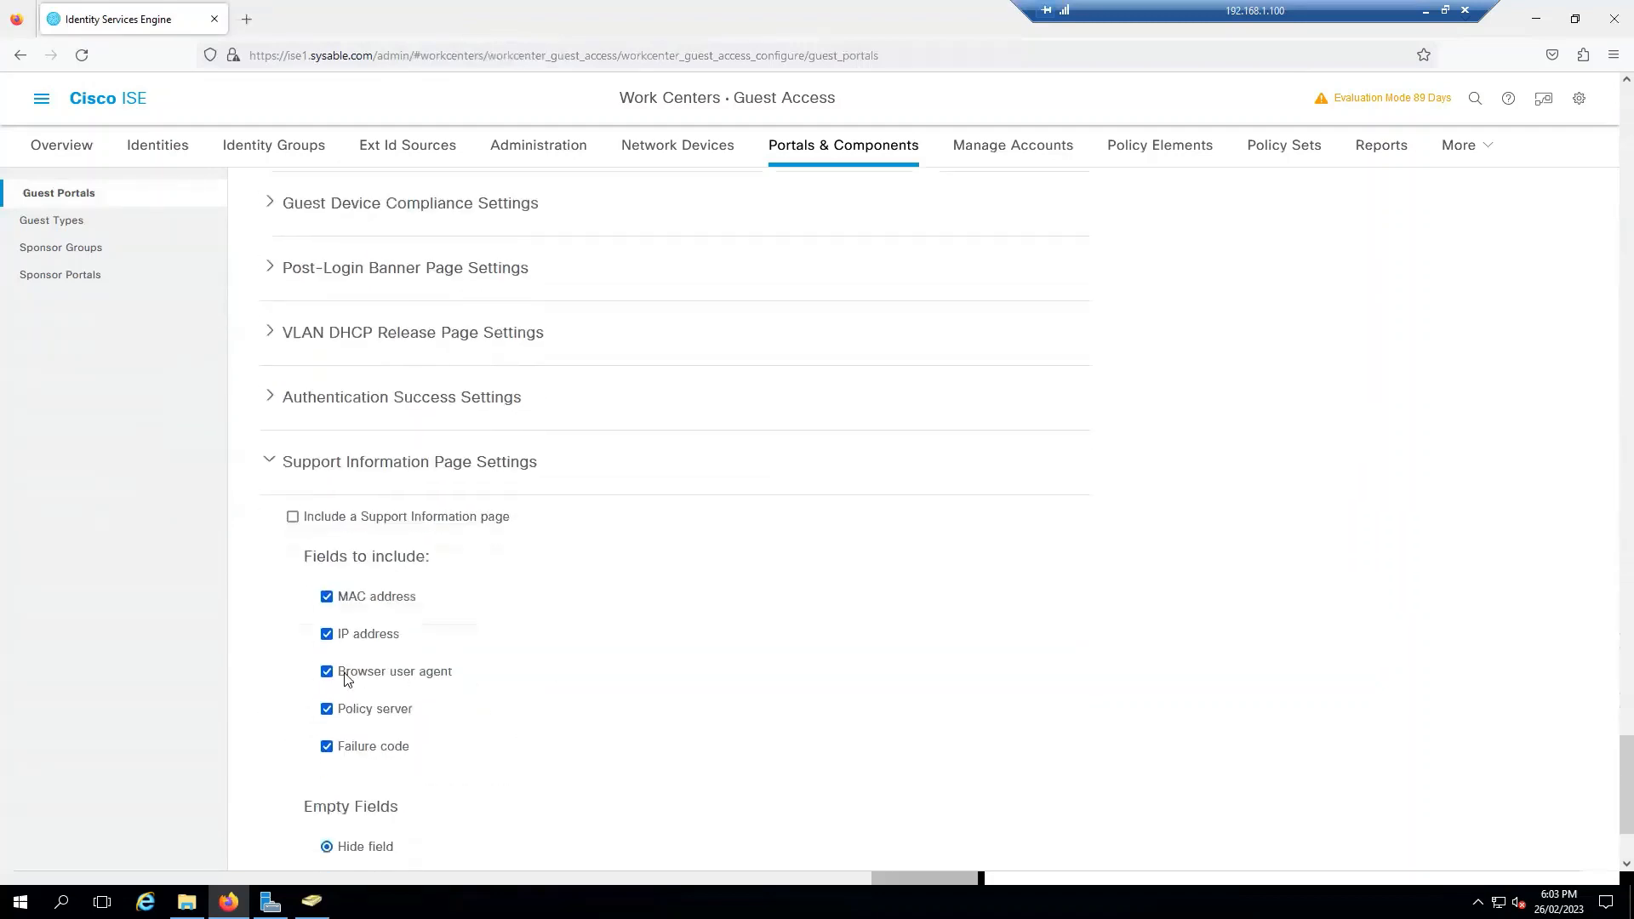
{"action": "left_click", "coordinate": [292, 517]}
{"action": "scroll", "coordinate": [558, 650], "scroll_direction": "down", "scroll_amount": 2}
{"action": "scroll", "coordinate": [1022, 674], "scroll_direction": "up", "scroll_amount": 4}
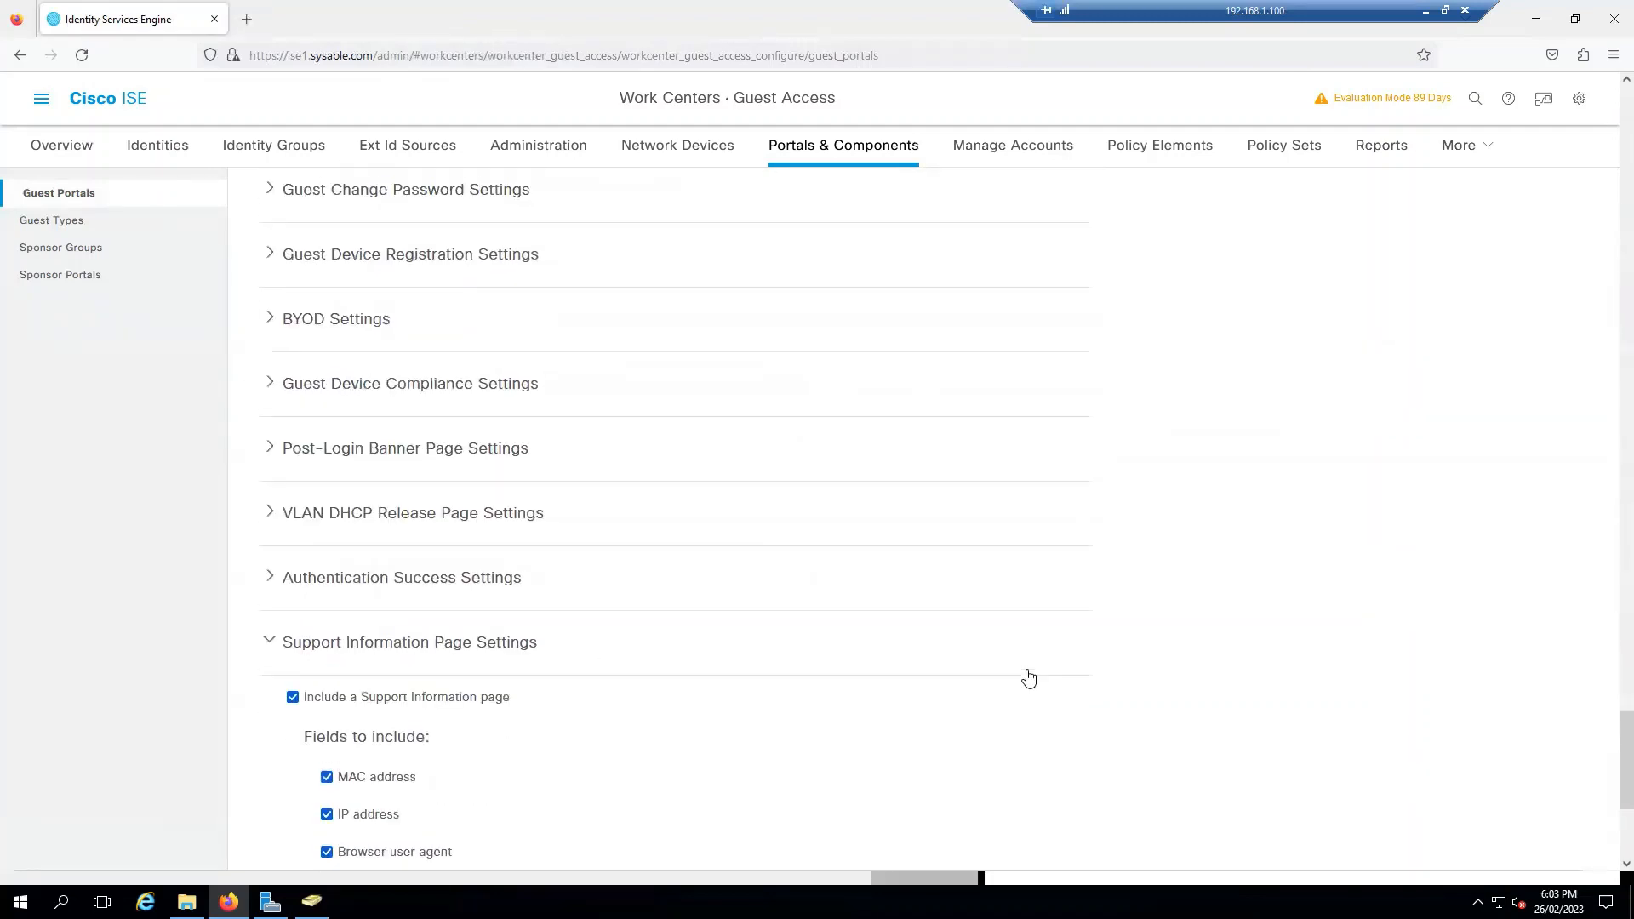
{"action": "scroll", "coordinate": [1028, 677], "scroll_direction": "up", "scroll_amount": 18}
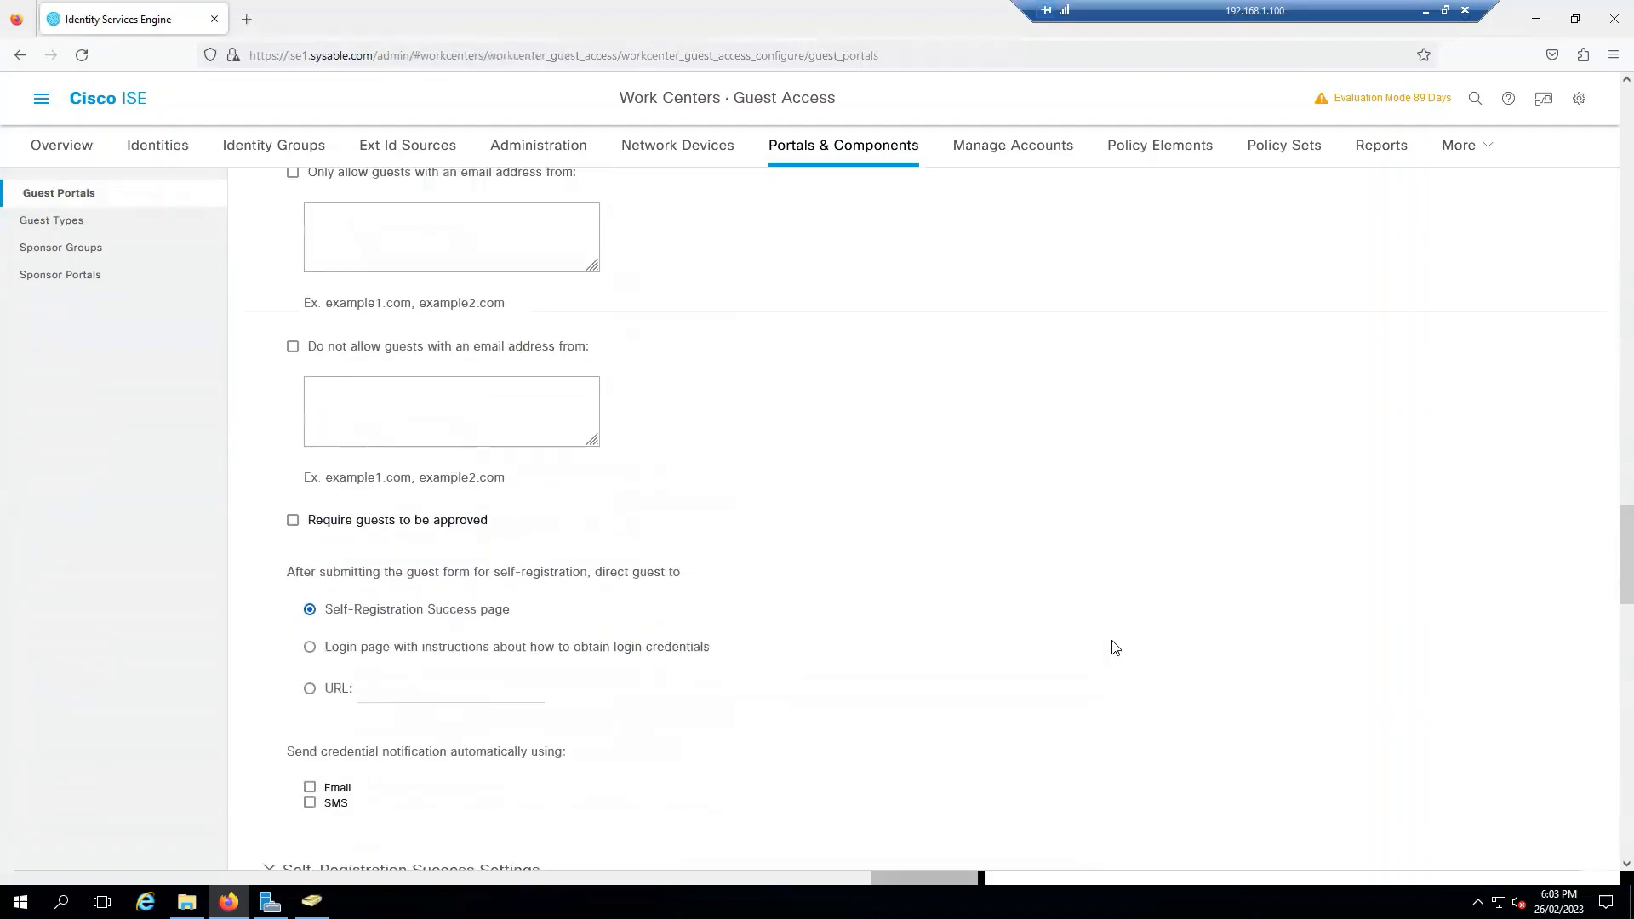
{"action": "scroll", "coordinate": [1115, 648], "scroll_direction": "up", "scroll_amount": 20}
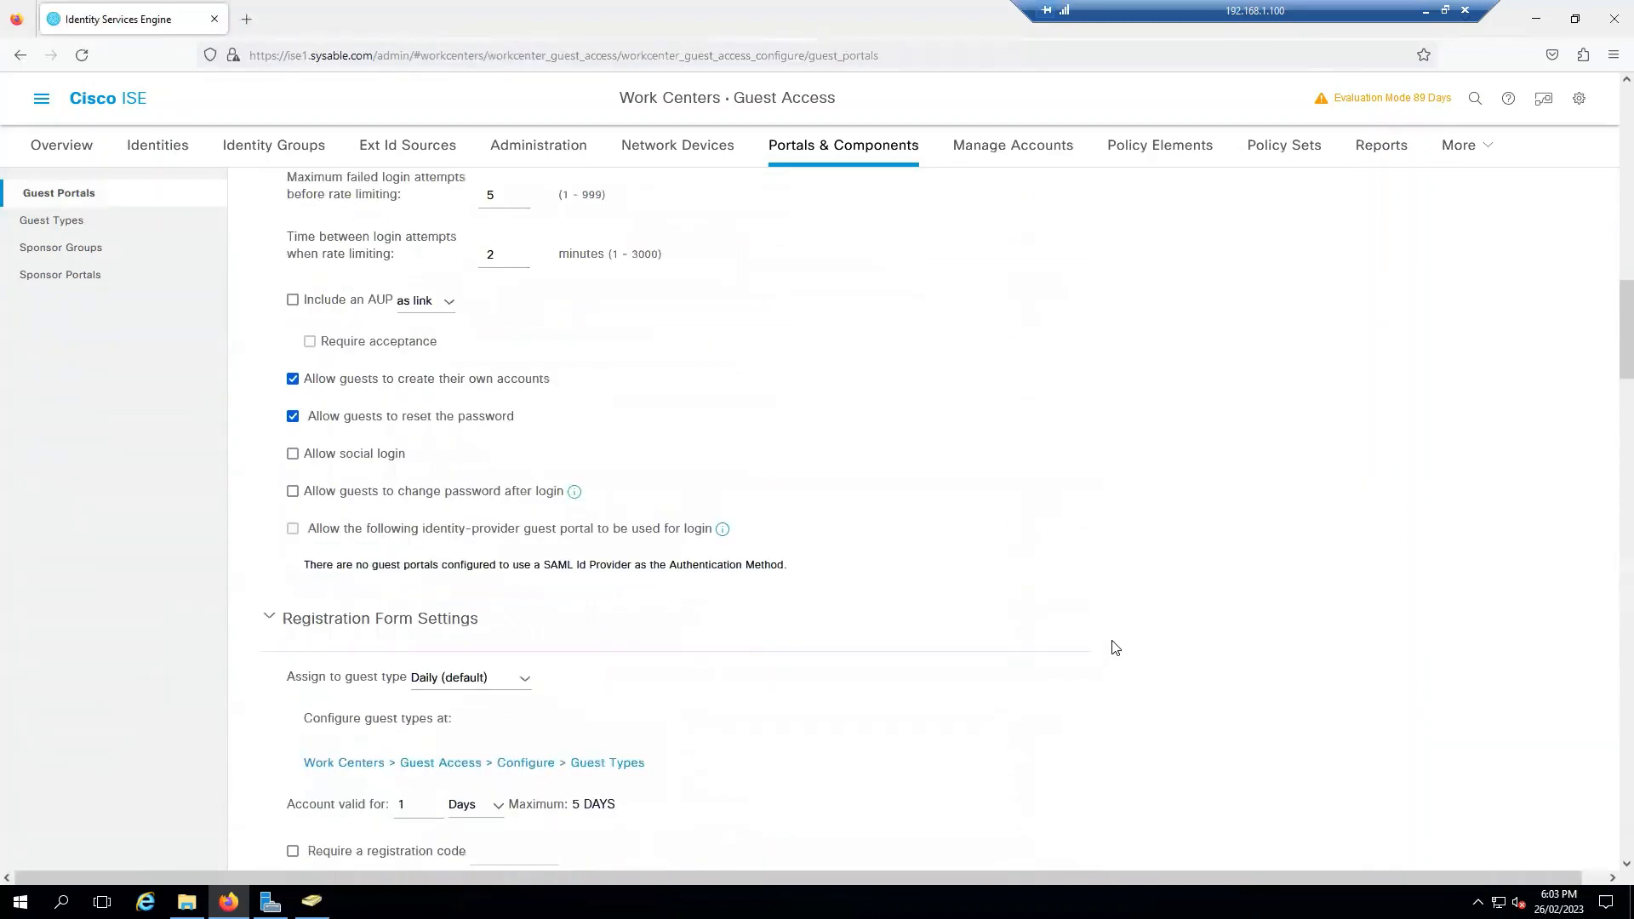
{"action": "scroll", "coordinate": [1115, 647], "scroll_direction": "up", "scroll_amount": 15}
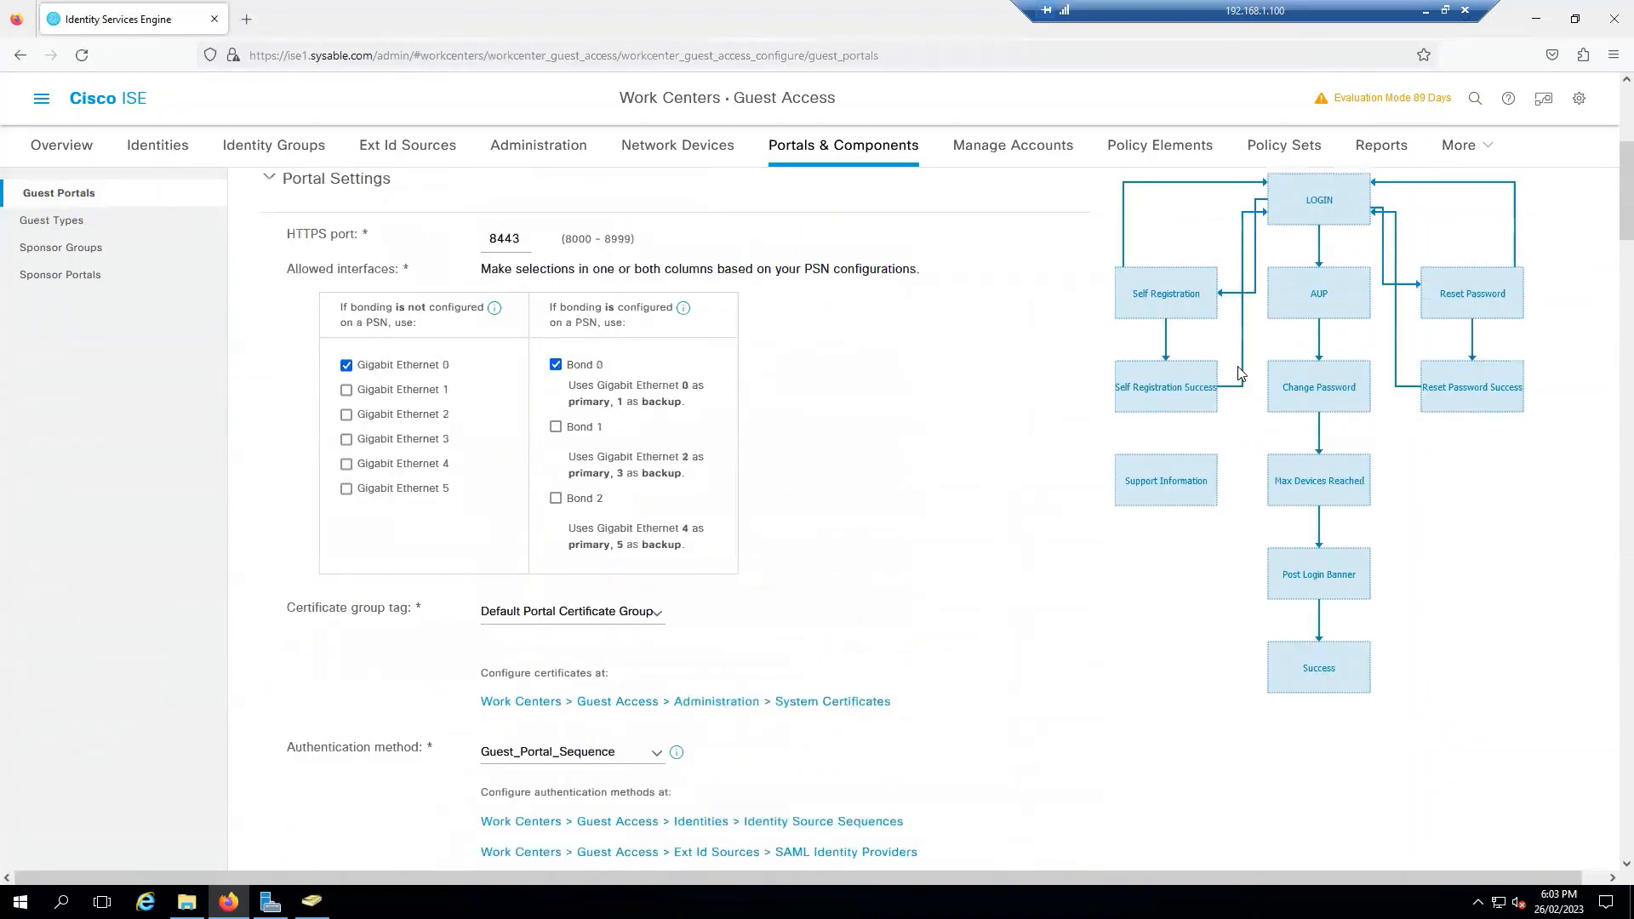
{"action": "scroll", "coordinate": [1239, 373], "scroll_direction": "up", "scroll_amount": 1}
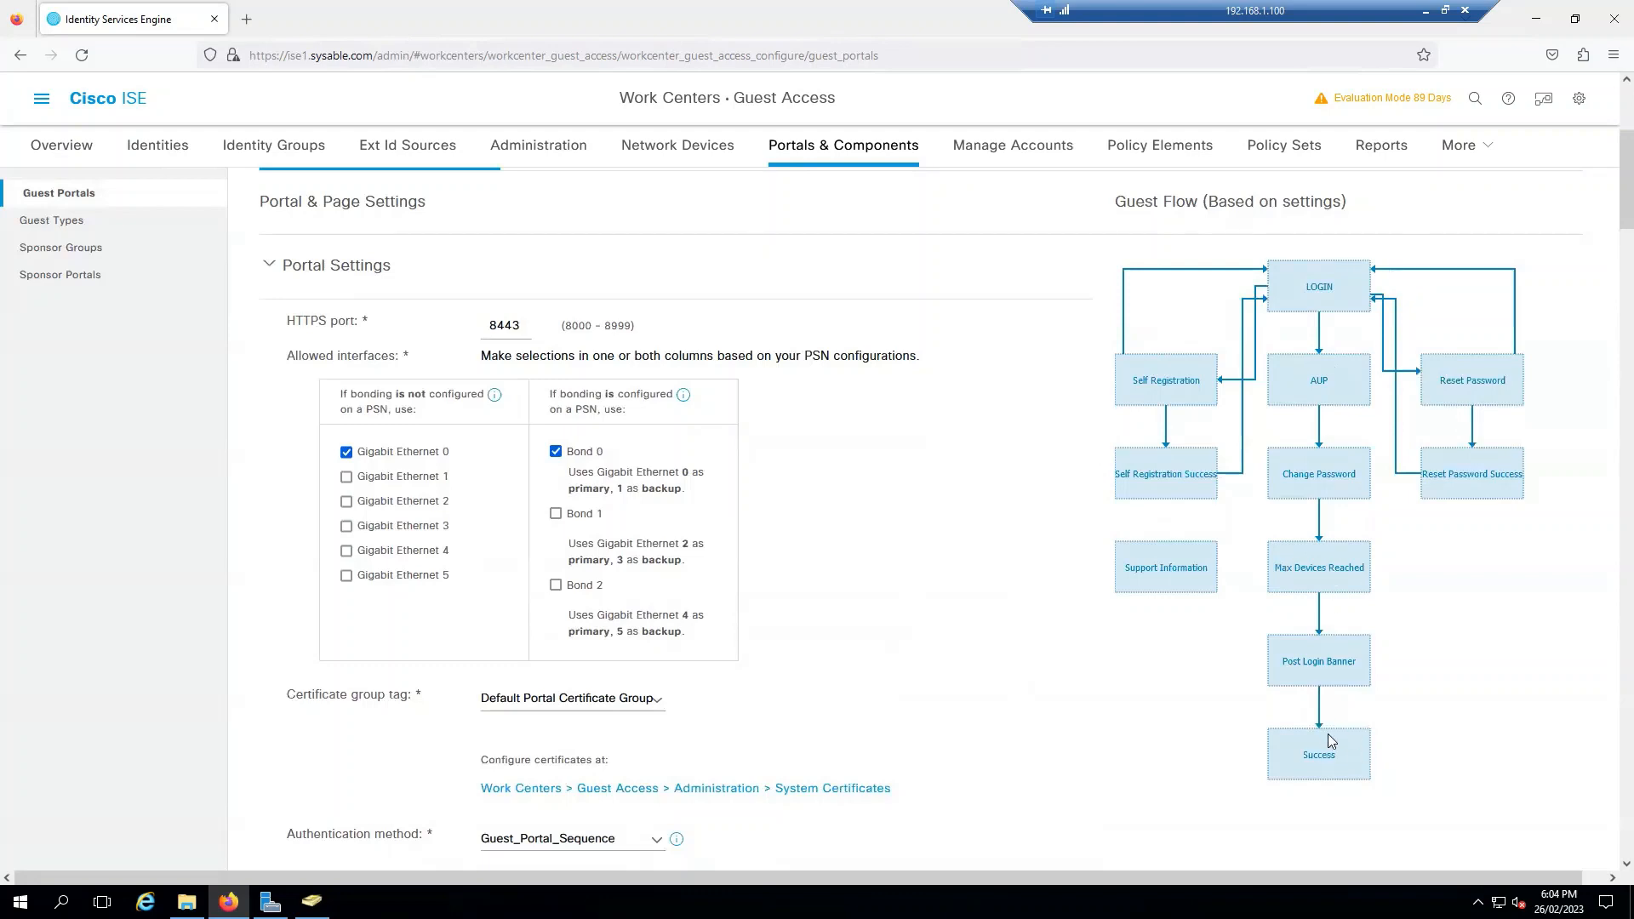
{"action": "scroll", "coordinate": [877, 492], "scroll_direction": "up", "scroll_amount": 4}
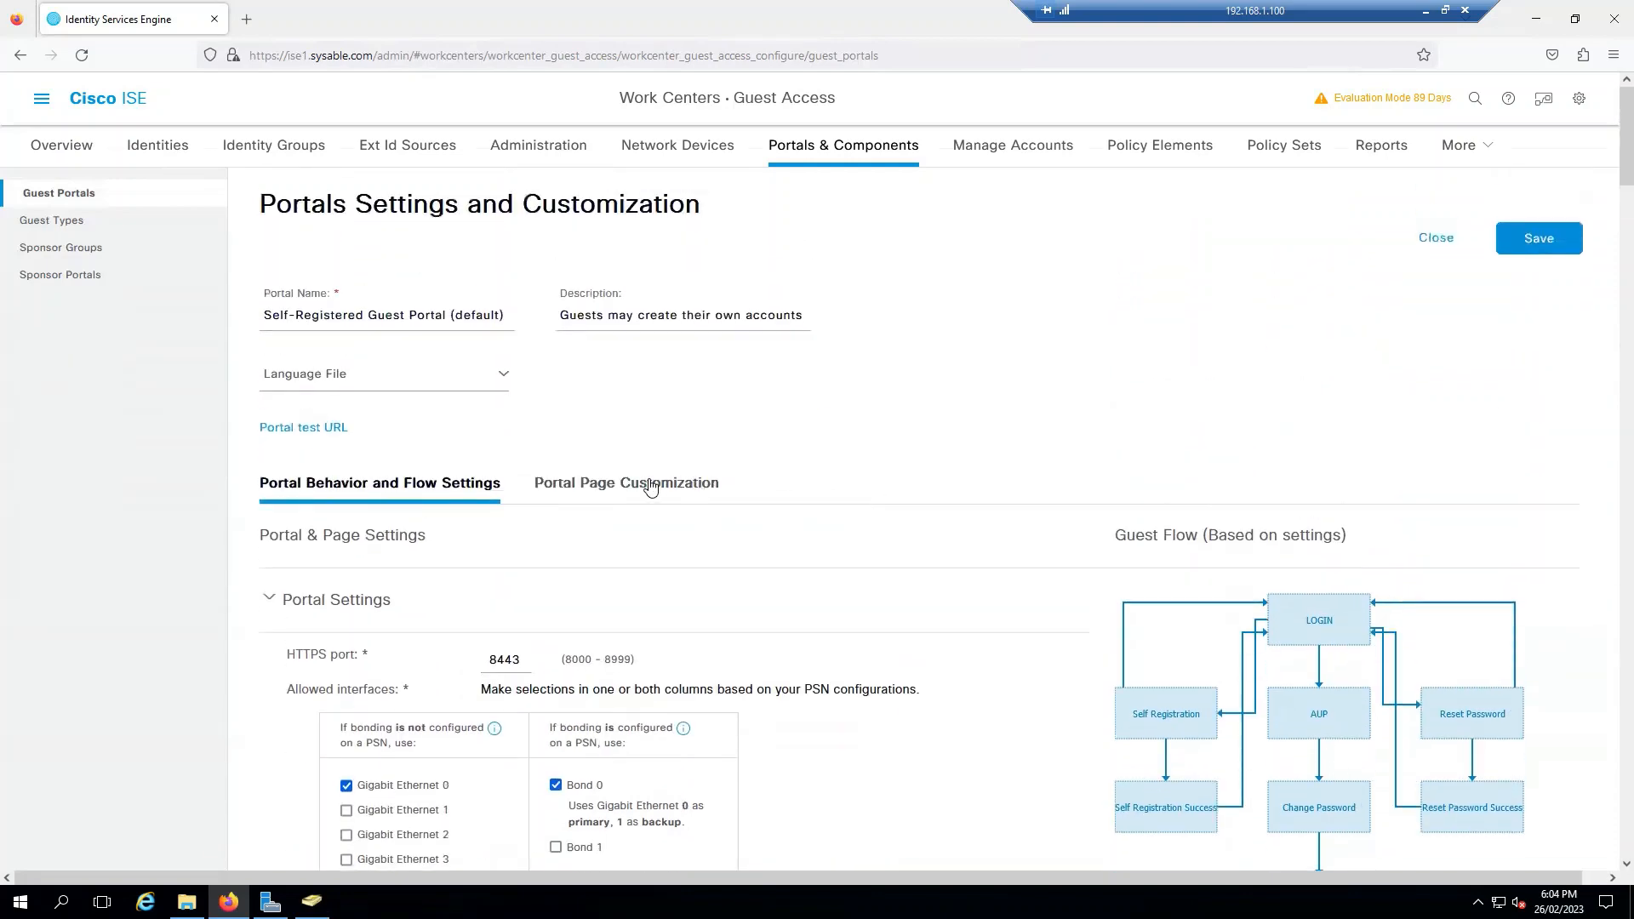
Step: Save the portal from Portal Page Customization and dismiss the empty-location list error
{"action": "left_click", "coordinate": [745, 510]}
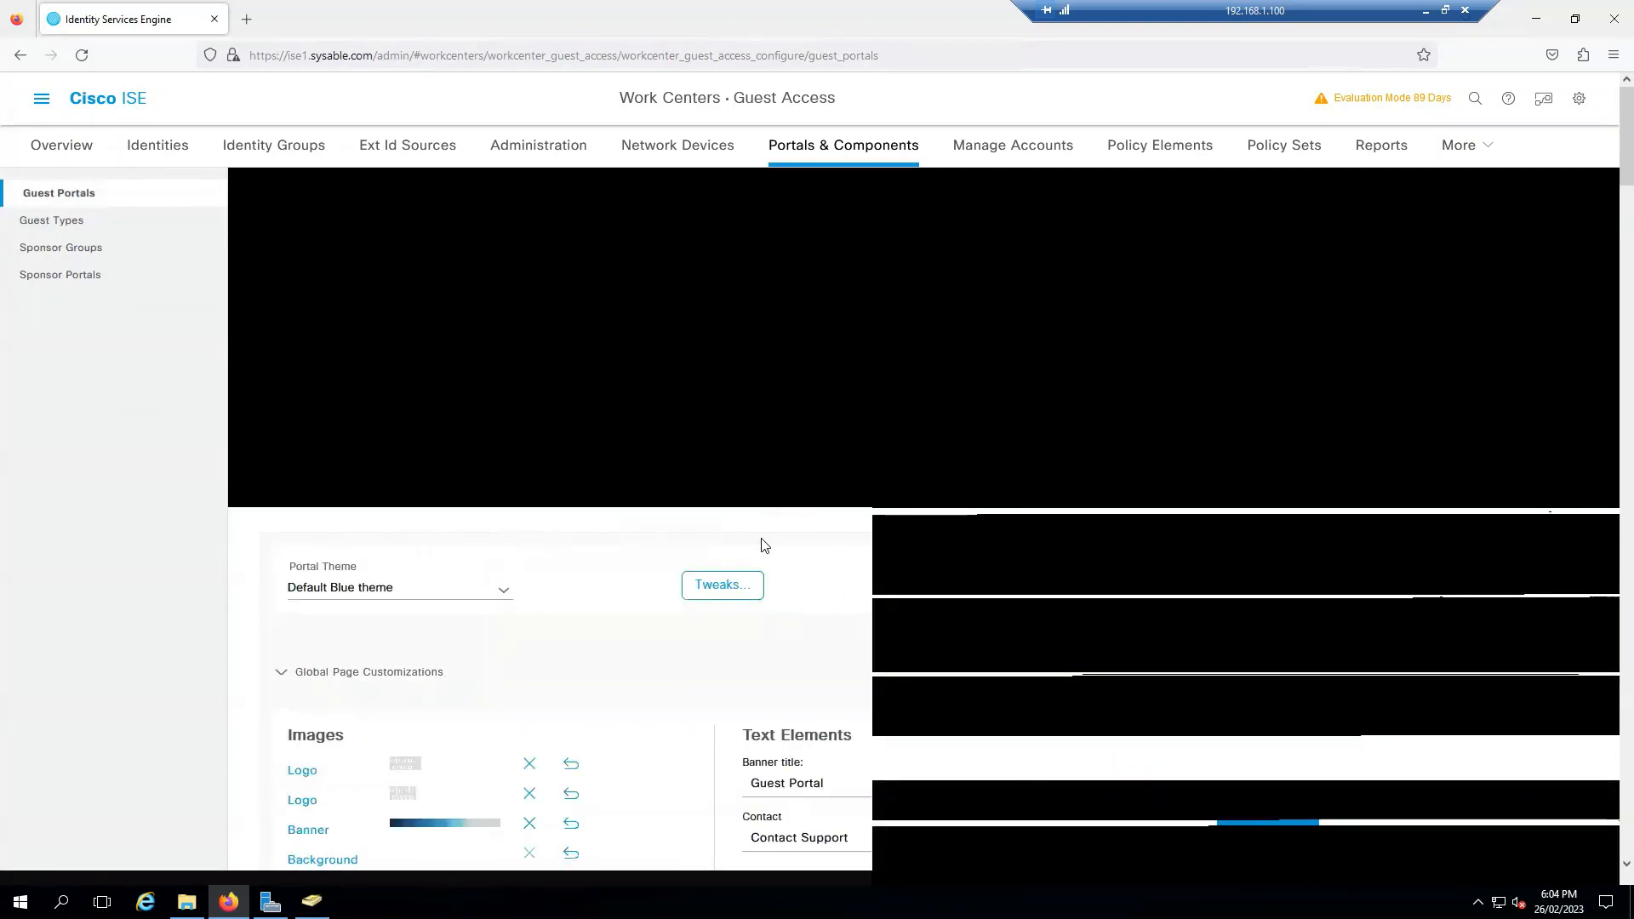
{"action": "scroll", "coordinate": [767, 569], "scroll_direction": "down", "scroll_amount": 4}
{"action": "scroll", "coordinate": [783, 575], "scroll_direction": "up", "scroll_amount": 1}
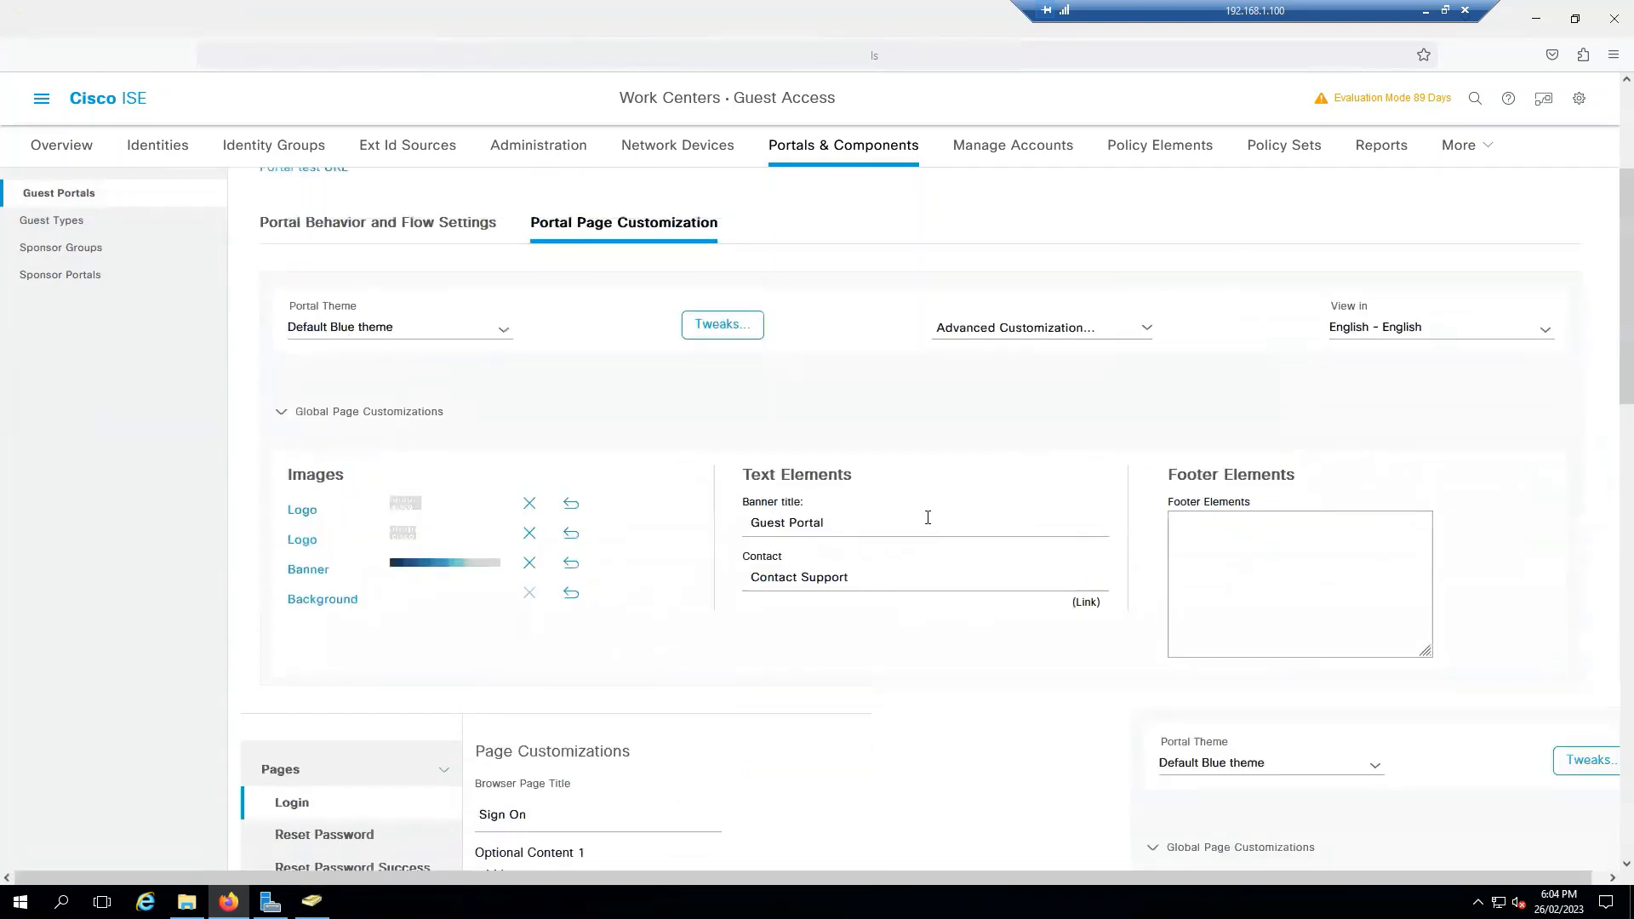
{"action": "scroll", "coordinate": [928, 517], "scroll_direction": "up", "scroll_amount": 3}
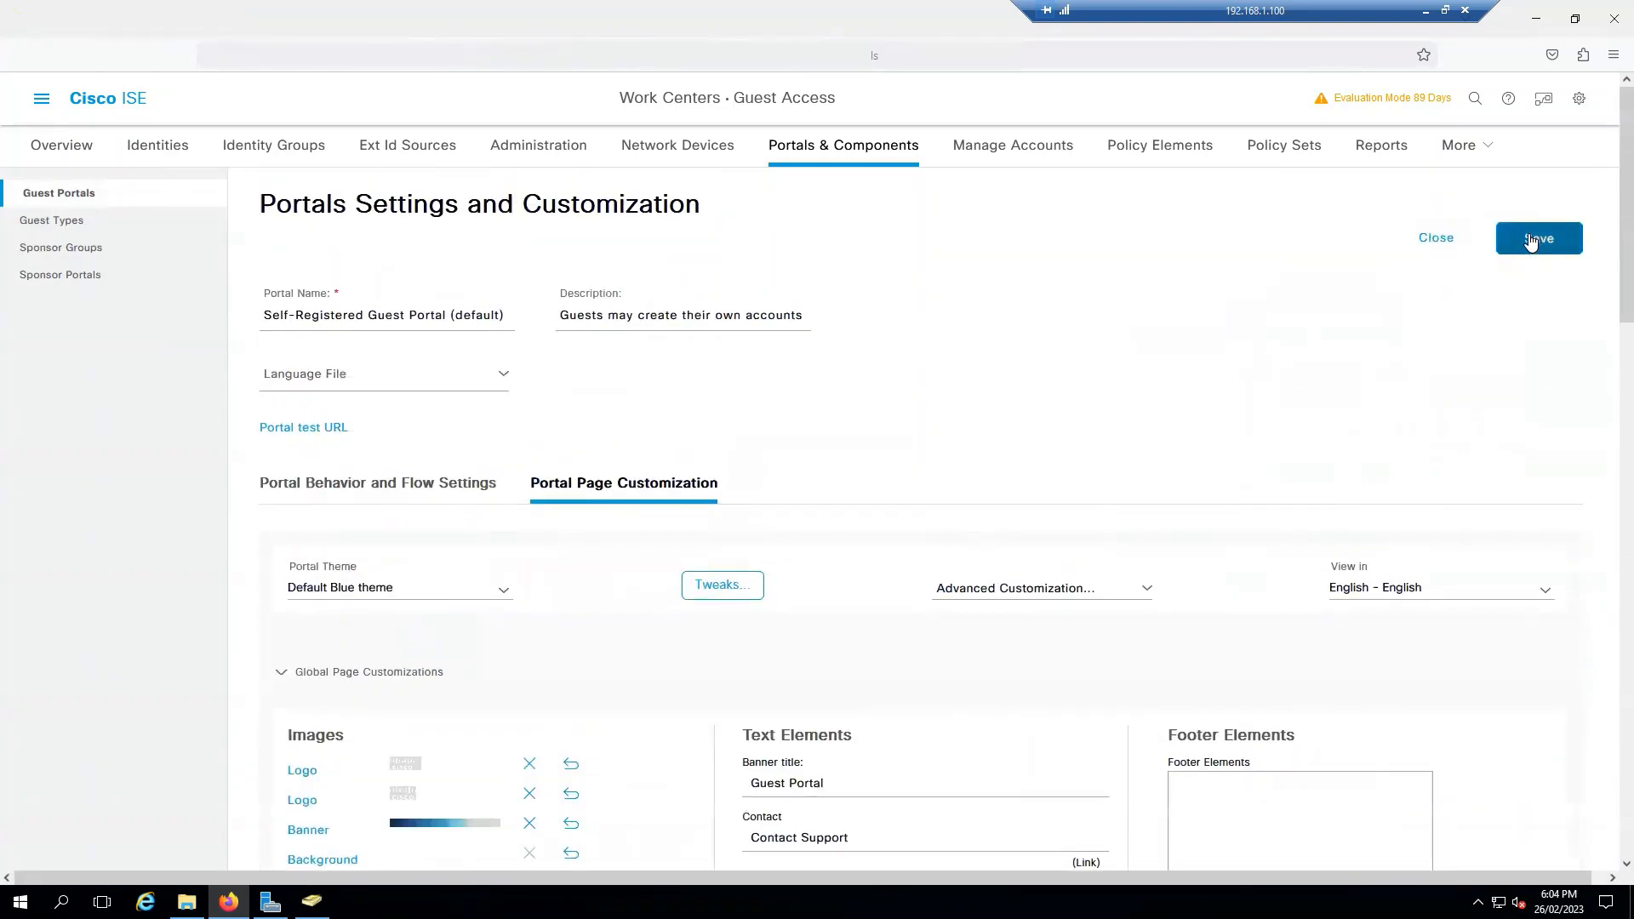
{"action": "left_click", "coordinate": [1529, 242]}
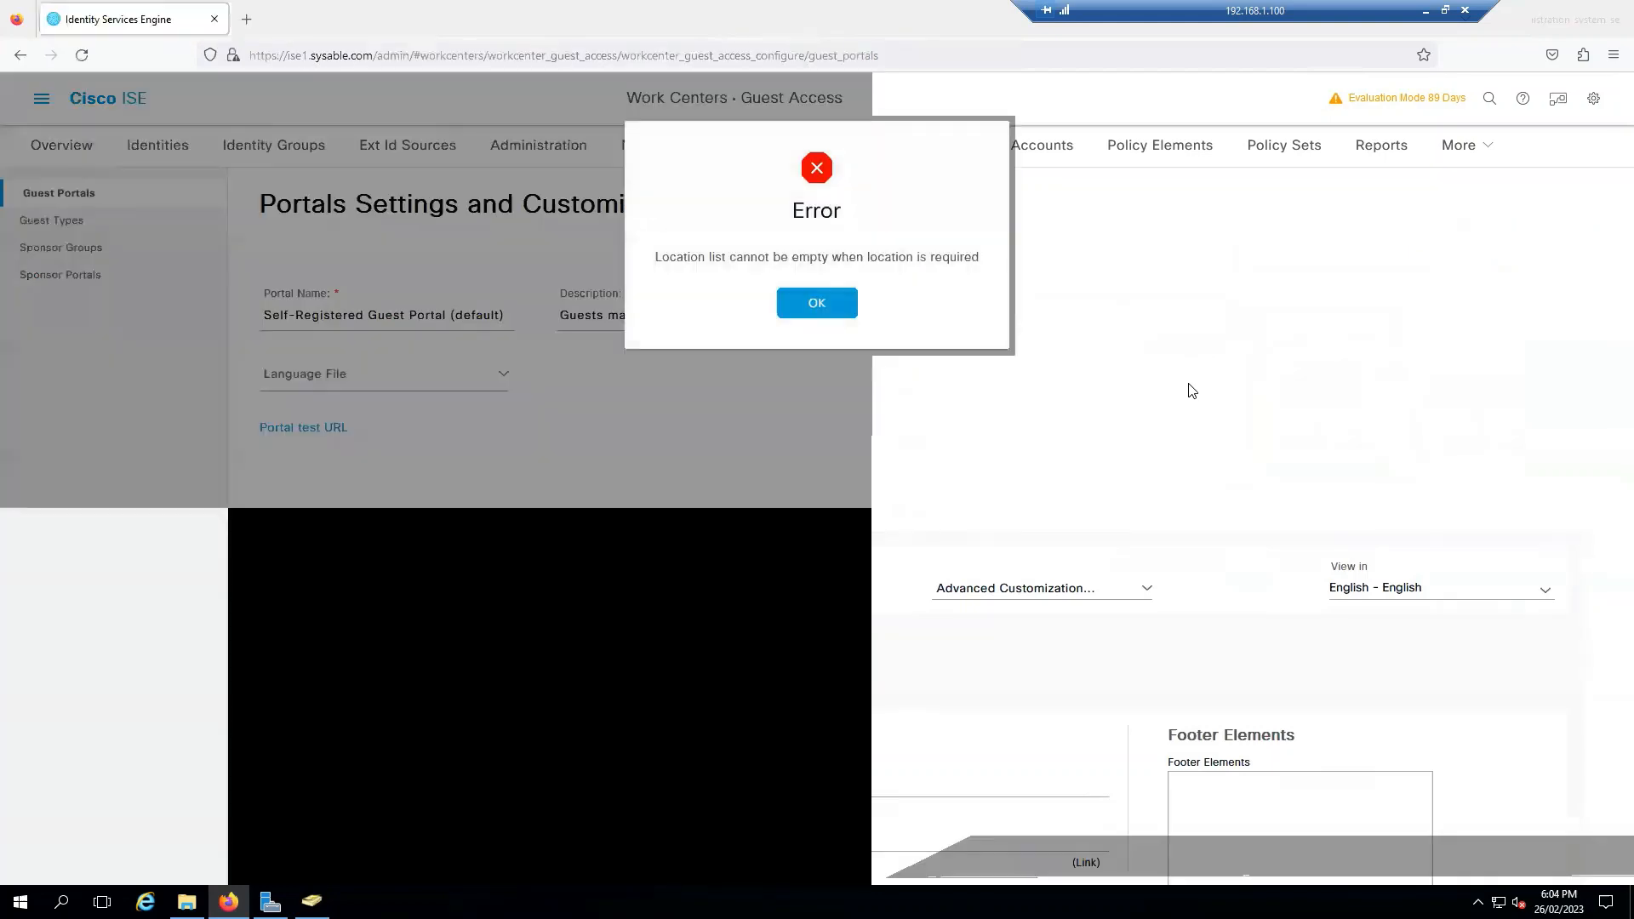
{"action": "left_click", "coordinate": [833, 306]}
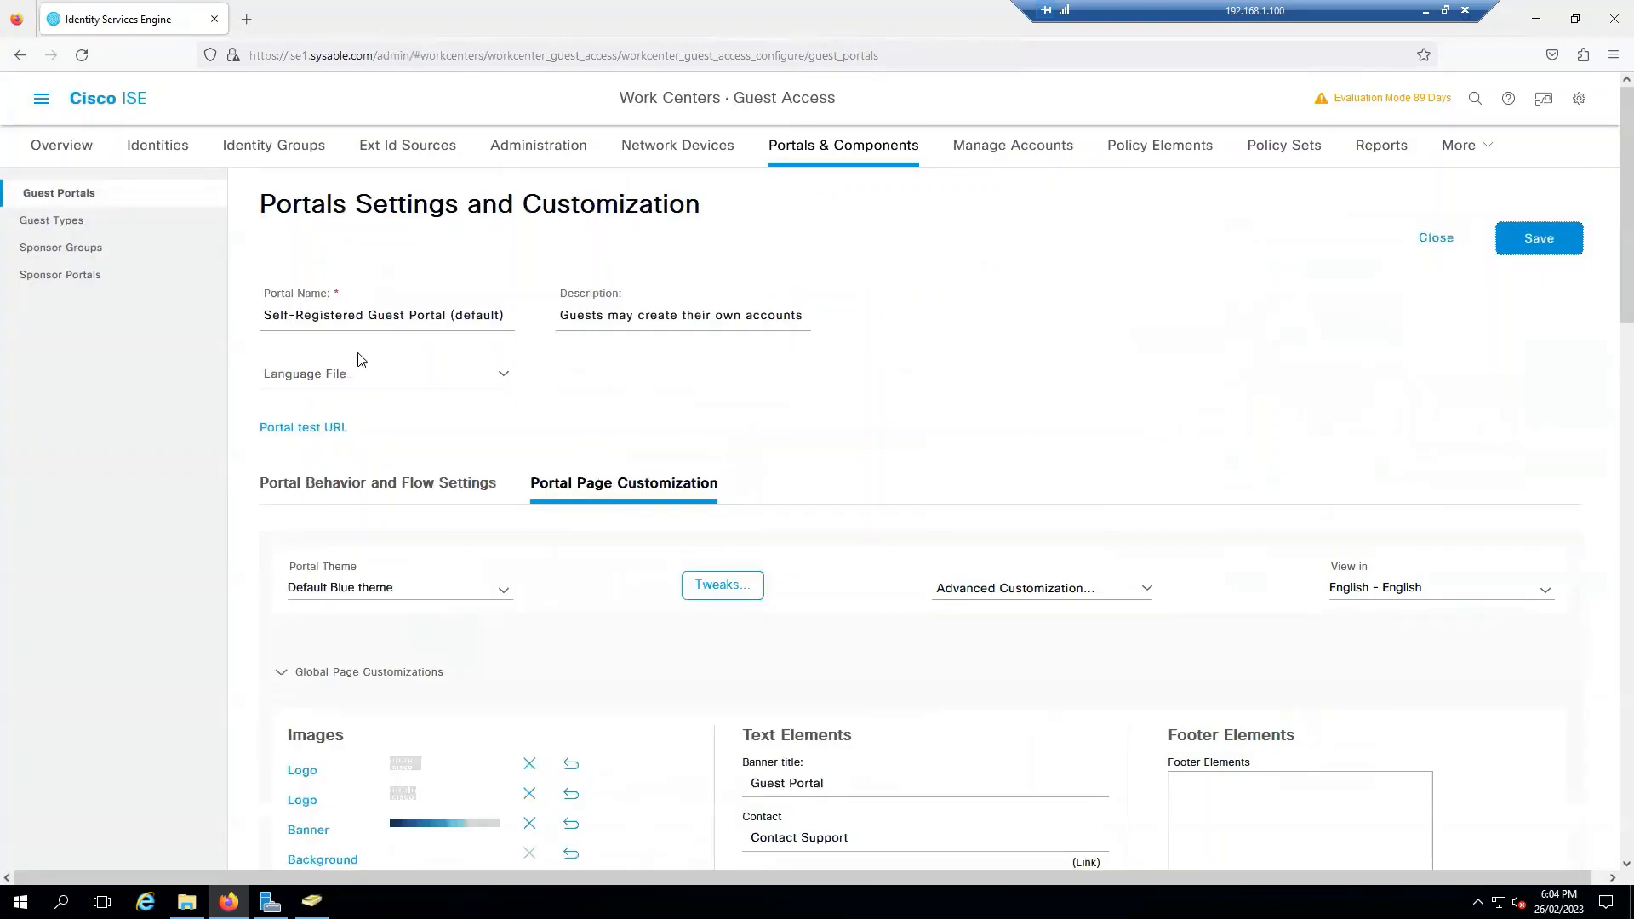
Step: In Portal Behavior and Flow Settings, choose San Jose in the registration form's Location list
{"action": "left_click", "coordinate": [458, 502]}
{"action": "scroll", "coordinate": [681, 543], "scroll_direction": "down", "scroll_amount": 13}
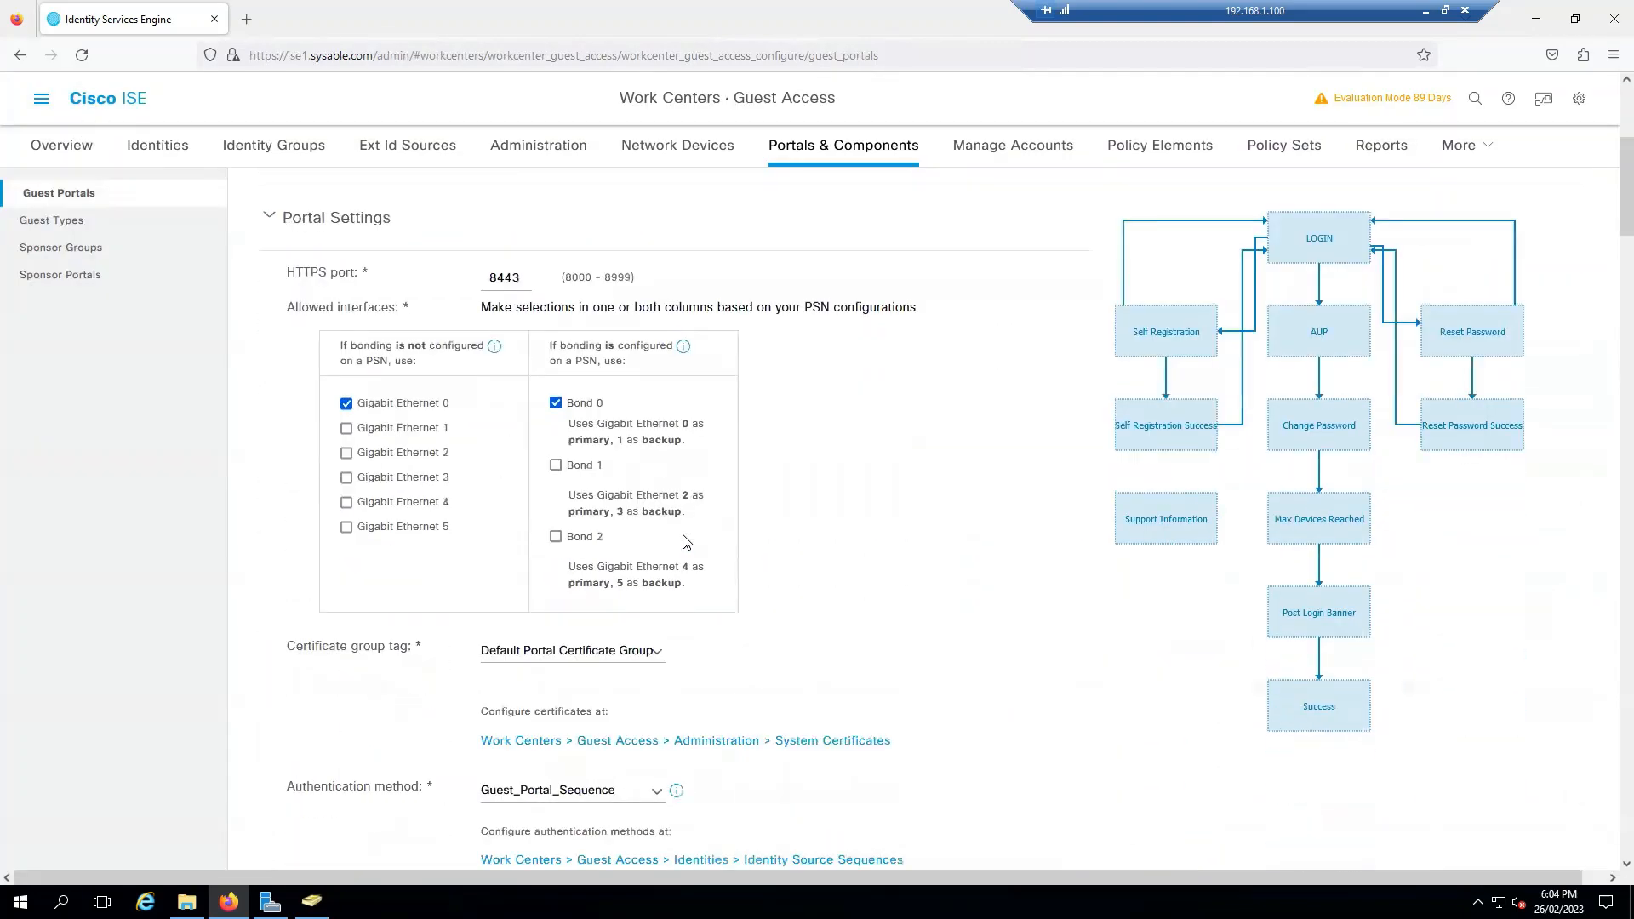
{"action": "scroll", "coordinate": [681, 543], "scroll_direction": "down", "scroll_amount": 12}
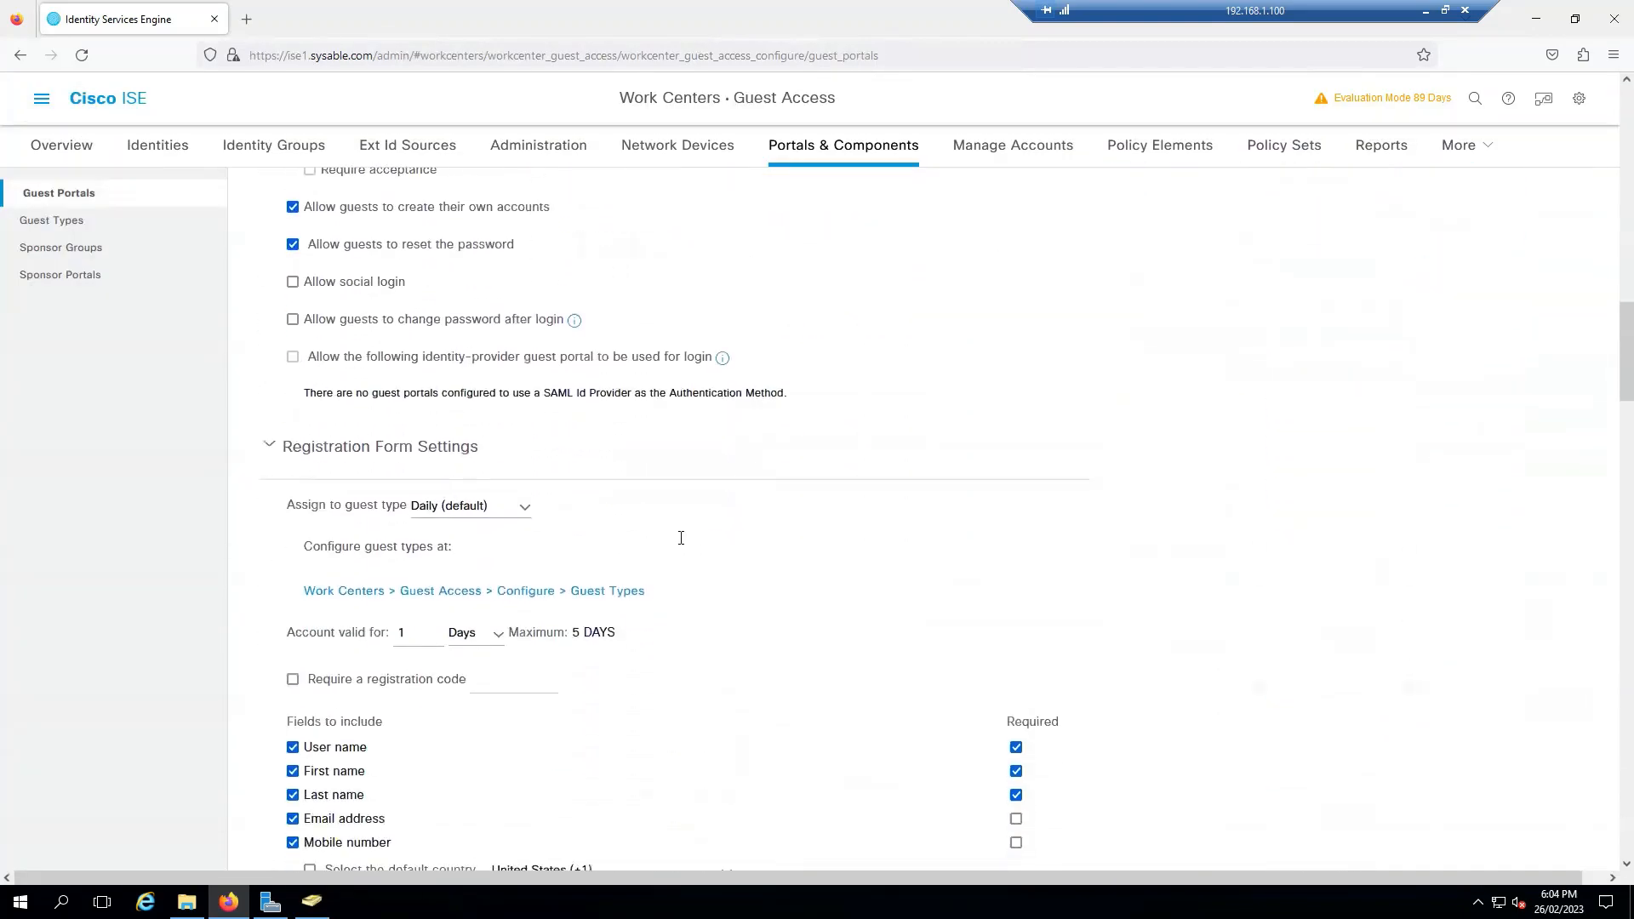
{"action": "scroll", "coordinate": [681, 538], "scroll_direction": "down", "scroll_amount": 1}
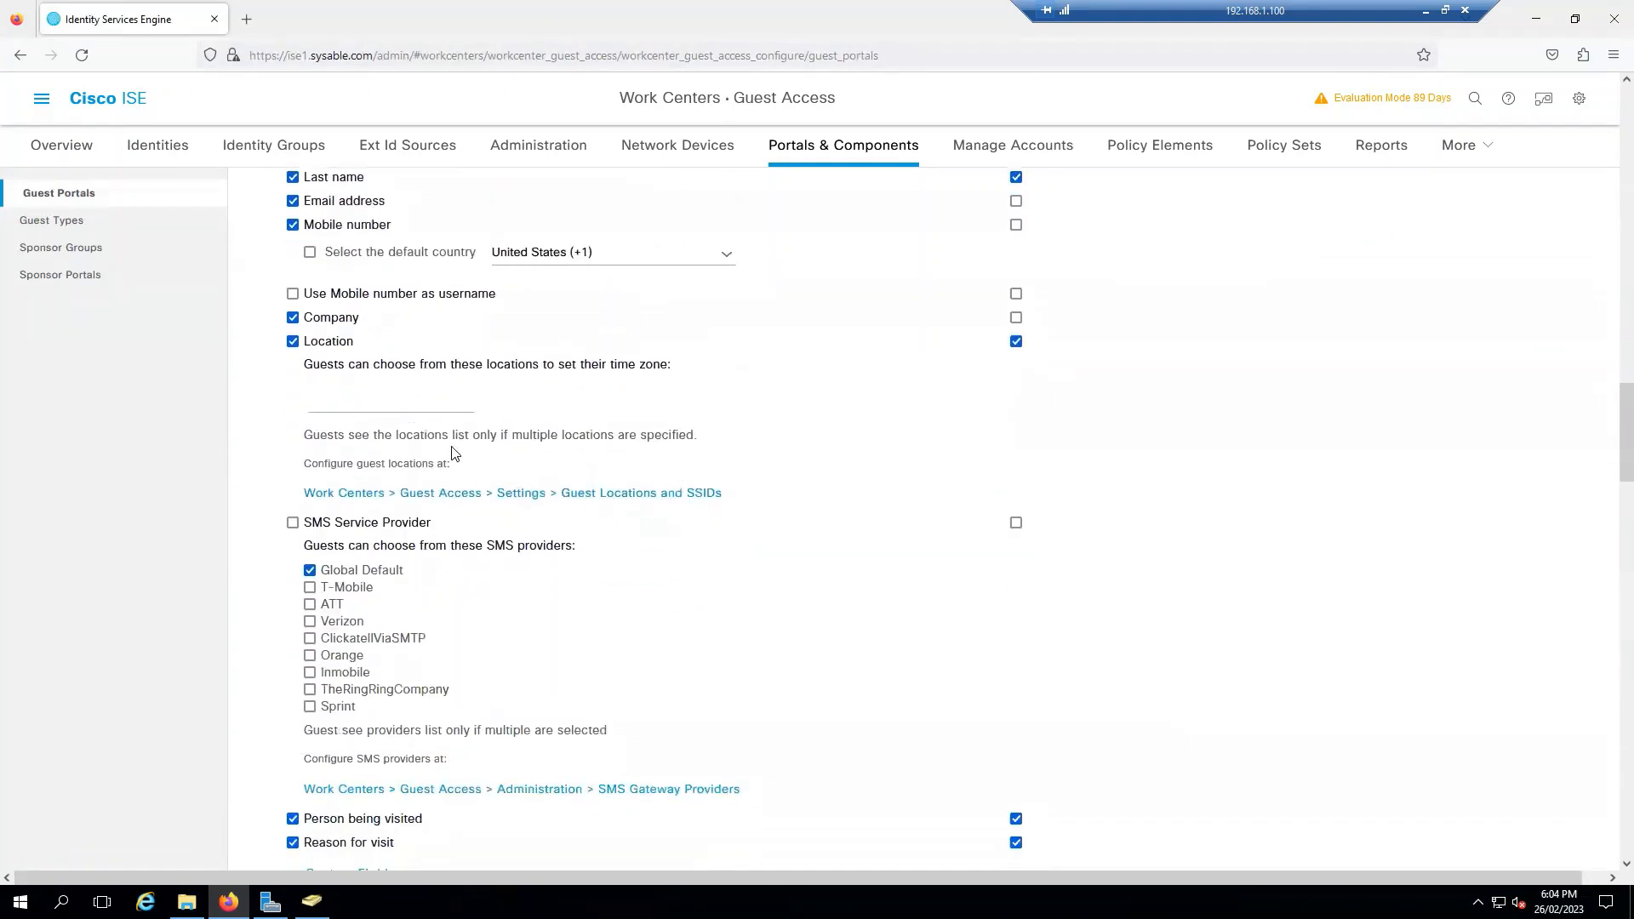
{"action": "left_click", "coordinate": [390, 407]}
{"action": "type", "text": "hoabrt"}
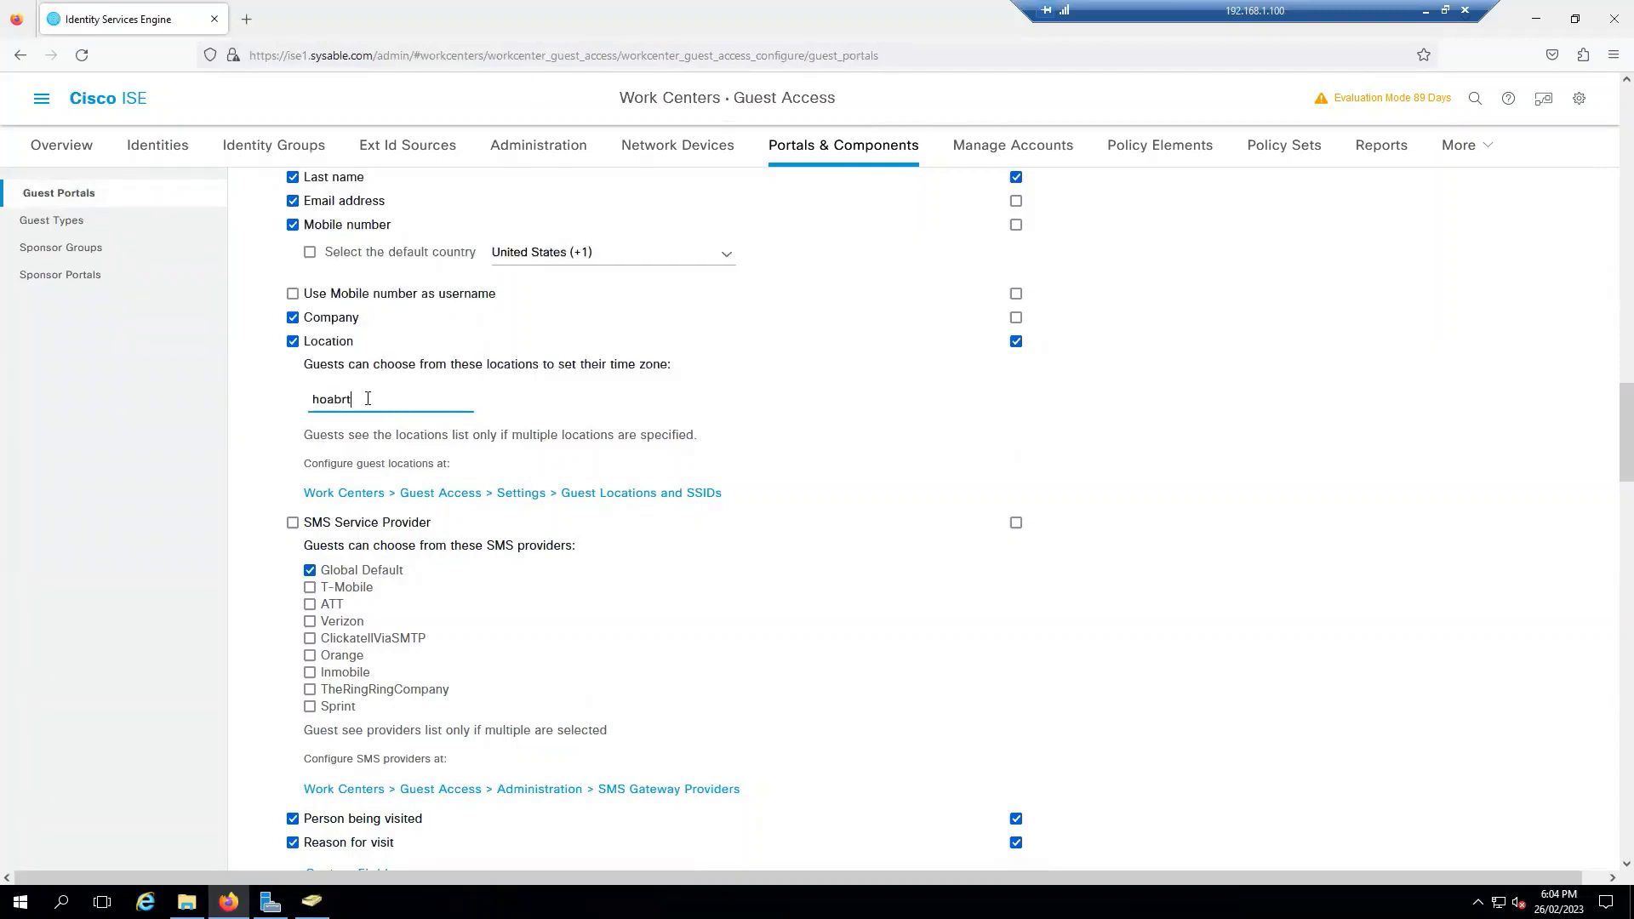
{"action": "left_click_drag", "start_coordinate": [367, 398], "coordinate": [281, 399]}
{"action": "type", "text": "Au"}
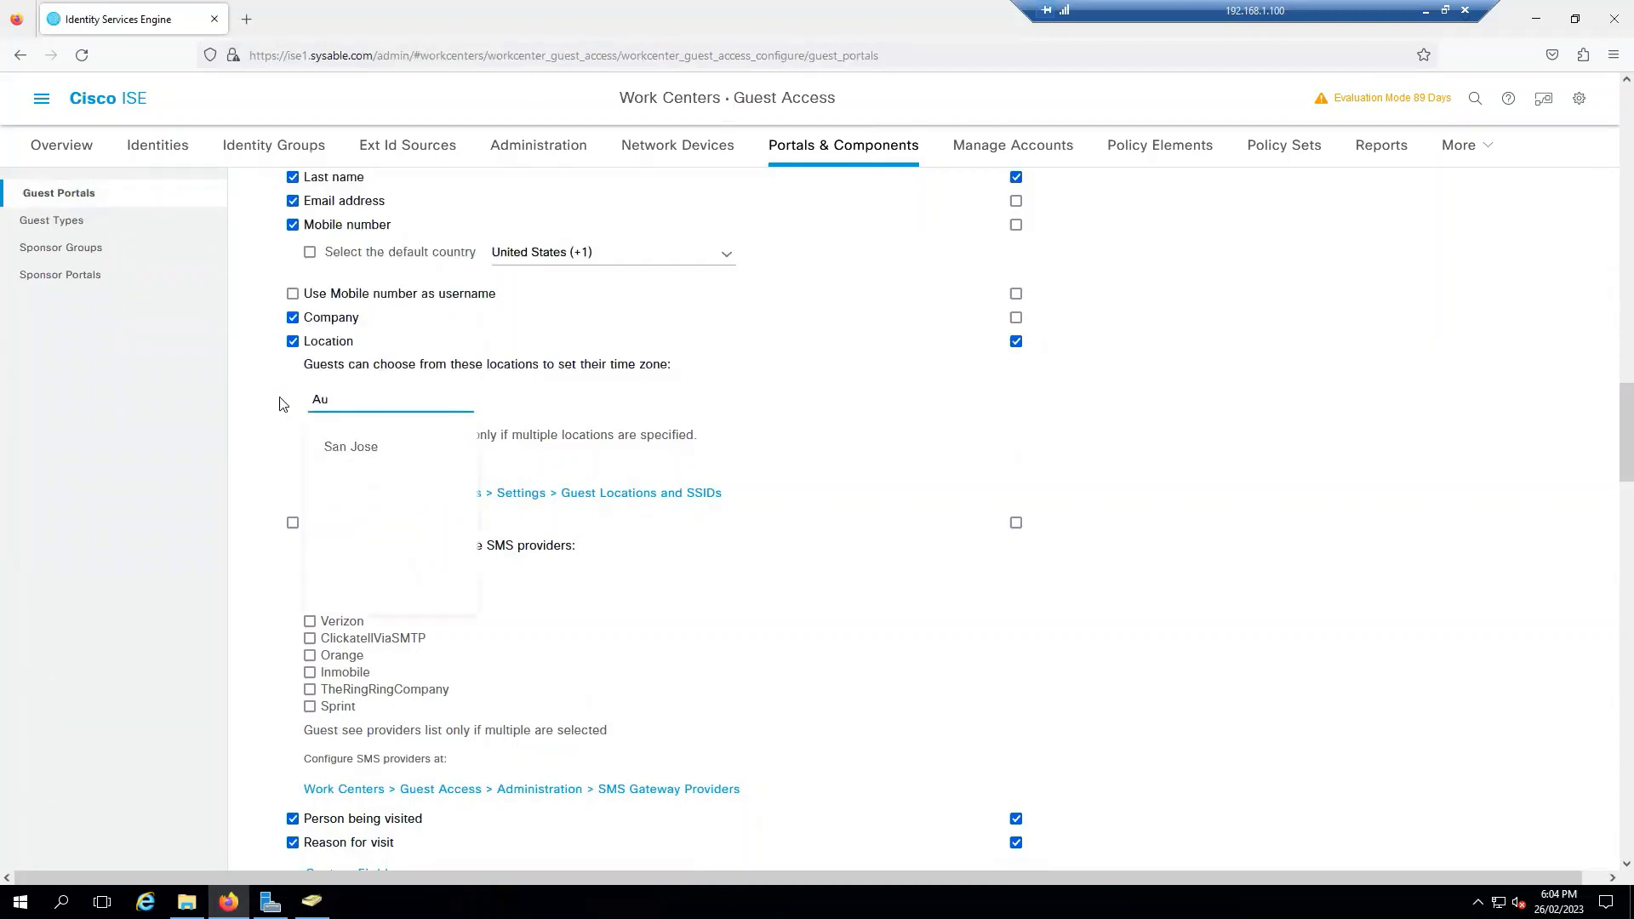
{"action": "key", "text": "BackSpace"}
{"action": "left_click", "coordinate": [366, 451]}
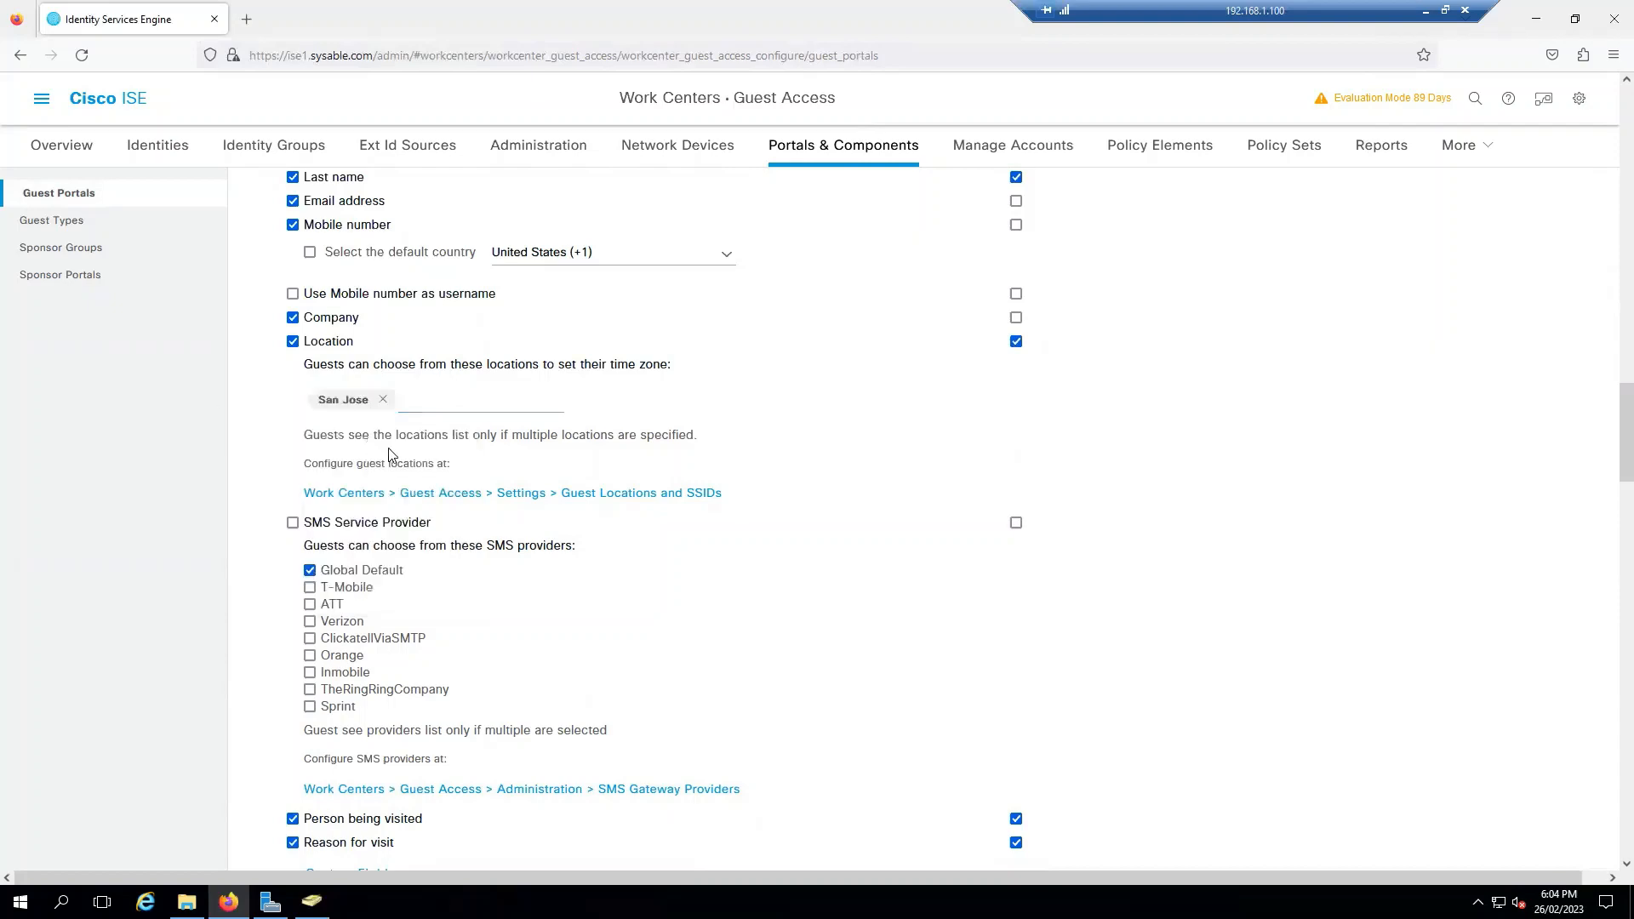
Step: Rerun 'do sh authentication sessions int g0/2 details' on SW-1, then hide PuTTY and close the saved toast
{"action": "scroll", "coordinate": [1379, 357], "scroll_direction": "up", "scroll_amount": 20}
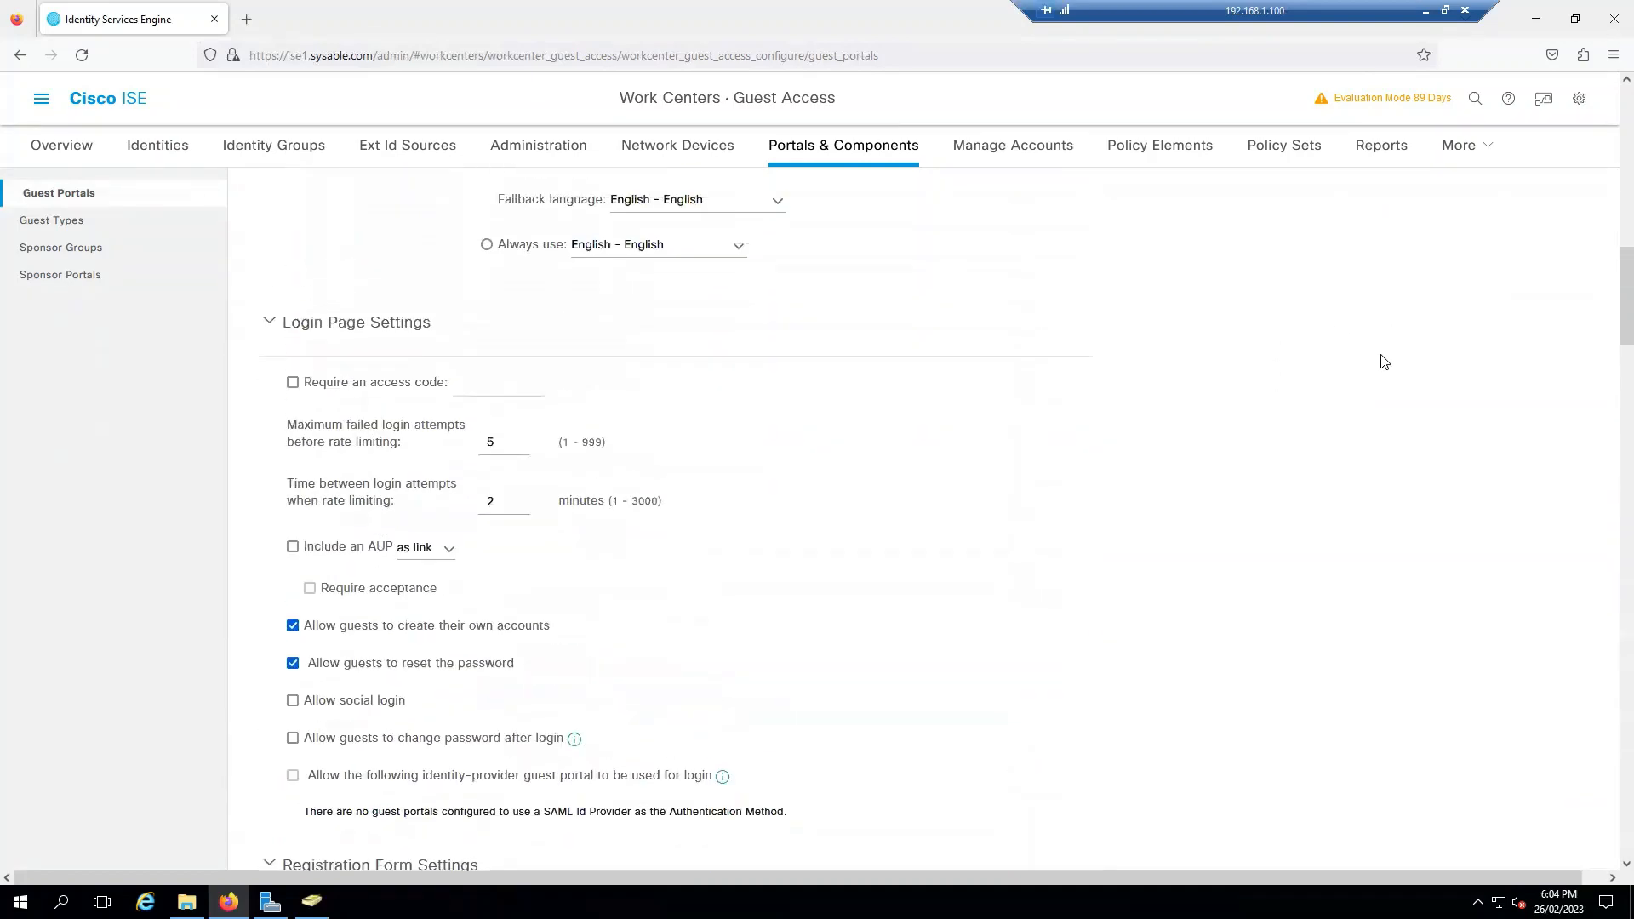
{"action": "scroll", "coordinate": [1384, 361], "scroll_direction": "up", "scroll_amount": 10}
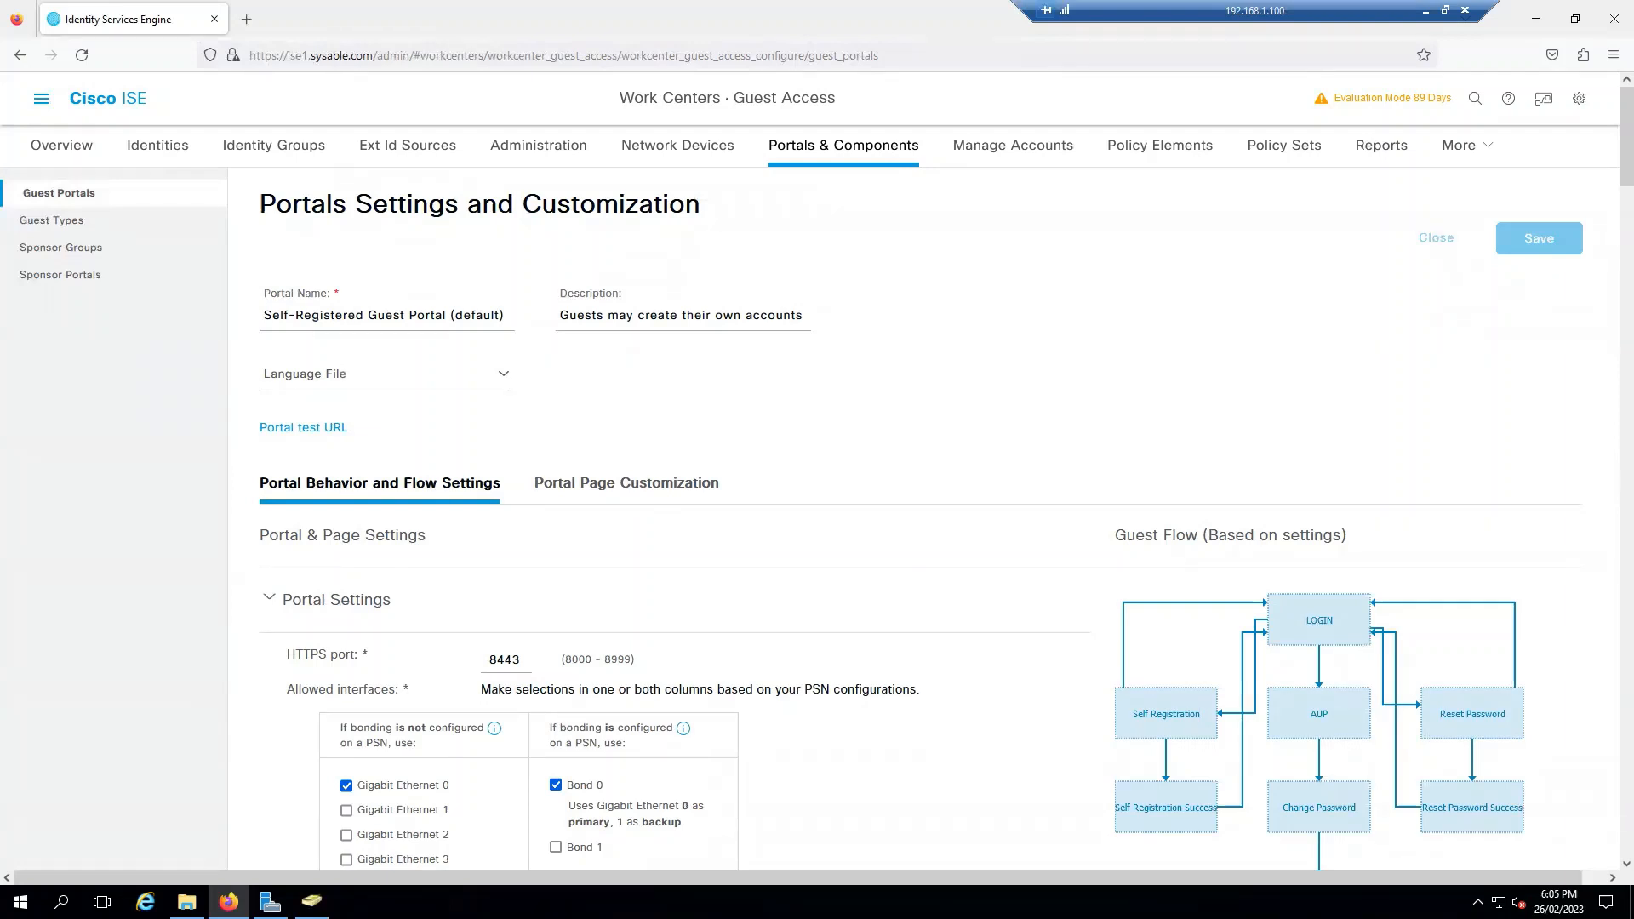
{"action": "key", "text": "alt+Tab"}
{"action": "left_click", "coordinate": [1085, 662]}
{"action": "key", "text": "Return"}
{"action": "key", "text": "Return"}
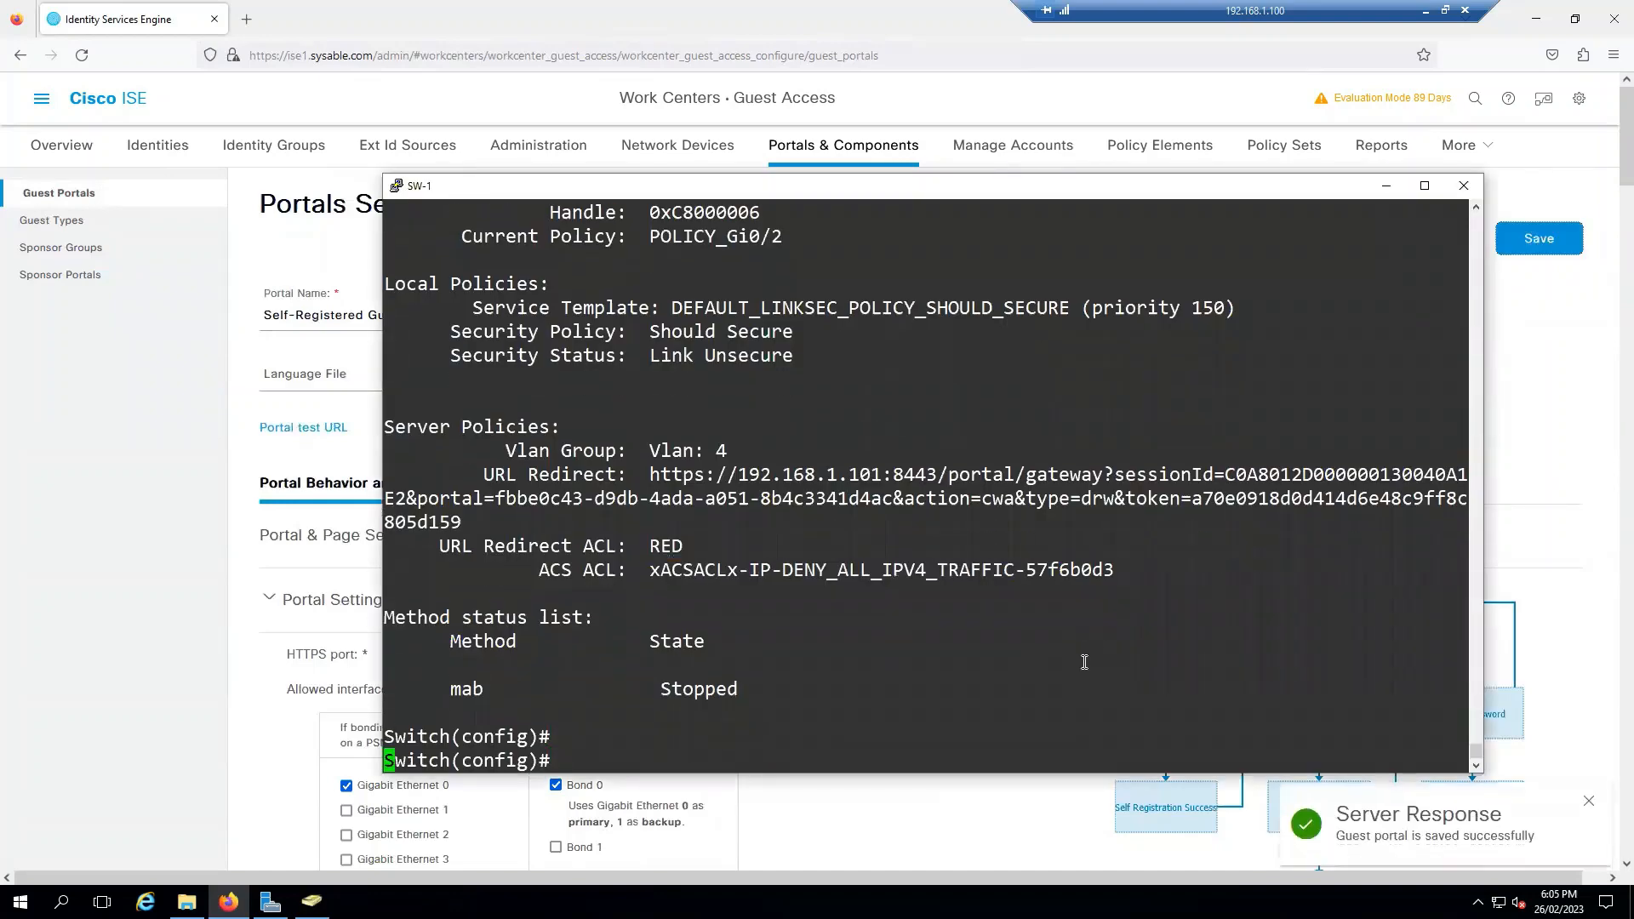
{"action": "key", "text": "Up"}
{"action": "key", "text": "Return"}
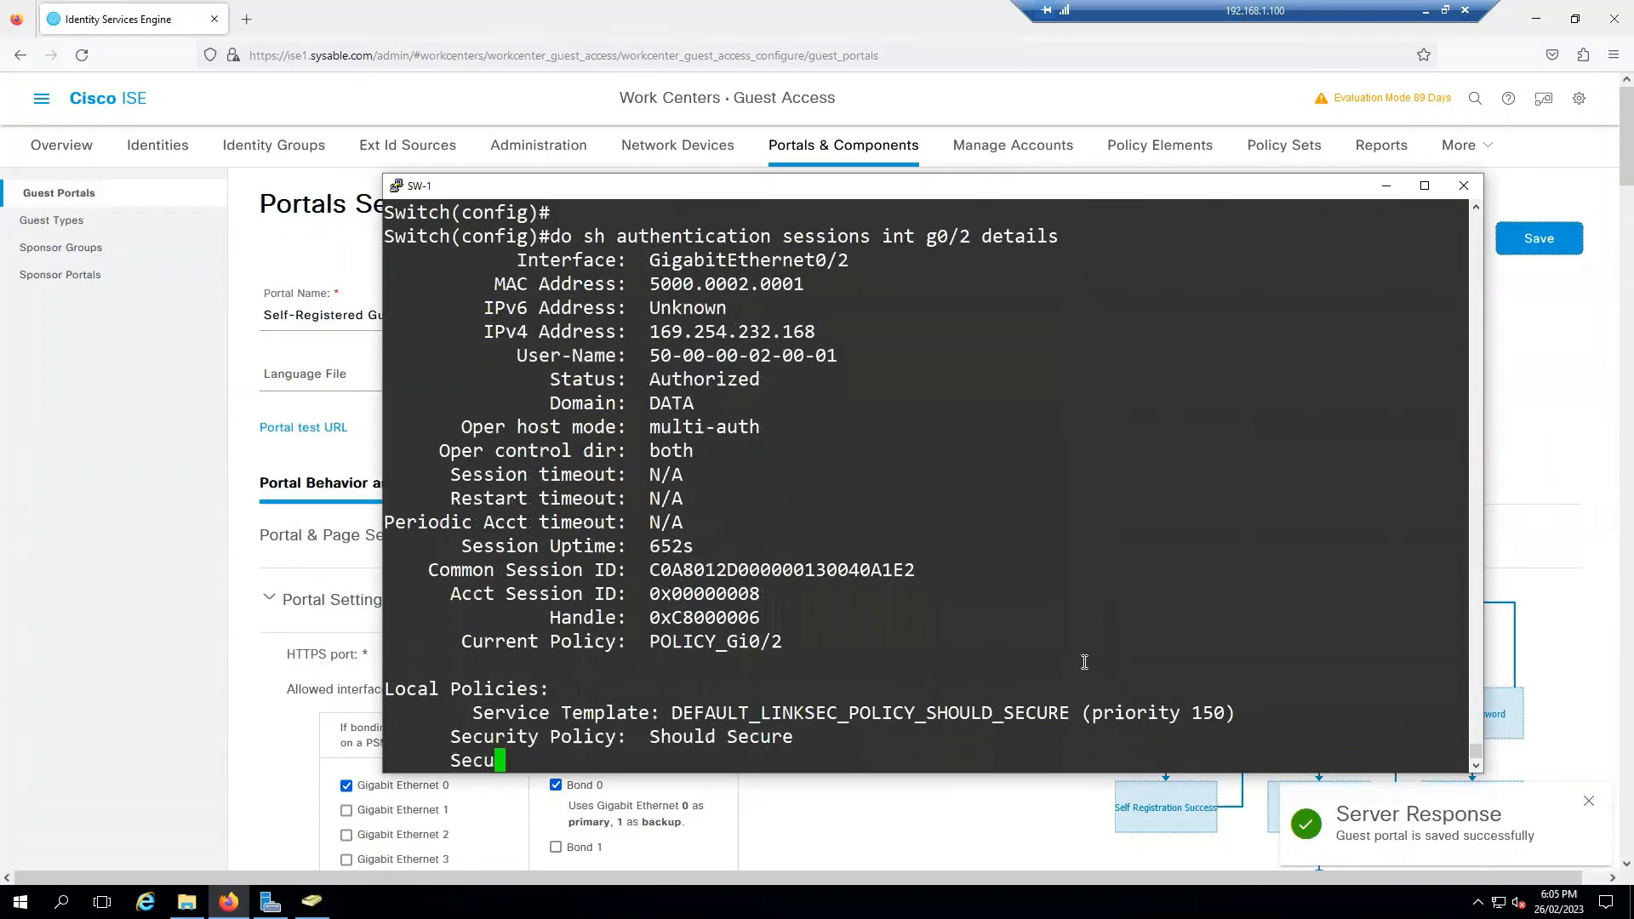
{"action": "left_click", "coordinate": [1387, 187]}
{"action": "left_click", "coordinate": [1589, 802]}
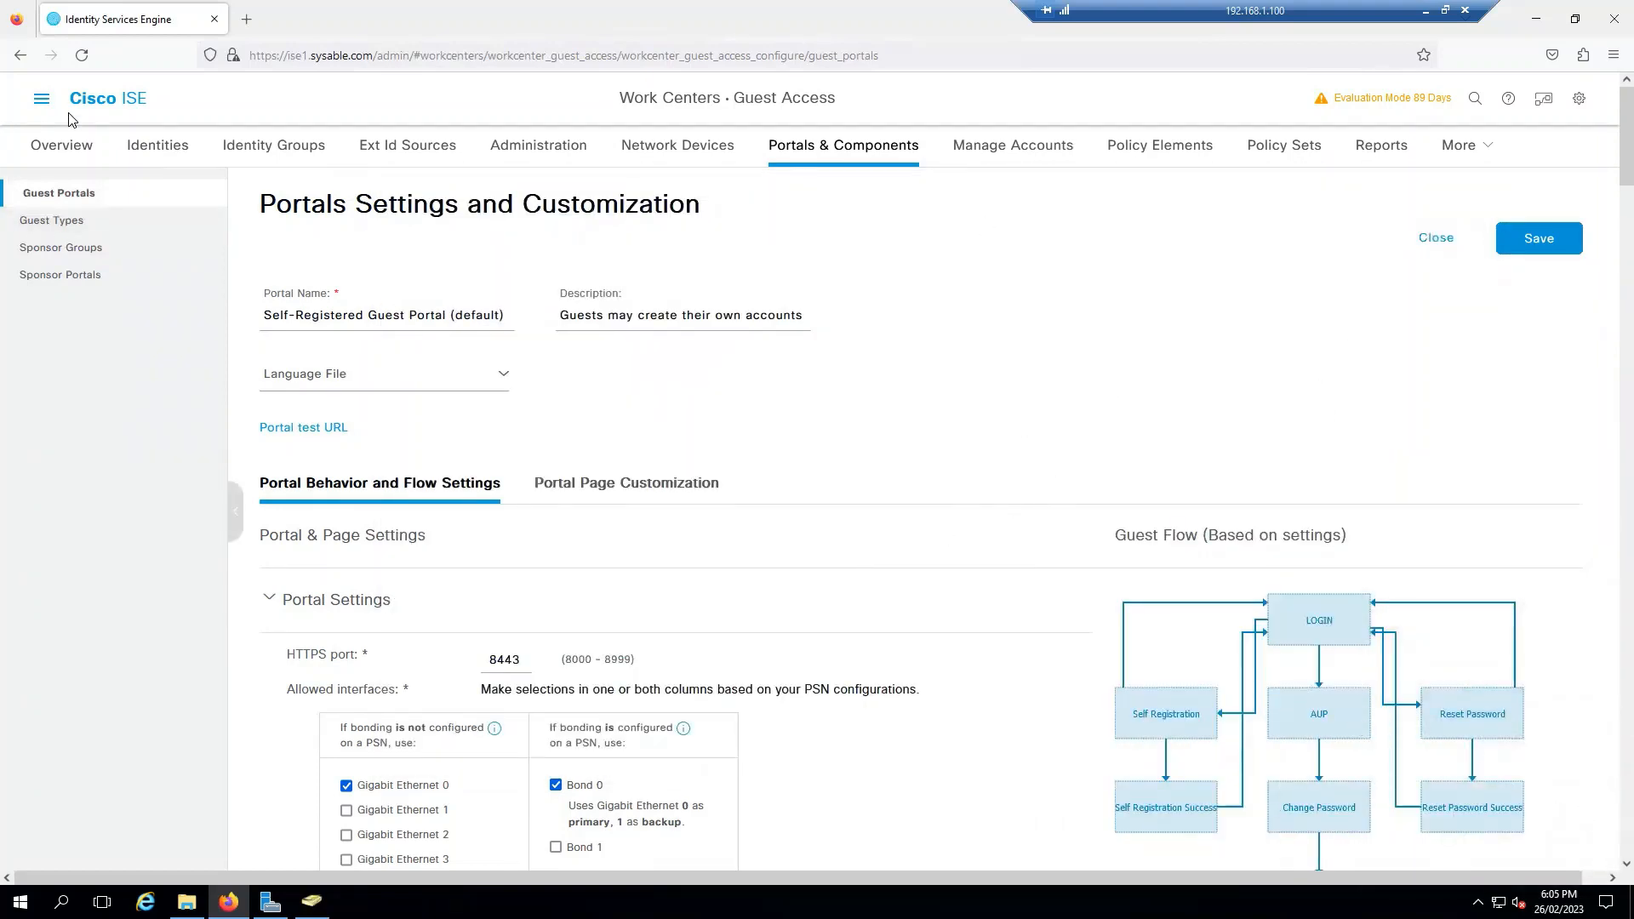
Step: Go to Authorization Profiles, open HOTSPOT and select its Name text for replacement
{"action": "left_click", "coordinate": [40, 98]}
{"action": "left_click", "coordinate": [713, 170]}
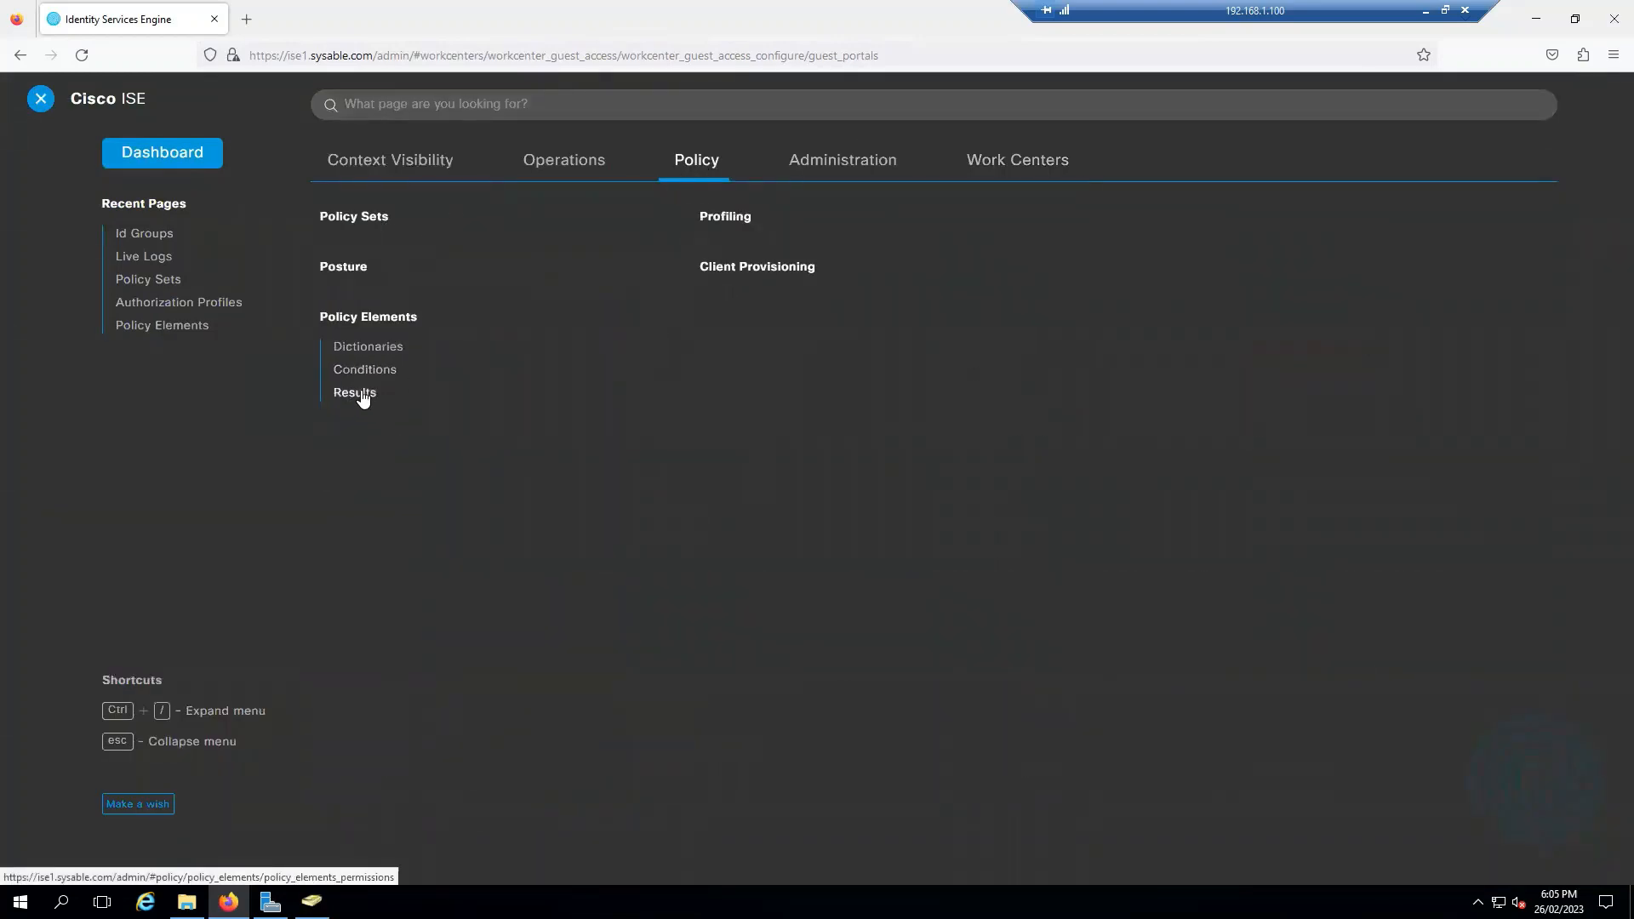
{"action": "left_click", "coordinate": [363, 396]}
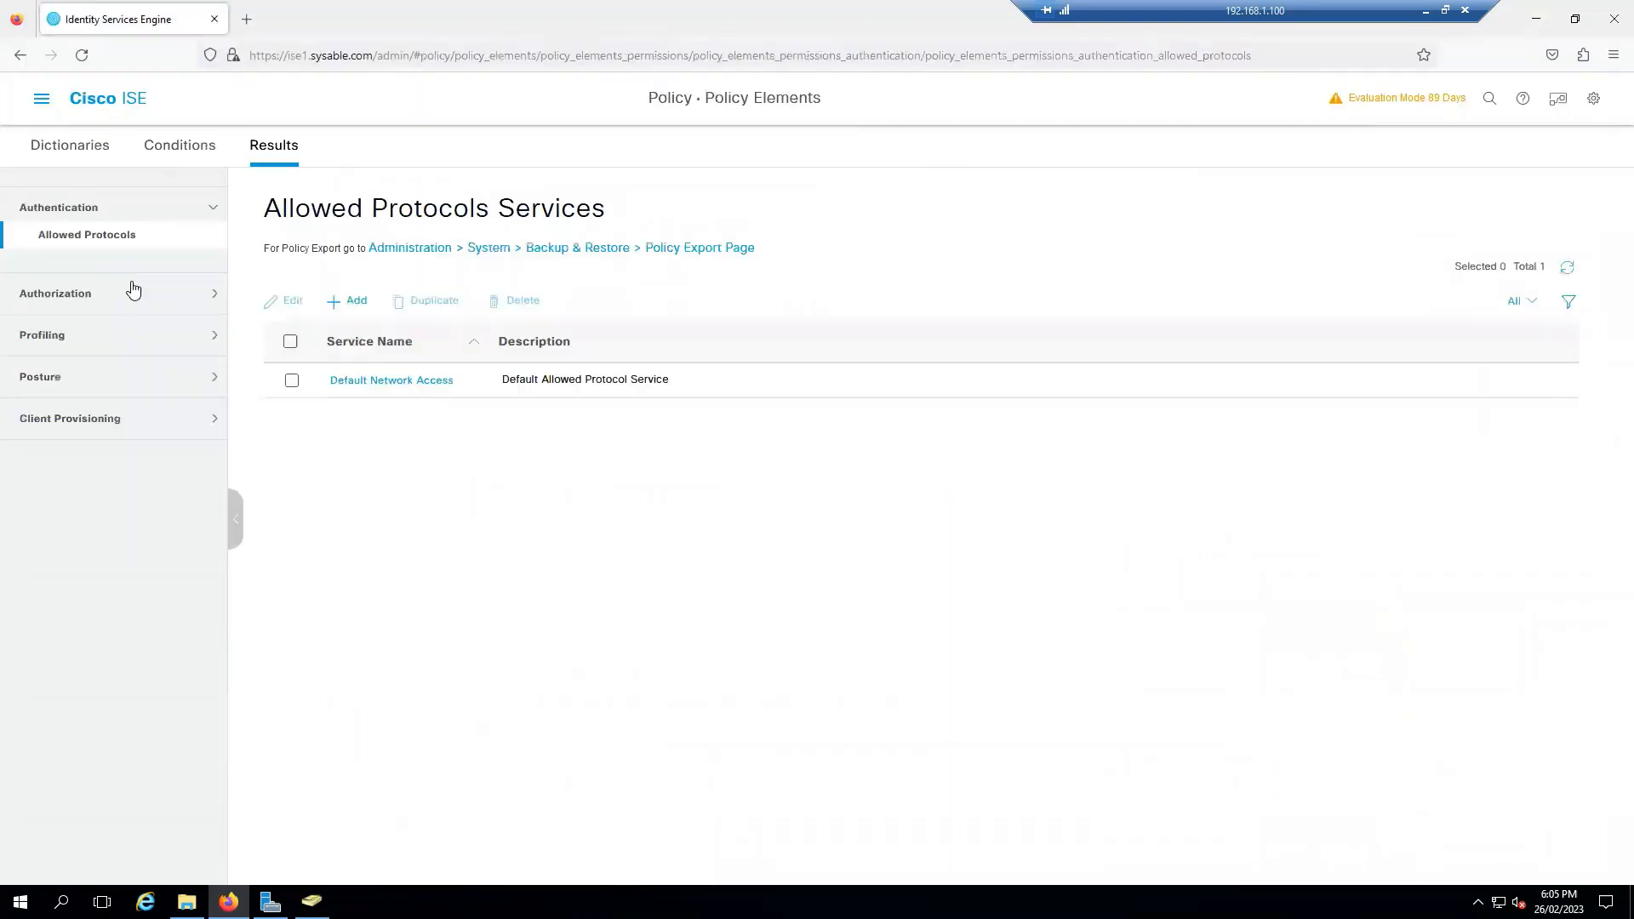
{"action": "left_click", "coordinate": [158, 310]}
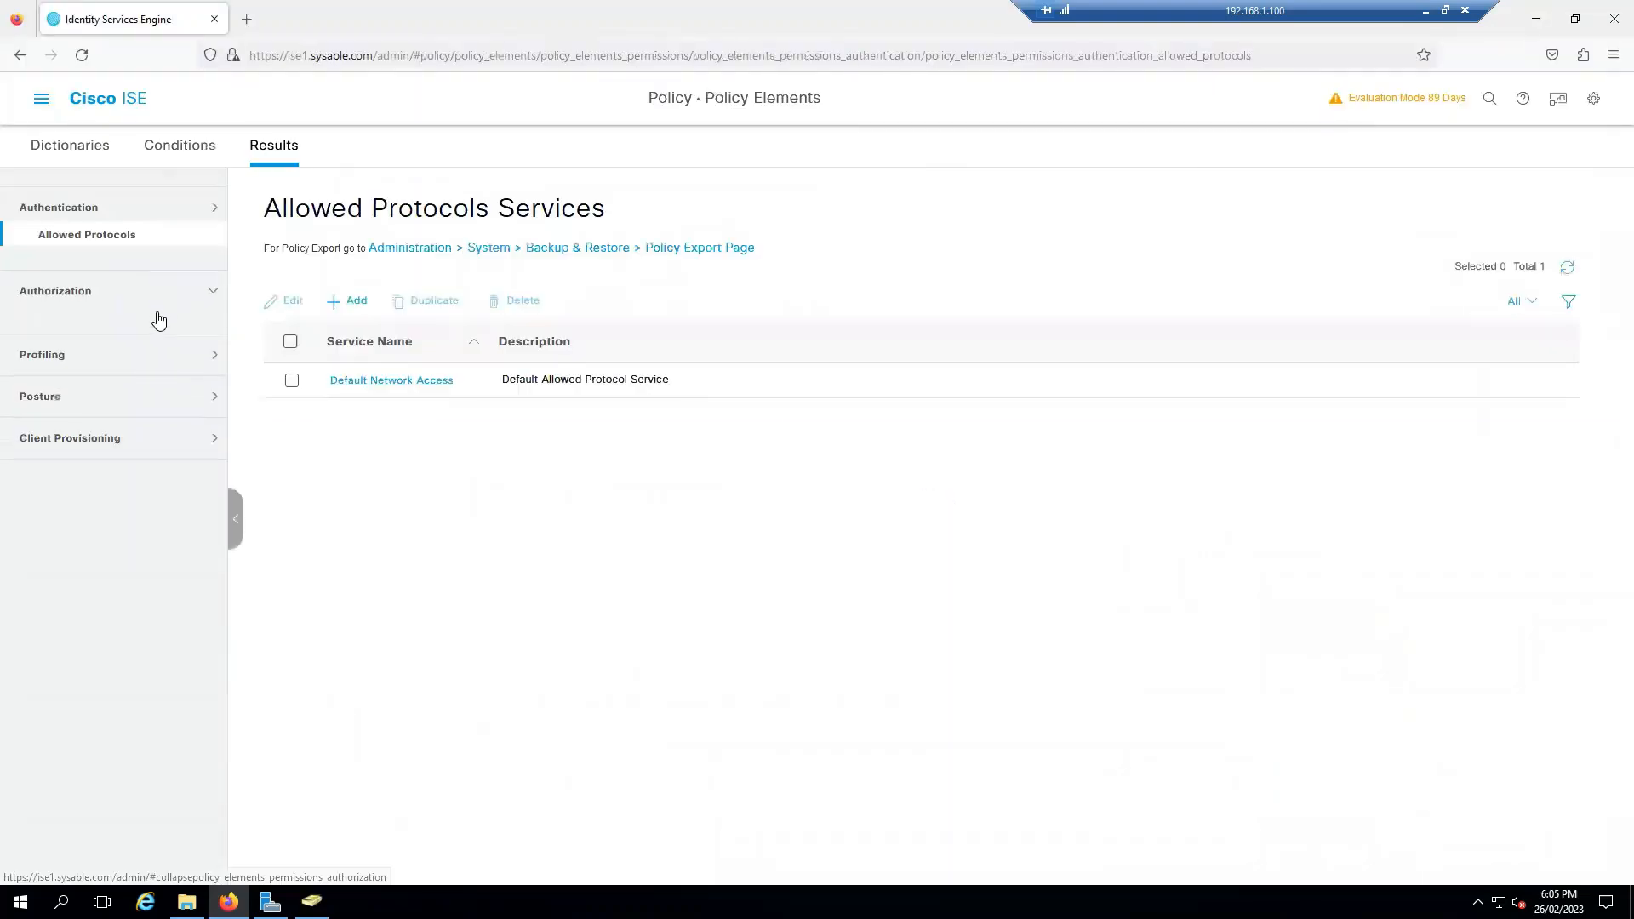
{"action": "left_click", "coordinate": [140, 280]}
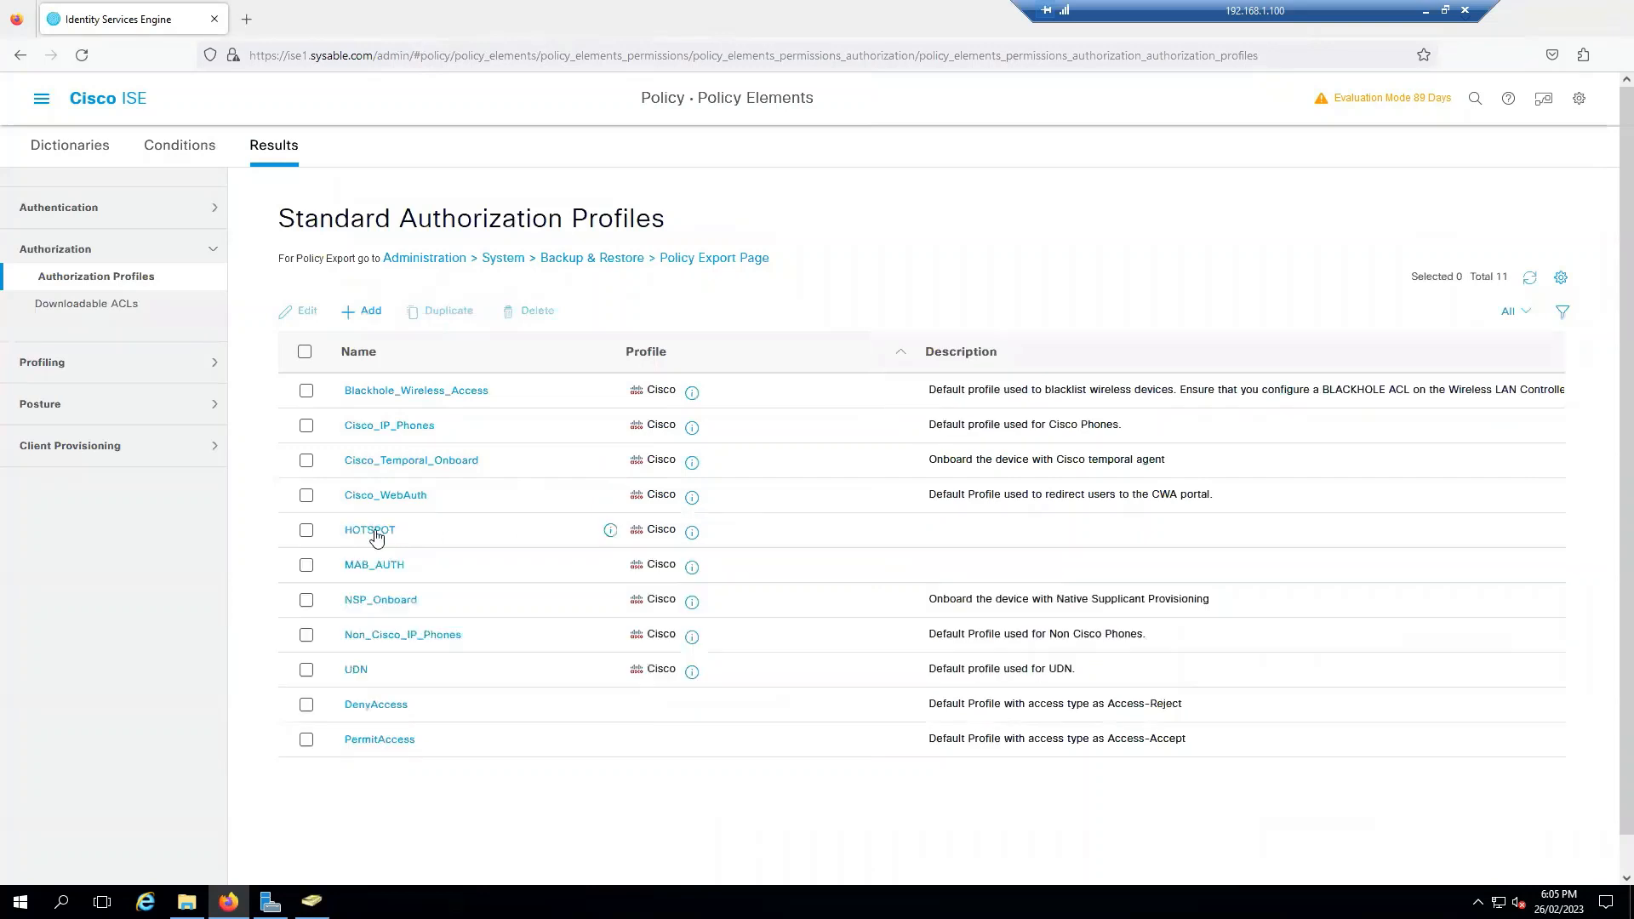
{"action": "left_click", "coordinate": [370, 531]}
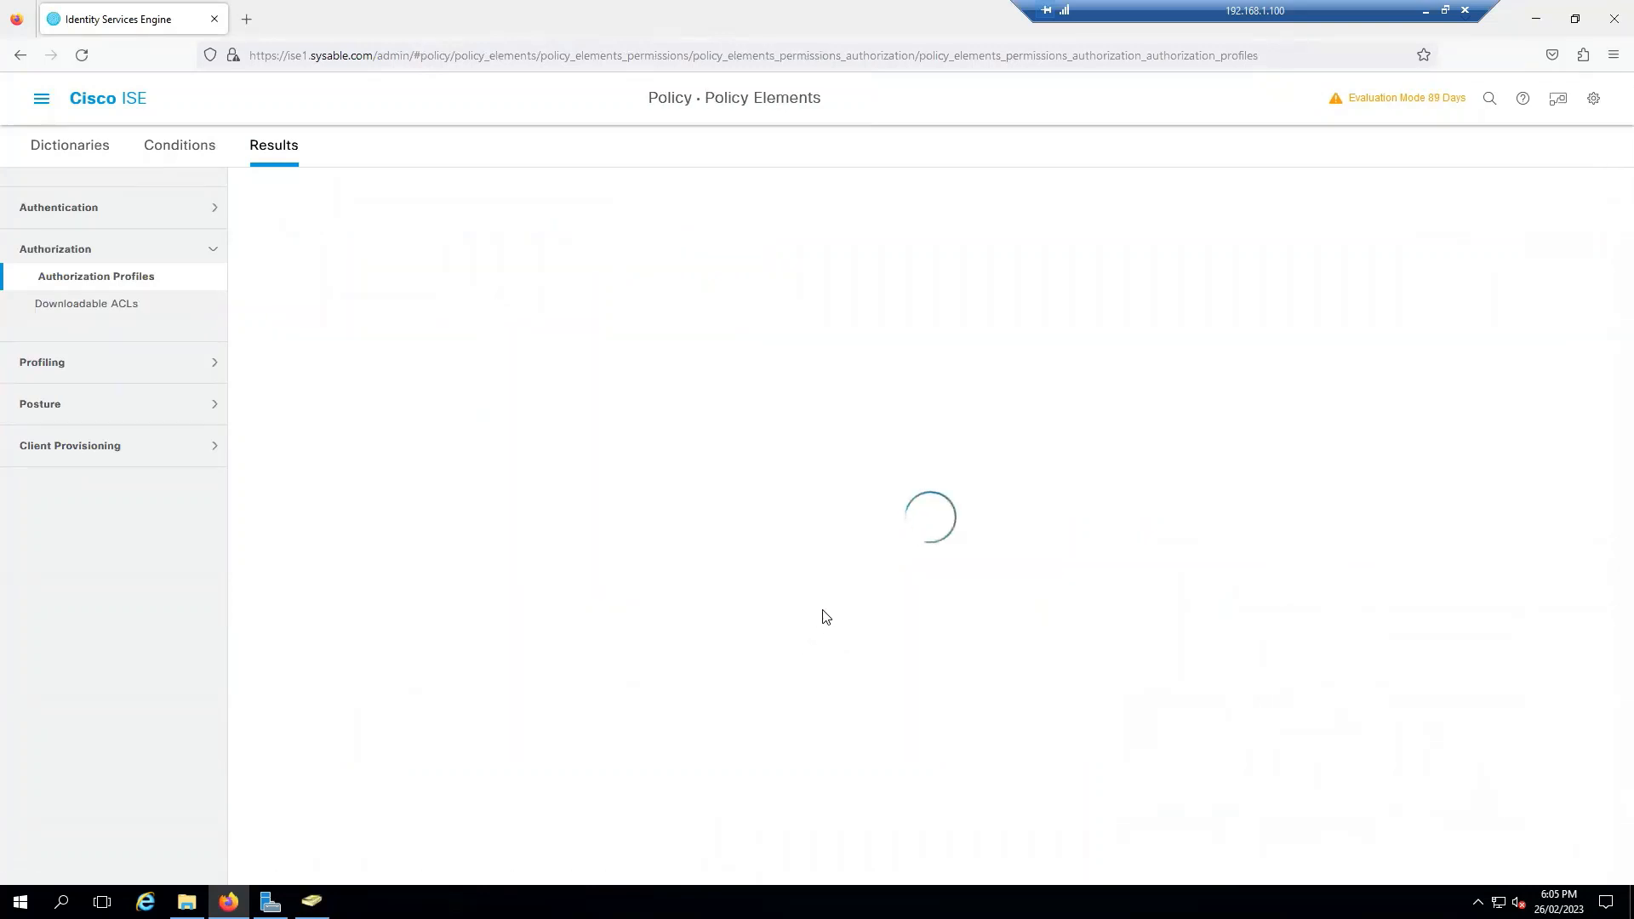
{"action": "left_click_drag", "start_coordinate": [487, 278], "coordinate": [387, 269]}
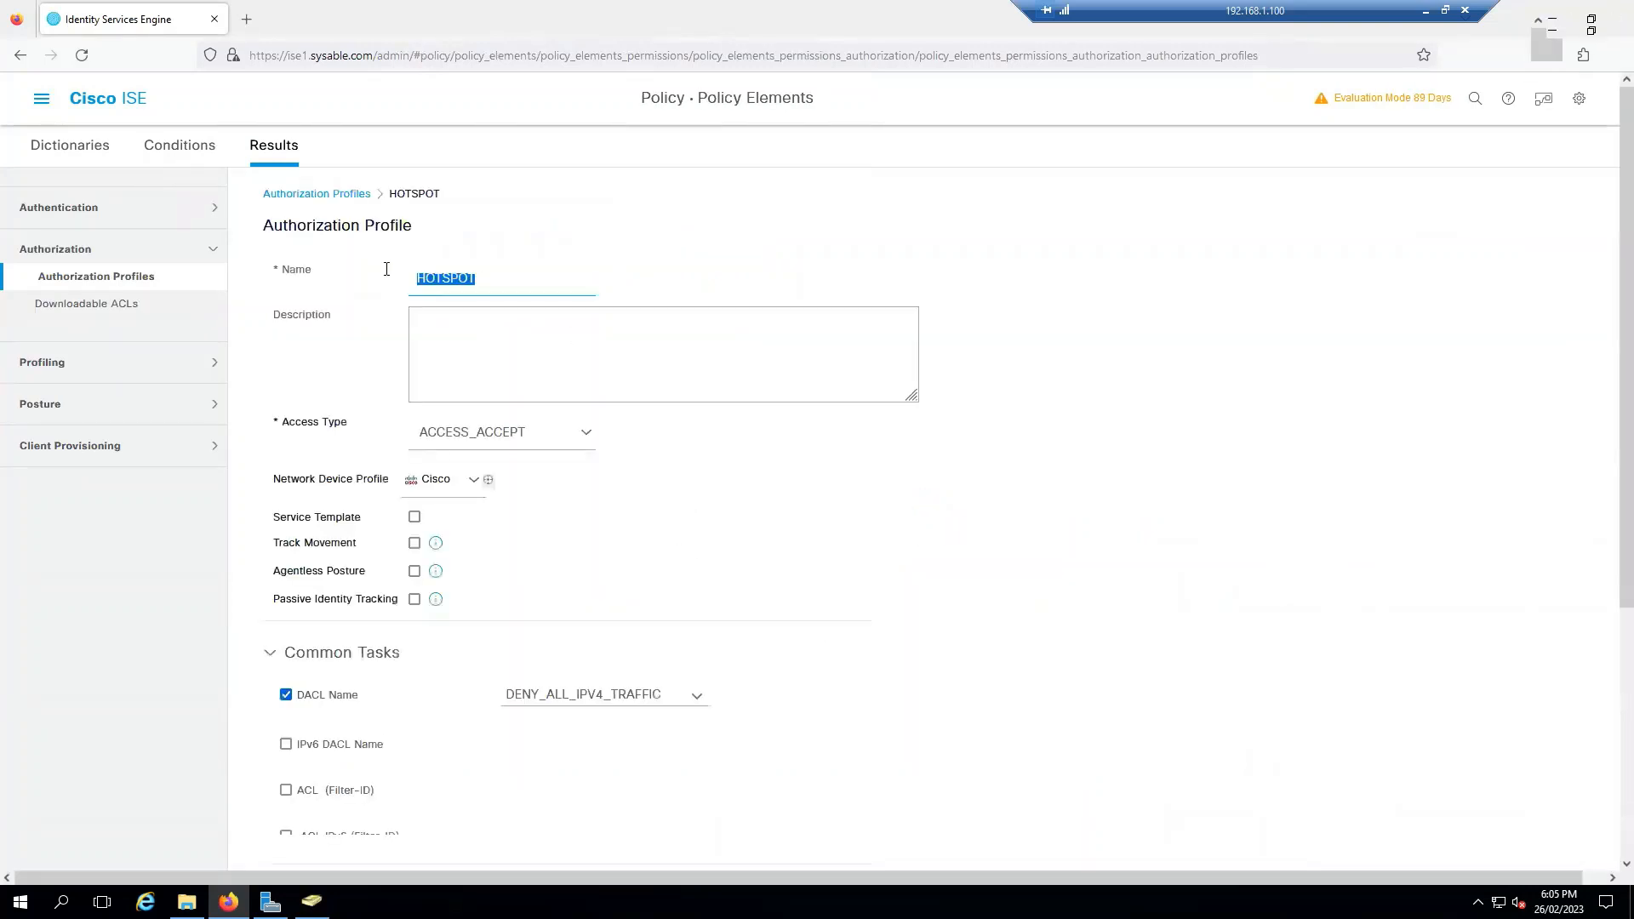
Step: Rename the HOTSPOT profile to SELF
{"action": "type", "text": "SELF"}
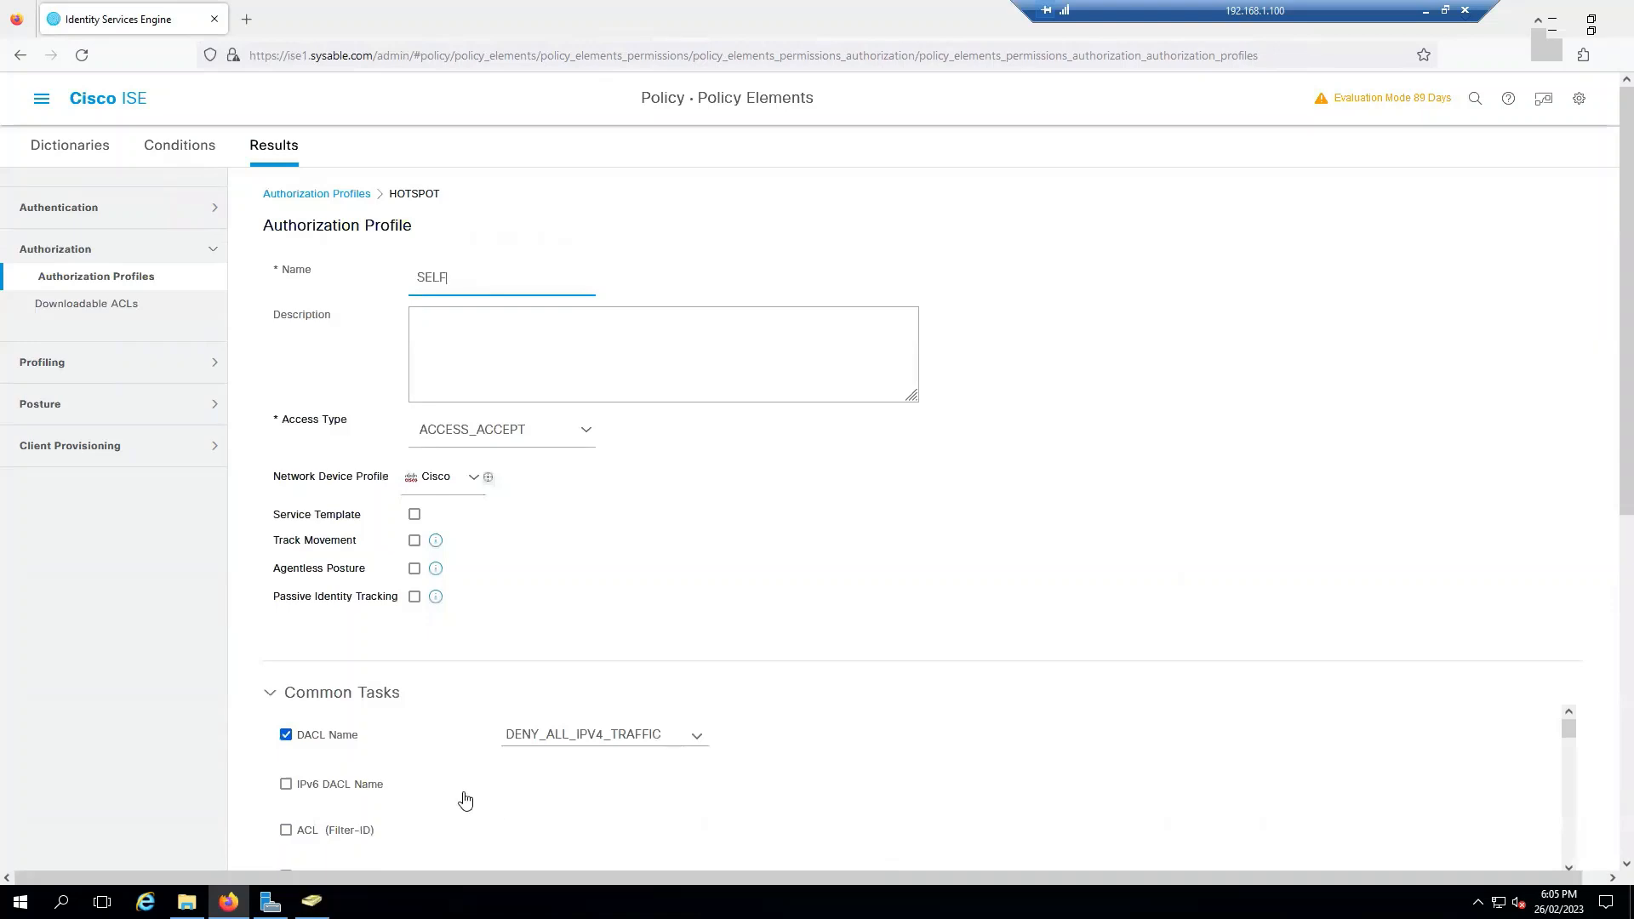
{"action": "scroll", "coordinate": [437, 653], "scroll_direction": "down", "scroll_amount": 1}
{"action": "scroll", "coordinate": [467, 687], "scroll_direction": "down", "scroll_amount": 5}
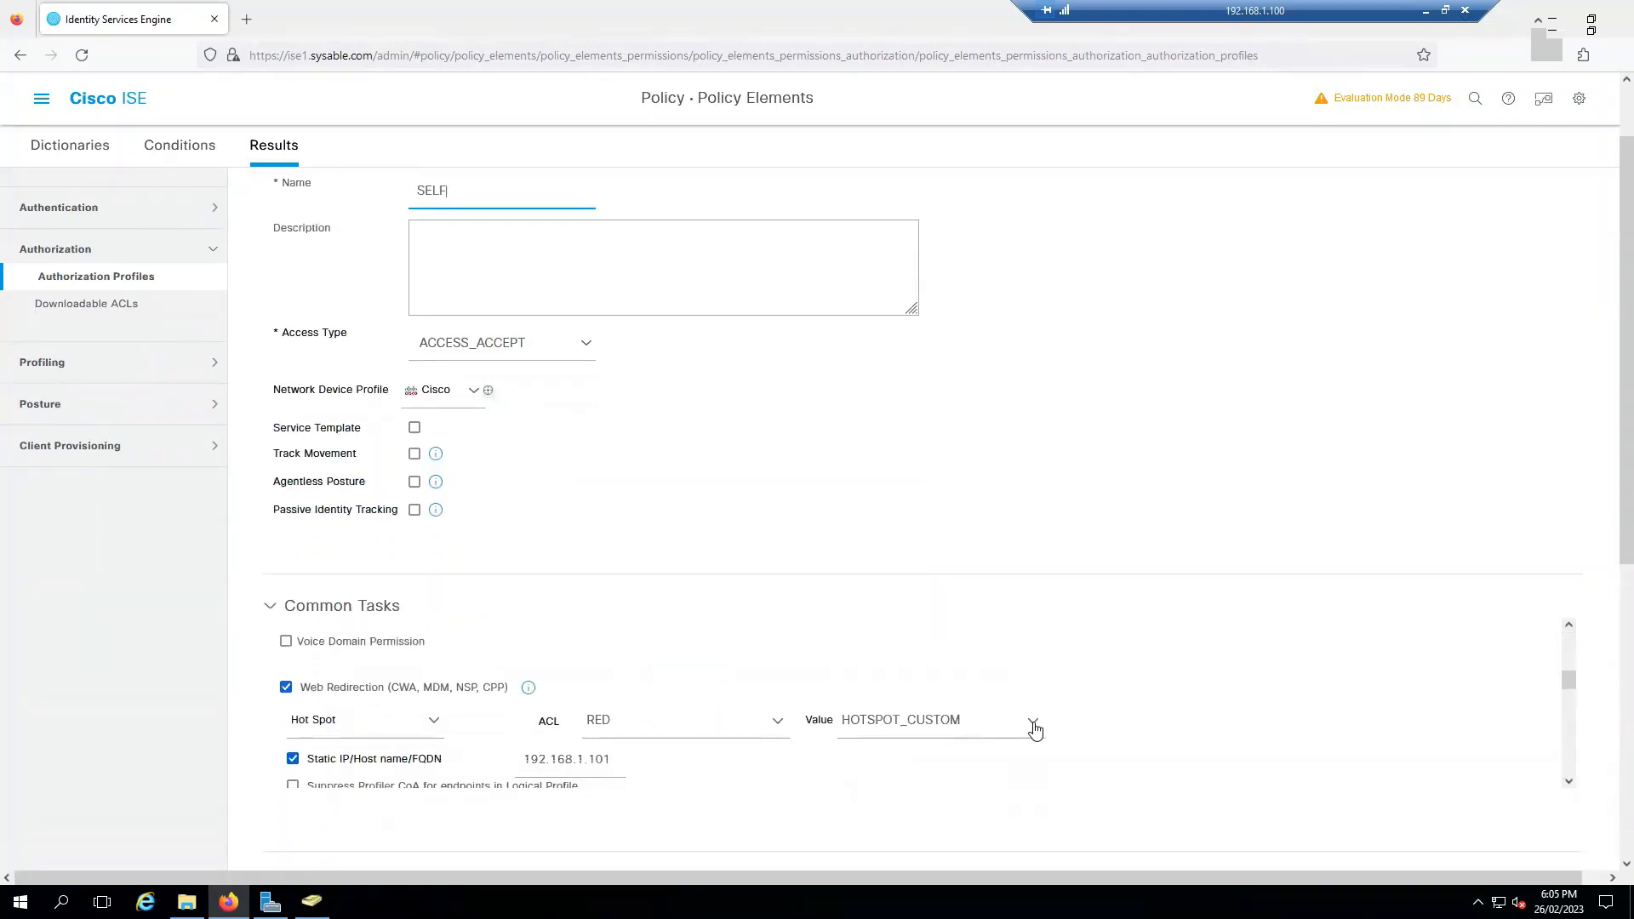
Step: Set Web Redirection to Centralized Web Auth with the Self-Registered Guest Portal, then save
{"action": "left_click", "coordinate": [1033, 724]}
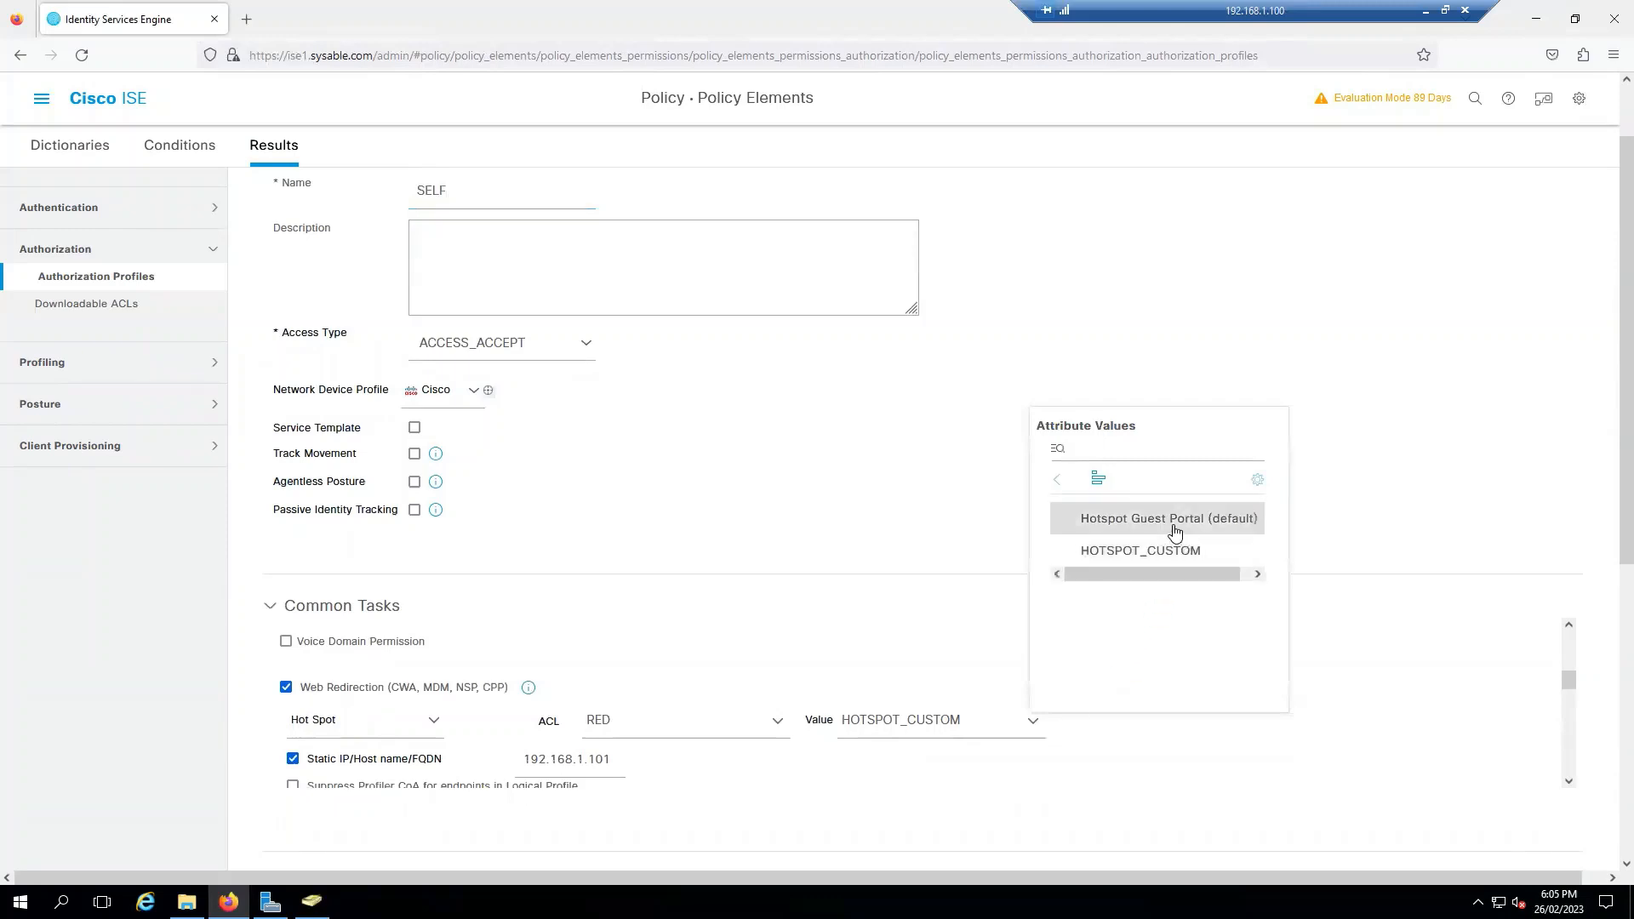
{"action": "scroll", "coordinate": [1174, 532], "scroll_direction": "up", "scroll_amount": 1}
{"action": "scroll", "coordinate": [861, 645], "scroll_direction": "down", "scroll_amount": 1}
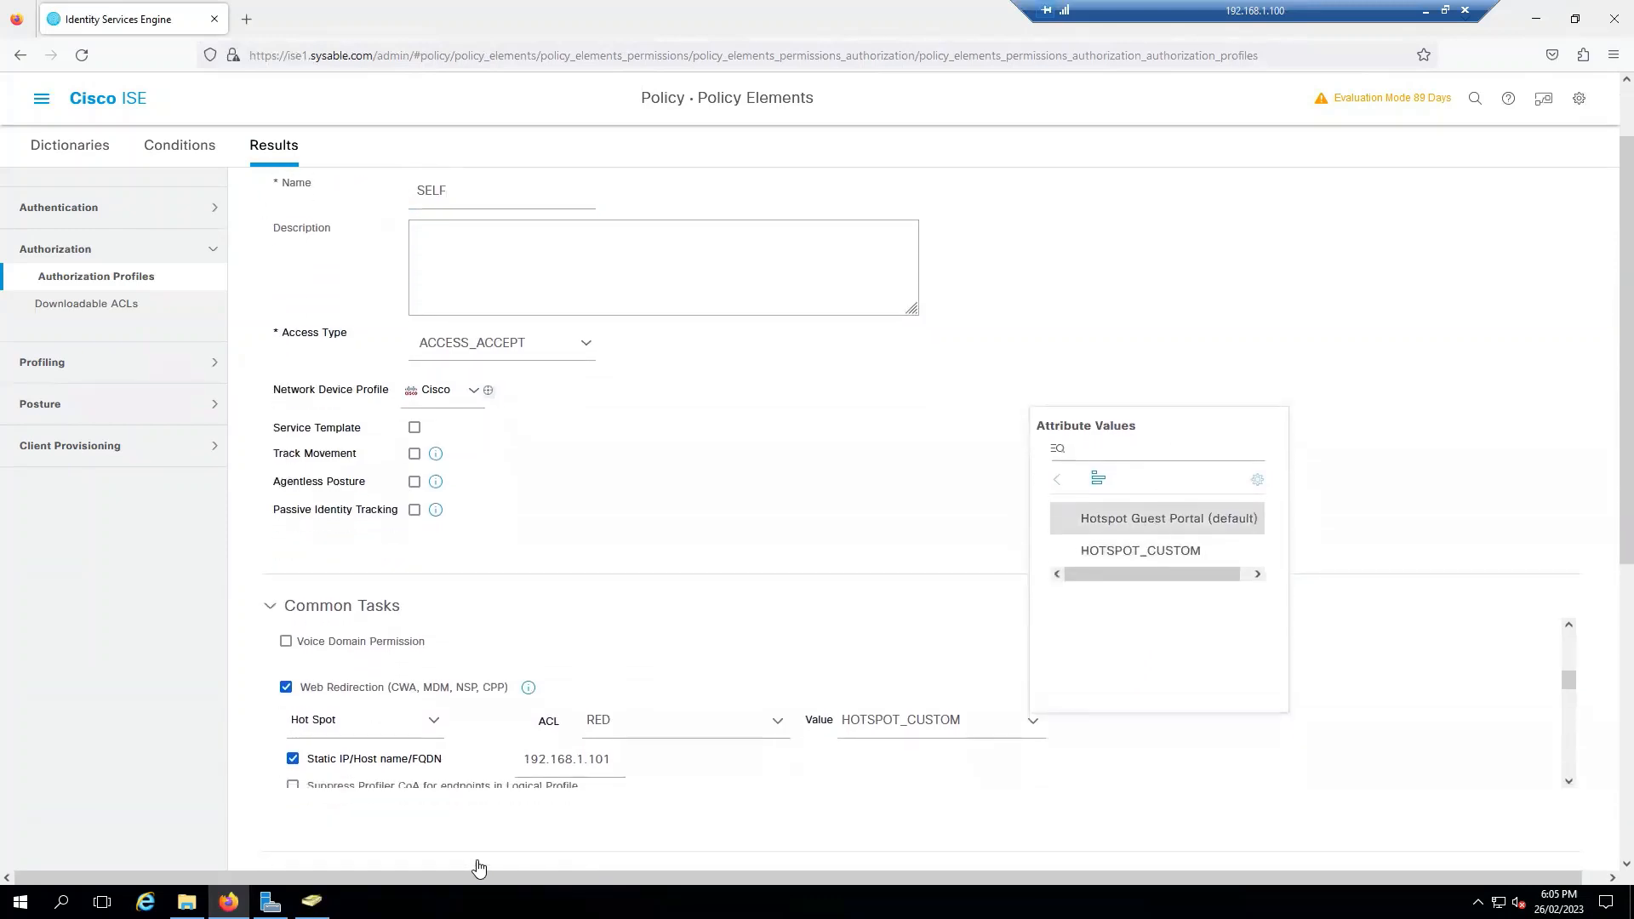
{"action": "left_click", "coordinate": [432, 726]}
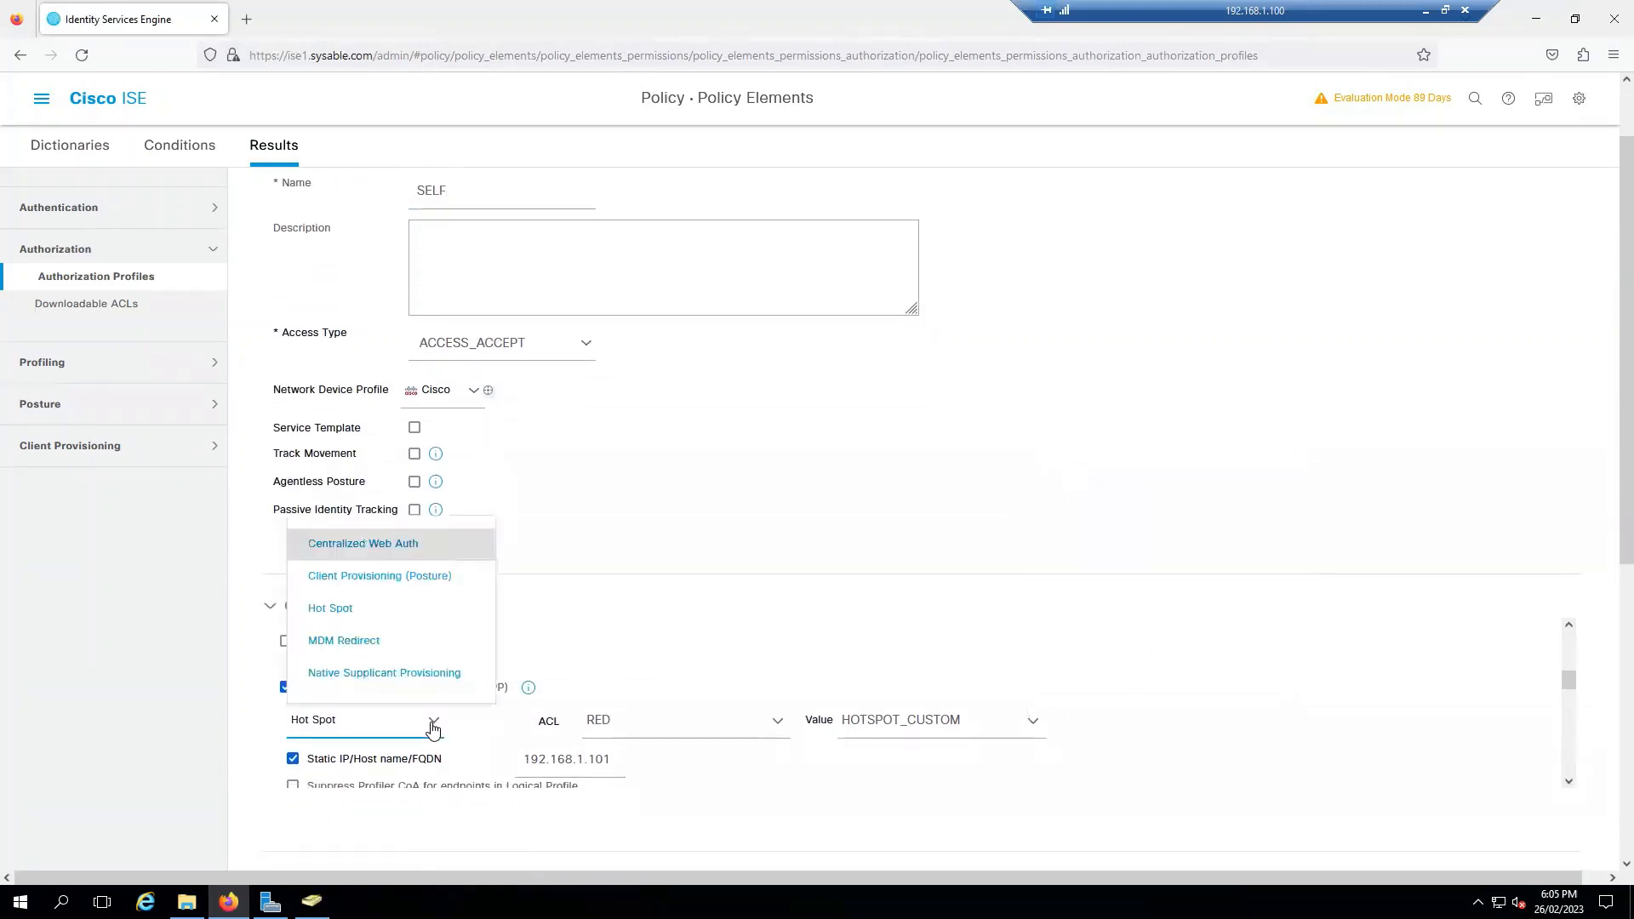
{"action": "left_click", "coordinate": [383, 554]}
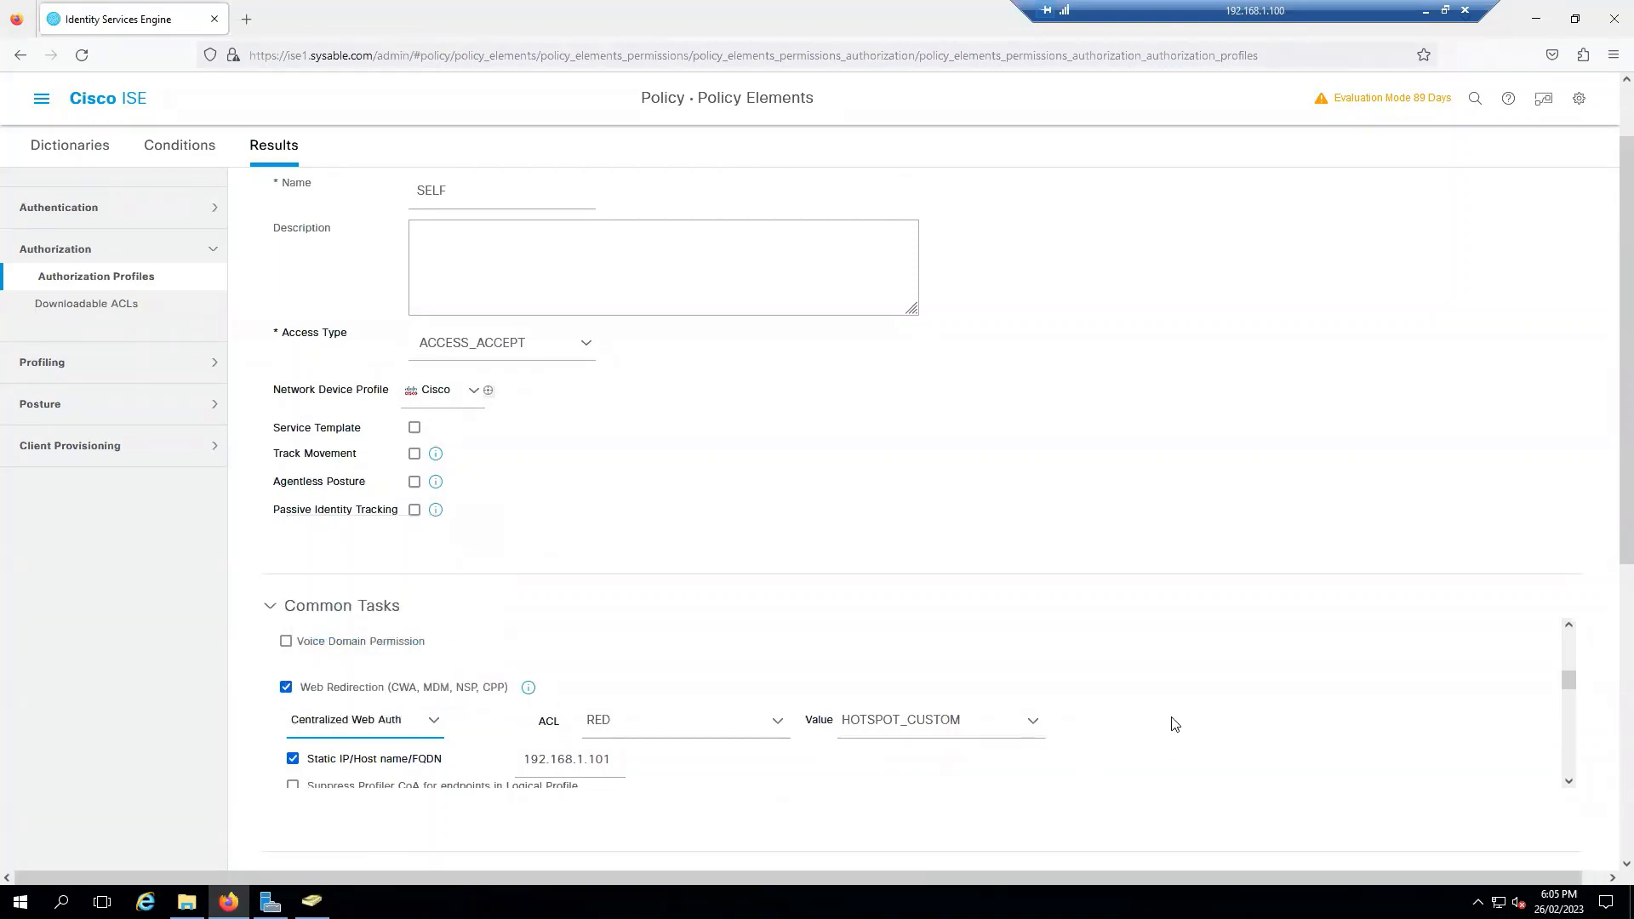
{"action": "left_click", "coordinate": [1035, 724]}
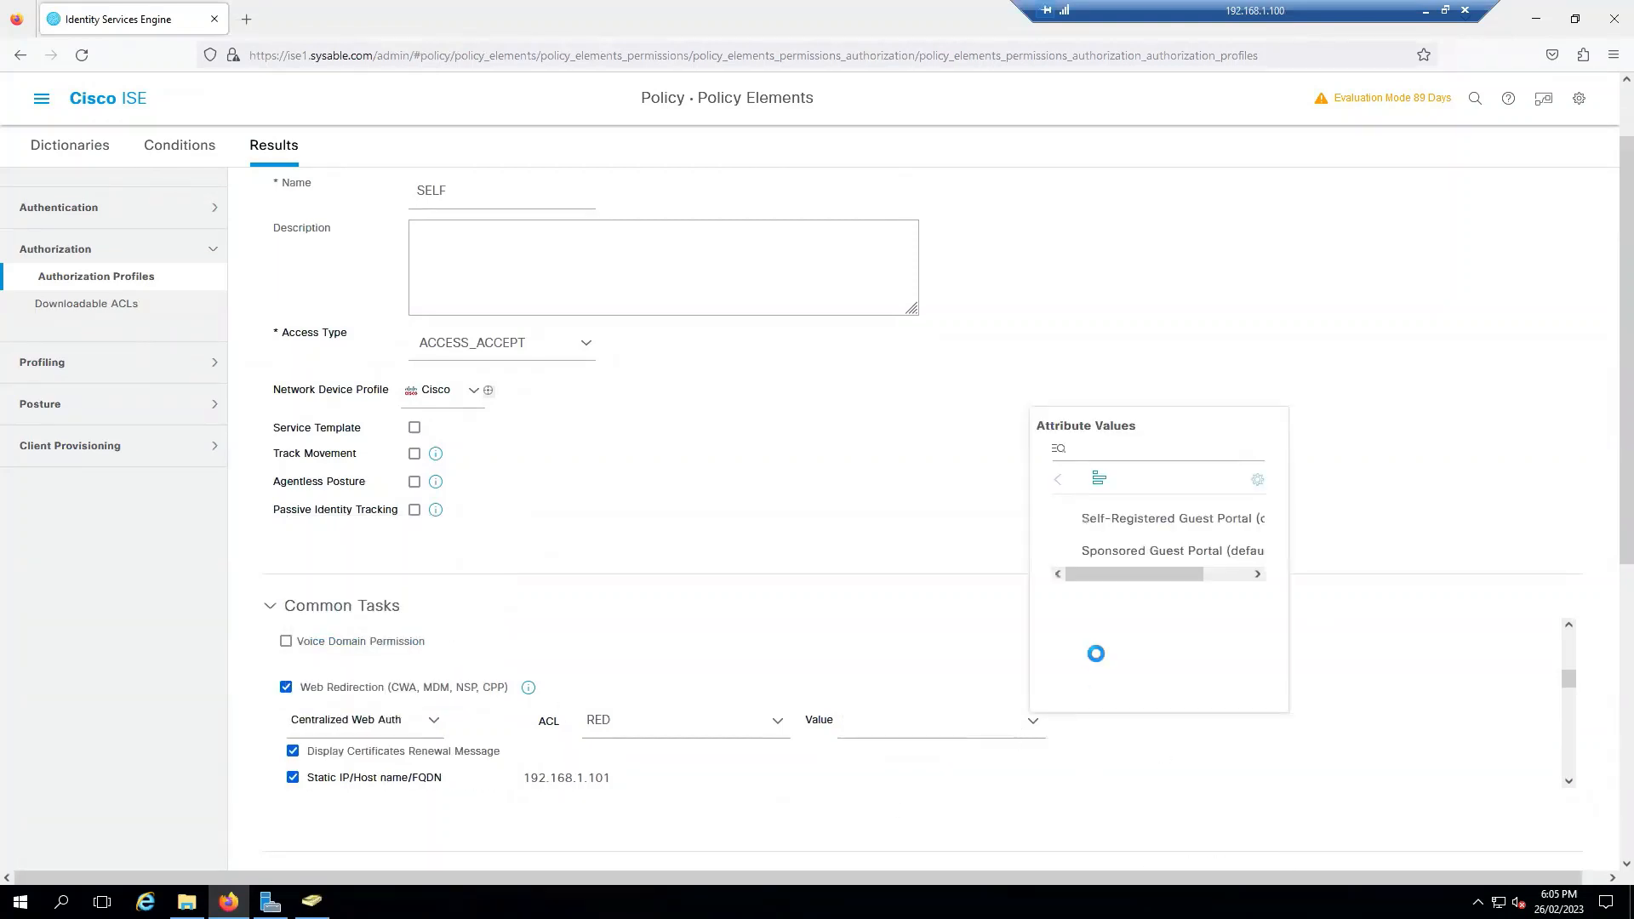
{"action": "left_click", "coordinate": [1168, 530]}
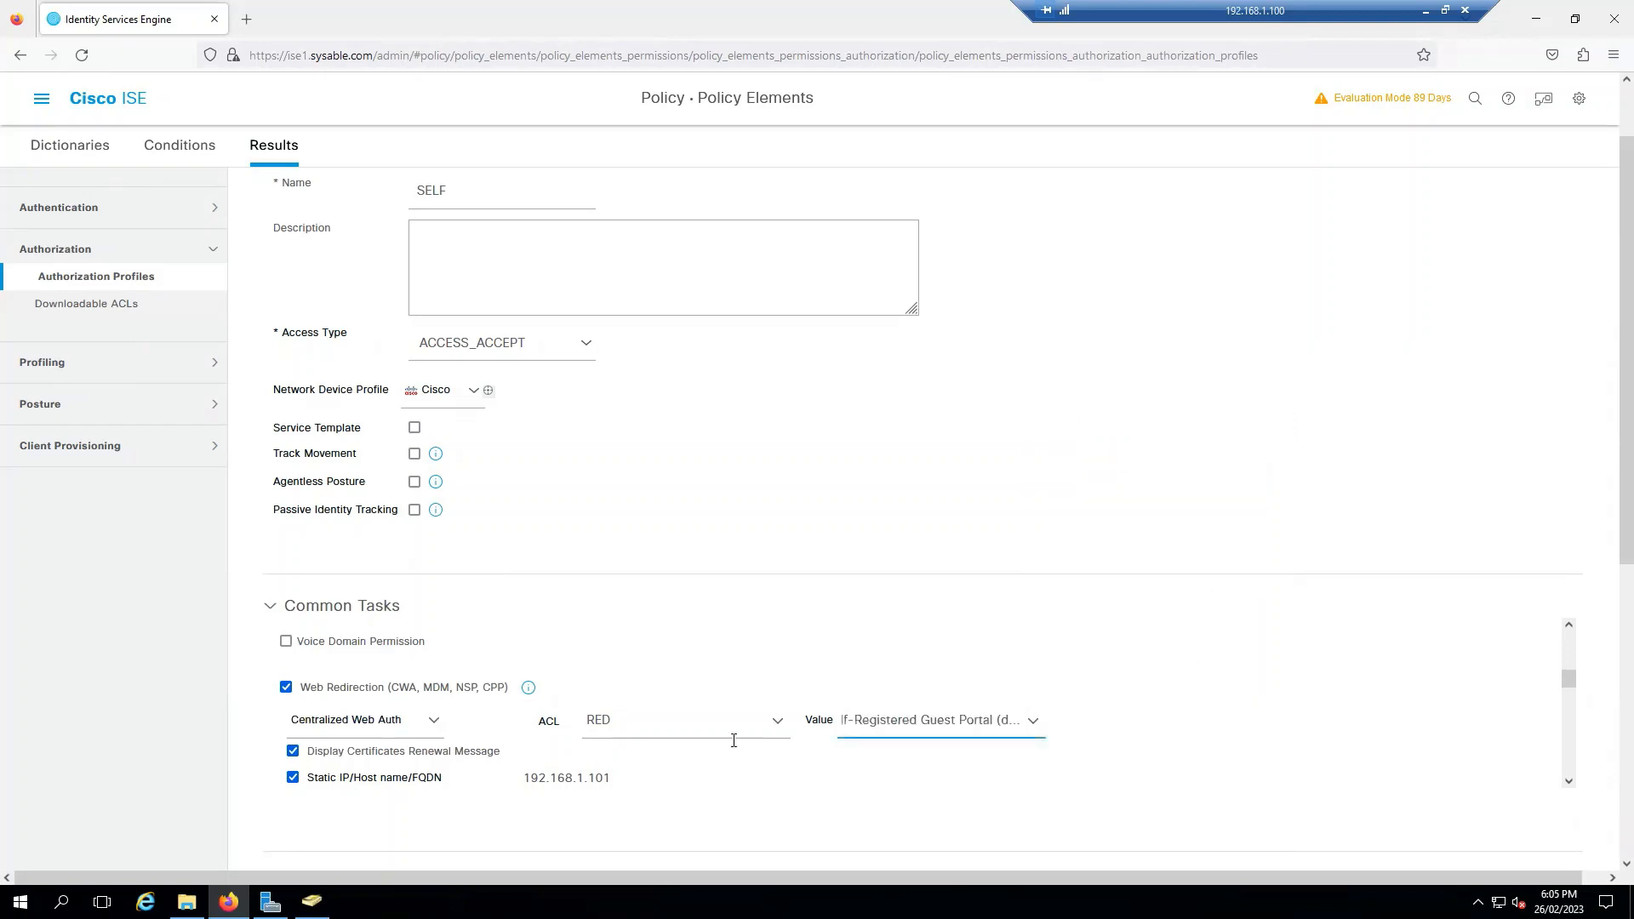
{"action": "scroll", "coordinate": [1269, 600], "scroll_direction": "down", "scroll_amount": 6}
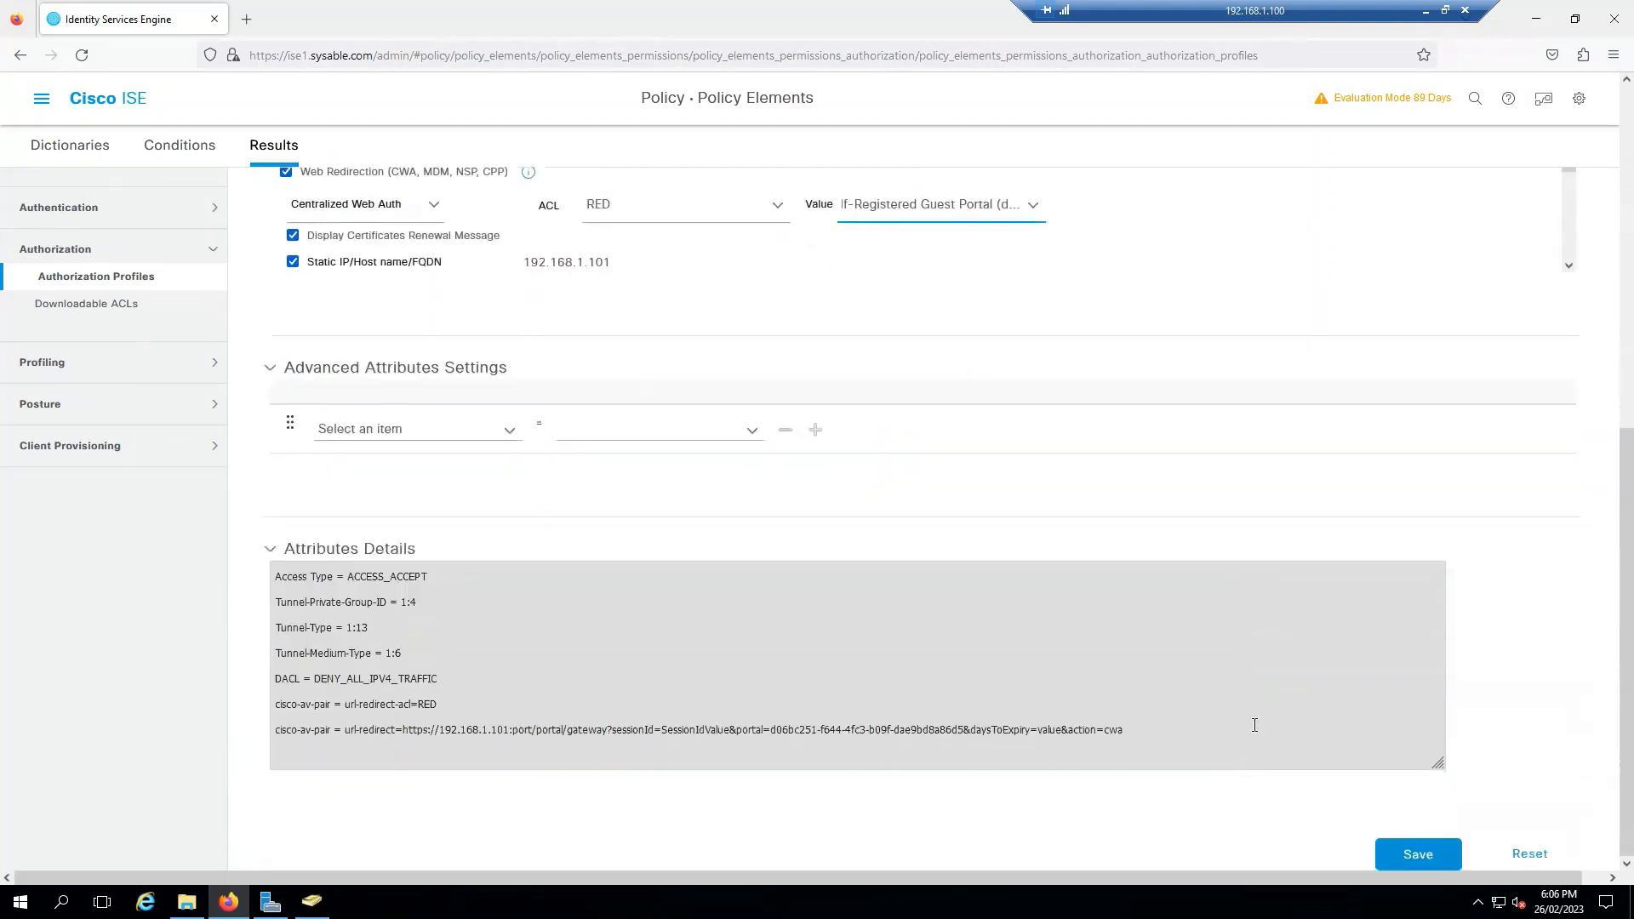
{"action": "left_click", "coordinate": [1403, 855]}
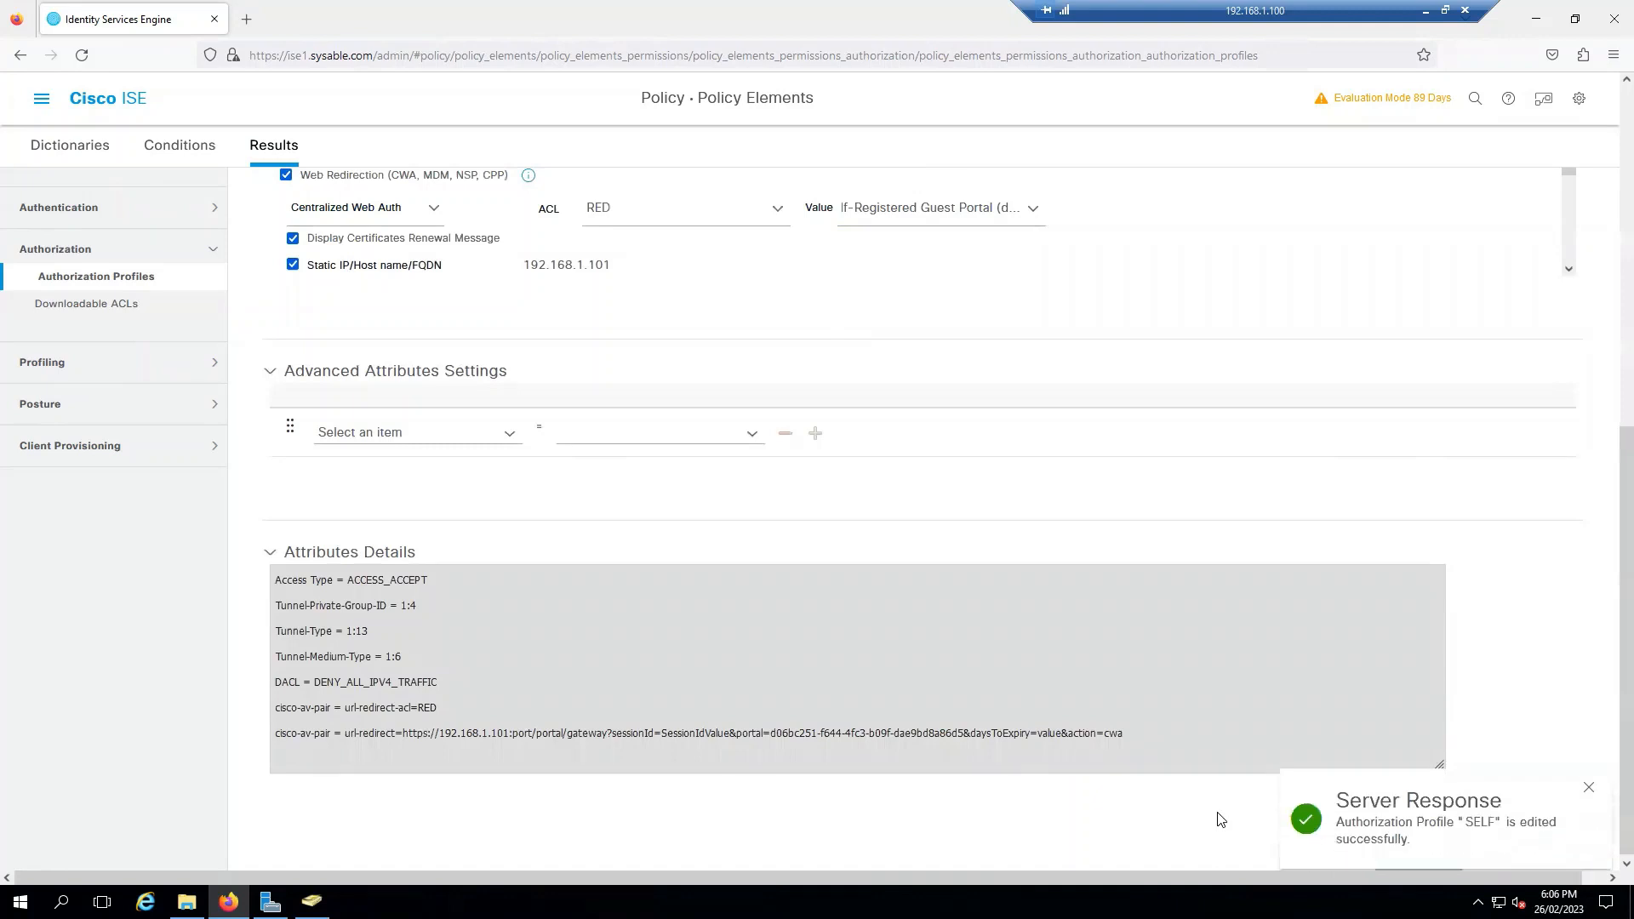
Step: Open the AUTH policy set, expand its rules and refresh the Guest Access hit count
{"action": "left_click", "coordinate": [41, 98]}
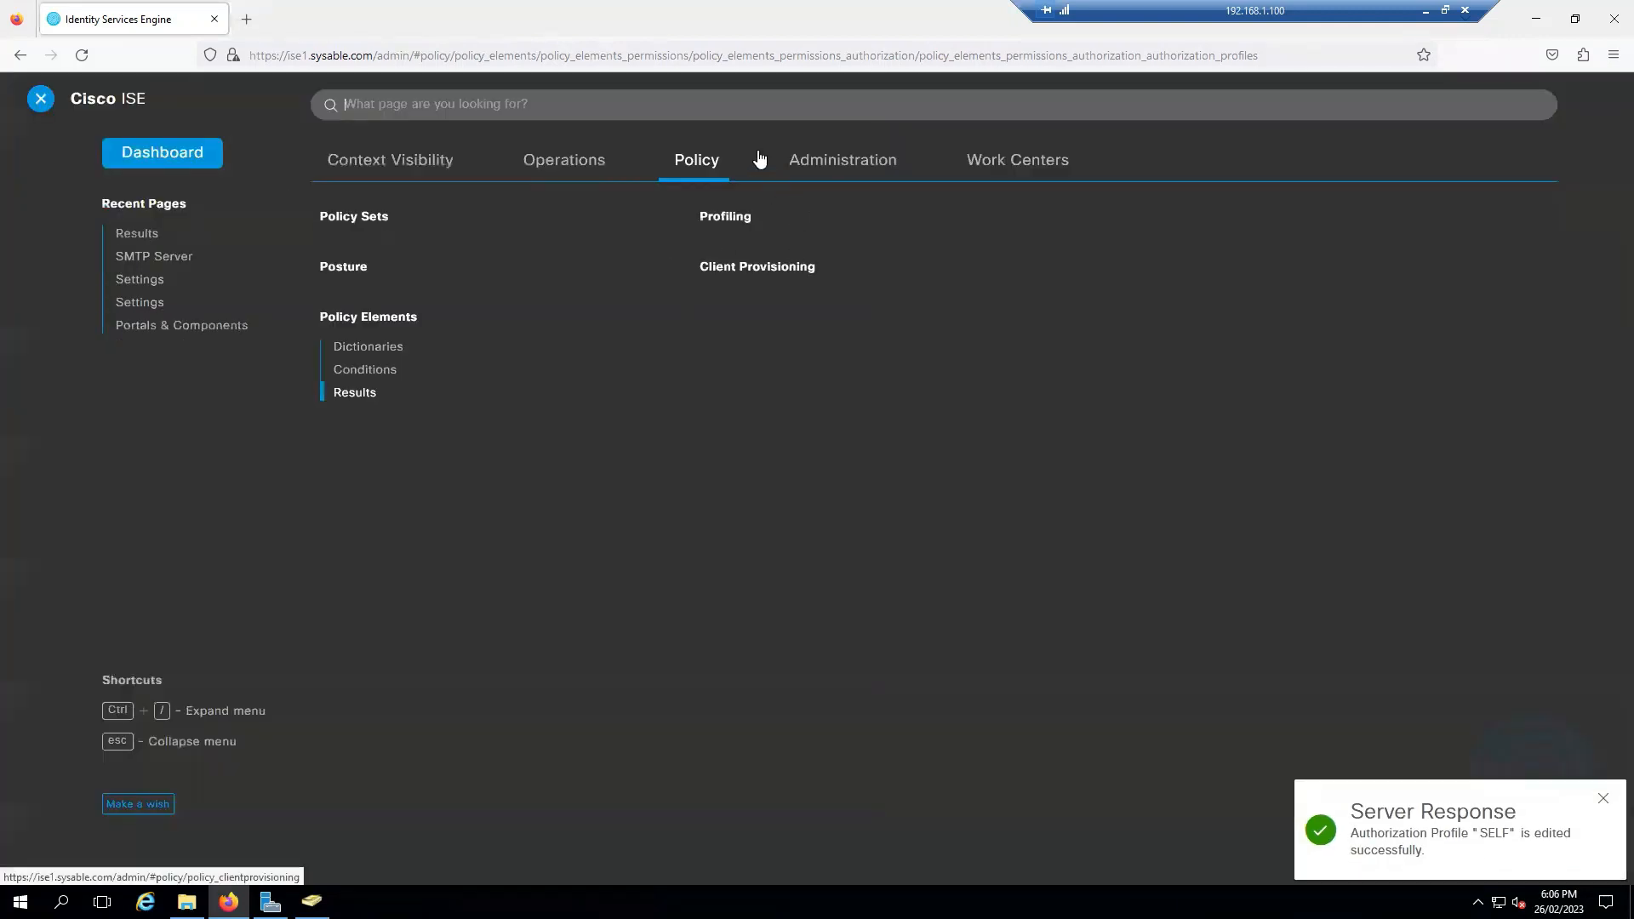
{"action": "left_click", "coordinate": [353, 223]}
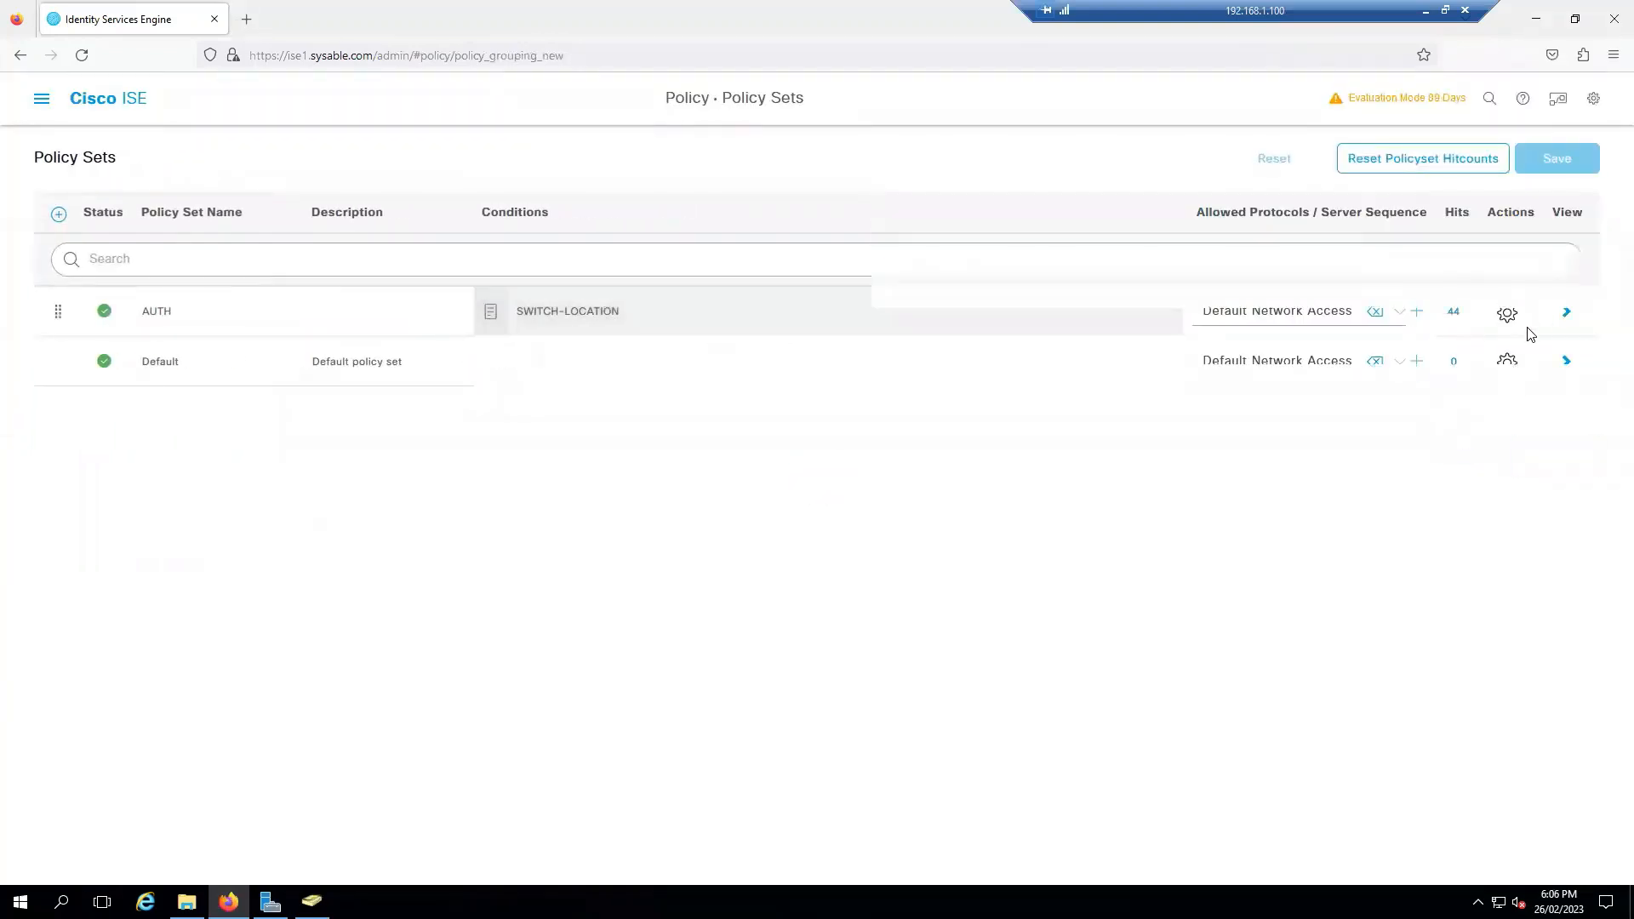
{"action": "left_click", "coordinate": [1566, 311]}
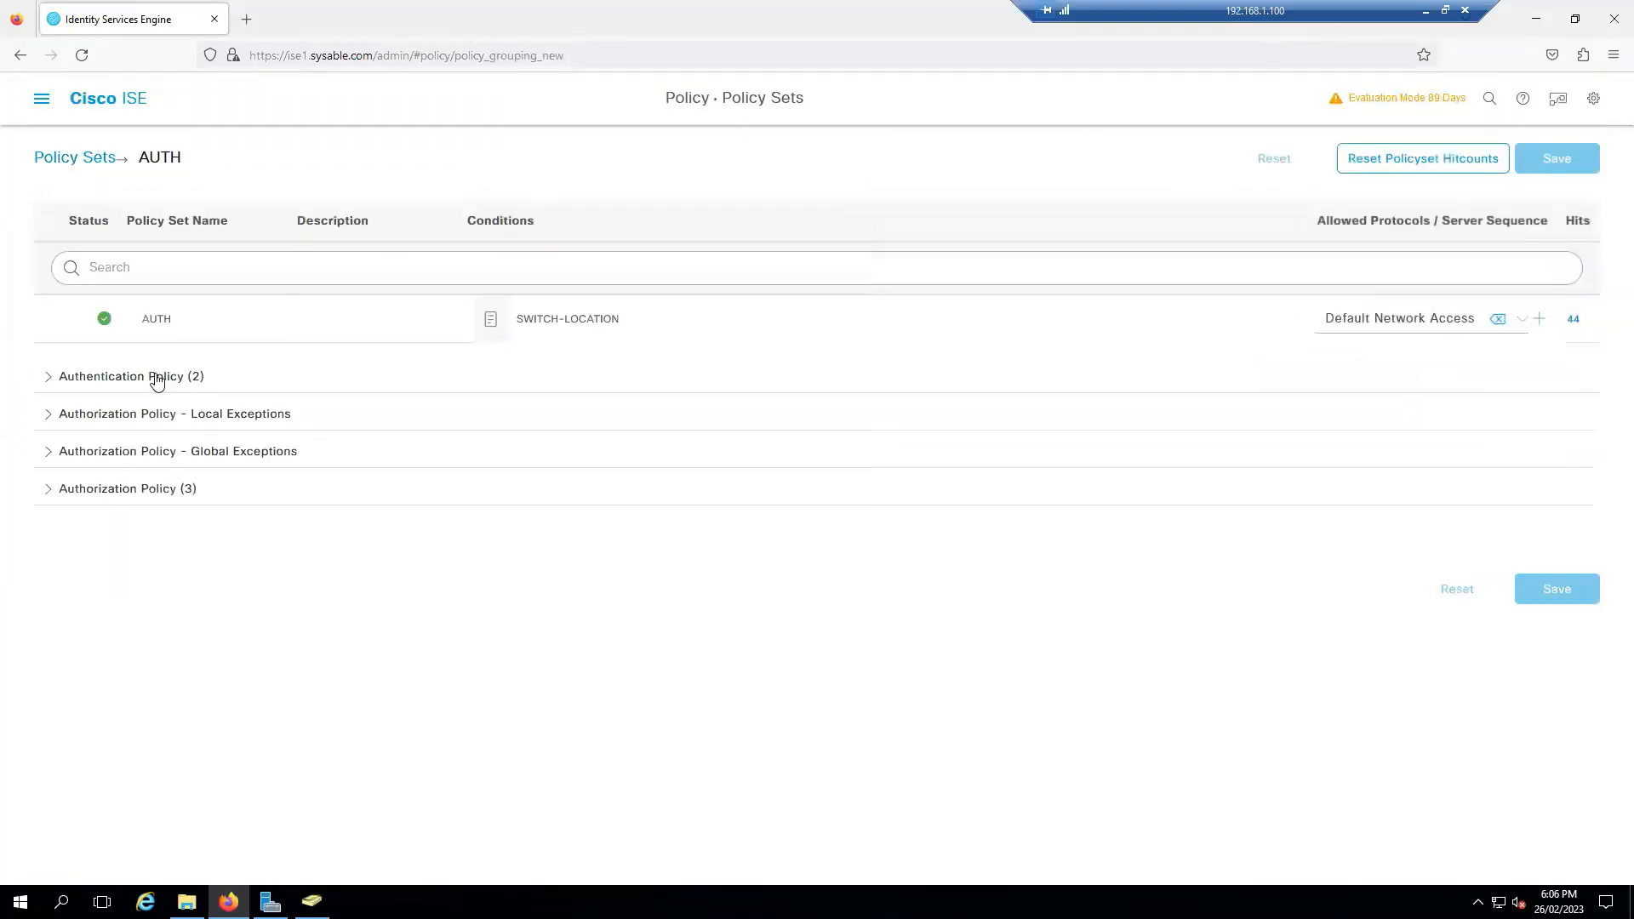
{"action": "left_click", "coordinate": [153, 376]}
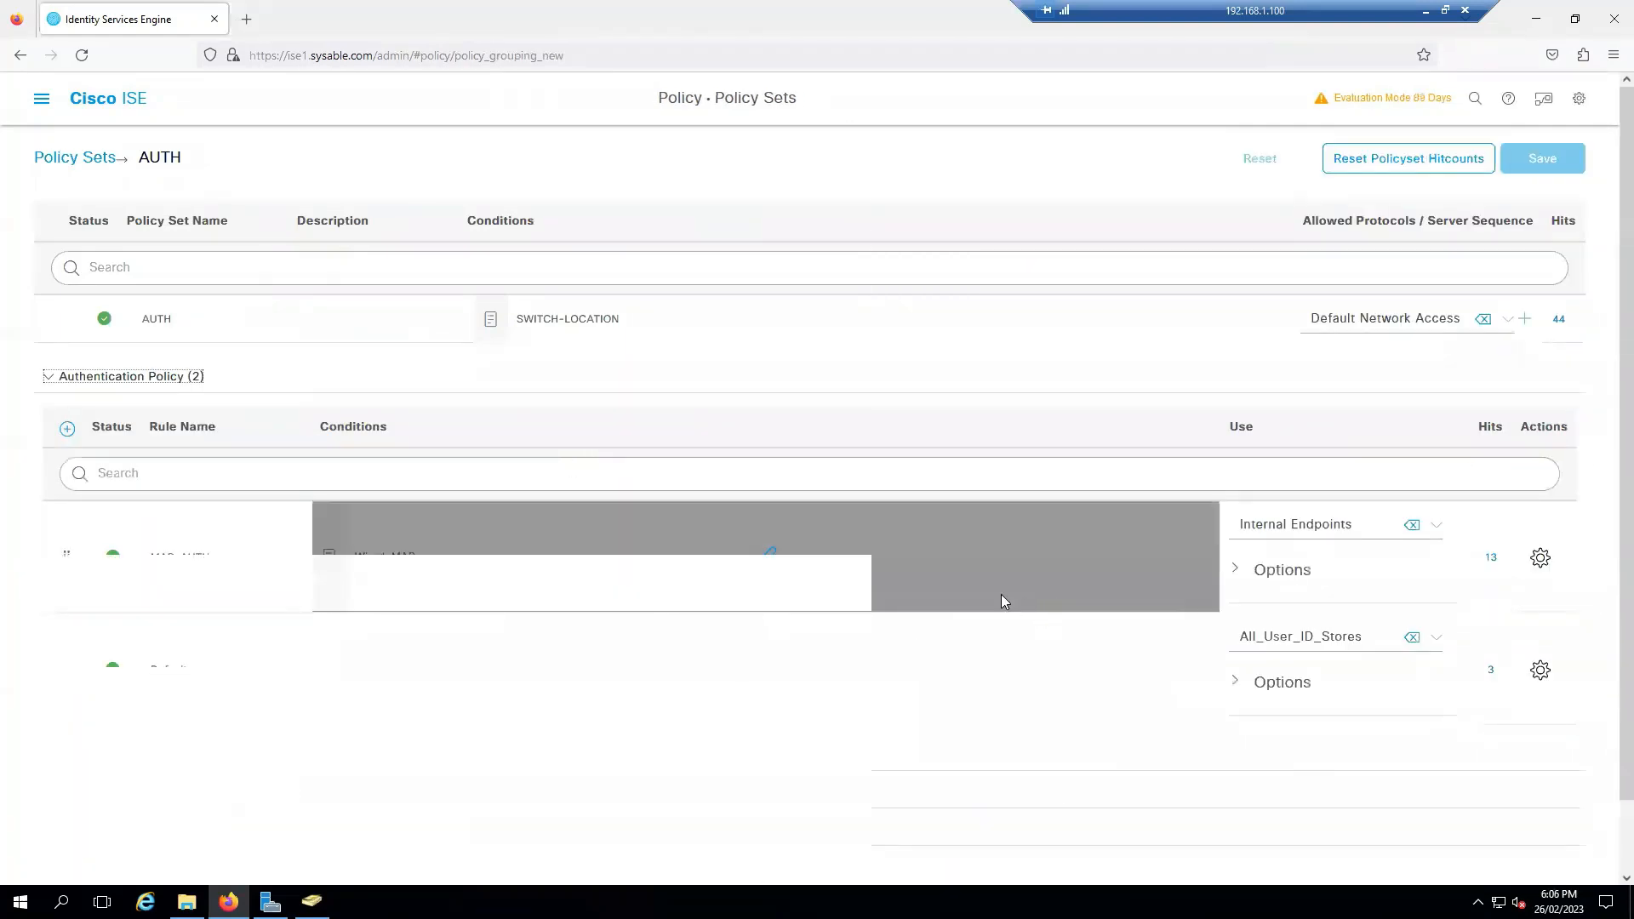
{"action": "scroll", "coordinate": [1001, 601], "scroll_direction": "down", "scroll_amount": 1}
{"action": "left_click", "coordinate": [162, 754]}
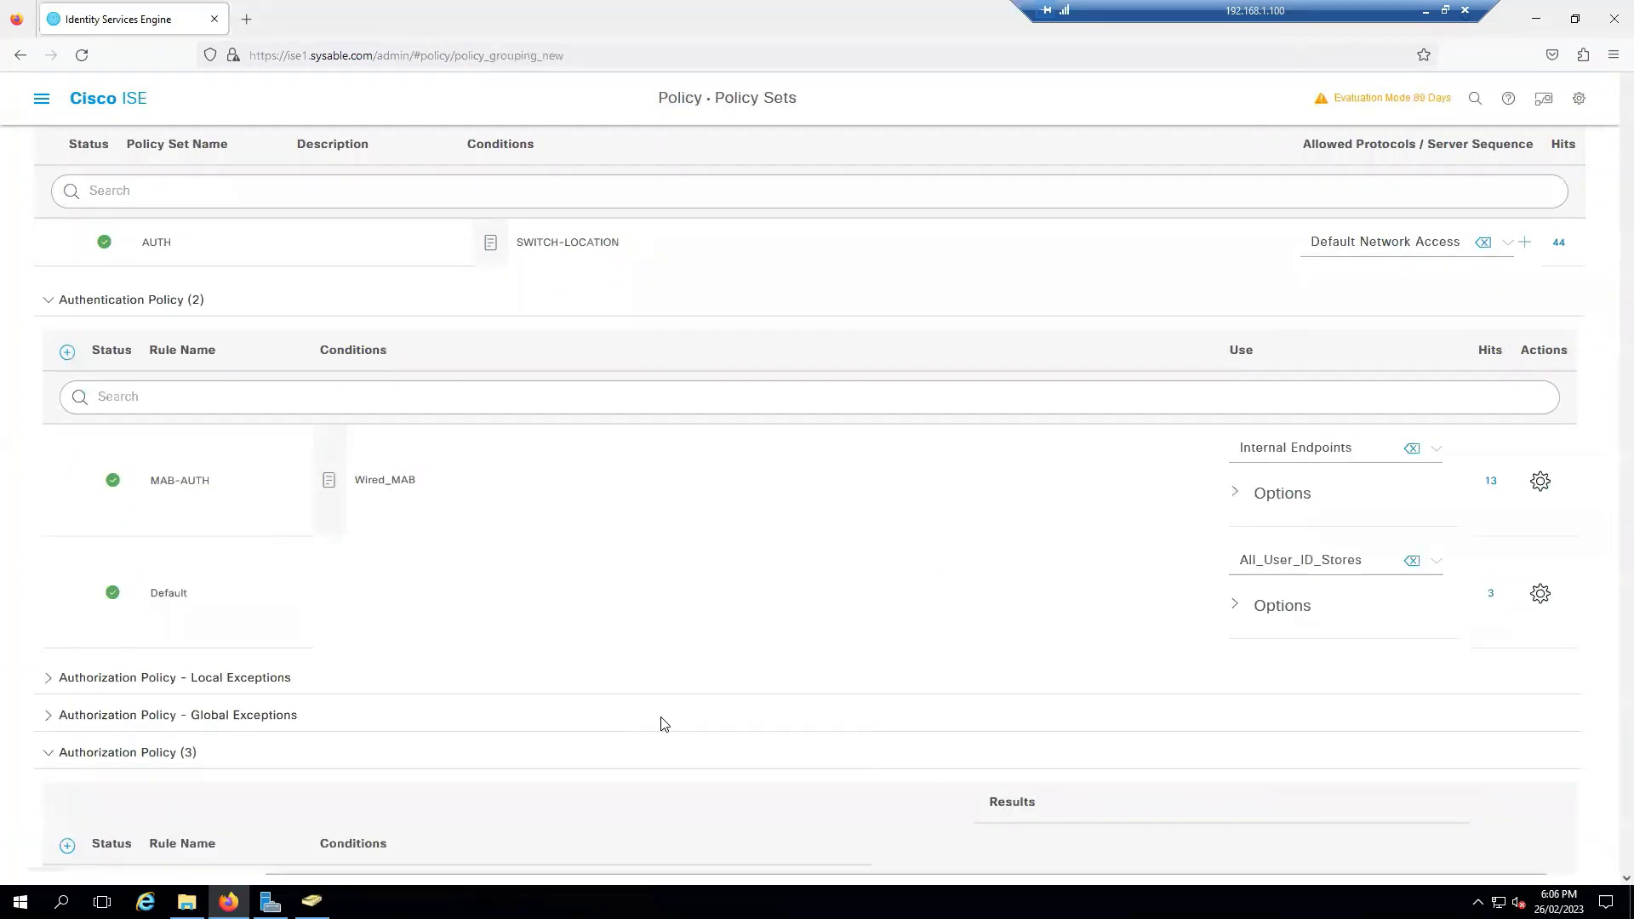
{"action": "scroll", "coordinate": [886, 686], "scroll_direction": "down", "scroll_amount": 4}
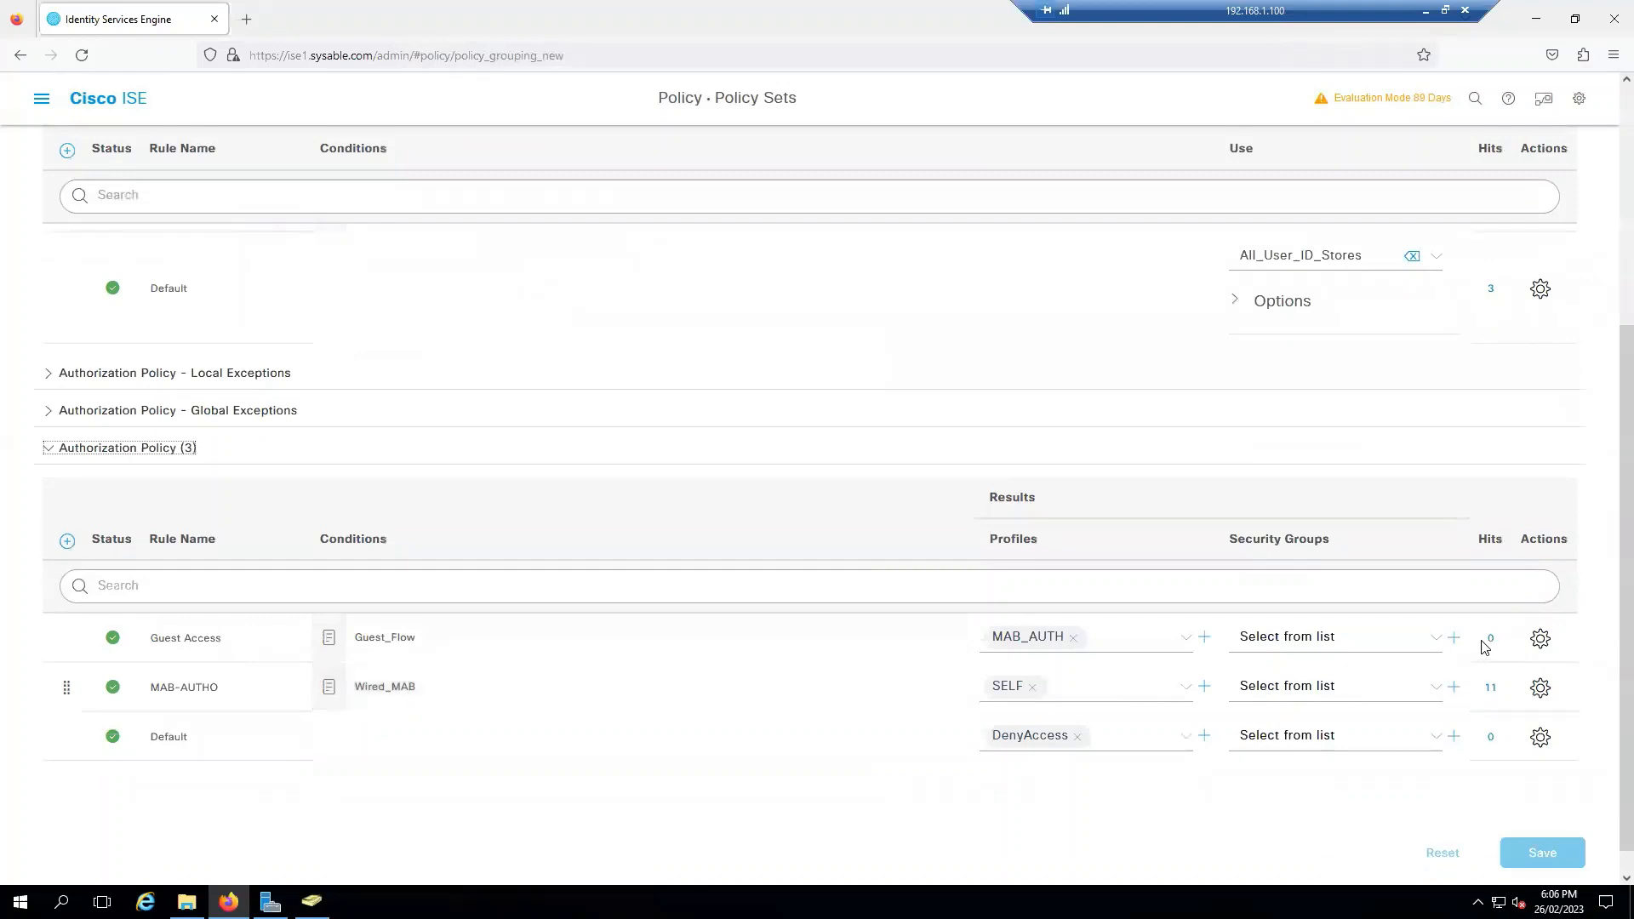
{"action": "left_click", "coordinate": [1490, 639]}
{"action": "left_click", "coordinate": [1487, 716]}
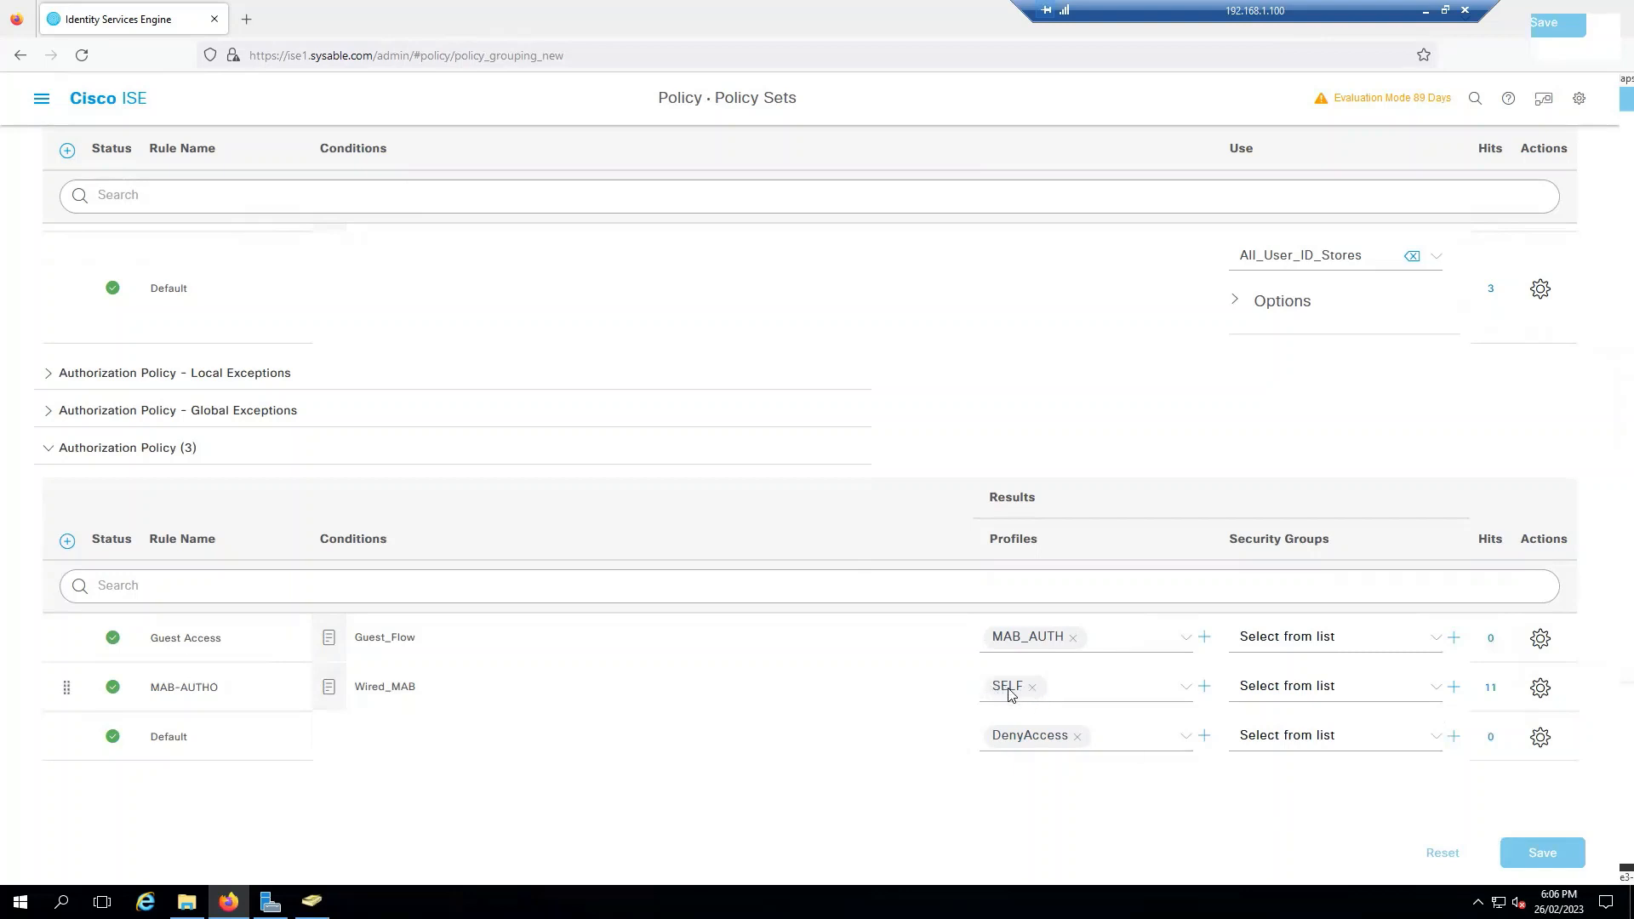
Step: Delete the Guest Access authorization rule, confirm, and save the AUTH policy set
{"action": "left_click", "coordinate": [1541, 639]}
{"action": "left_click", "coordinate": [1459, 849]}
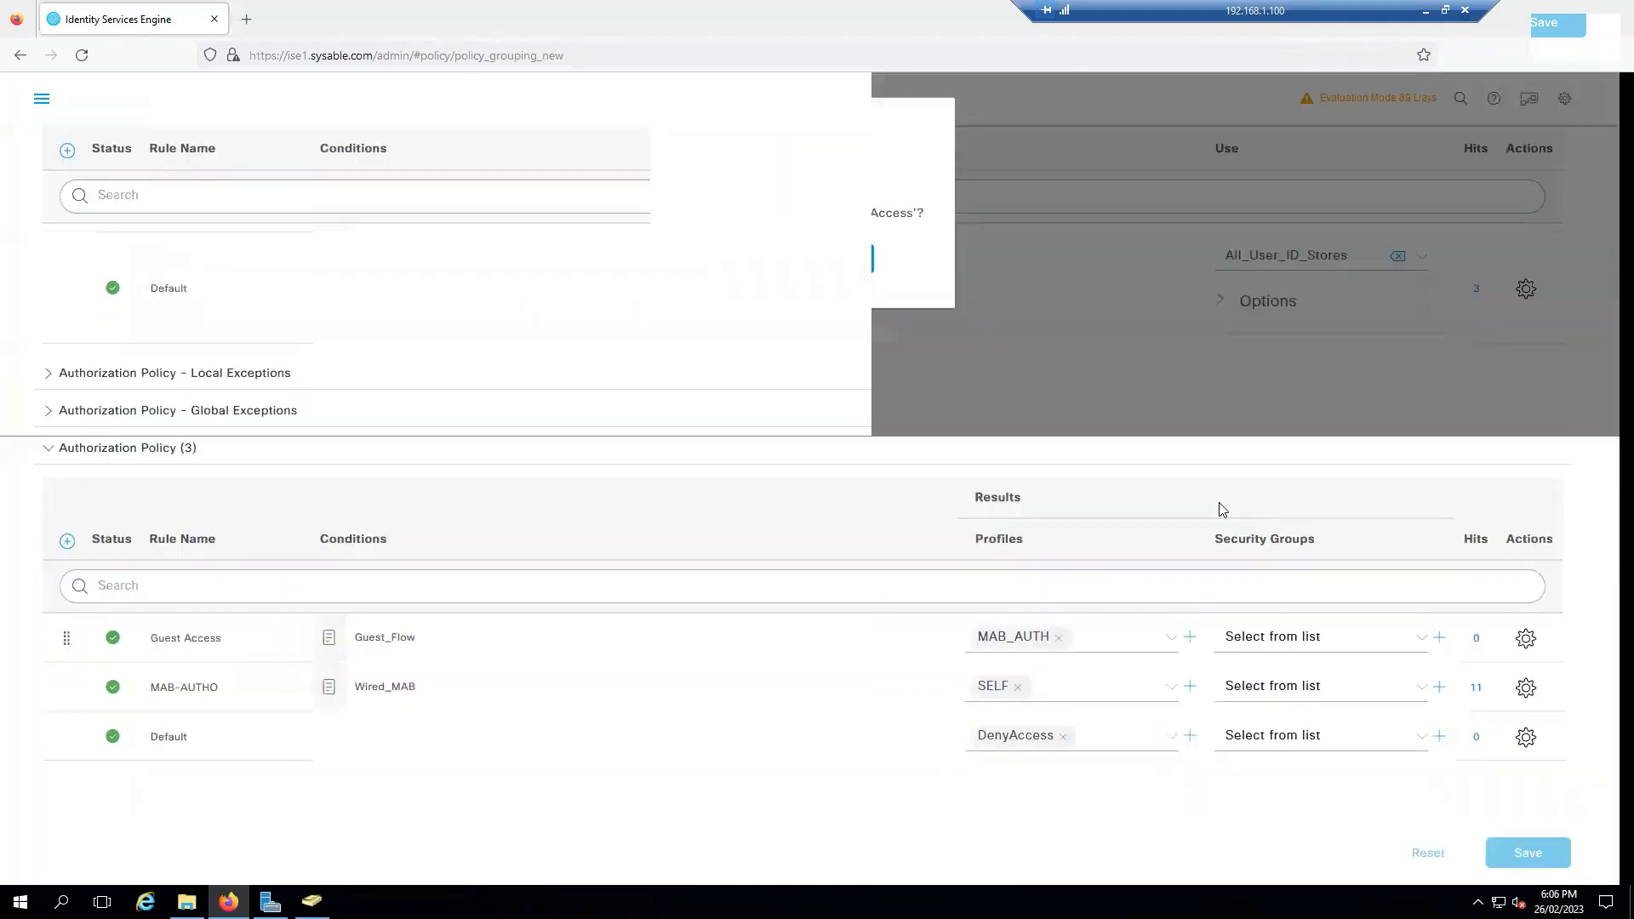
{"action": "left_click", "coordinate": [859, 259]}
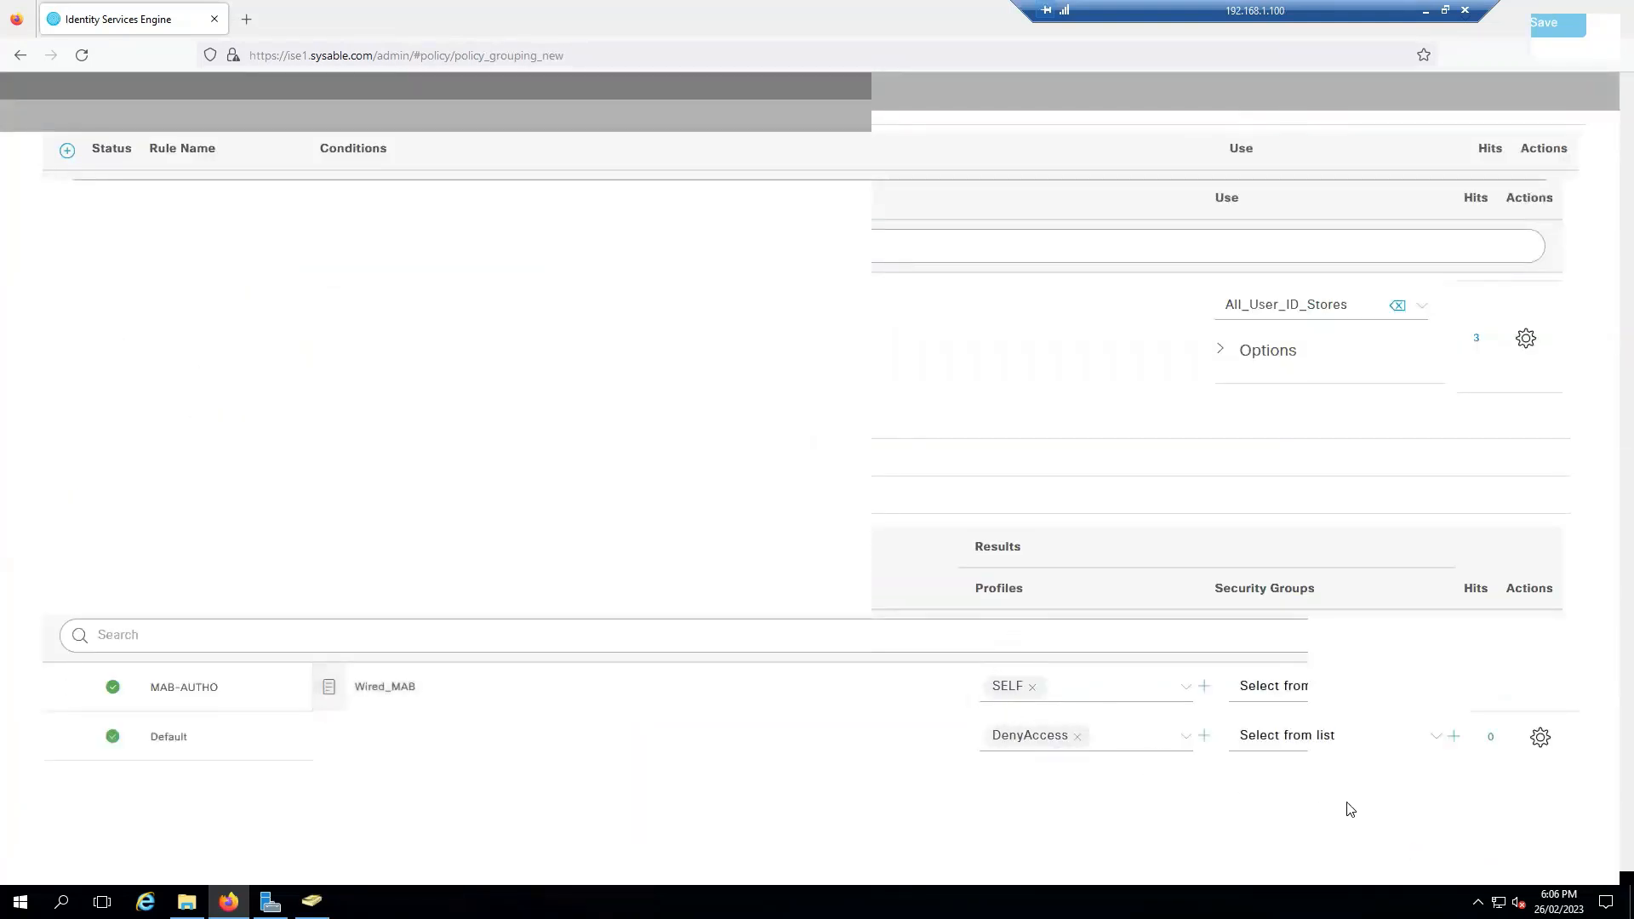
{"action": "scroll", "coordinate": [1470, 624], "scroll_direction": "up", "scroll_amount": 5}
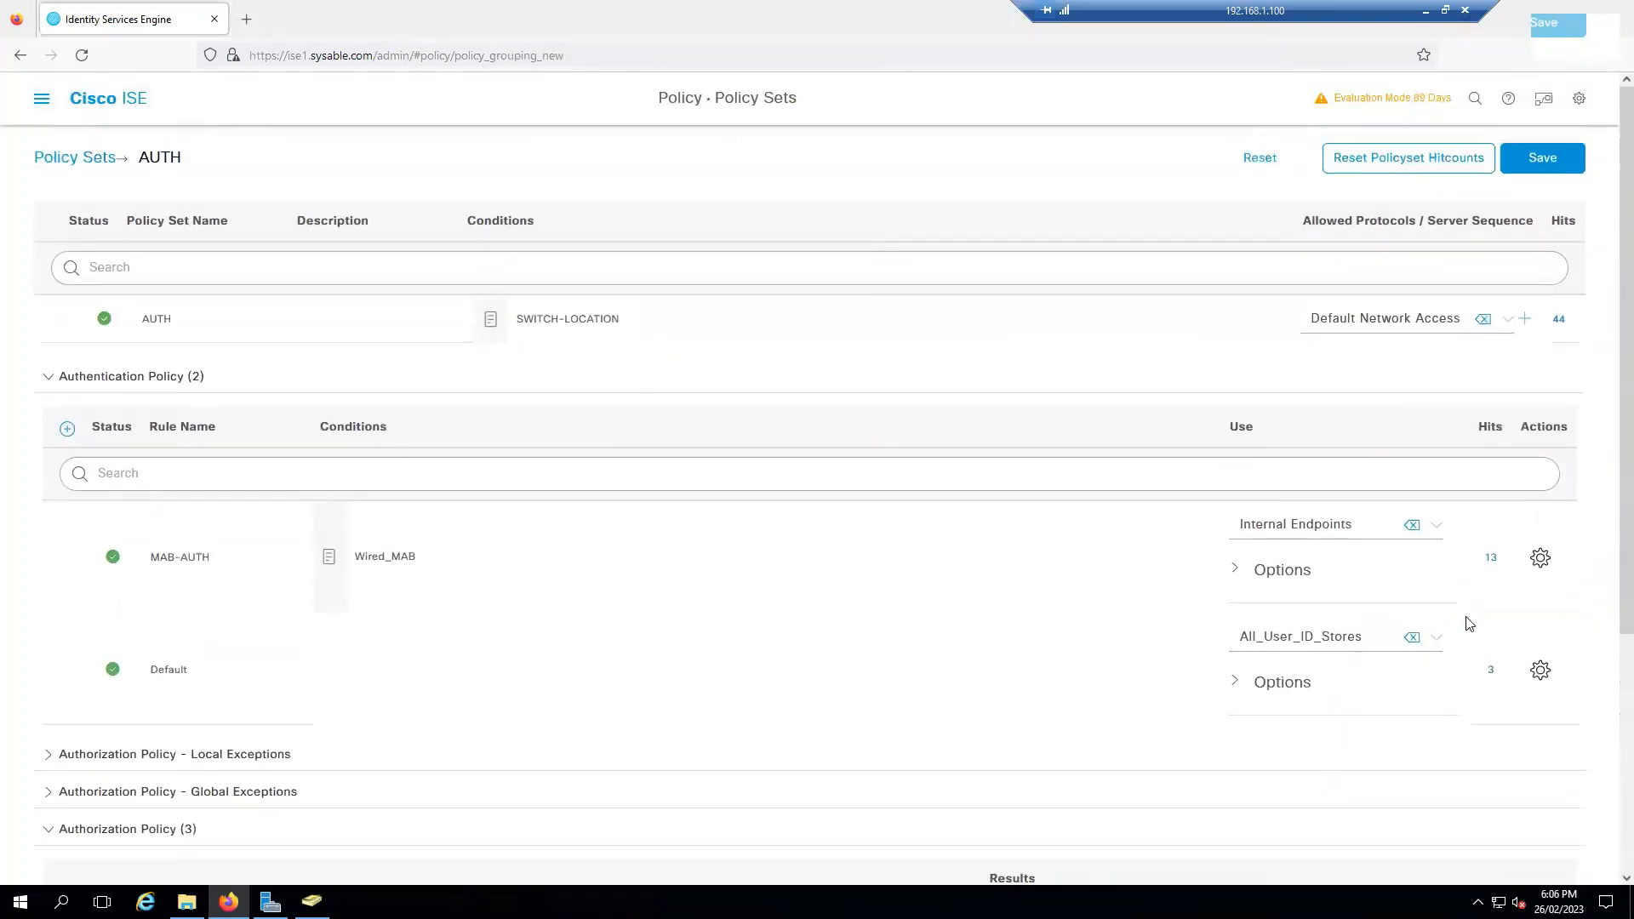
{"action": "left_click", "coordinate": [1541, 162]}
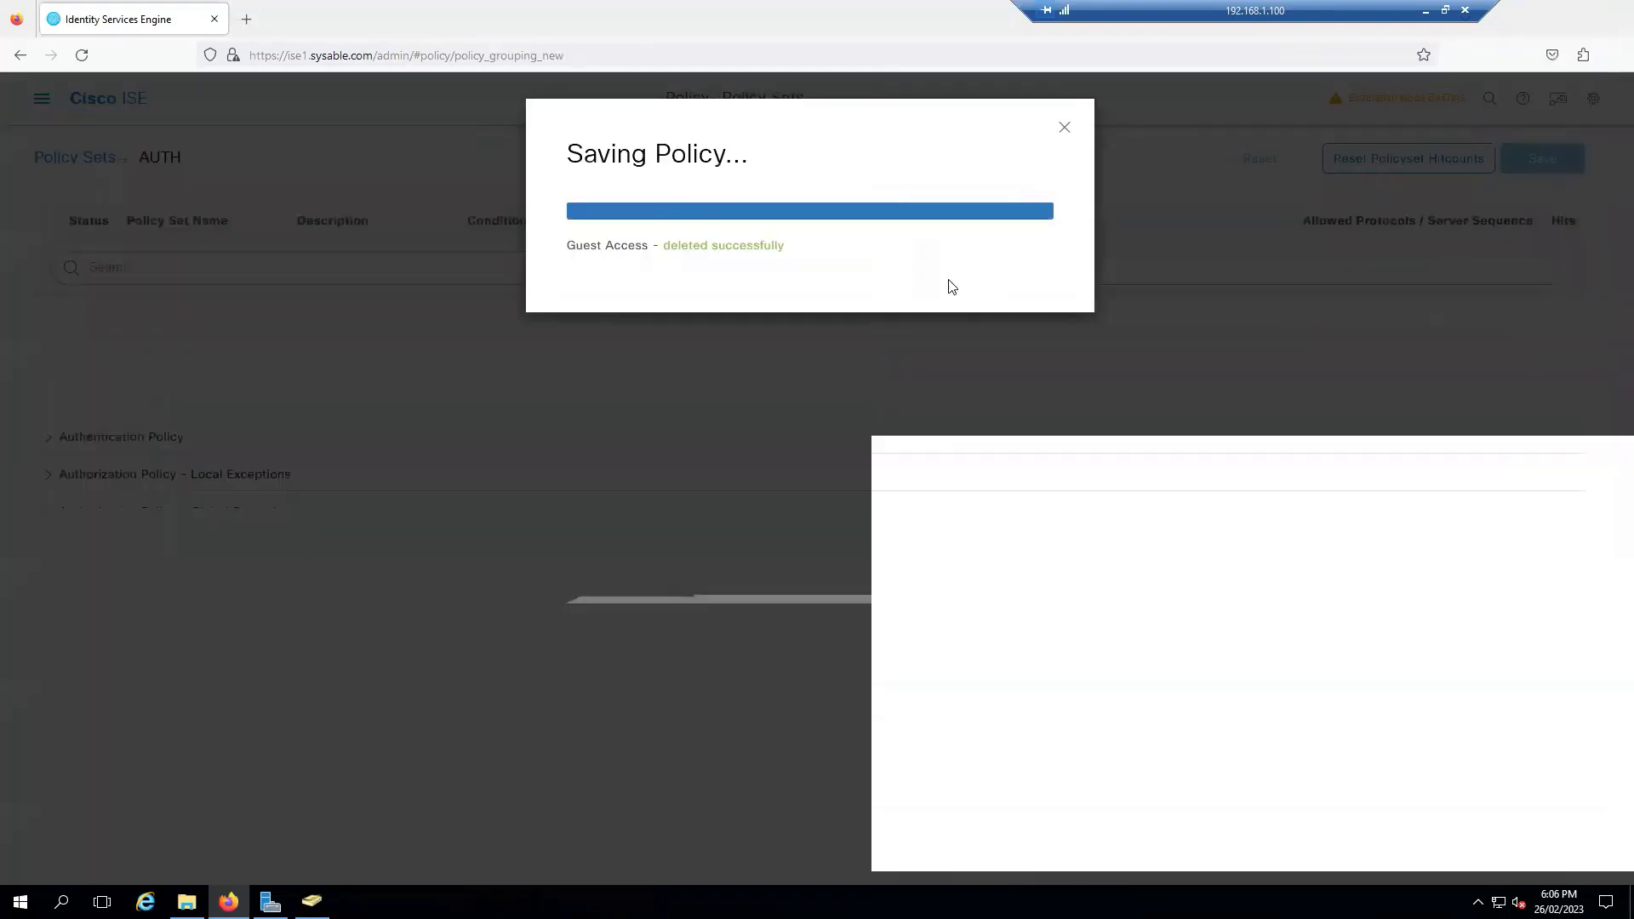
Step: Close the guest browser, disable Ethernet 2, and return to the SW-1 terminal
{"action": "left_click", "coordinate": [1057, 128]}
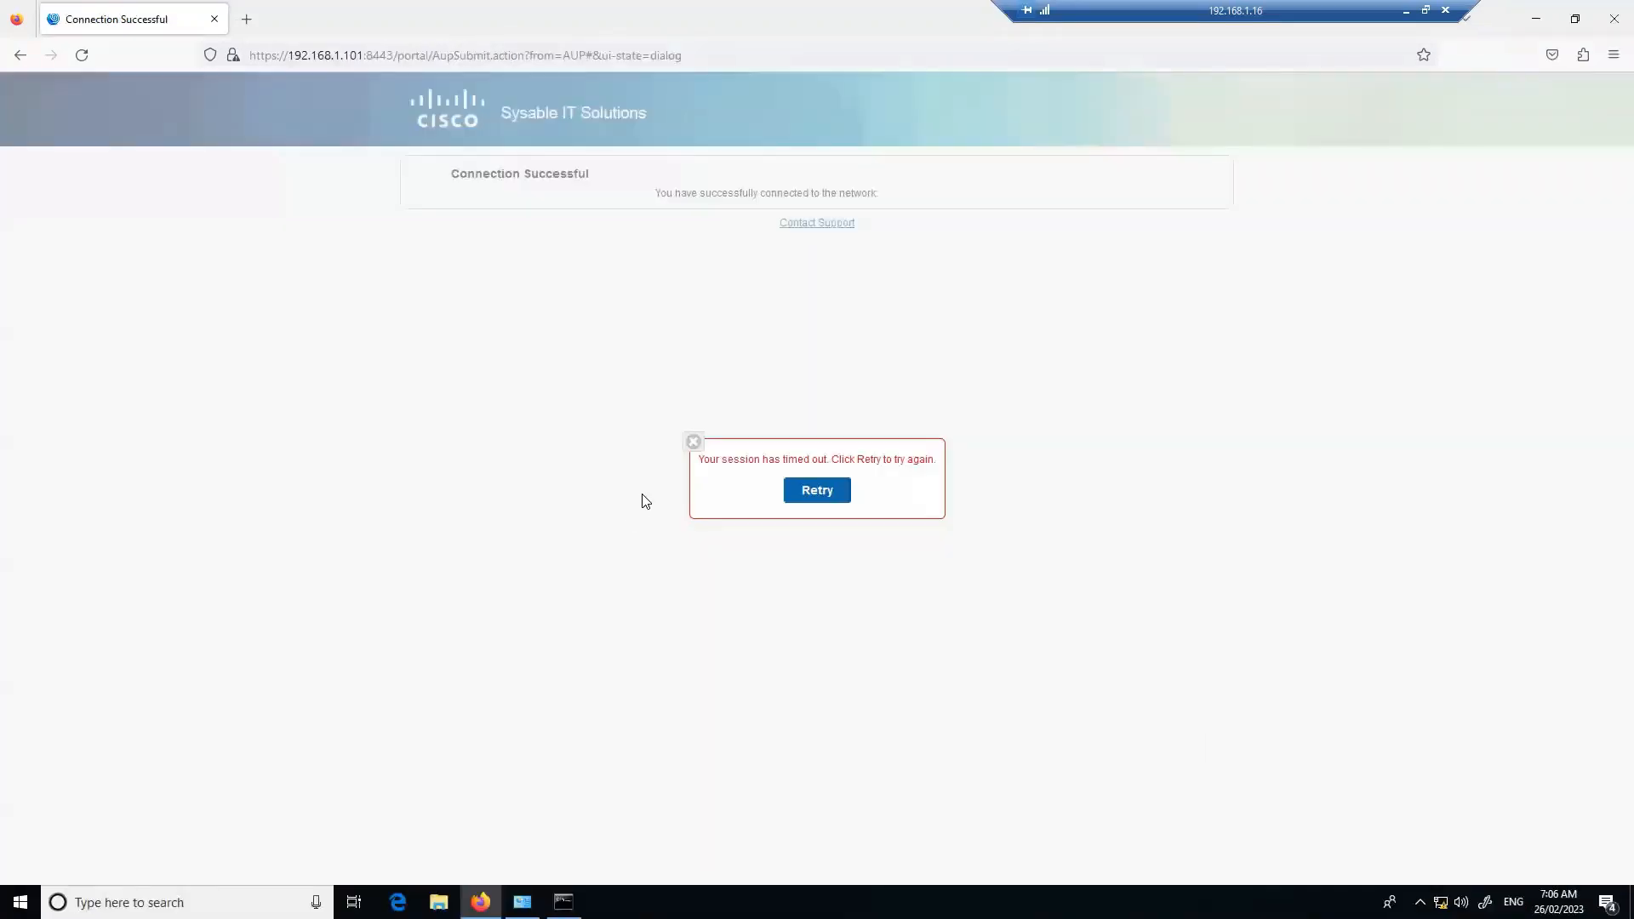
{"action": "left_click", "coordinate": [1615, 18]}
{"action": "right_click", "coordinate": [313, 201]}
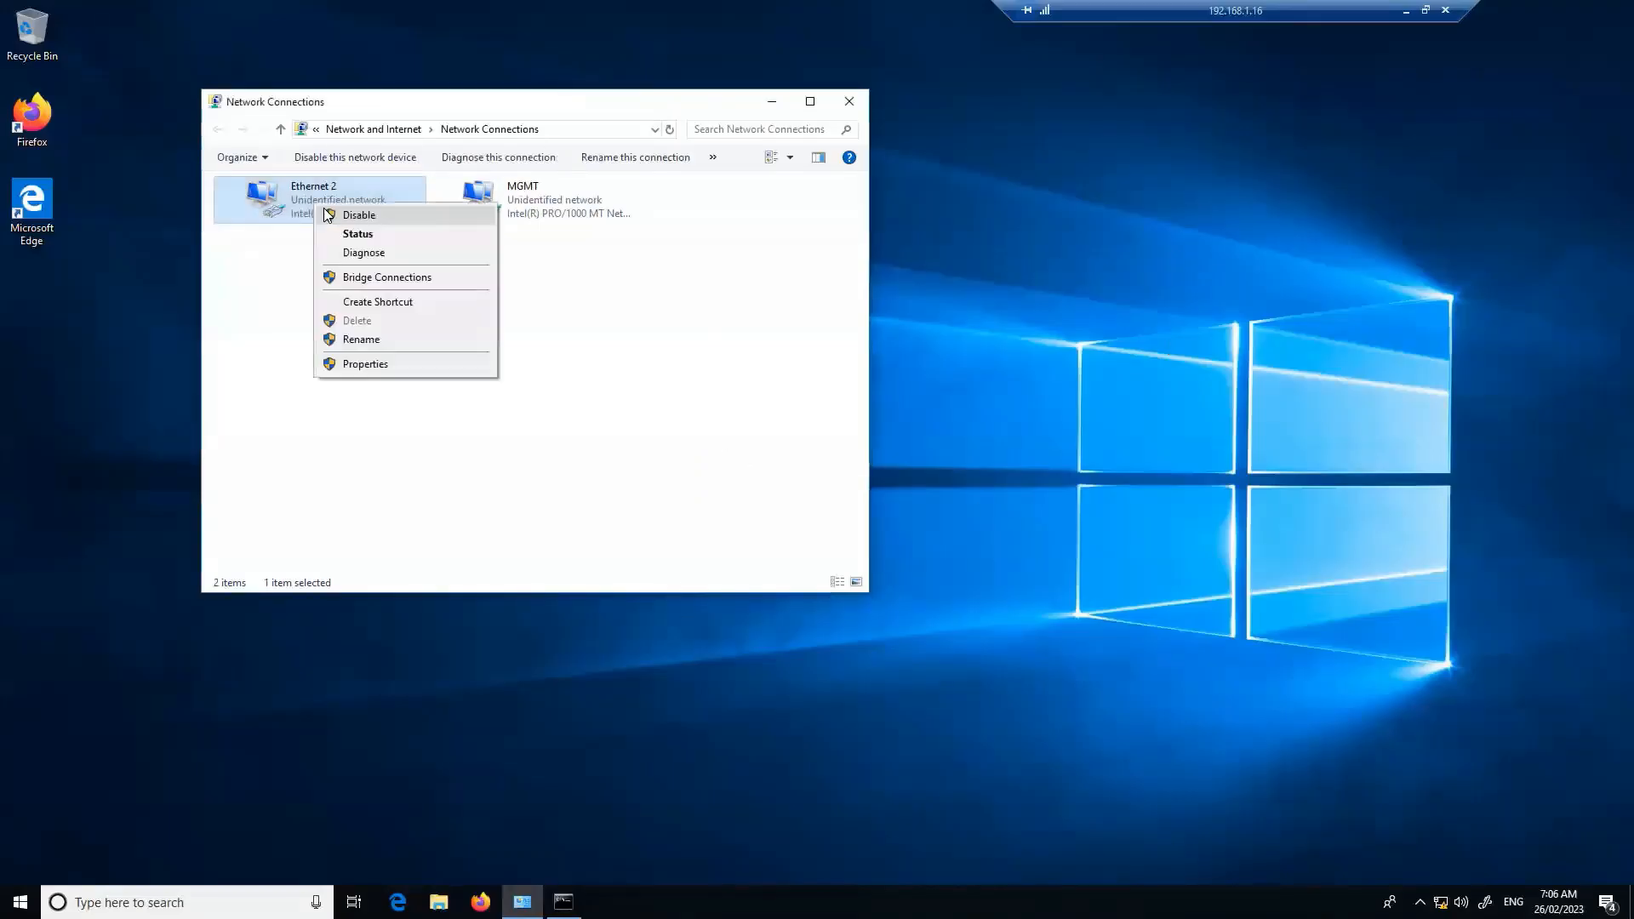
{"action": "left_click", "coordinate": [344, 216]}
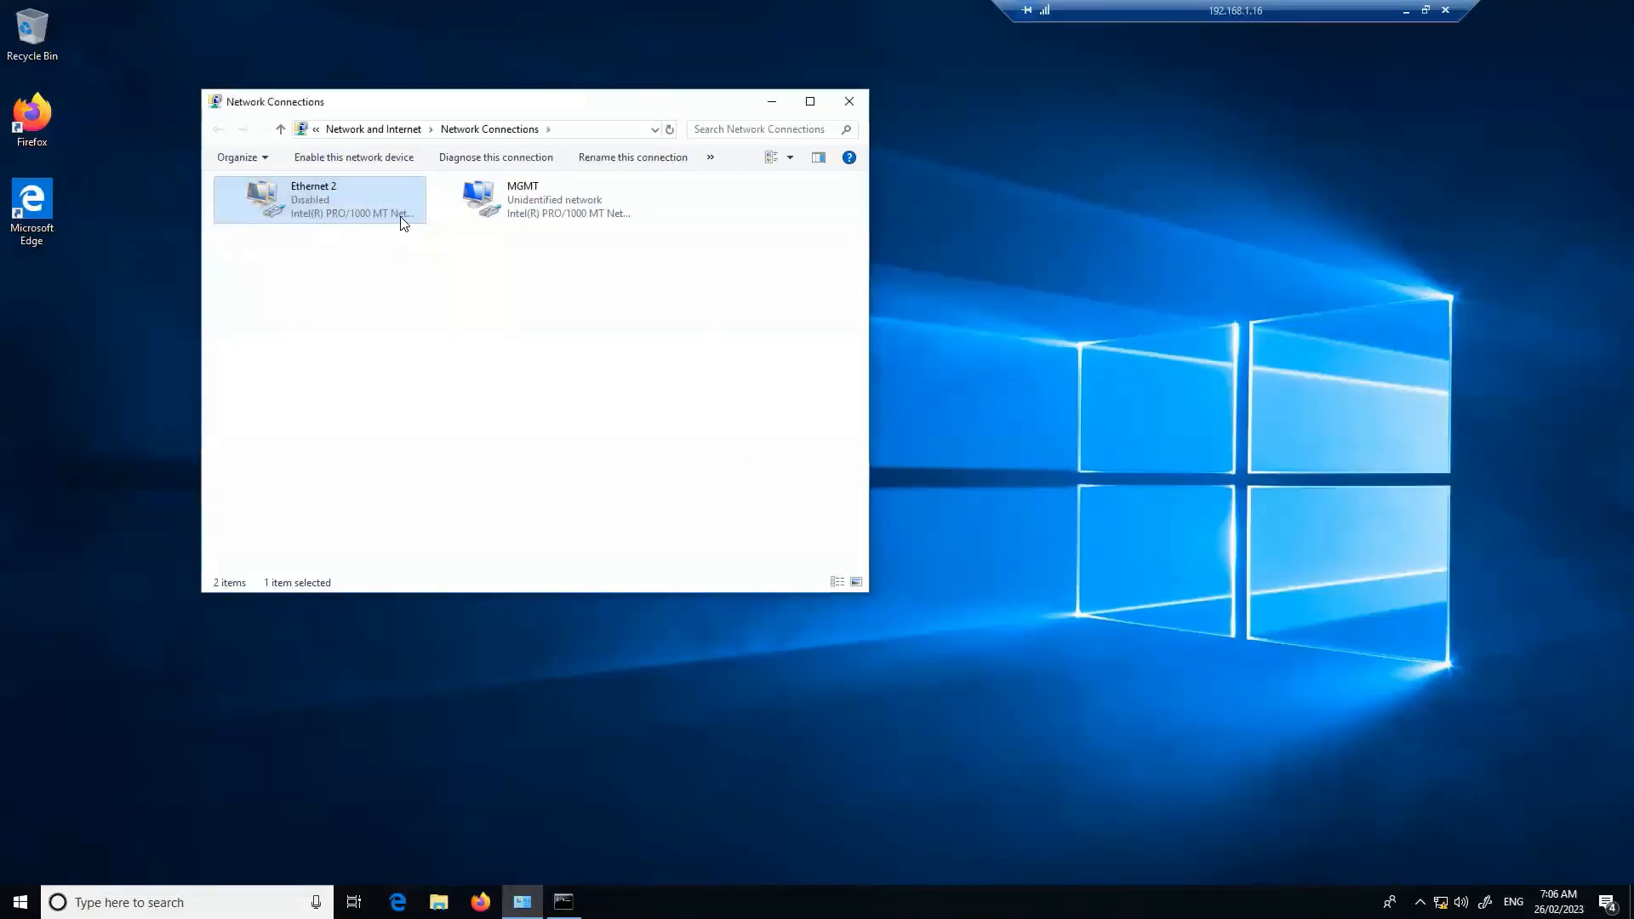
{"action": "key", "text": "alt+Tab"}
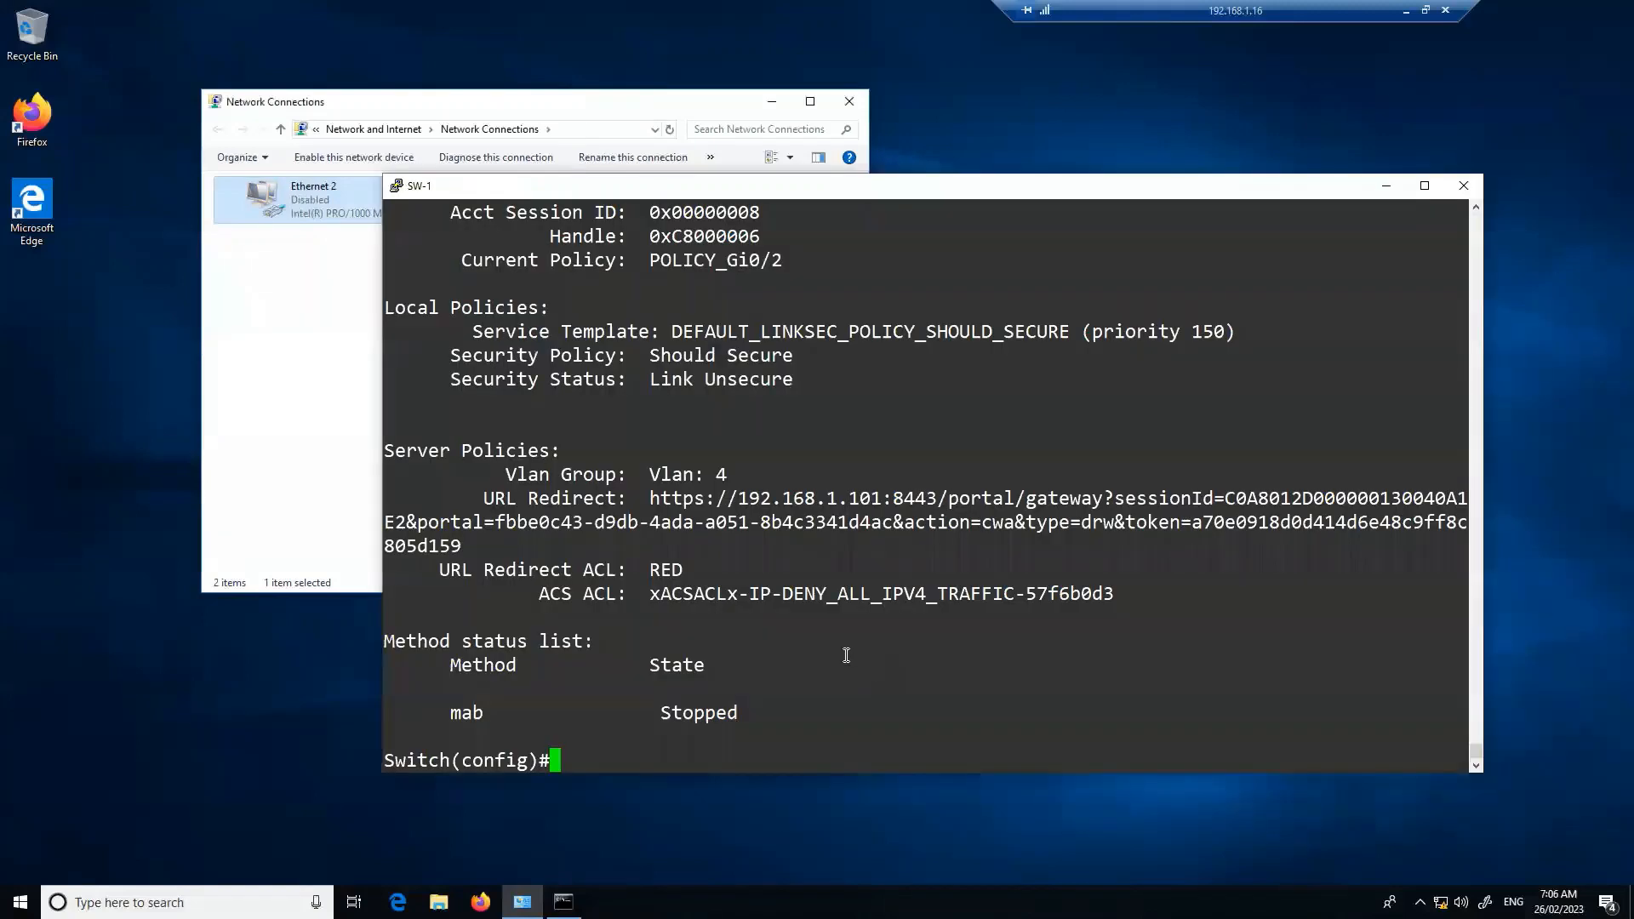
Step: Run 'do clear authentication sessions' on the switch
{"action": "type", "text": "do sh"}
{"action": "key", "text": "BackSpace"}
{"action": "key", "text": "BackSpace"}
{"action": "type", "text": "clae"}
{"action": "type", "text": "r"}
{"action": "key", "text": "BackSpace"}
{"action": "key", "text": "BackSpace"}
{"action": "key", "text": "BackSpace"}
{"action": "type", "text": "ear auth"}
{"action": "key", "text": "Tab"}
{"action": "type", "text": "se"}
{"action": "key", "text": "Tab"}
{"action": "key", "text": "Return"}
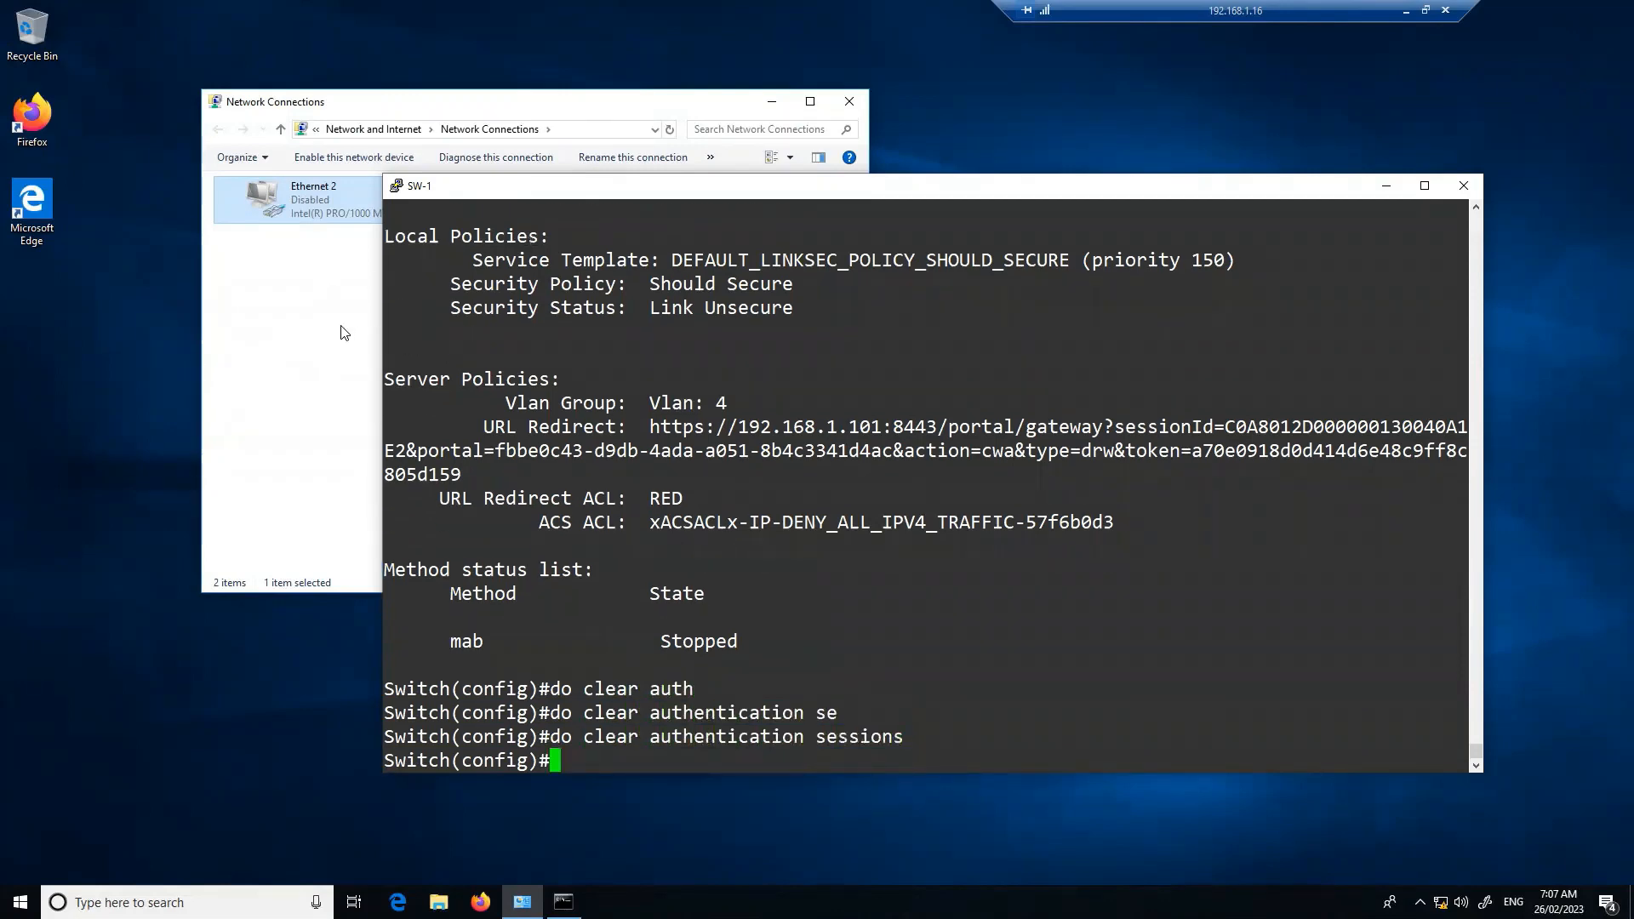
Step: Re-enable the Ethernet 2 adapter and return to the switch terminal
{"action": "key", "text": "super+Down"}
{"action": "right_click", "coordinate": [339, 210]}
{"action": "left_click", "coordinate": [358, 223]}
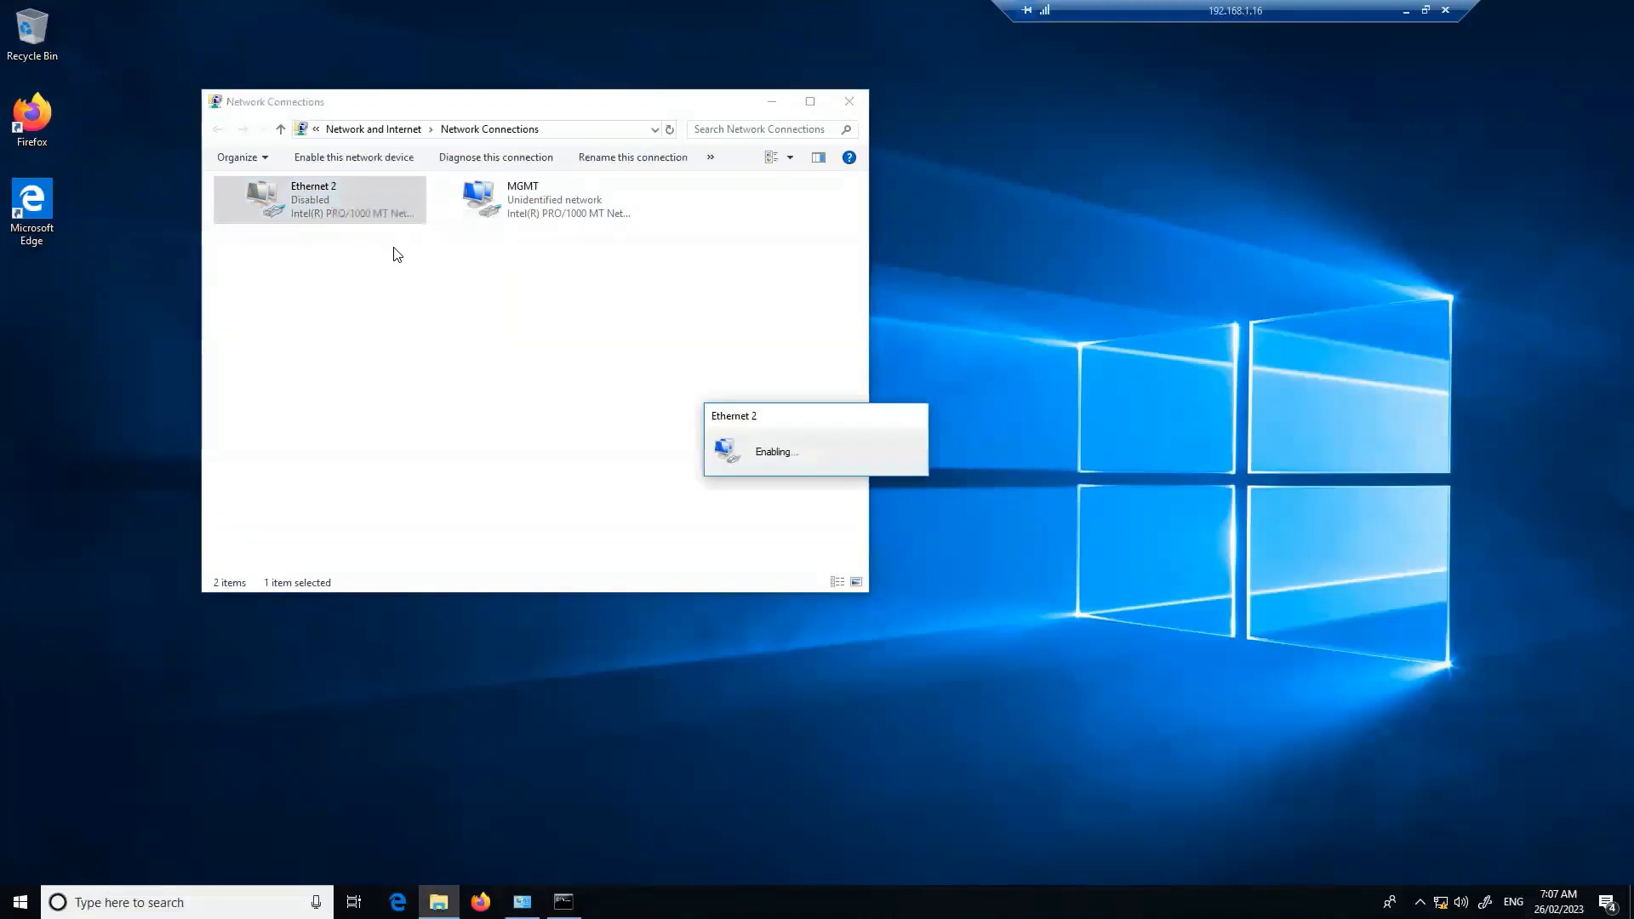
{"action": "key", "text": "alt+Tab"}
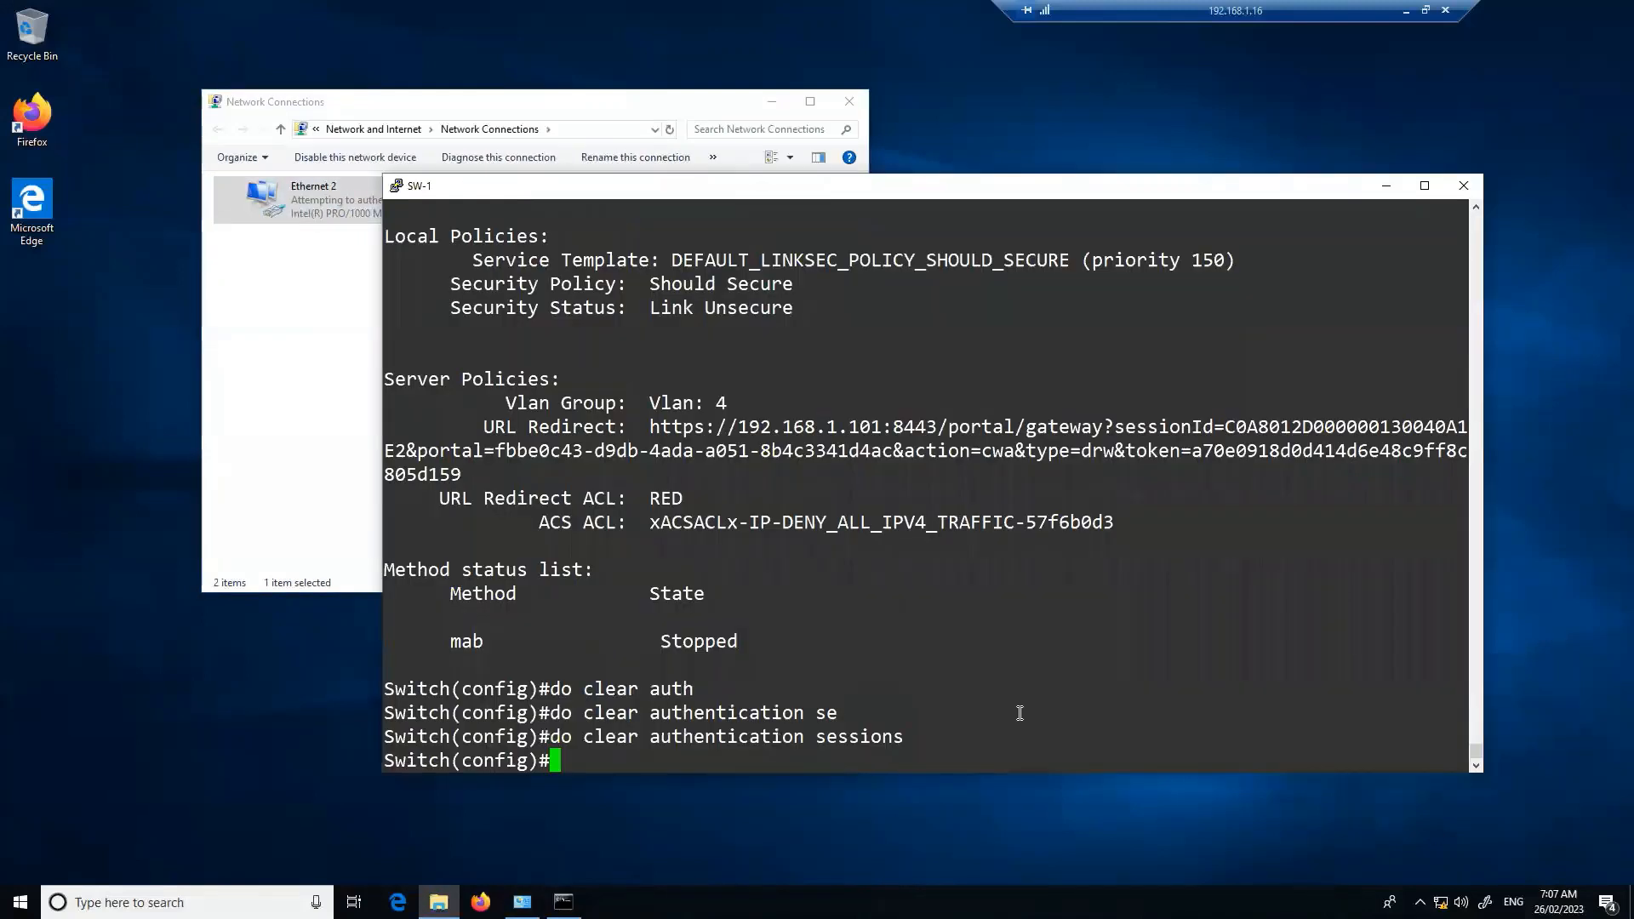
Step: Run 'do sh authentication sessions interface g0/2 details' on the switch
{"action": "type", "text": "dosh aut"}
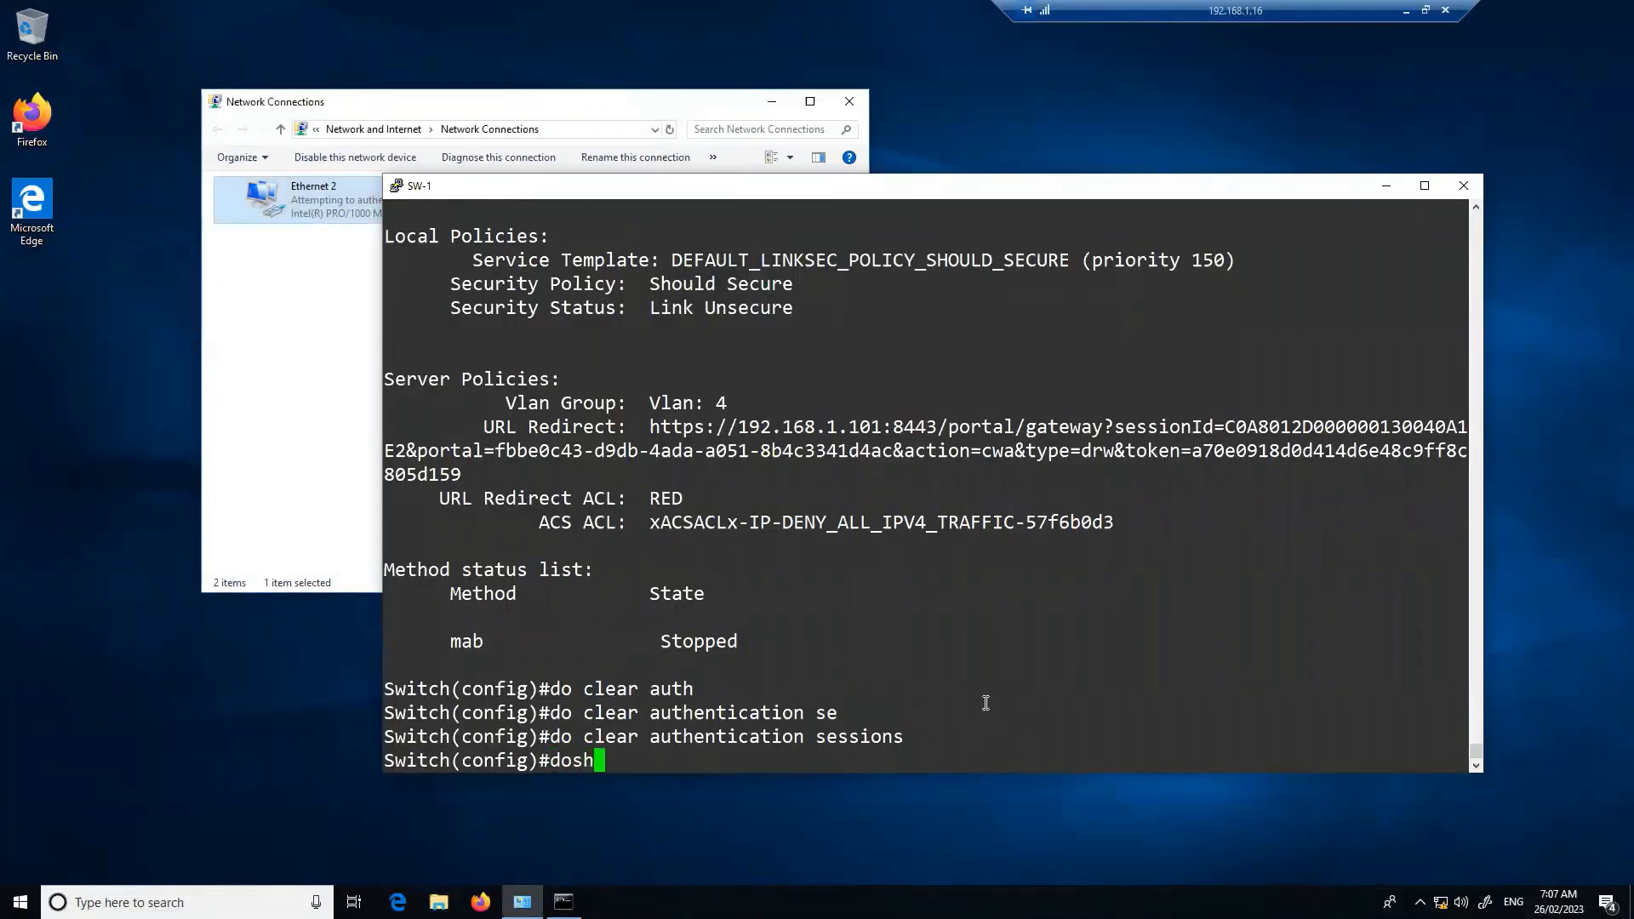
{"action": "key", "text": "BackSpace"}
{"action": "key", "text": "BackSpace"}
{"action": "key", "text": "BackSpace"}
{"action": "key", "text": "BackSpace"}
{"action": "key", "text": "BackSpace"}
{"action": "key", "text": "BackSpace"}
{"action": "key", "text": "BackSpace"}
{"action": "type", "text": "sh auith"}
{"action": "key", "text": "BackSpace"}
{"action": "key", "text": "BackSpace"}
{"action": "key", "text": "BackSpace"}
{"action": "type", "text": "then"}
{"action": "key", "text": "Tab"}
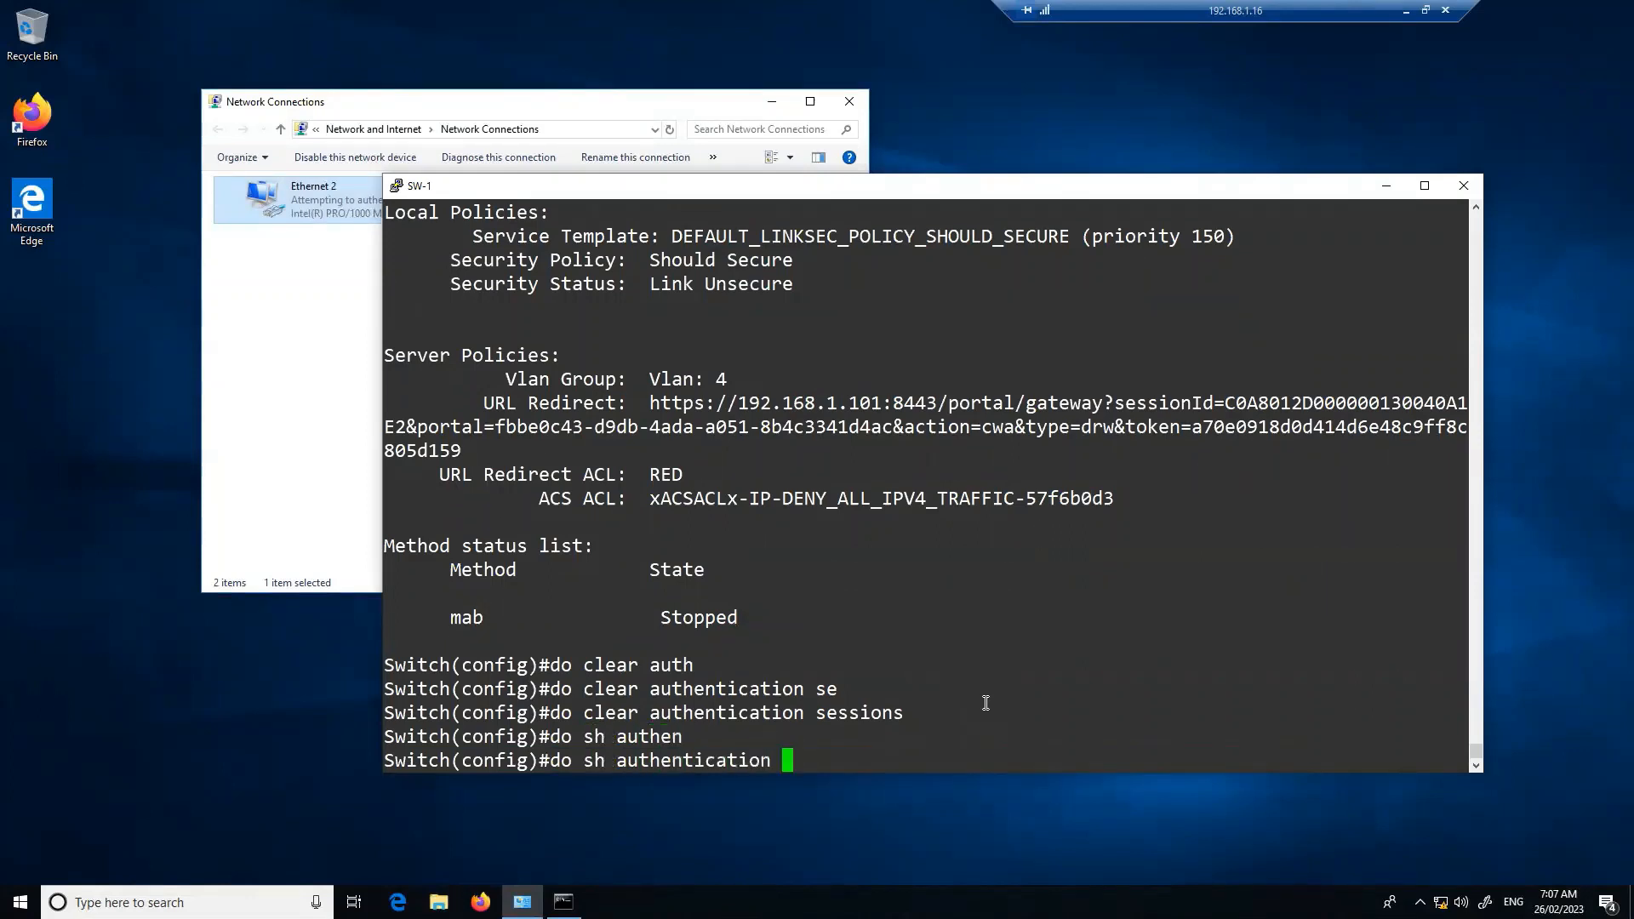
{"action": "type", "text": "se"}
{"action": "key", "text": "Tab"}
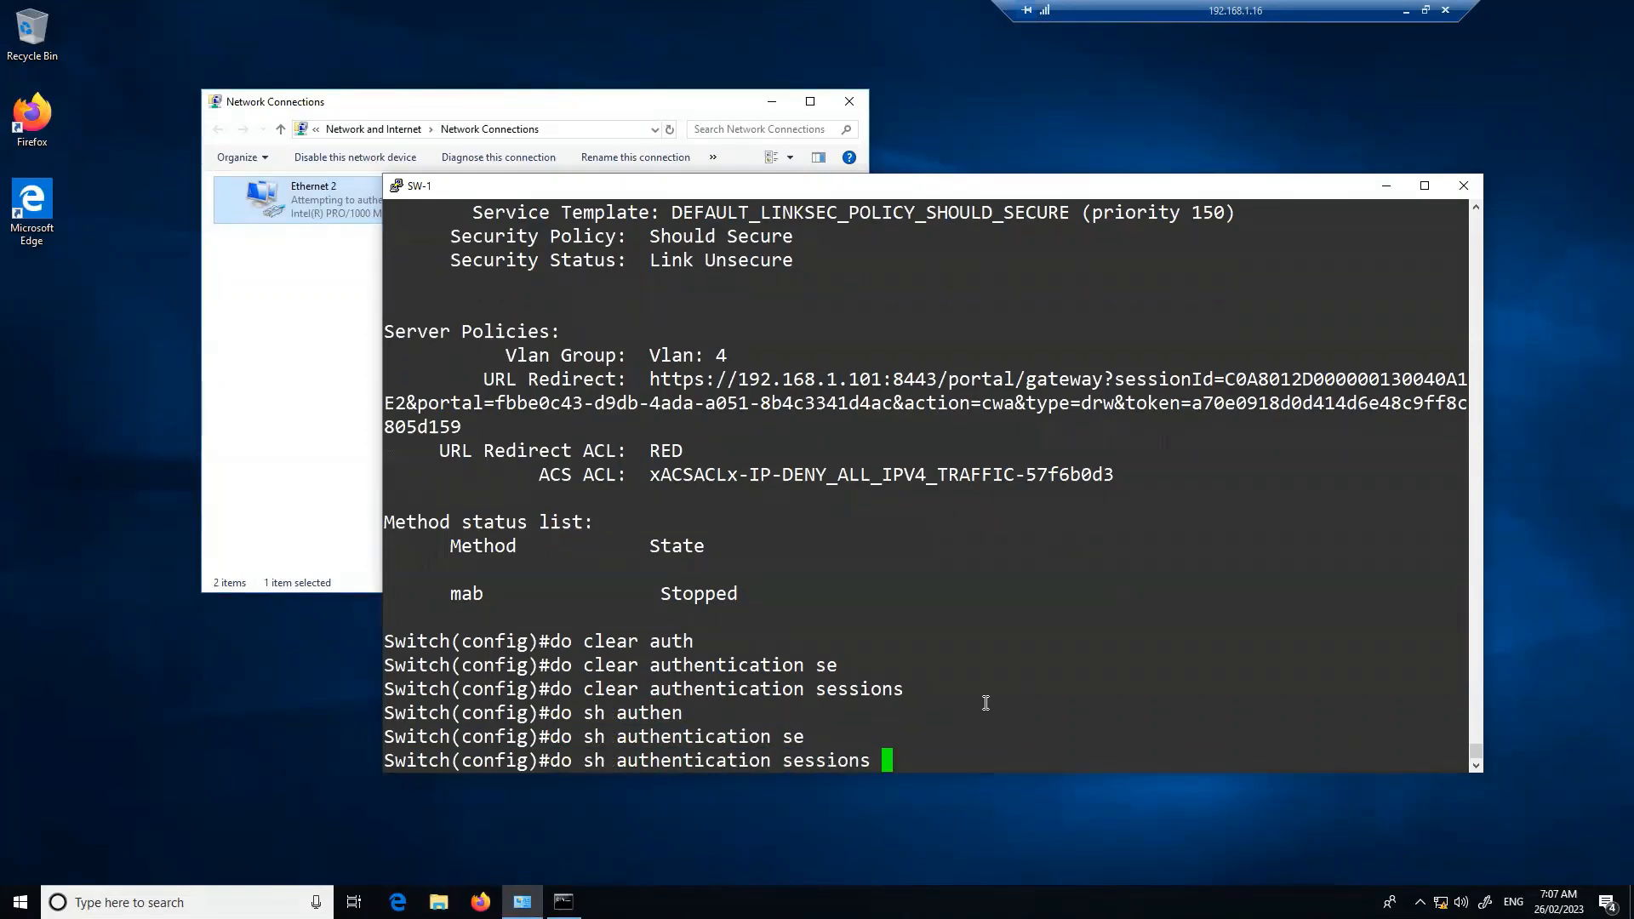
{"action": "key", "text": "BackSpace"}
{"action": "type", "text": "in"}
{"action": "key", "text": "Tab"}
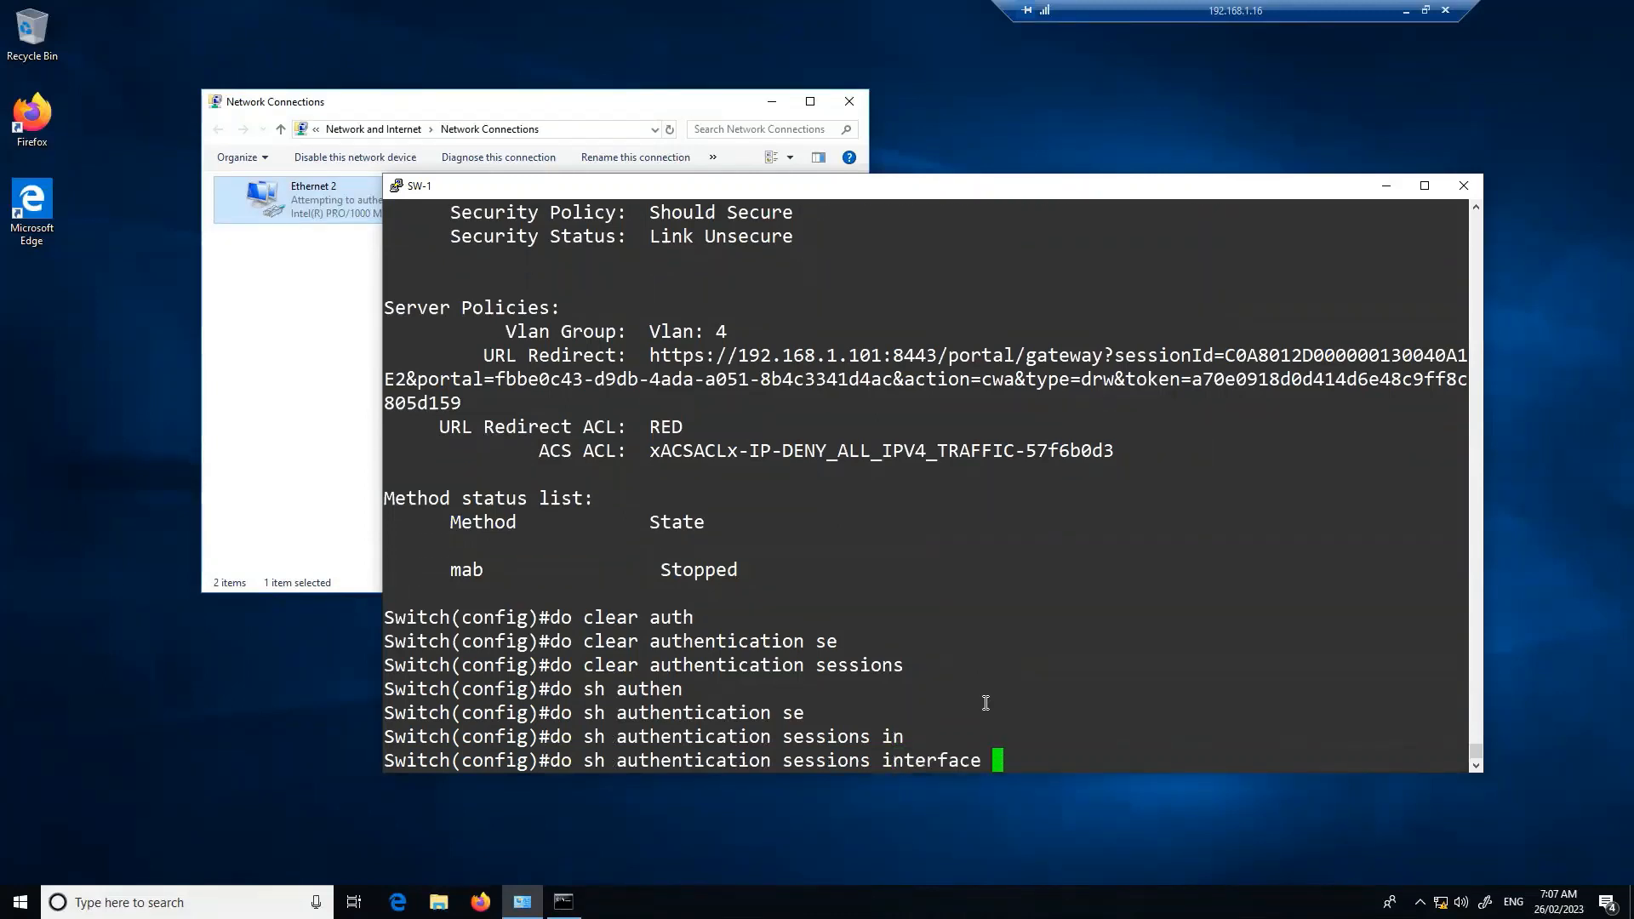
{"action": "type", "text": "g0/2 d"}
{"action": "type", "text": "e"}
{"action": "key", "text": "Tab"}
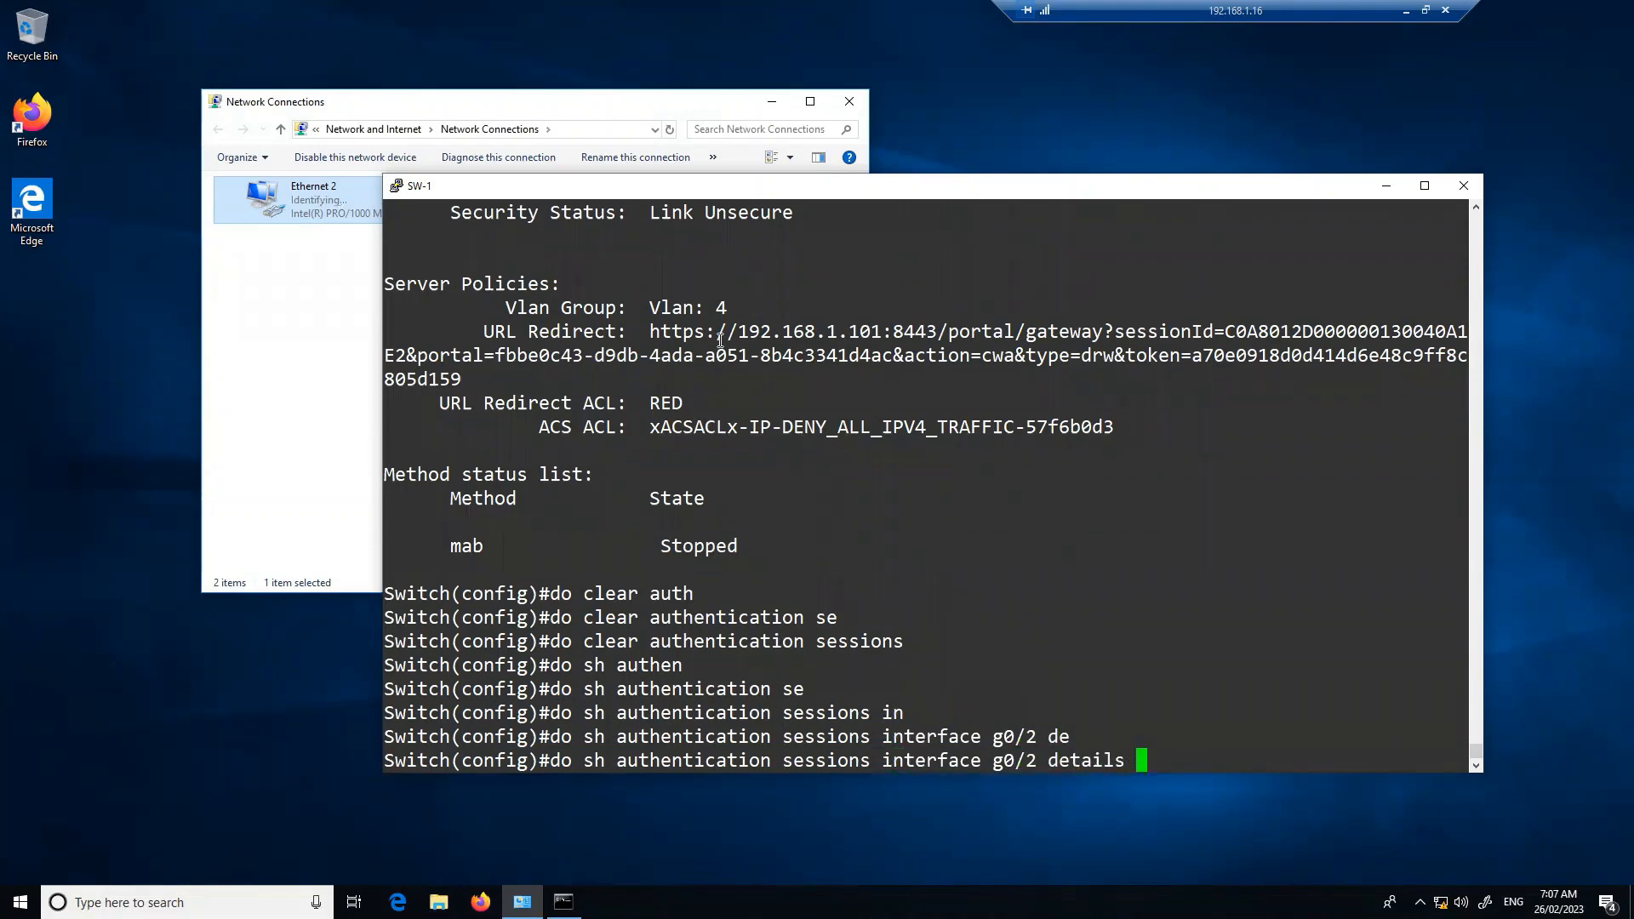
{"action": "key", "text": "Return"}
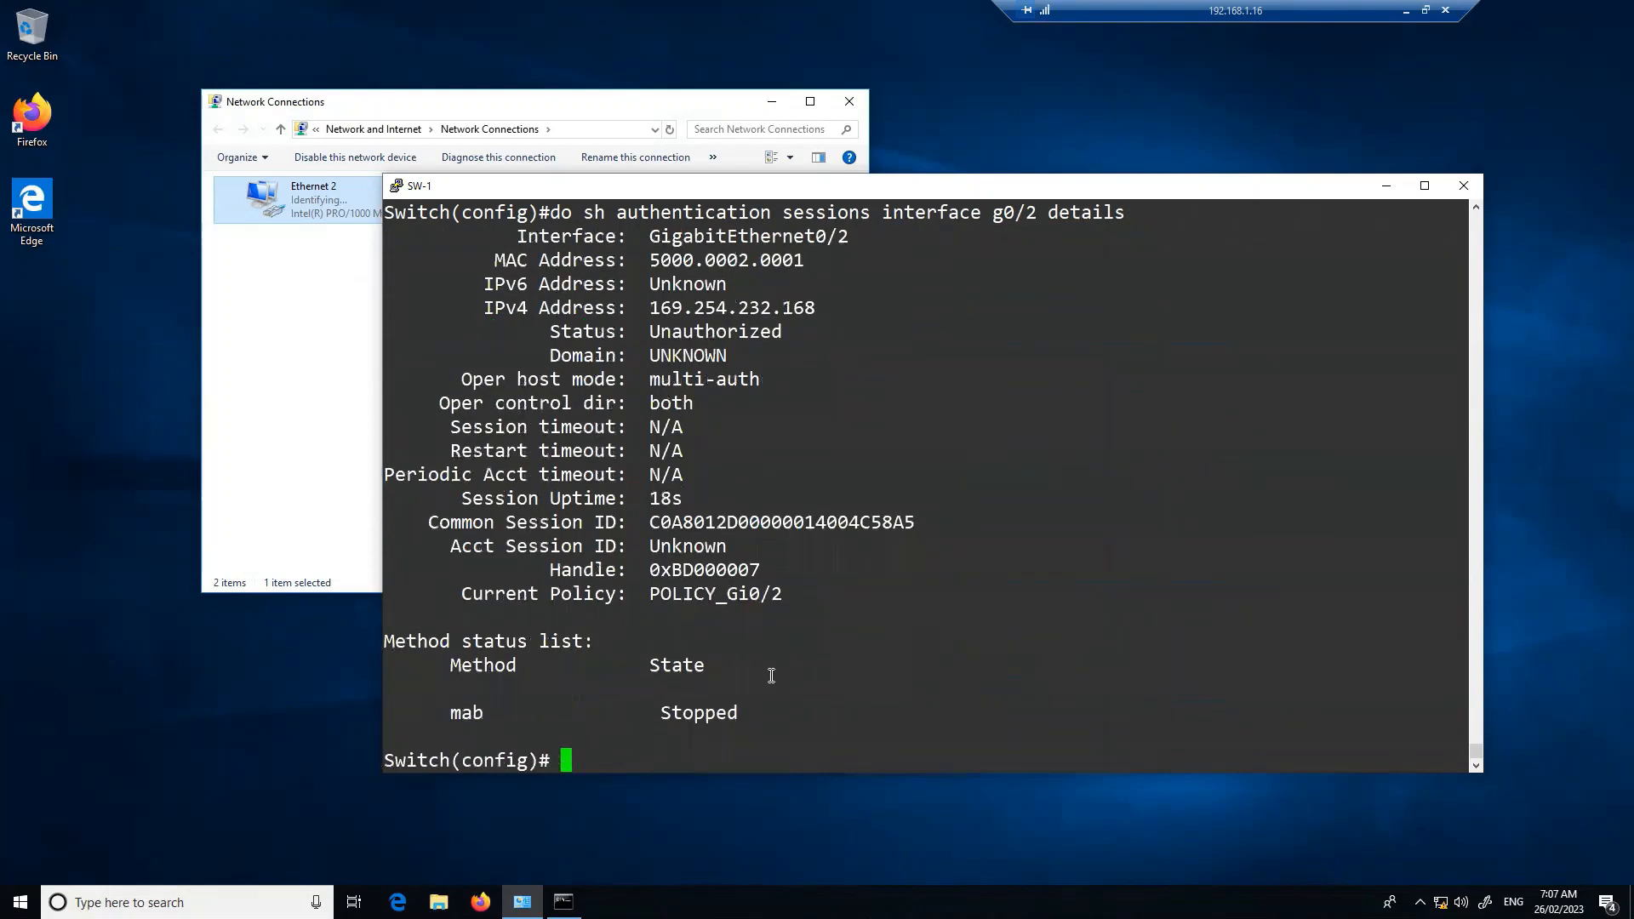
Step: Review the output and re-run the g0/2 session details command
{"action": "scroll", "coordinate": [775, 671], "scroll_direction": "up", "scroll_amount": 6}
{"action": "scroll", "coordinate": [775, 671], "scroll_direction": "down", "scroll_amount": 4}
{"action": "key", "text": "Up"}
{"action": "key", "text": "Return"}
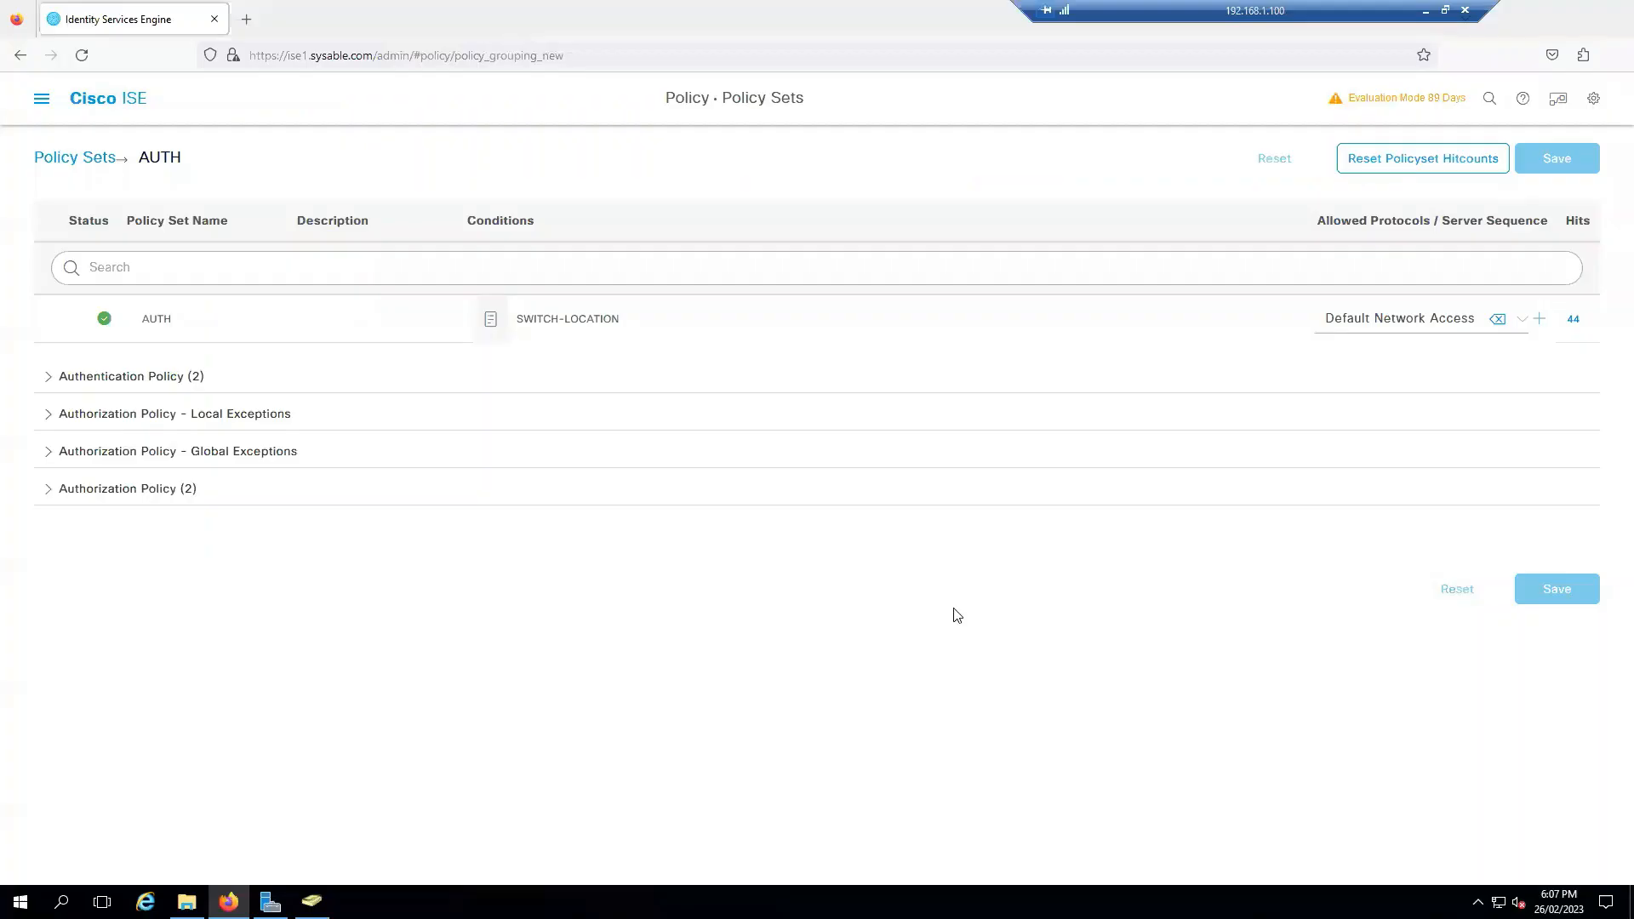
Step: Go to Authorization Profiles and scroll through SELF's DACL, VLAN 4 and portal redirection settings
{"action": "left_click", "coordinate": [41, 99]}
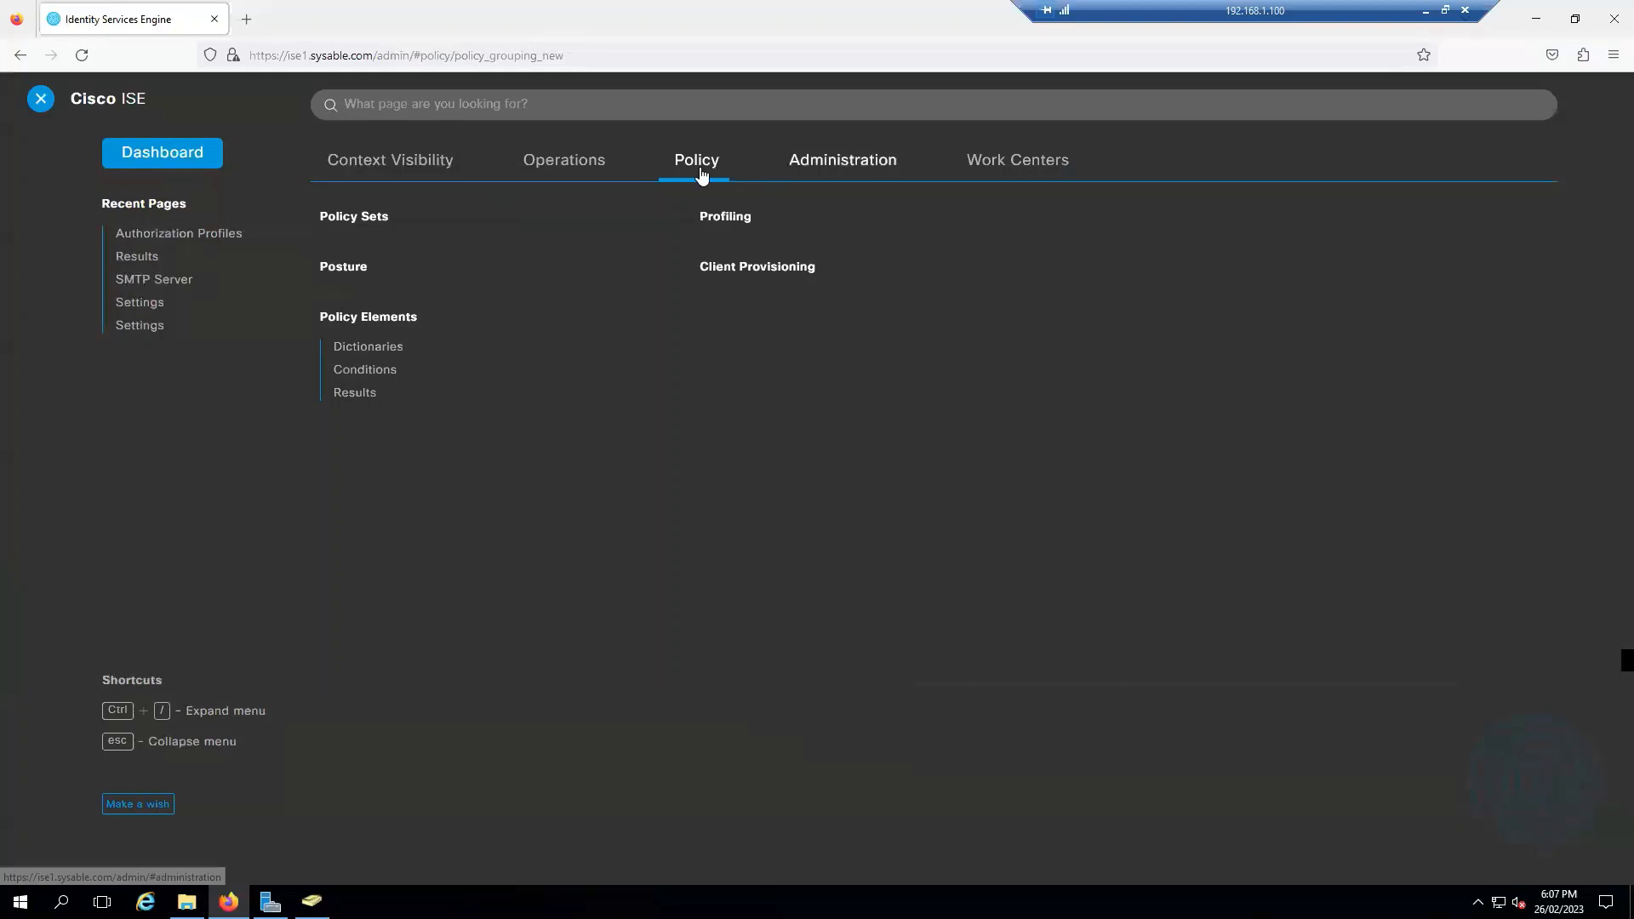
{"action": "left_click", "coordinate": [354, 393]}
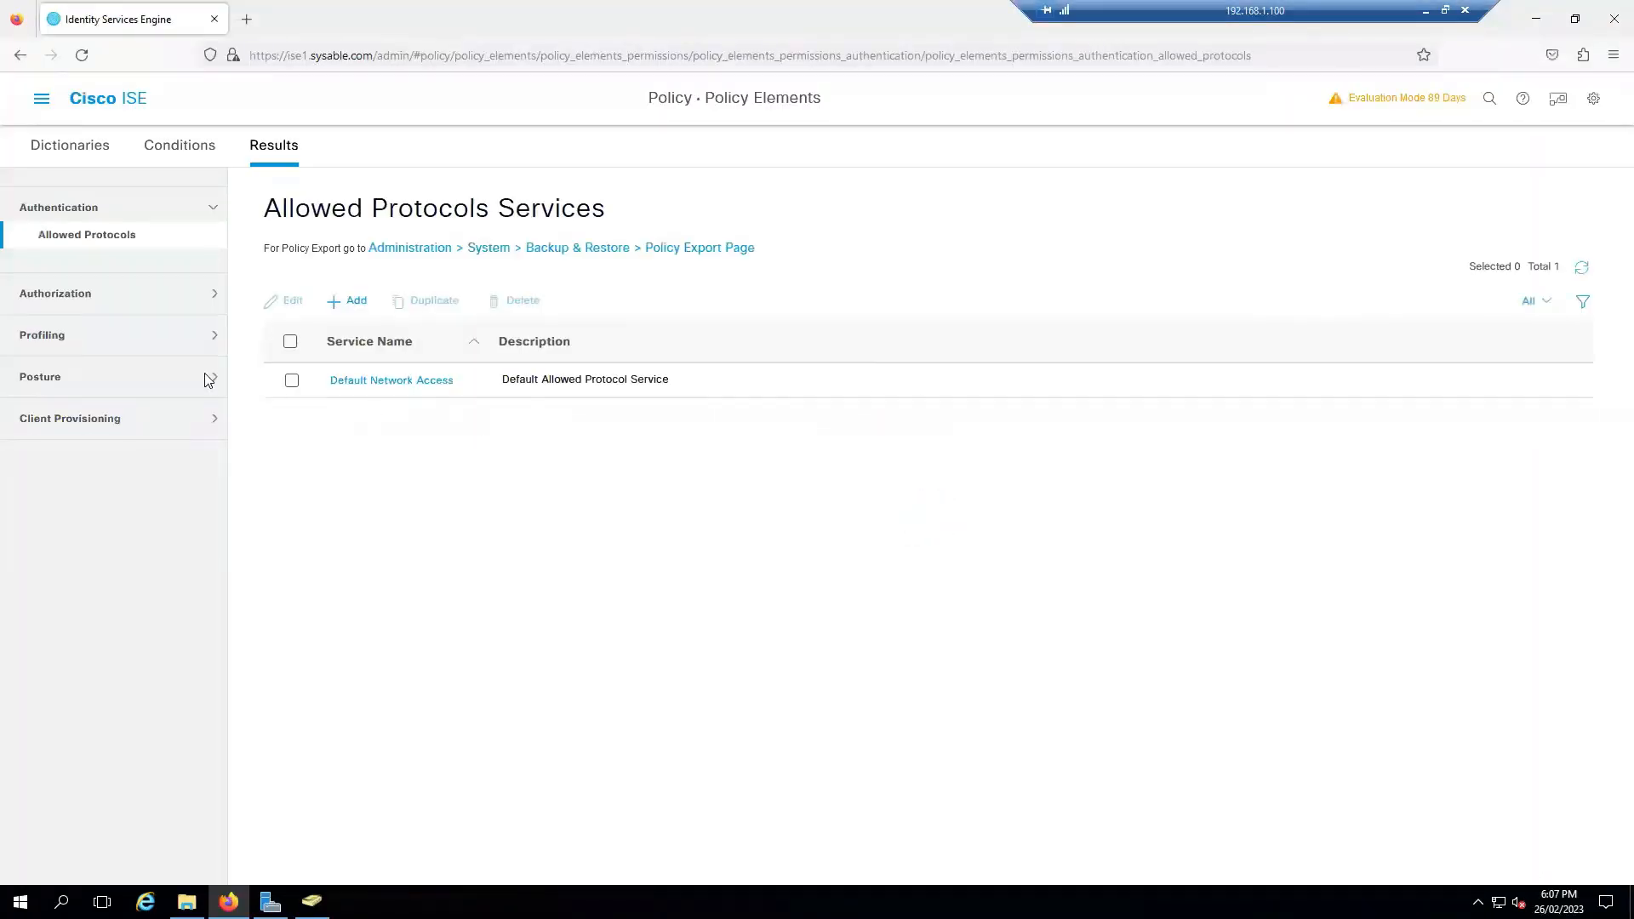
{"action": "left_click", "coordinate": [145, 297]}
{"action": "left_click", "coordinate": [155, 281]}
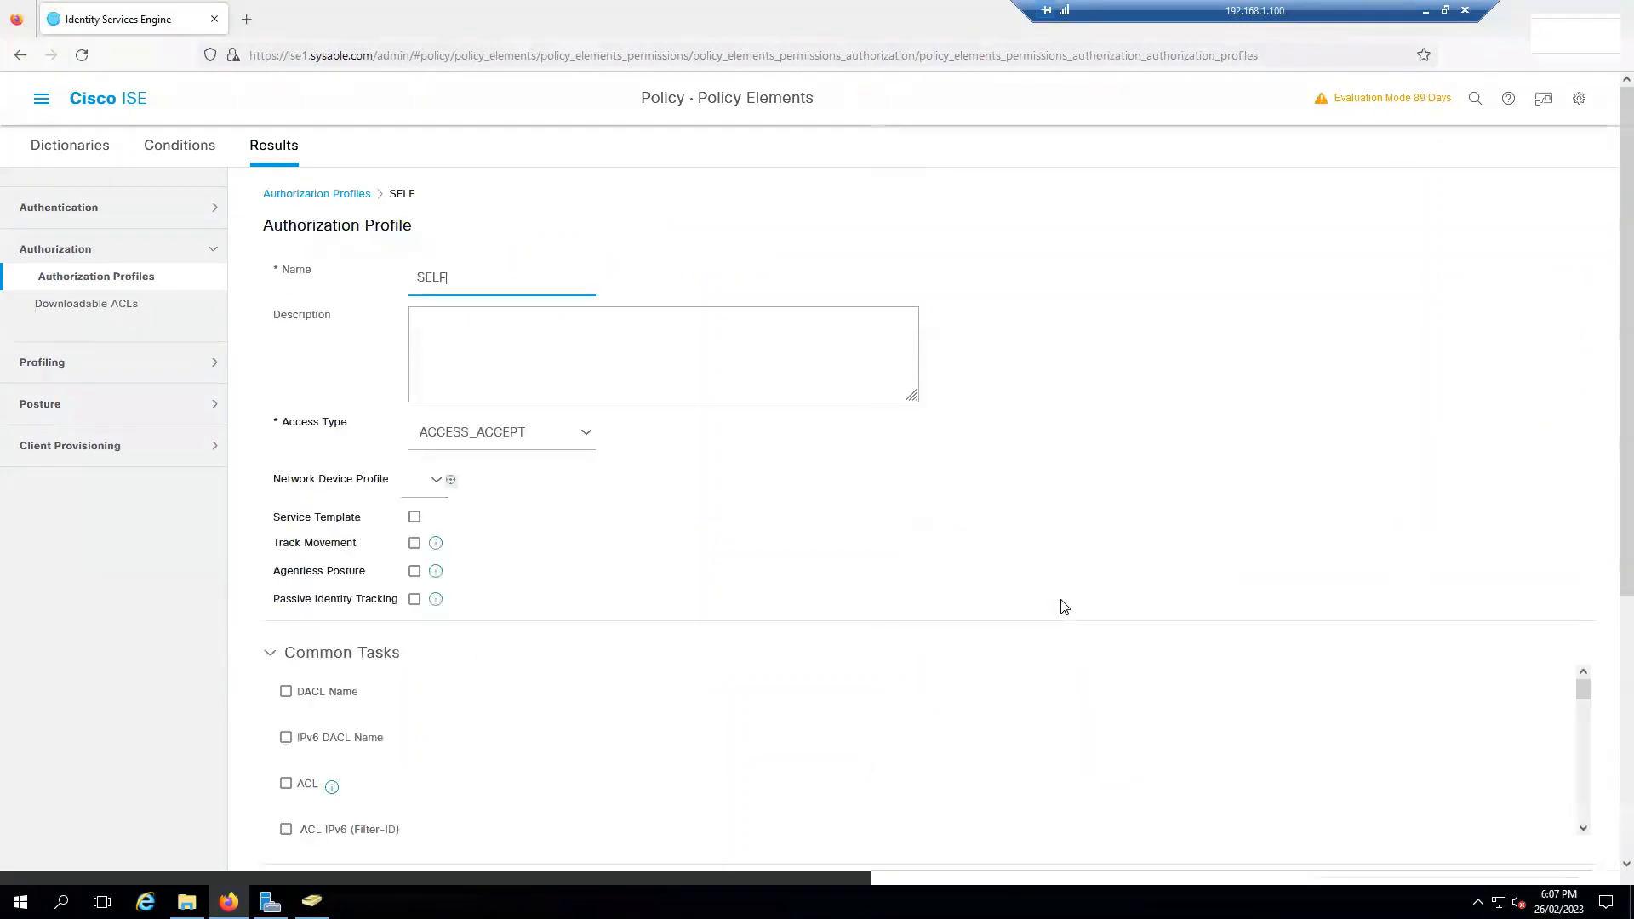
{"action": "scroll", "coordinate": [1058, 534], "scroll_direction": "down", "scroll_amount": 1}
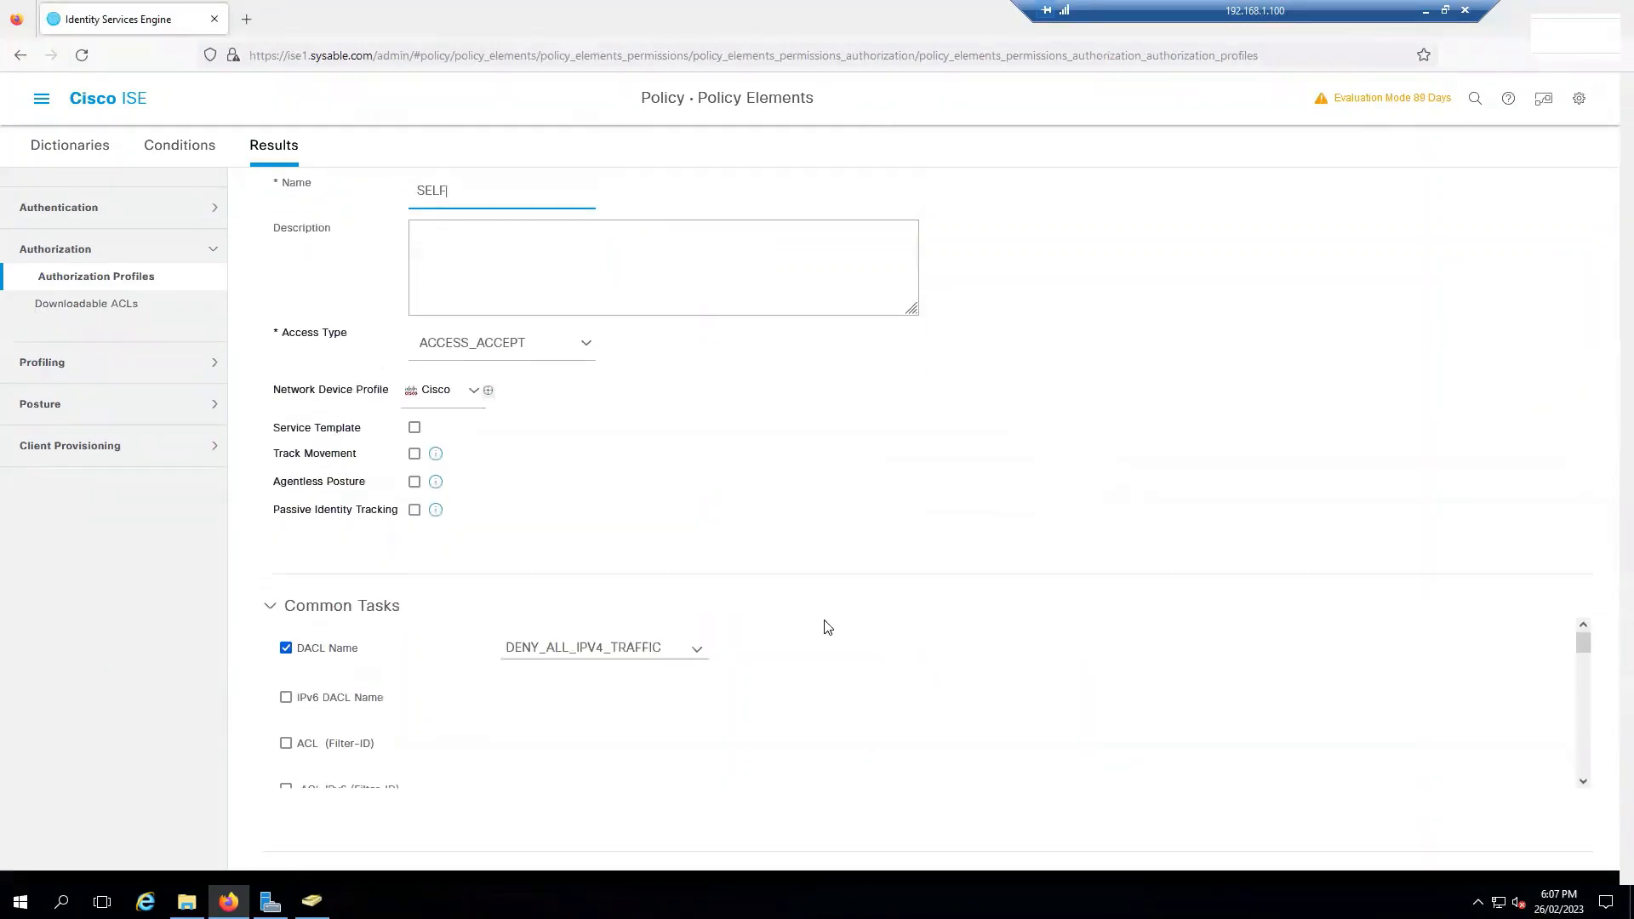
{"action": "scroll", "coordinate": [749, 703], "scroll_direction": "down", "scroll_amount": 3}
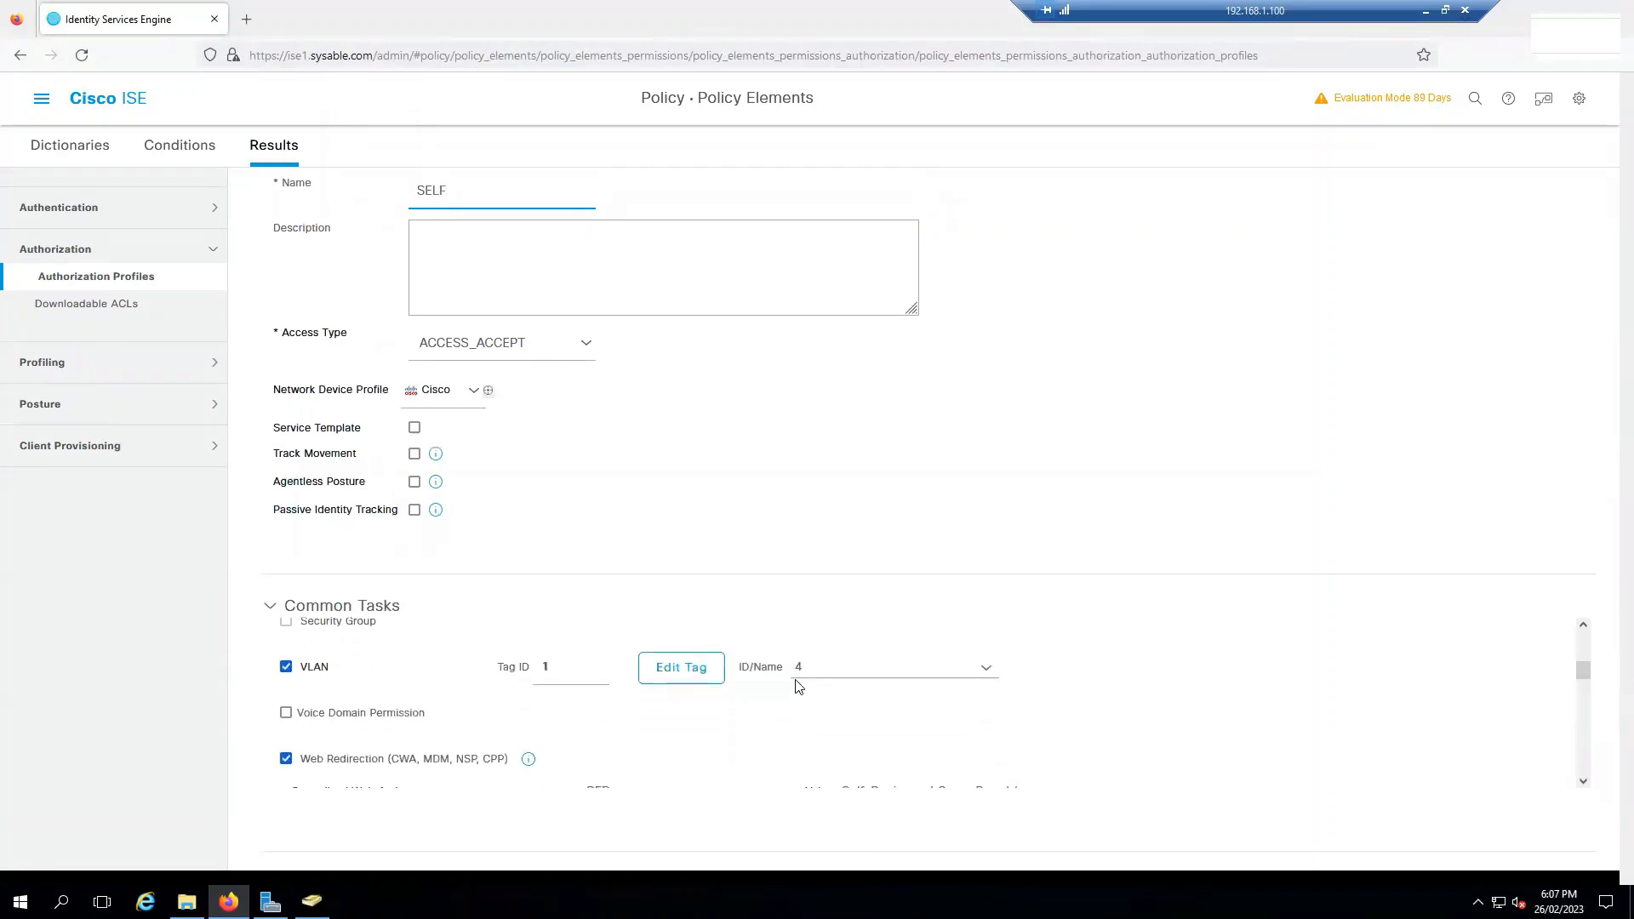
{"action": "scroll", "coordinate": [799, 686], "scroll_direction": "down", "scroll_amount": 2}
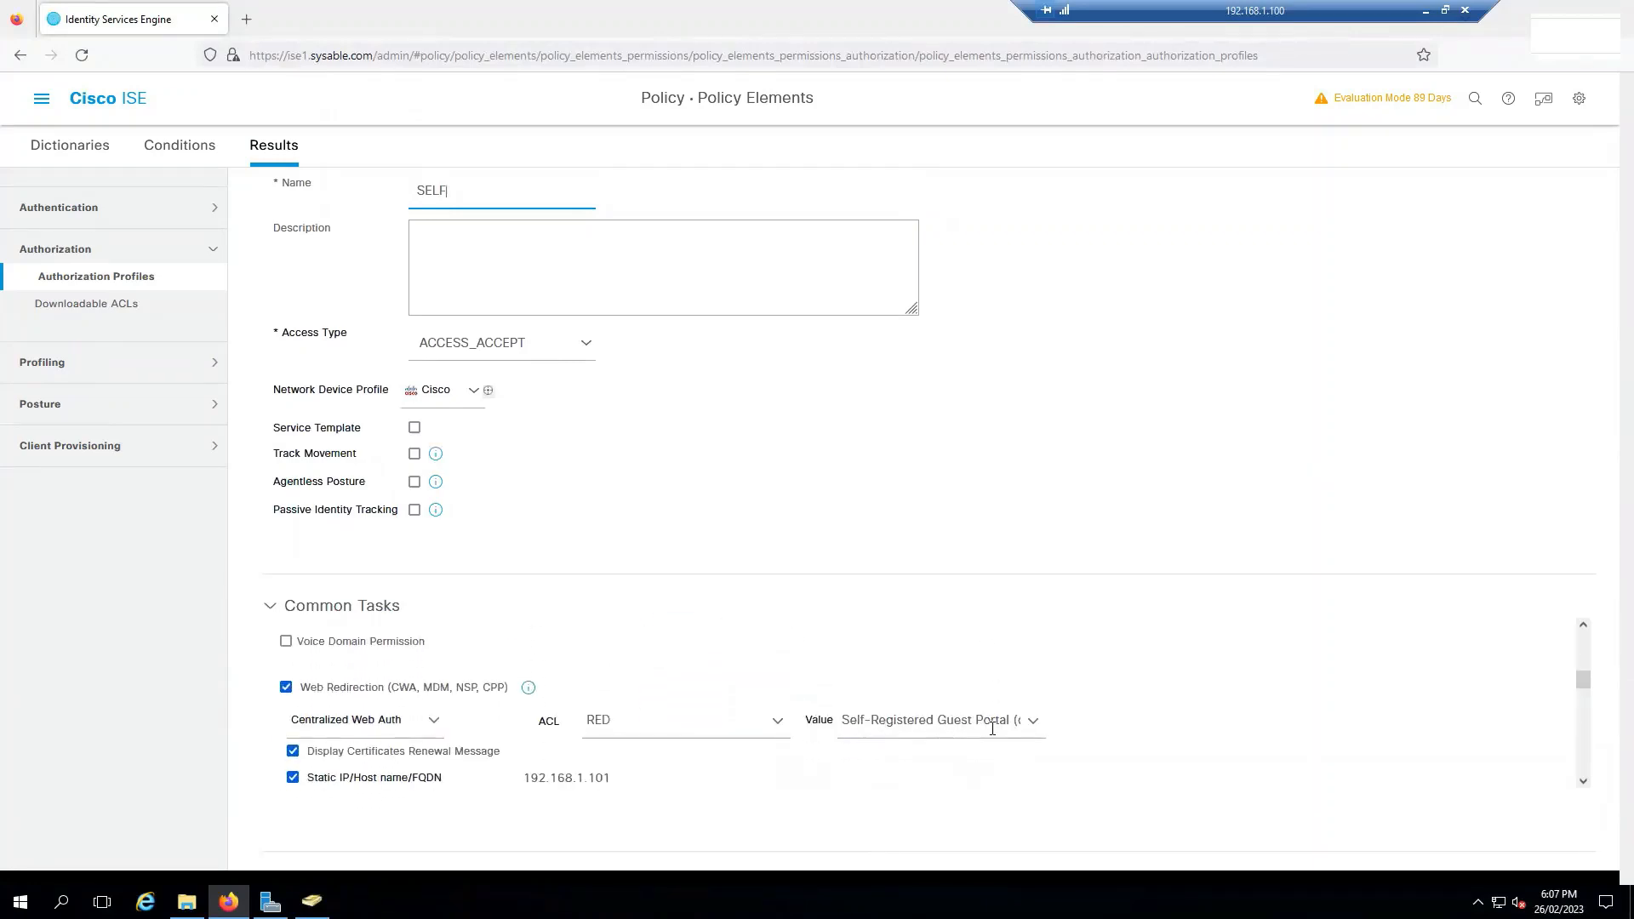
{"action": "scroll", "coordinate": [1033, 533], "scroll_direction": "down", "scroll_amount": 2}
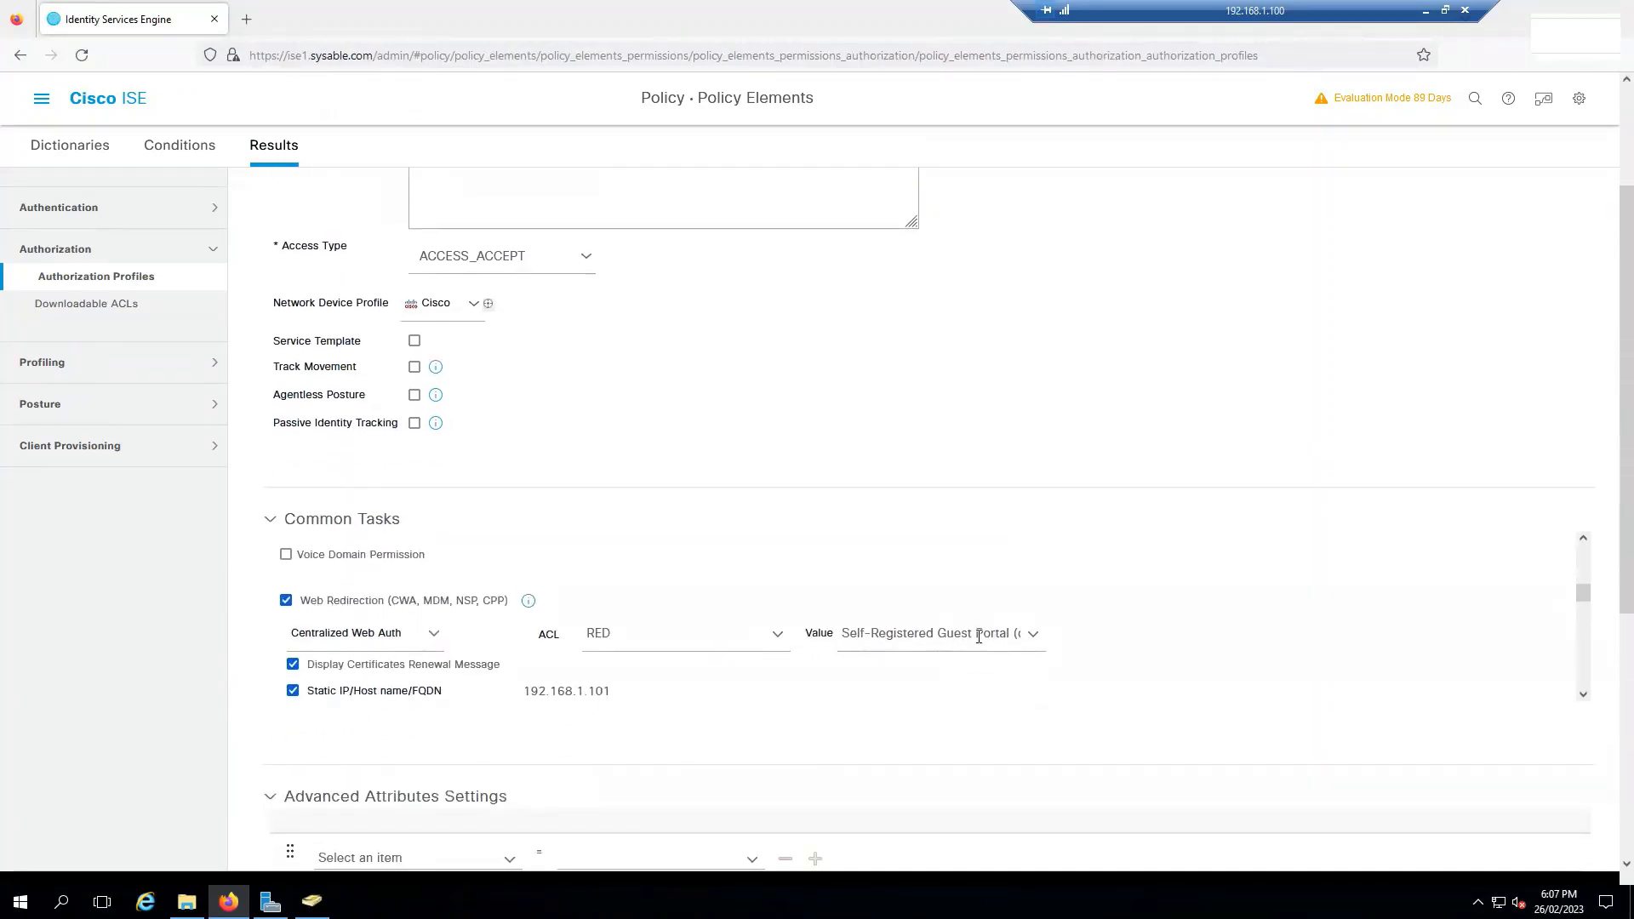
{"action": "scroll", "coordinate": [991, 731], "scroll_direction": "down", "scroll_amount": 4}
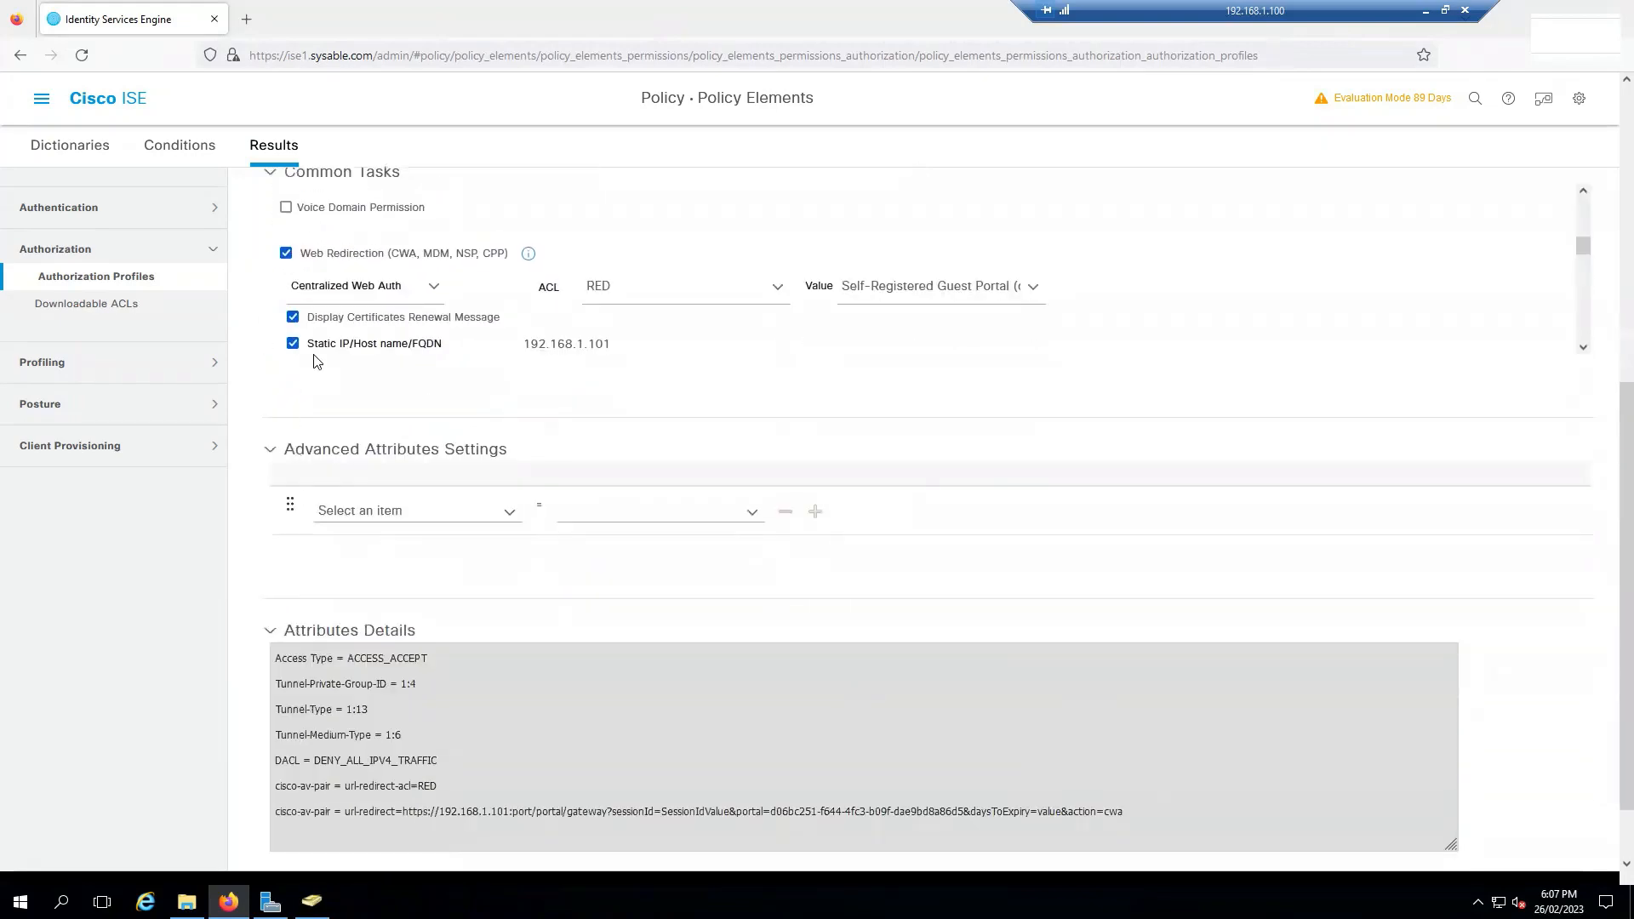
{"action": "left_click", "coordinate": [41, 99]}
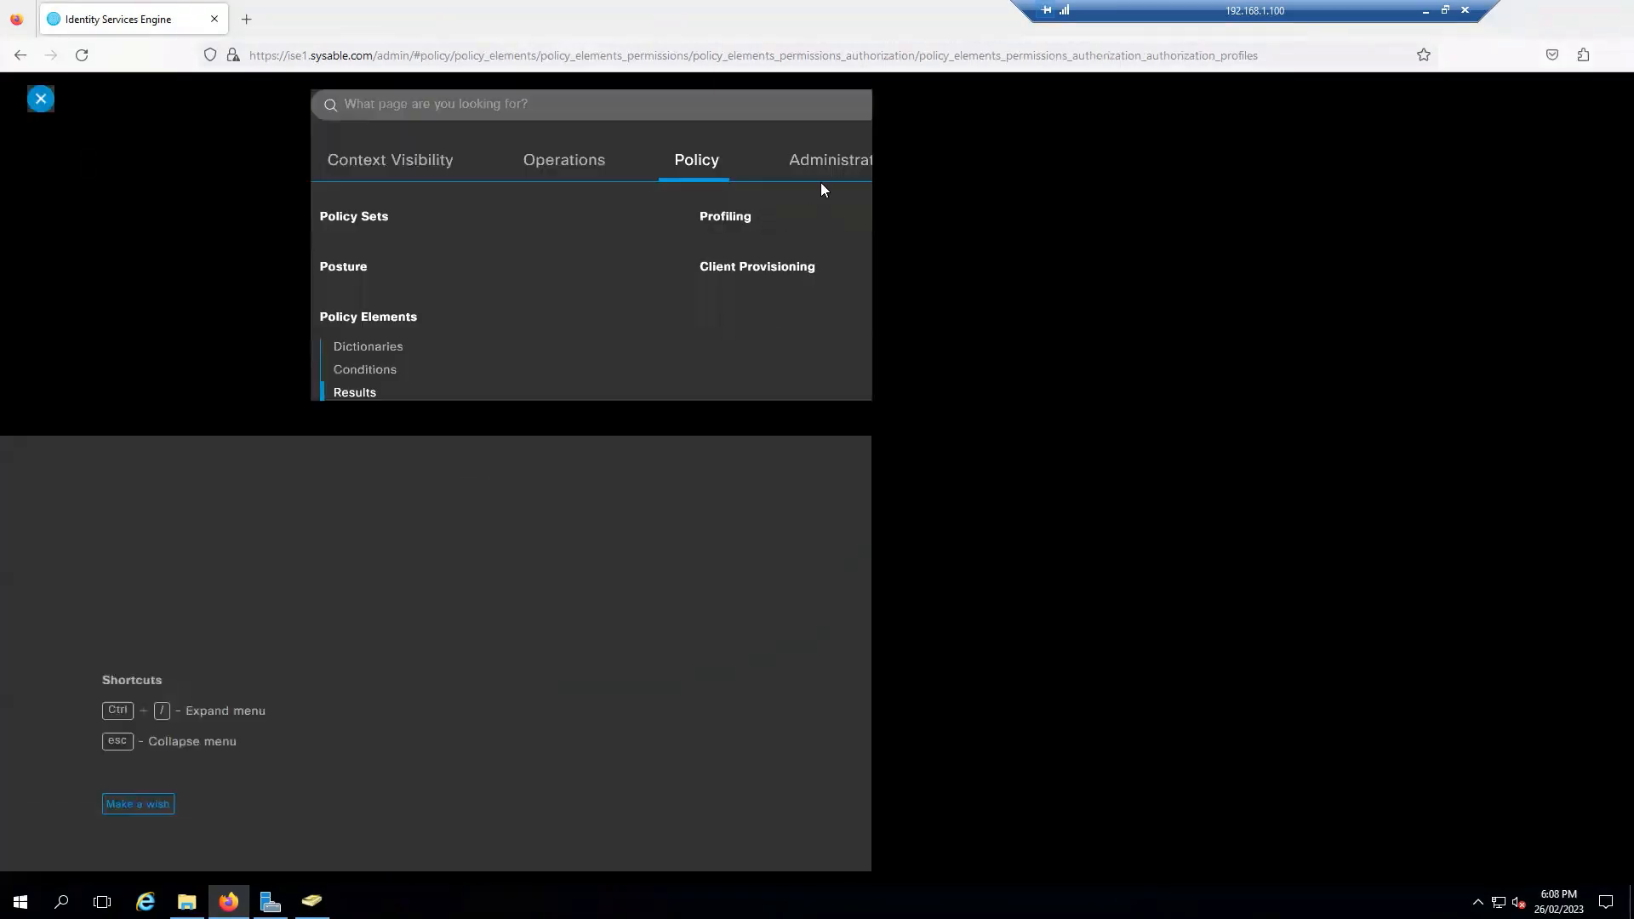
Step: Go to Policy Sets, open AUTH and expand its Authentication and Authorization Policy rules
{"action": "left_click", "coordinate": [822, 180]}
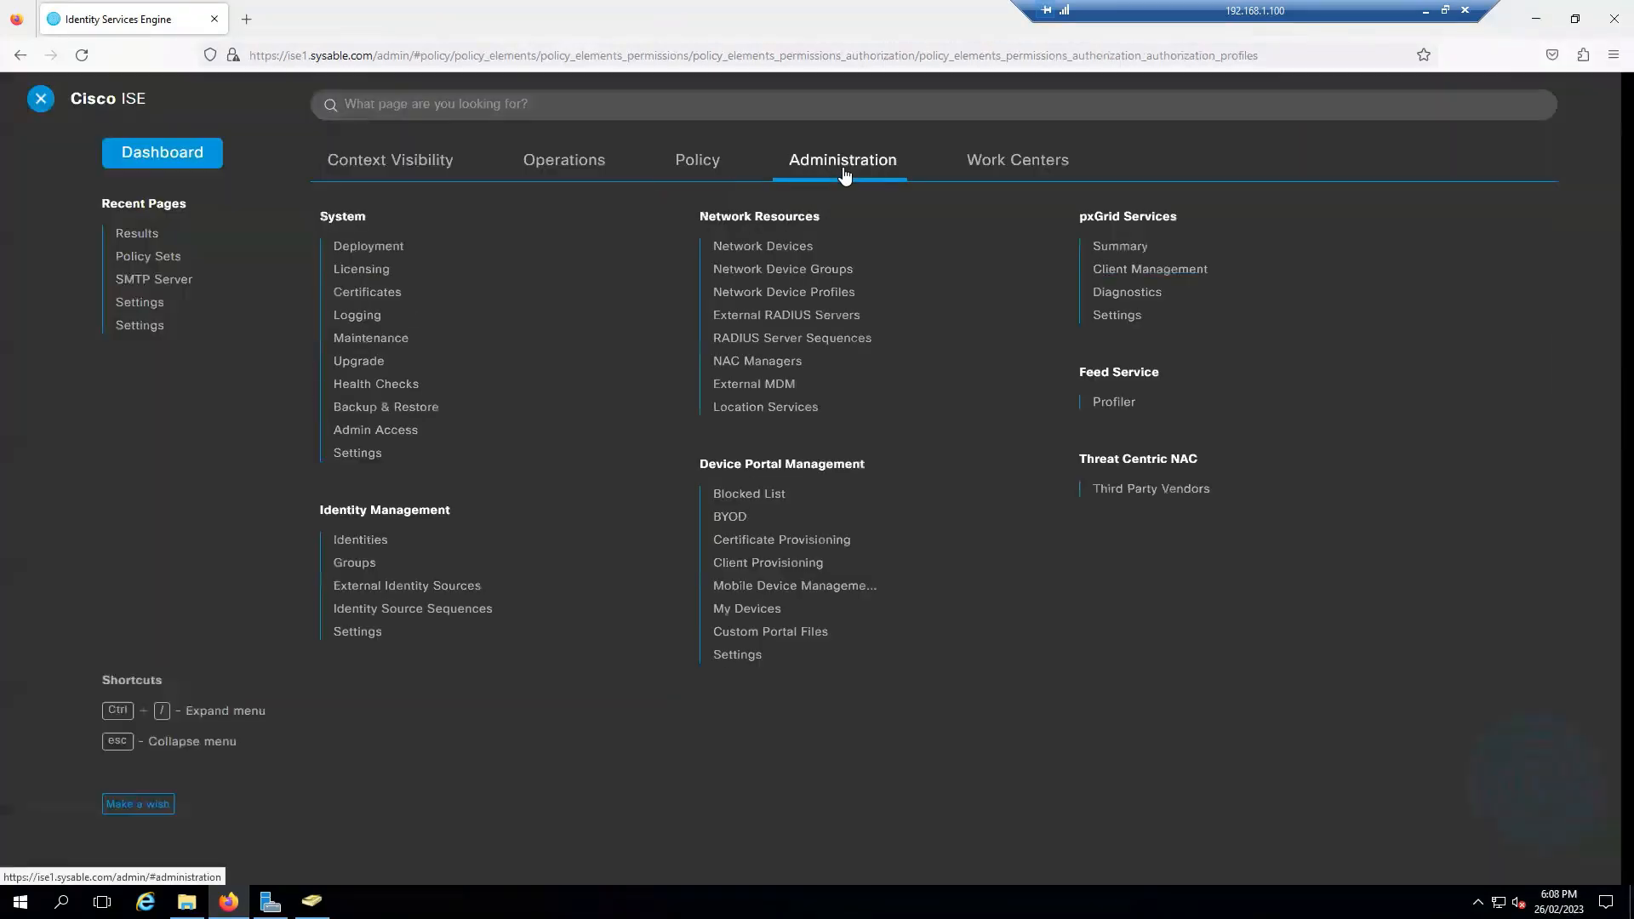
{"action": "left_click", "coordinate": [711, 173]}
{"action": "left_click", "coordinate": [371, 220]}
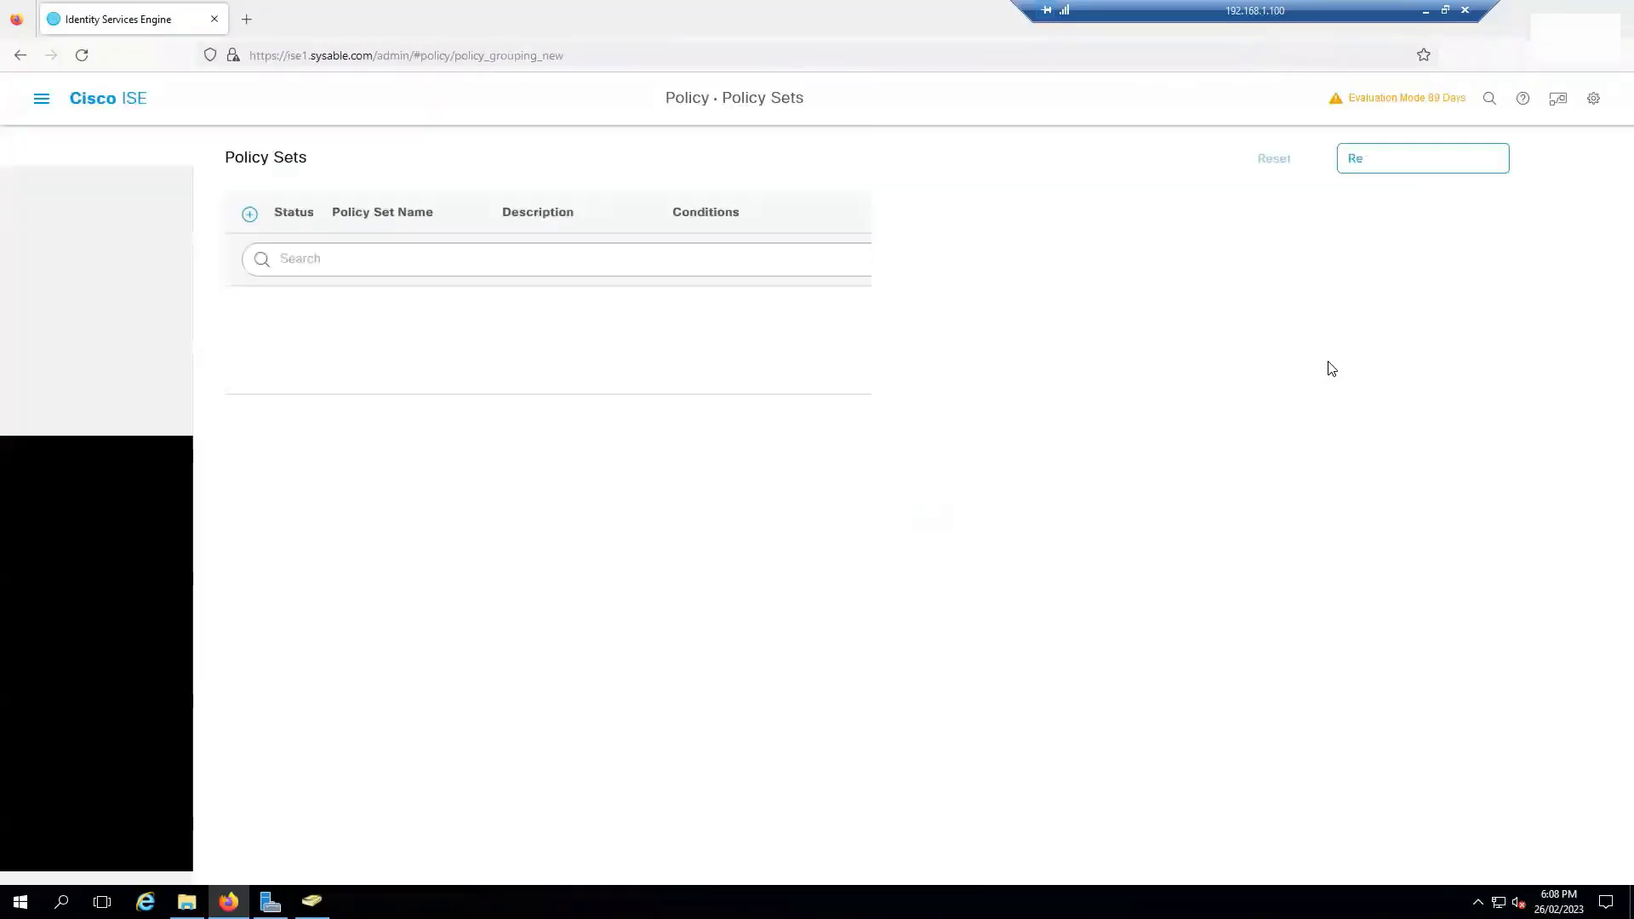
{"action": "left_click", "coordinate": [1564, 313]}
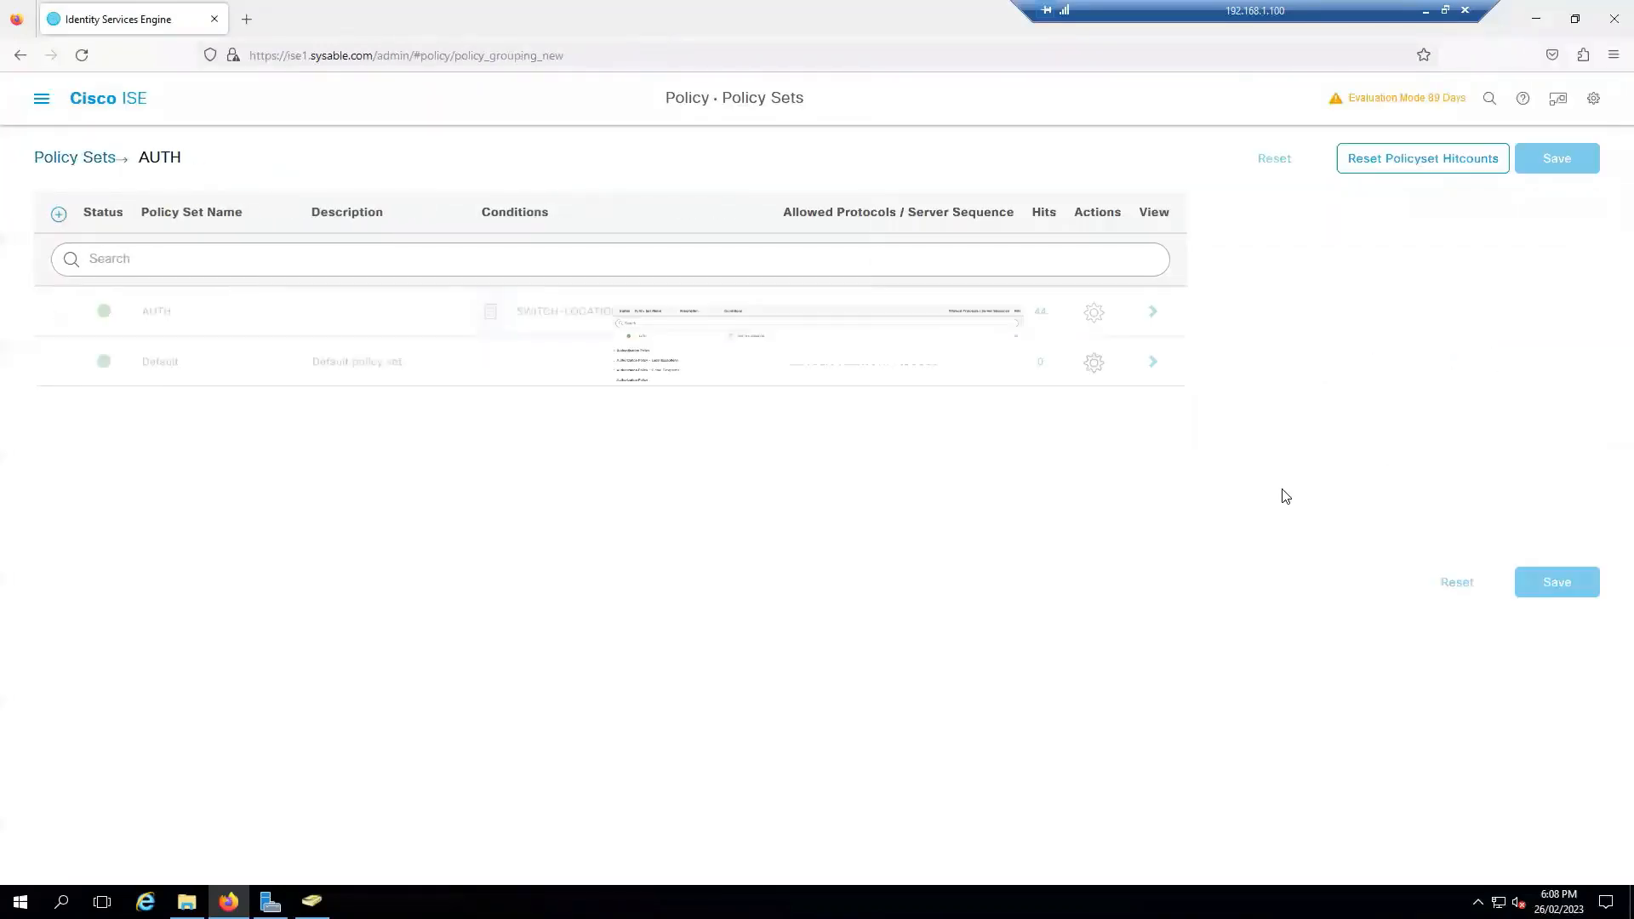
{"action": "left_click", "coordinate": [109, 376]}
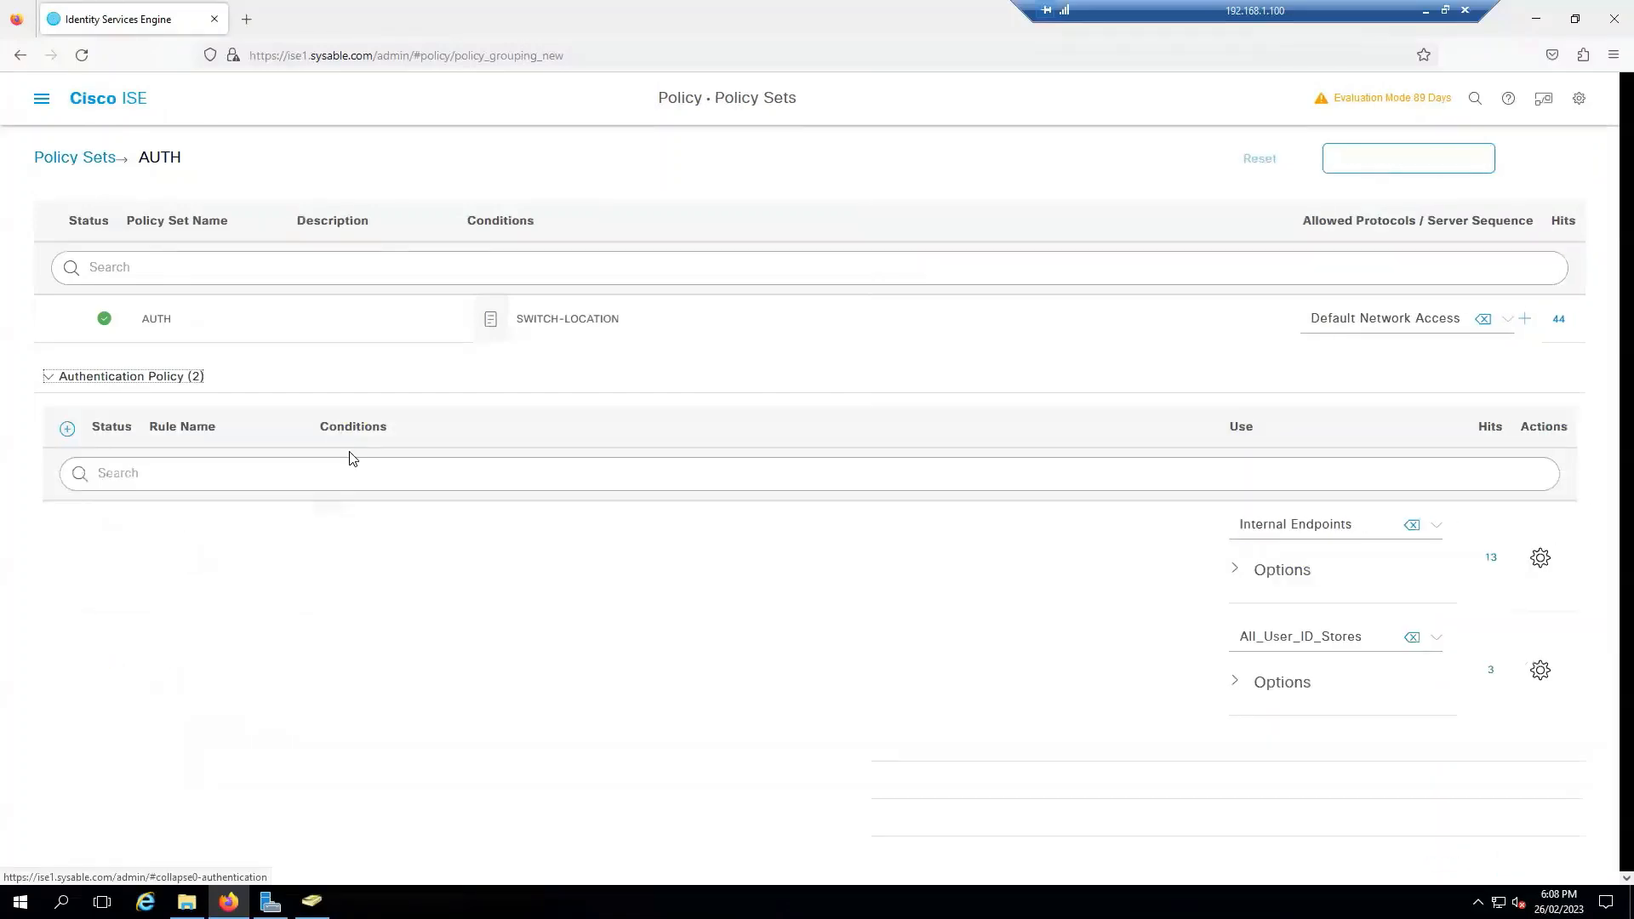
{"action": "scroll", "coordinate": [775, 549], "scroll_direction": "down", "scroll_amount": 1}
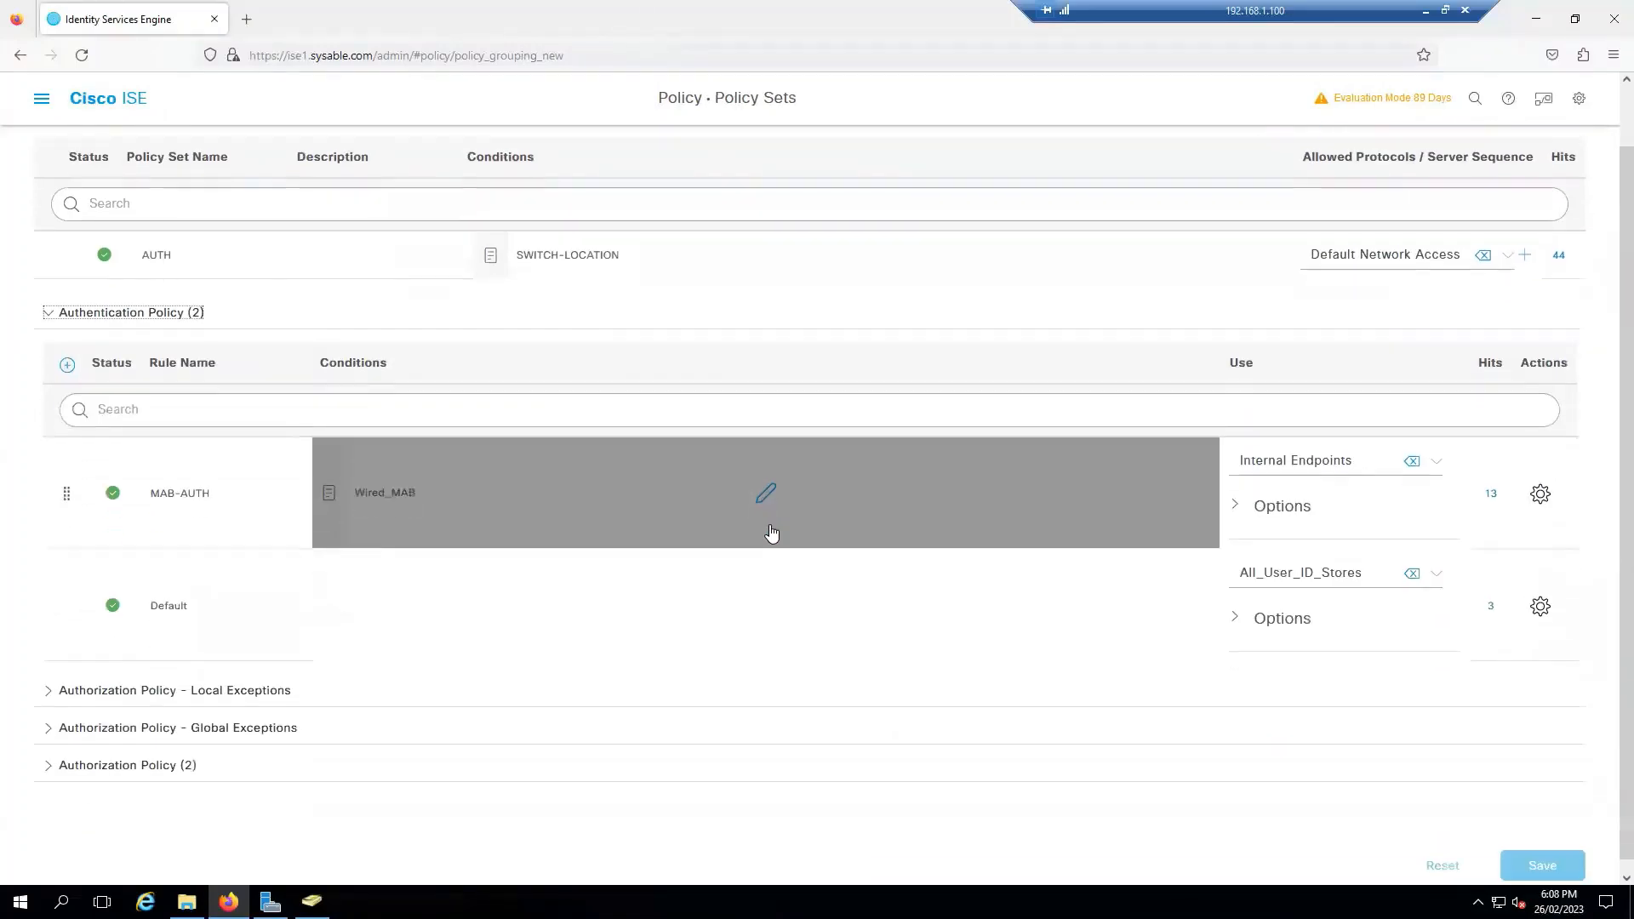
{"action": "left_click", "coordinate": [223, 760]}
{"action": "scroll", "coordinate": [606, 723], "scroll_direction": "down", "scroll_amount": 3}
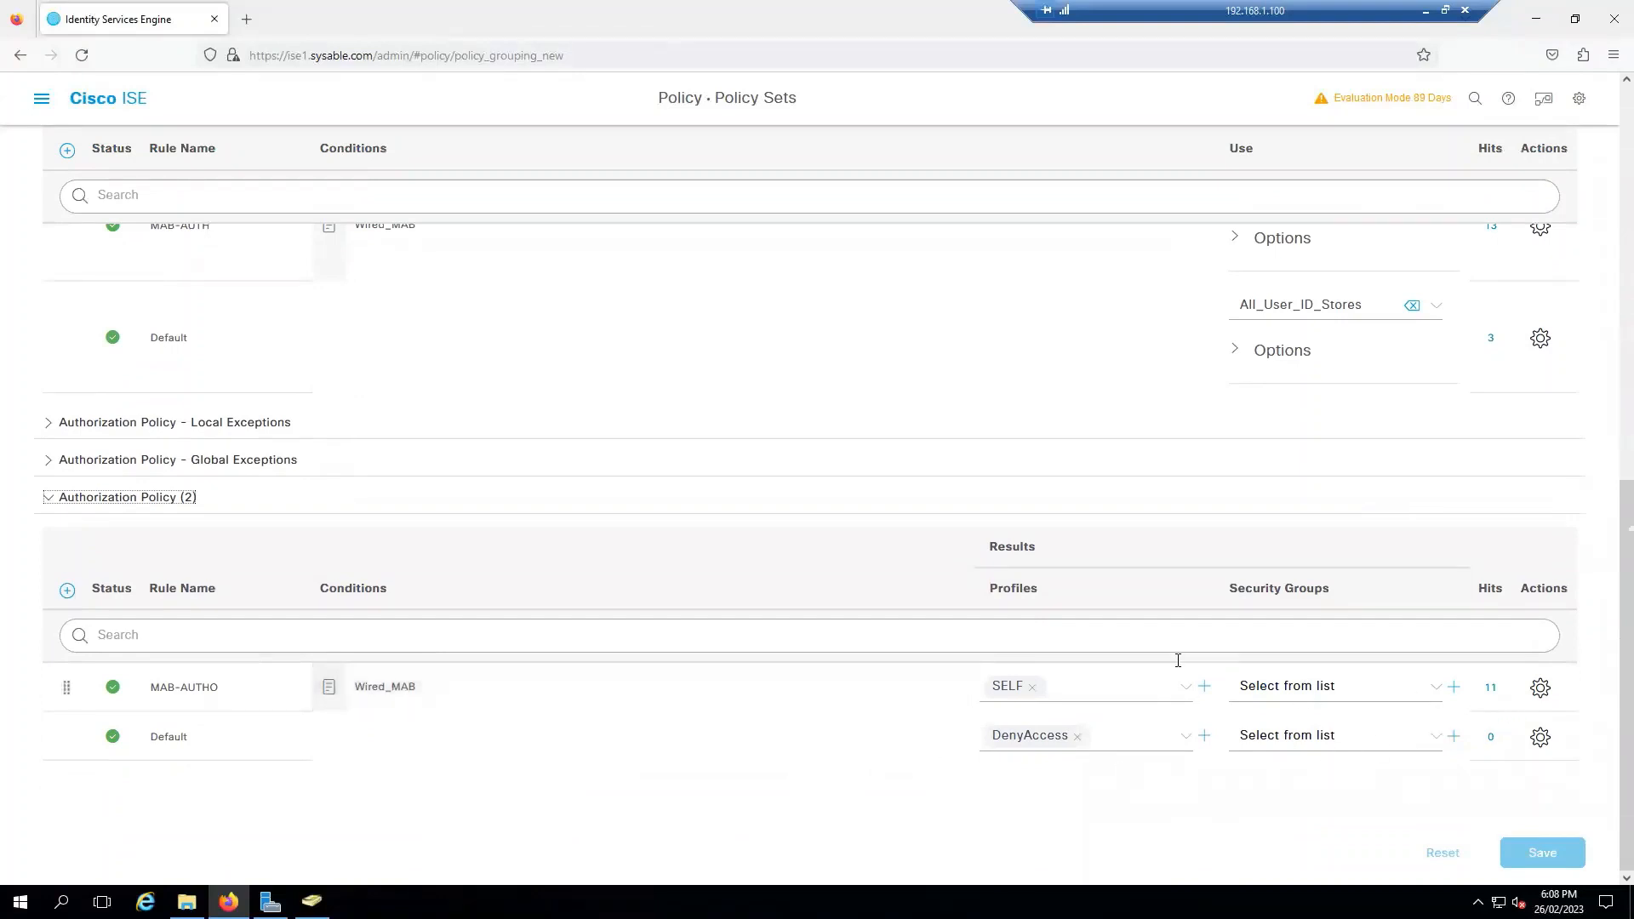
Step: Re-run the g0/2 session details command on the switch
{"action": "key", "text": "alt+Tab"}
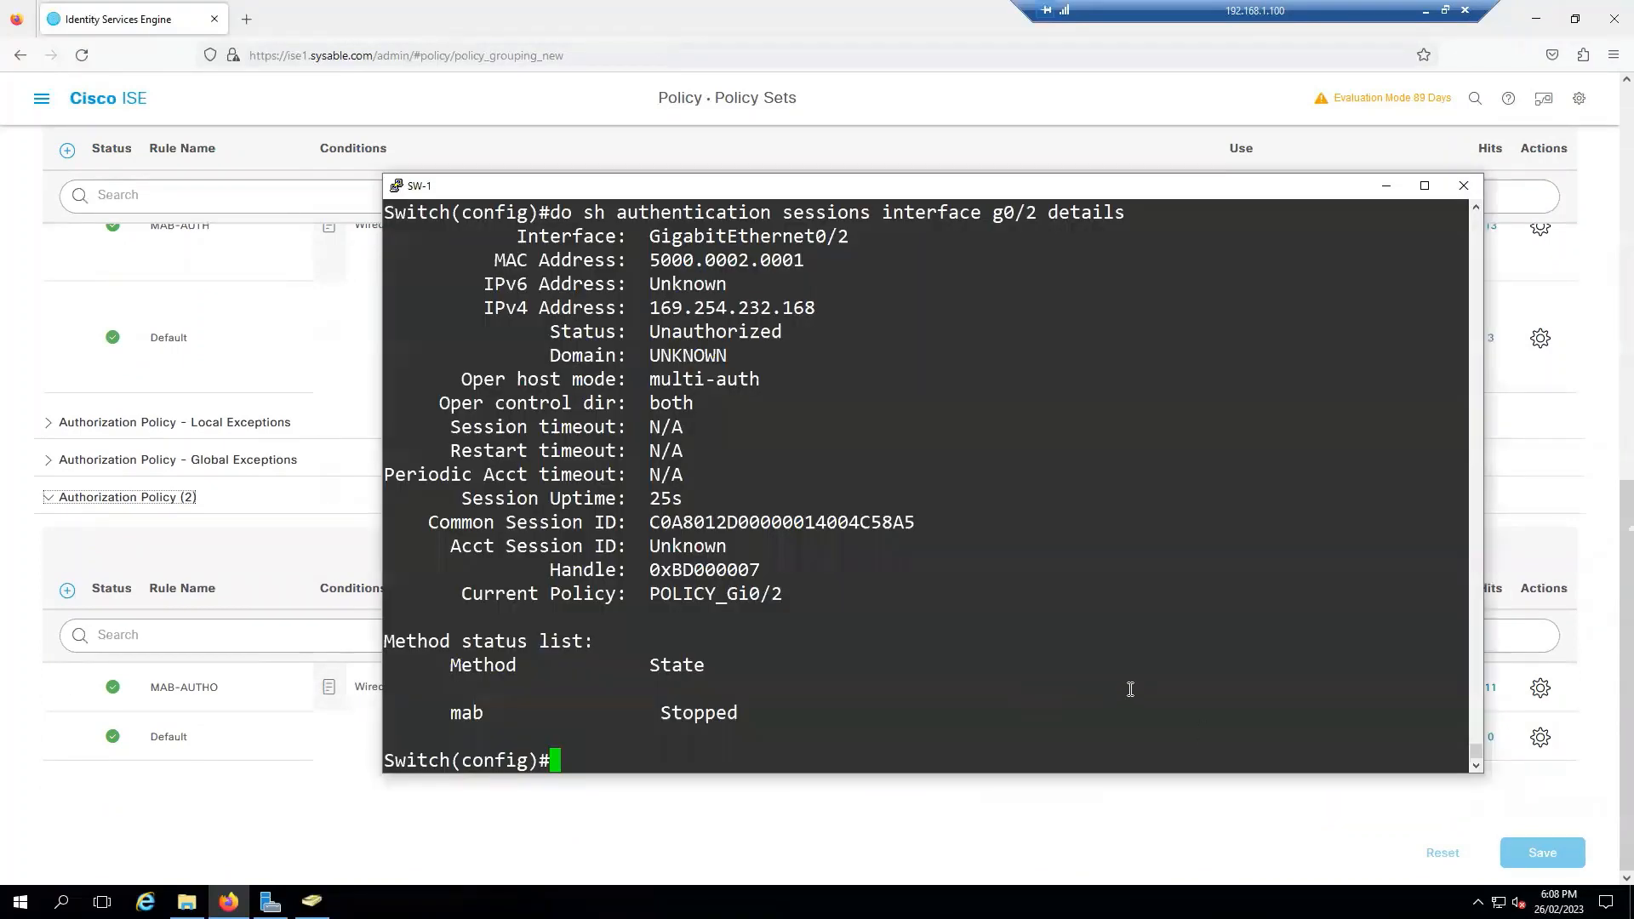
{"action": "key", "text": "Up"}
{"action": "key", "text": "Return"}
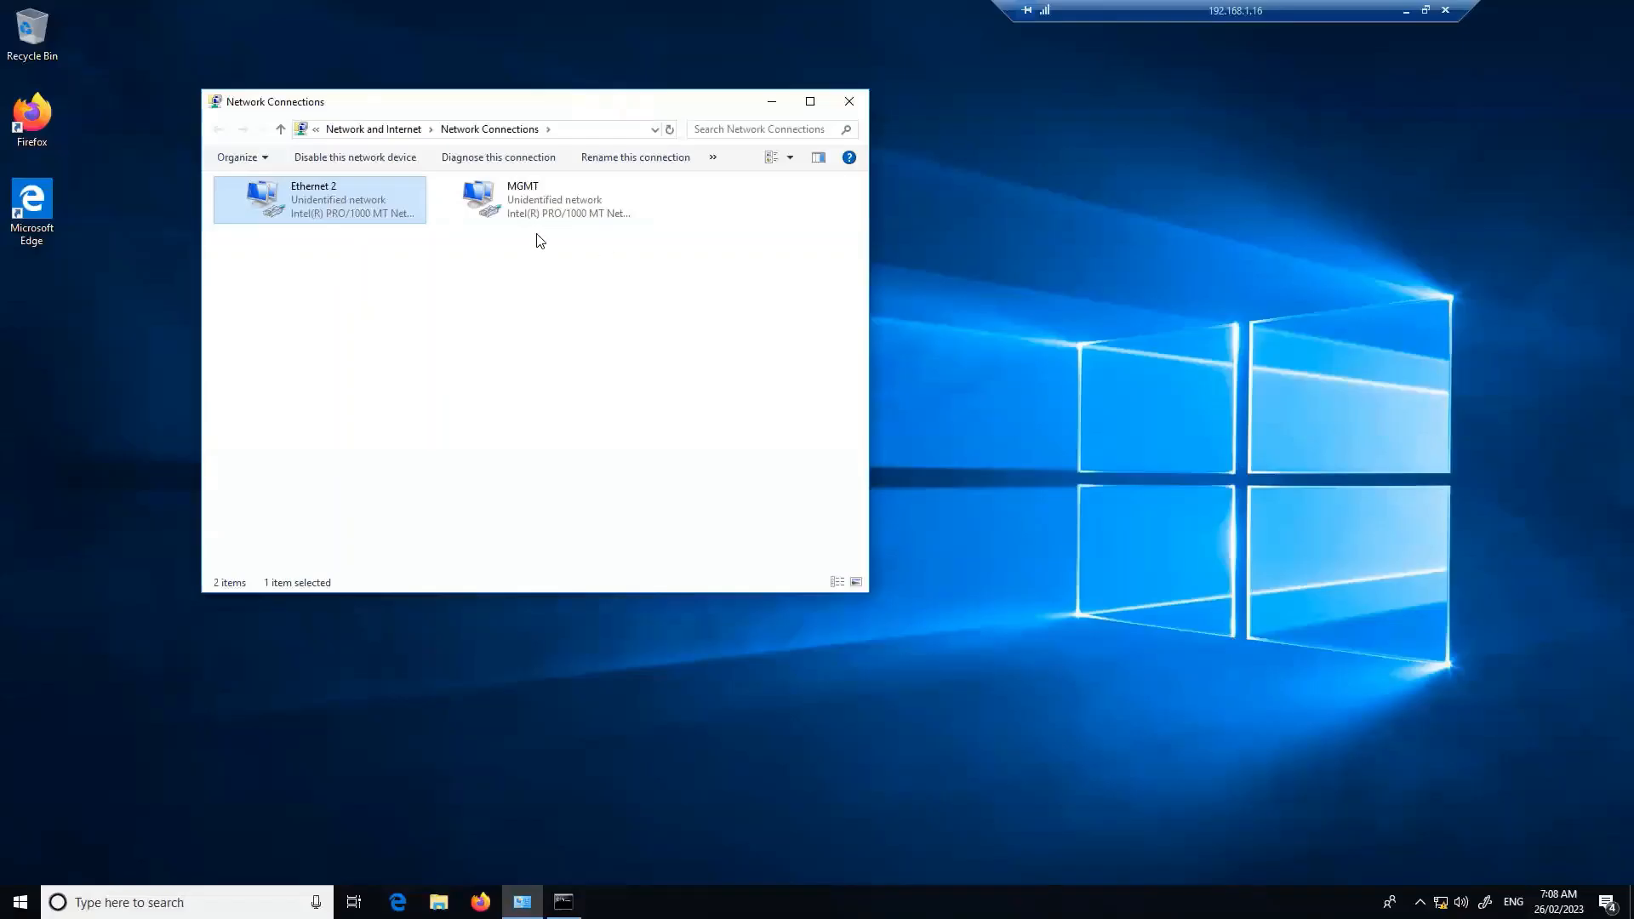
Step: Disable Ethernet 2 and clear the switch's authentication sessions
{"action": "right_click", "coordinate": [364, 205]}
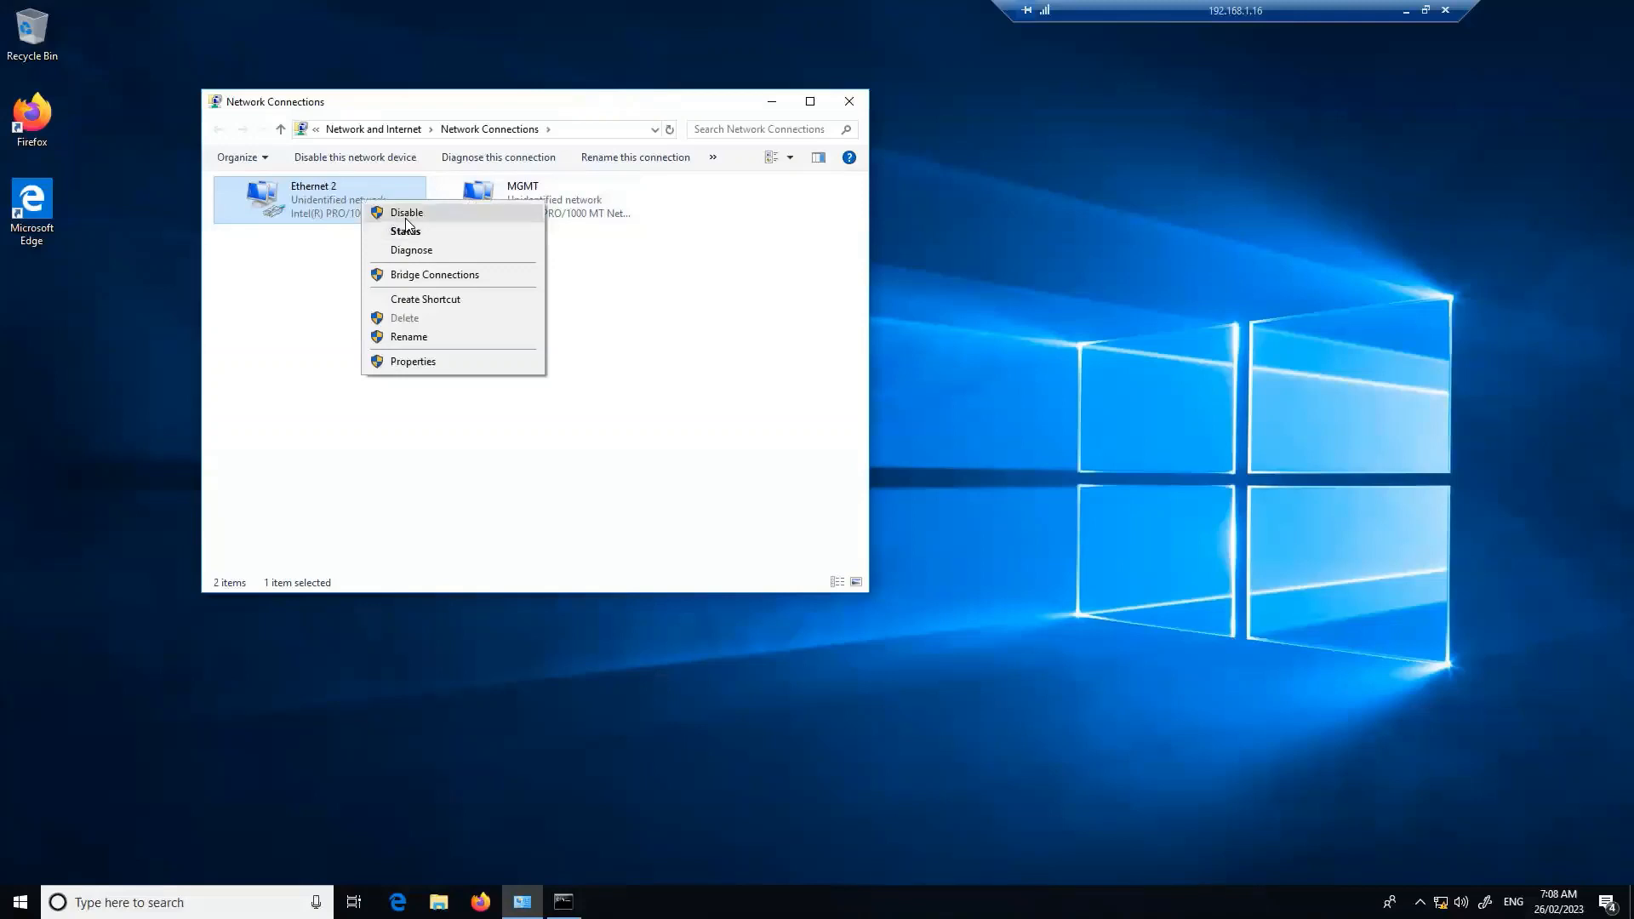
{"action": "left_click", "coordinate": [407, 213]}
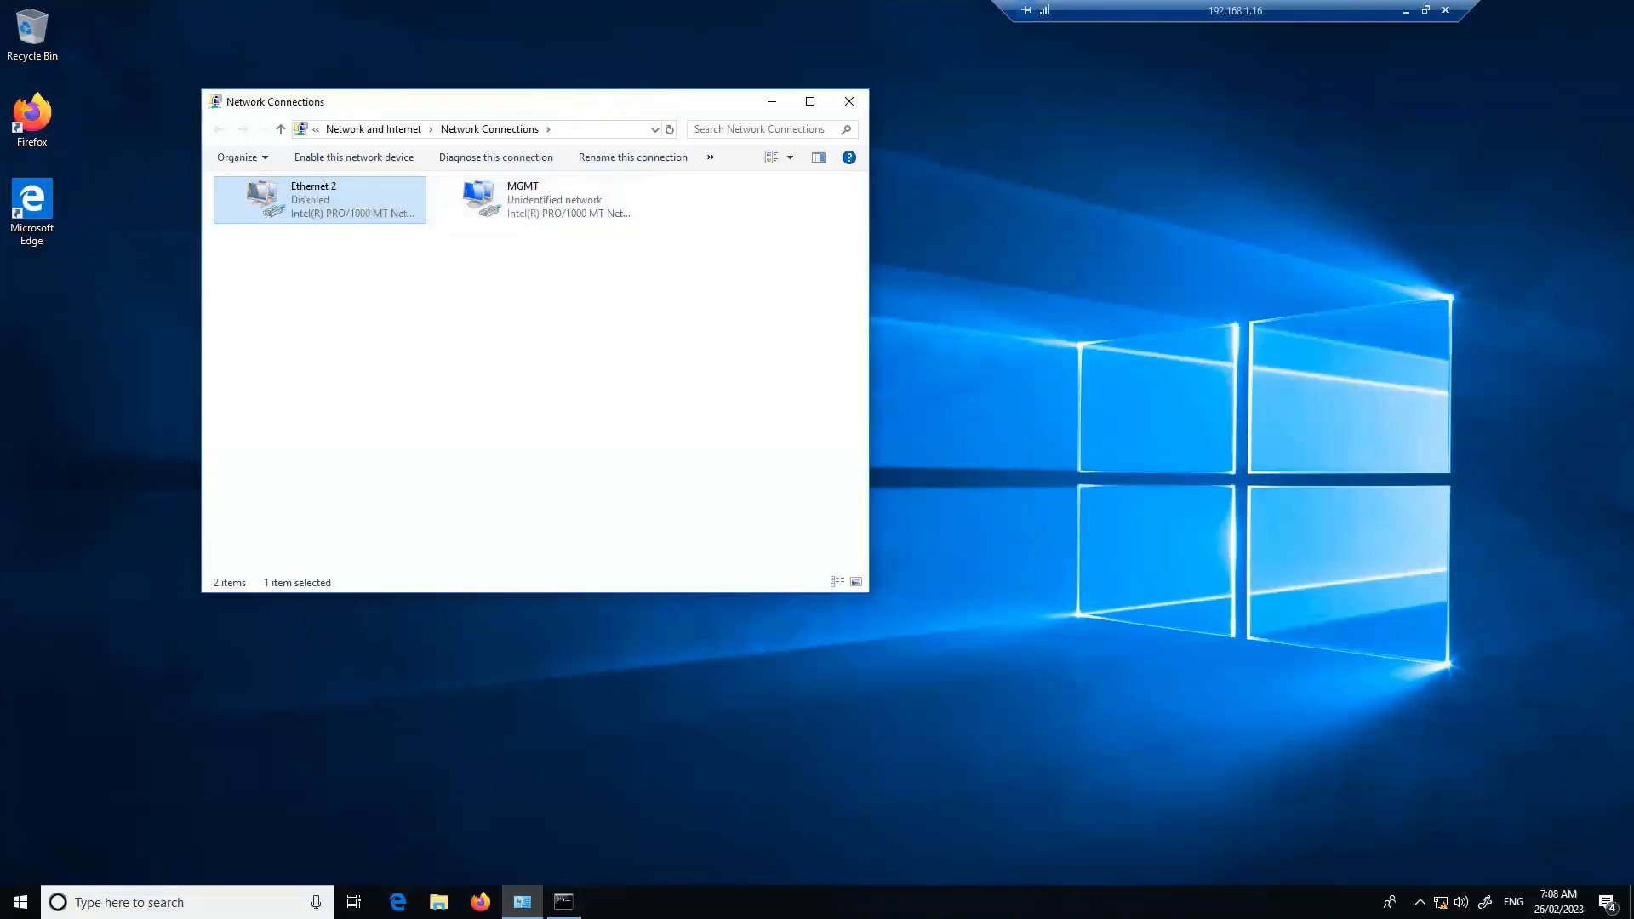
{"action": "key", "text": "alt+Tab"}
{"action": "key", "text": "Up"}
{"action": "key", "text": "Up"}
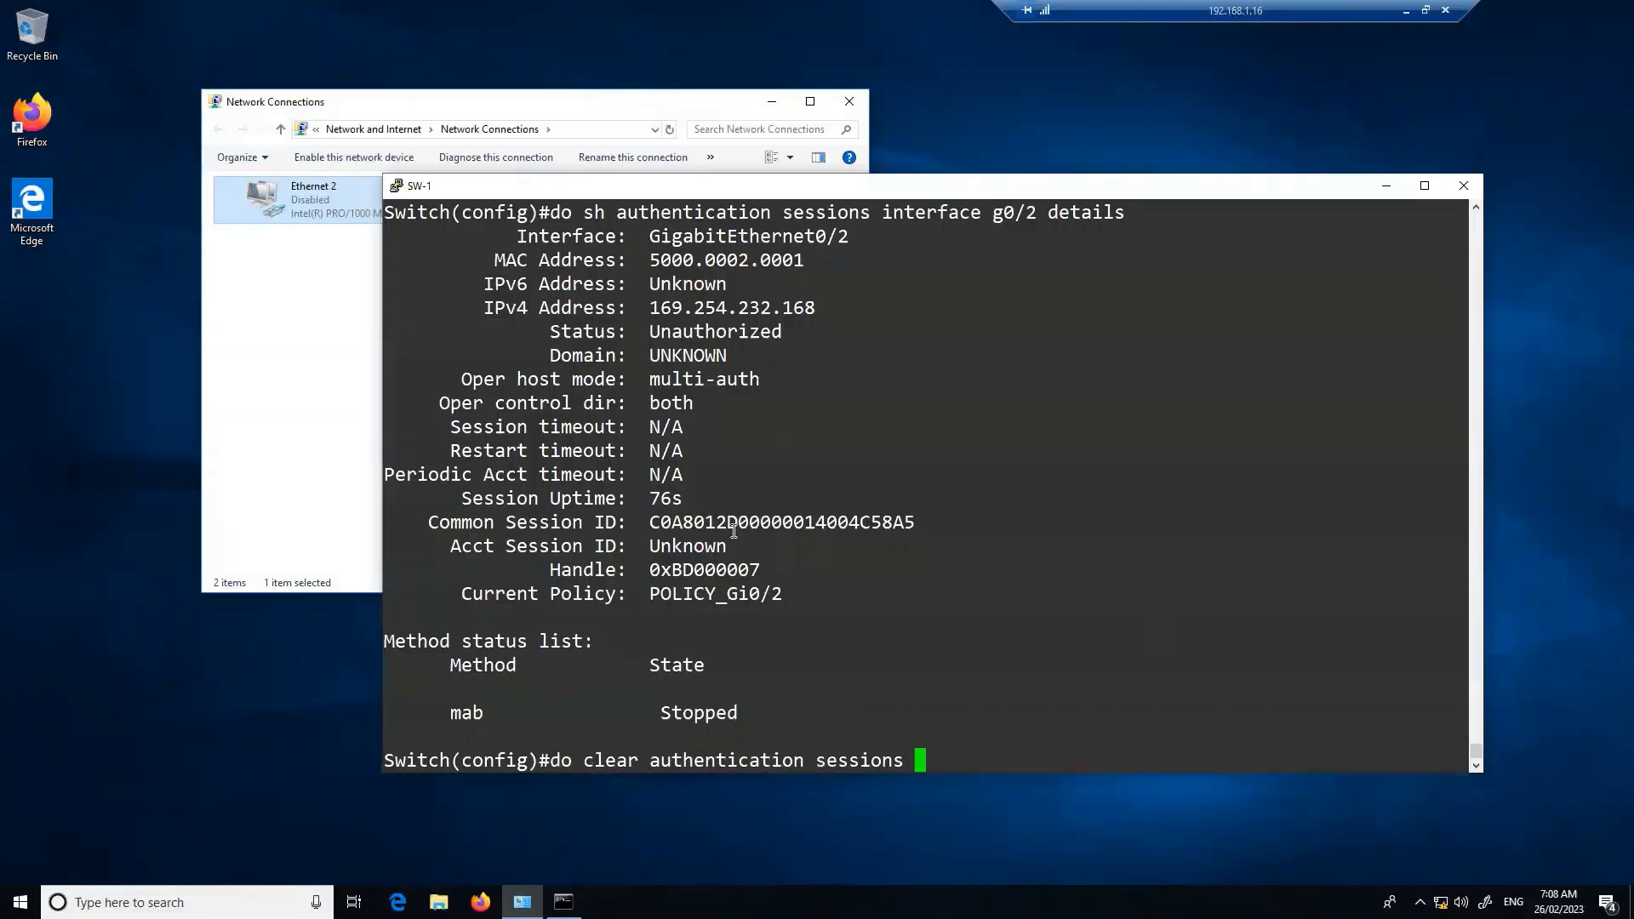
{"action": "key", "text": "Return"}
Step: Re-enable Ethernet 2 and run the g0/2 session details command again
{"action": "left_click", "coordinate": [332, 366]}
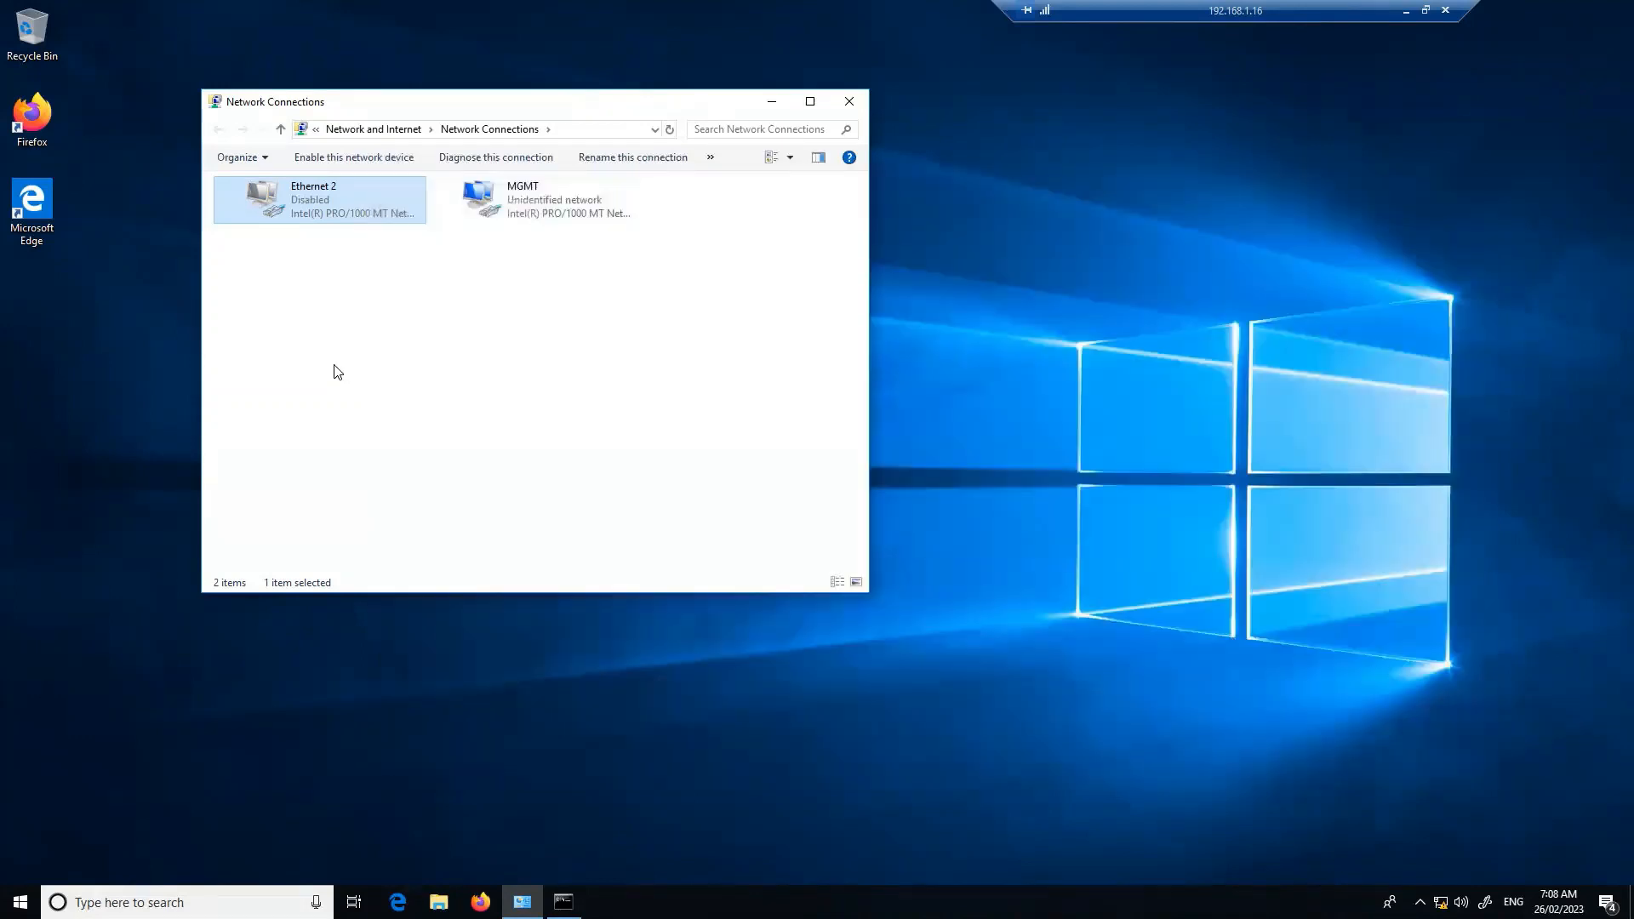
{"action": "right_click", "coordinate": [330, 210]}
{"action": "left_click", "coordinate": [373, 223]}
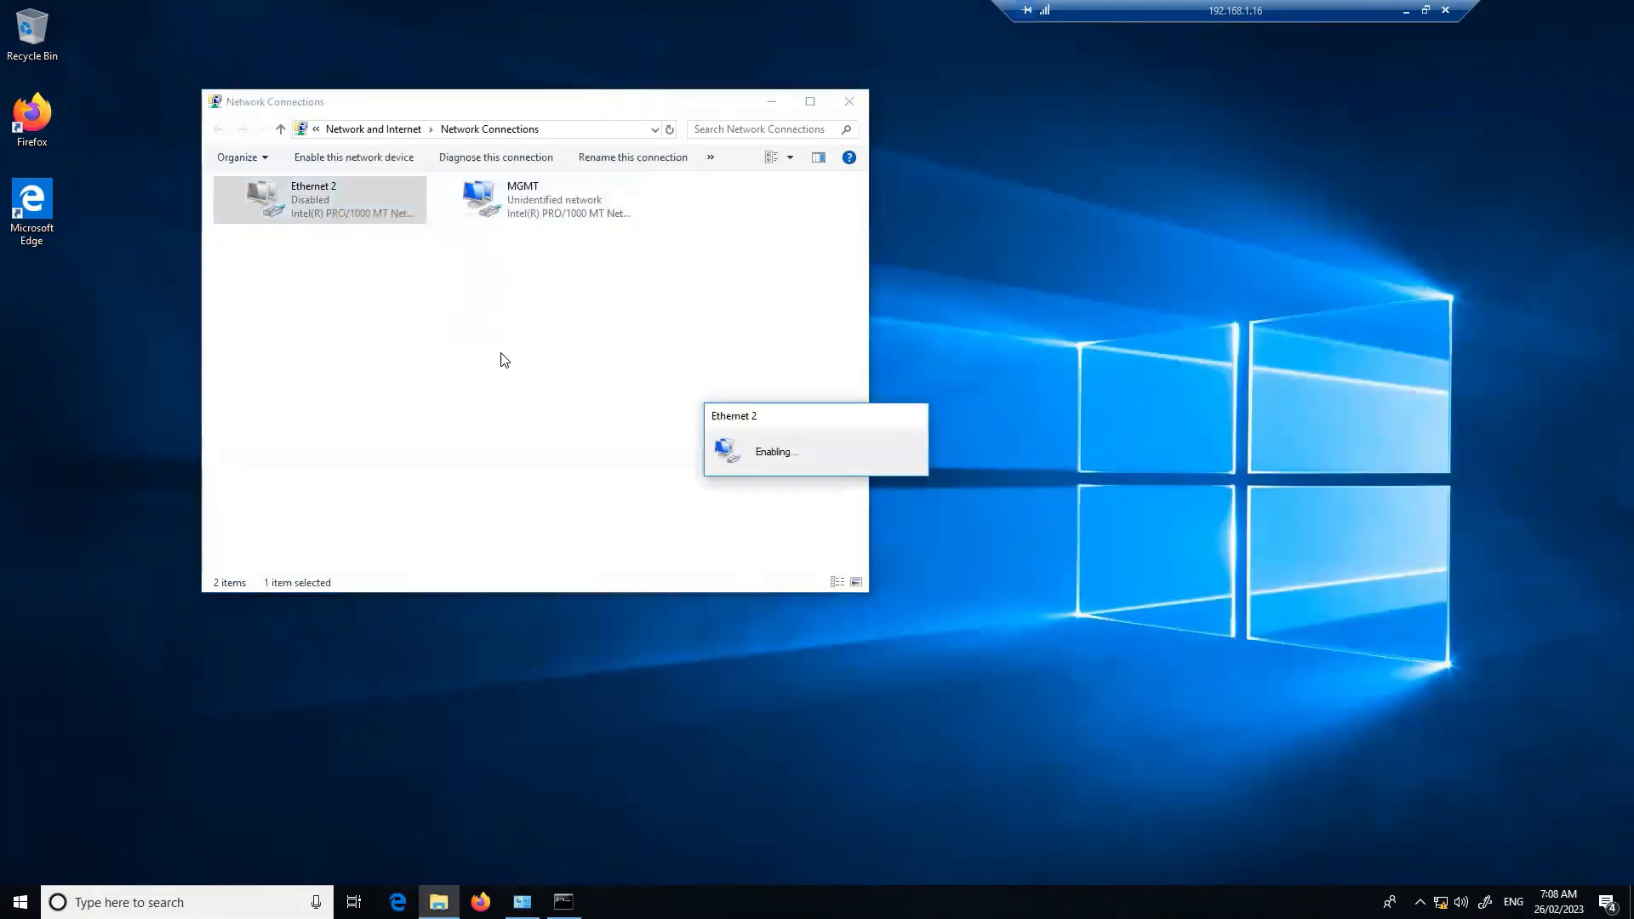
{"action": "key", "text": "alt+Tab"}
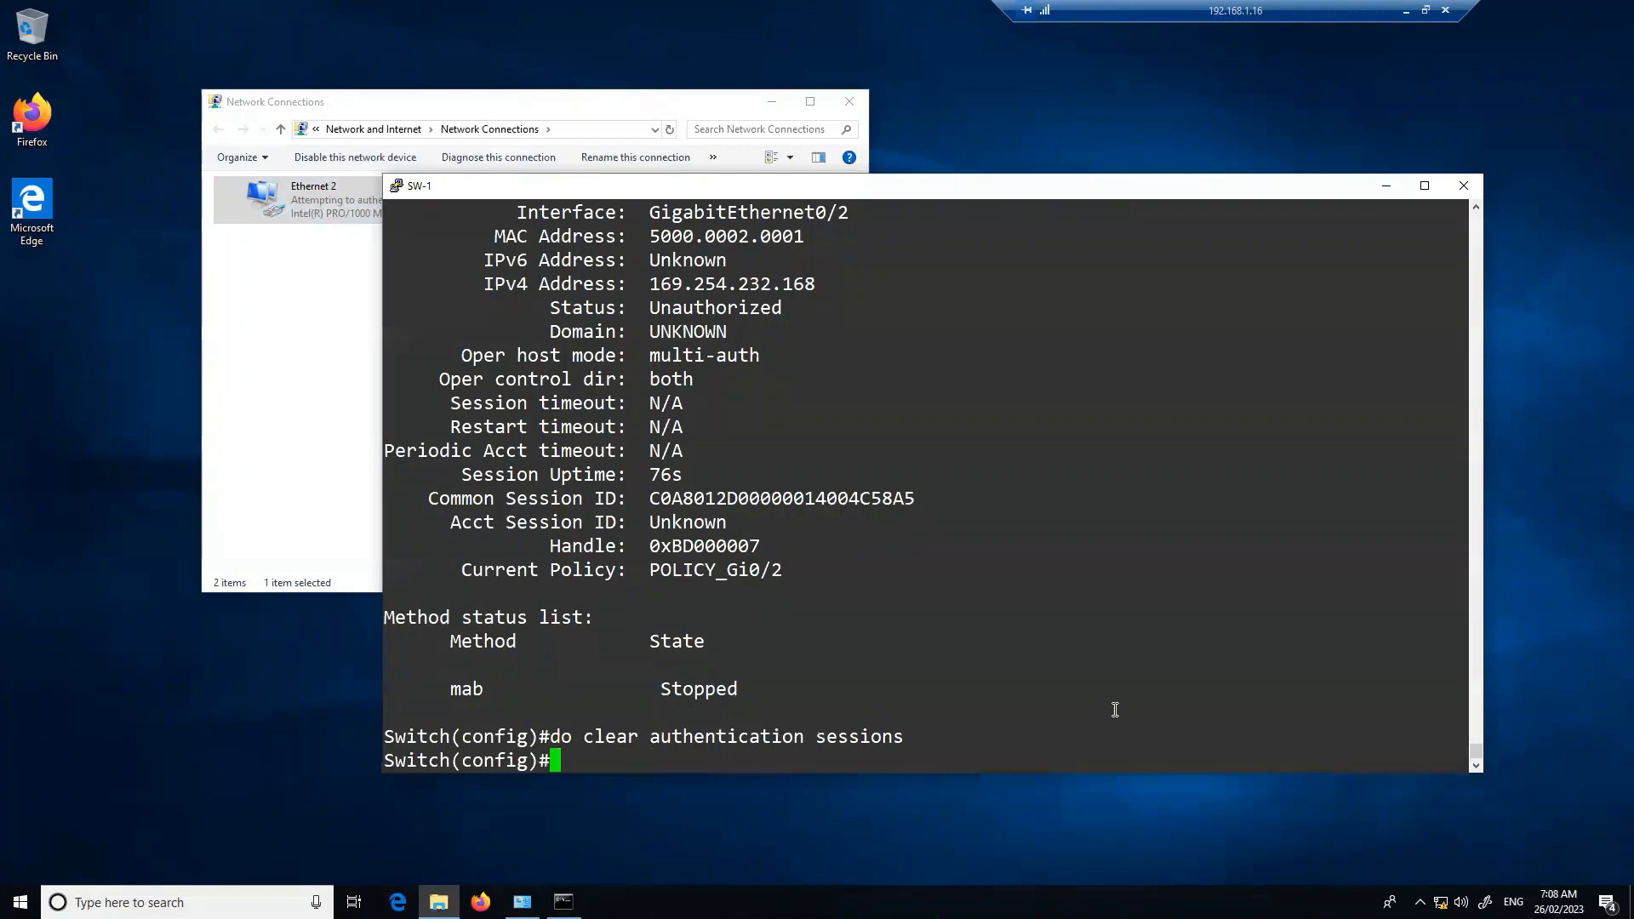
{"action": "key", "text": "Up"}
{"action": "key", "text": "Up"}
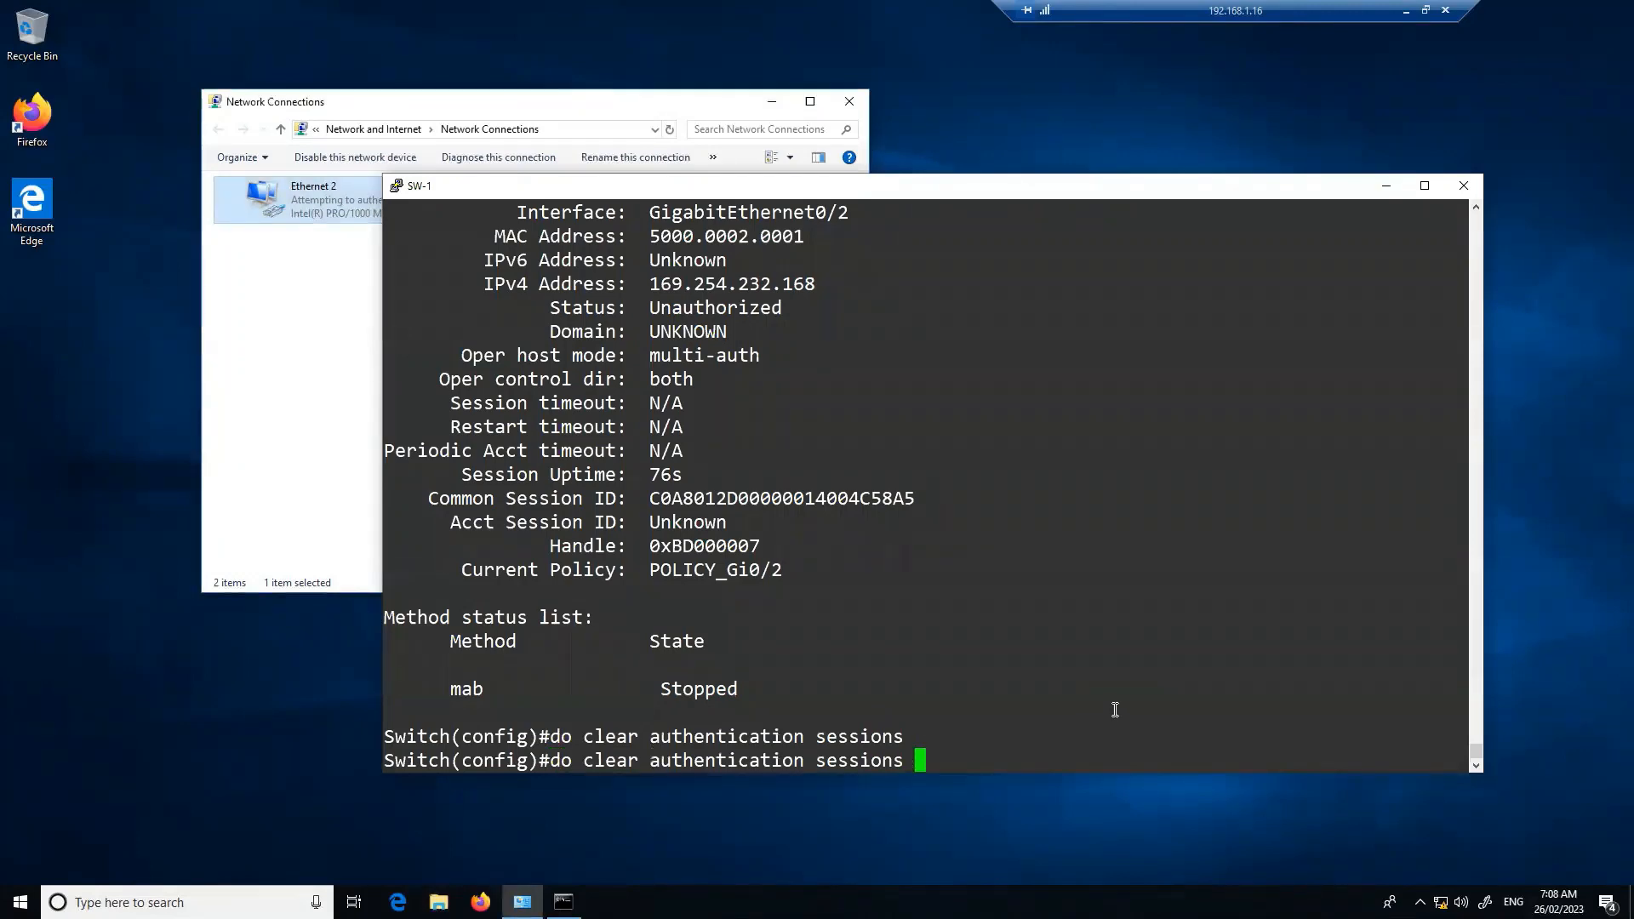
{"action": "key", "text": "Return"}
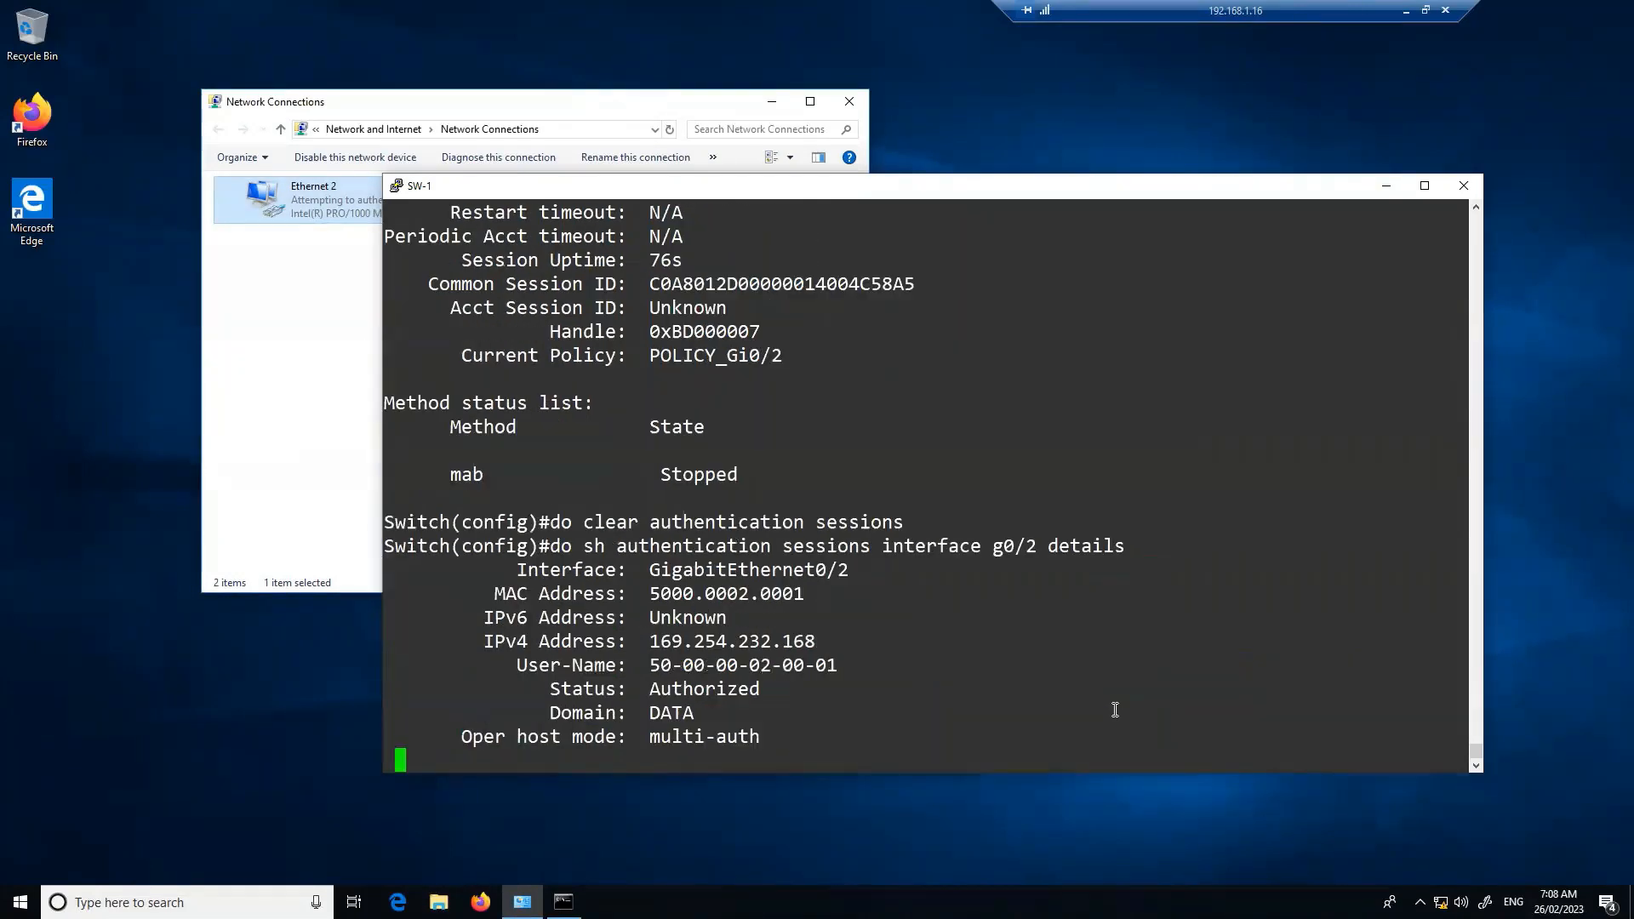
Step: Page through the g0/2 session output and select the guest portal redirect URL
{"action": "key", "text": "space"}
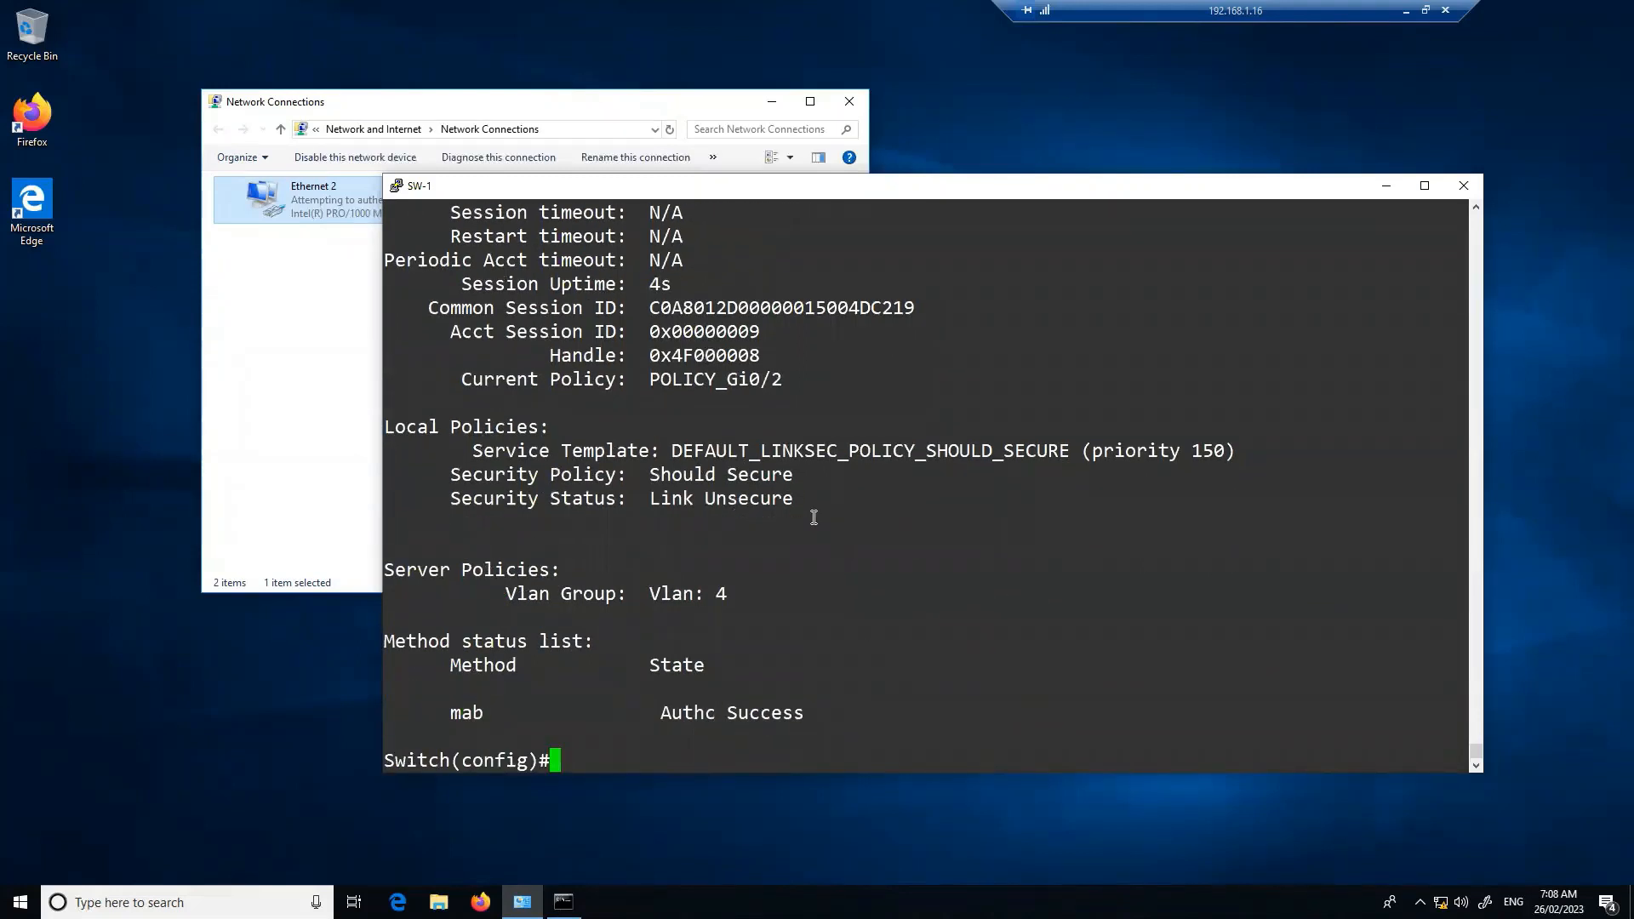
{"action": "key", "text": "Return"}
{"action": "key", "text": "Return"}
{"action": "key", "text": "Up"}
{"action": "key", "text": "Return"}
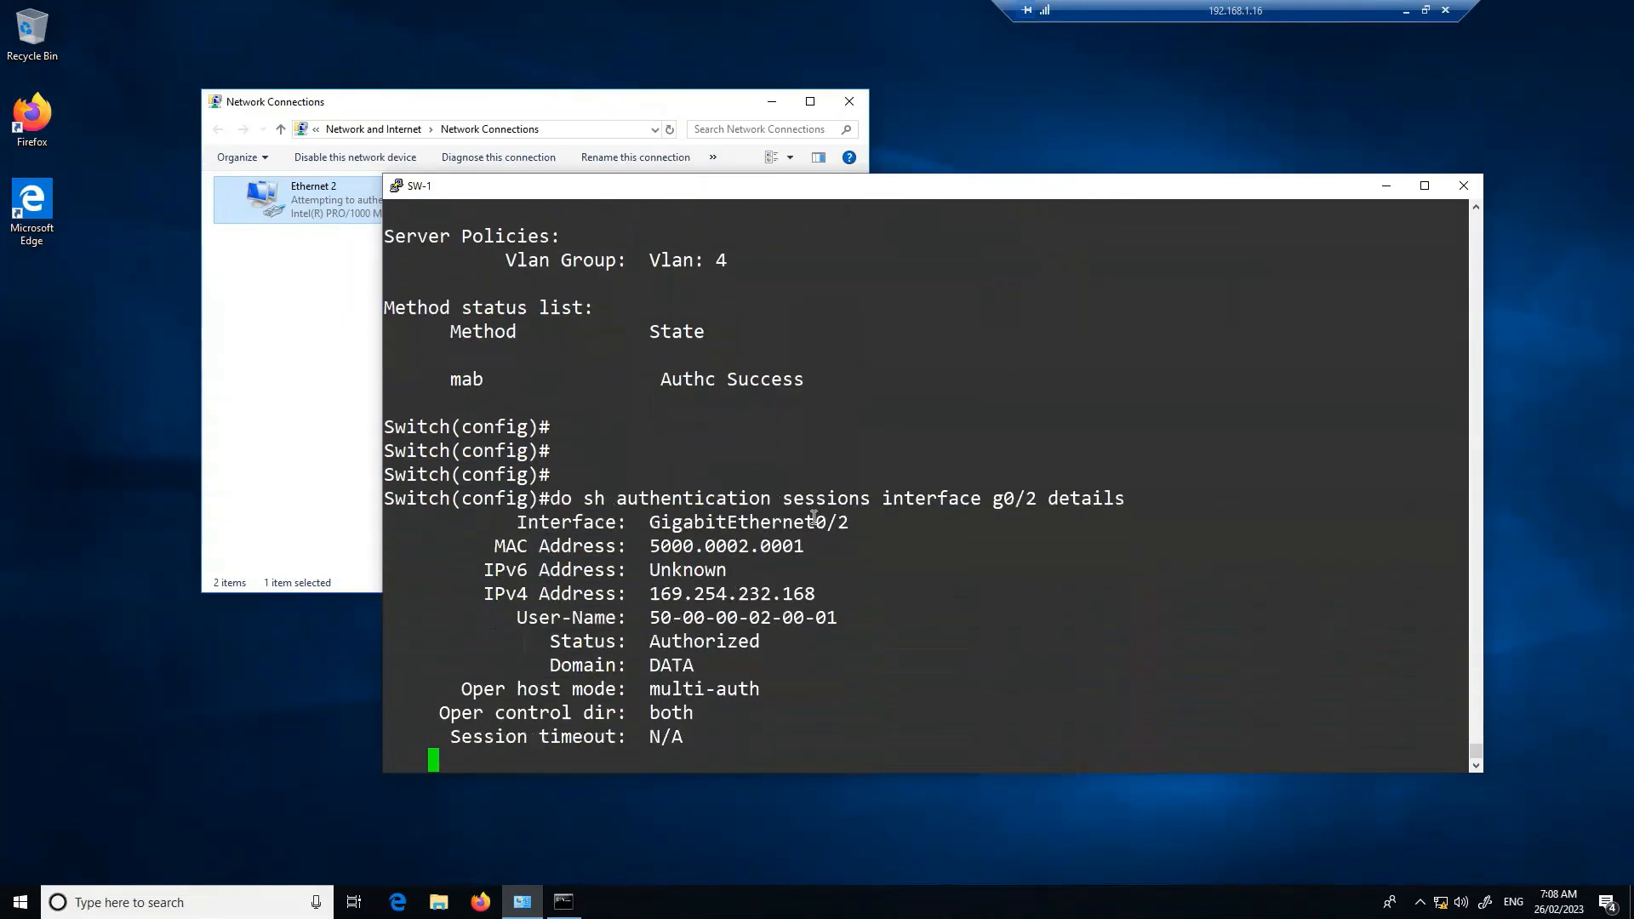
{"action": "key", "text": "space"}
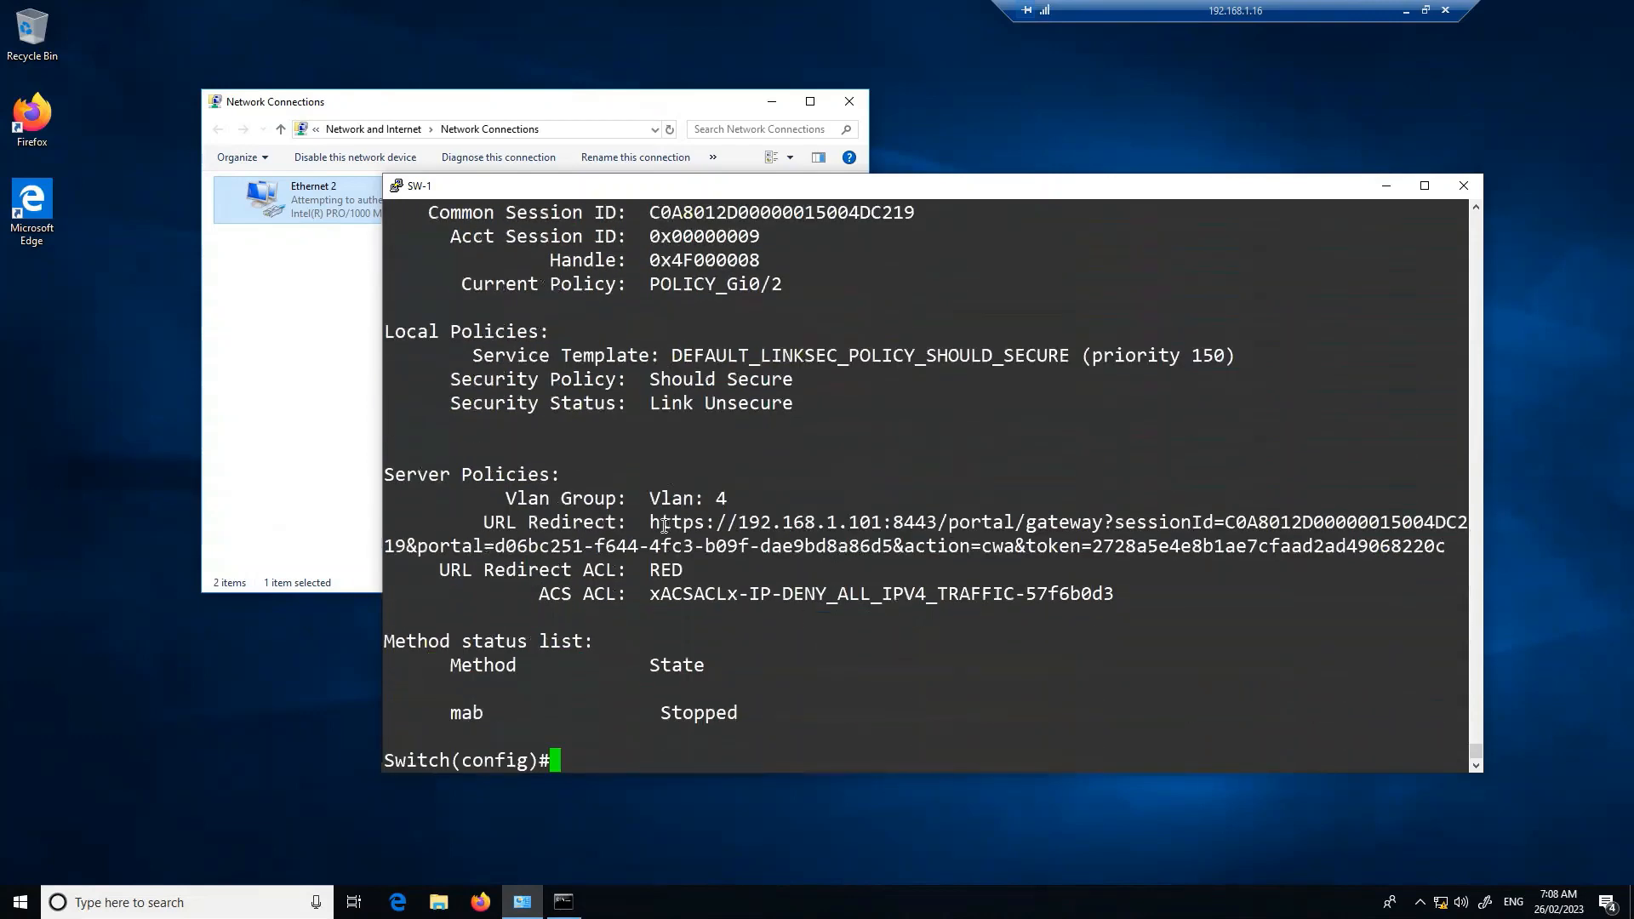
{"action": "left_click_drag", "start_coordinate": [650, 523], "coordinate": [1440, 547]}
{"action": "key", "text": "ctrl+c"}
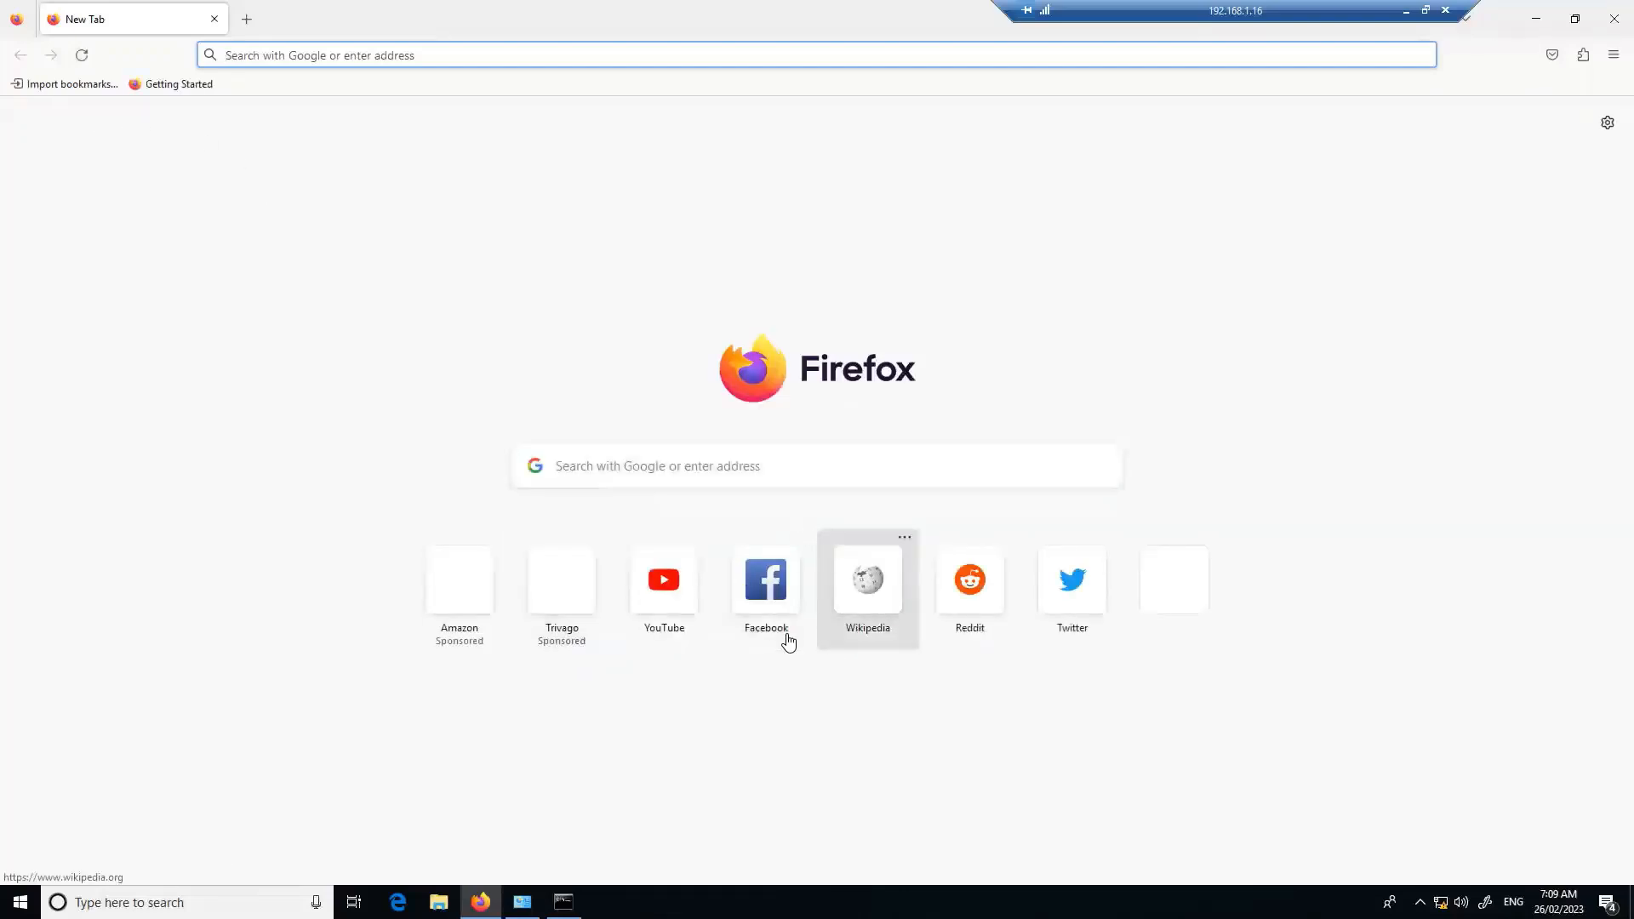
Step: Paste the copied redirect URL into Firefox and accept the self-signed certificate warning
{"action": "left_click", "coordinate": [627, 56]}
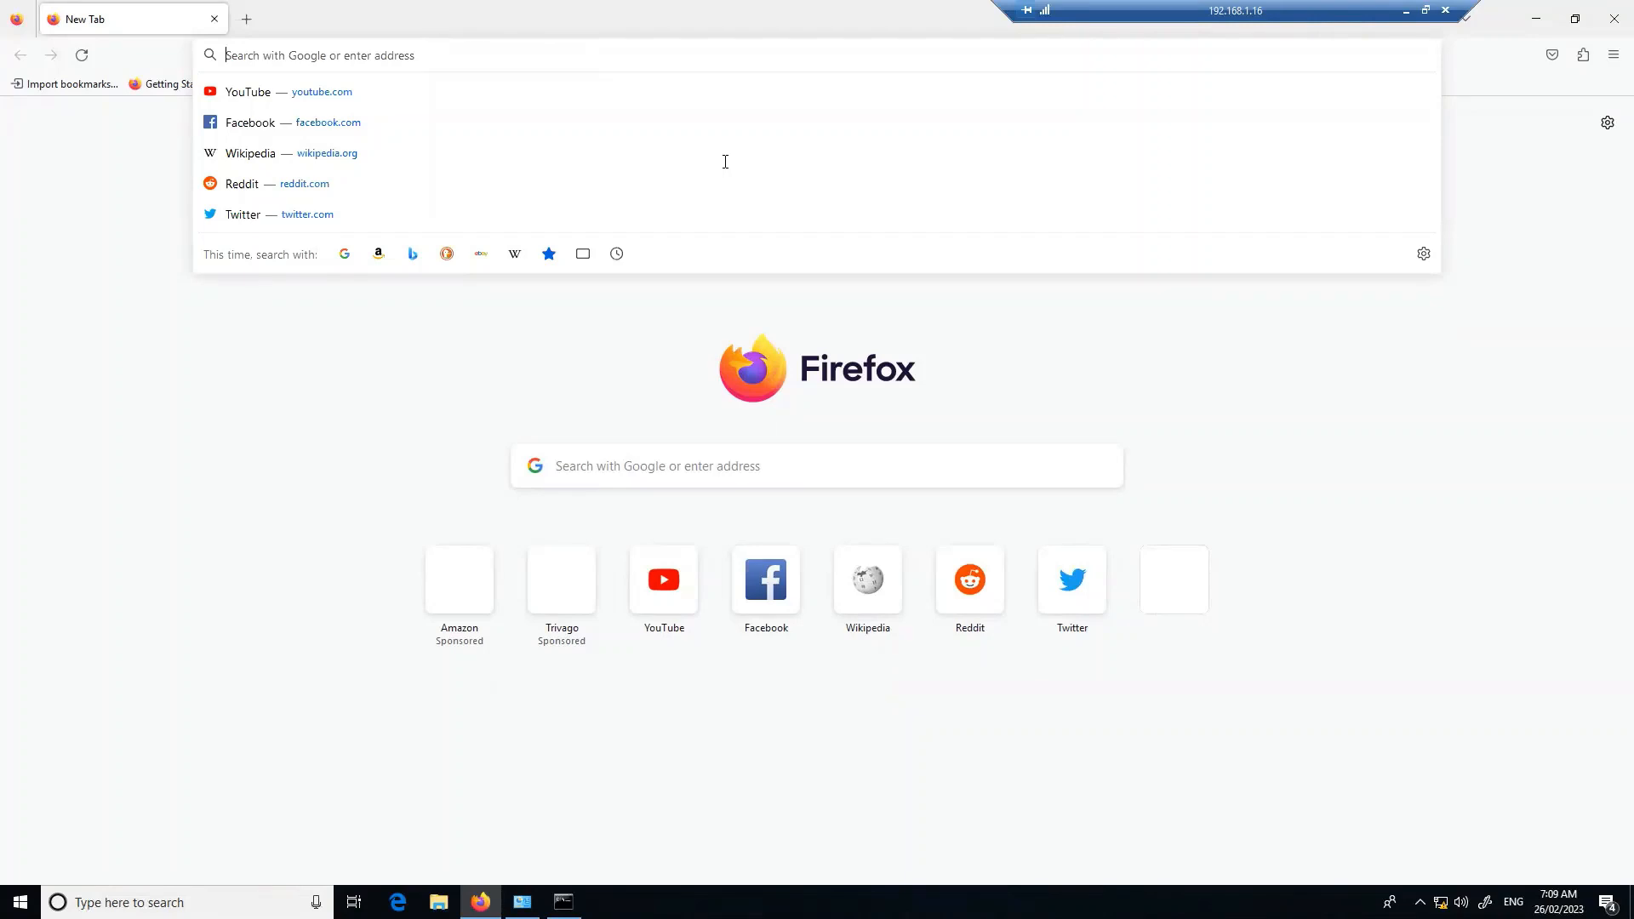
{"action": "key", "text": "ctrl+v"}
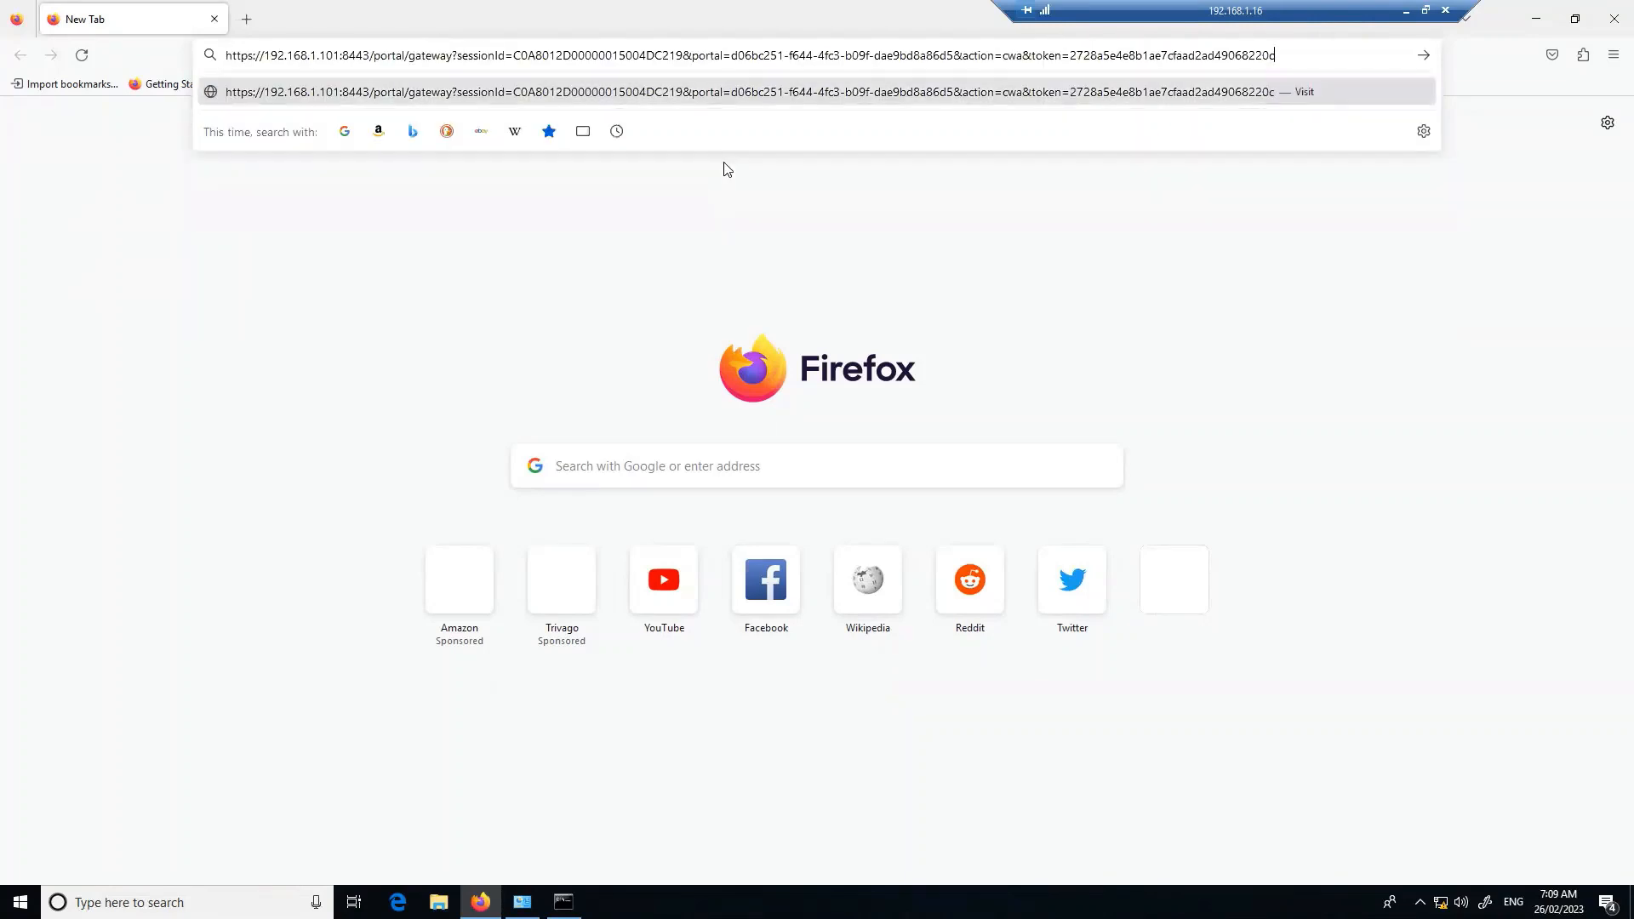
{"action": "key", "text": "Return"}
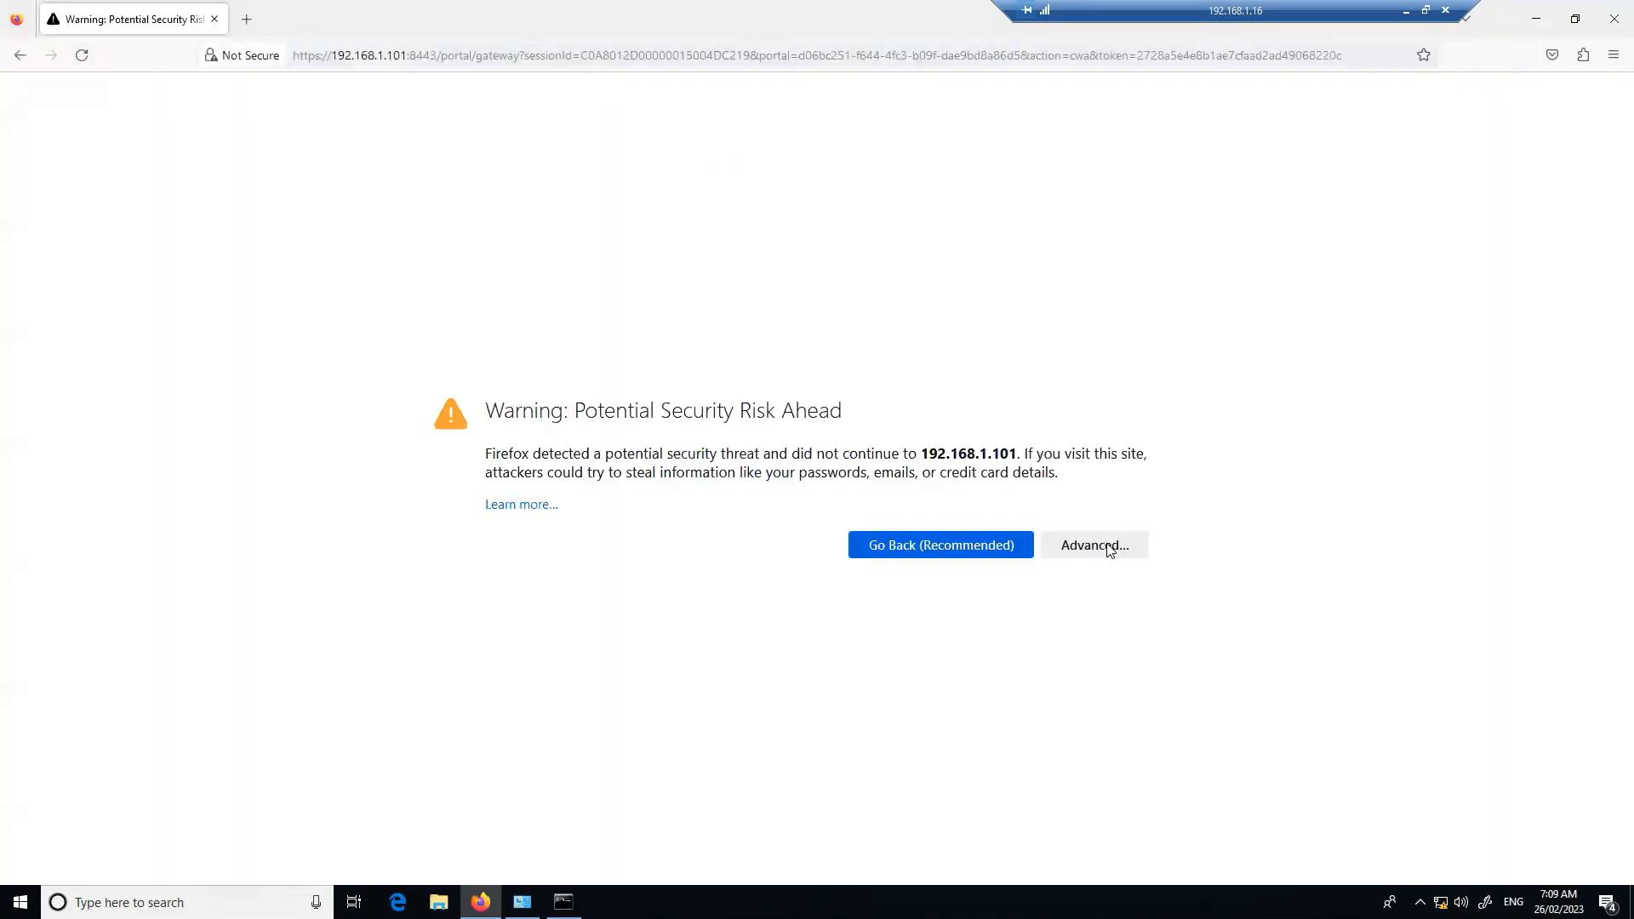
{"action": "left_click", "coordinate": [1110, 548]}
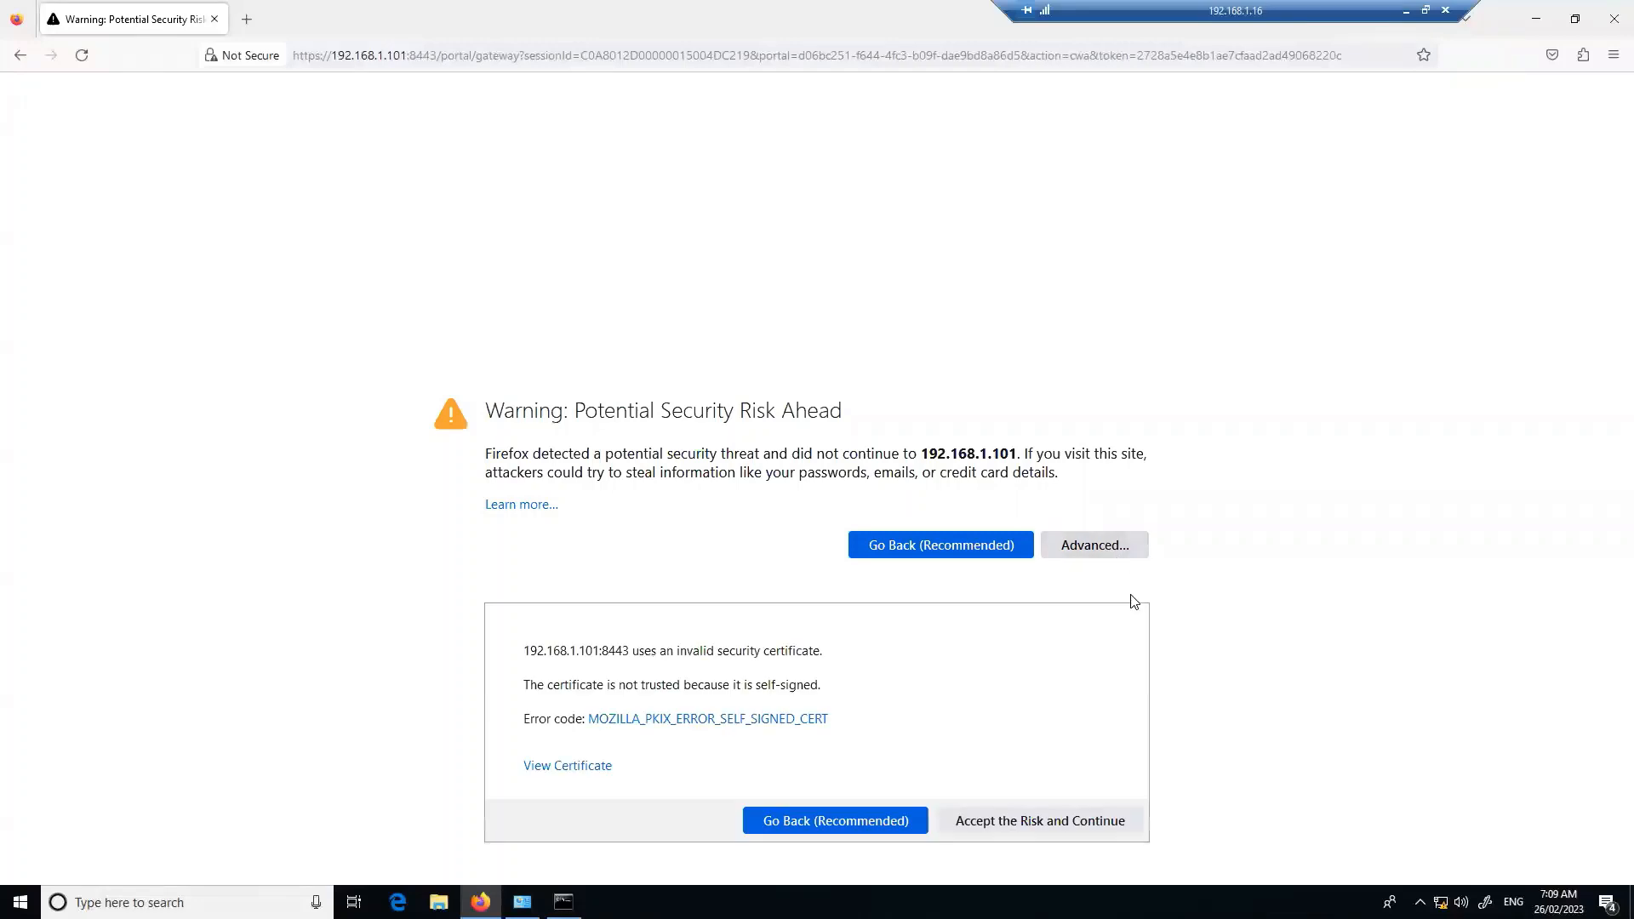
{"action": "left_click", "coordinate": [1066, 818]}
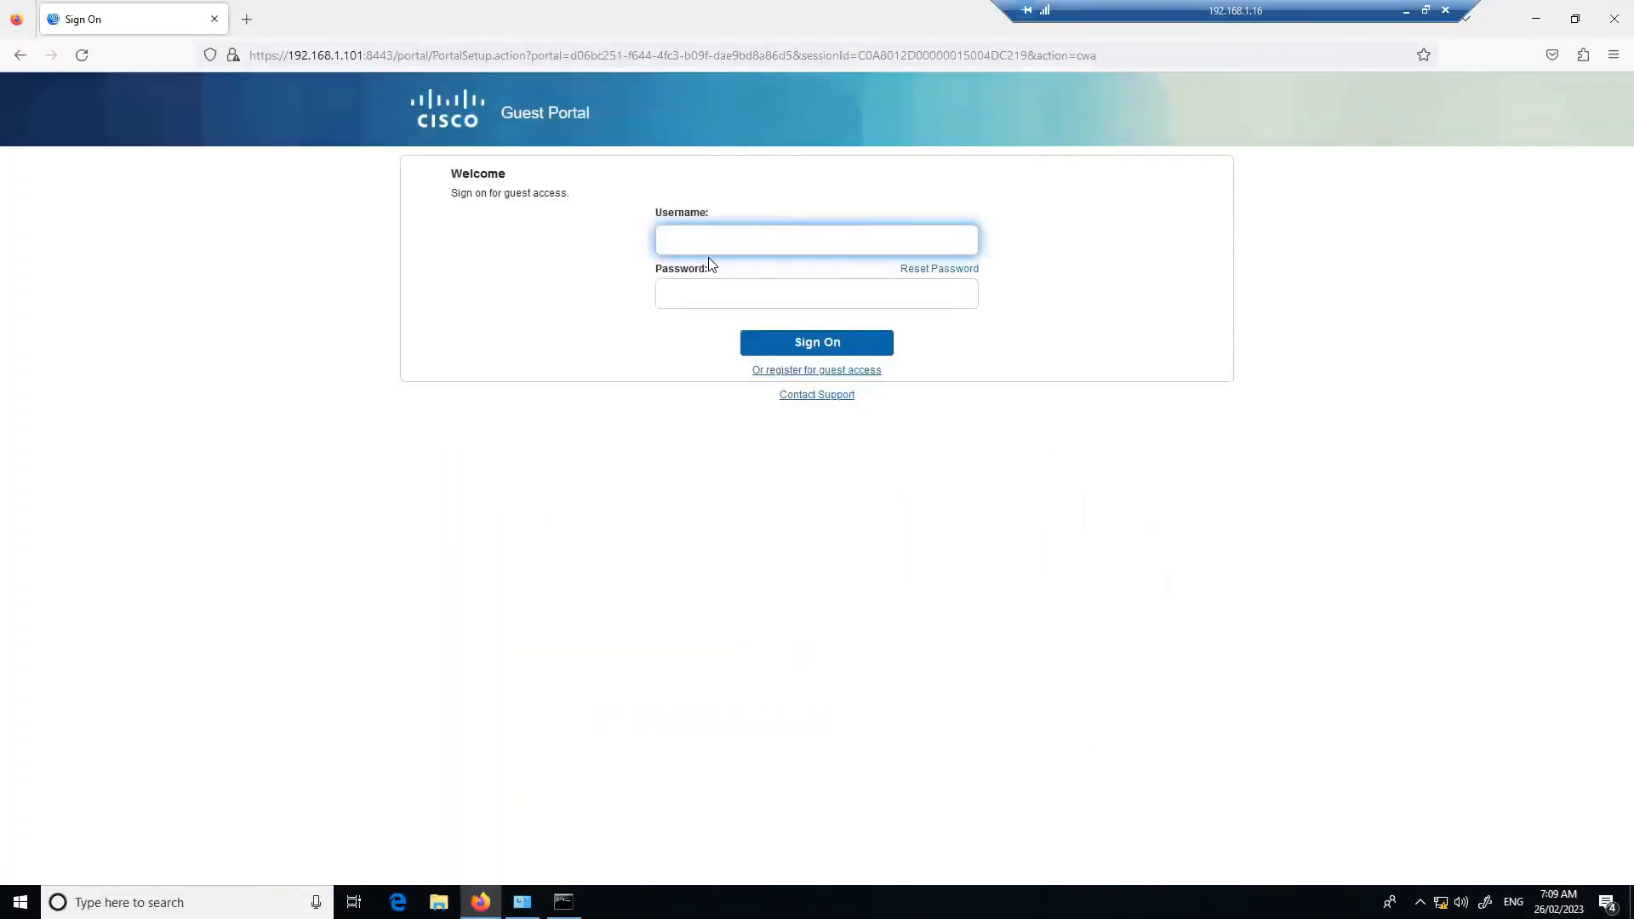
Step: Open guest self-registration and enter the guest's username, first and last name, and e-mail
{"action": "left_click", "coordinate": [827, 374]}
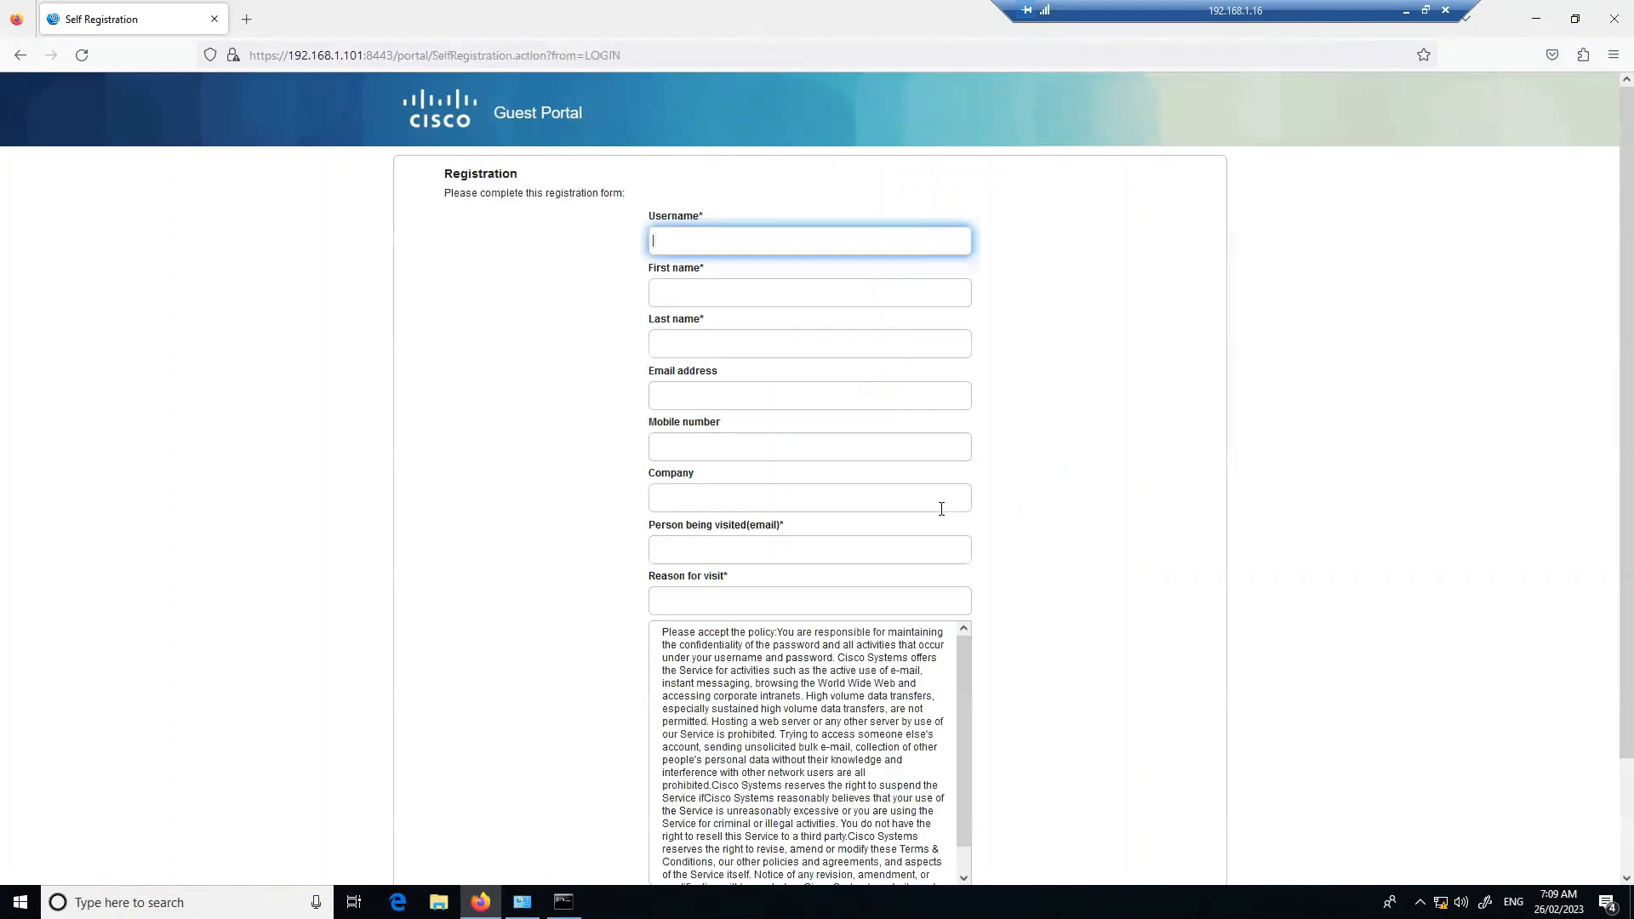
{"action": "type", "text": "moizmoiz"}
{"action": "key", "text": "Tab"}
{"action": "type", "text": "moiz"}
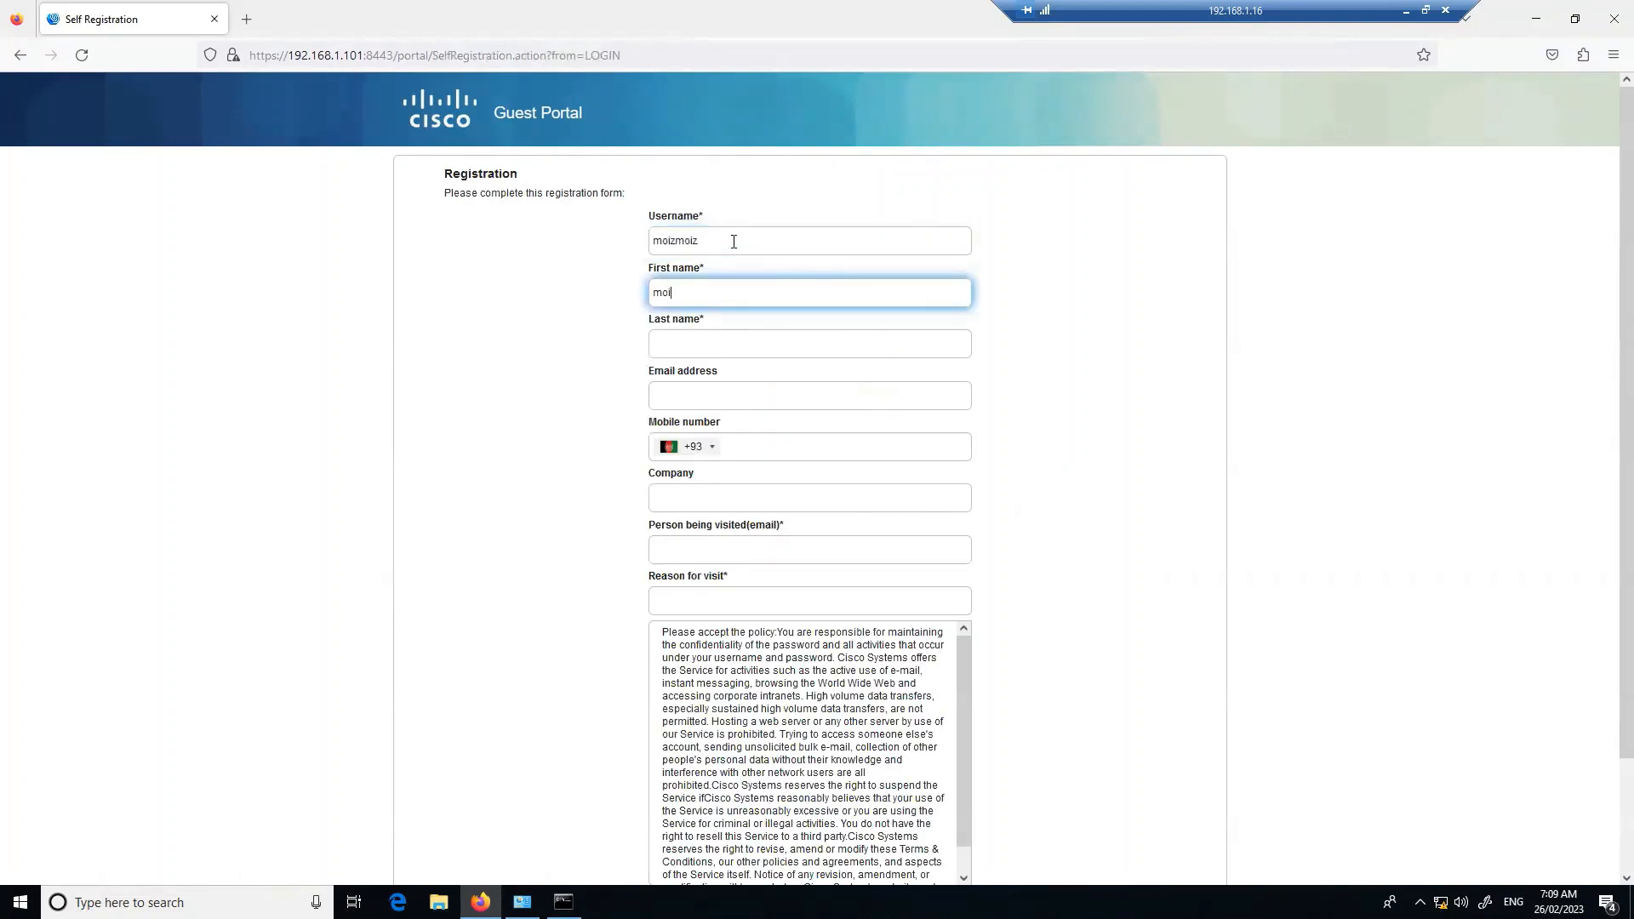
{"action": "key", "text": "Tab"}
{"action": "type", "text": "m"}
{"action": "key", "text": "Tab"}
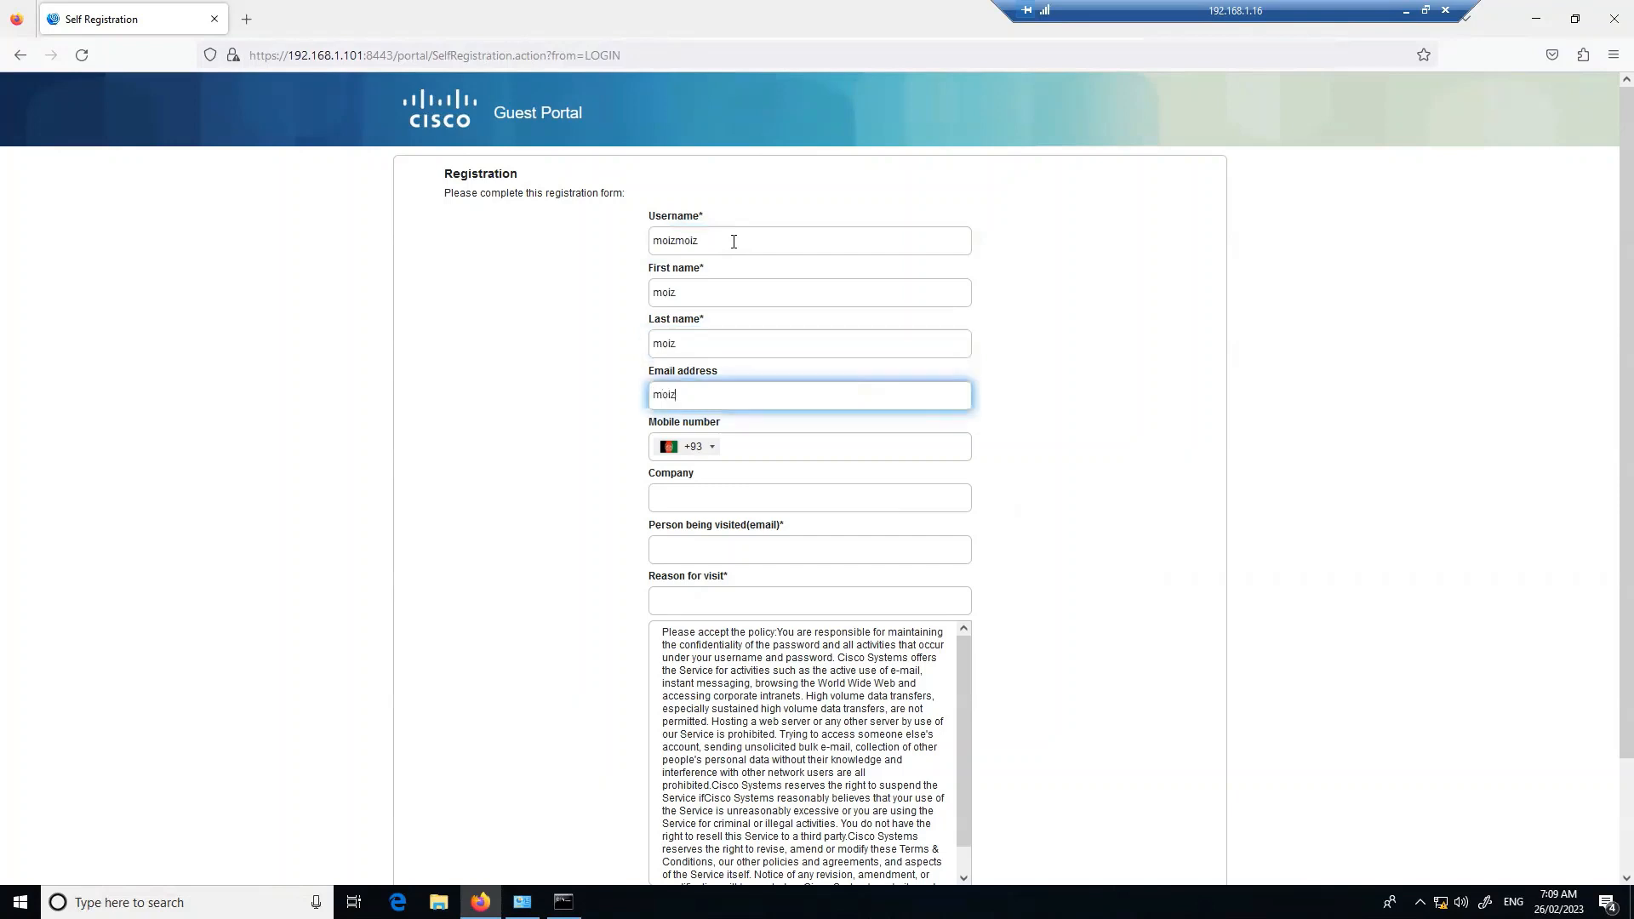
{"action": "key", "text": "Tab"}
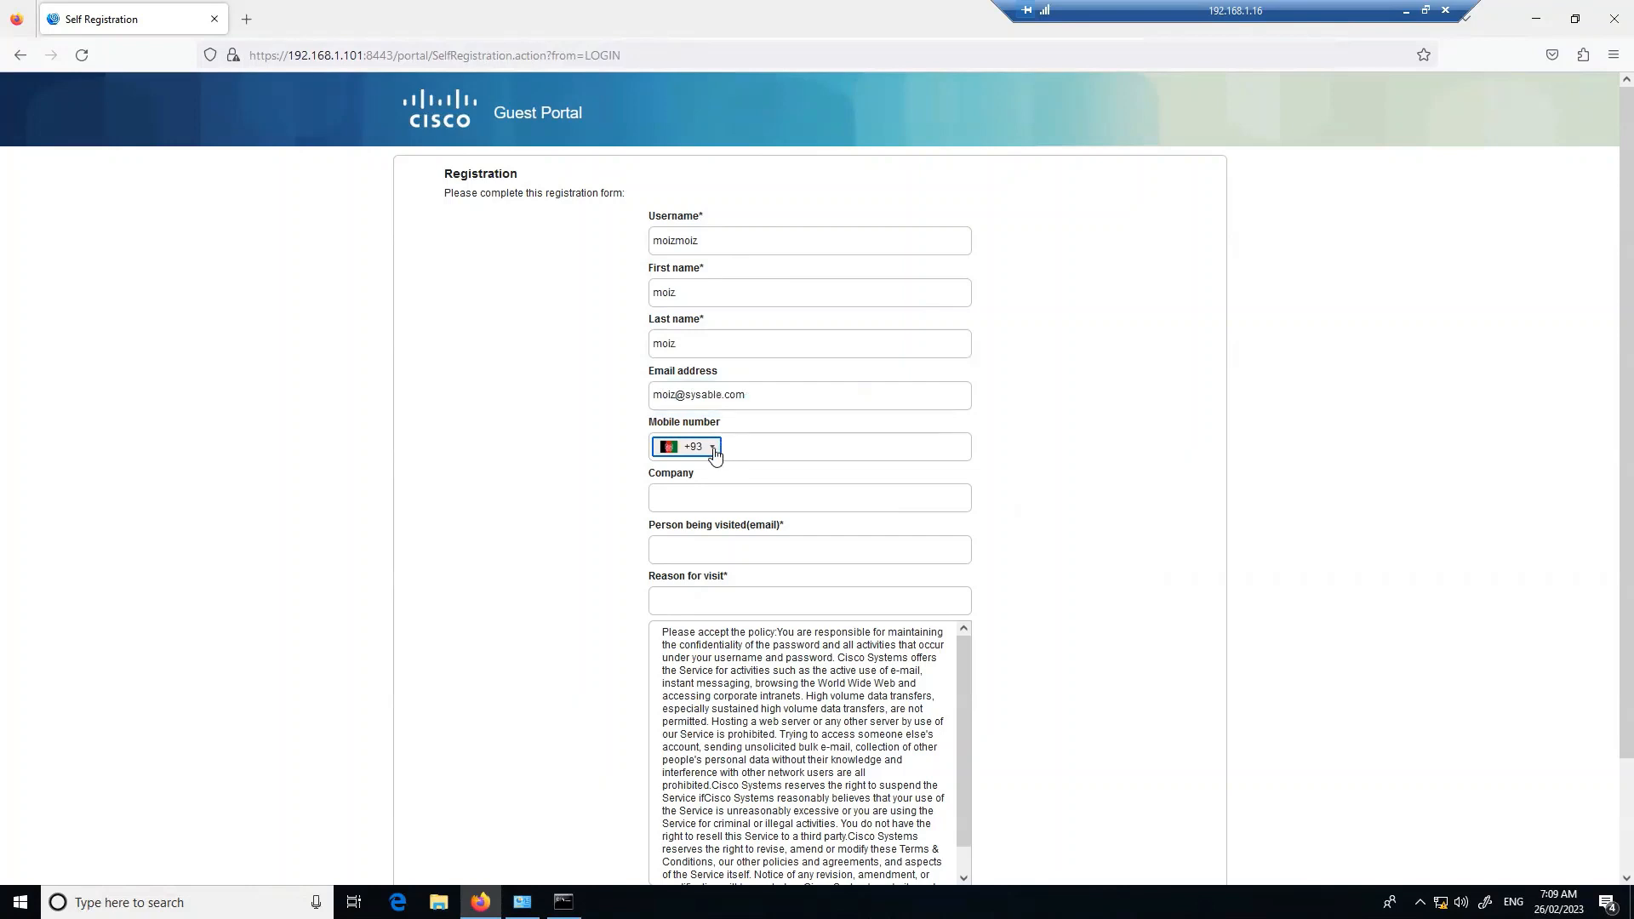
Step: Enter company Sysble, the host's e-mail, and reason for visit 'client meeting'
{"action": "left_click", "coordinate": [714, 449]}
{"action": "scroll", "coordinate": [740, 494], "scroll_direction": "down", "scroll_amount": 3}
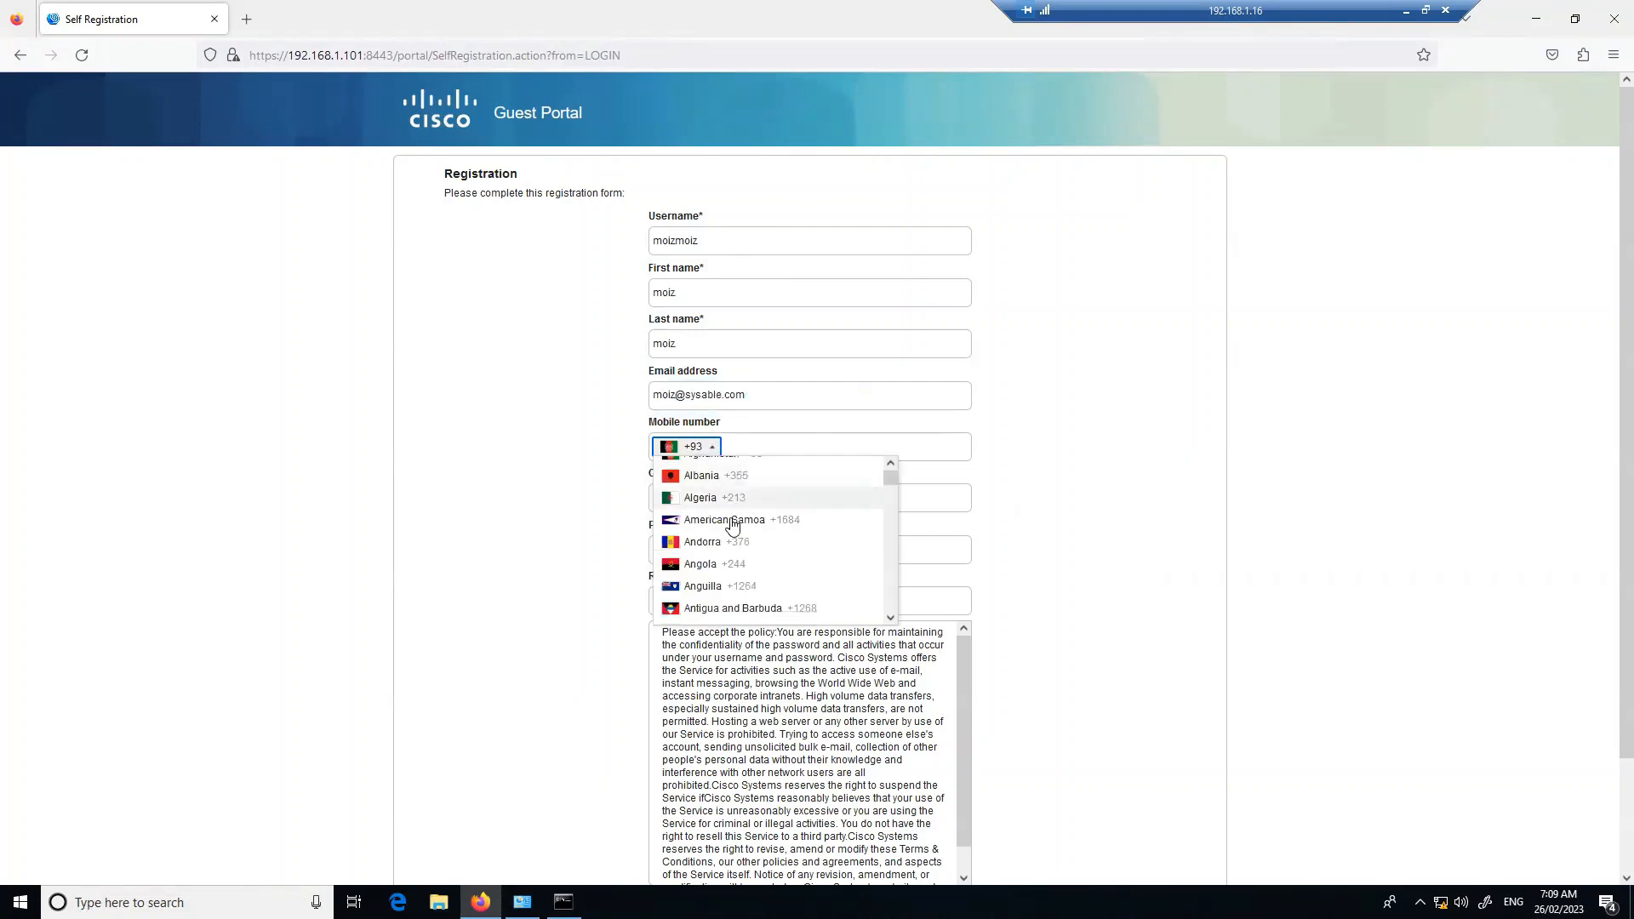
{"action": "left_click", "coordinate": [1110, 595]}
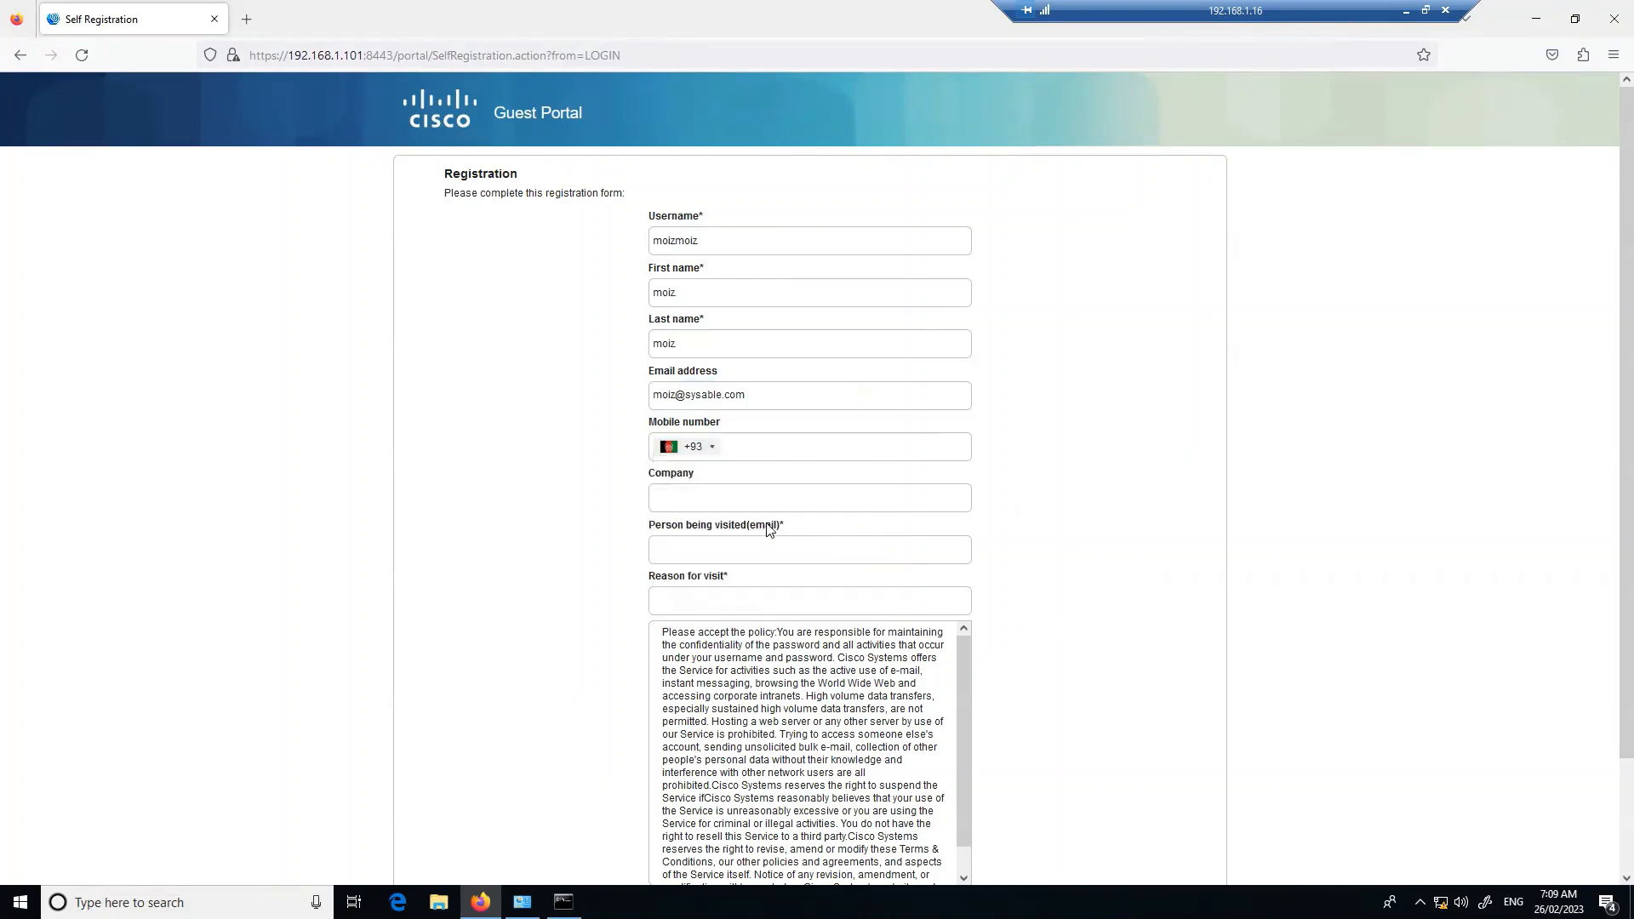
{"action": "left_click", "coordinate": [753, 500]}
{"action": "type", "text": "Sysble"}
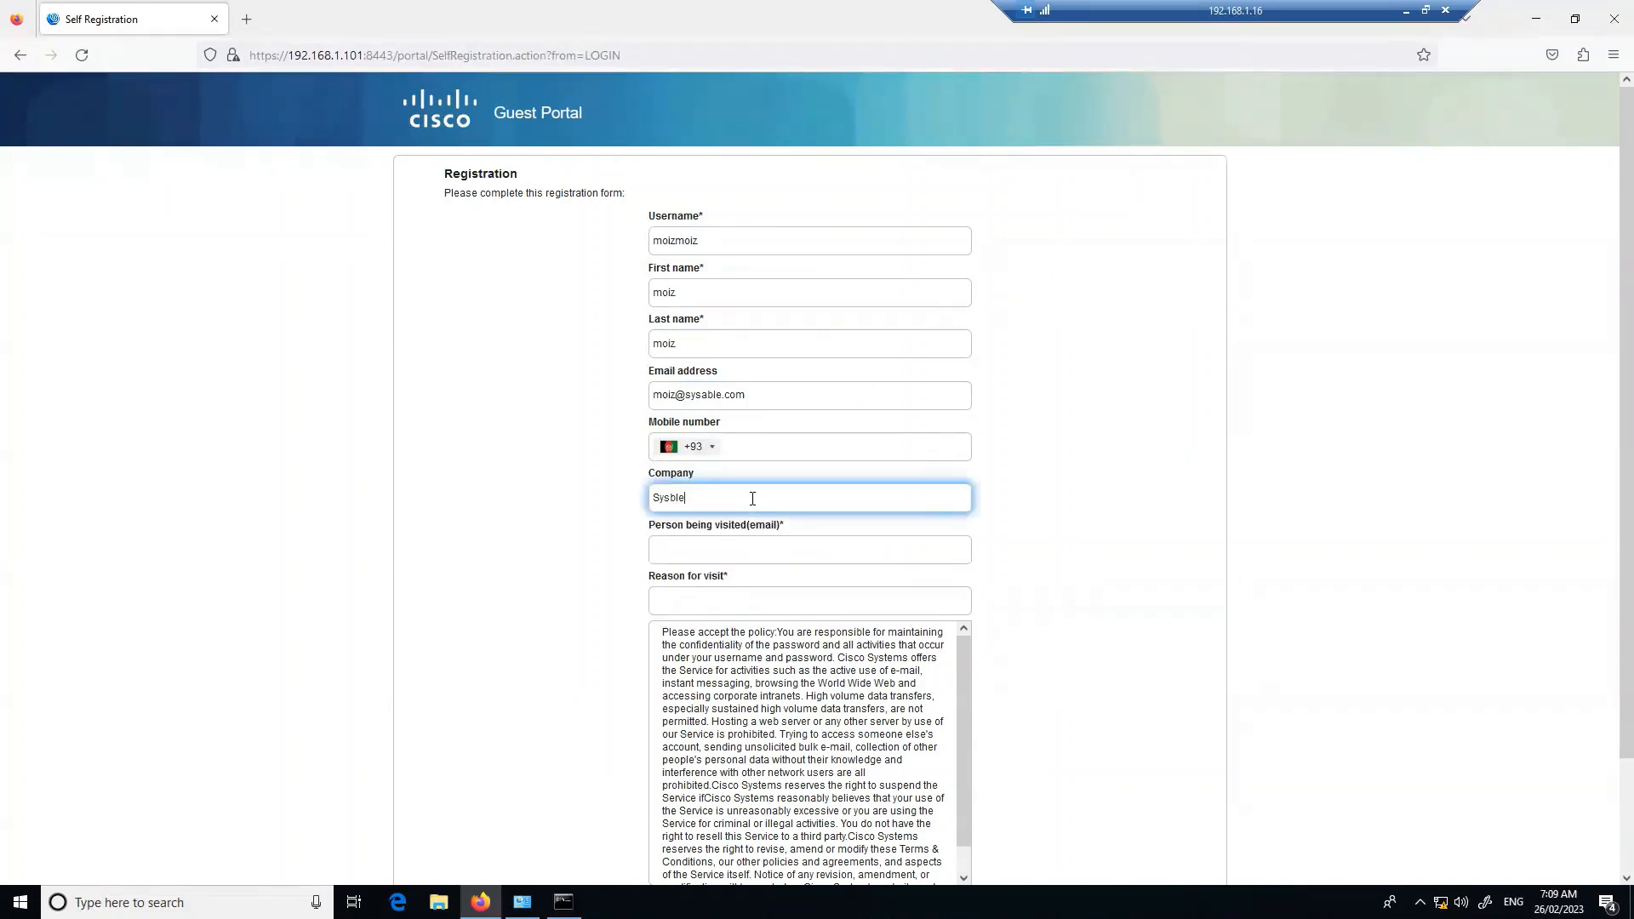
{"action": "key", "text": "Tab"}
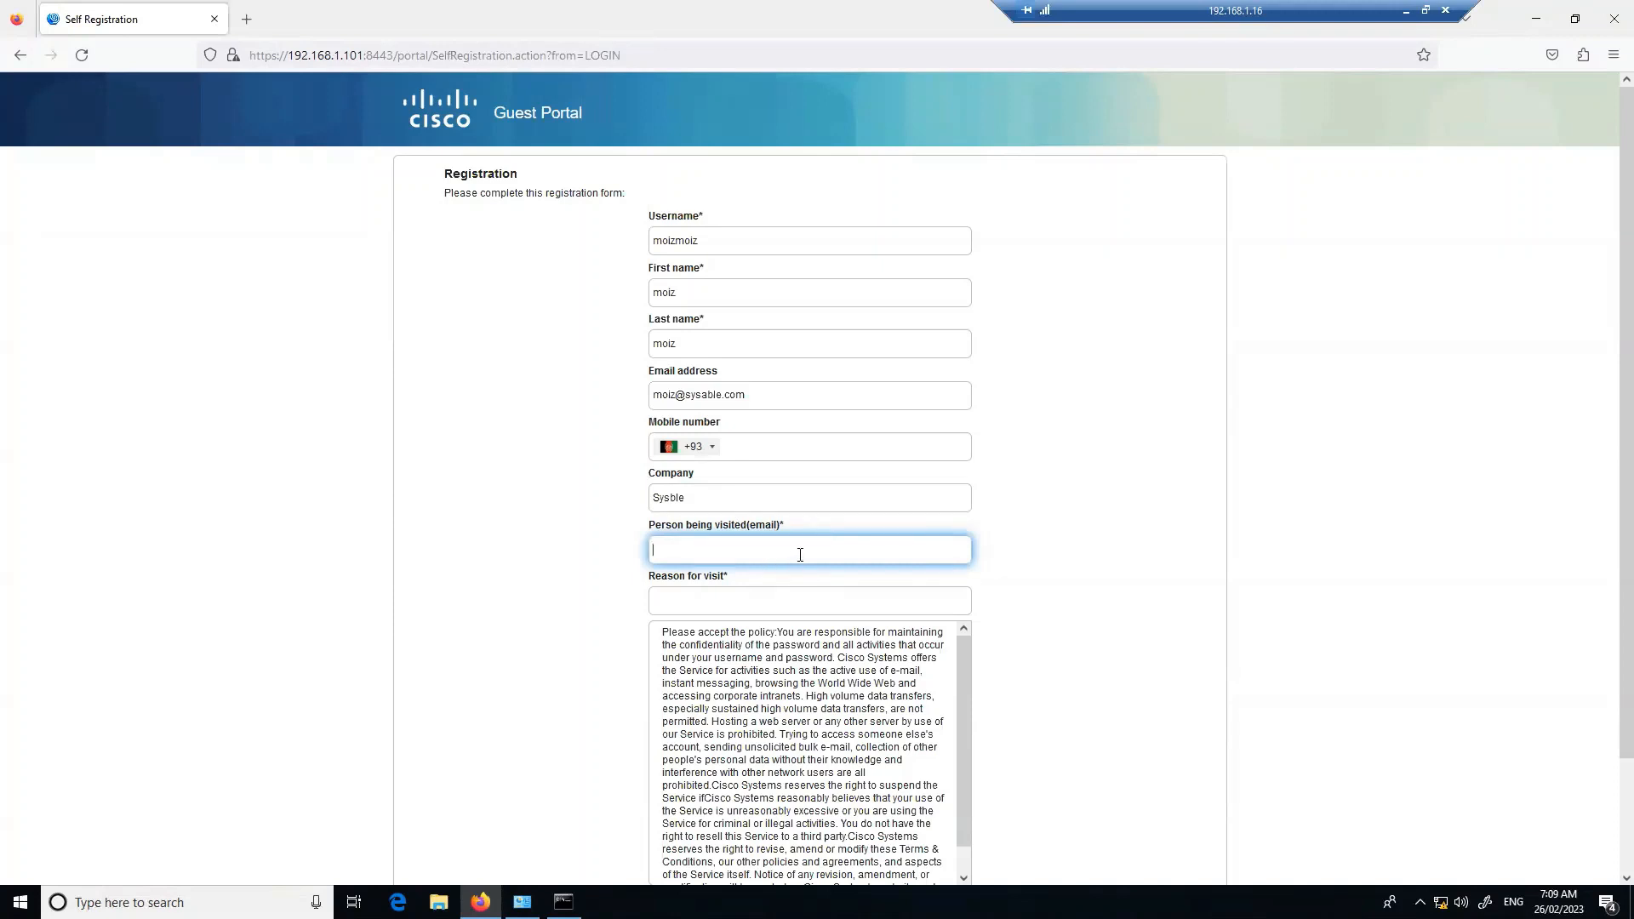
{"action": "key", "text": "Tab"}
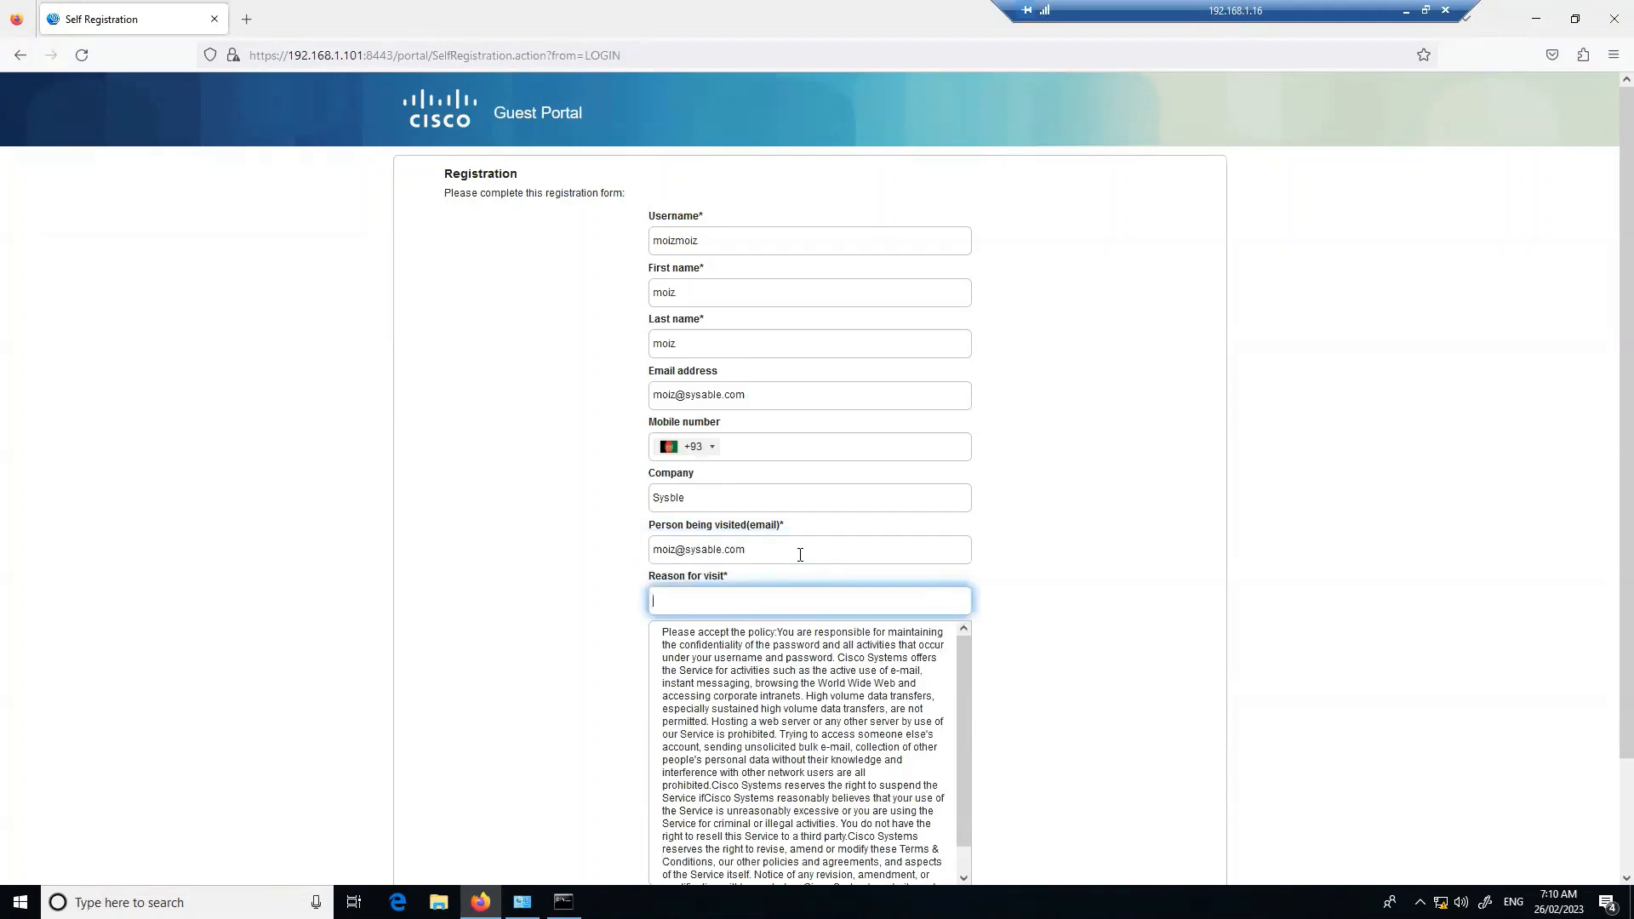
{"action": "type", "text": "clientme"}
{"action": "type", "text": " meeting"}
{"action": "scroll", "coordinate": [1152, 532], "scroll_direction": "down", "scroll_amount": 2}
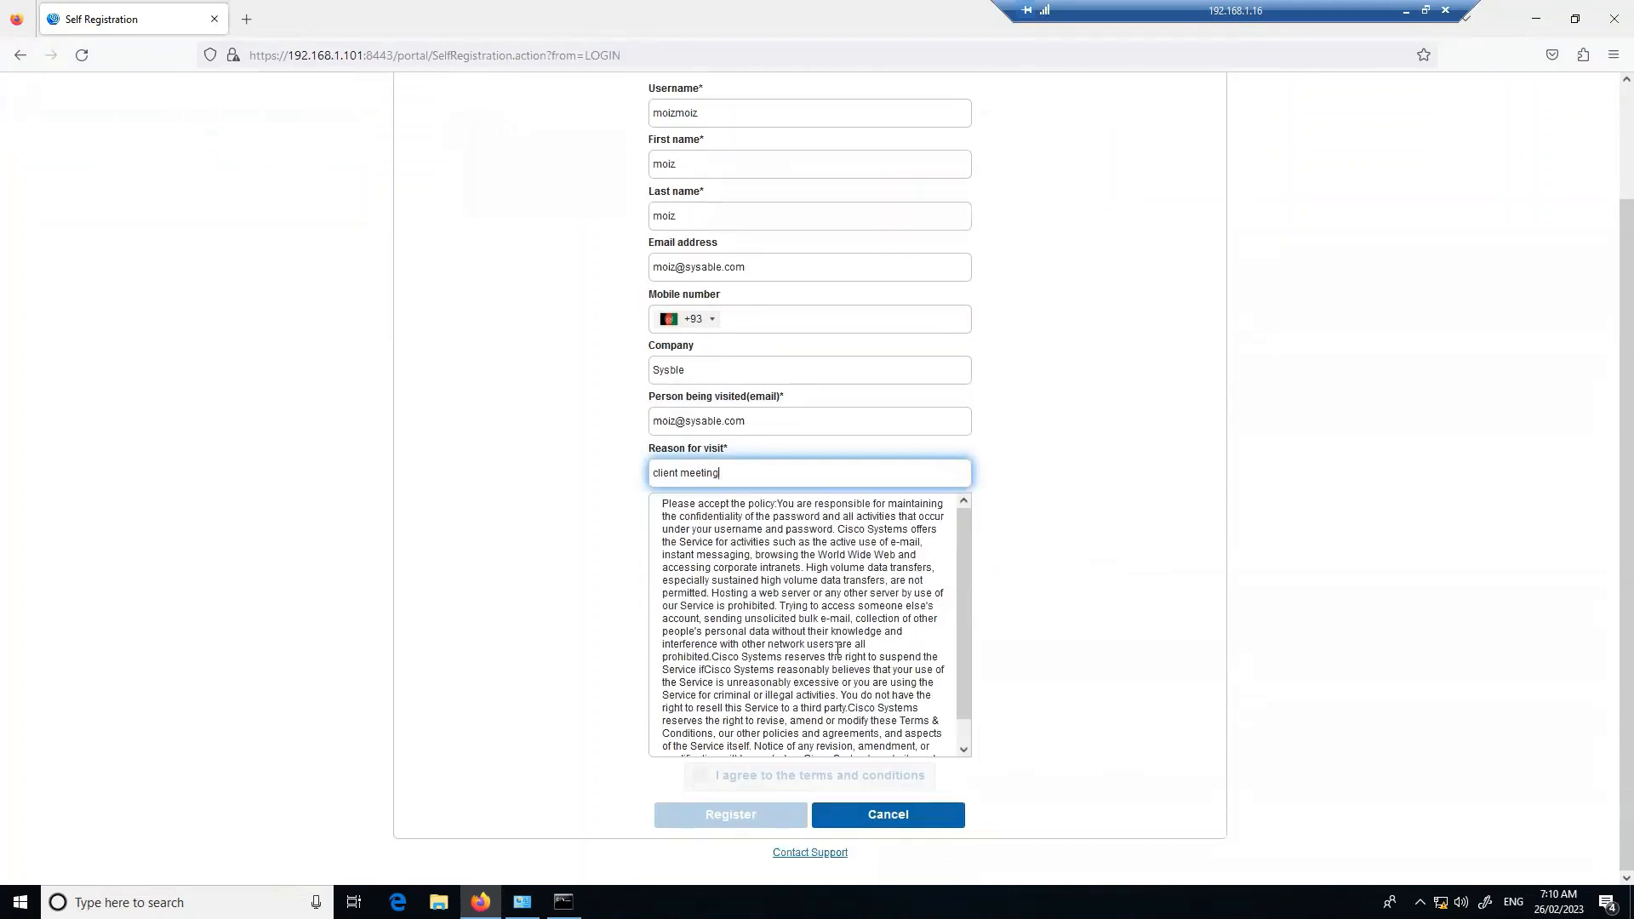
{"action": "scroll", "coordinate": [841, 645], "scroll_direction": "down", "scroll_amount": 1}
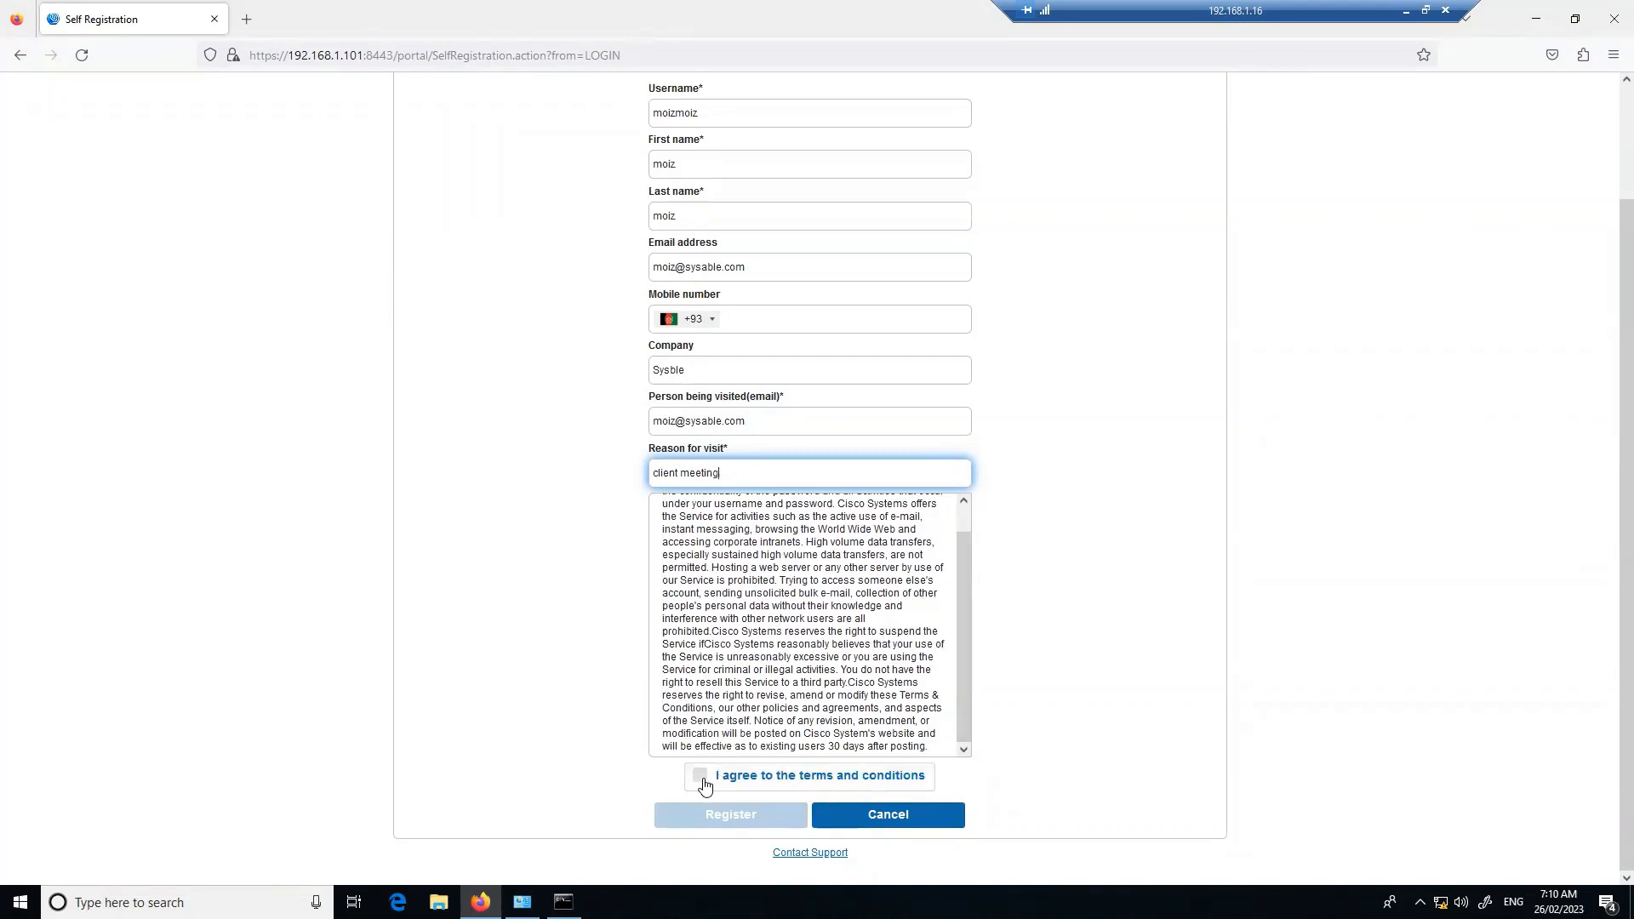
Step: Accept the terms and register the guest account, selecting its generated username
{"action": "left_click", "coordinate": [702, 776]}
{"action": "left_click", "coordinate": [734, 817]}
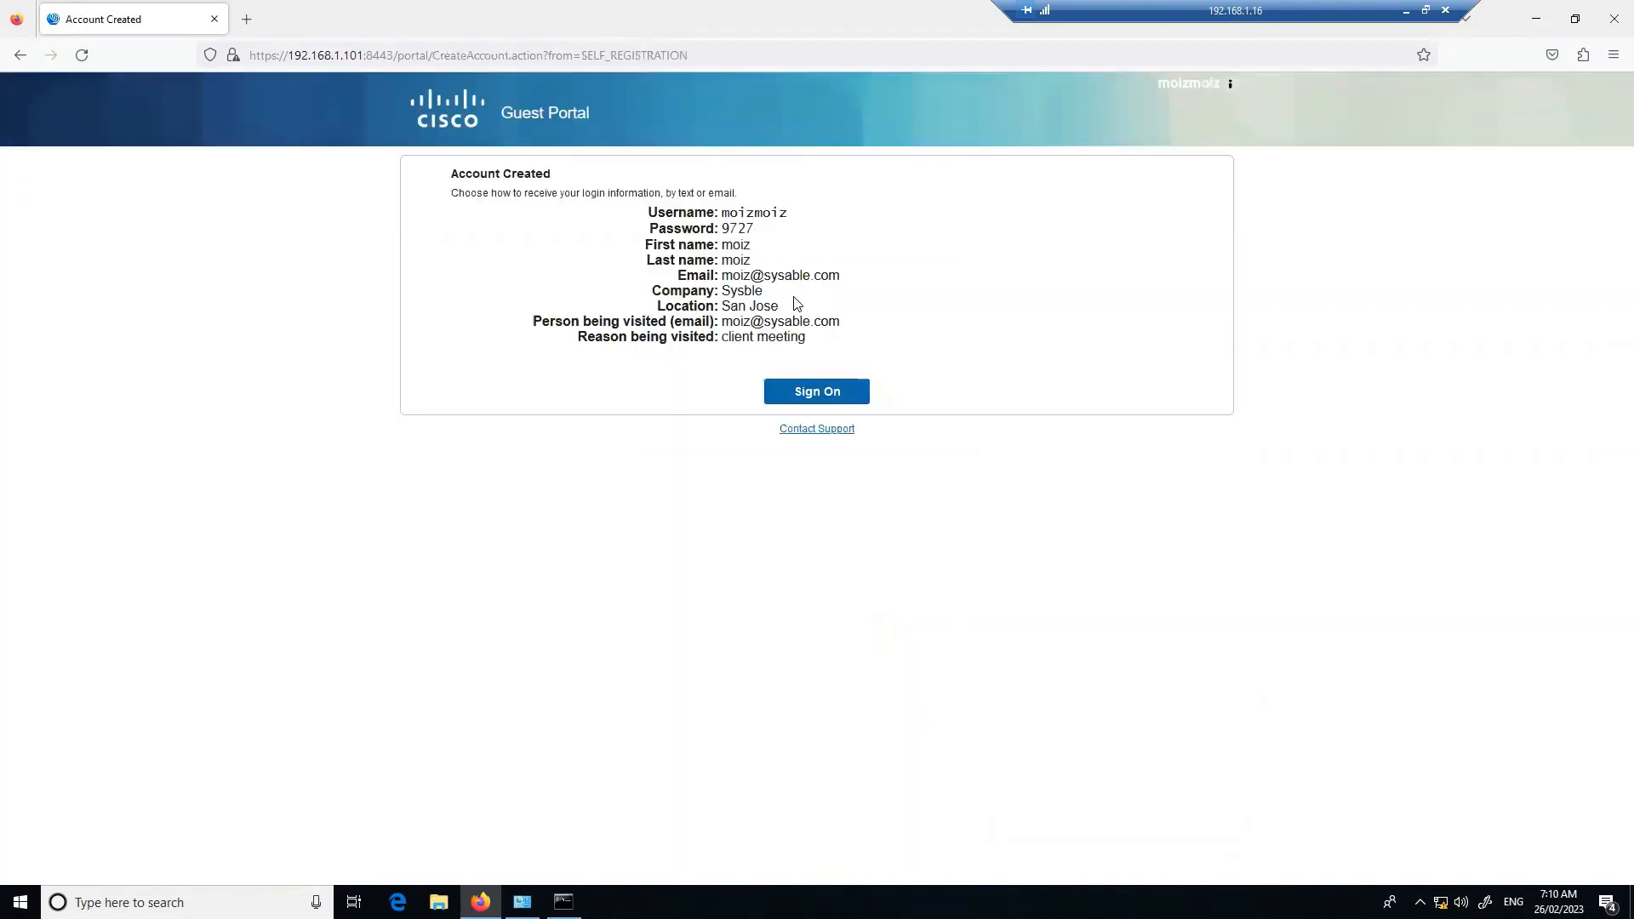
{"action": "left_click_drag", "start_coordinate": [793, 213], "coordinate": [724, 223]}
Step: Sign on to the guest portal with the new account's username and password
{"action": "left_click", "coordinate": [832, 394]}
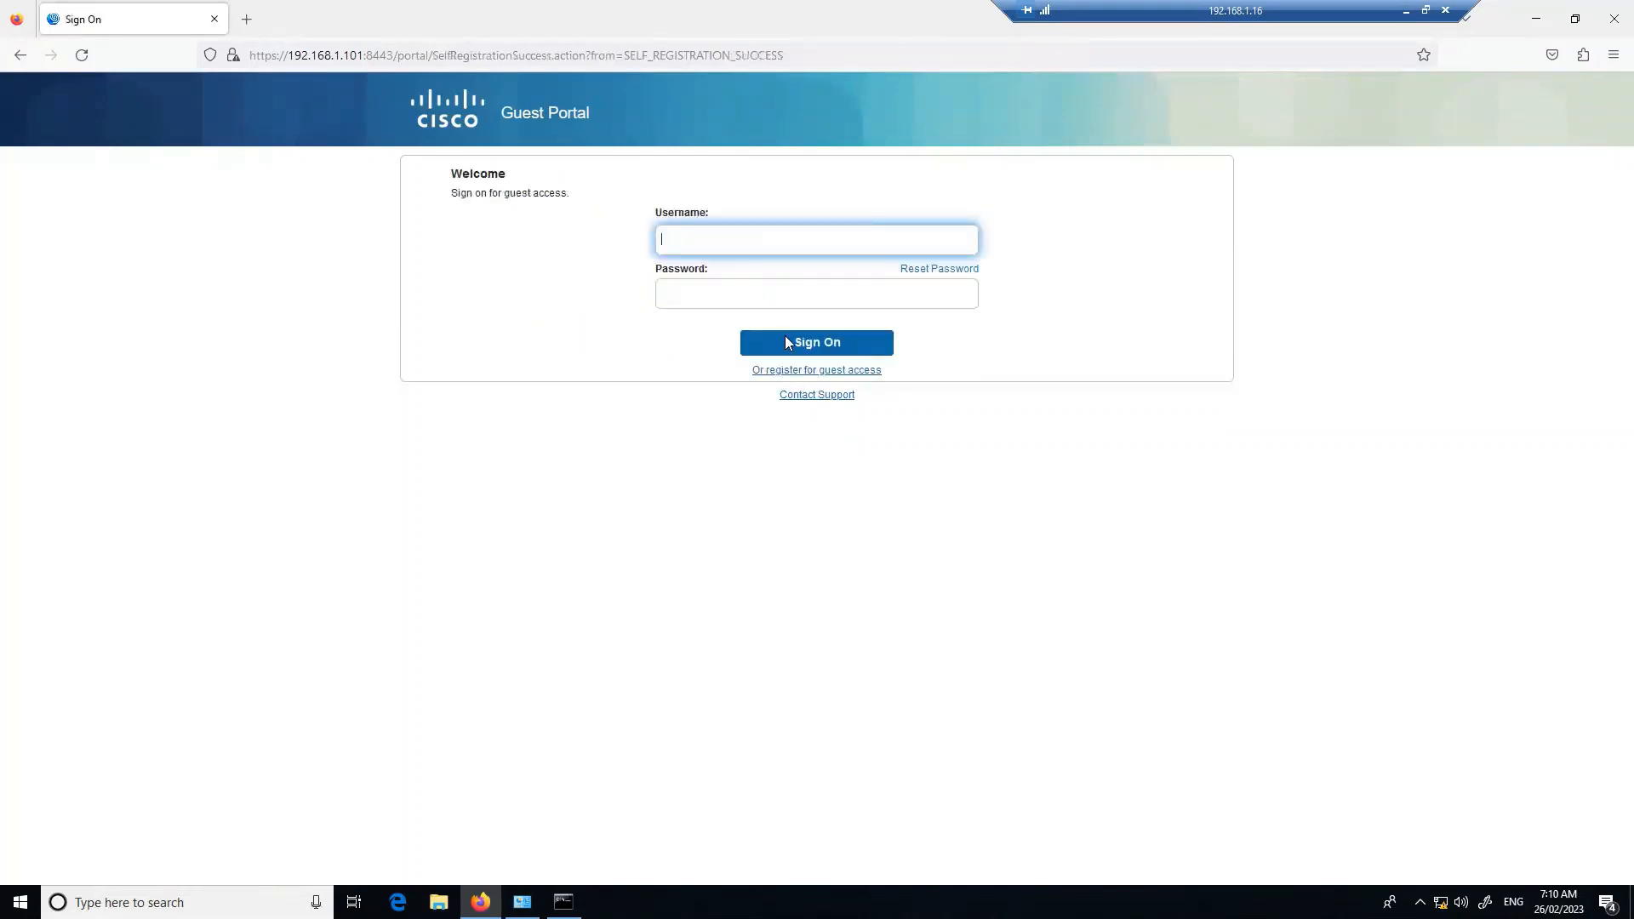
{"action": "type", "text": "moizmoiz"}
{"action": "key", "text": "Tab"}
{"action": "key", "text": "Tab"}
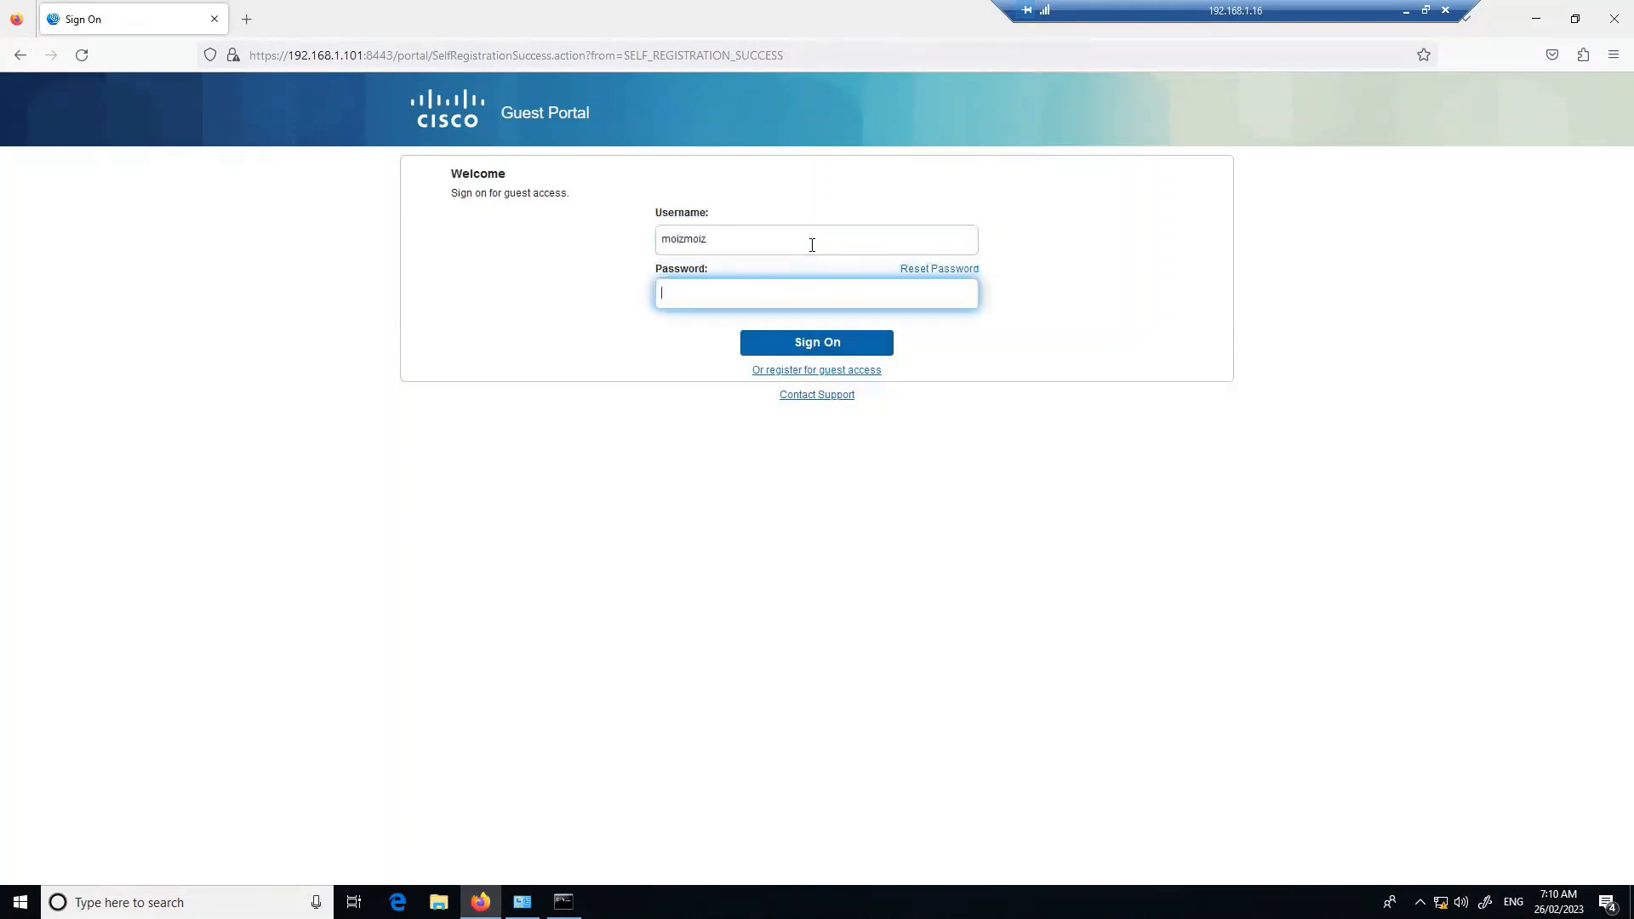
{"action": "type", "text": "••"}
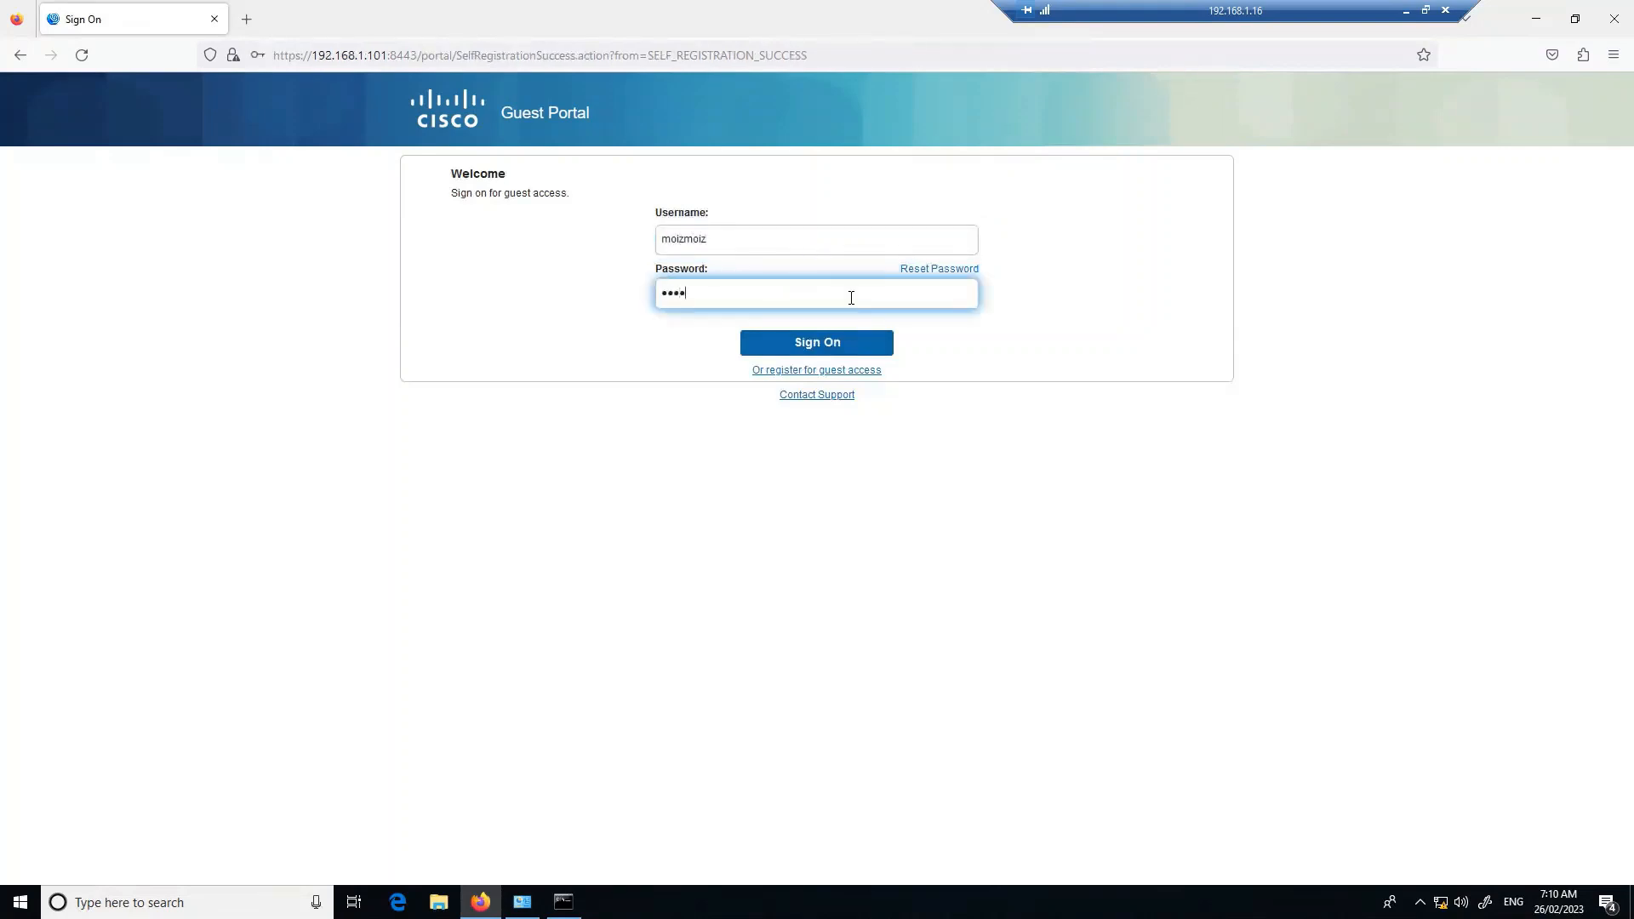
{"action": "left_click", "coordinate": [819, 340]}
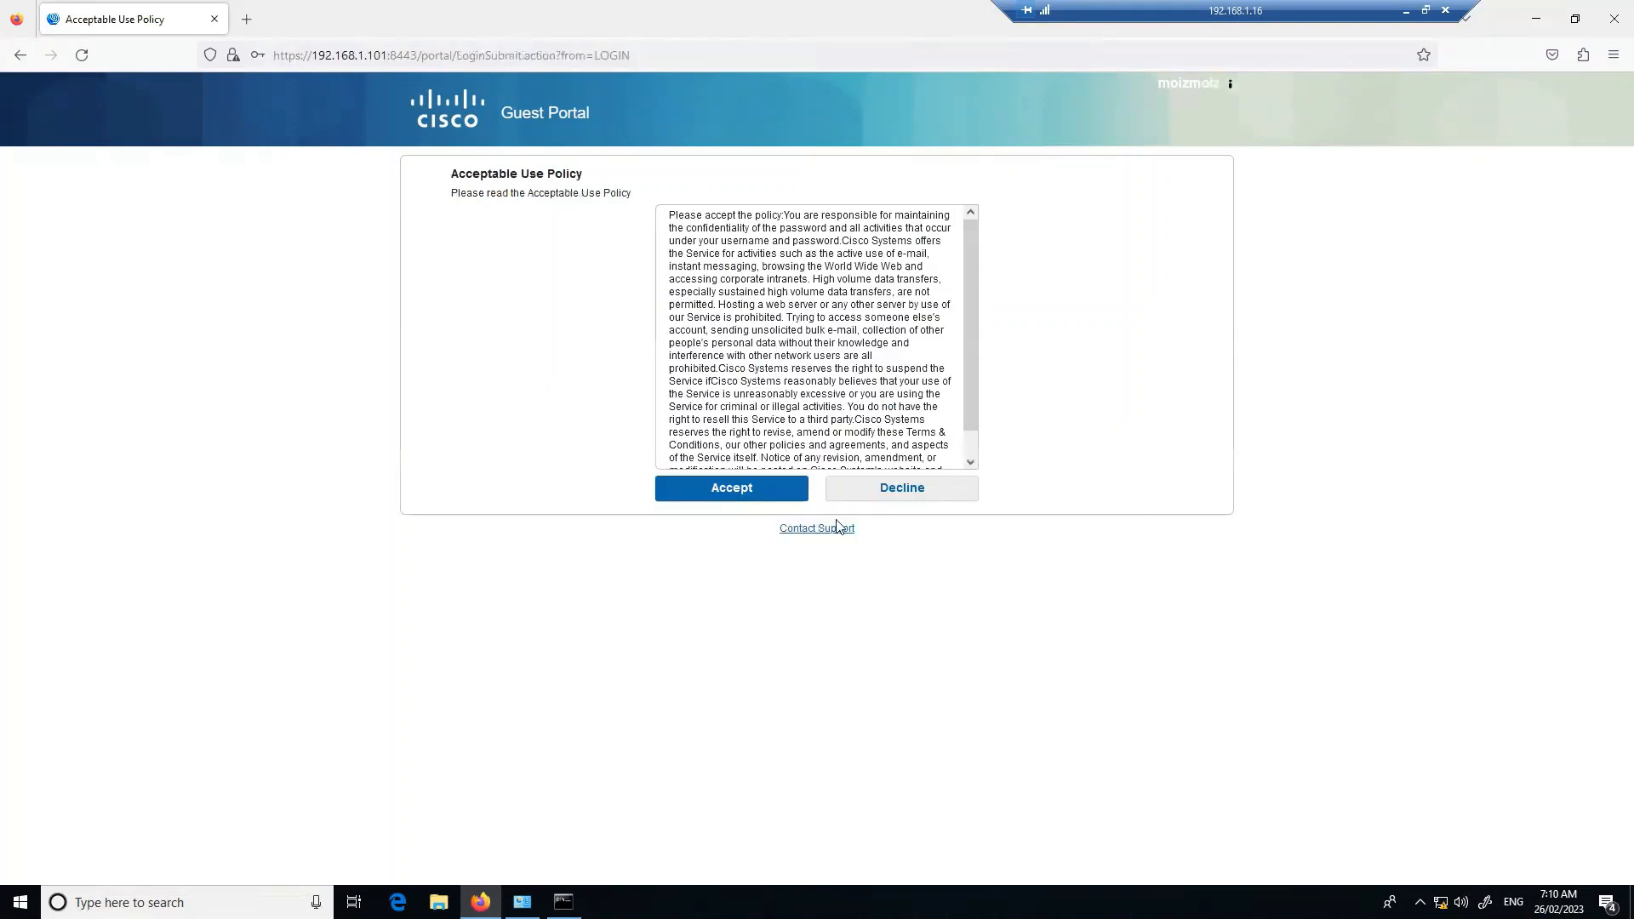
Step: Accept the acceptable use policy and submit a new guest password, which the portal rejects
{"action": "scroll", "coordinate": [833, 366], "scroll_direction": "down", "scroll_amount": 1}
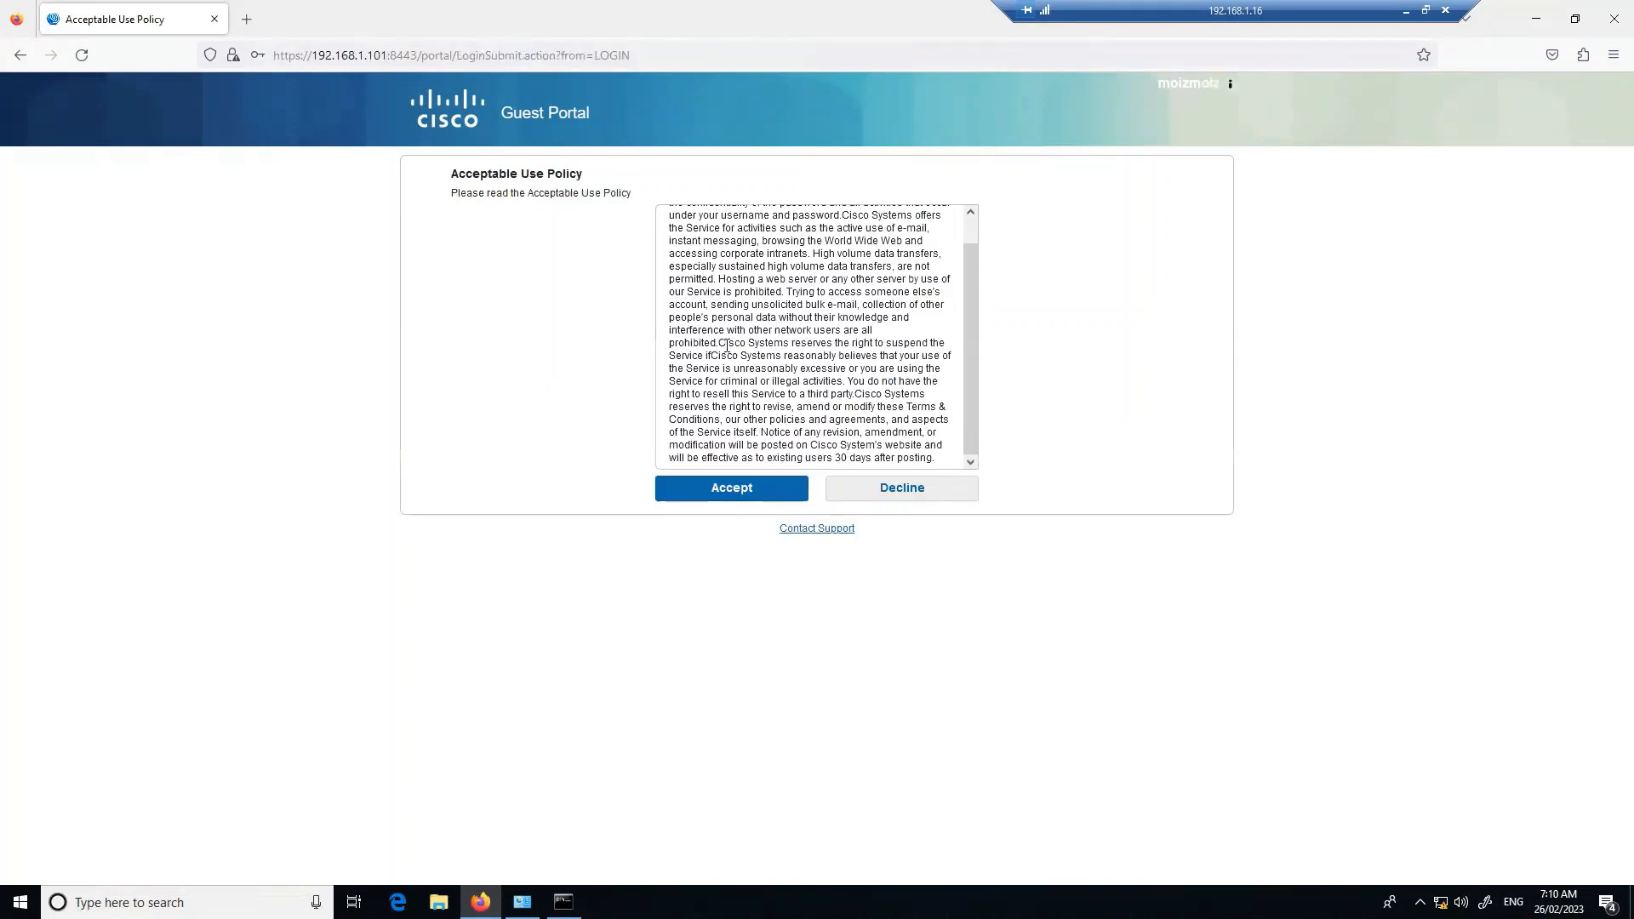
{"action": "left_click", "coordinate": [757, 492]}
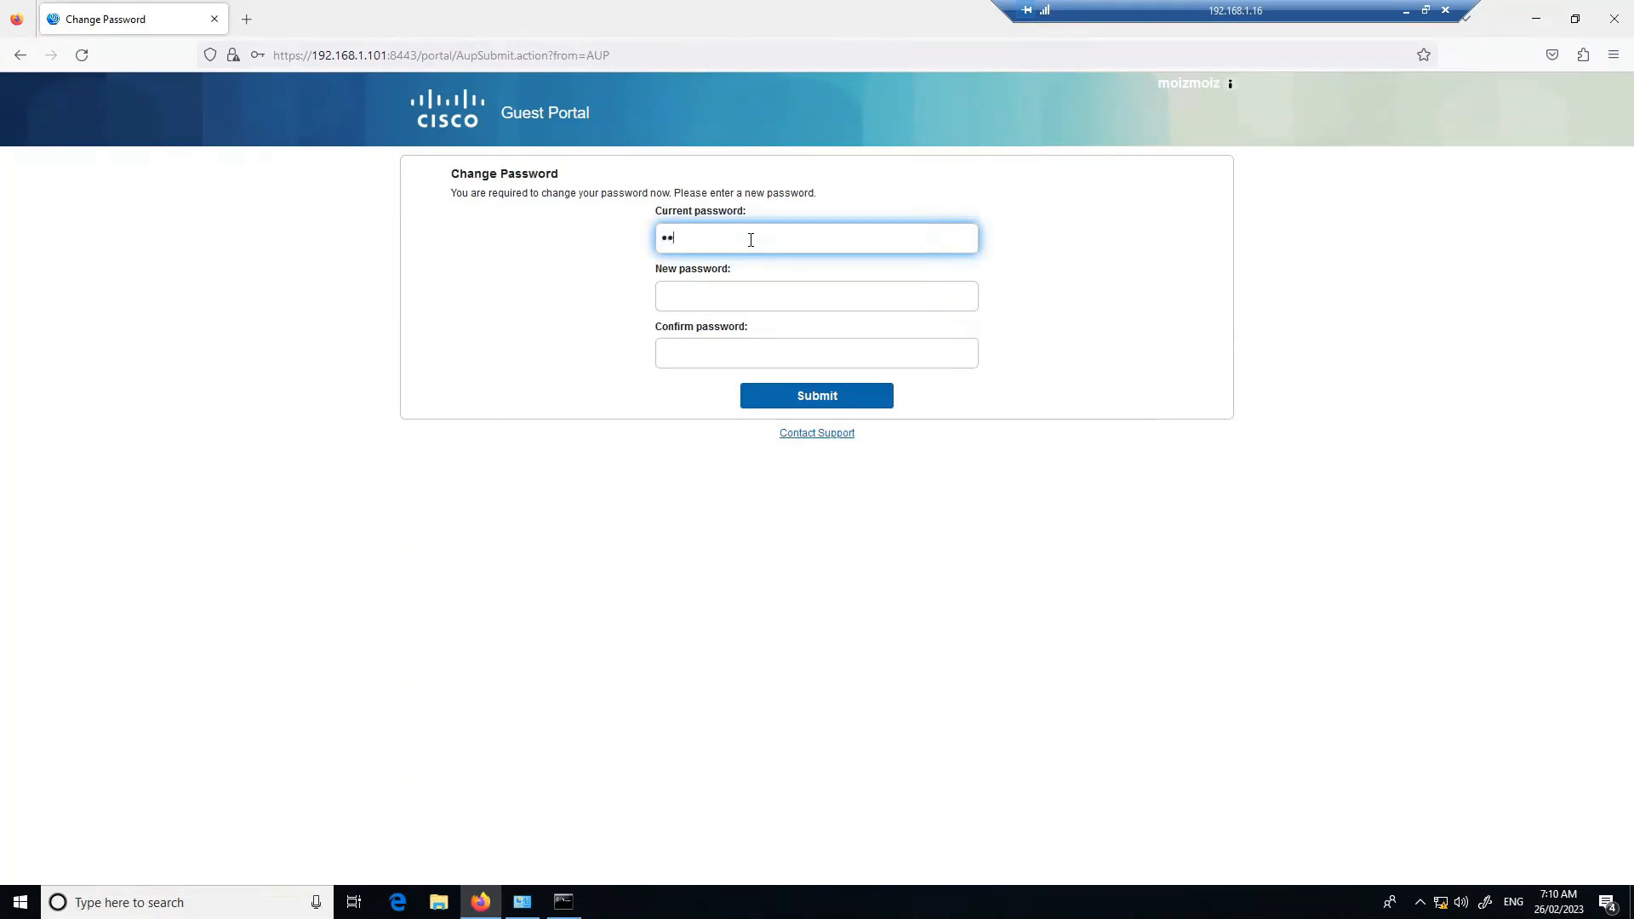
{"action": "type", "text": "*"}
{"action": "key", "text": "Tab"}
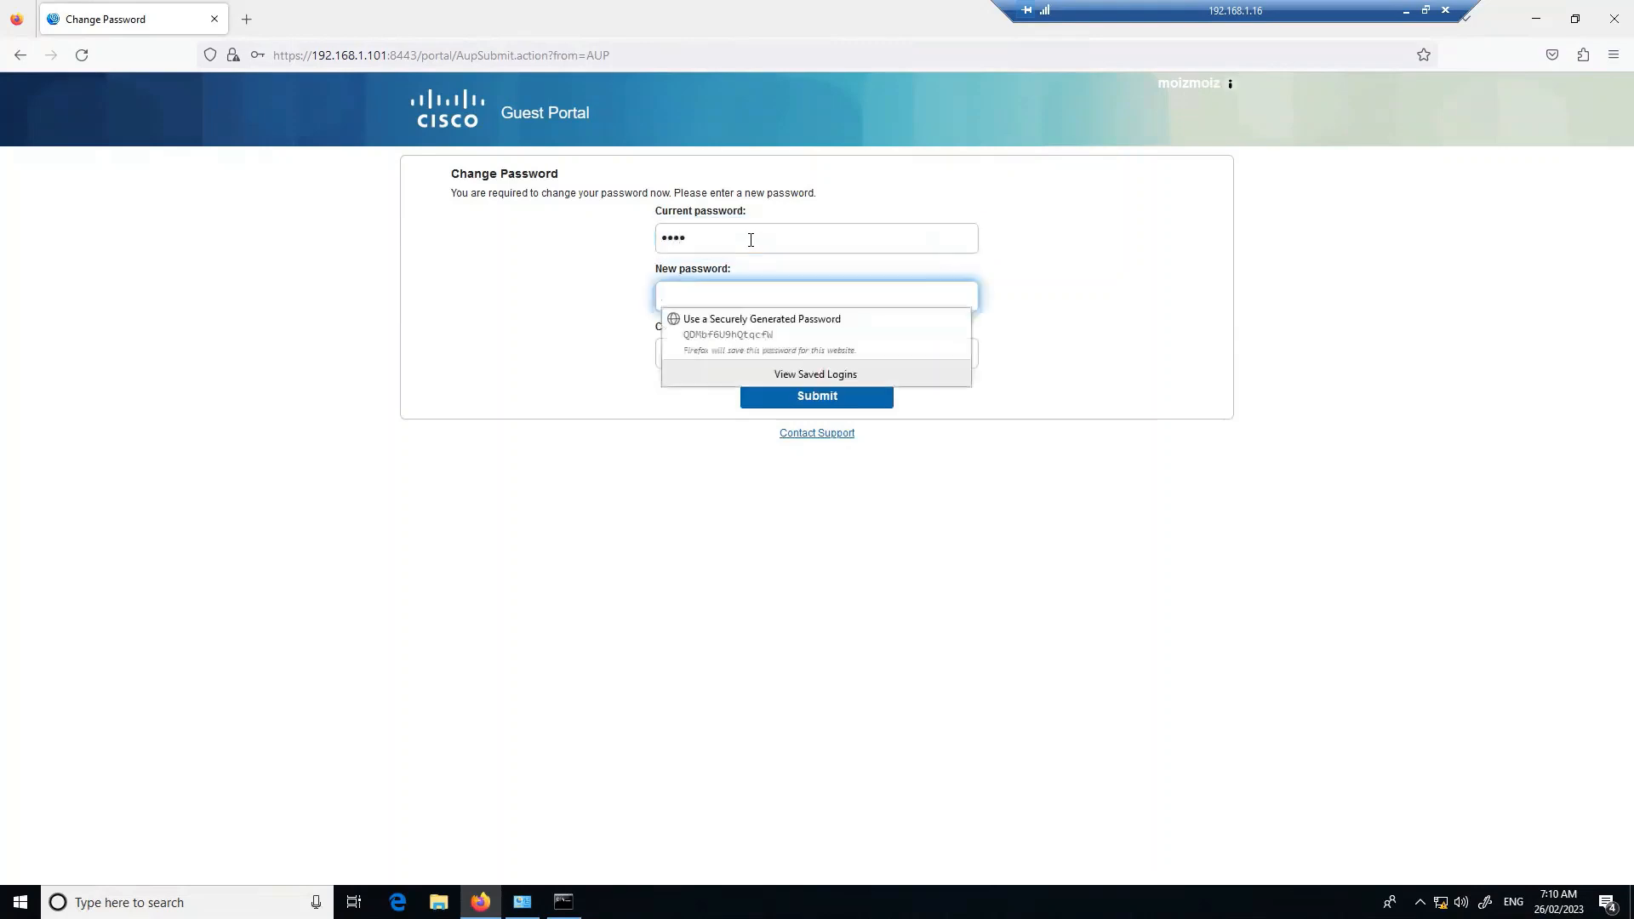
{"action": "type", "text": "*******"}
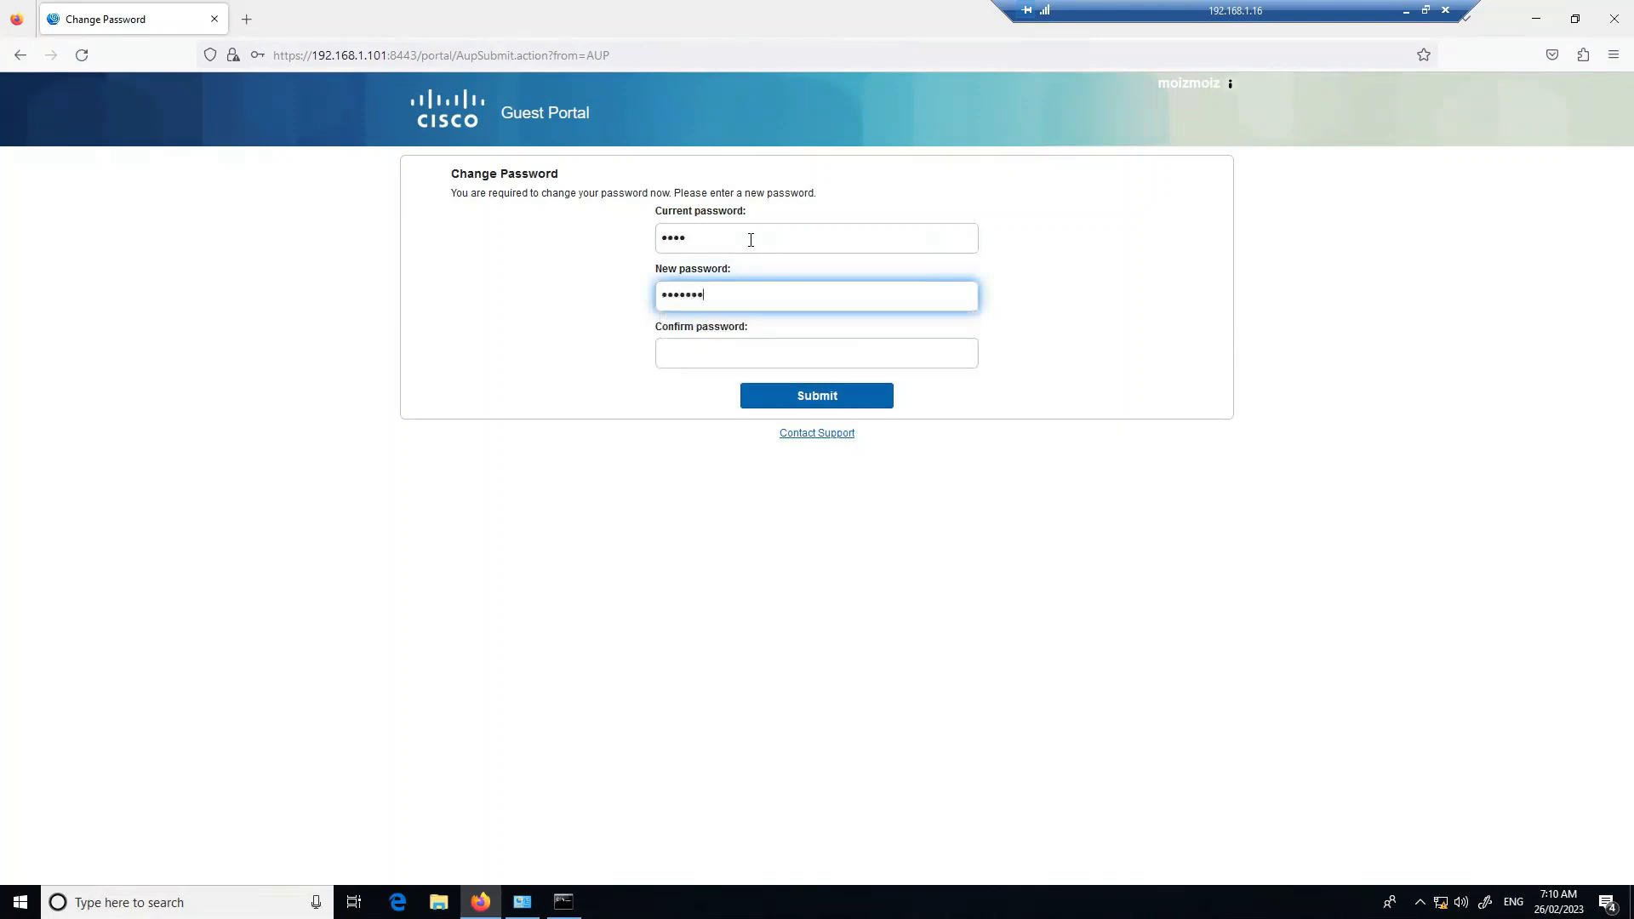
{"action": "type", "text": "*"}
{"action": "key", "text": "Tab"}
{"action": "type", "text": "****"}
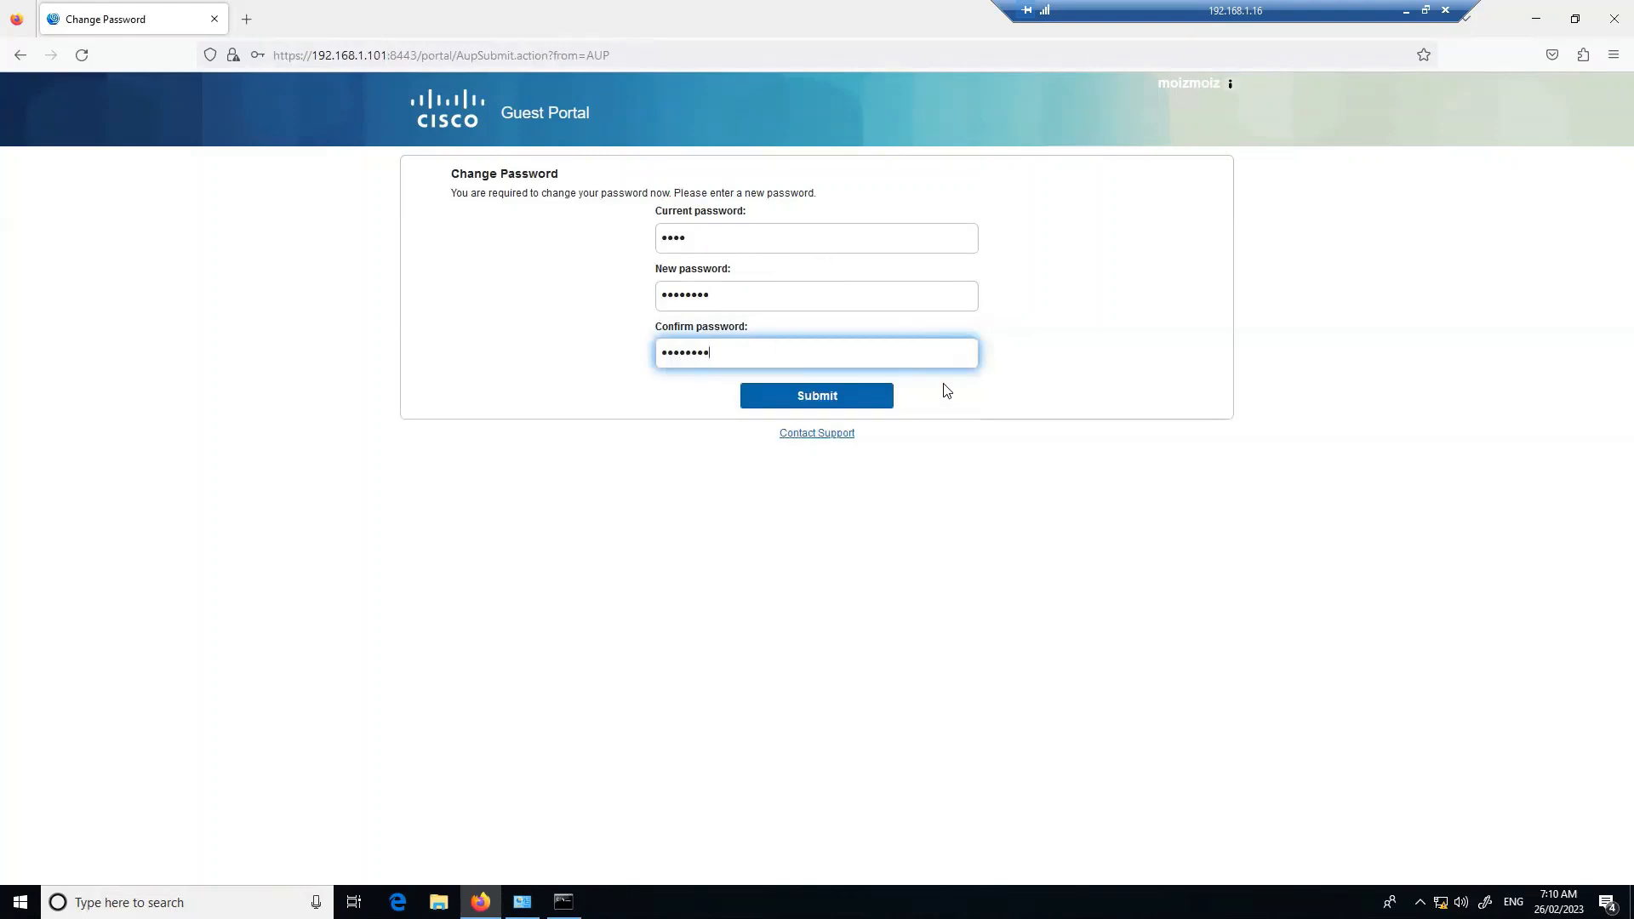
{"action": "left_click", "coordinate": [851, 404]}
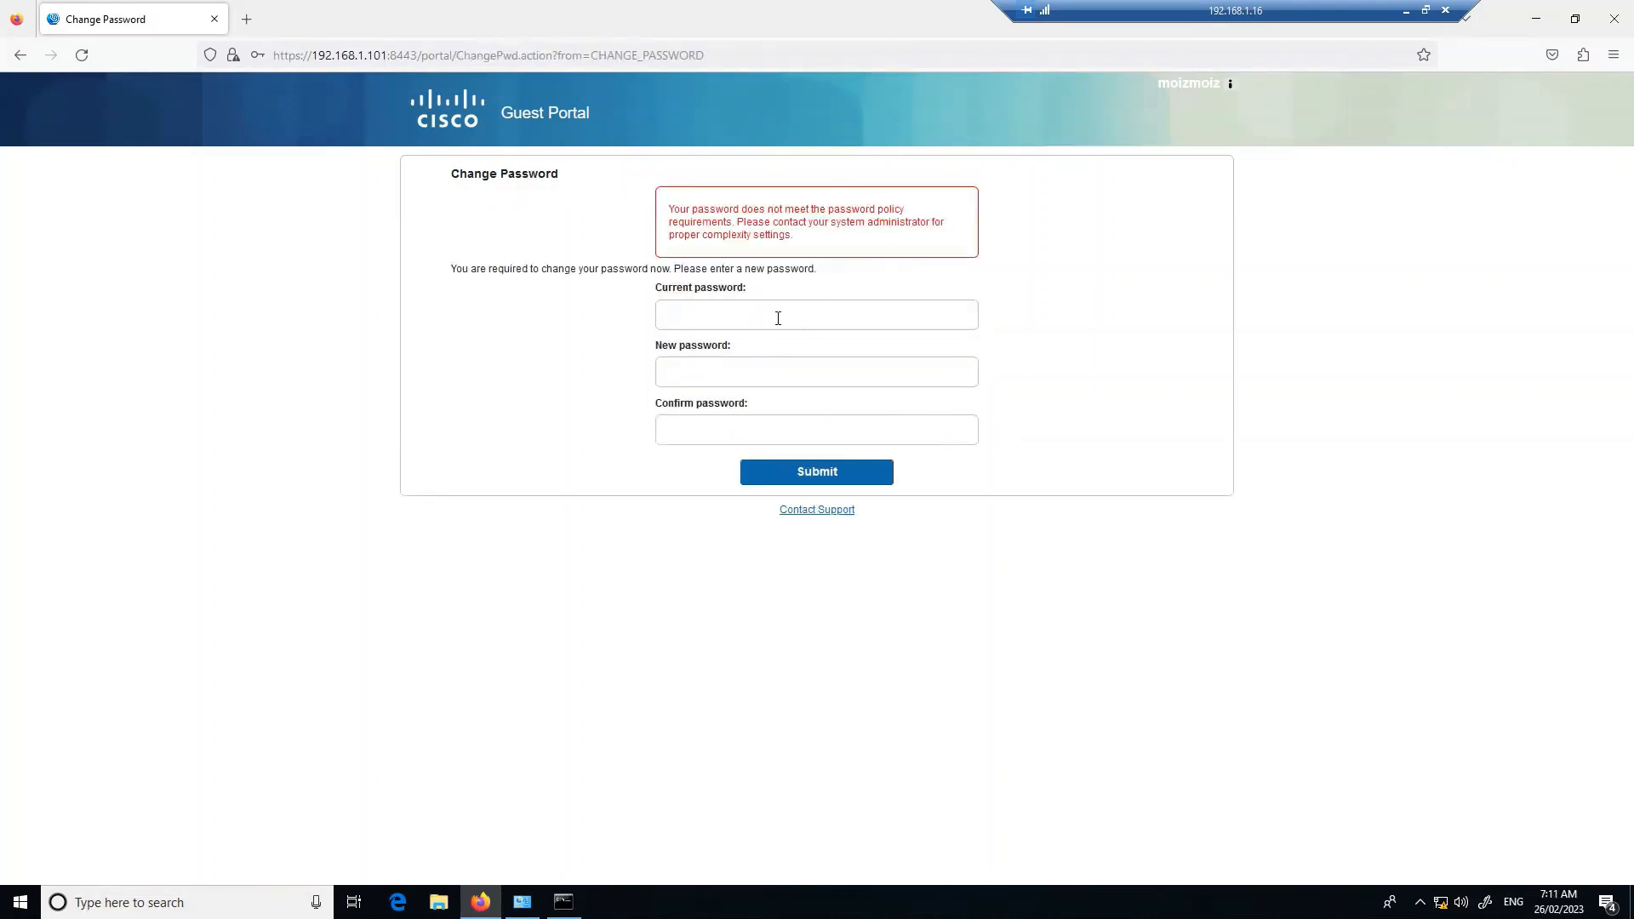
Step: Re-enter the current password and submit a longer new password in both fields
{"action": "left_click", "coordinate": [778, 319]}
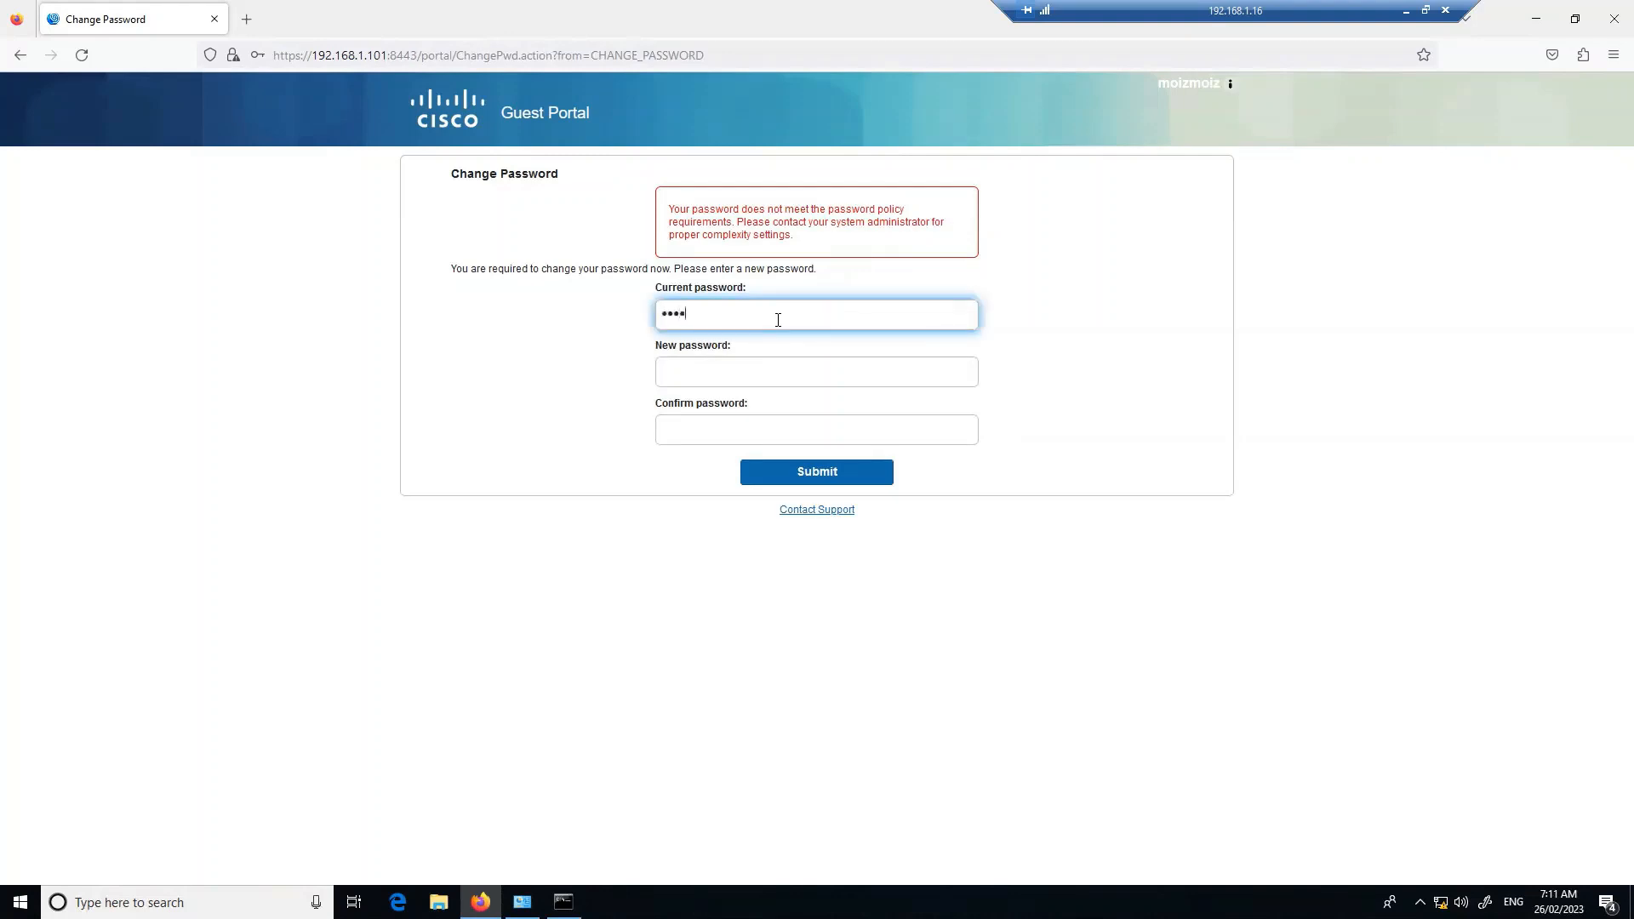
{"action": "key", "text": "Tab"}
{"action": "type", "text": "••"}
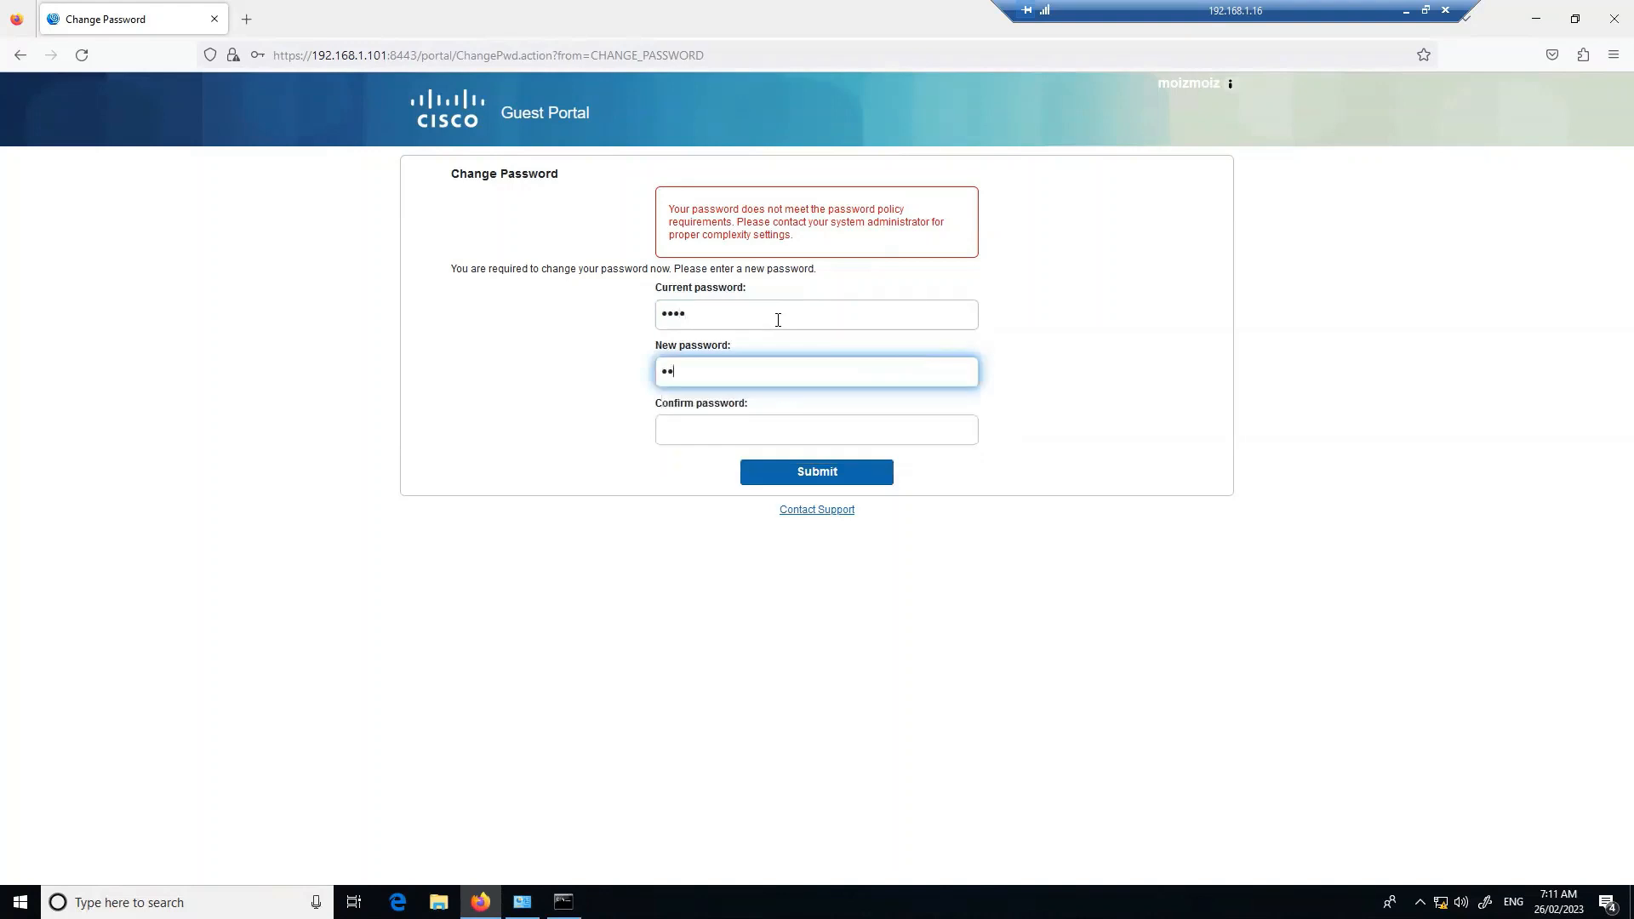
{"action": "type", "text": "••••••••••"}
{"action": "key", "text": "Tab"}
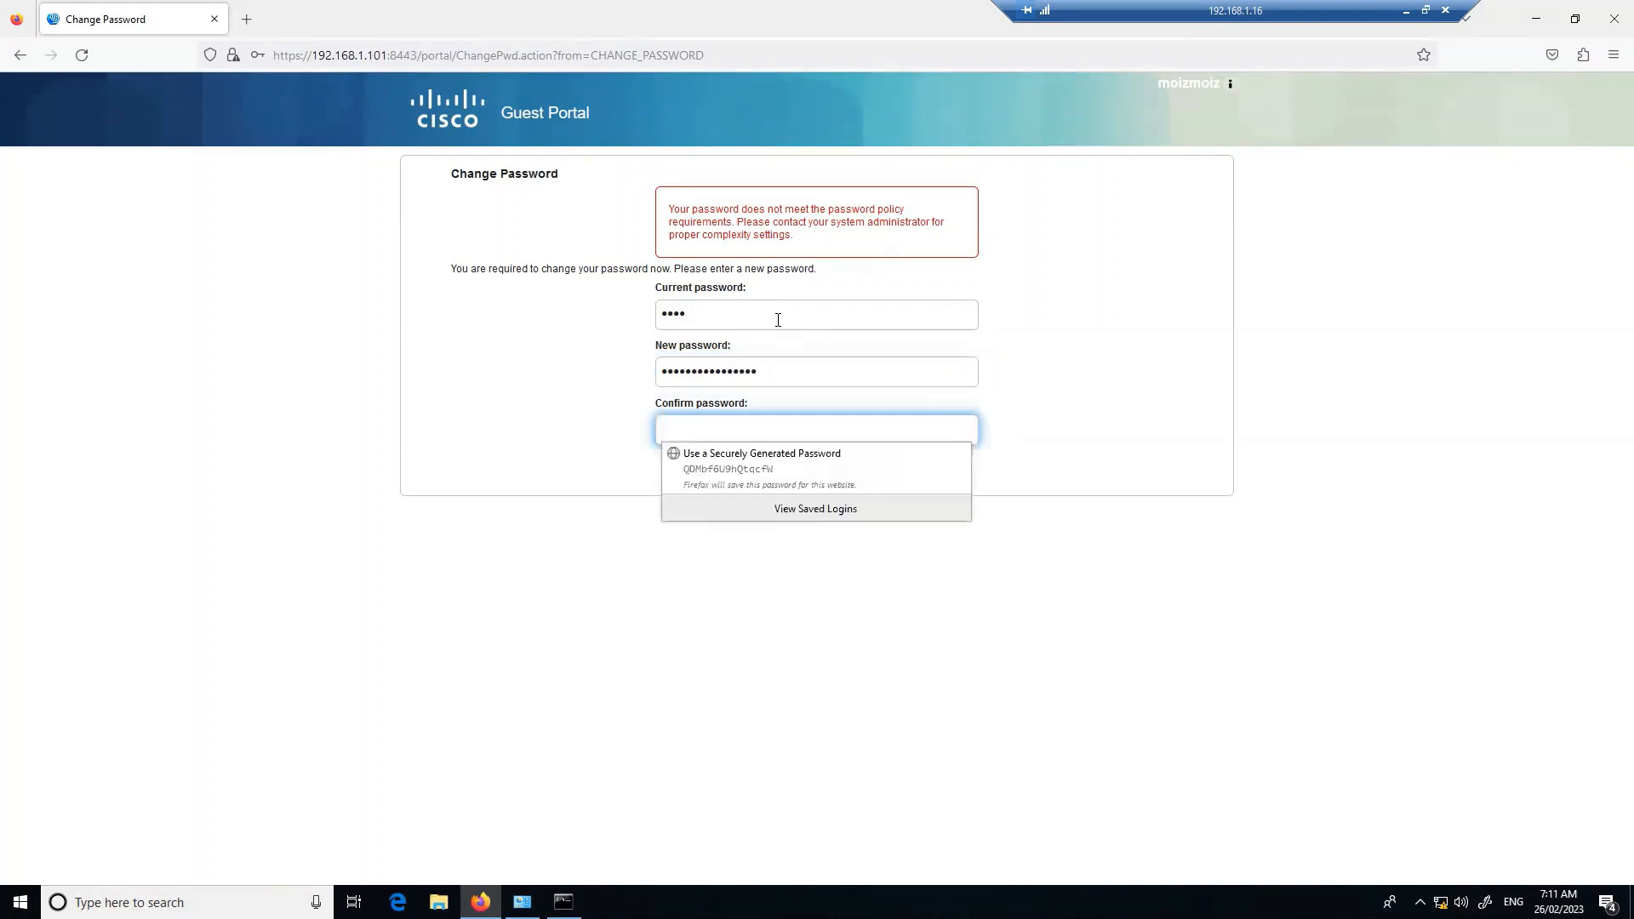
{"action": "type", "text": "••"}
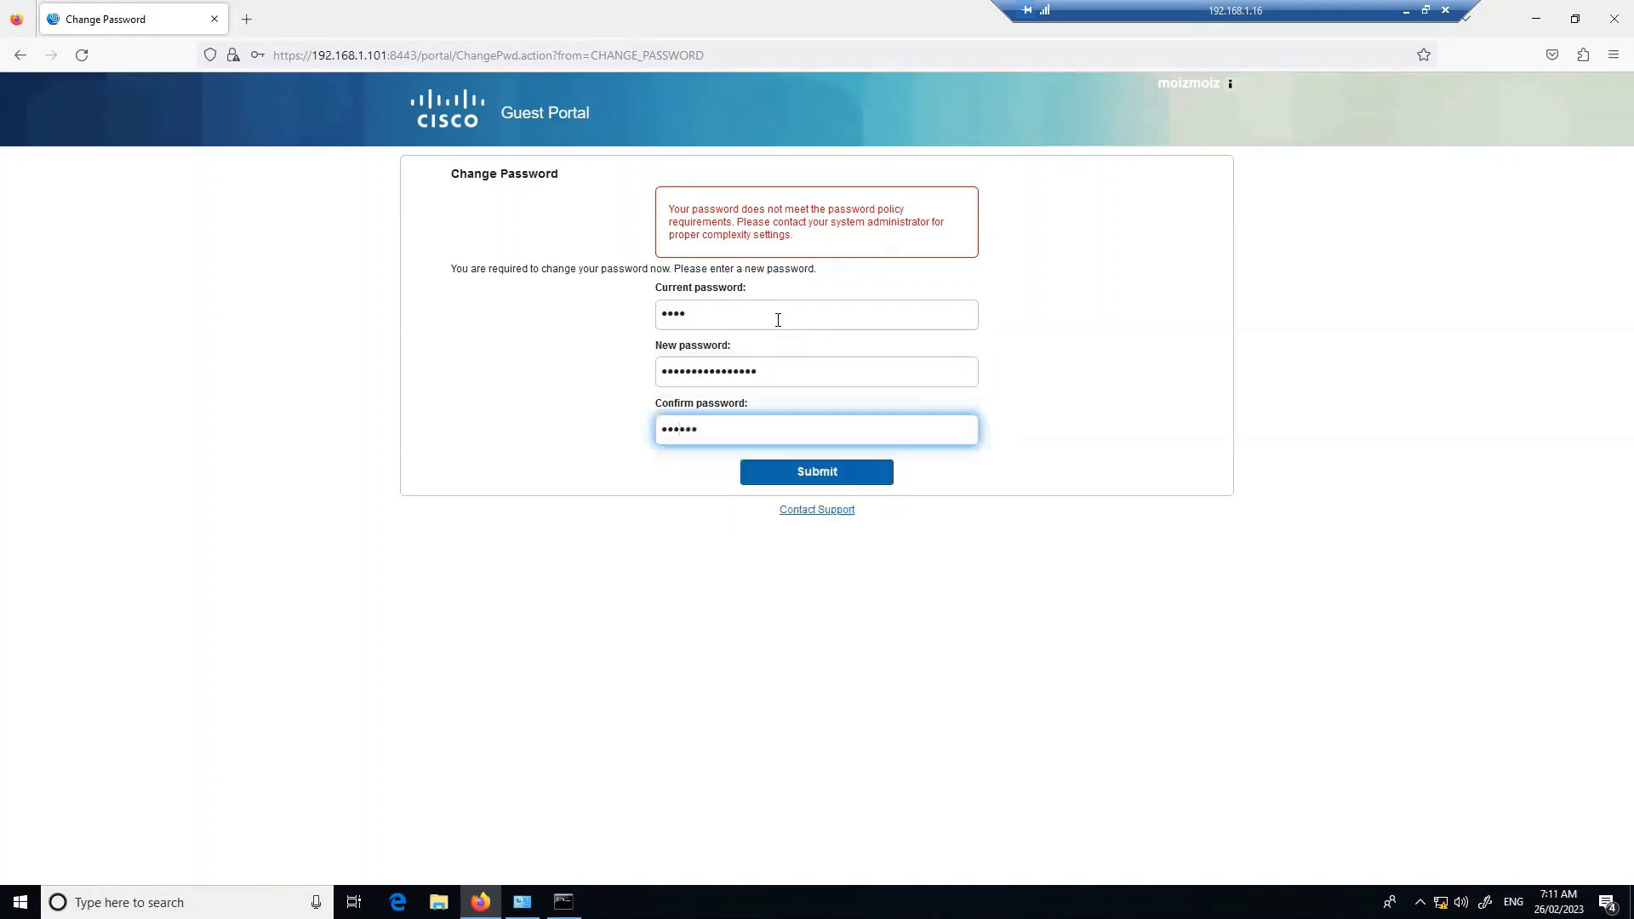
{"action": "type", "text": "•••••••••••••"}
{"action": "left_click", "coordinate": [831, 474]}
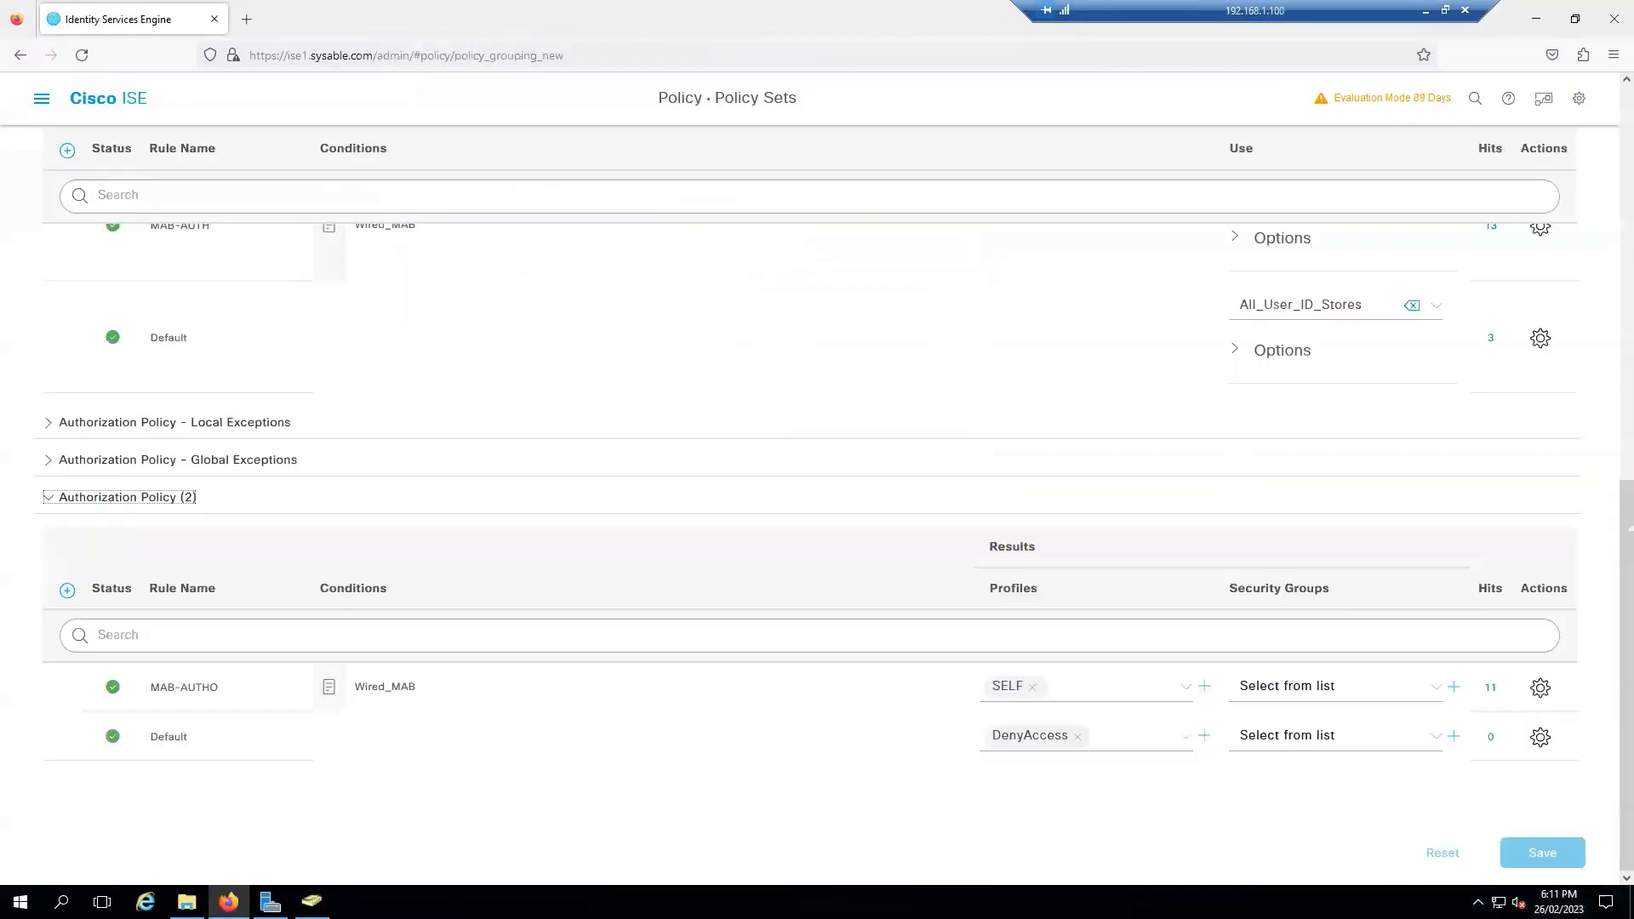
Step: In User Authentication Settings, drop the user-name rule and uppercase, numeric and lowercase requirements
{"action": "left_click", "coordinate": [40, 99]}
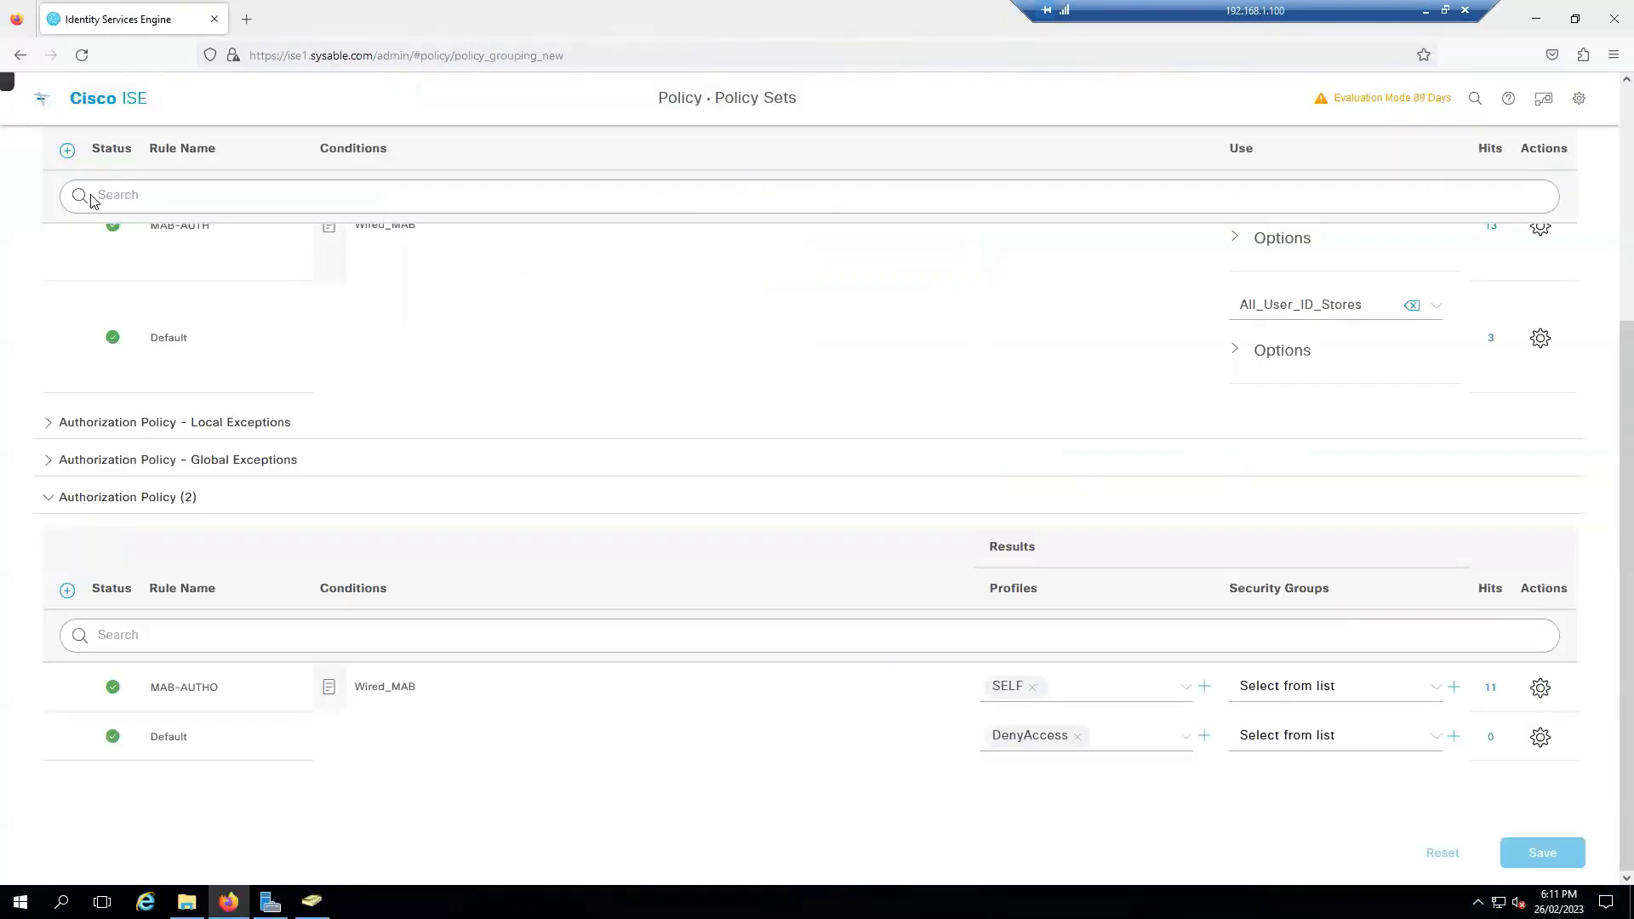
{"action": "left_click", "coordinate": [836, 179]}
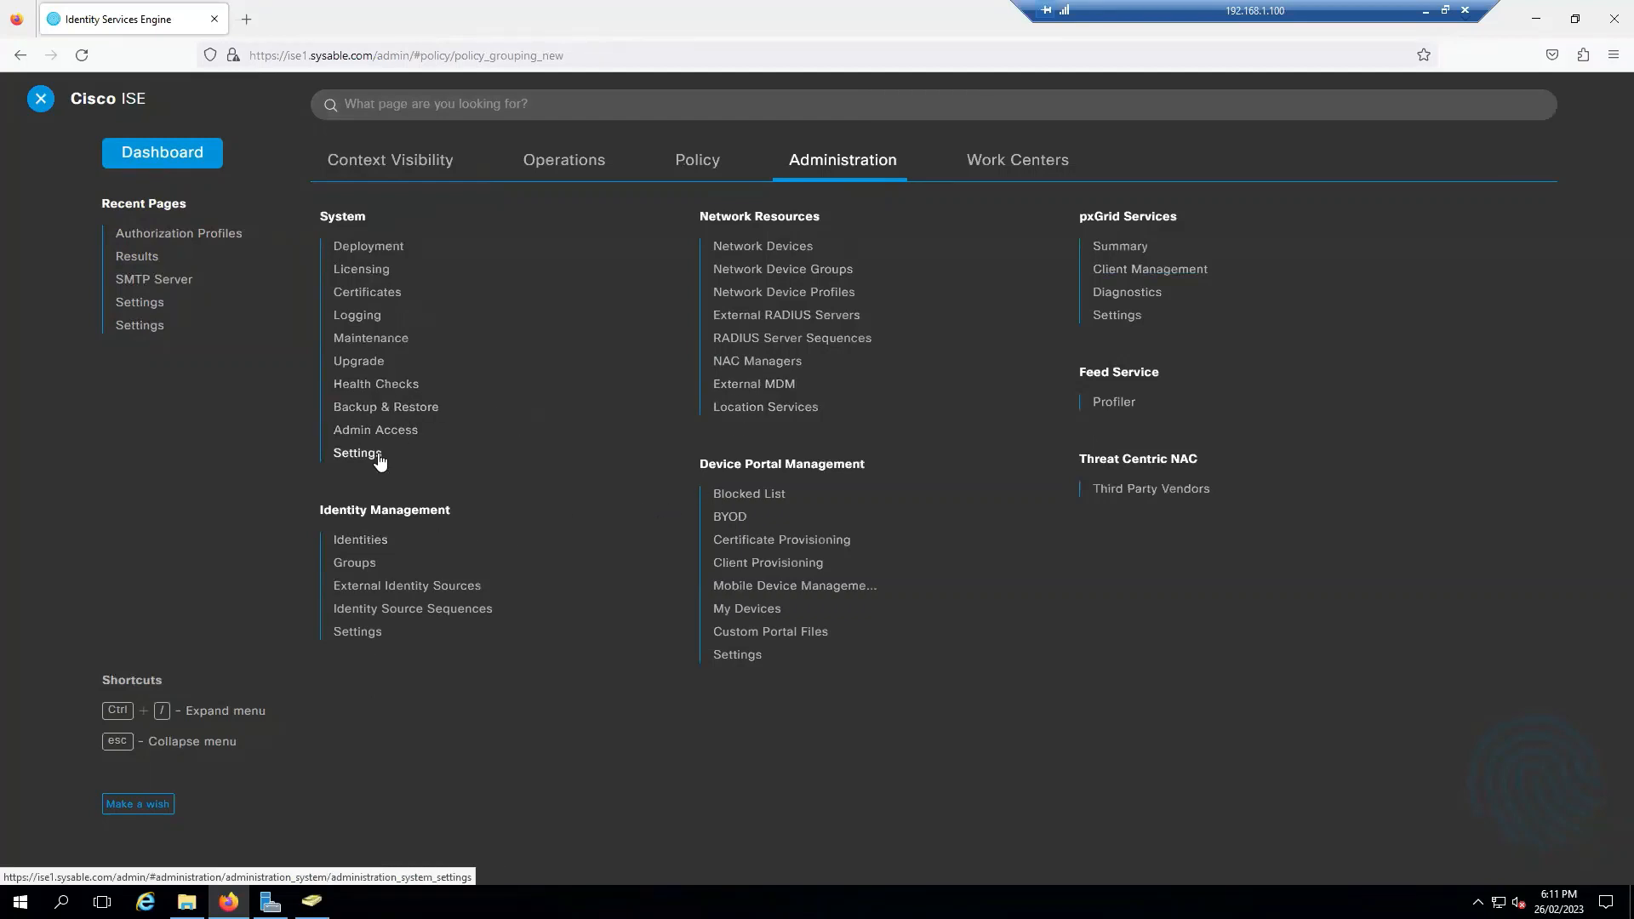
{"action": "left_click", "coordinate": [359, 632]}
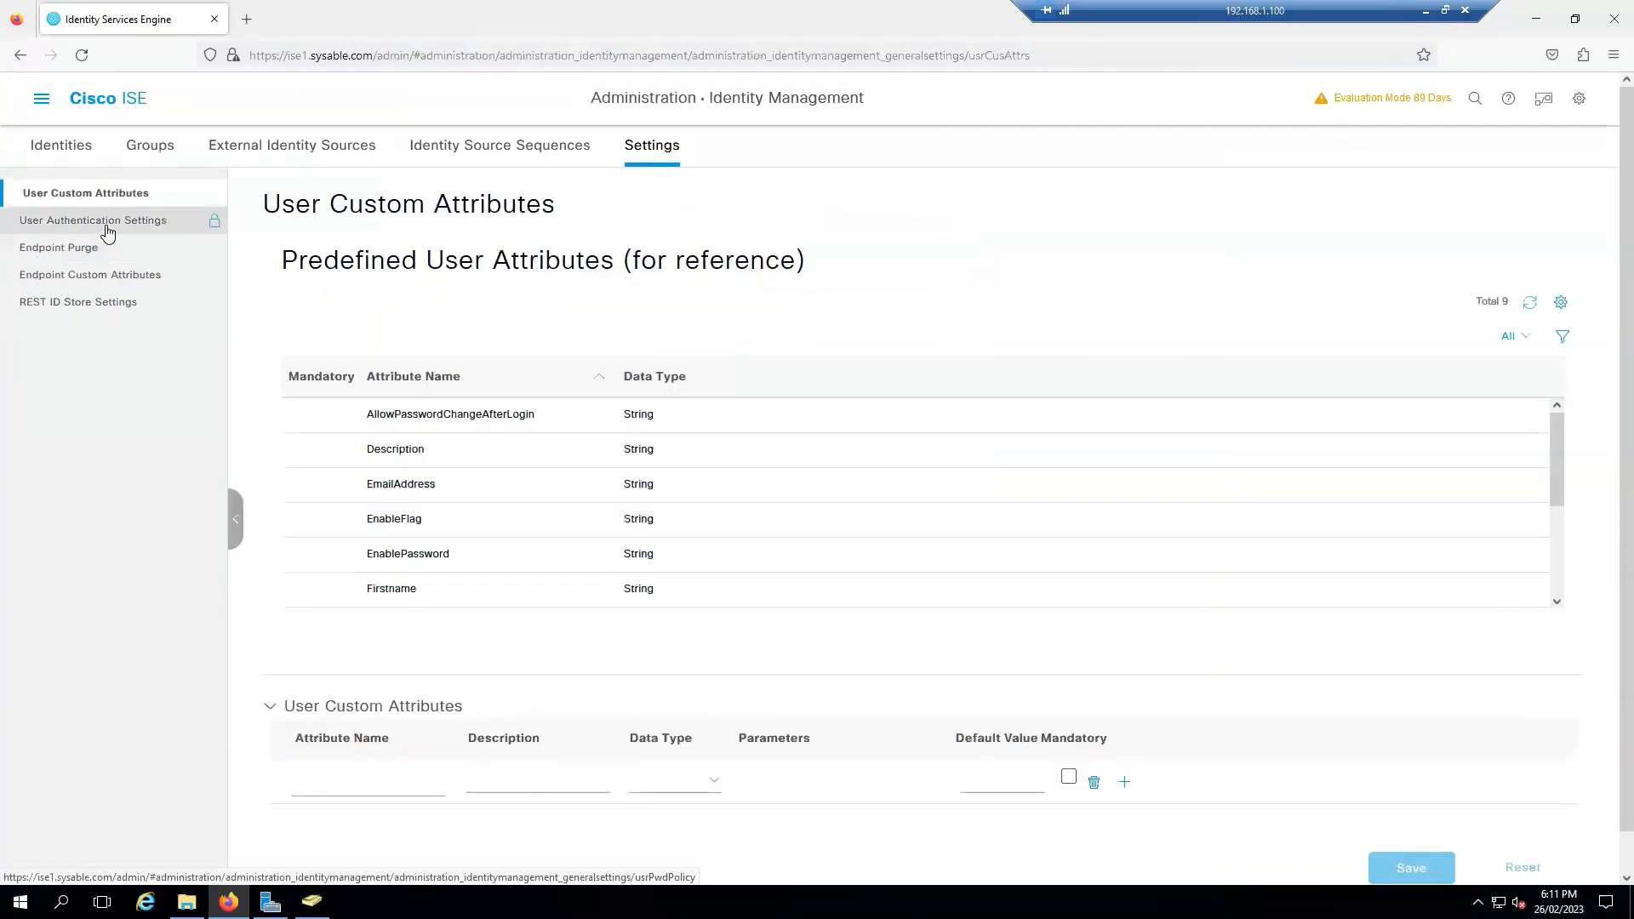
{"action": "left_click", "coordinate": [111, 223]}
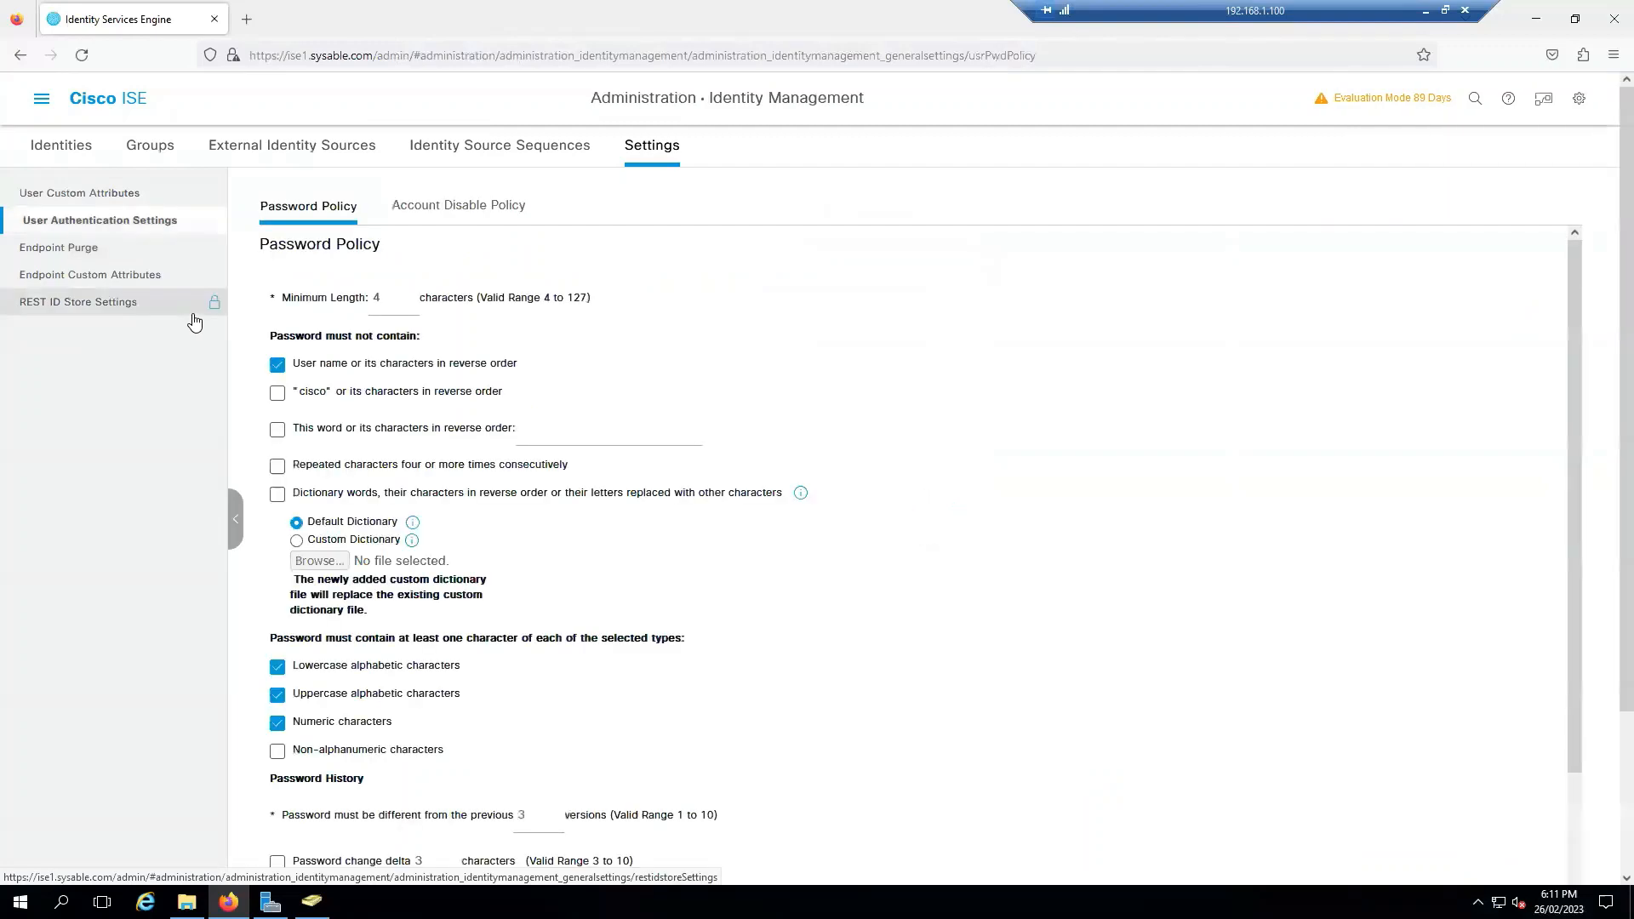
{"action": "left_click", "coordinate": [278, 367]}
{"action": "left_click", "coordinate": [277, 696]}
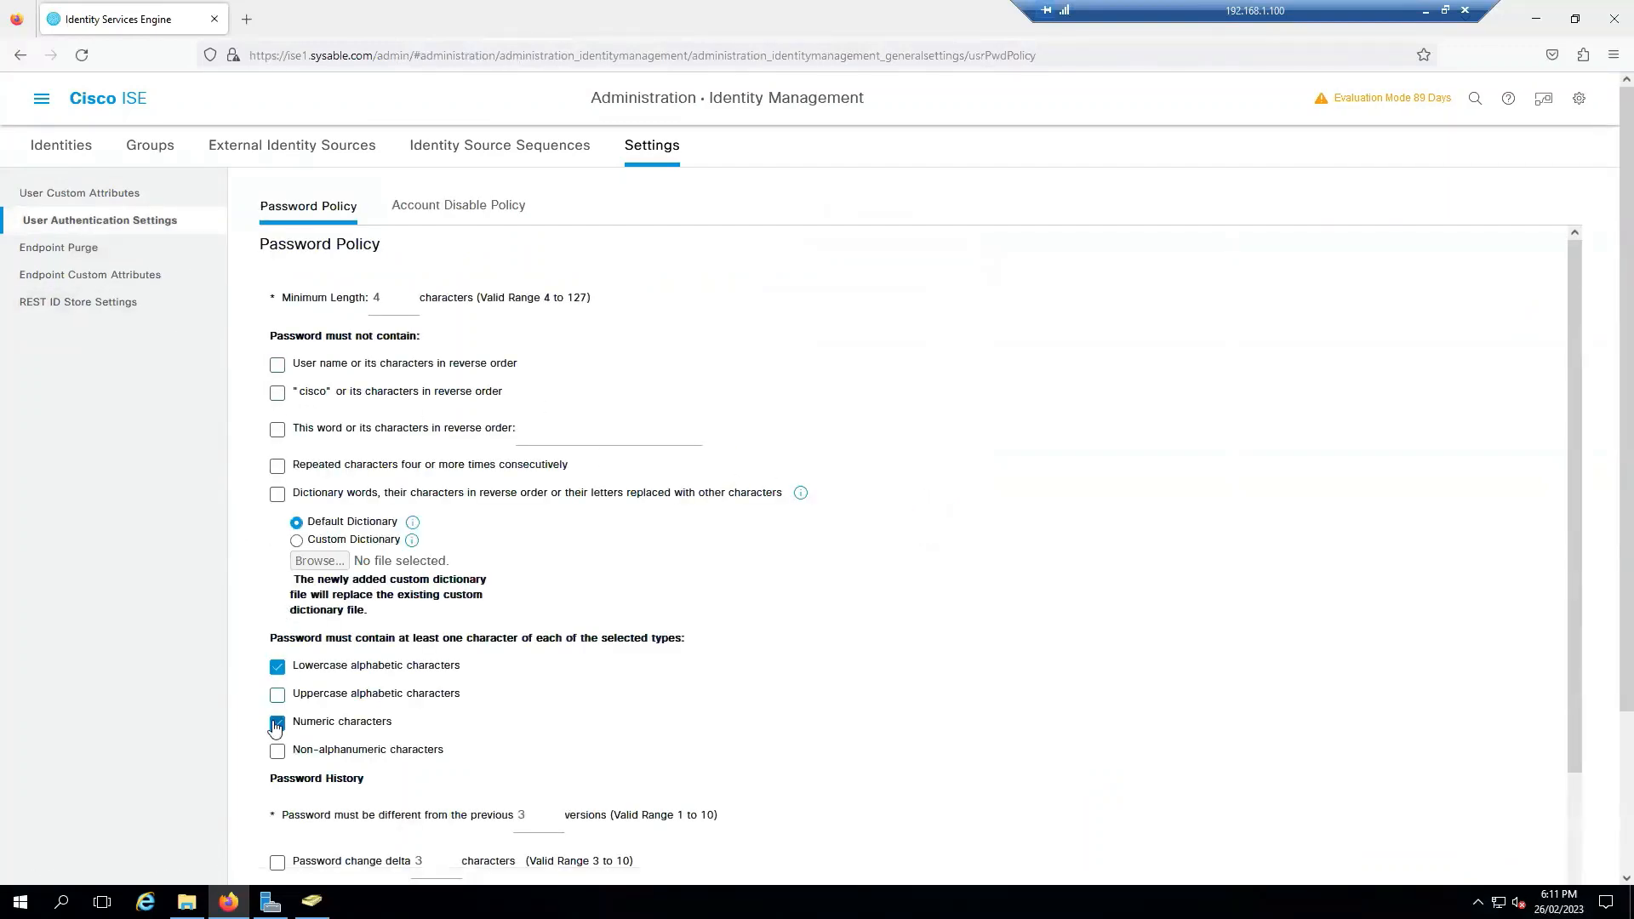
{"action": "left_click", "coordinate": [277, 724]}
{"action": "left_click", "coordinate": [277, 668]}
Step: Turn off disabling accounts after 60 days and save the password policy
{"action": "scroll", "coordinate": [434, 613], "scroll_direction": "down", "scroll_amount": 3}
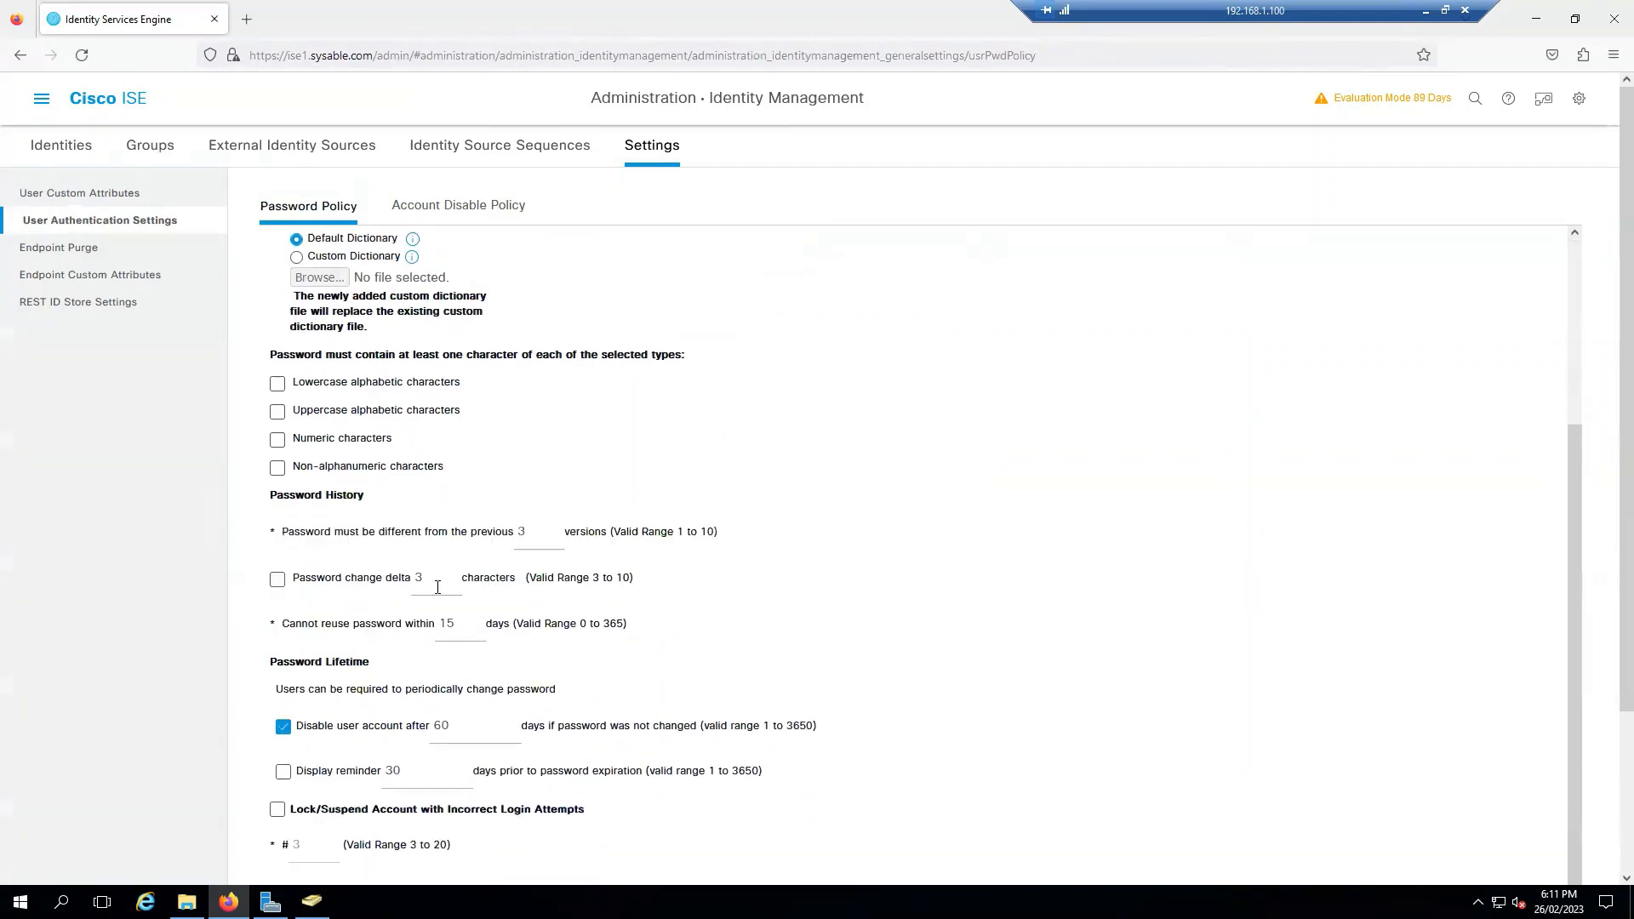
{"action": "scroll", "coordinate": [438, 587], "scroll_direction": "down", "scroll_amount": 1}
{"action": "scroll", "coordinate": [449, 602], "scroll_direction": "down", "scroll_amount": 3}
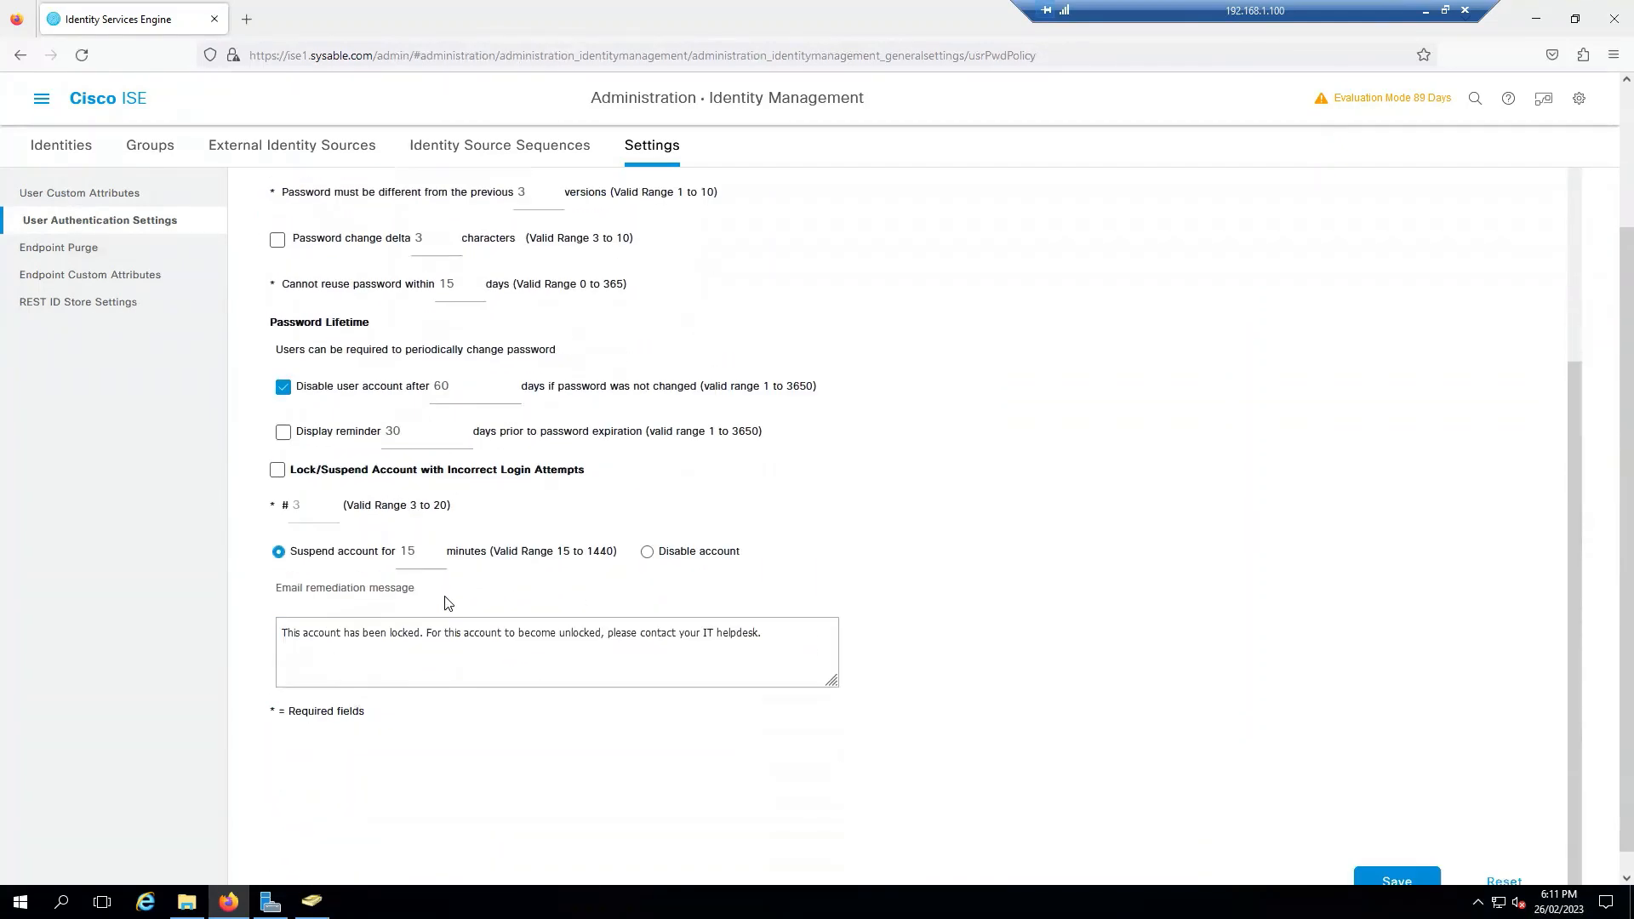
{"action": "left_click", "coordinate": [284, 387]}
{"action": "scroll", "coordinate": [487, 494], "scroll_direction": "down", "scroll_amount": 1}
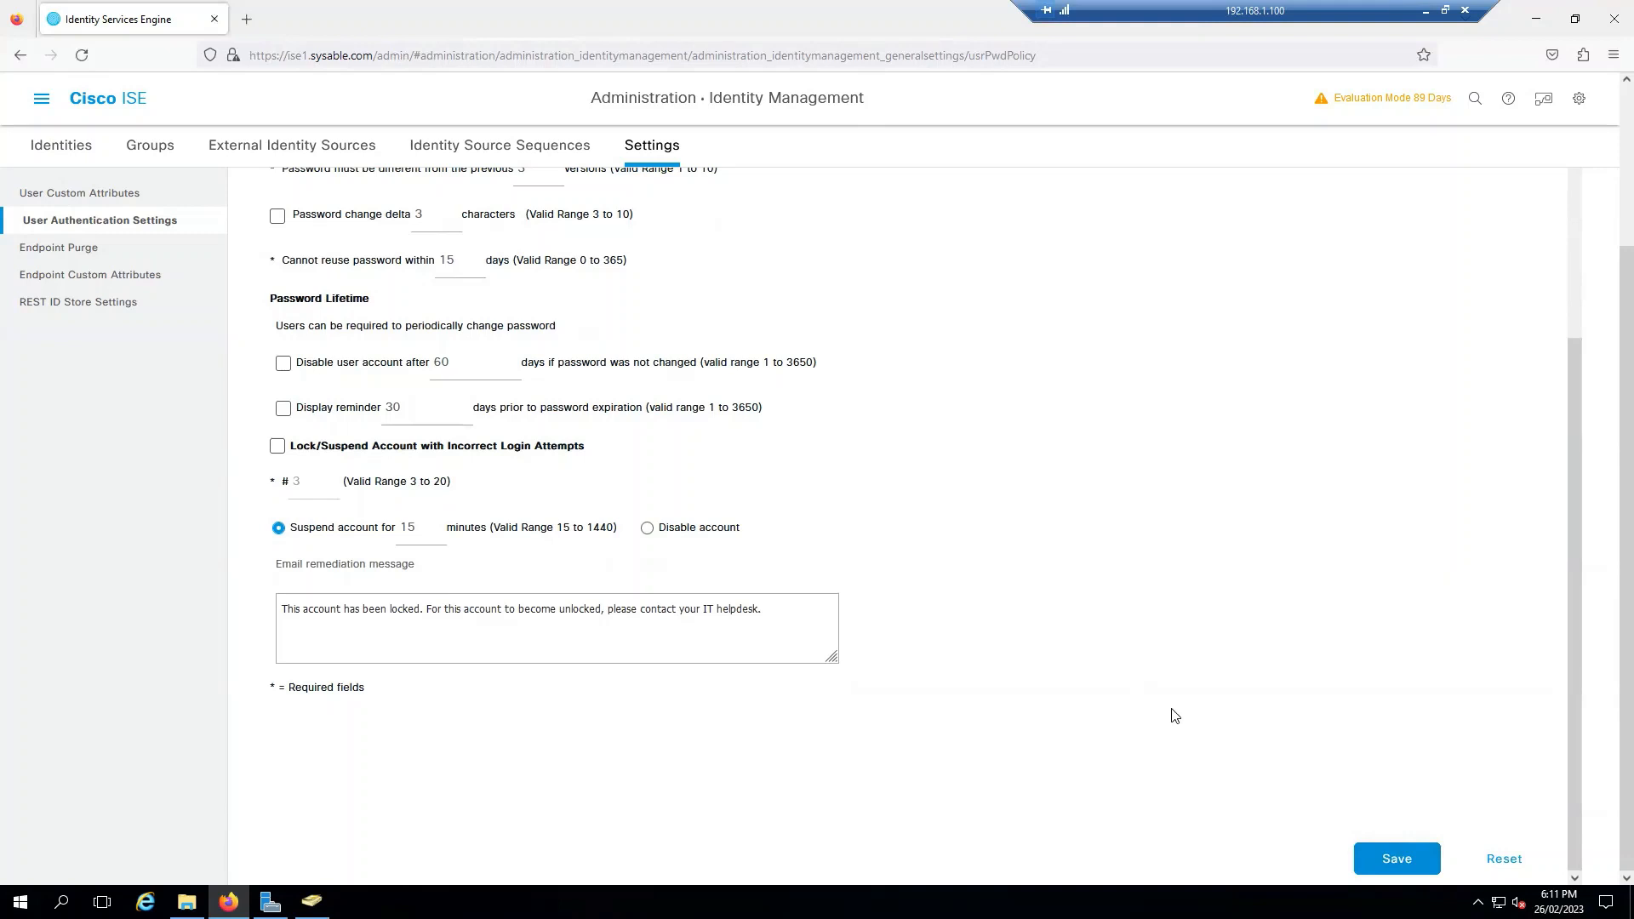
{"action": "left_click", "coordinate": [1397, 866]}
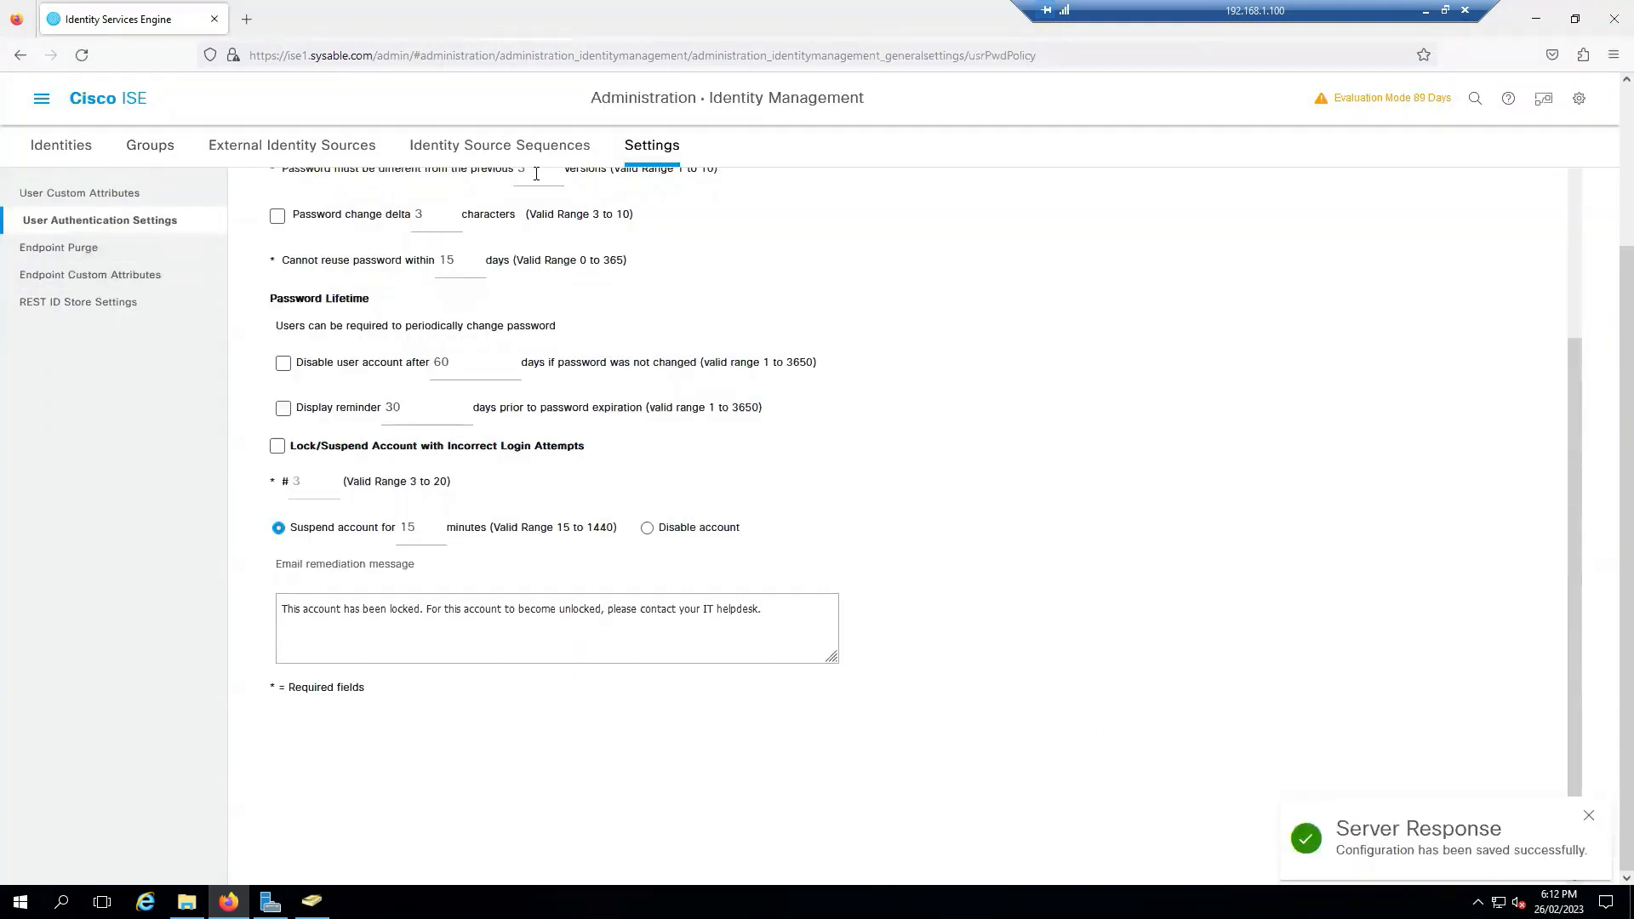
{"action": "left_click", "coordinate": [42, 101]}
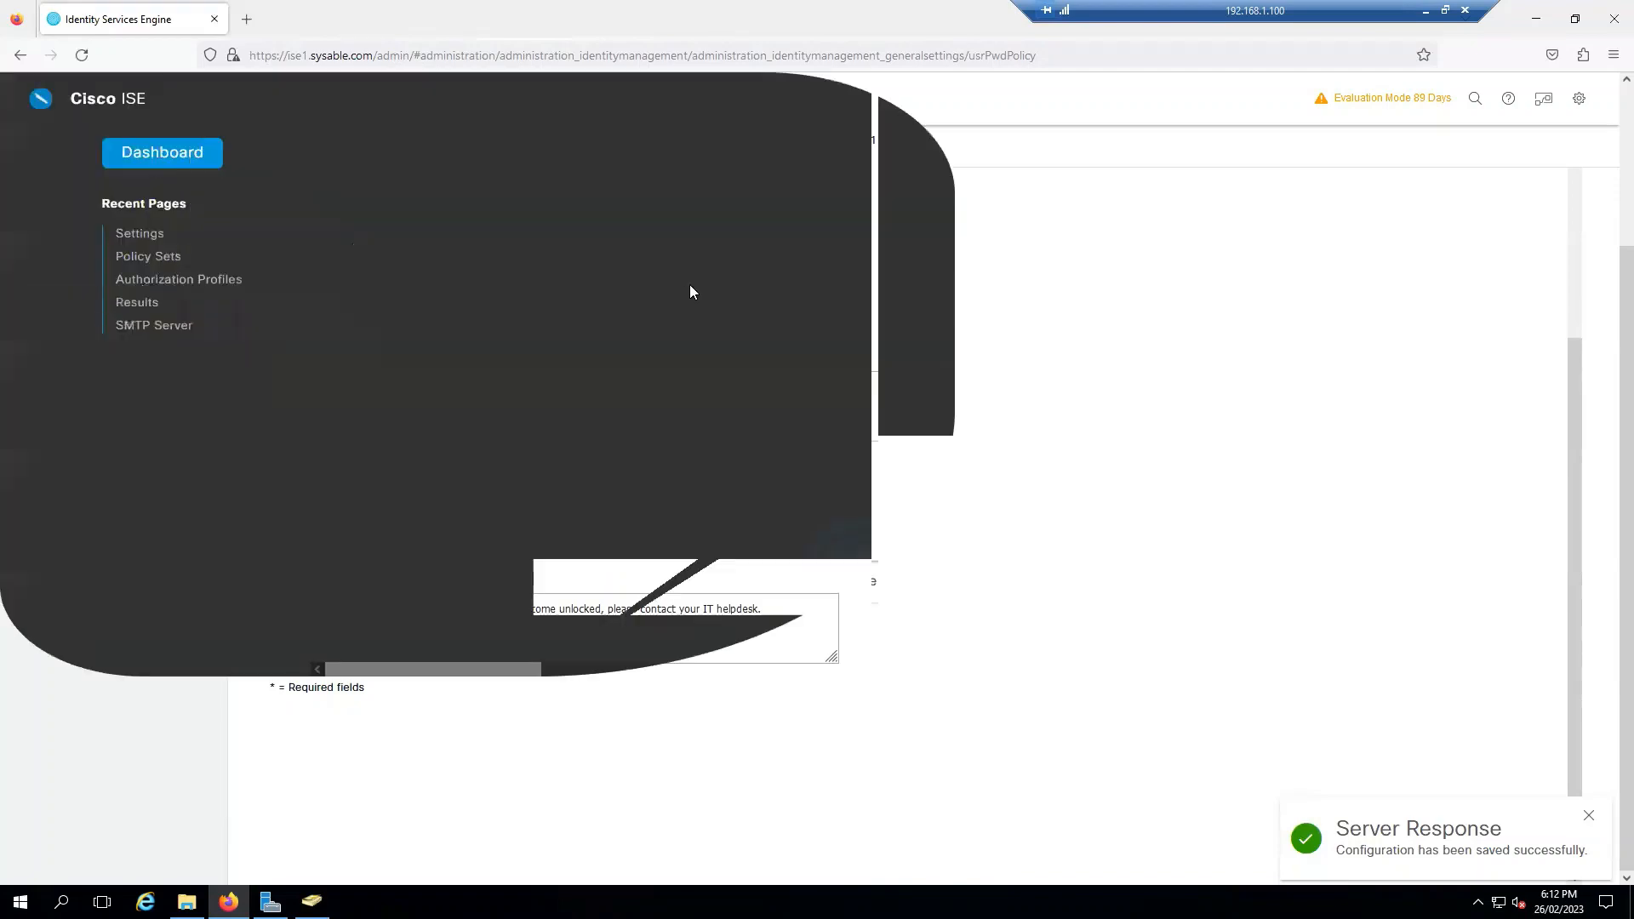
Step: Uncheck both RADIUS Suppress options (repeated failed clients, repeated successes), confirm the warnings, and save
{"action": "left_click", "coordinate": [357, 454]}
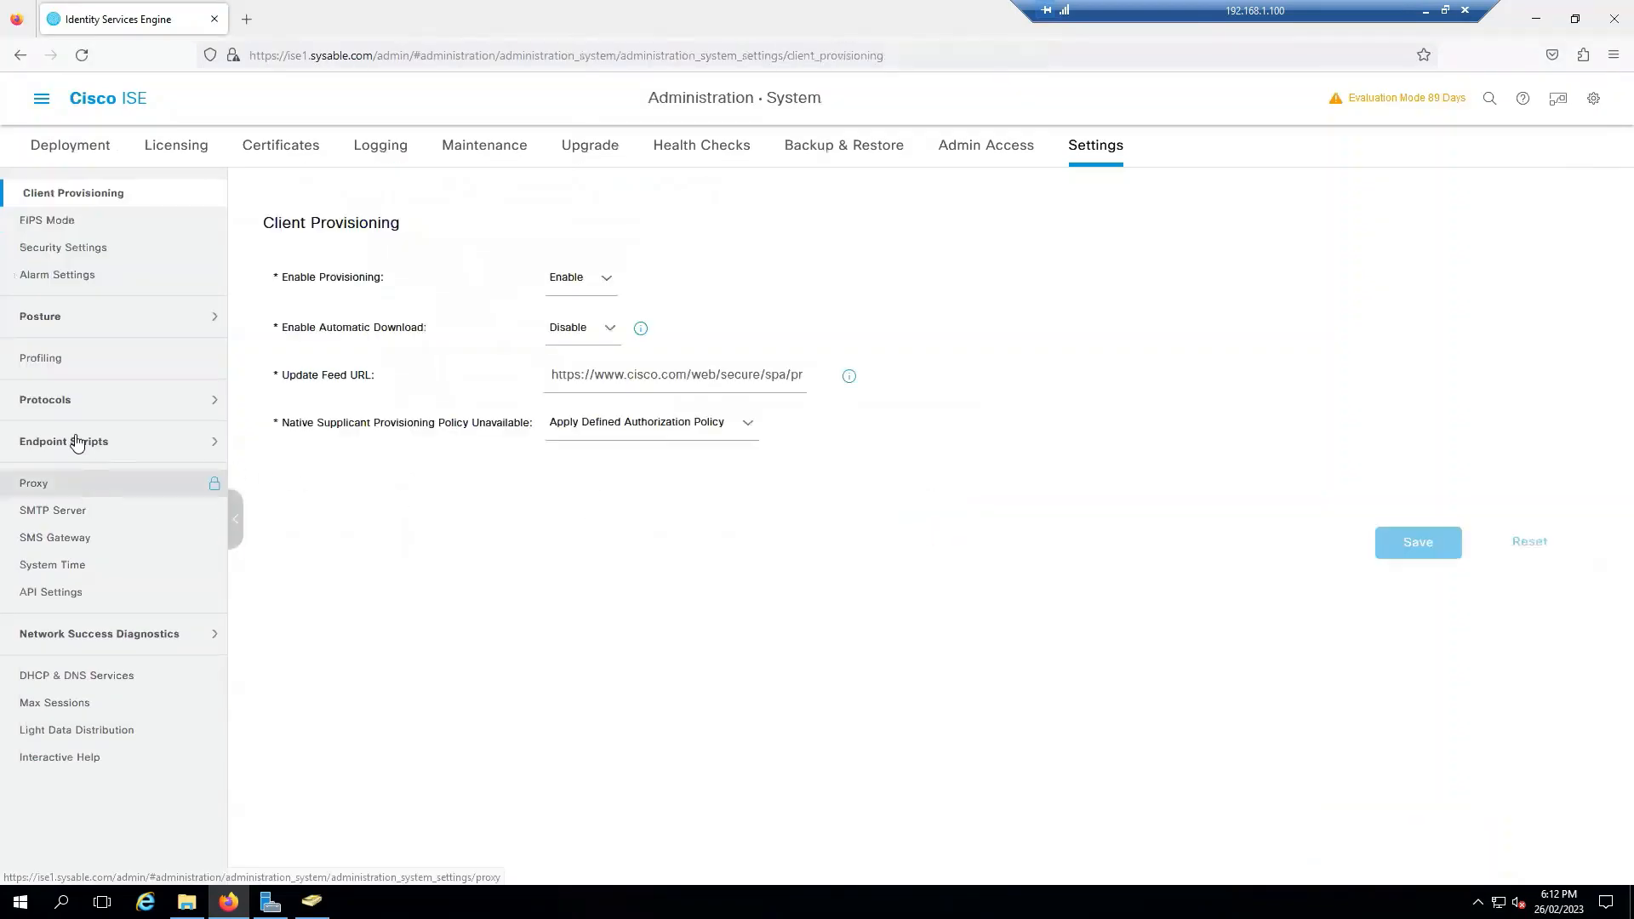
{"action": "left_click", "coordinate": [136, 406]}
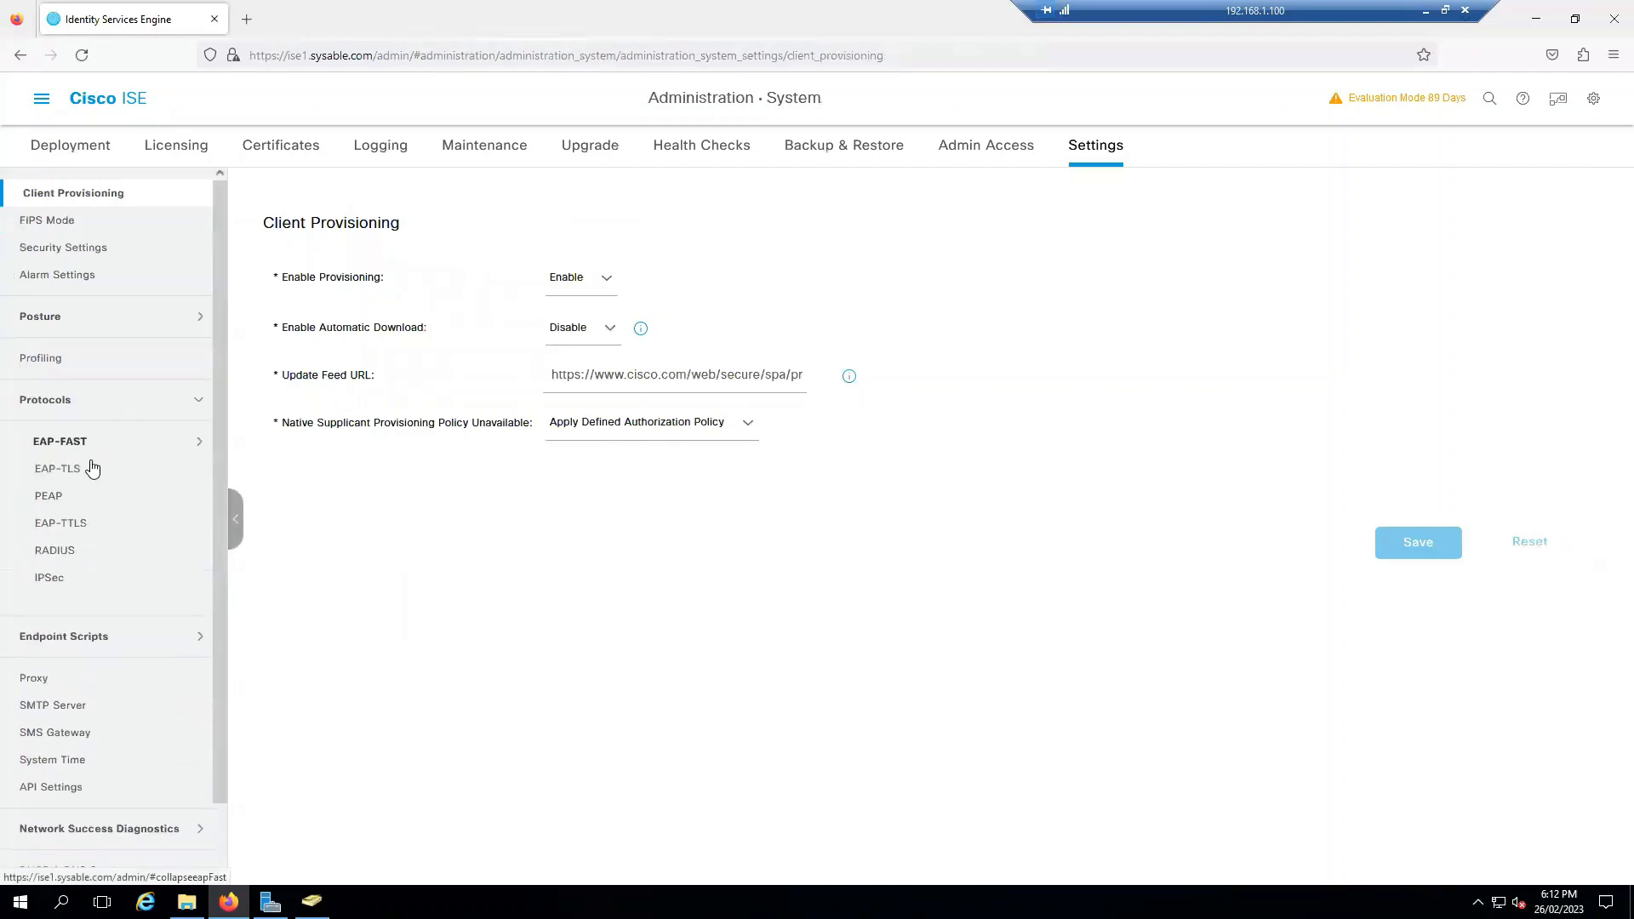
{"action": "left_click", "coordinate": [85, 551]}
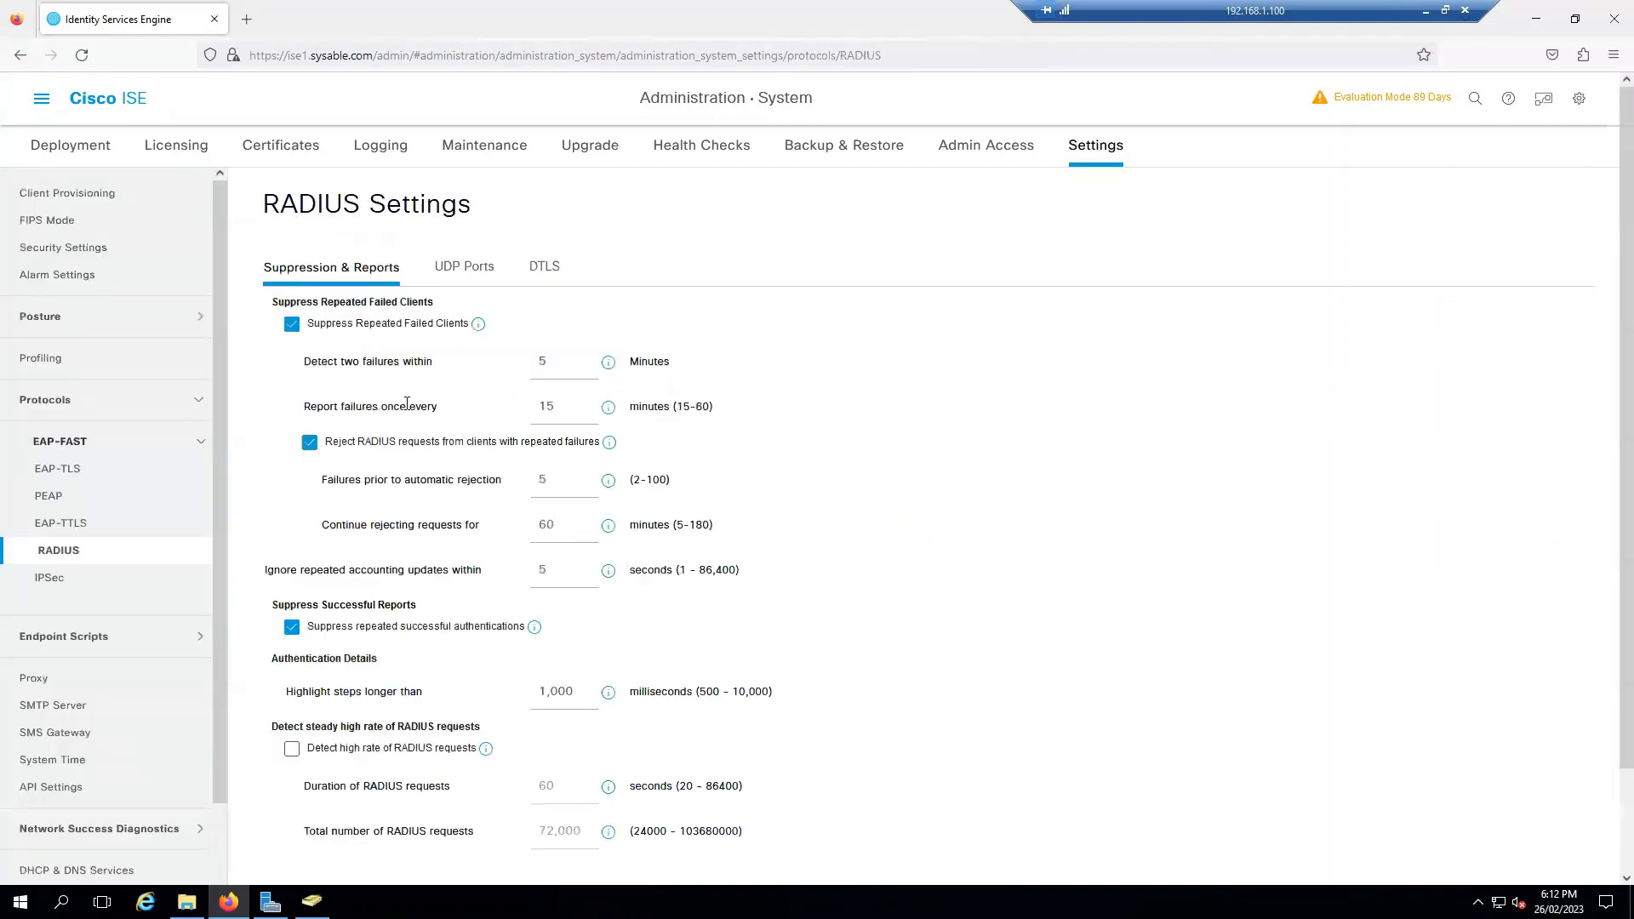
{"action": "left_click", "coordinate": [292, 324]}
{"action": "left_click", "coordinate": [889, 326]}
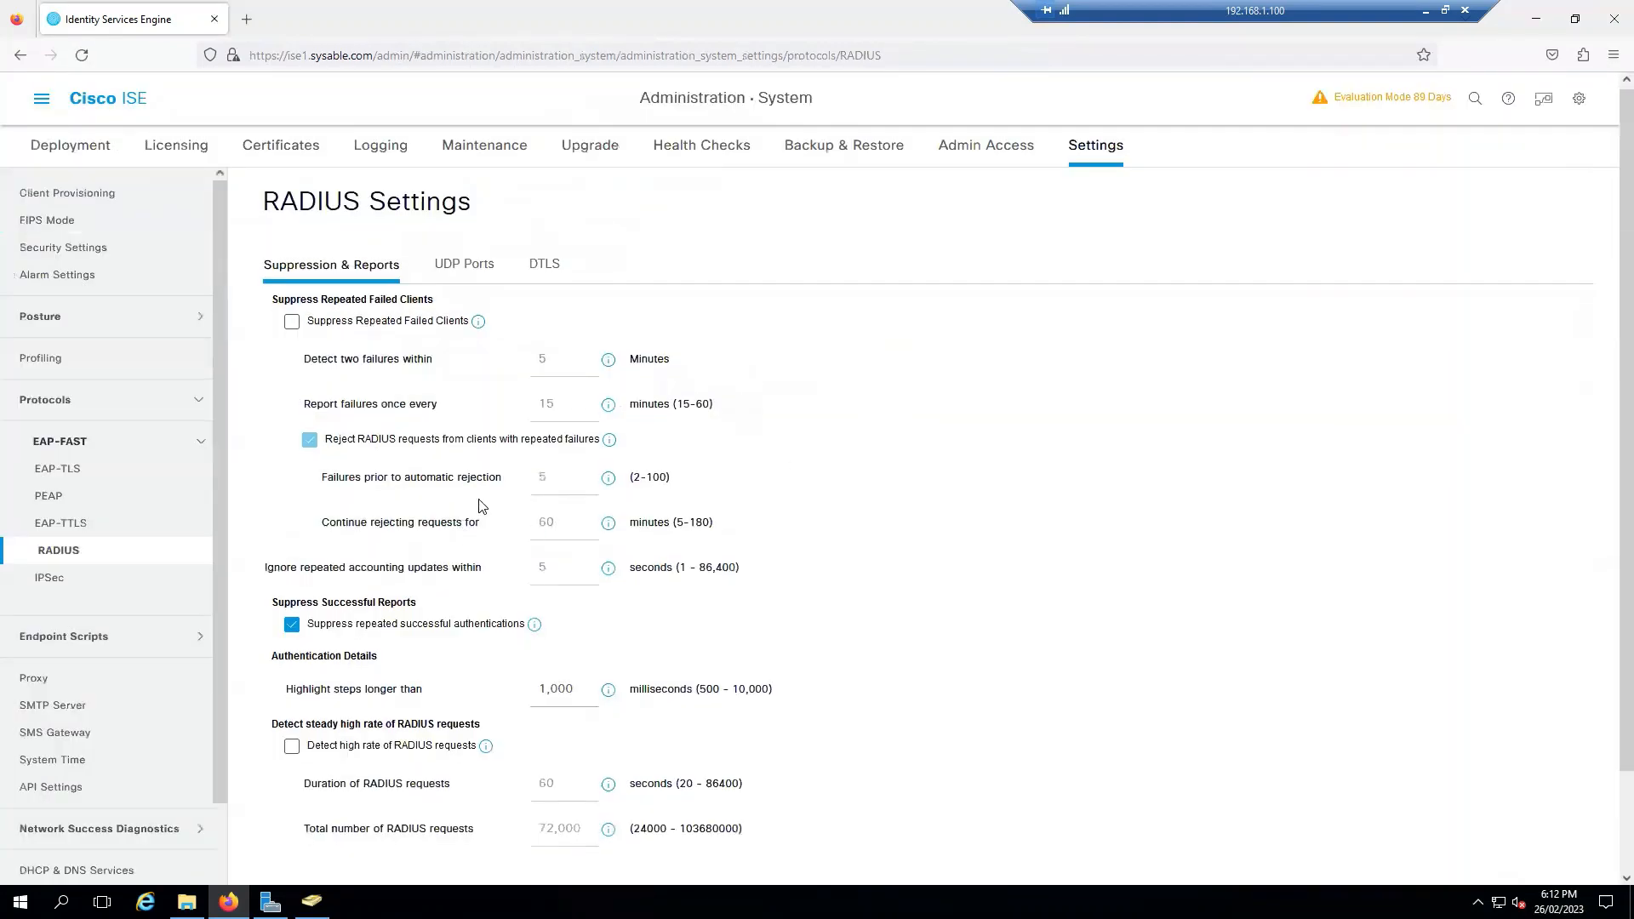
{"action": "scroll", "coordinate": [473, 502], "scroll_direction": "down", "scroll_amount": 2}
{"action": "left_click", "coordinate": [290, 513]}
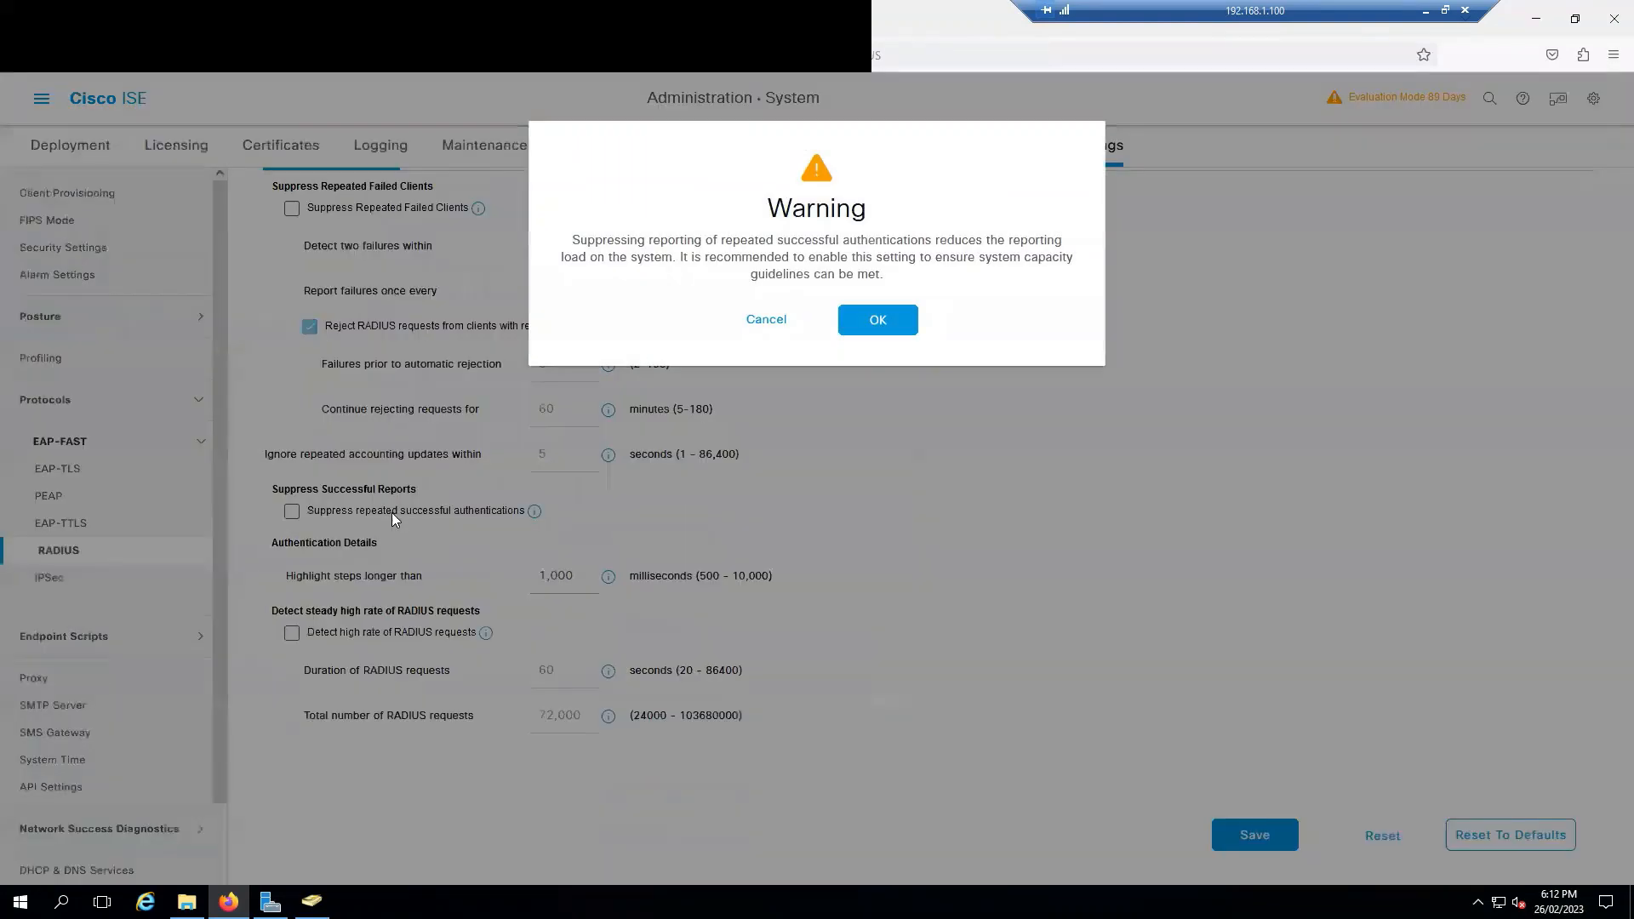
{"action": "left_click", "coordinate": [877, 329]}
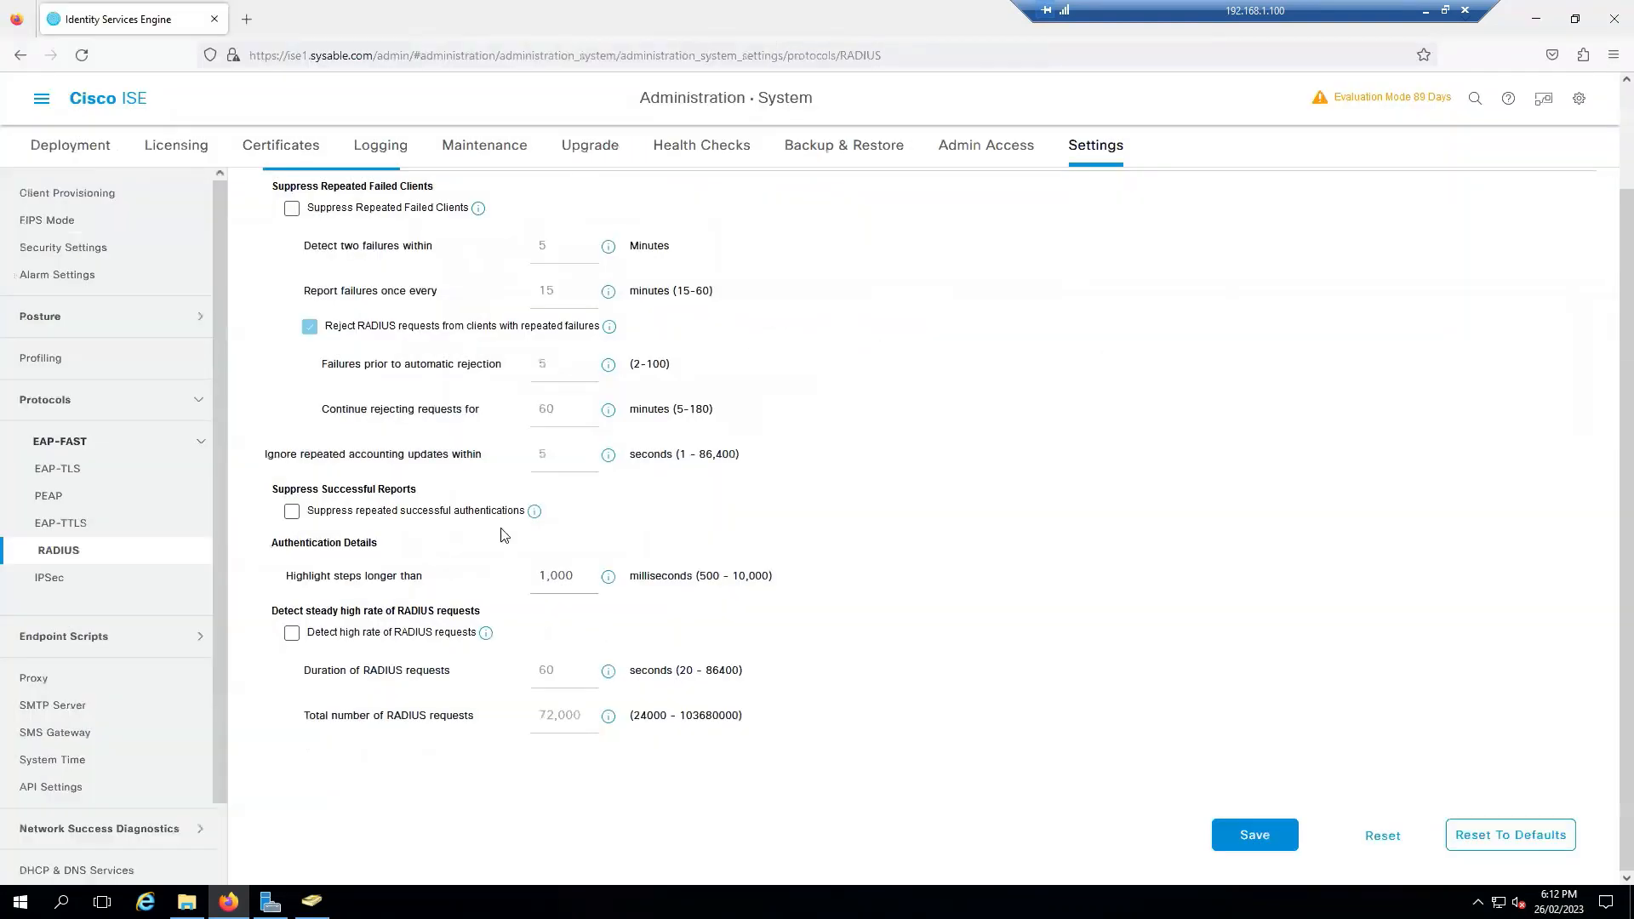
{"action": "left_click", "coordinate": [1258, 822]}
{"action": "left_click", "coordinate": [838, 302]}
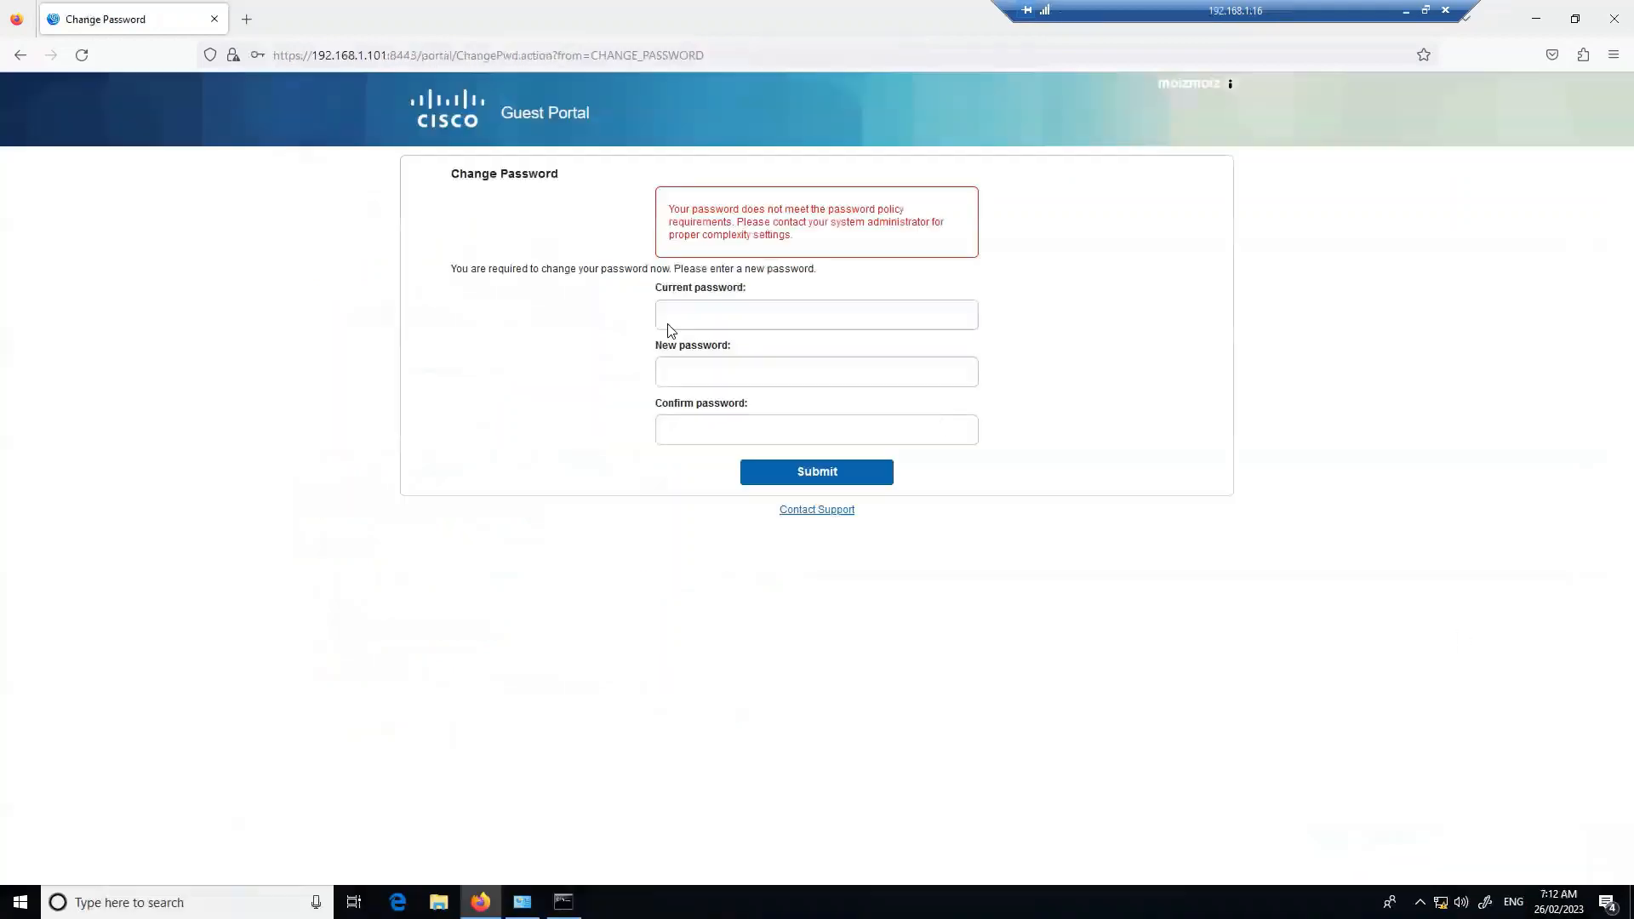
{"action": "left_click", "coordinate": [766, 319]}
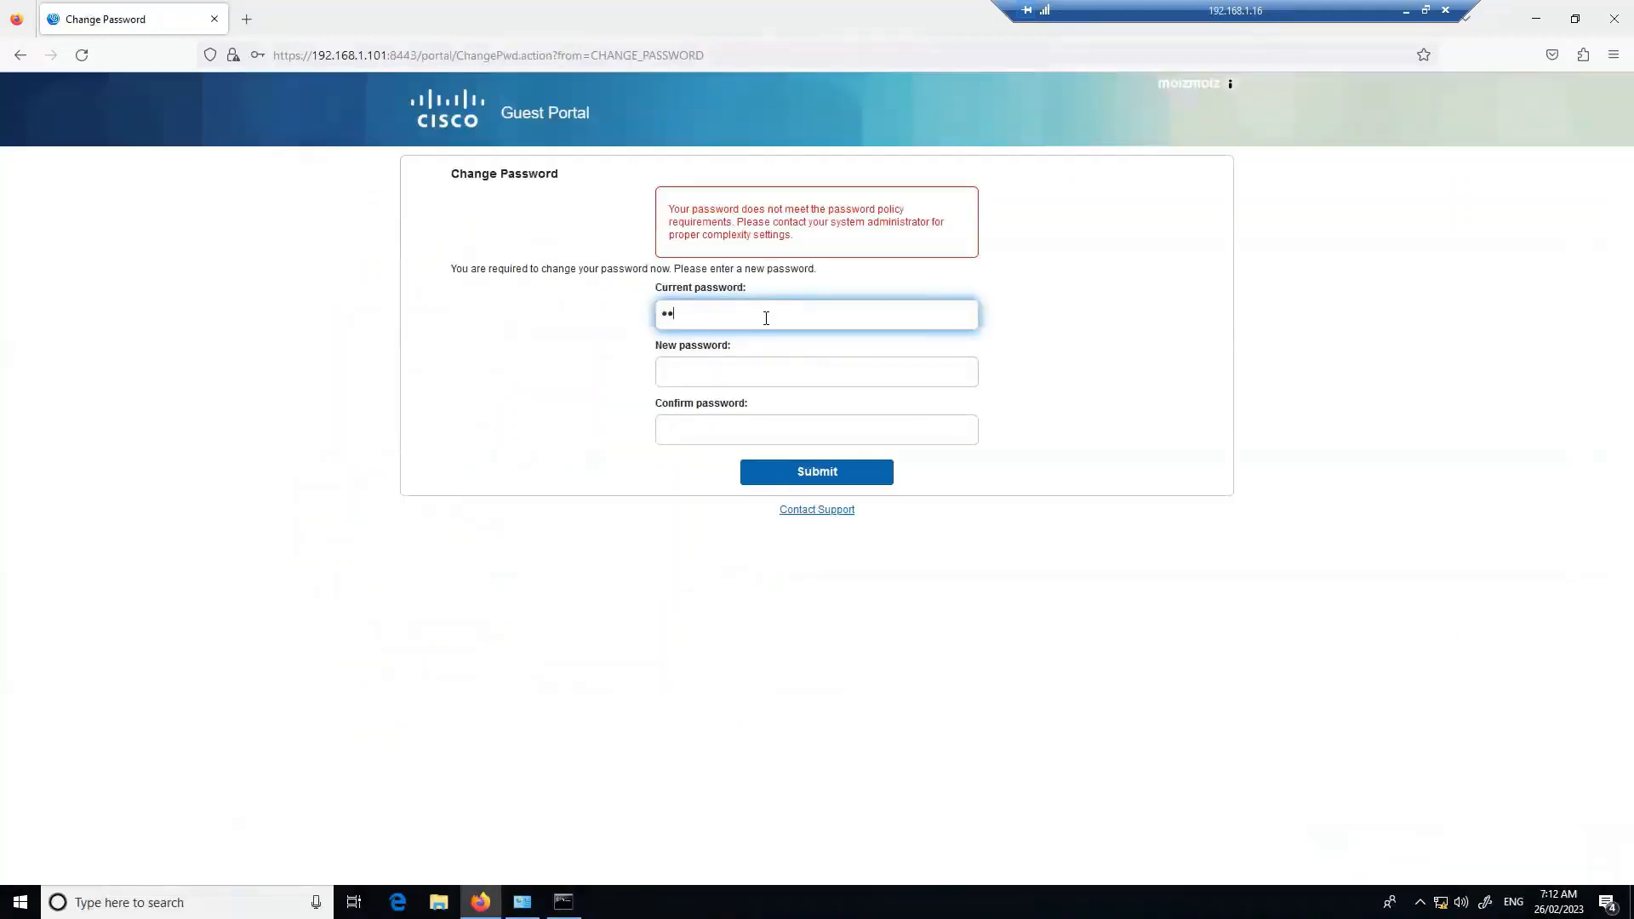
{"action": "key", "text": "Tab"}
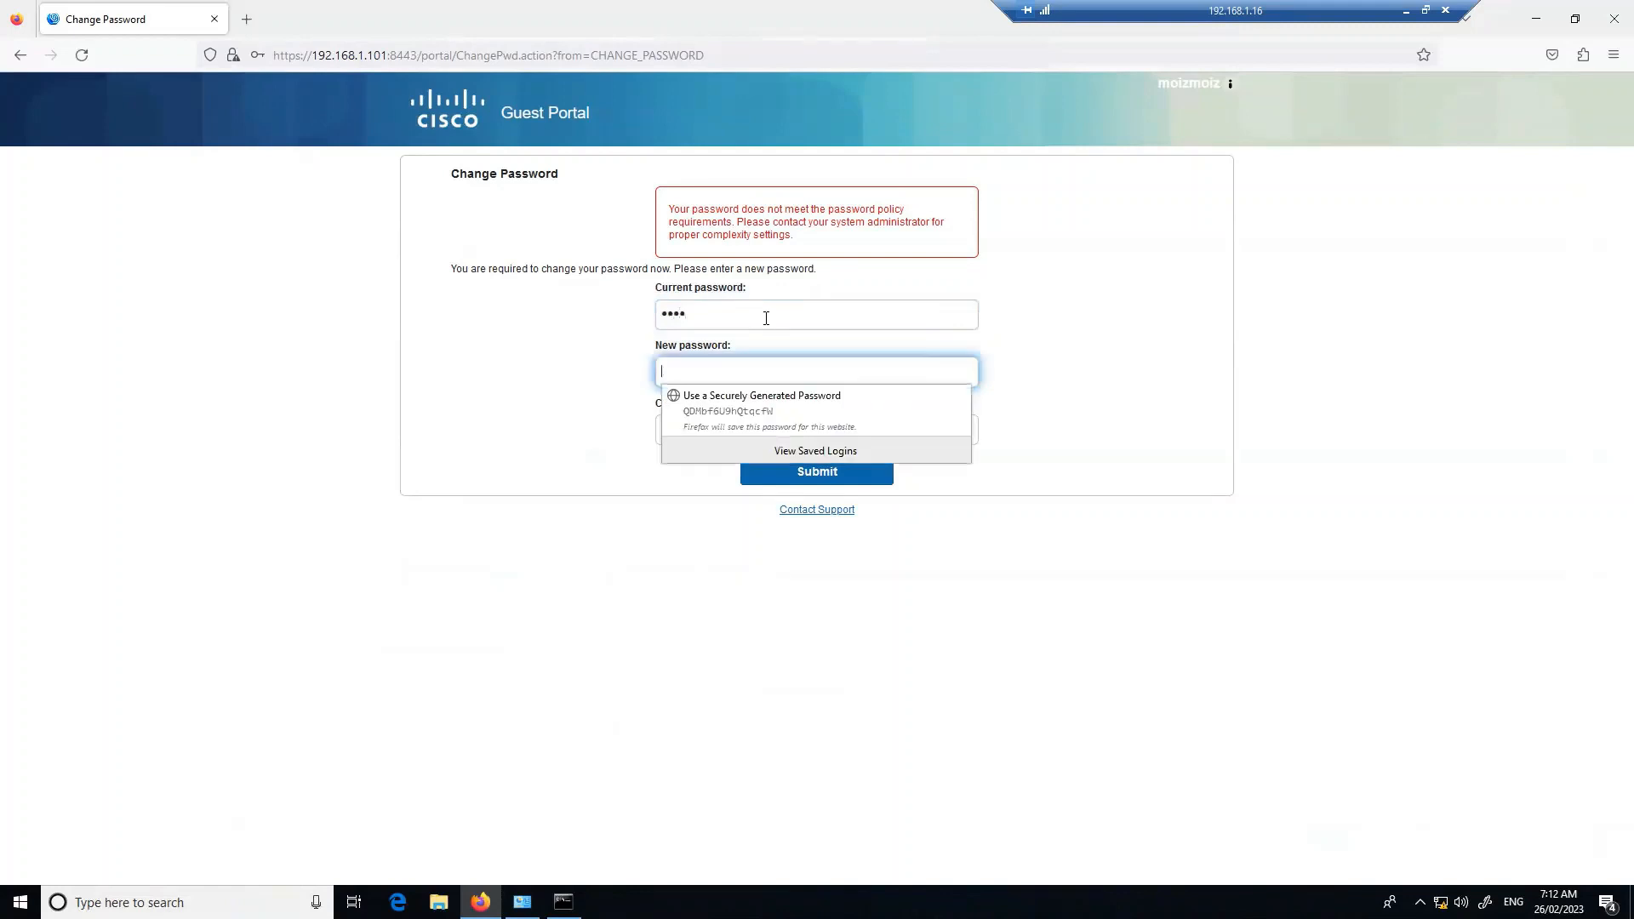
{"action": "type", "text": "Ci"}
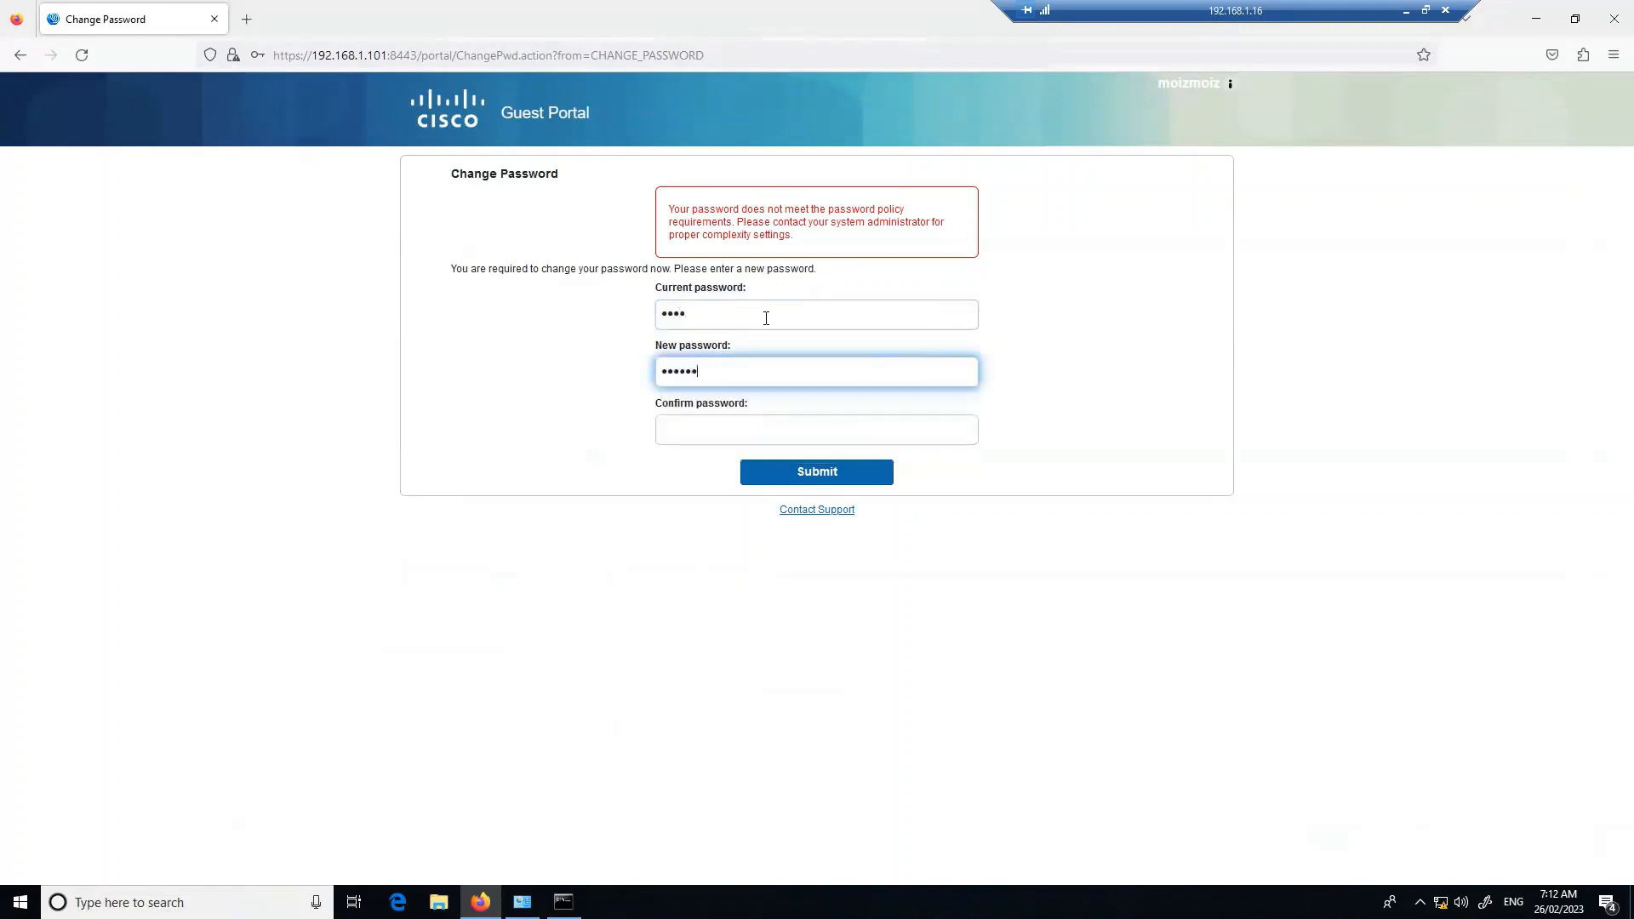
{"action": "key", "text": "Tab"}
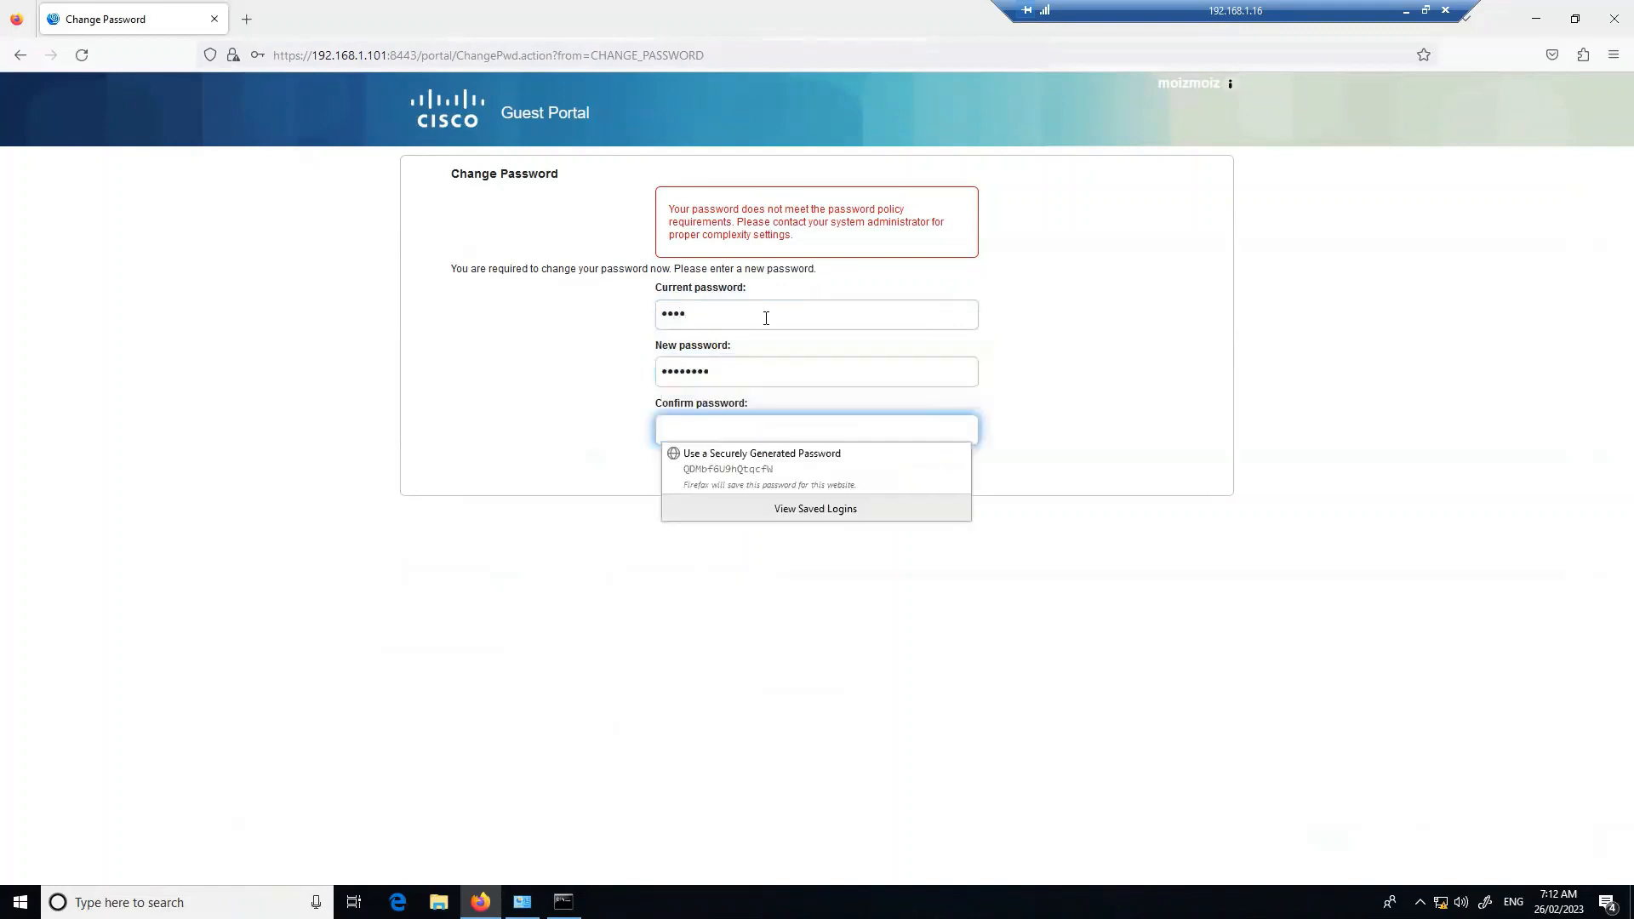
{"action": "type", "text": "Cisc"}
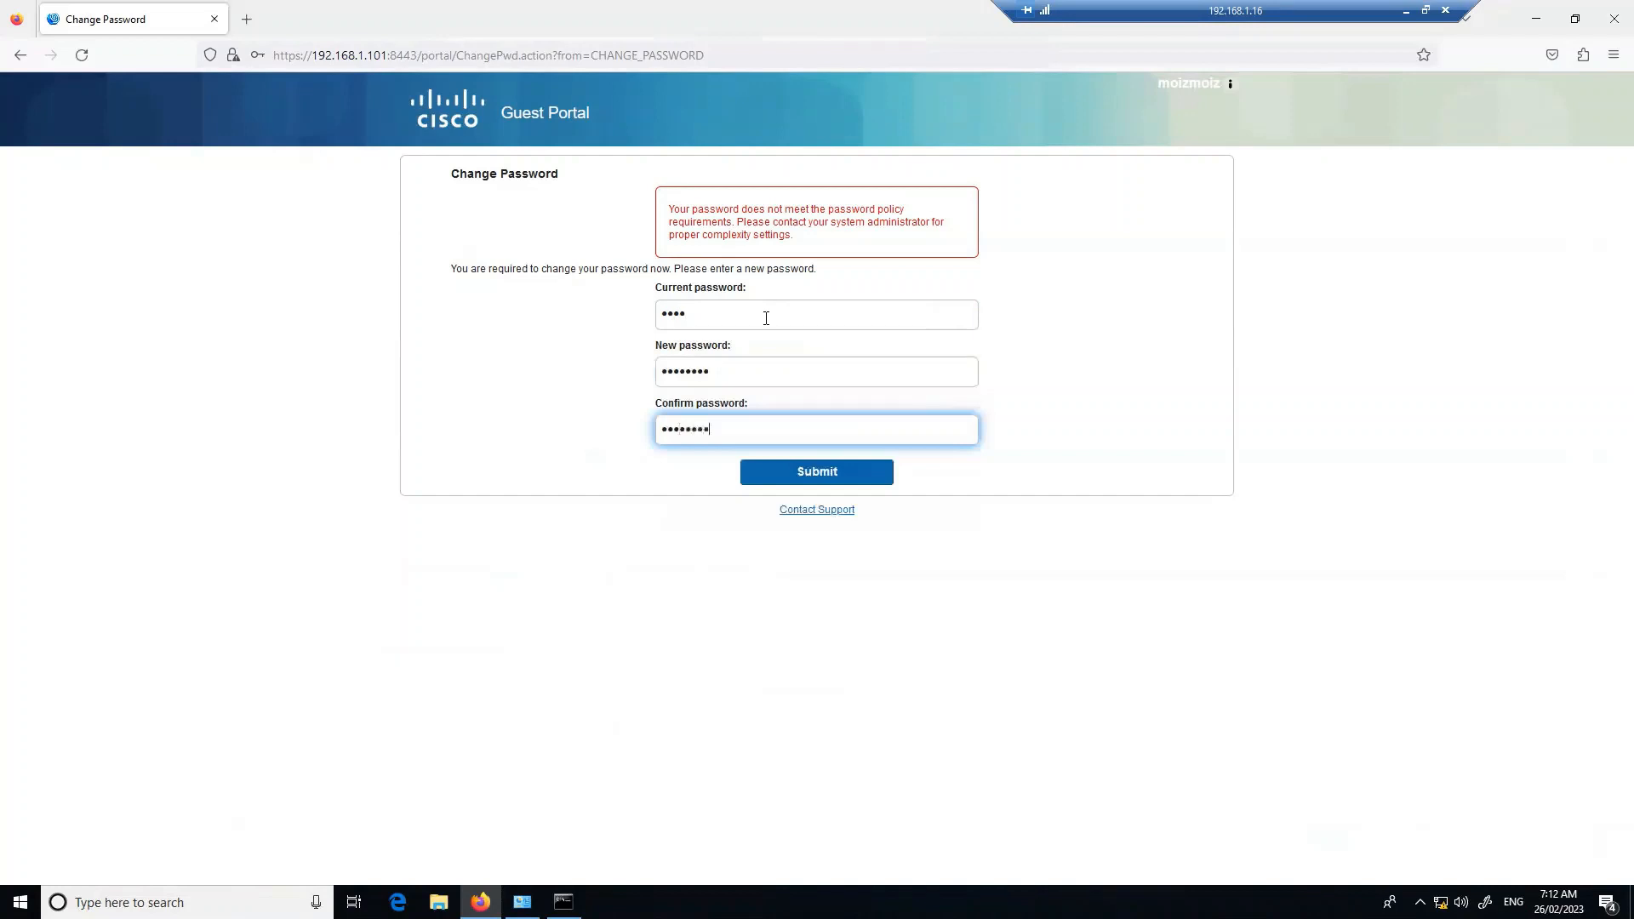
{"action": "left_click", "coordinate": [885, 479]}
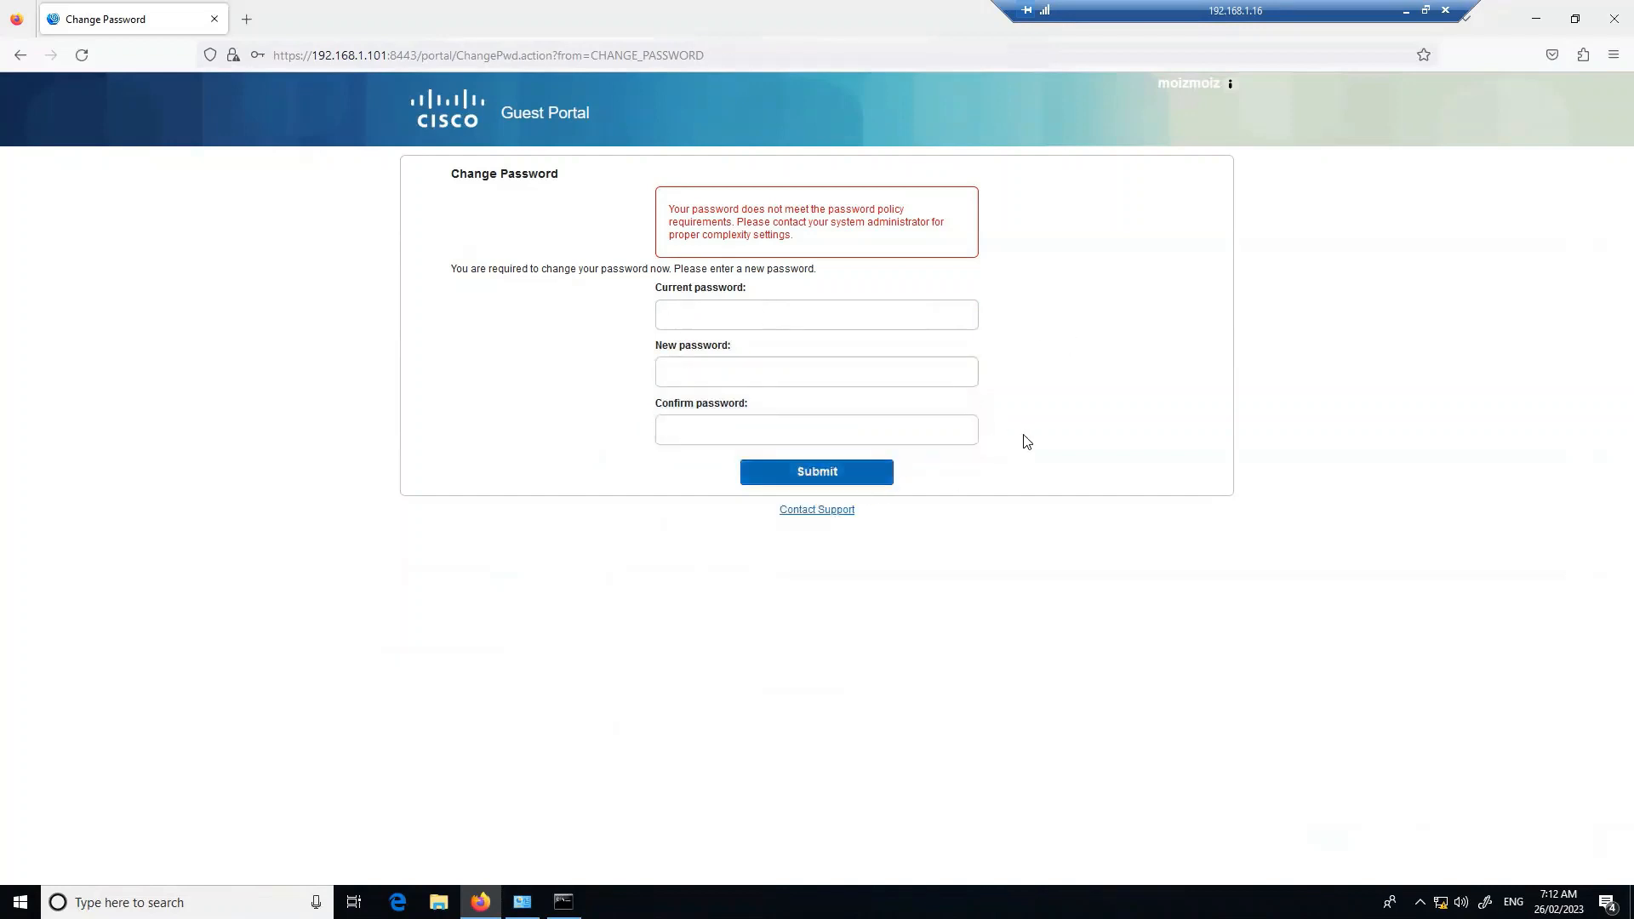
{"action": "left_click", "coordinate": [247, 19]}
{"action": "left_click", "coordinate": [1611, 24]}
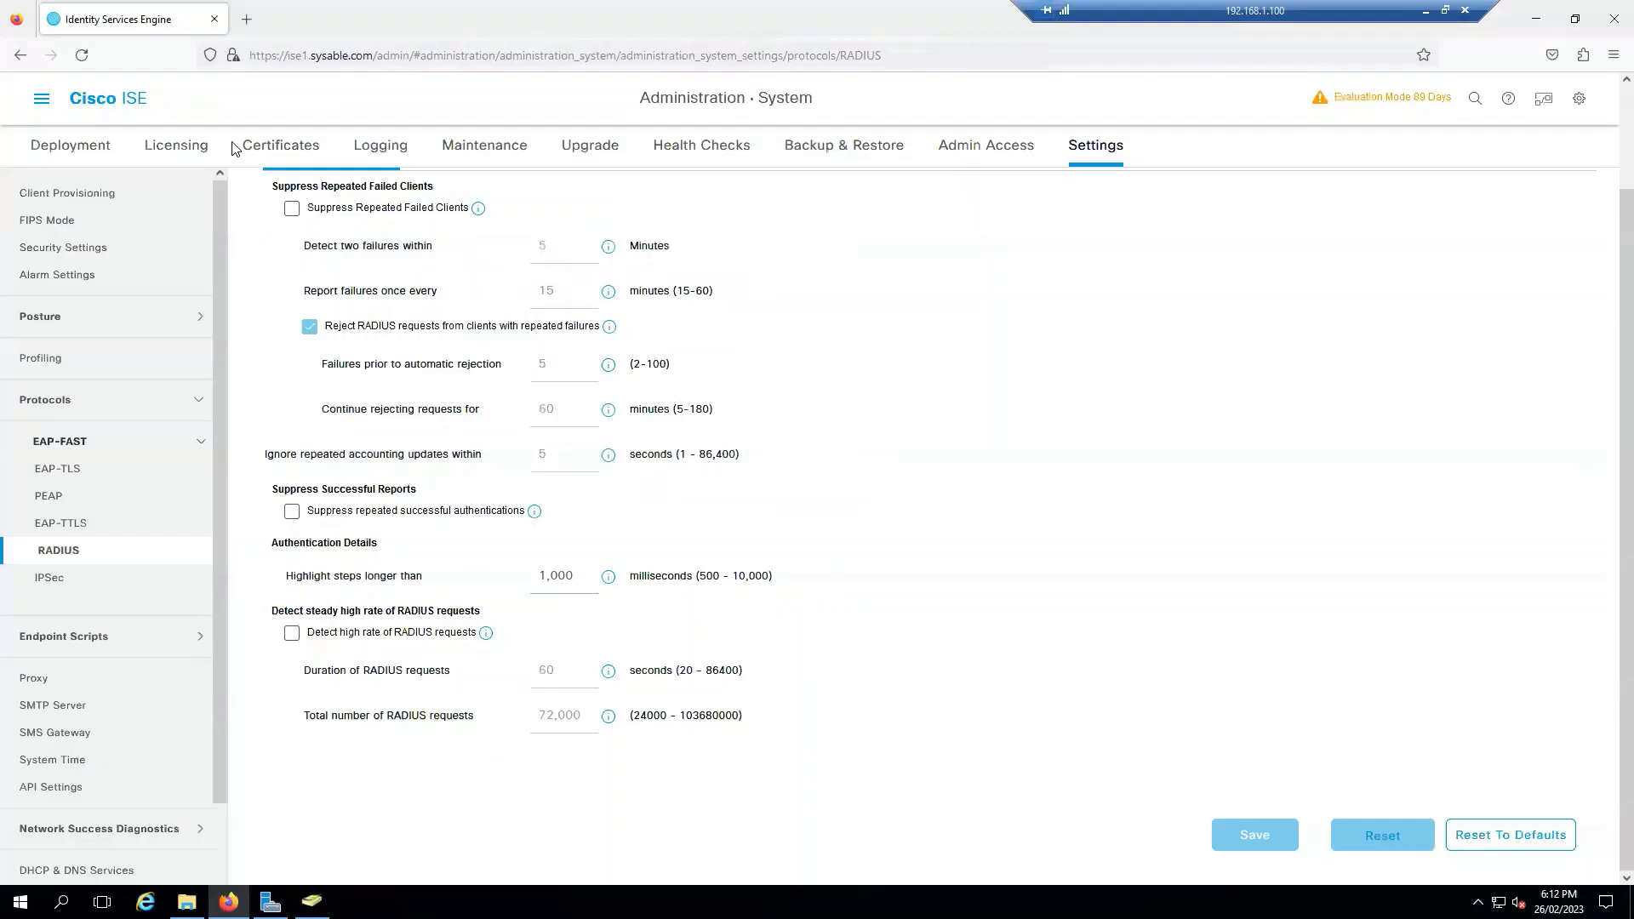
Step: Open the Self-Registered Guest Portal settings under Work Centers > Guest Access
{"action": "left_click", "coordinate": [41, 98]}
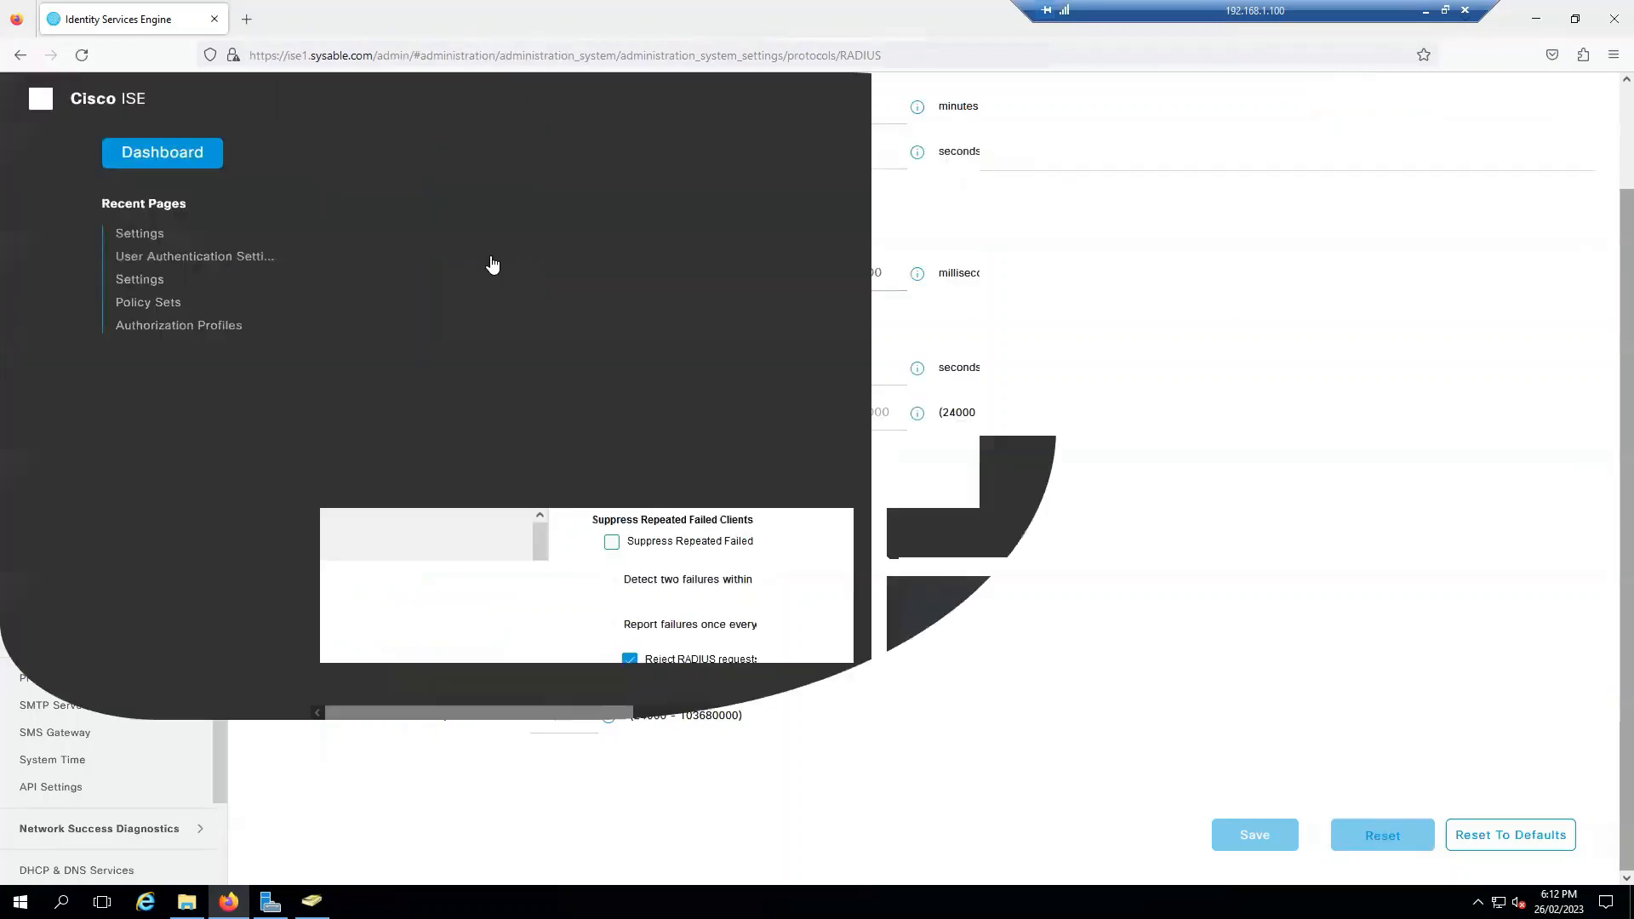
{"action": "left_click", "coordinate": [1018, 160]}
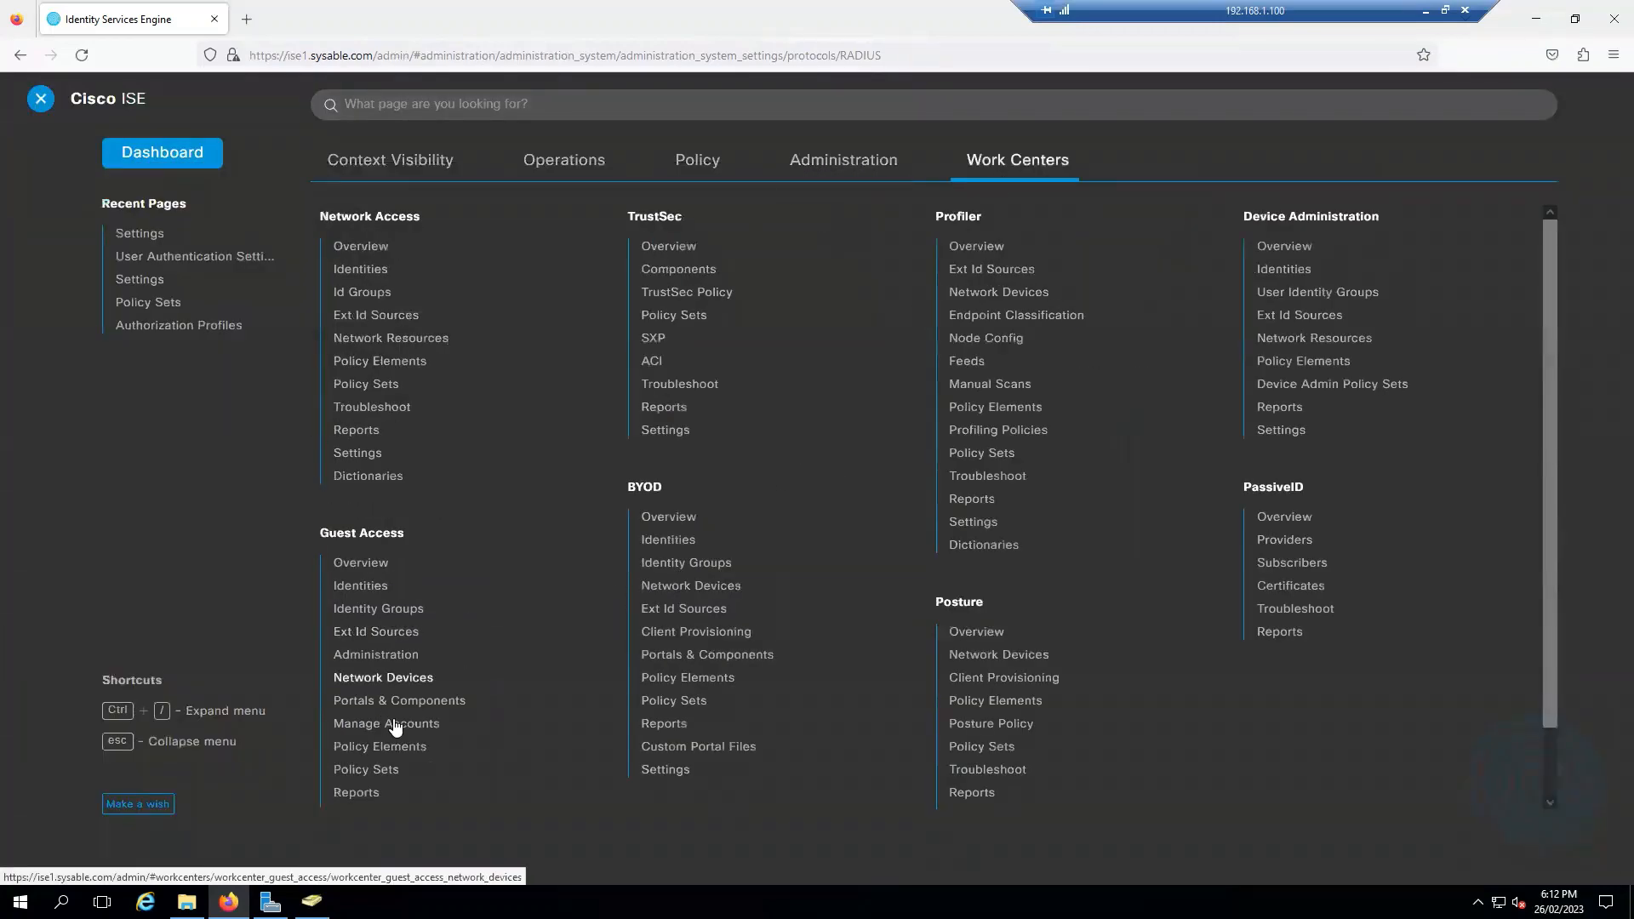
{"action": "left_click", "coordinate": [438, 702]}
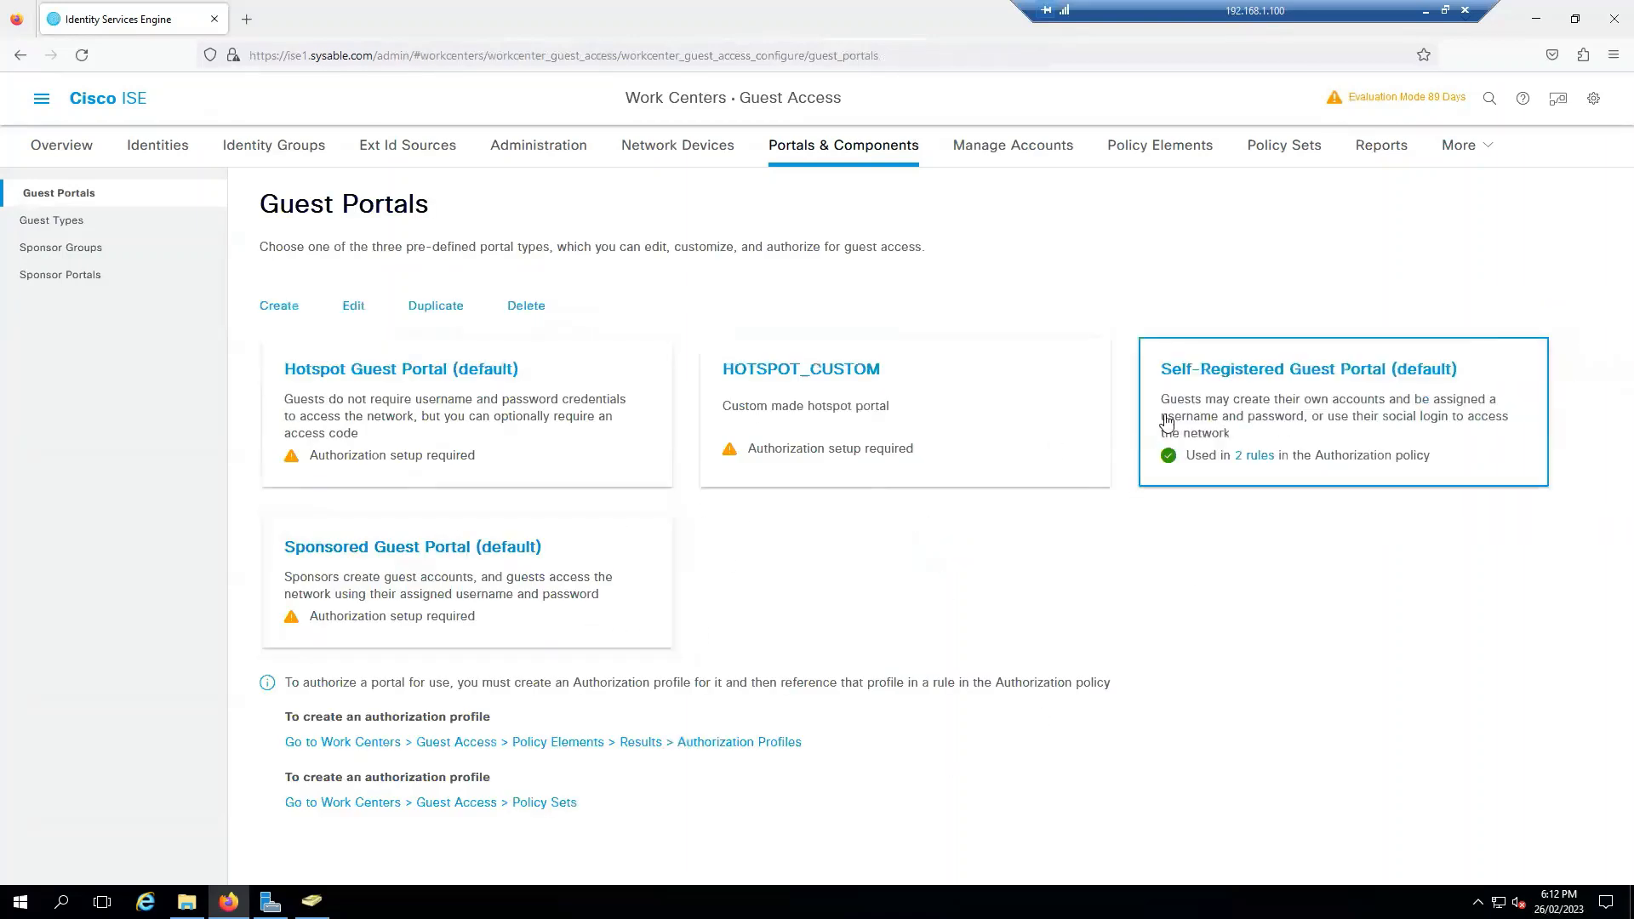
{"action": "left_click", "coordinate": [1302, 376]}
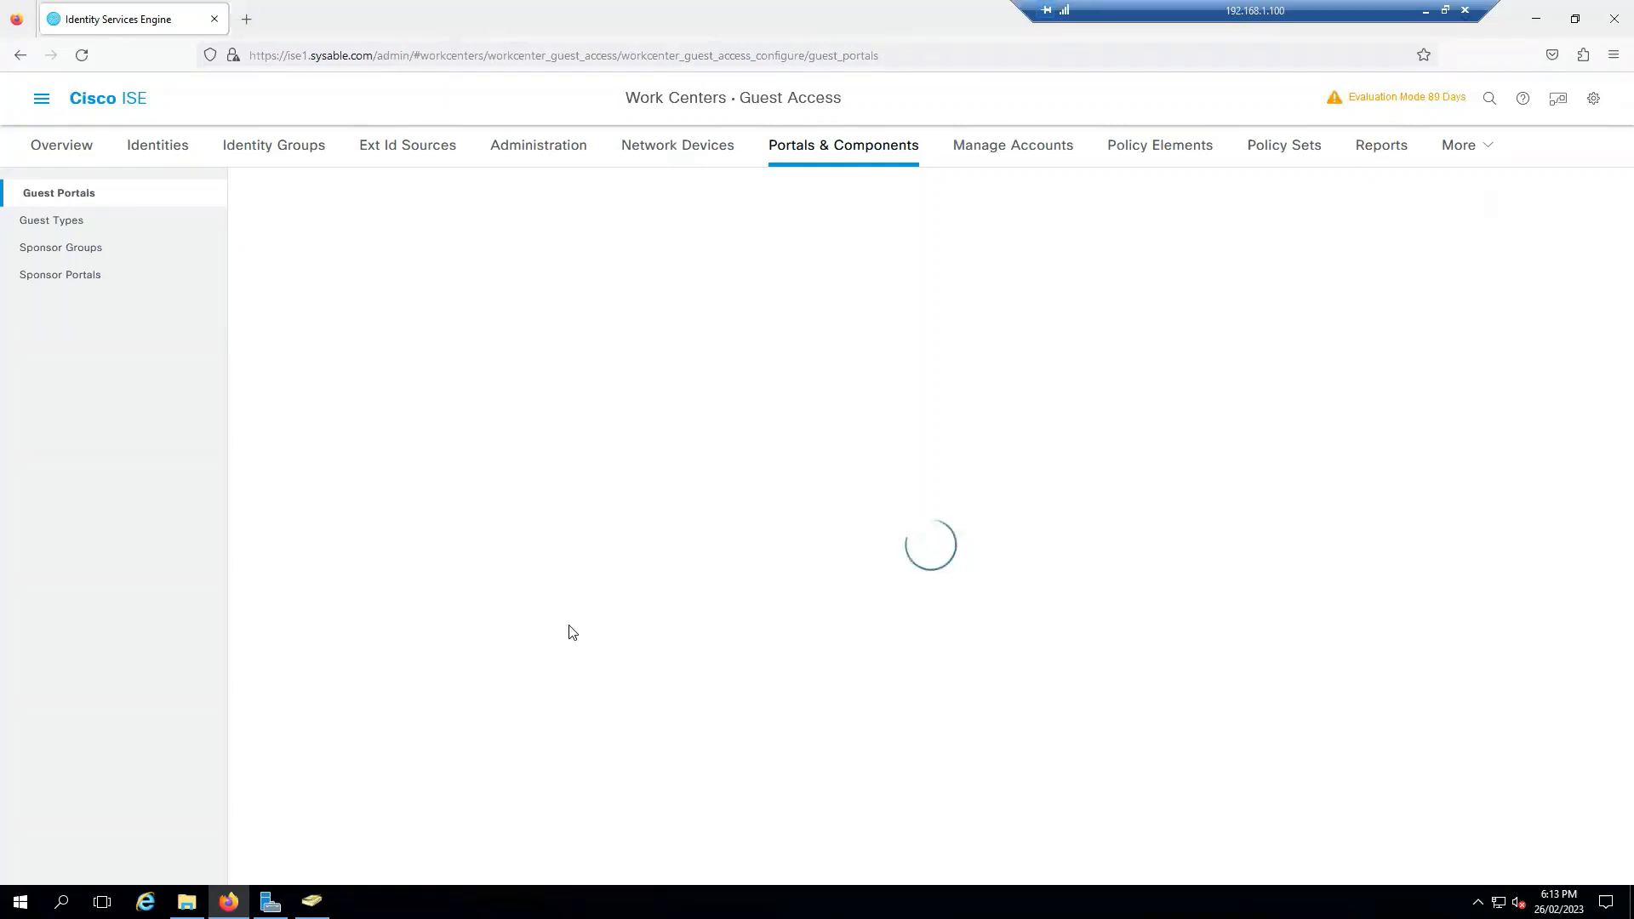
{"action": "scroll", "coordinate": [449, 592], "scroll_direction": "down", "scroll_amount": 3}
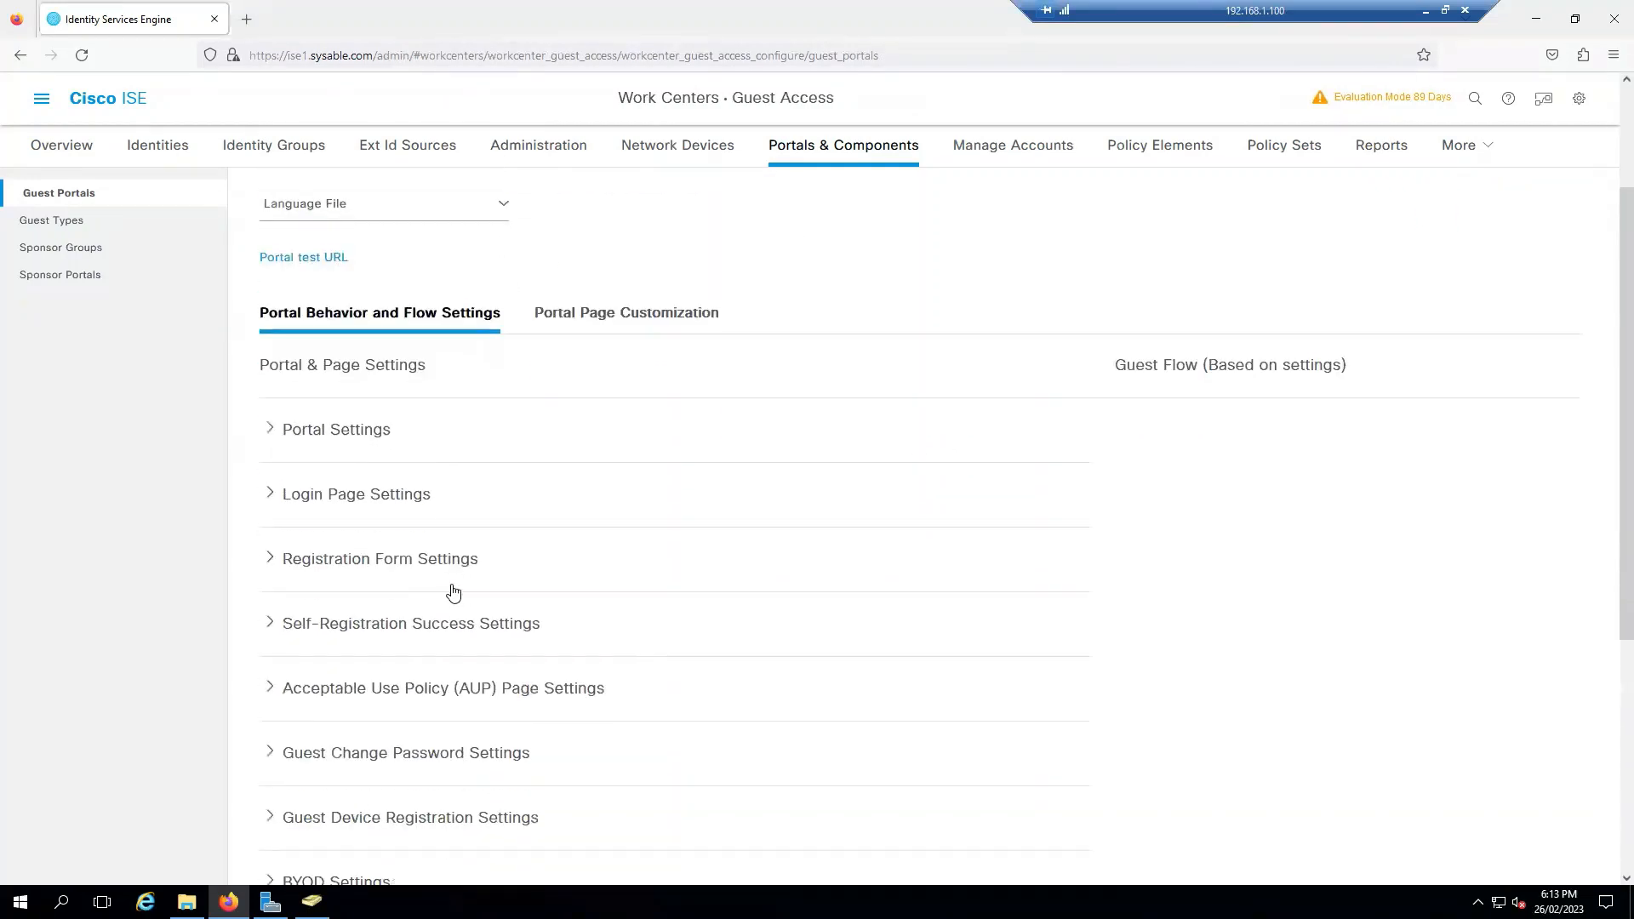
{"action": "scroll", "coordinate": [453, 593], "scroll_direction": "down", "scroll_amount": 6}
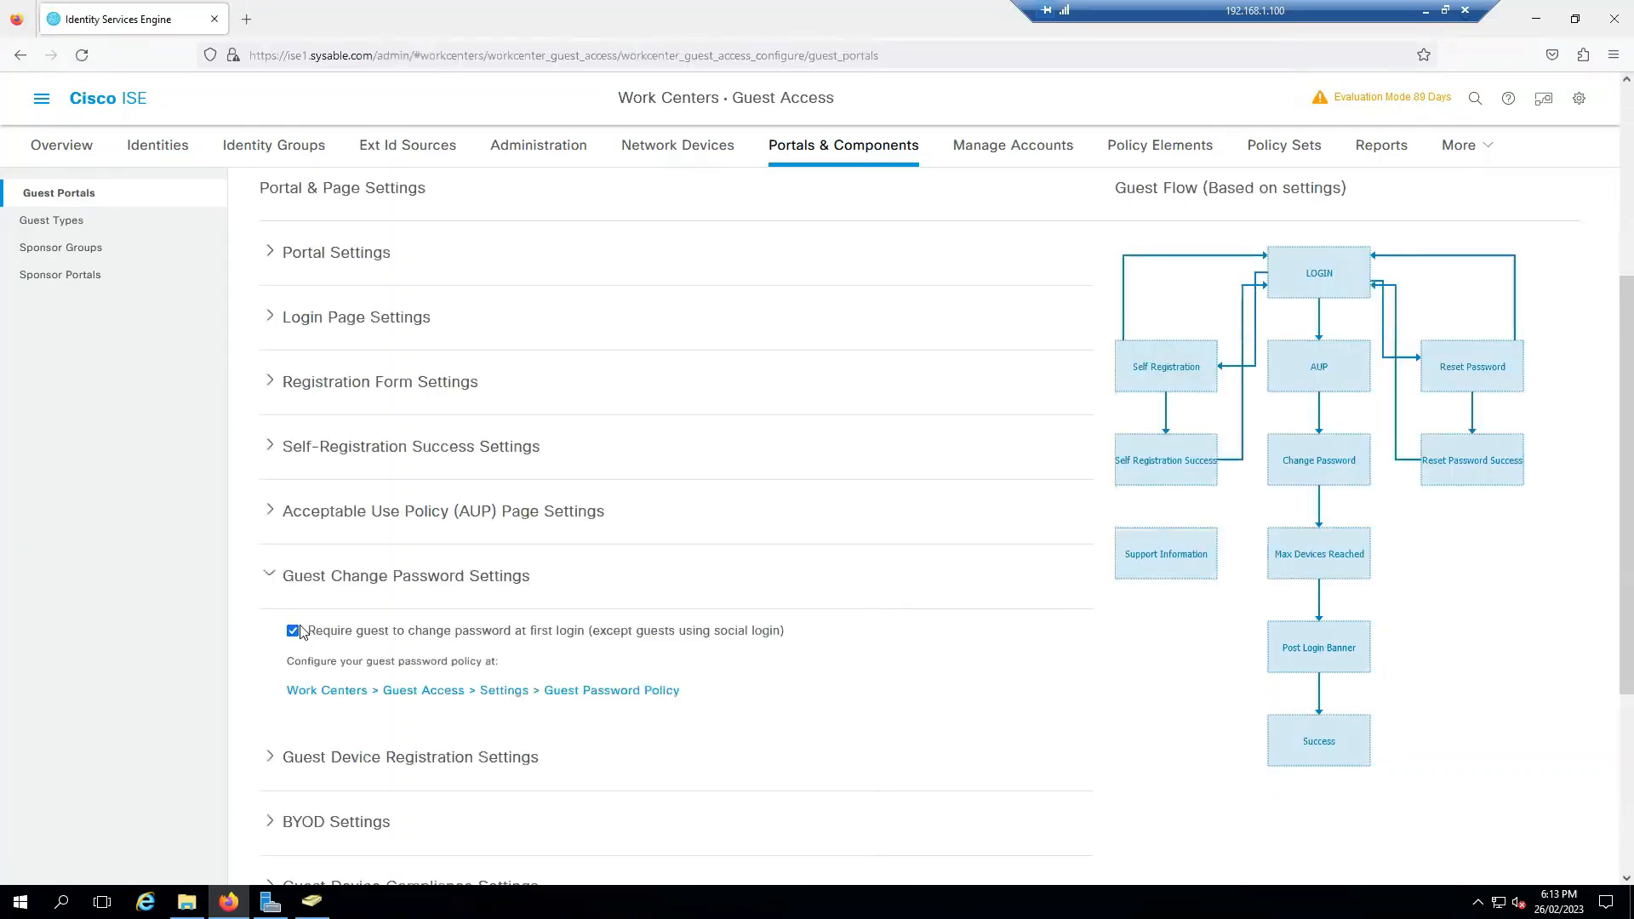
Step: Uncheck 'Require guest to change password', save the portal, and disable Ethernet 2
{"action": "left_click", "coordinate": [292, 631]}
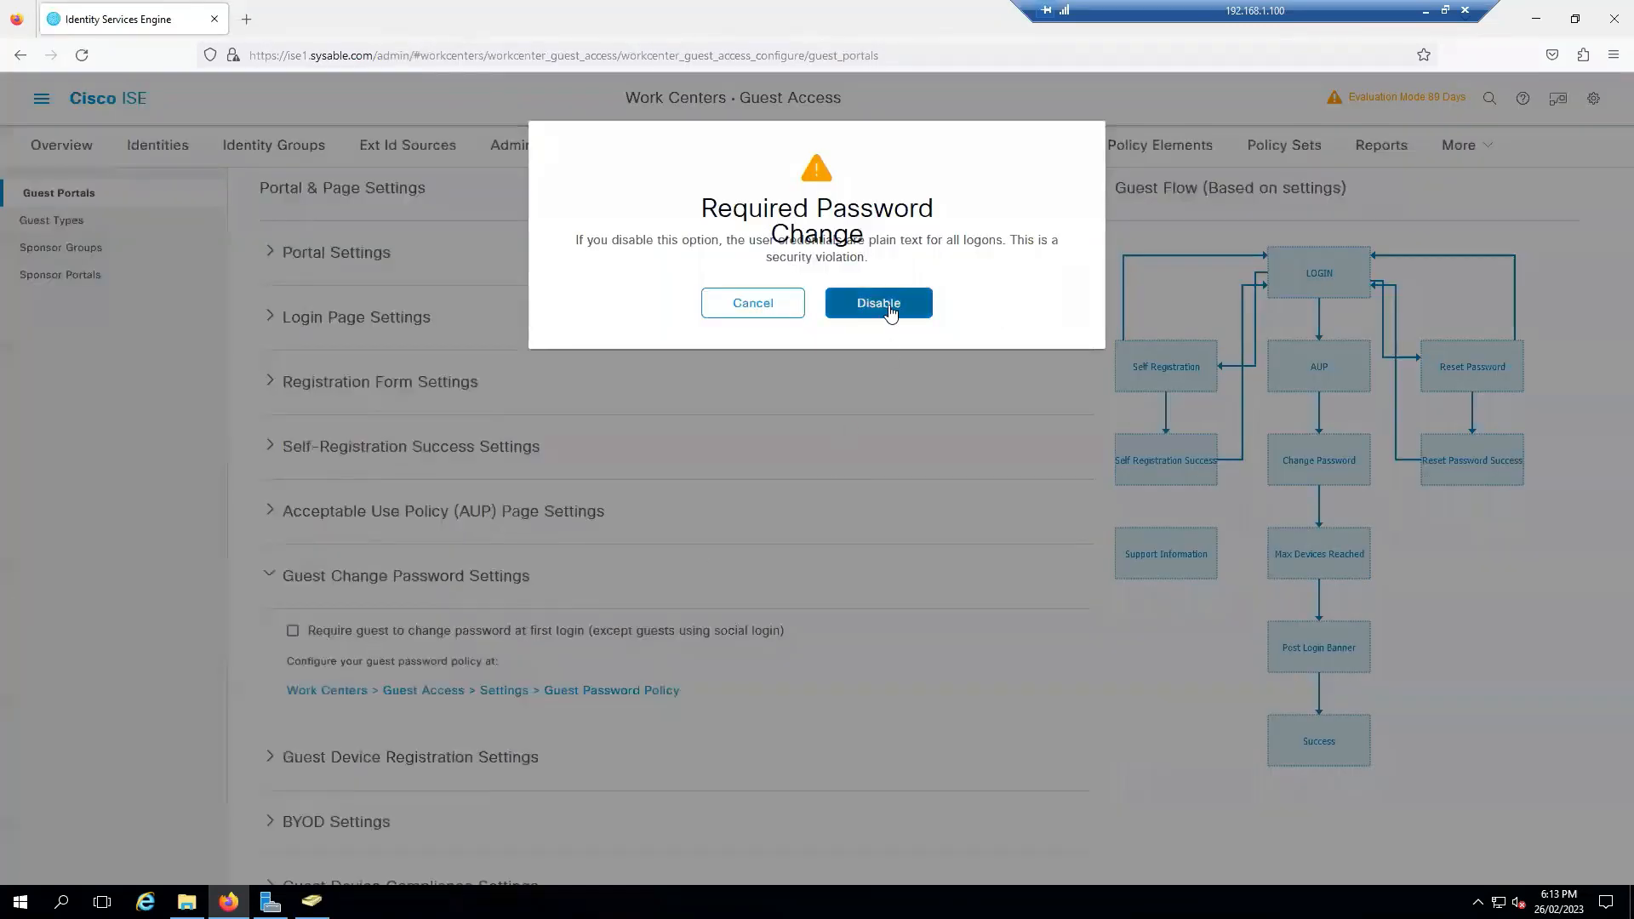
{"action": "left_click", "coordinate": [889, 308]}
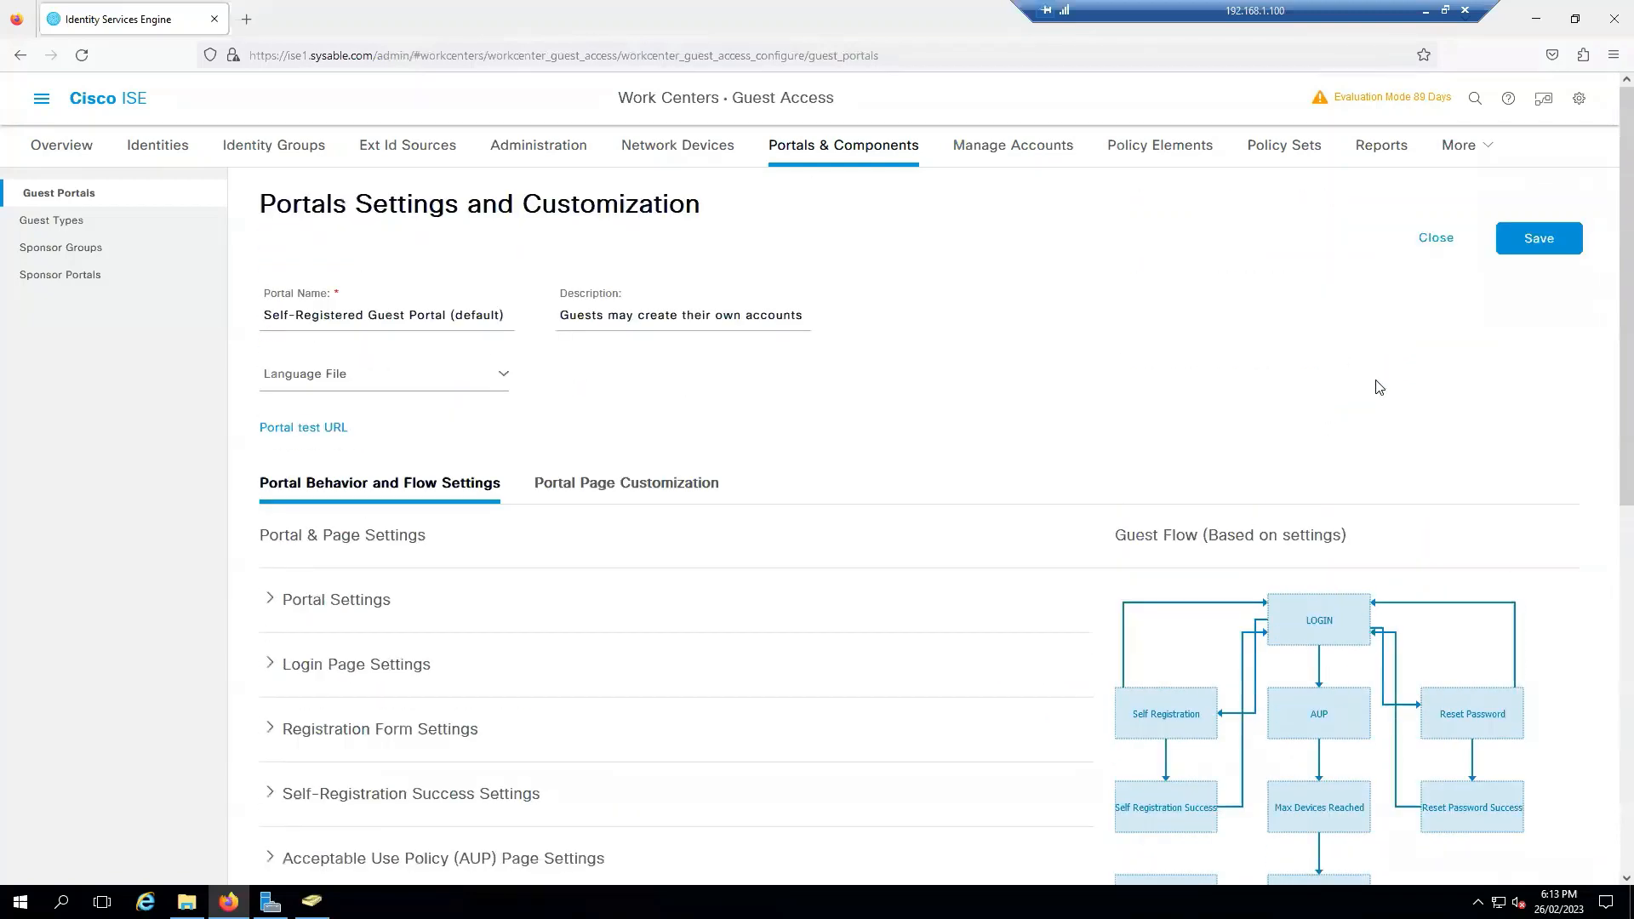
{"action": "left_click", "coordinate": [1560, 243]}
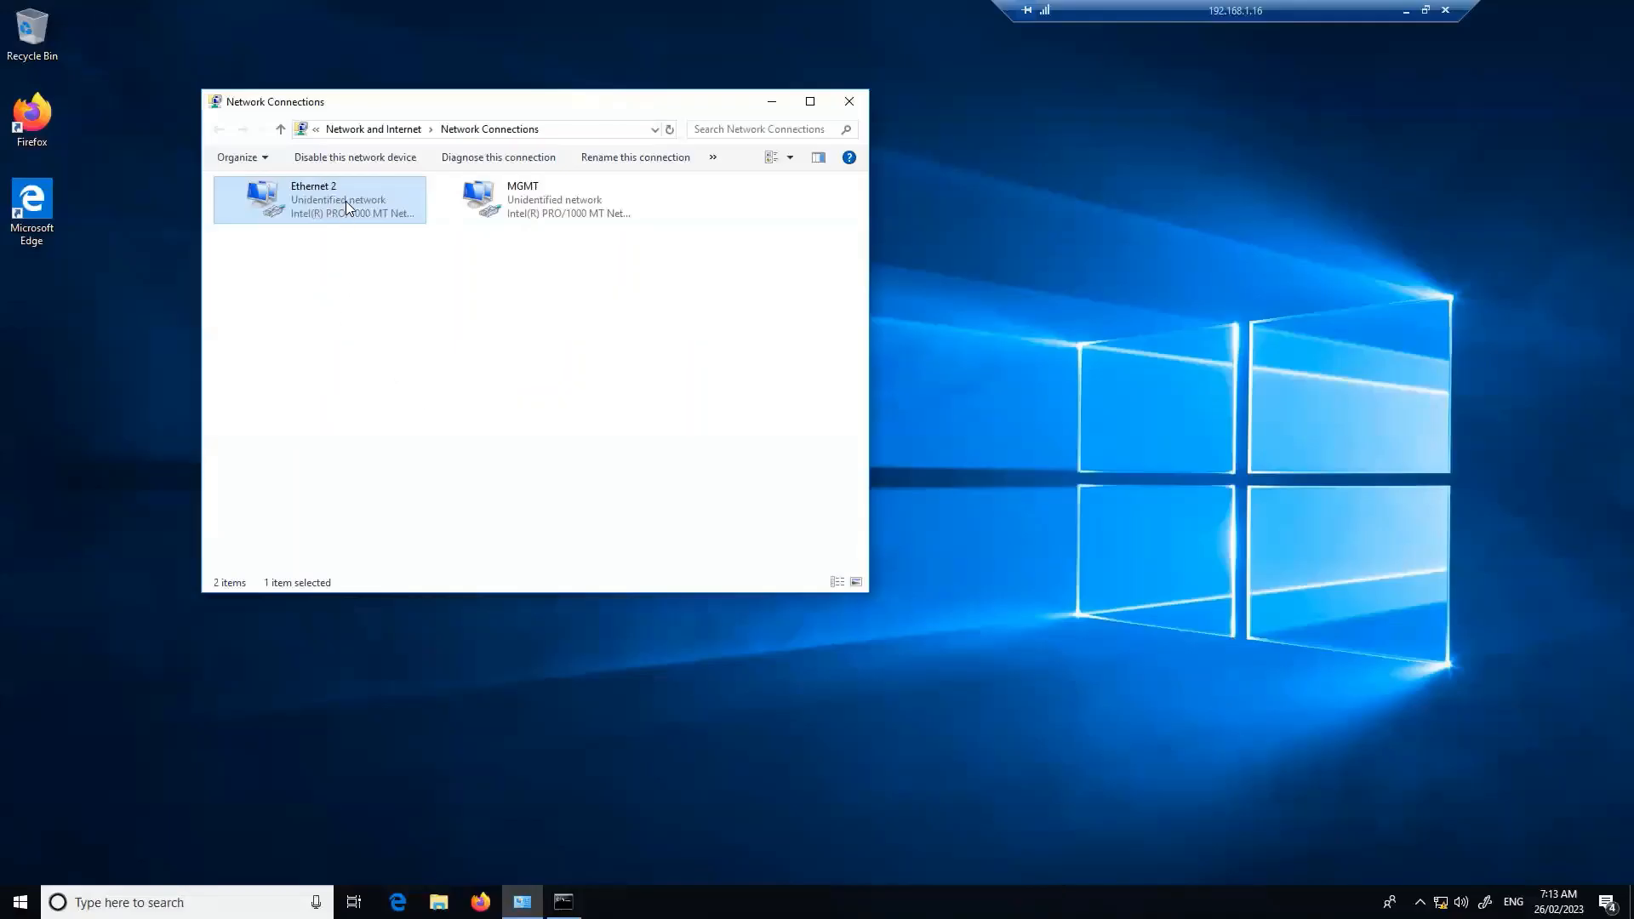
{"action": "right_click", "coordinate": [346, 201]}
{"action": "left_click", "coordinate": [380, 209]}
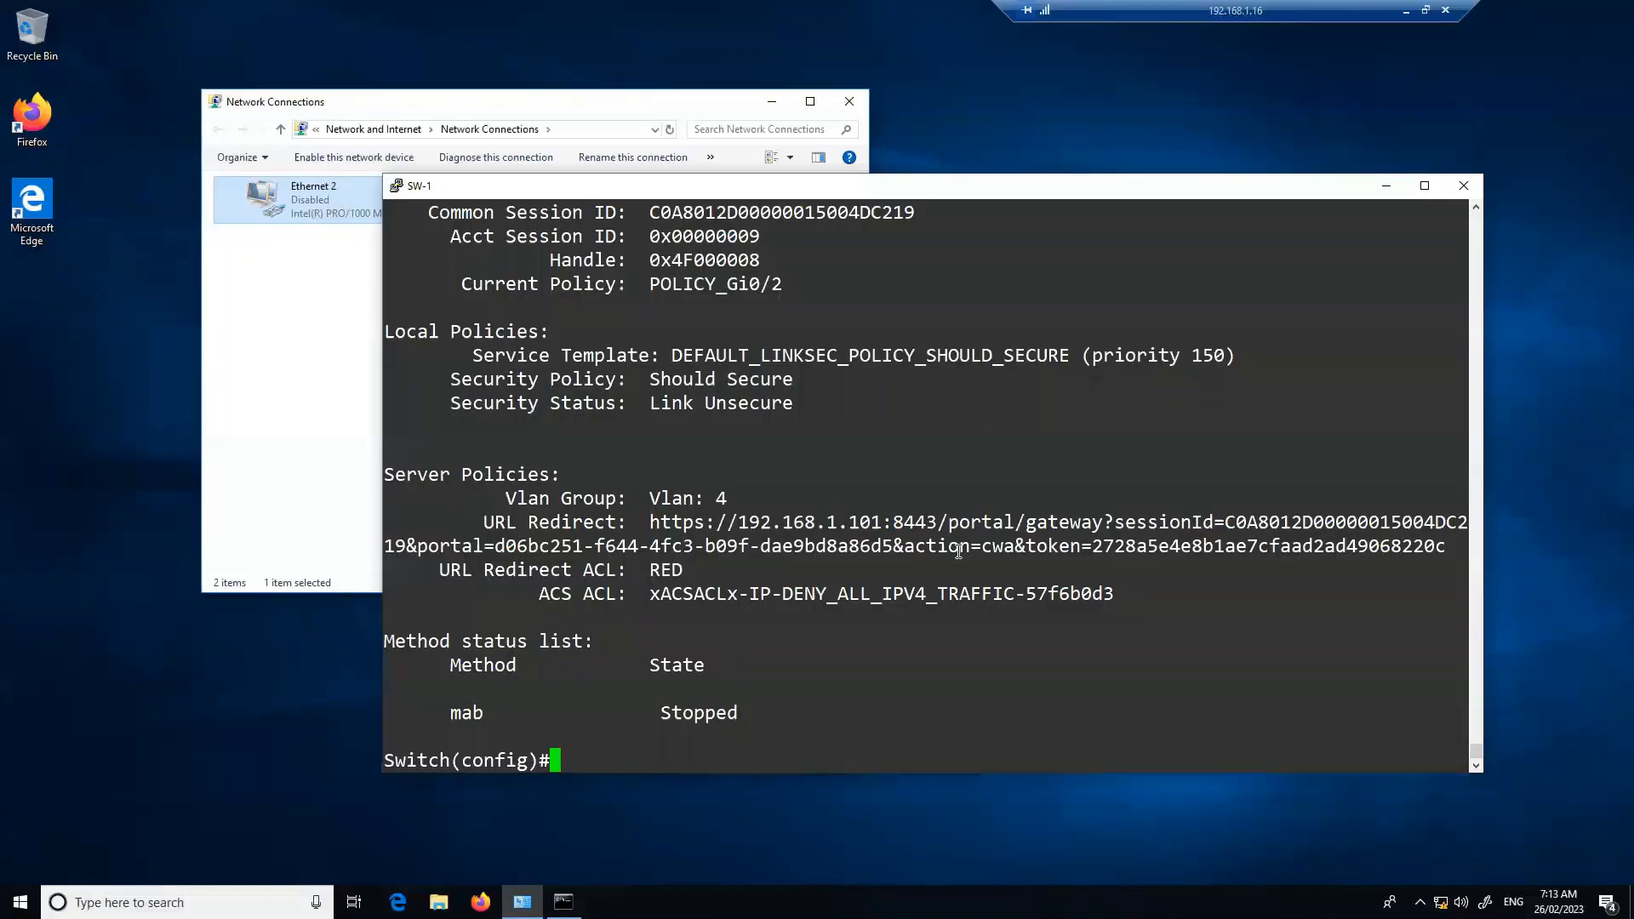
Step: Run 'do clear authentication sessions', open ISE RADIUS Live Logs, and re-enable Ethernet 2
{"action": "type", "text": "do clear authentication sessions"}
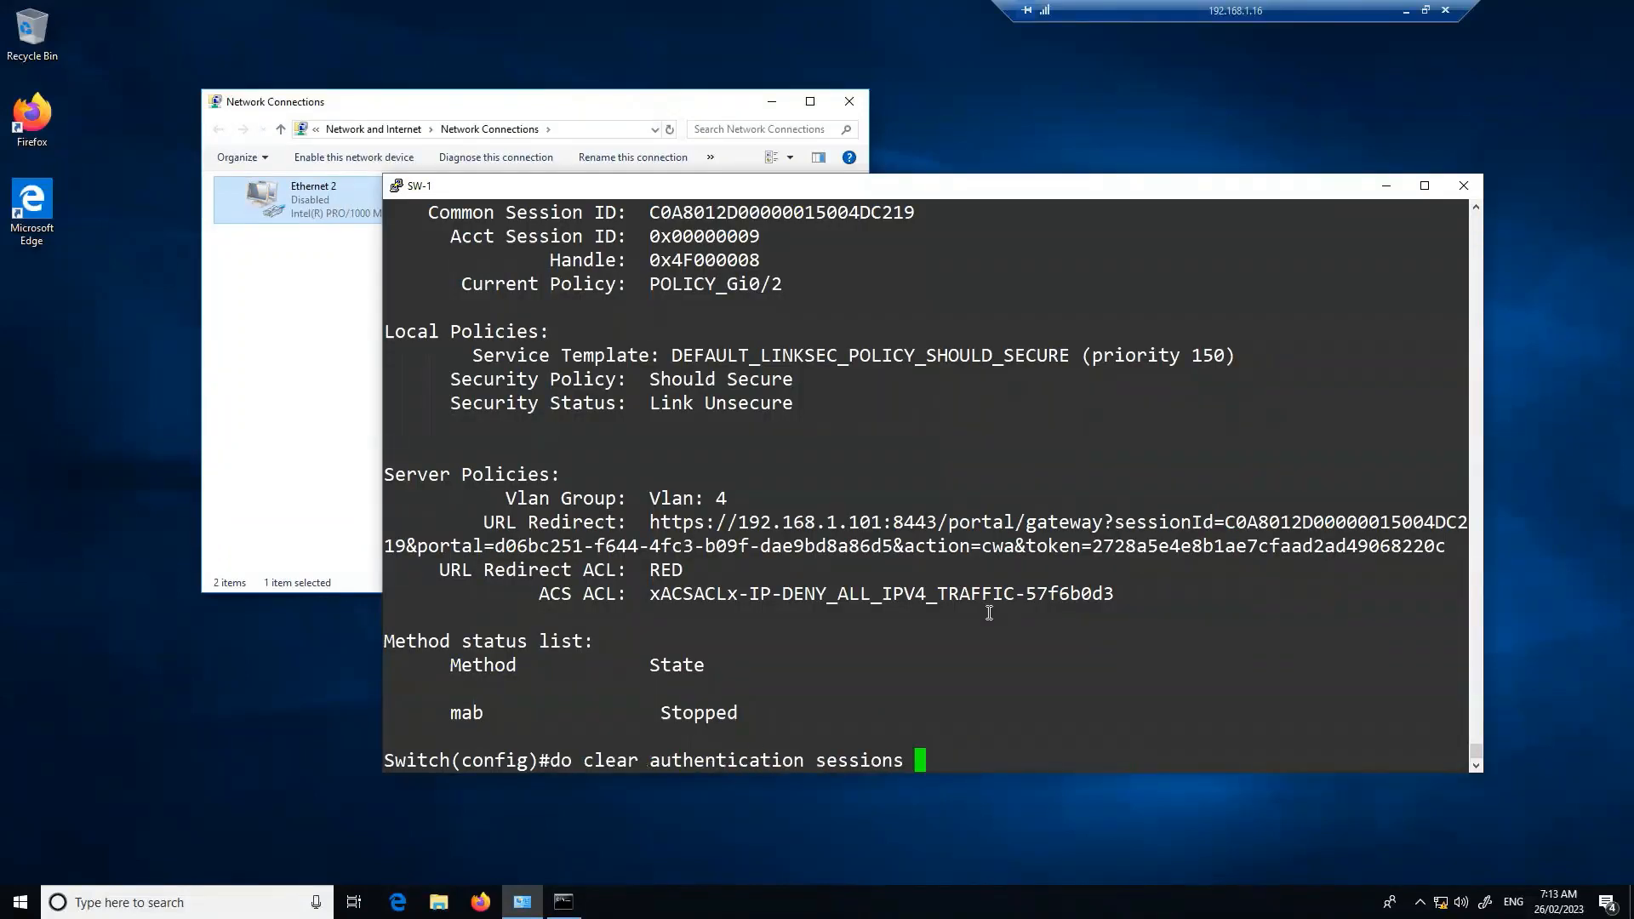
{"action": "key", "text": "Return"}
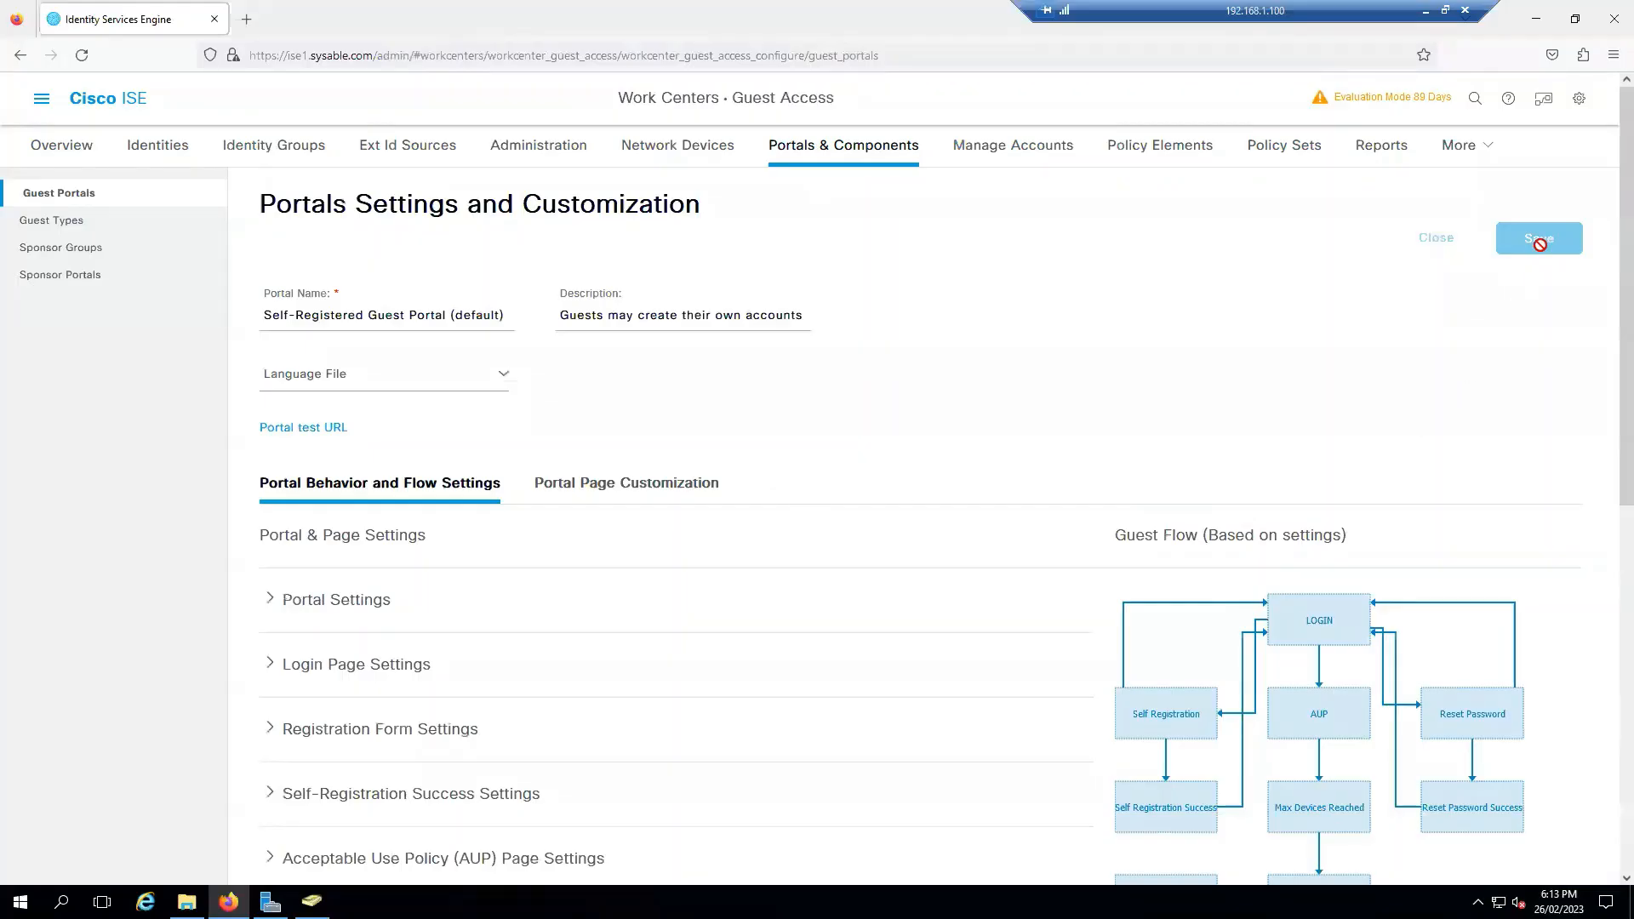
{"action": "left_click", "coordinate": [41, 101]}
{"action": "left_click", "coordinate": [579, 166]}
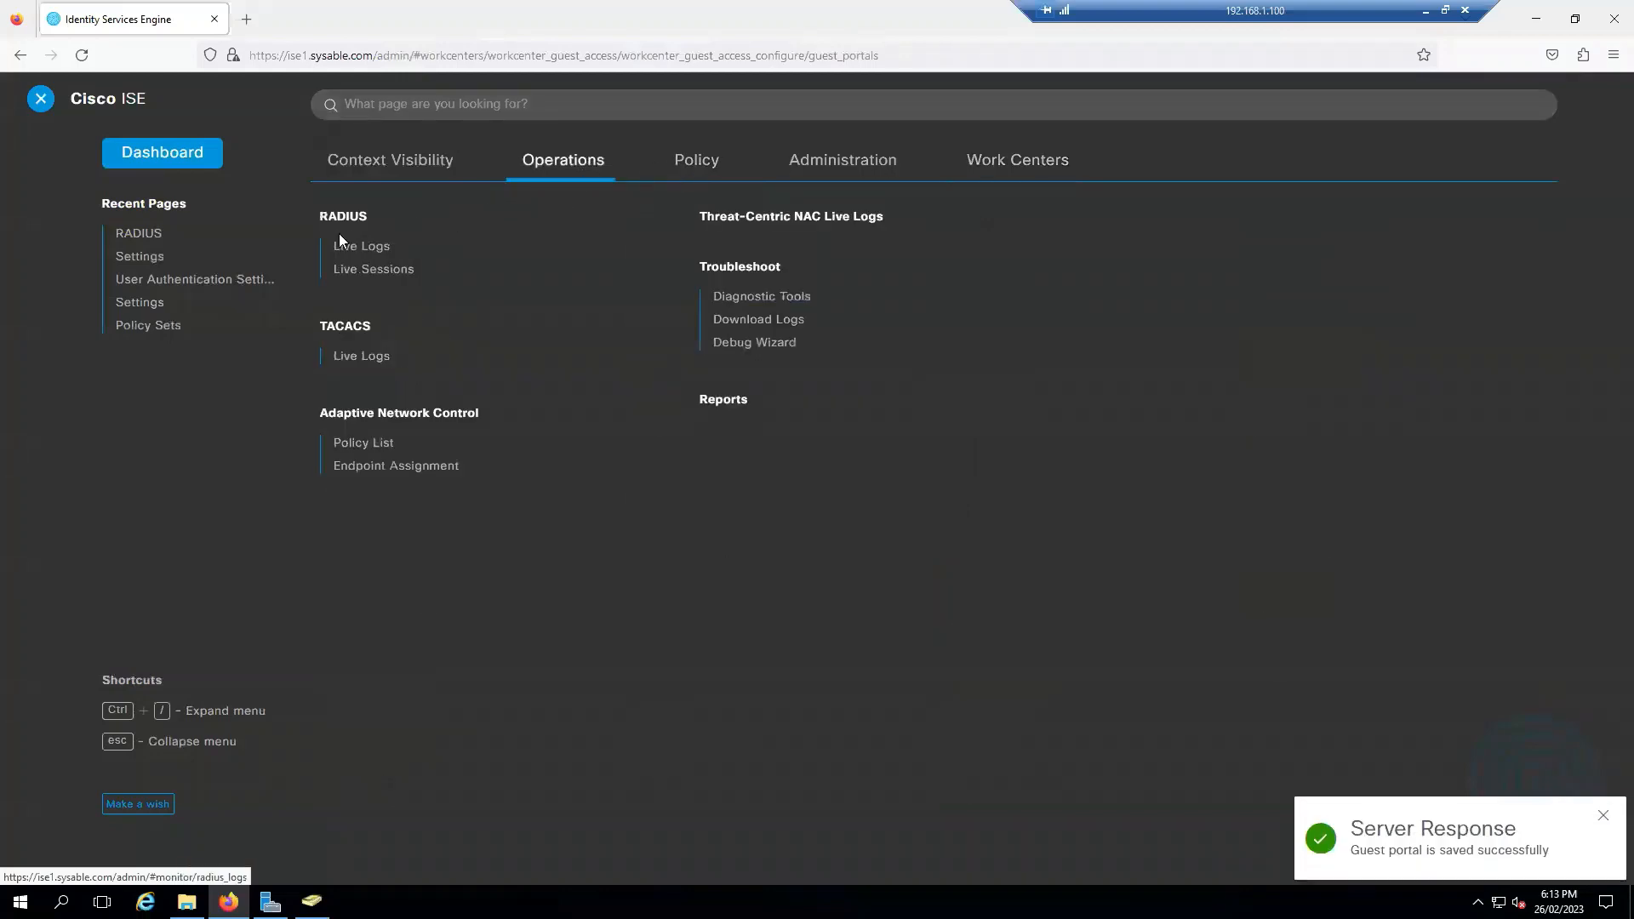
{"action": "left_click", "coordinate": [361, 246]}
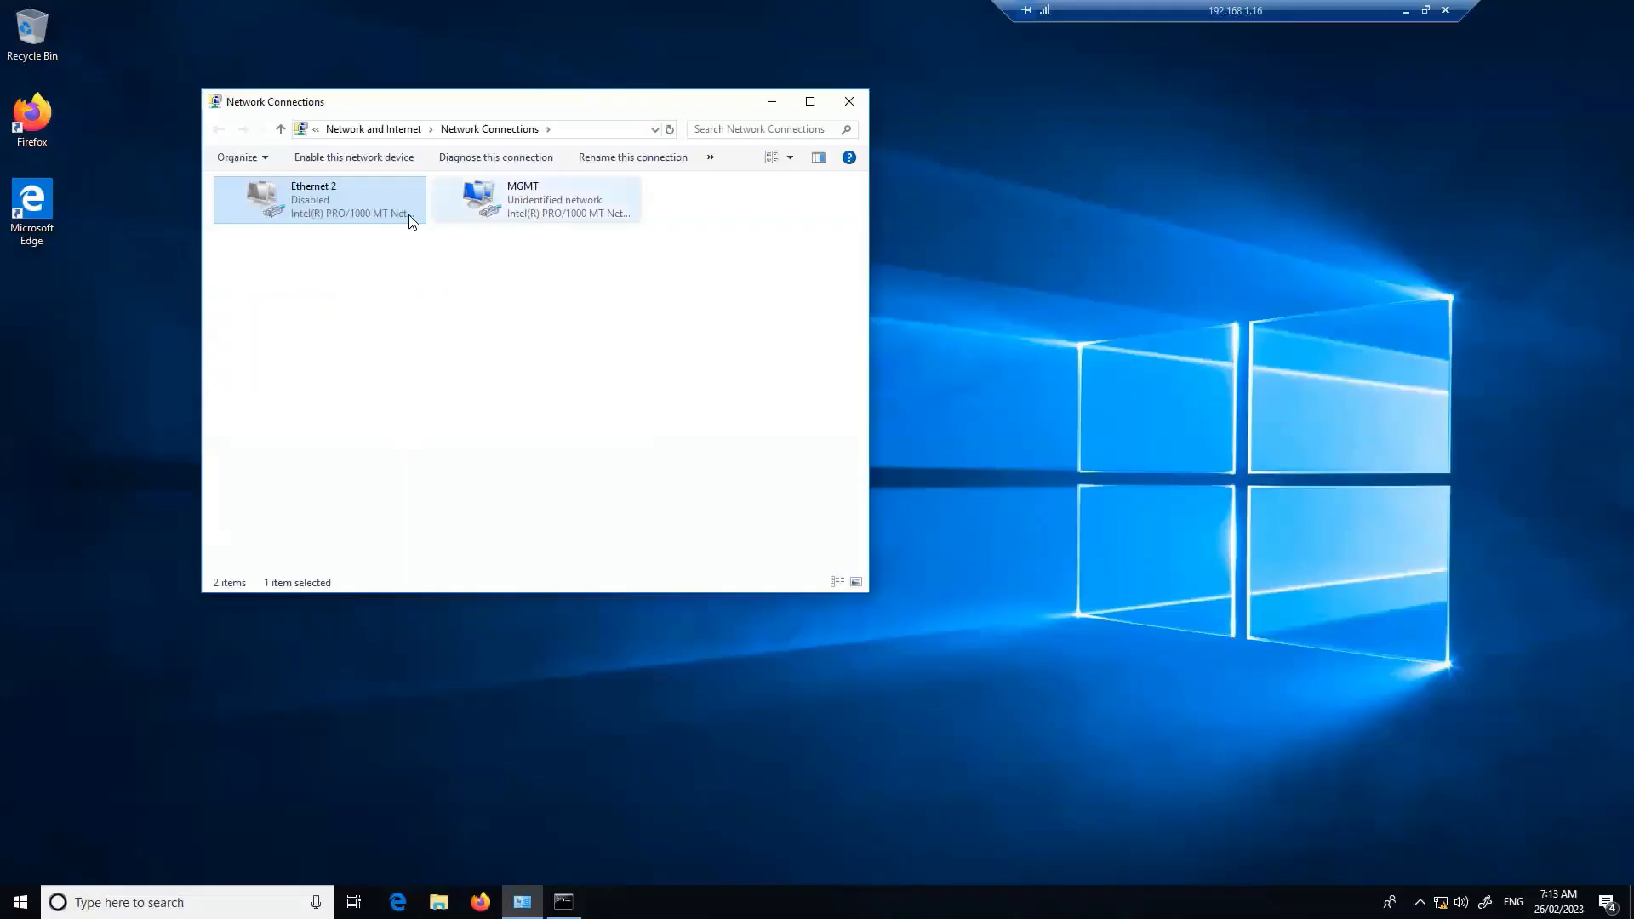
{"action": "right_click", "coordinate": [412, 221]}
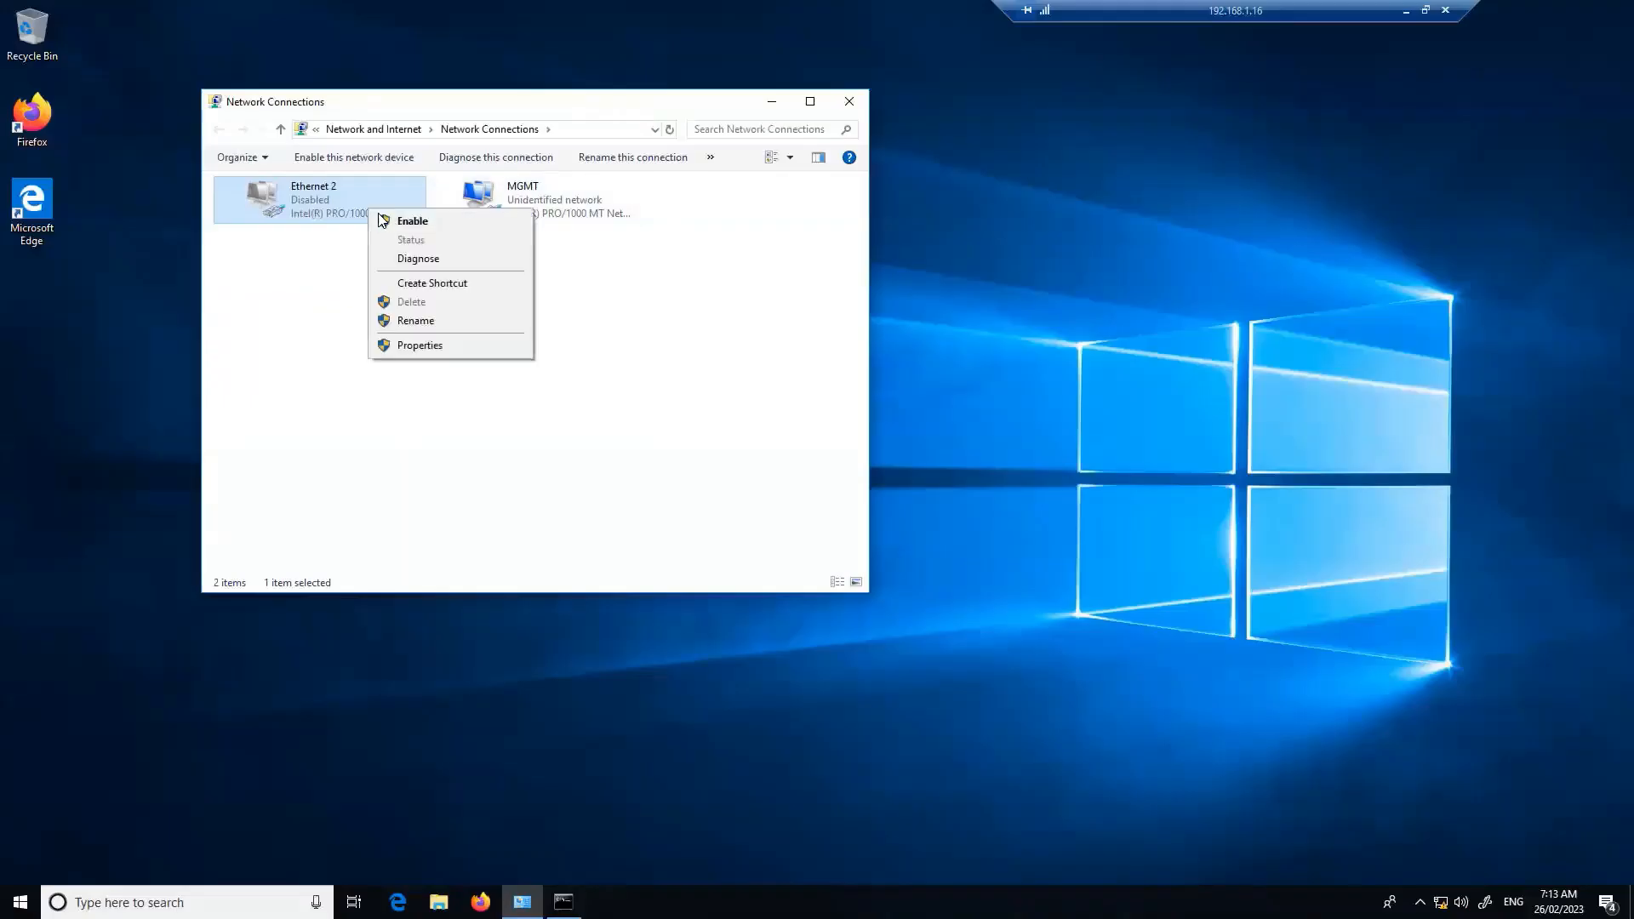
{"action": "left_click", "coordinate": [407, 223]}
Step: Run 'do sh authentication sessions int g0/2 details' on SW-1
{"action": "key", "text": "alt+Tab"}
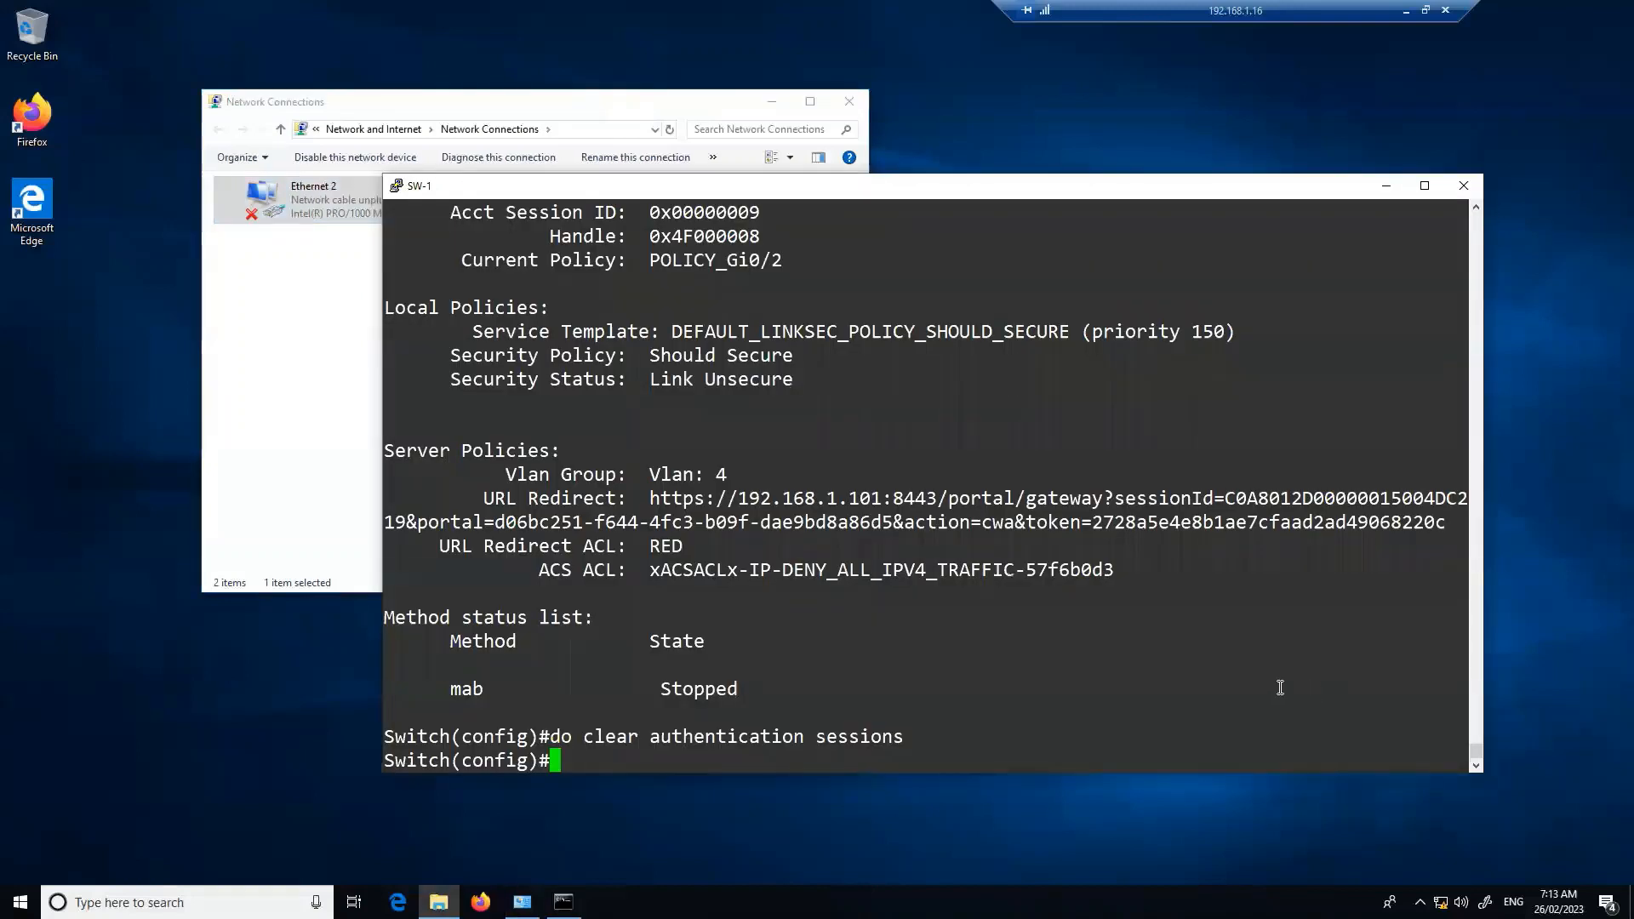
{"action": "type", "text": "do sh authen"}
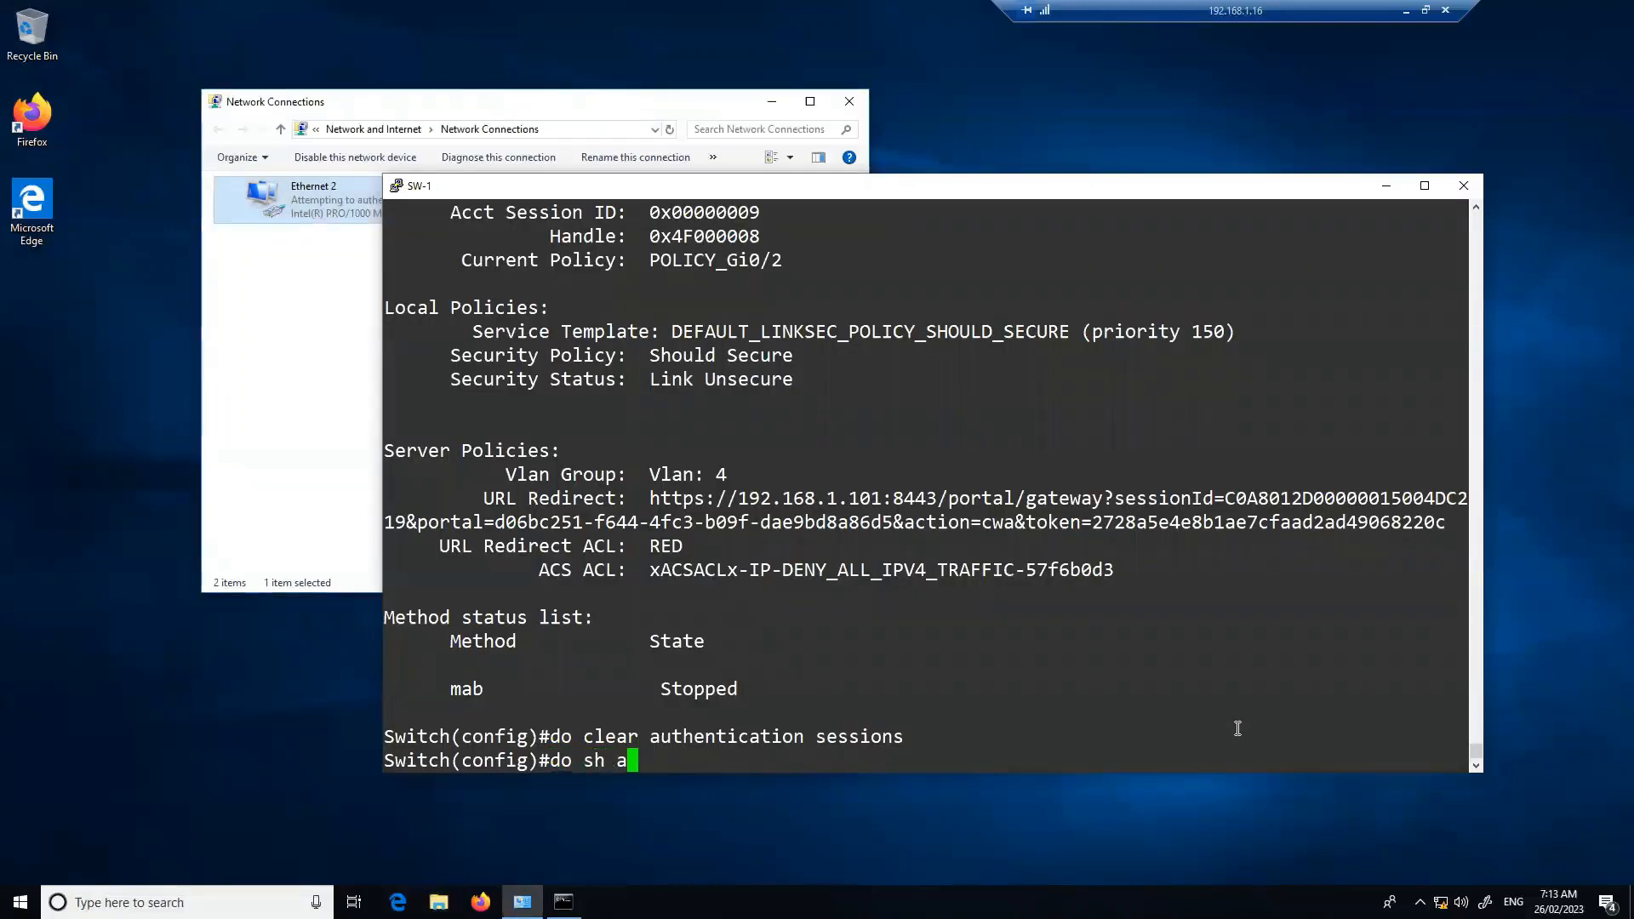
{"action": "key", "text": "Tab"}
{"action": "type", "text": "se"}
{"action": "key", "text": "Tab"}
{"action": "type", "text": "int g0"}
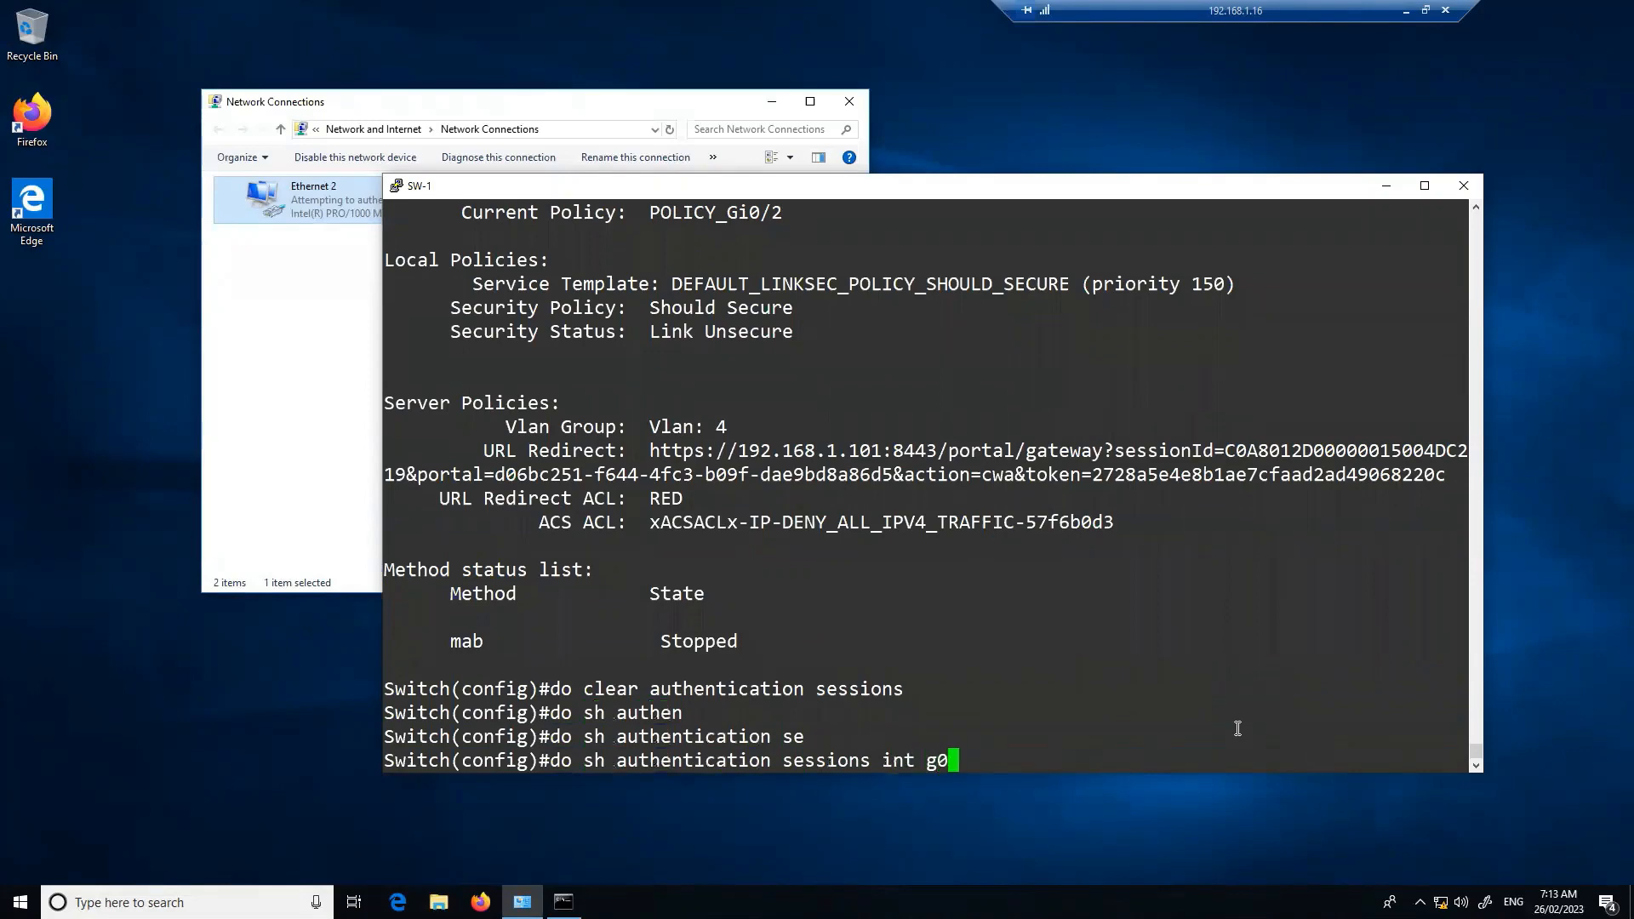
{"action": "type", "text": "/2 de"}
{"action": "key", "text": "Tab"}
{"action": "key", "text": "Return"}
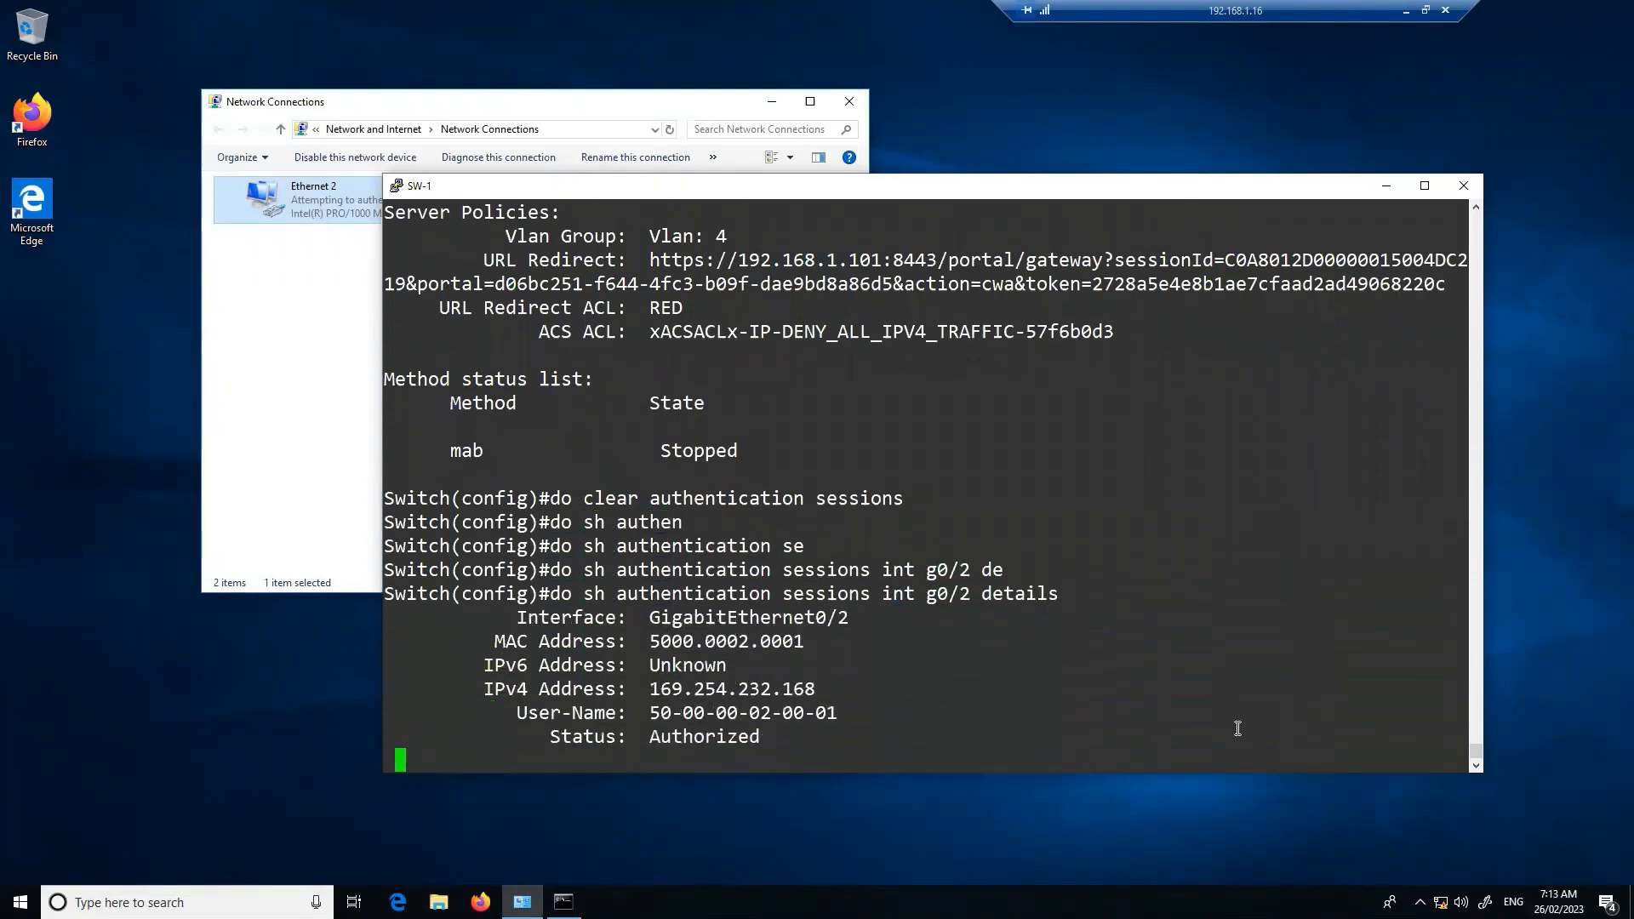
Step: Select the guest portal URL Redirect value from the g0/2 session details
{"action": "key", "text": "space"}
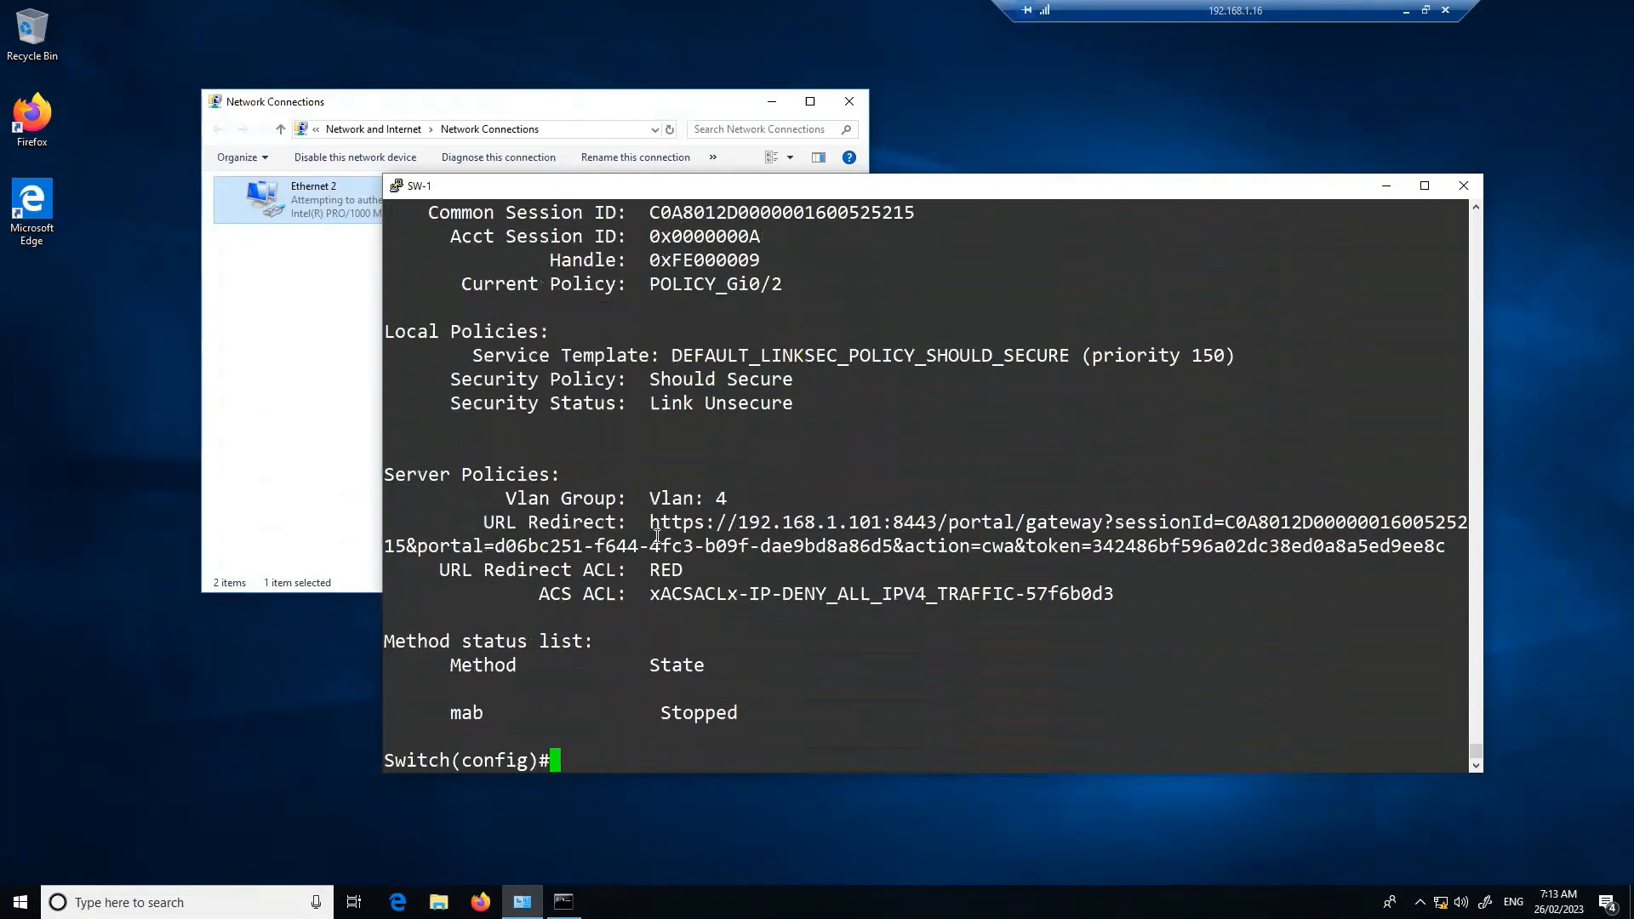
{"action": "left_click_drag", "start_coordinate": [650, 522], "coordinate": [1102, 562]}
{"action": "left_click_drag", "start_coordinate": [977, 566], "coordinate": [1446, 546]}
{"action": "left_click", "coordinate": [481, 902]}
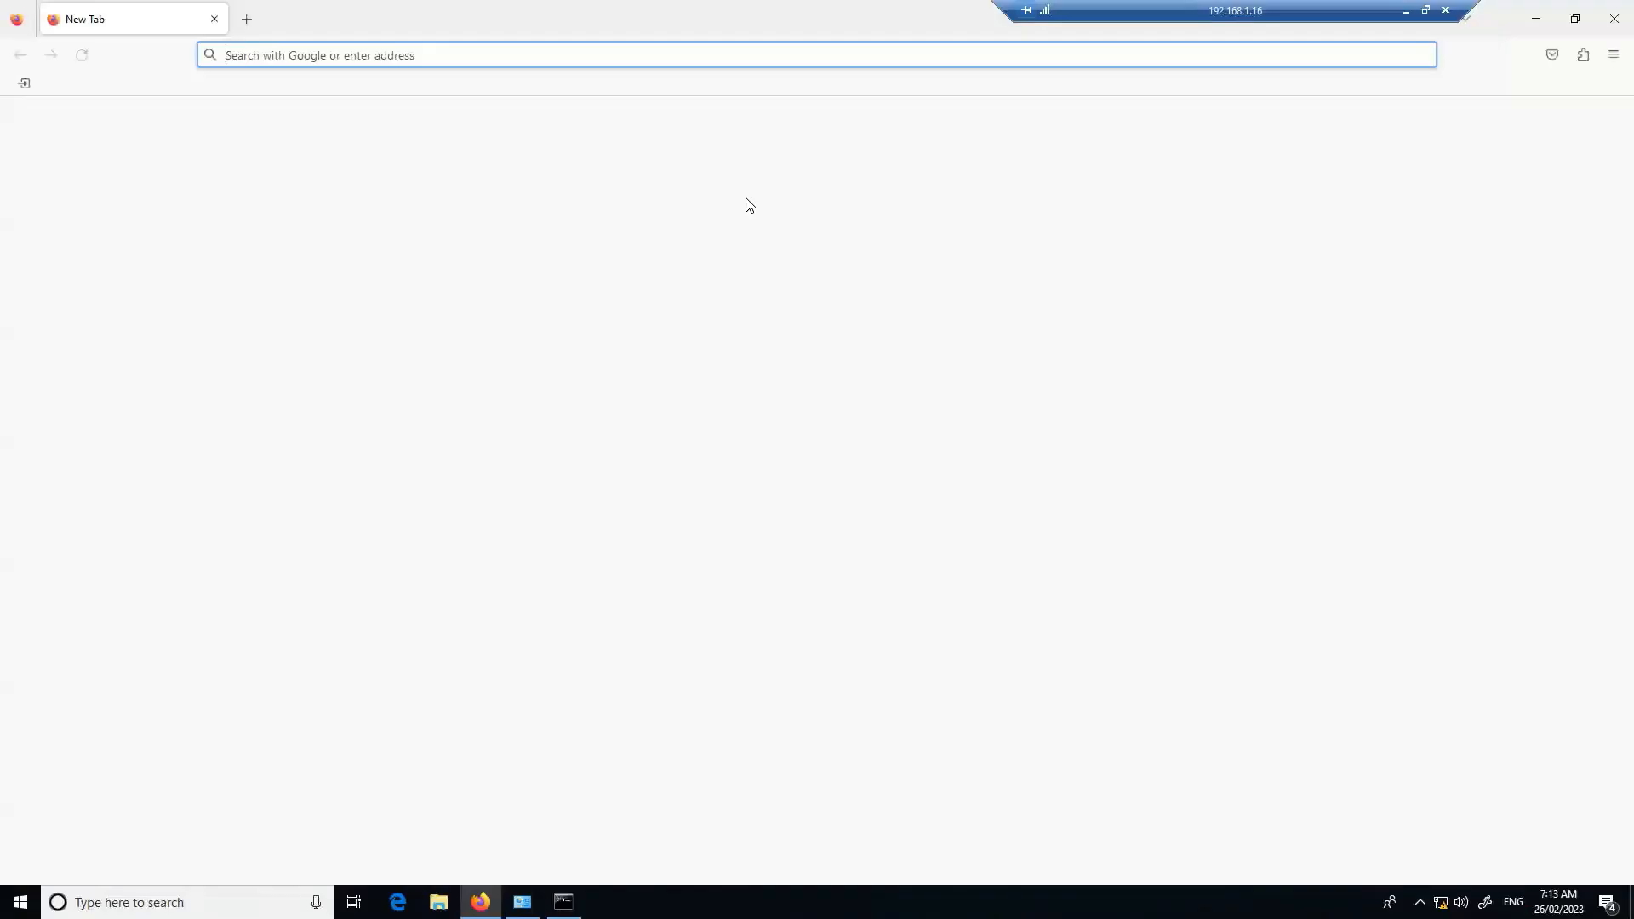
Step: Load the copied redirect URL in Firefox and accept the certificate risk
{"action": "left_click", "coordinate": [562, 53]}
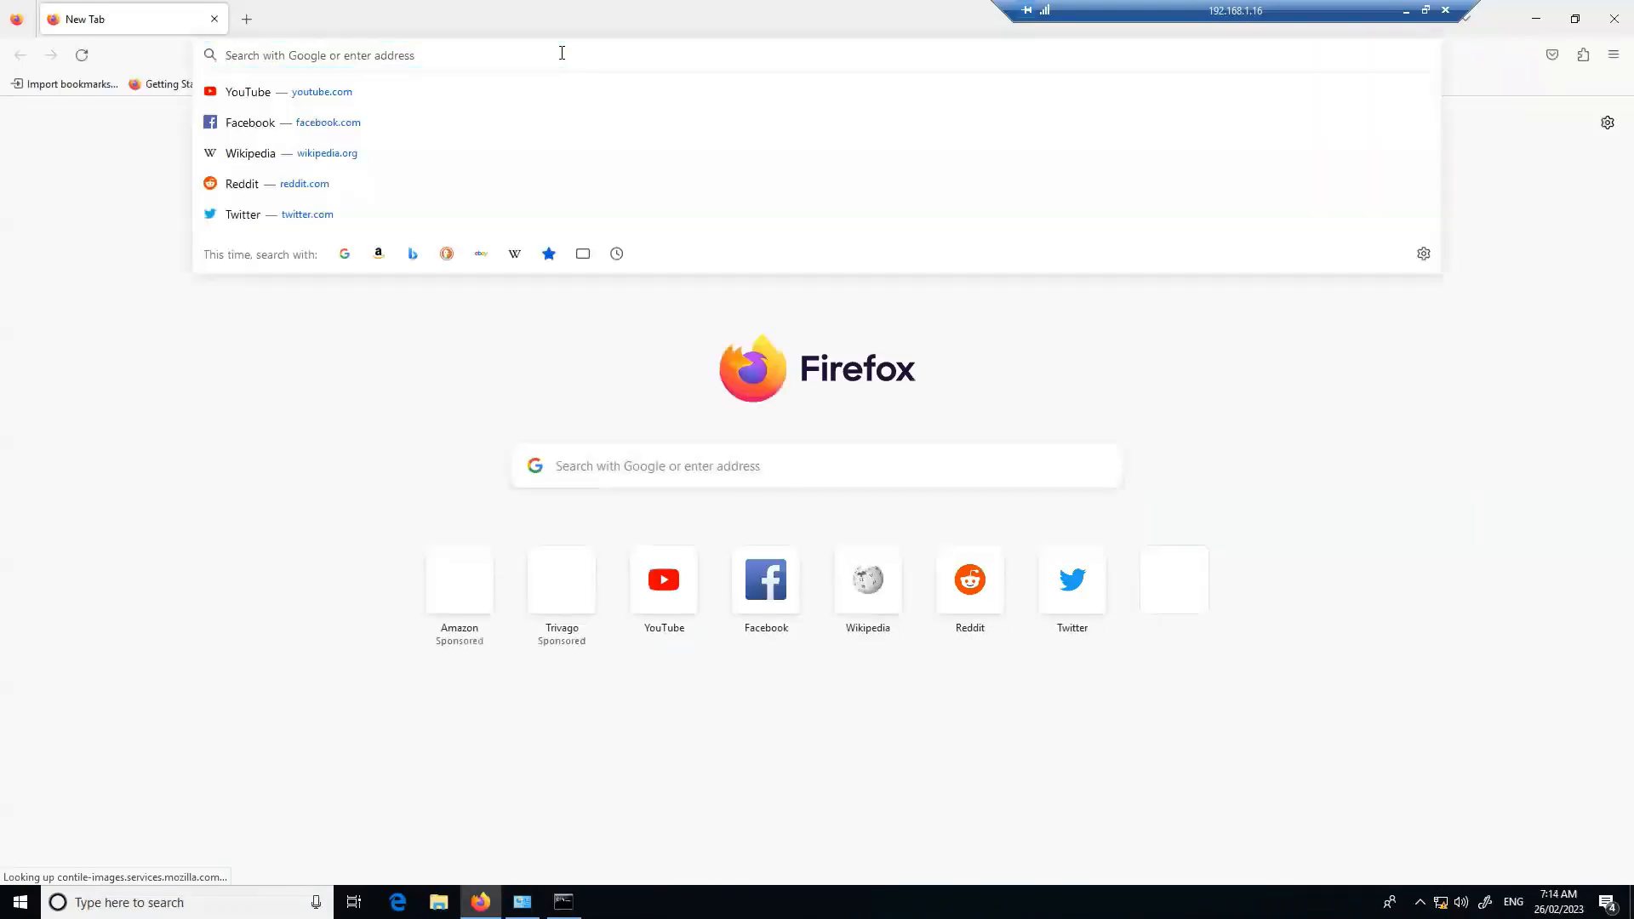
{"action": "key", "text": "ctrl+v"}
{"action": "key", "text": "Return"}
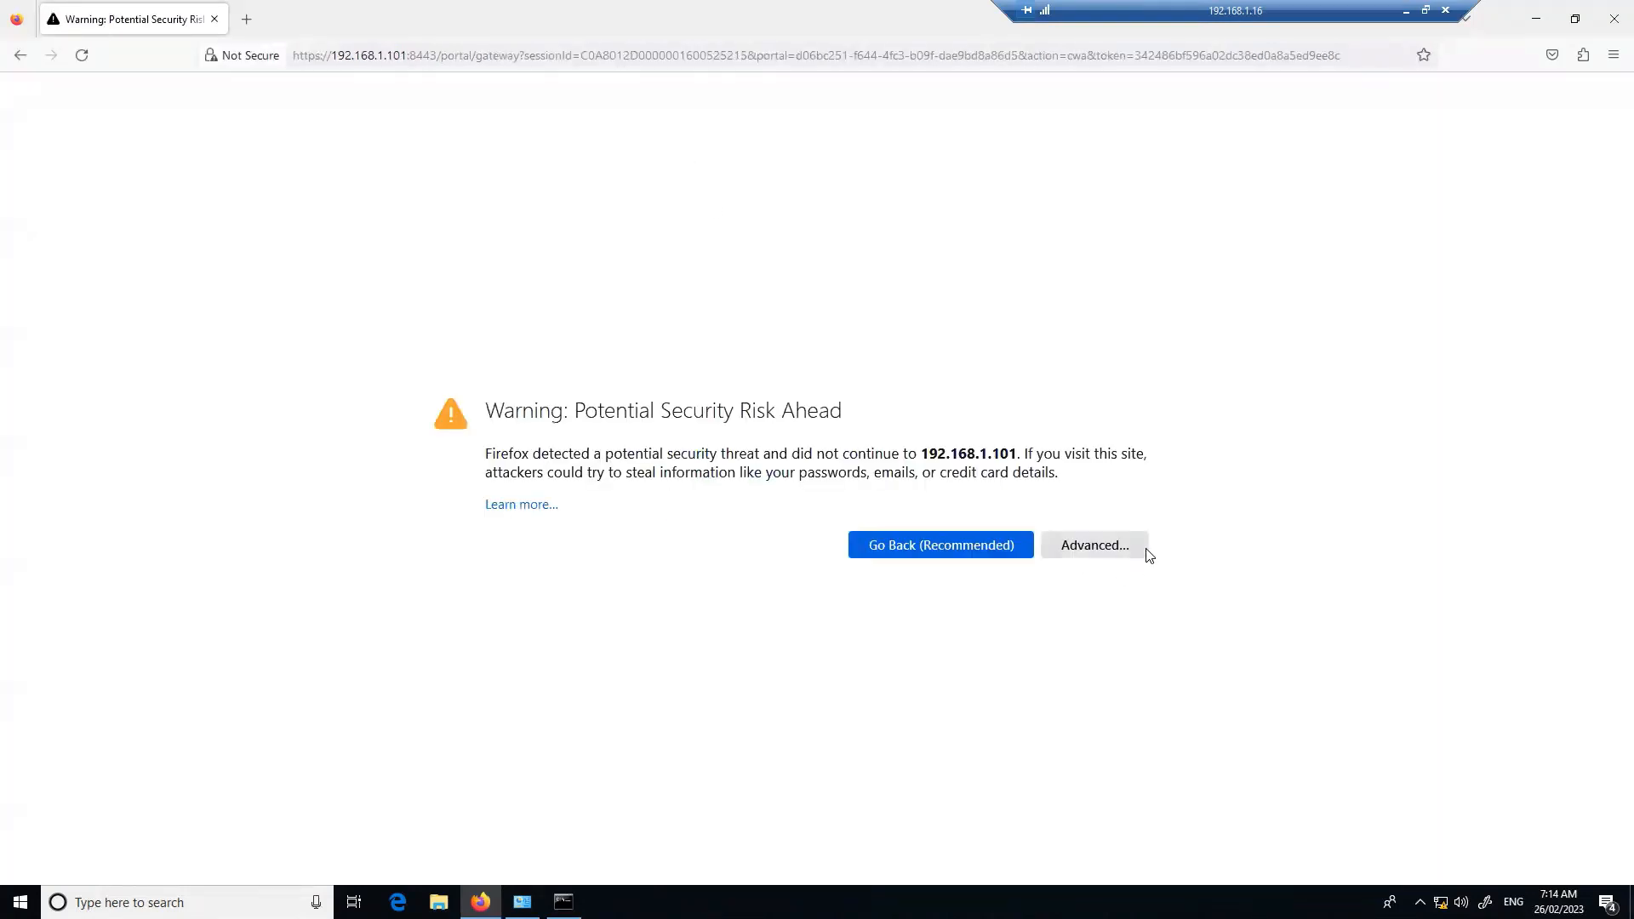
{"action": "left_click", "coordinate": [1111, 546]}
{"action": "left_click", "coordinate": [1069, 824]}
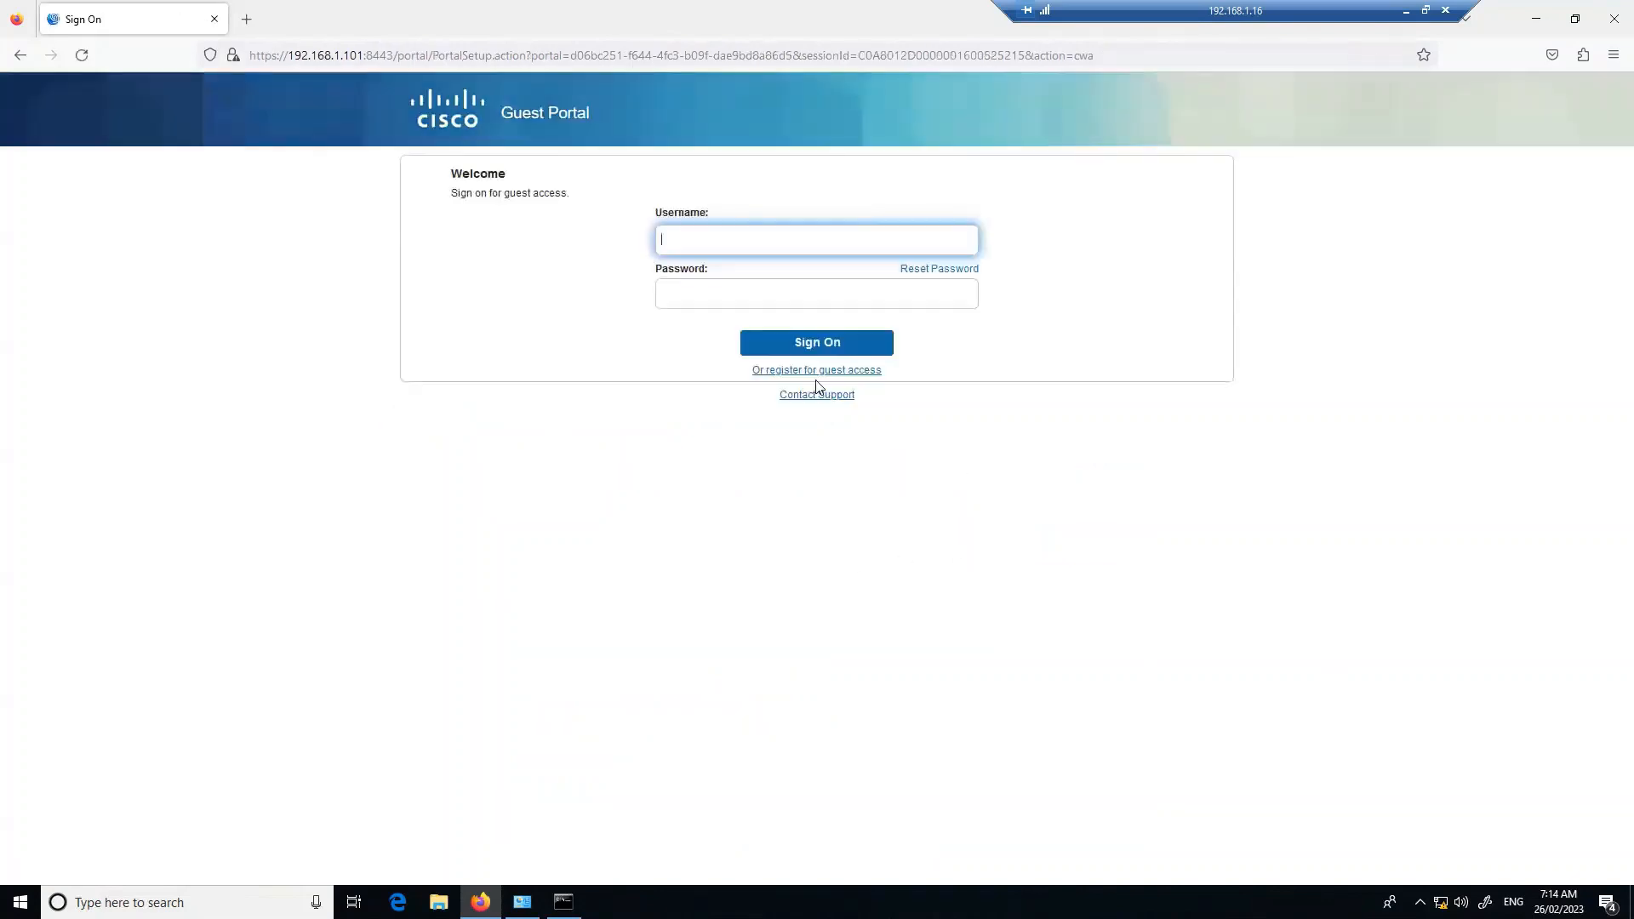
Step: Sign on with the guest username and password and continue to Internet access
{"action": "key", "text": "Tab"}
{"action": "key", "text": "Tab"}
{"action": "left_click", "coordinate": [800, 238]}
{"action": "left_click", "coordinate": [834, 298]}
{"action": "type", "text": "••"}
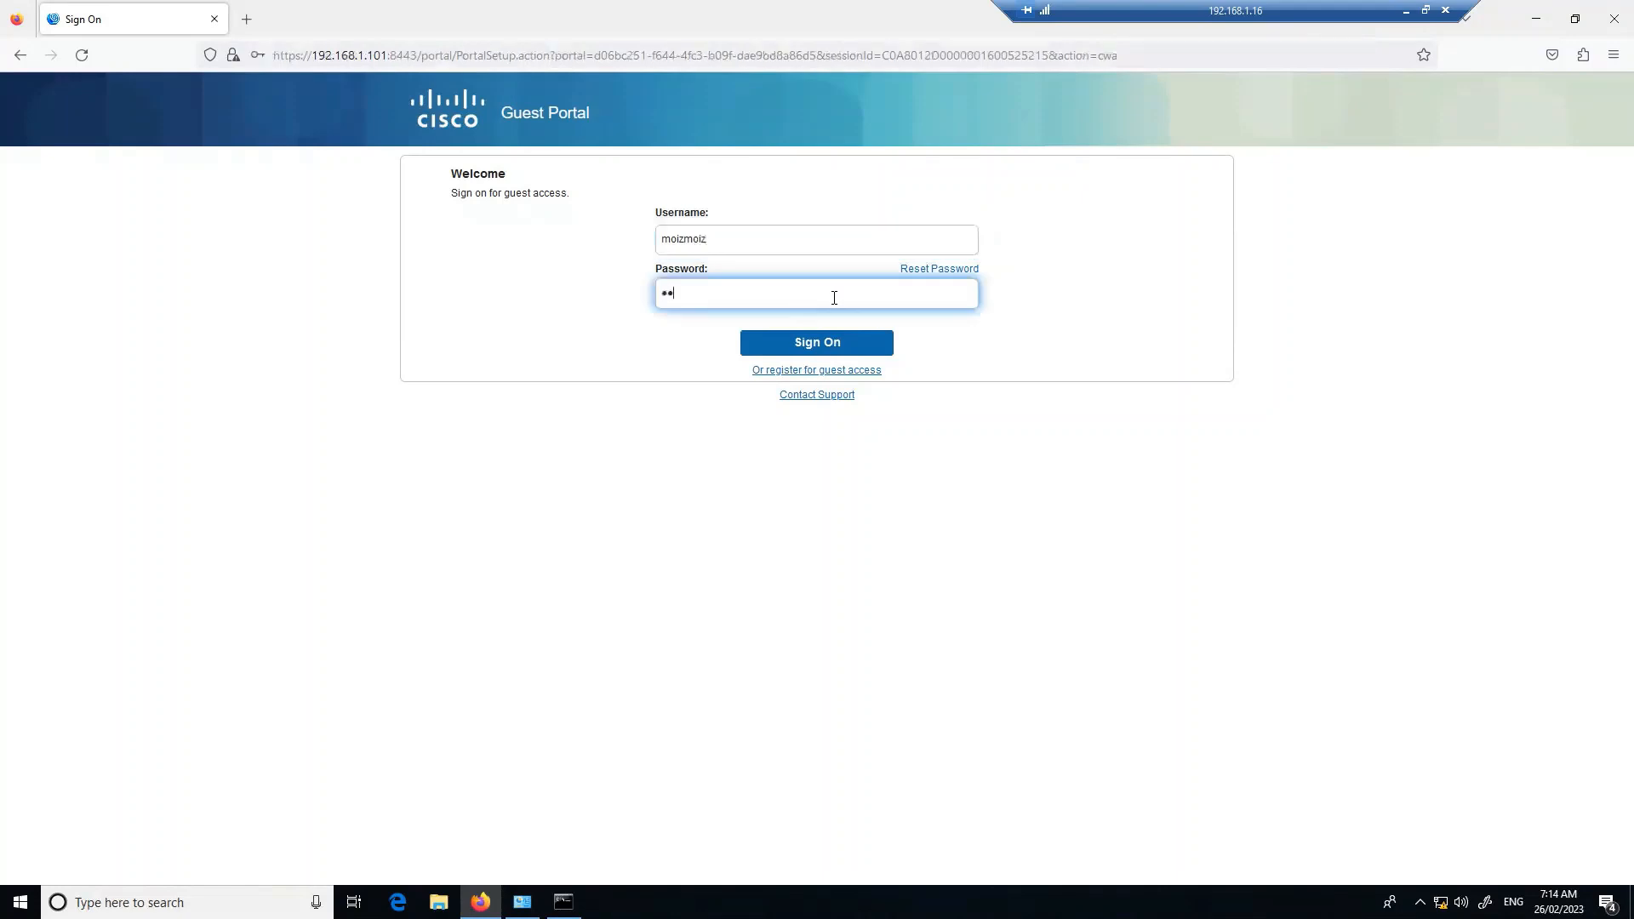
{"action": "left_click", "coordinate": [850, 343]}
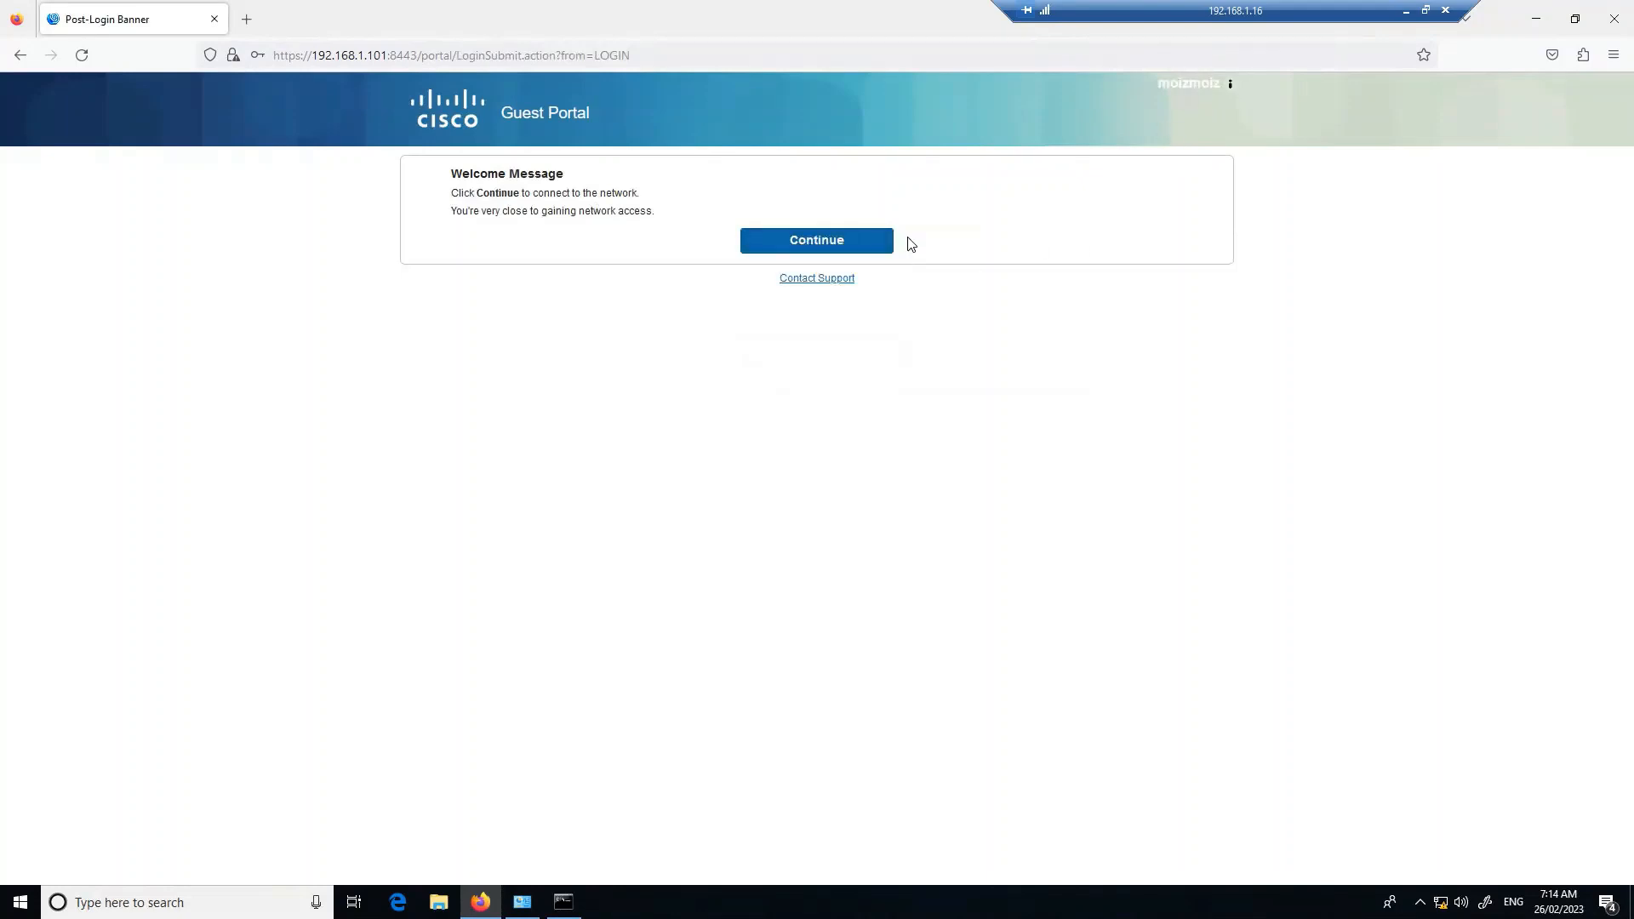
{"action": "left_click", "coordinate": [827, 245]}
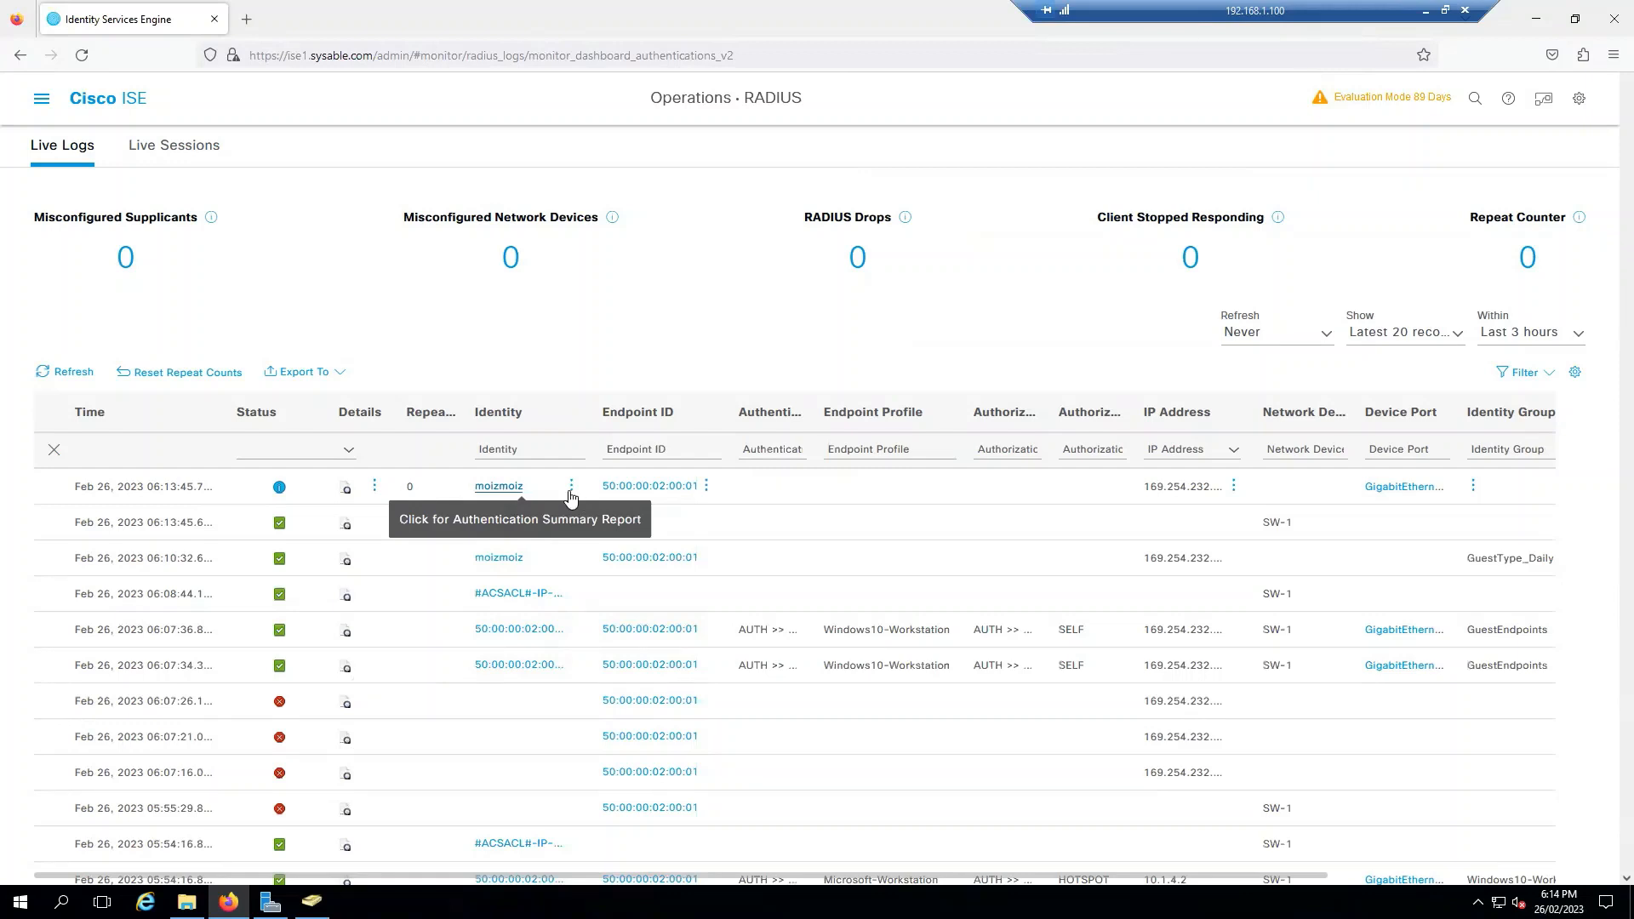
Step: View the latest guest authentication summary, then rerun the g0/2 session details command on SW-1
{"action": "left_click", "coordinate": [494, 473]}
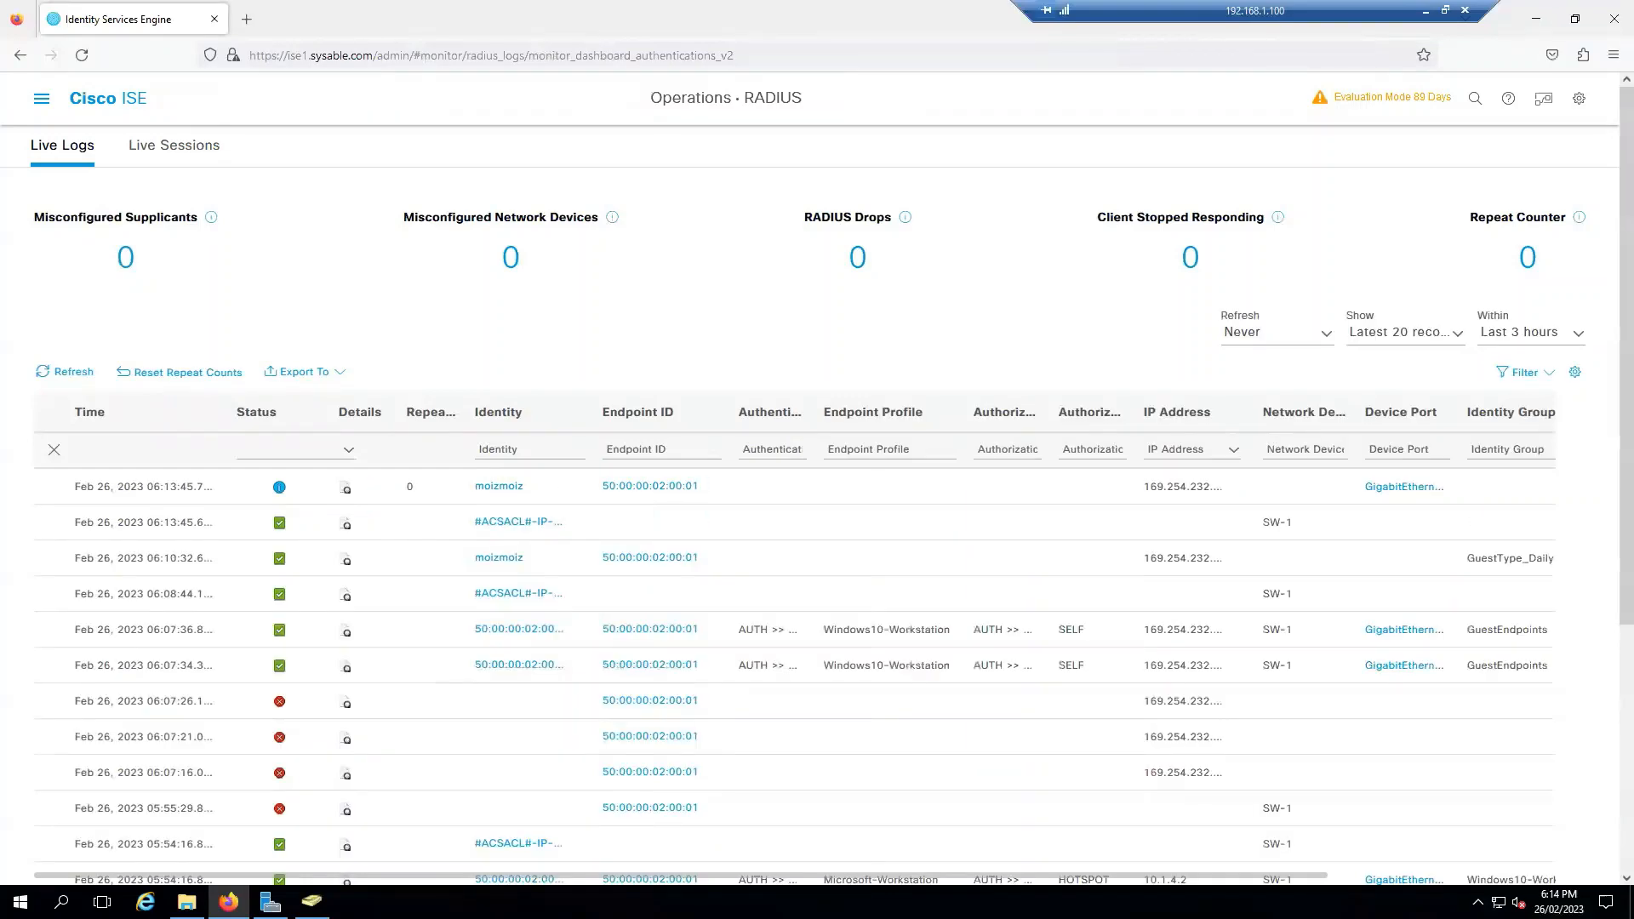
{"action": "key", "text": "alt+Tab"}
{"action": "left_click", "coordinate": [1064, 709]}
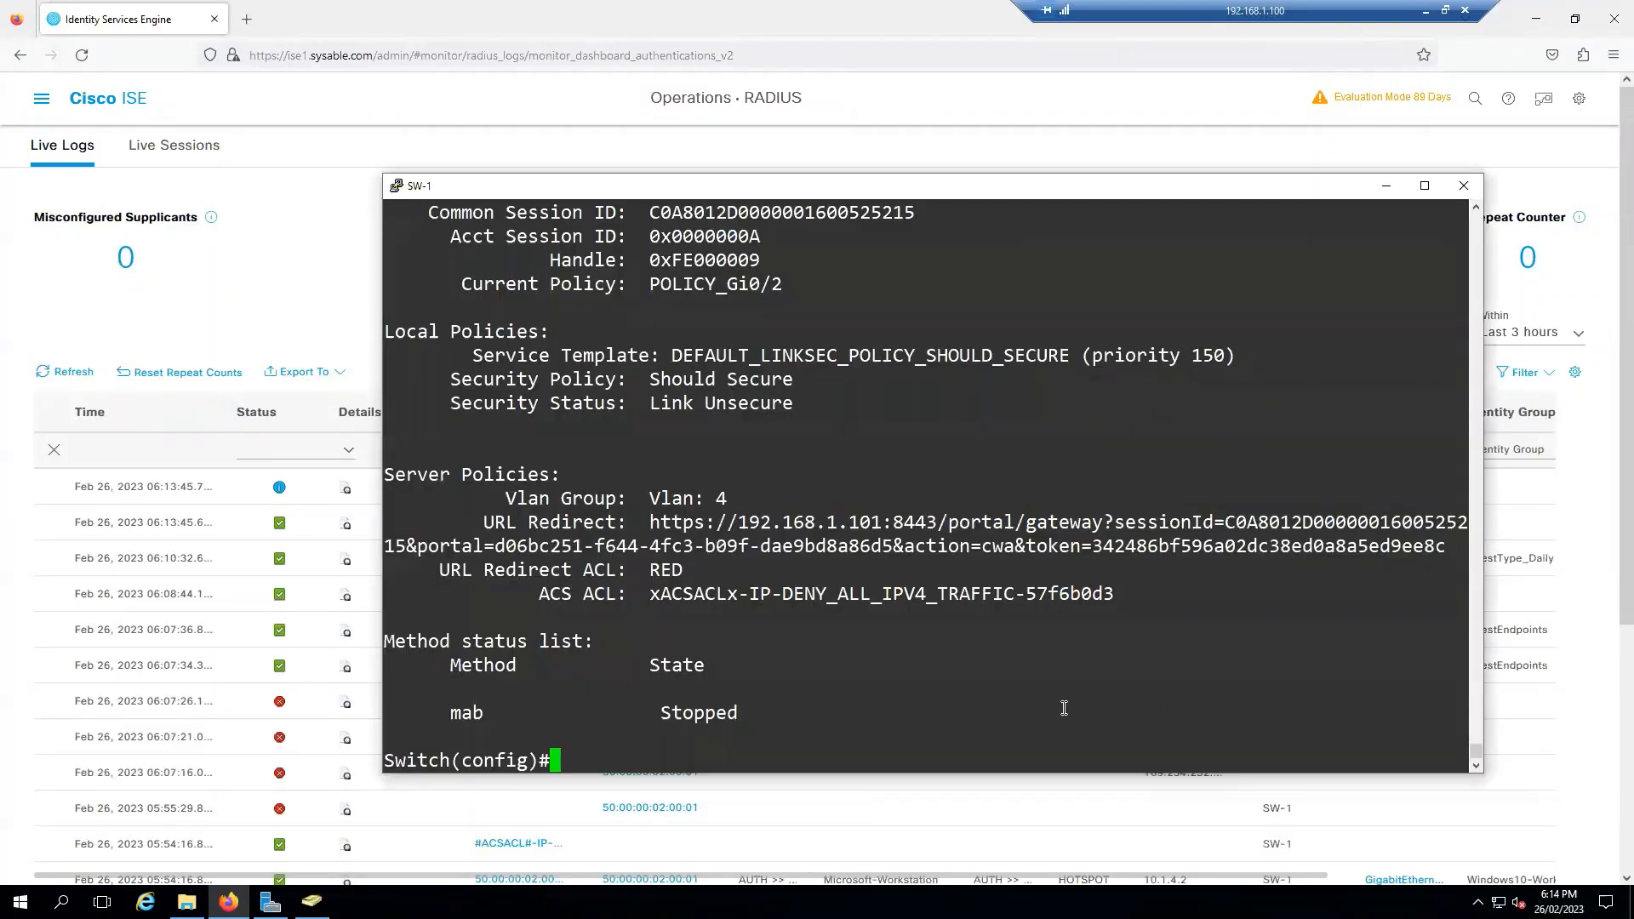
{"action": "type", "text": "do sh ip"}
{"action": "key", "text": "Left"}
{"action": "key", "text": "Left"}
{"action": "type", "text": "authentication sessions int g0/2 details"}
{"action": "key", "text": "Return"}
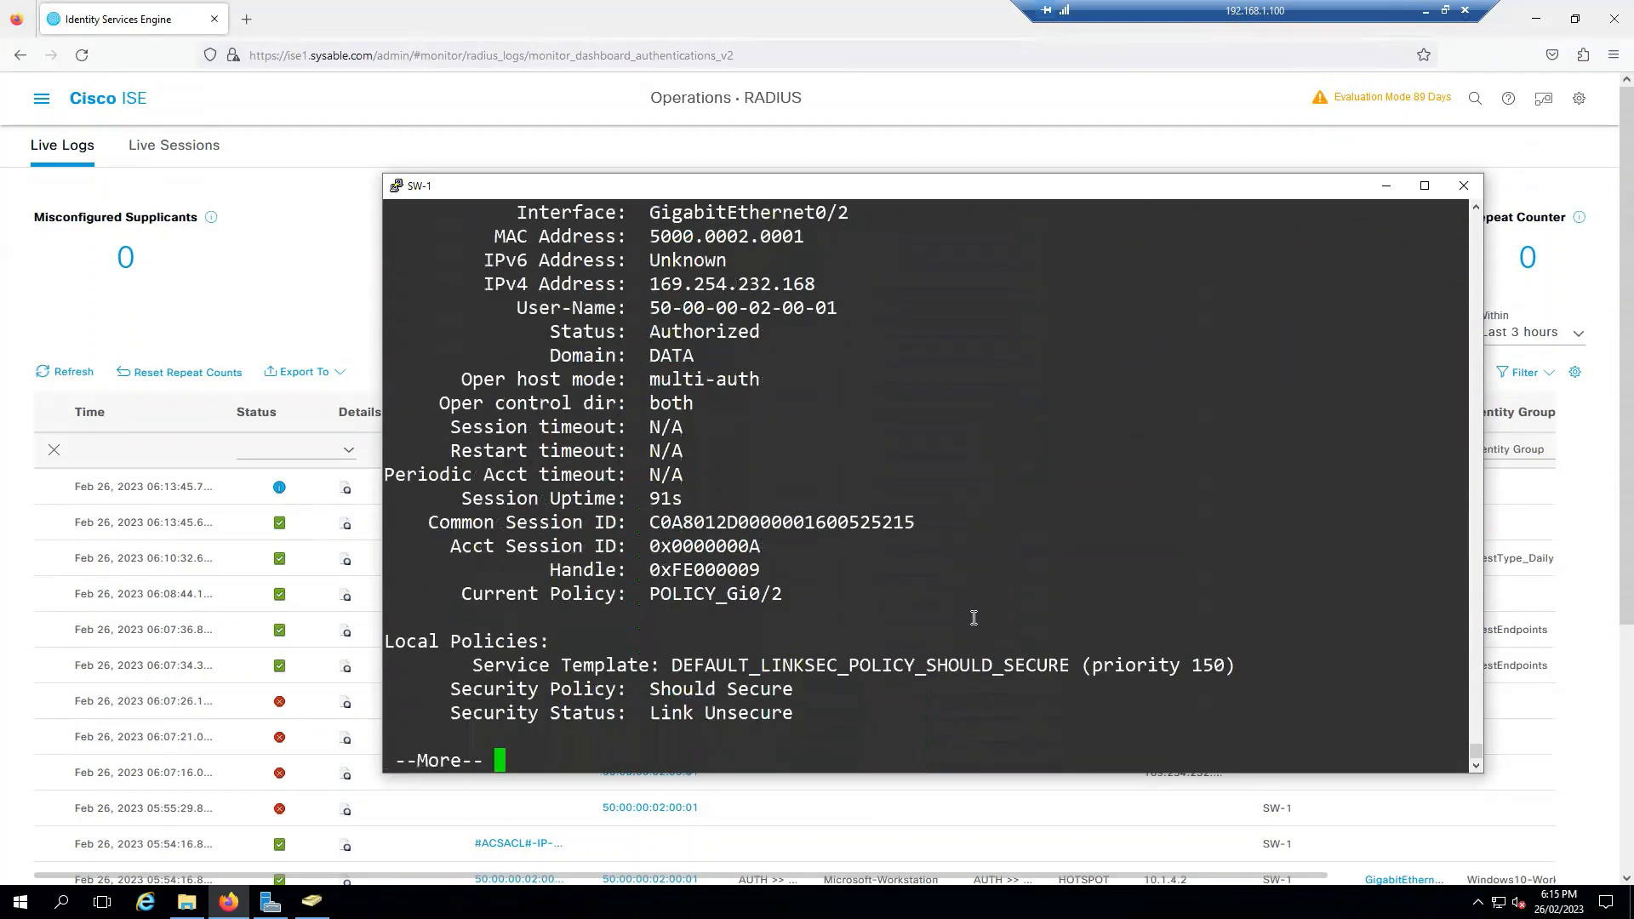
Step: Confirm the ACS ACL is still DENY_ALL_IPV4_TRAFFIC and return to ISE Live Logs
{"action": "key", "text": "space"}
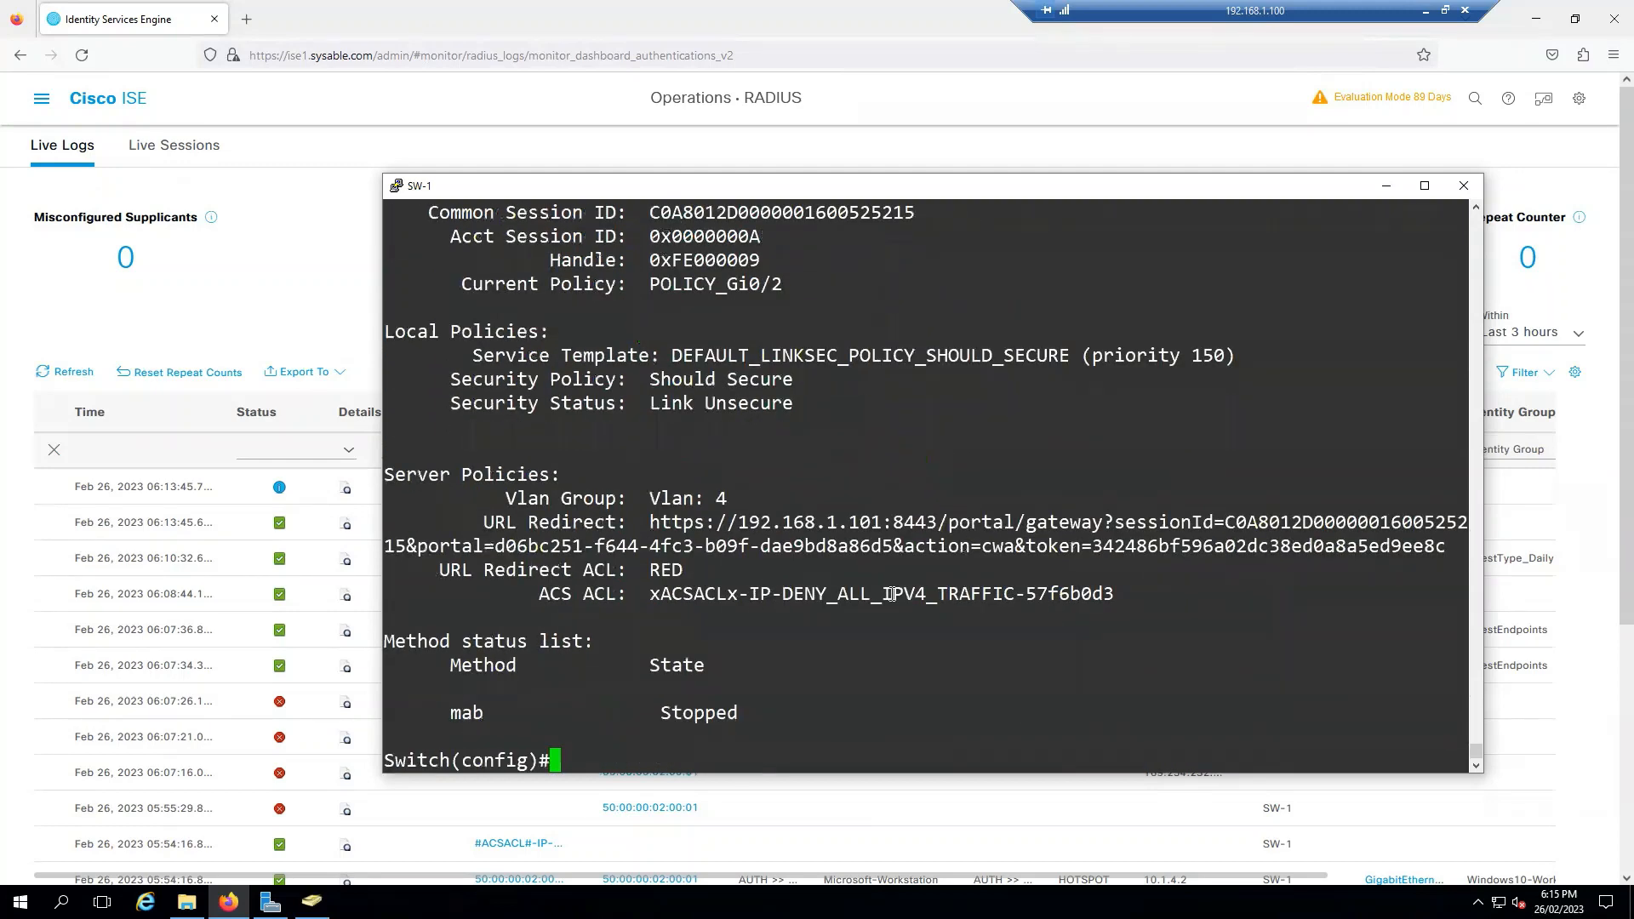
{"action": "left_click_drag", "start_coordinate": [750, 594], "coordinate": [894, 594]}
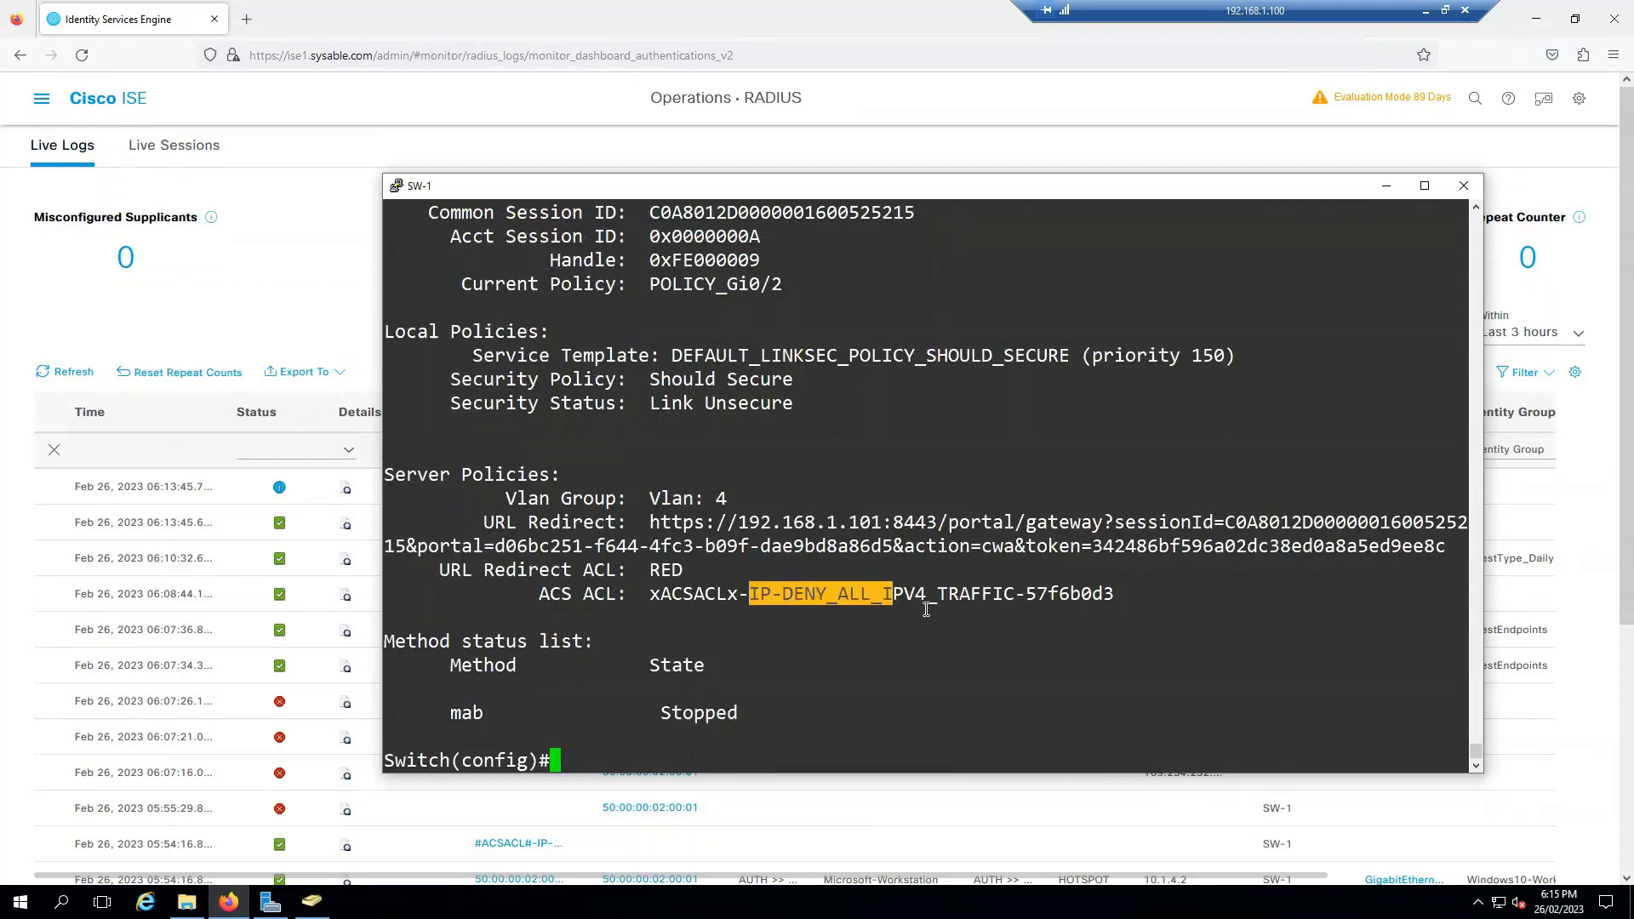
{"action": "left_click", "coordinate": [927, 609]}
{"action": "key", "text": "alt+Tab"}
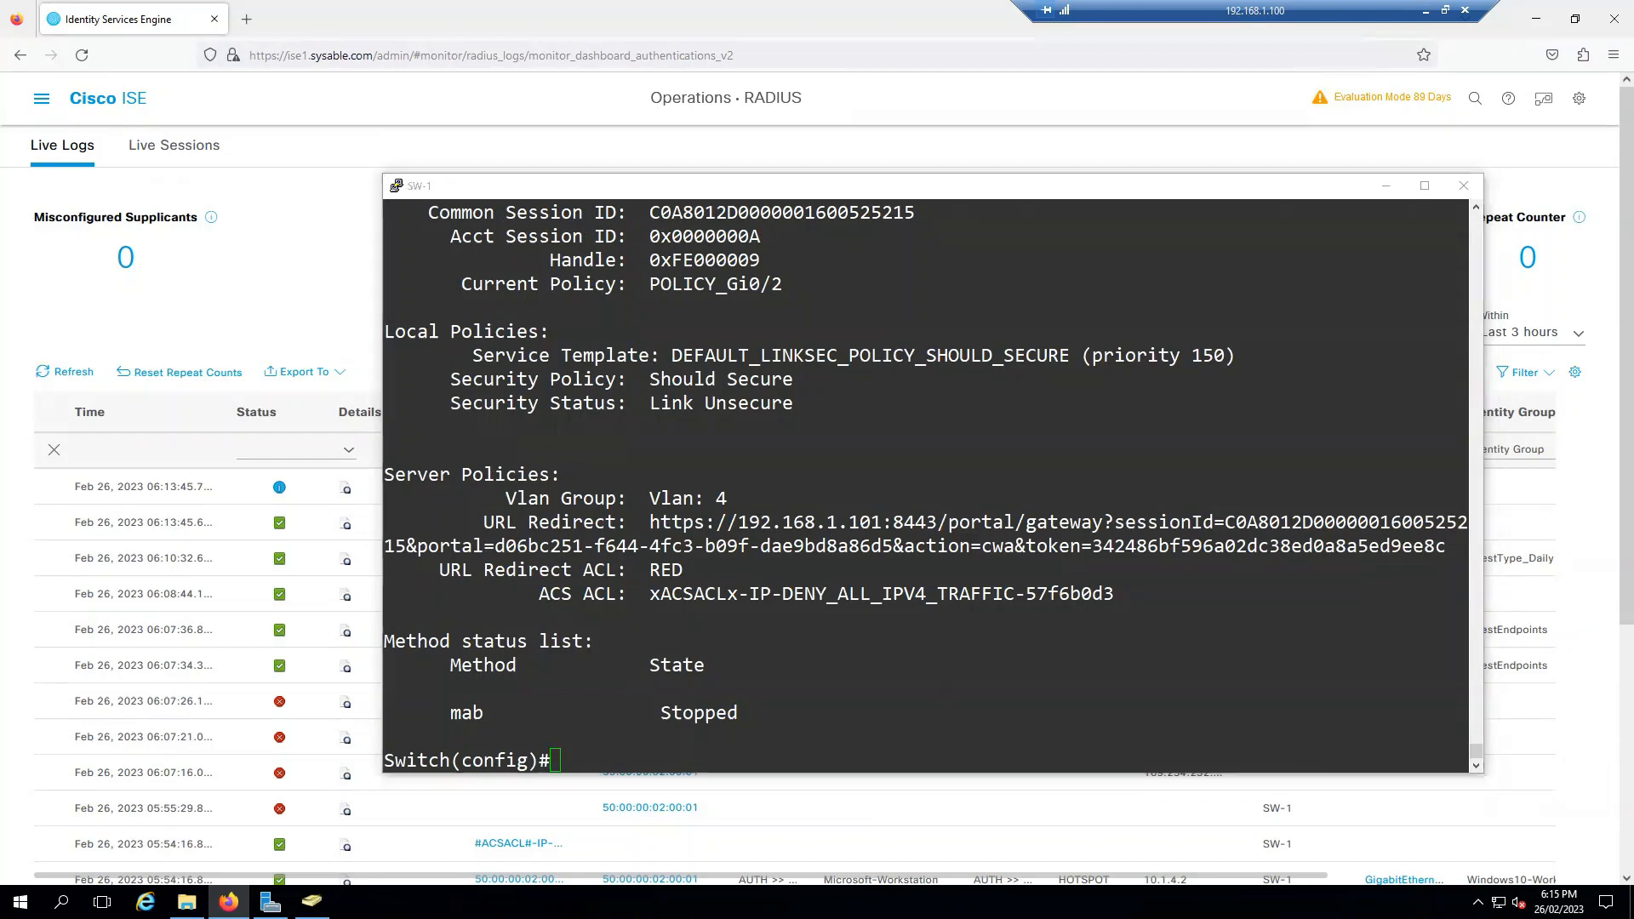
{"action": "left_click", "coordinate": [28, 93]}
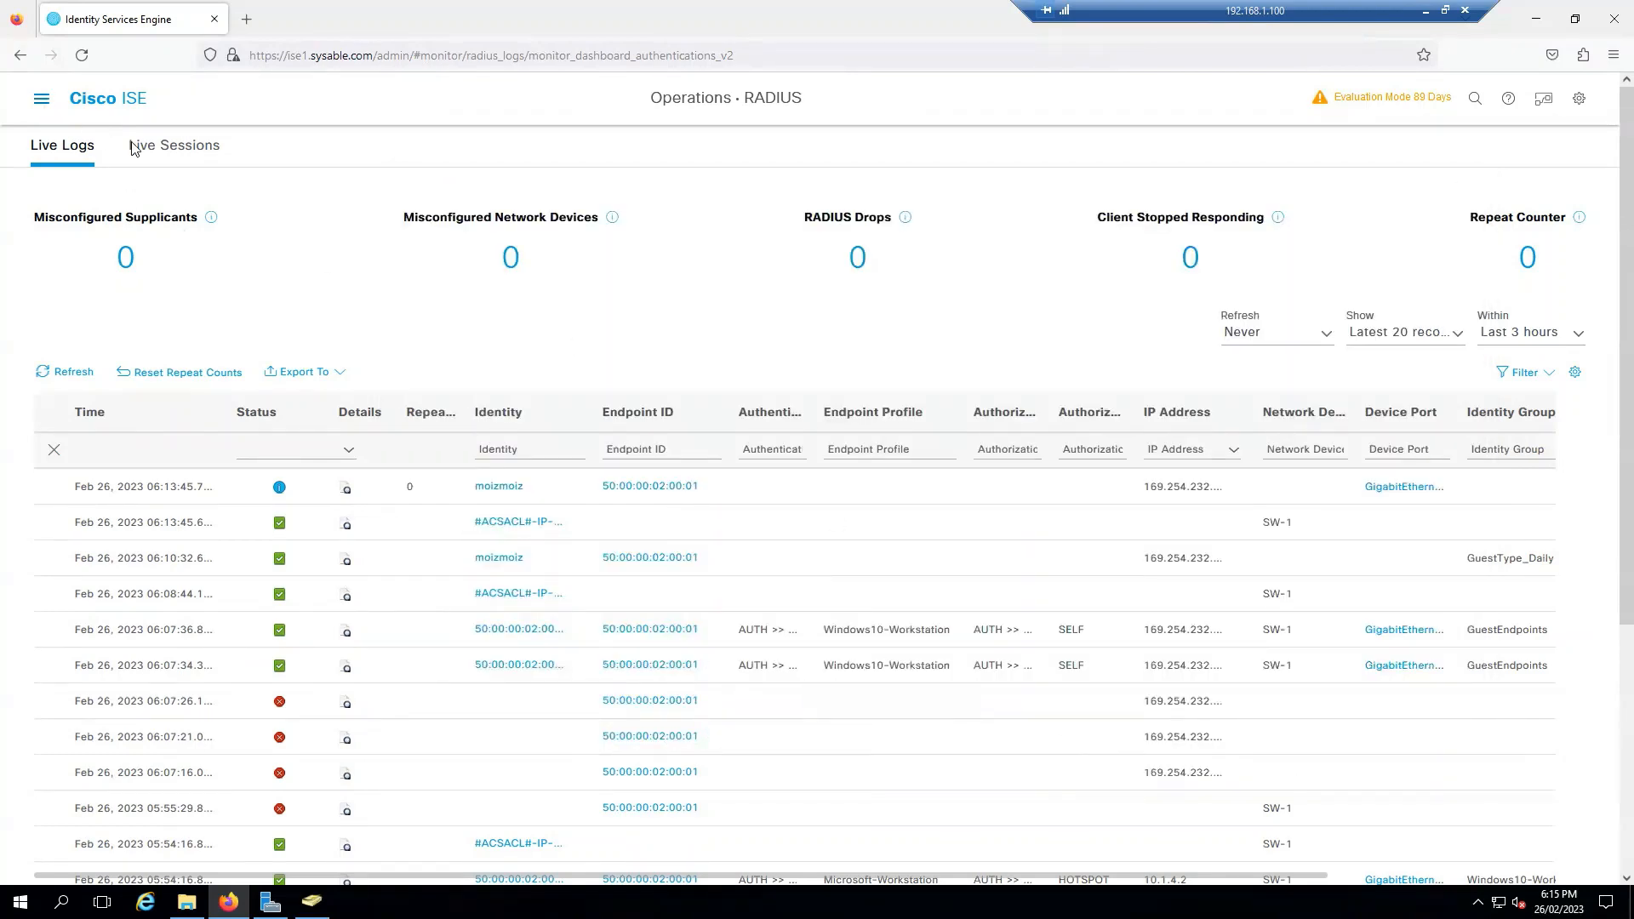
Step: Edit the SELF authorization profile's DACL Name to PERMIT_ALL_IPV4_TRAFFIC and save it
{"action": "mouse_move", "coordinate": [841, 176]}
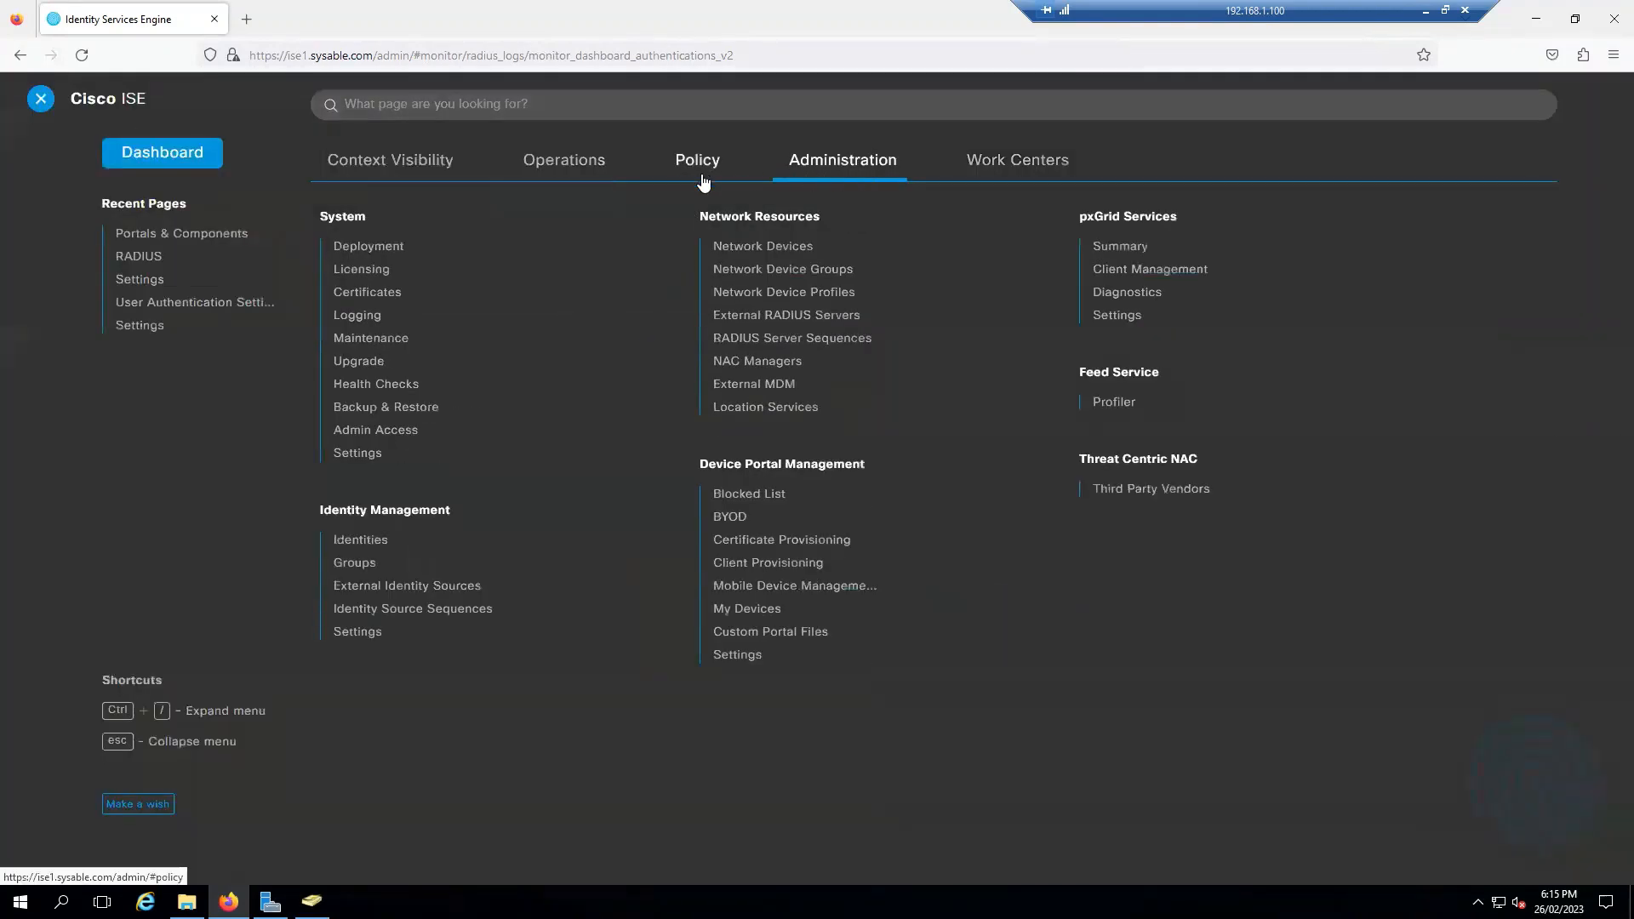
{"action": "mouse_move", "coordinate": [700, 174]}
{"action": "left_click", "coordinate": [355, 391]}
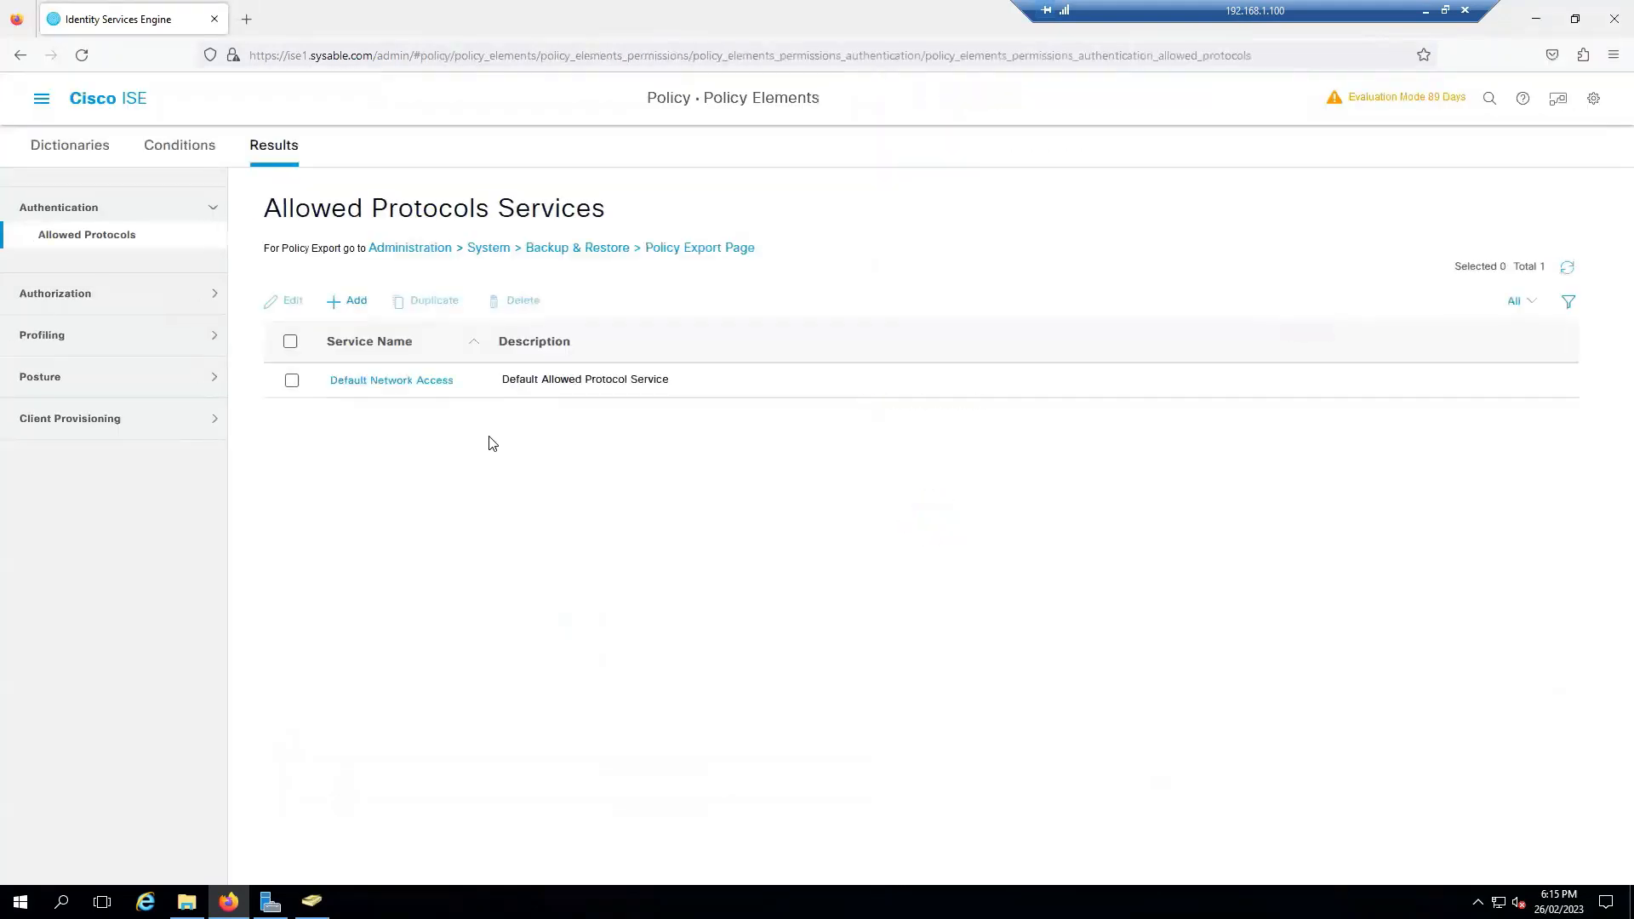
{"action": "left_click", "coordinate": [158, 300]}
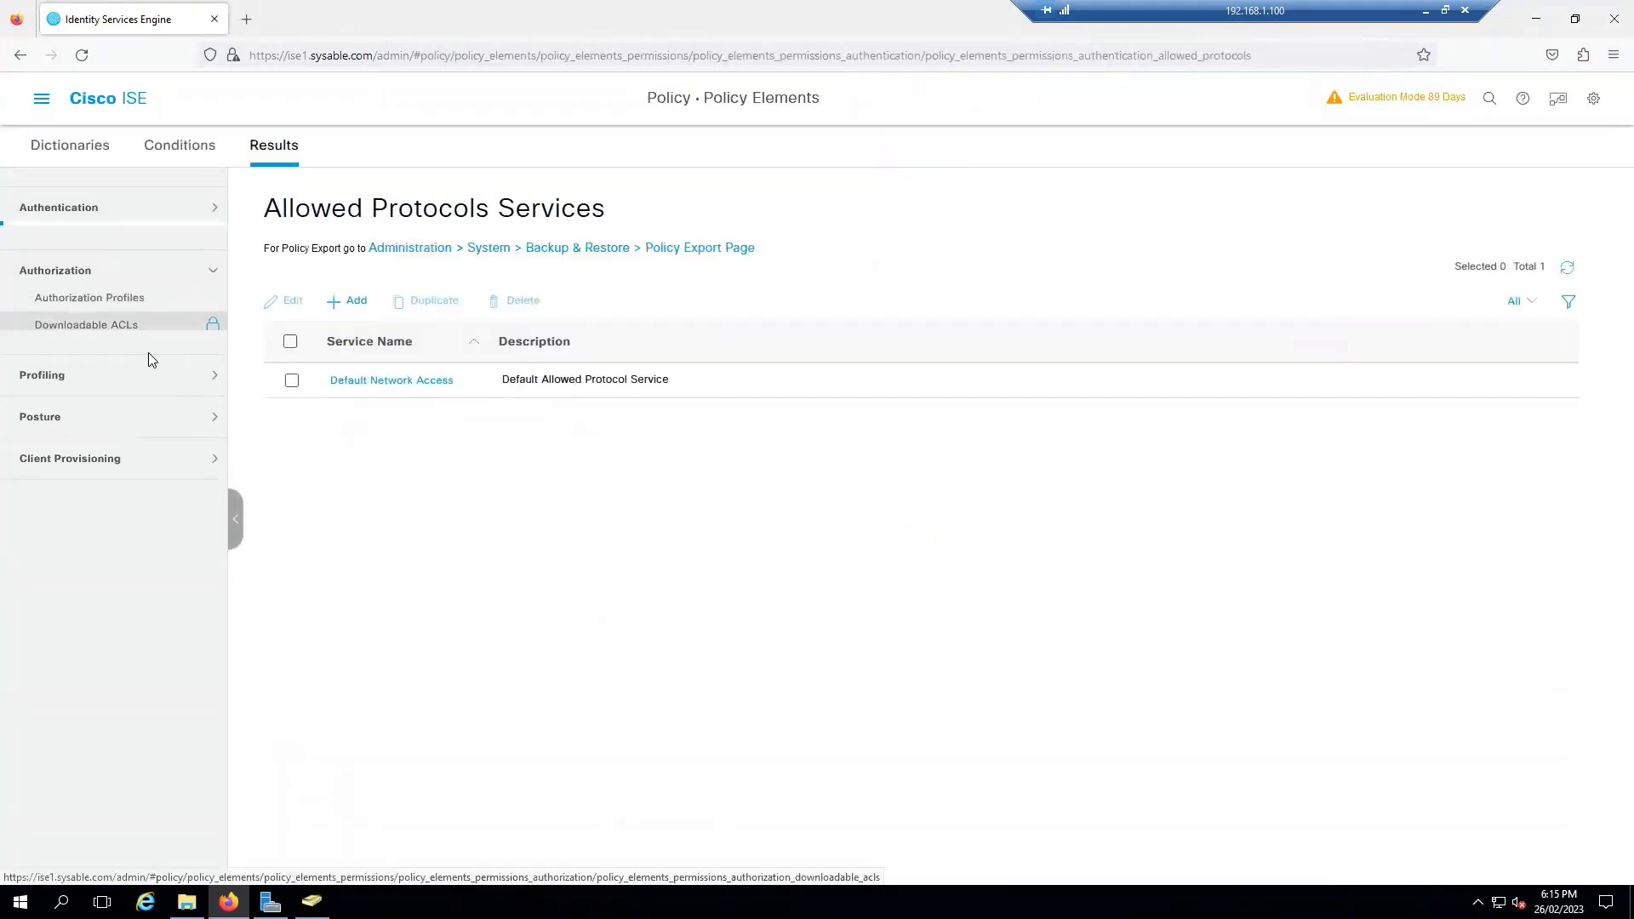
{"action": "left_click", "coordinate": [92, 277]}
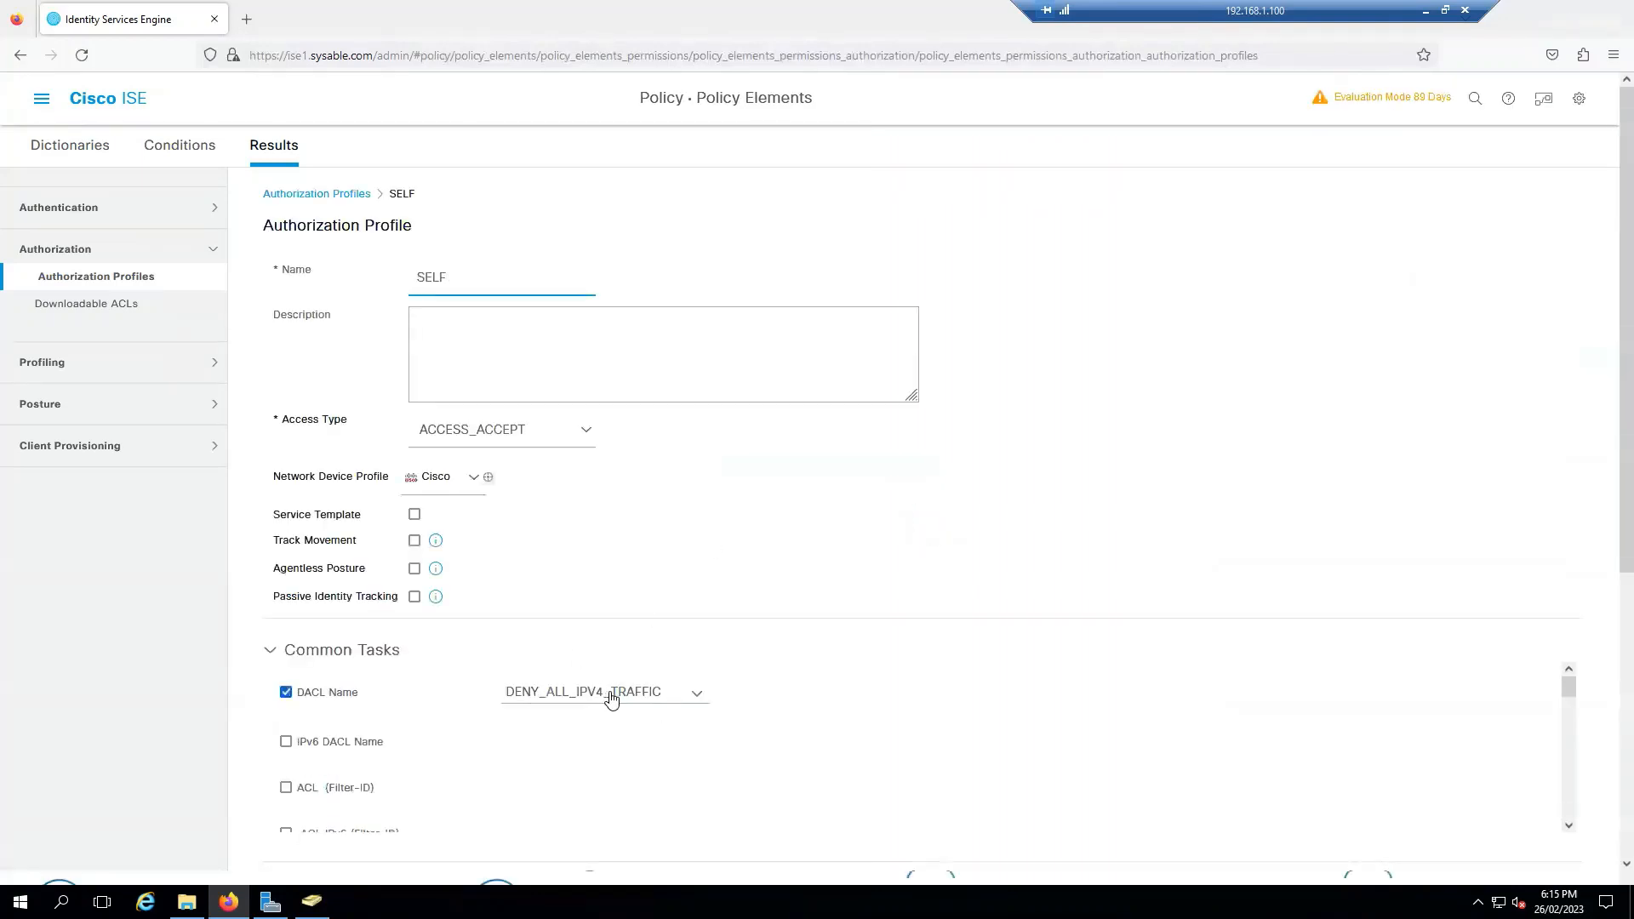
{"action": "left_click", "coordinate": [696, 736]}
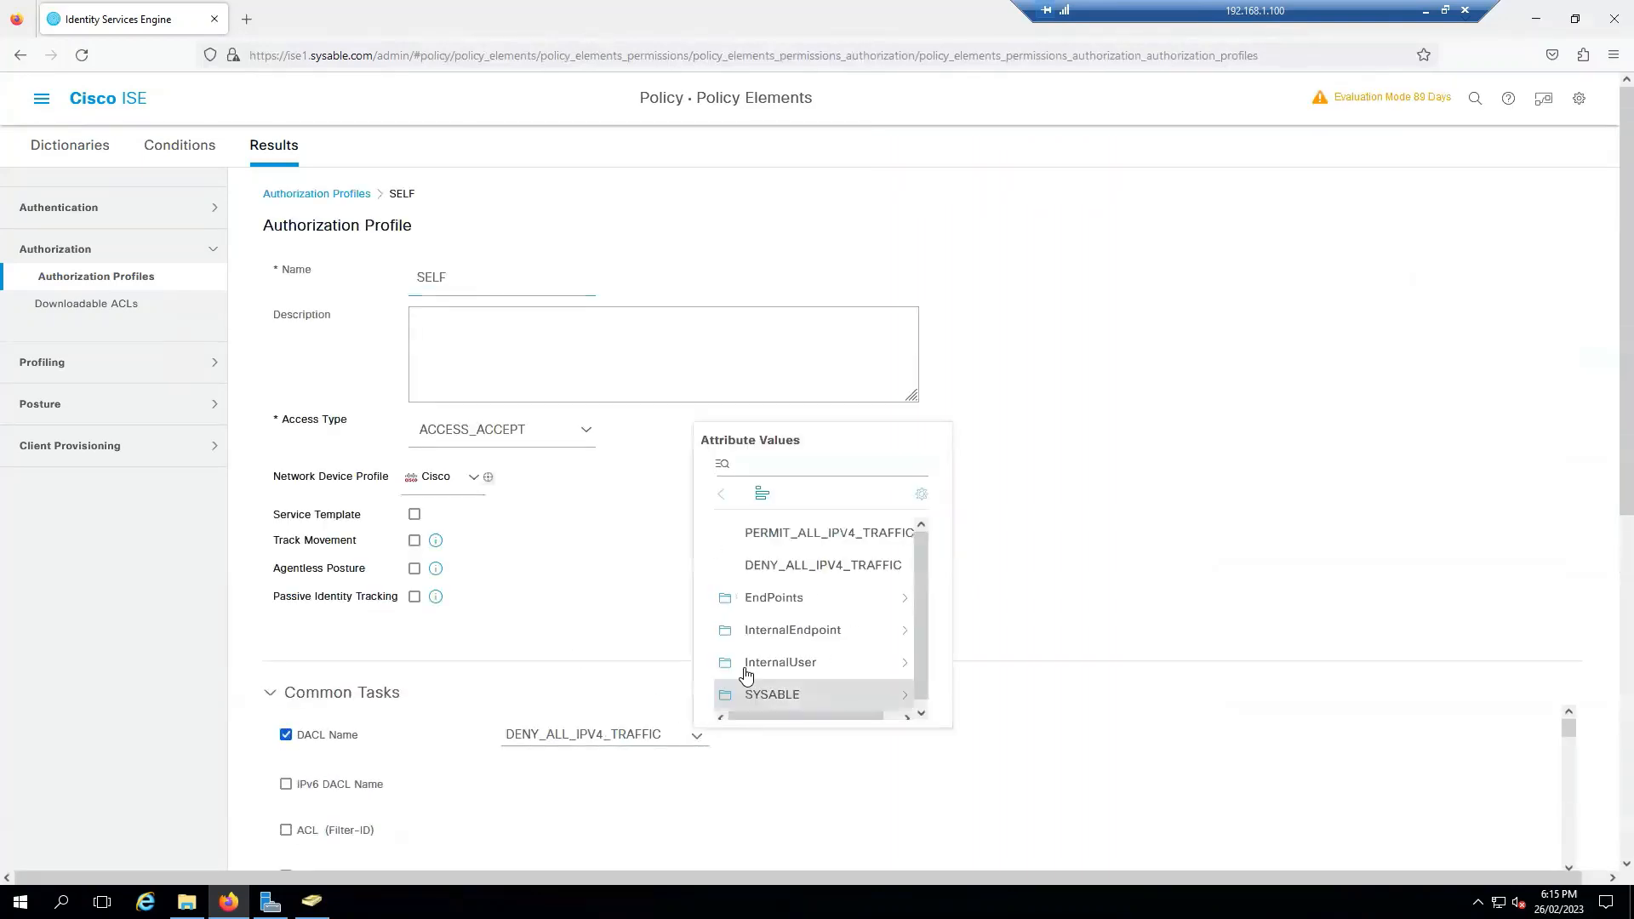
{"action": "left_click", "coordinate": [810, 537]}
{"action": "scroll", "coordinate": [1502, 846], "scroll_direction": "down", "scroll_amount": 7}
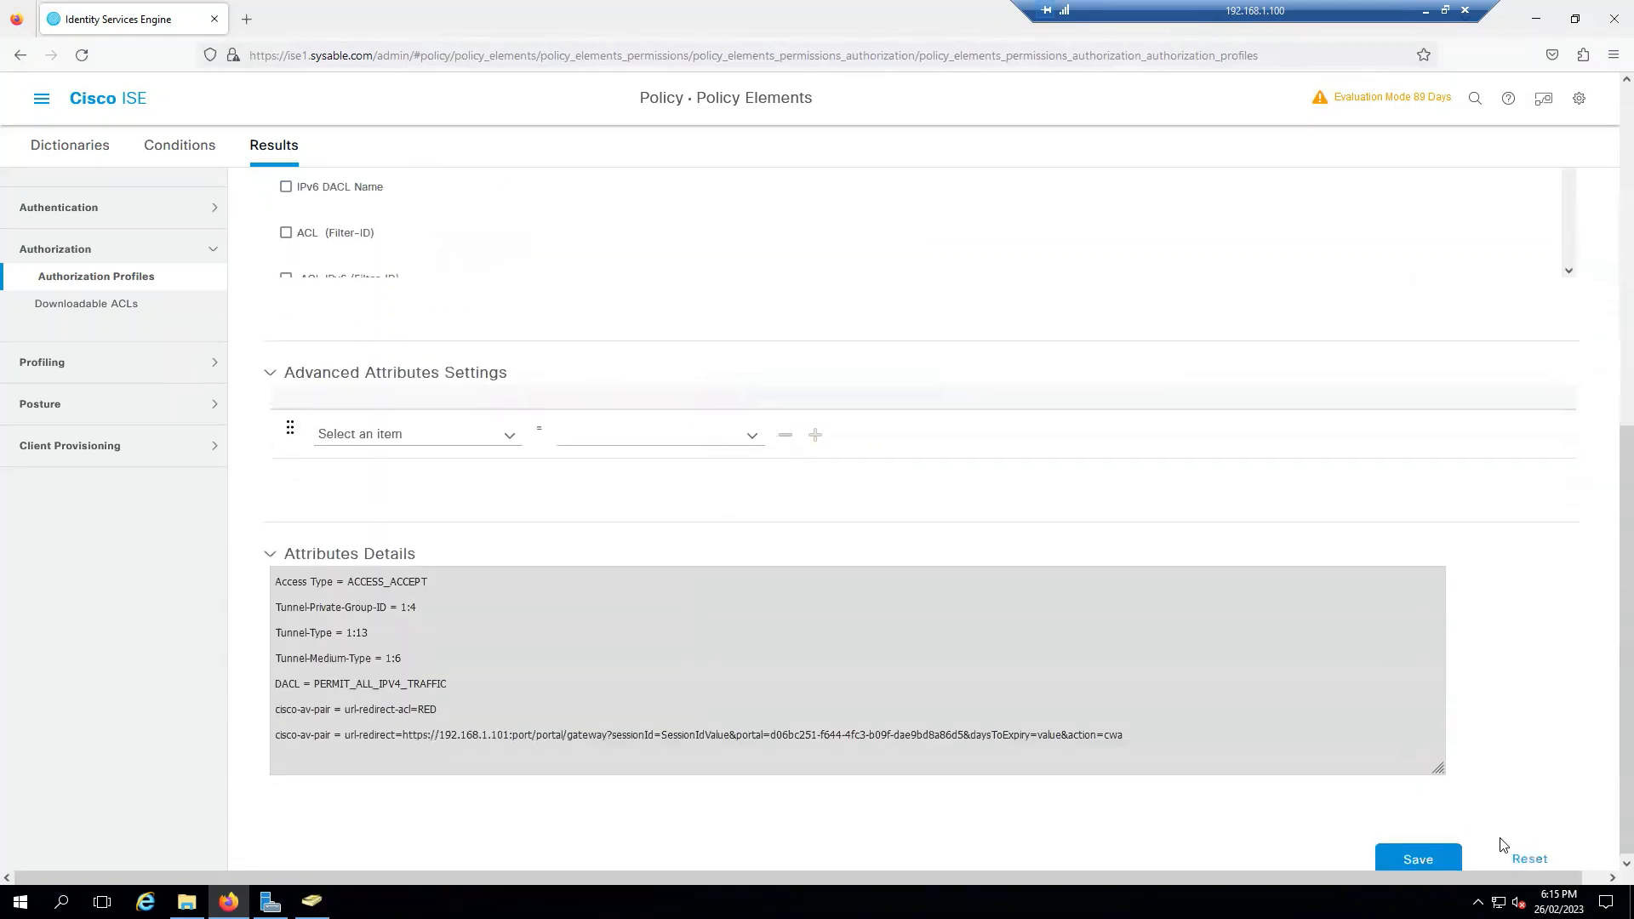
{"action": "left_click", "coordinate": [1418, 858]}
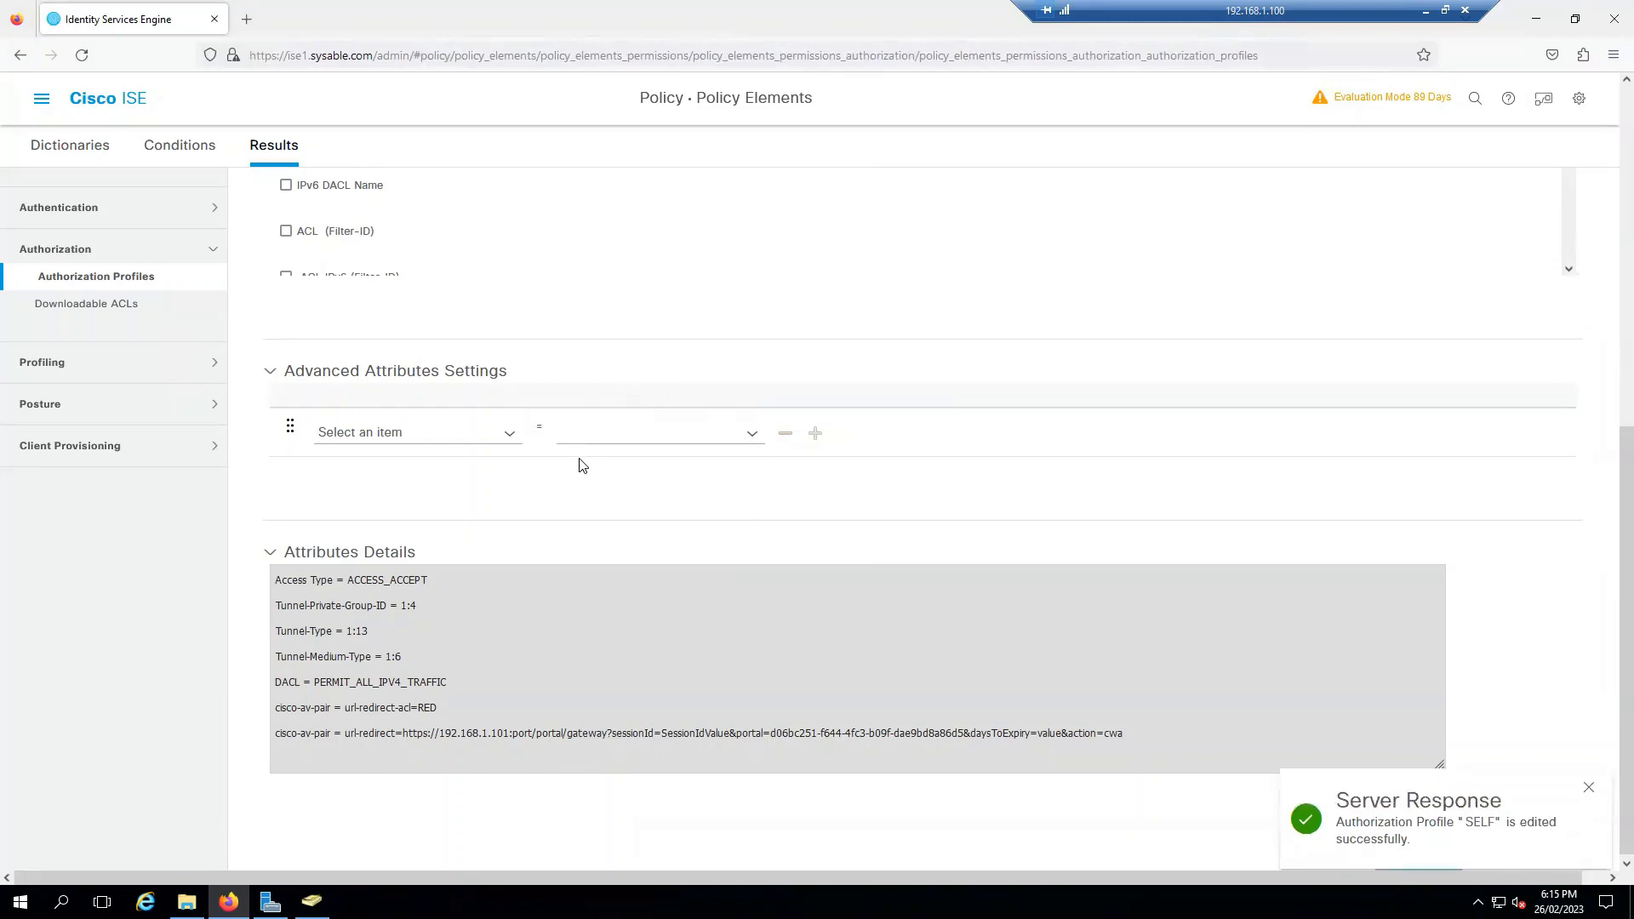
{"action": "left_click", "coordinate": [43, 100]}
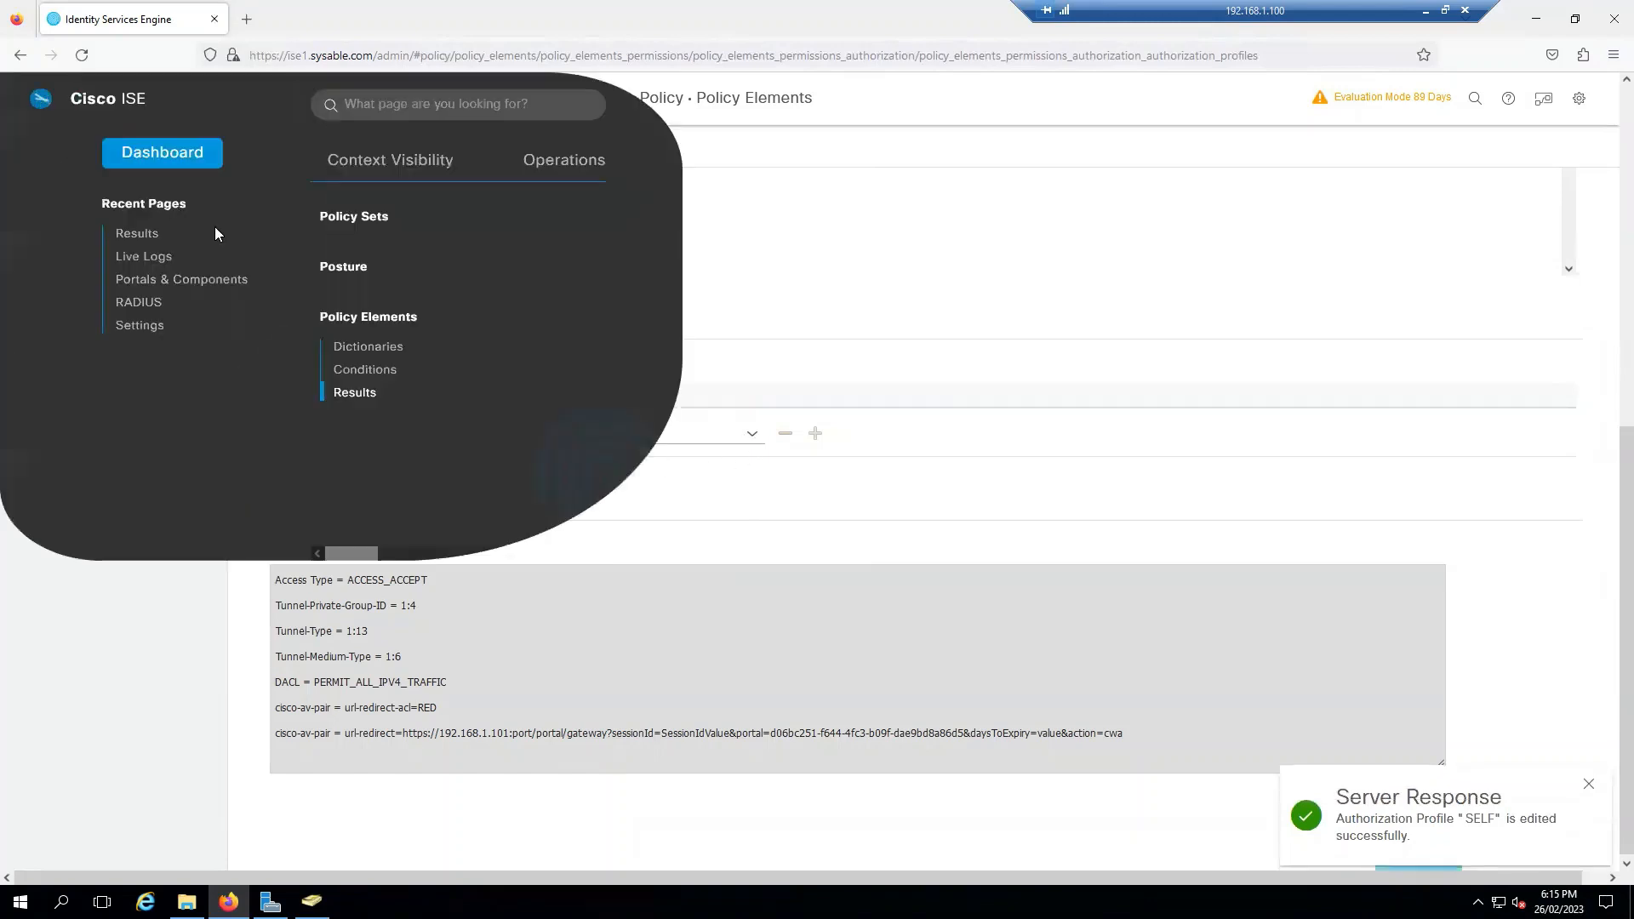
Step: View the GuestEndpoints identity group's single Windows10-Workstation member, then return to the Dashboard
{"action": "left_click", "coordinate": [1026, 166]}
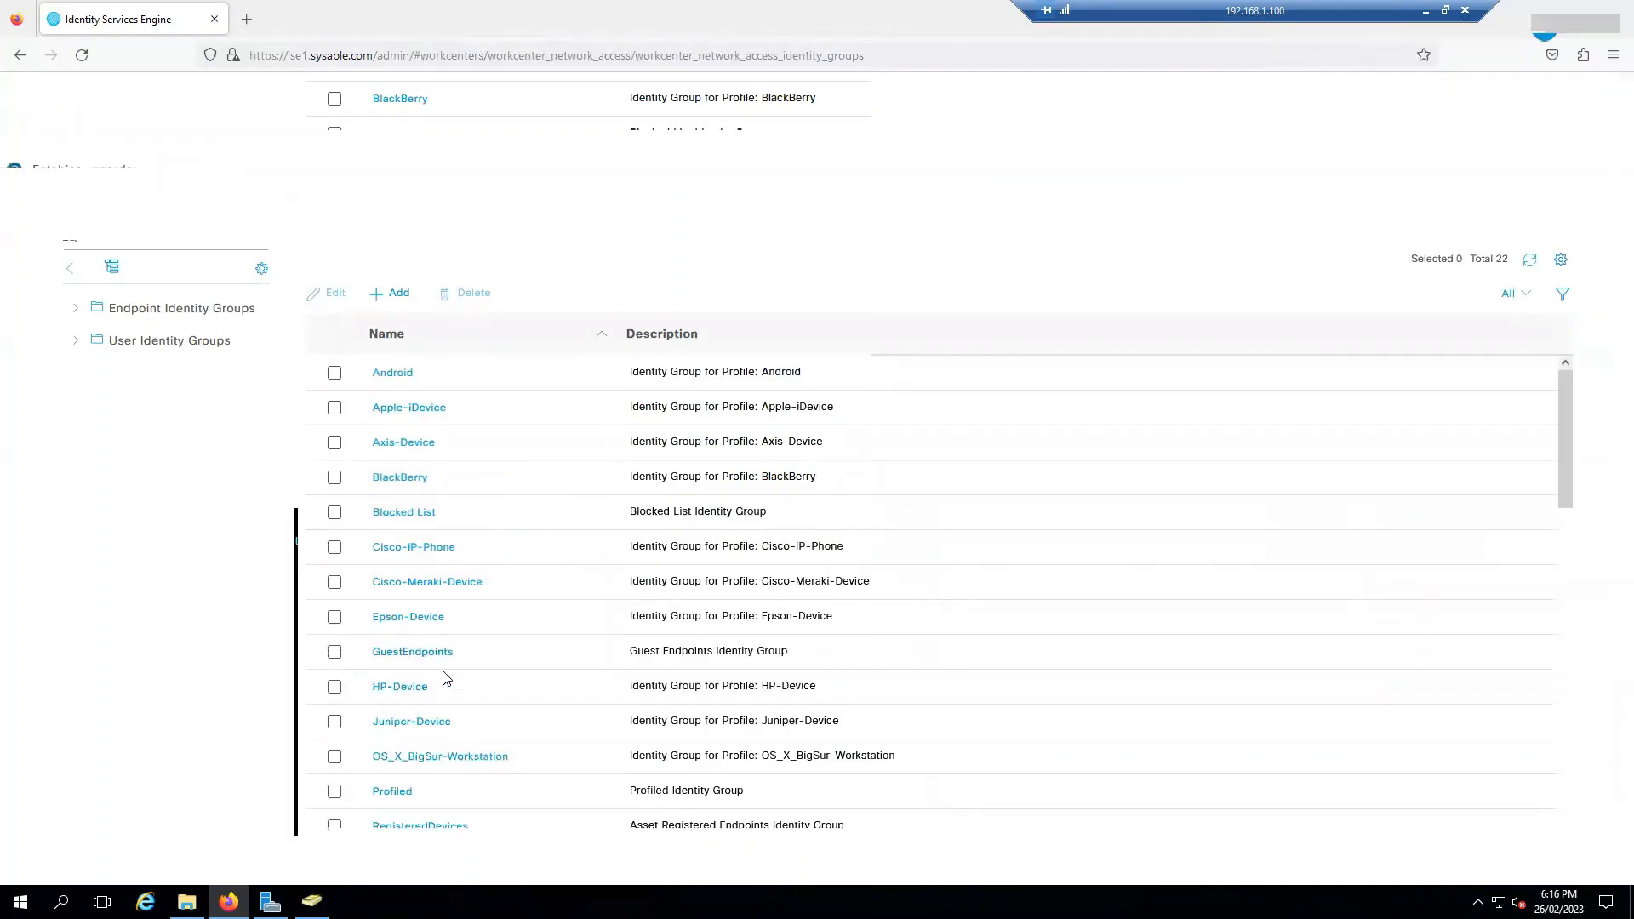
{"action": "left_click", "coordinate": [419, 651]}
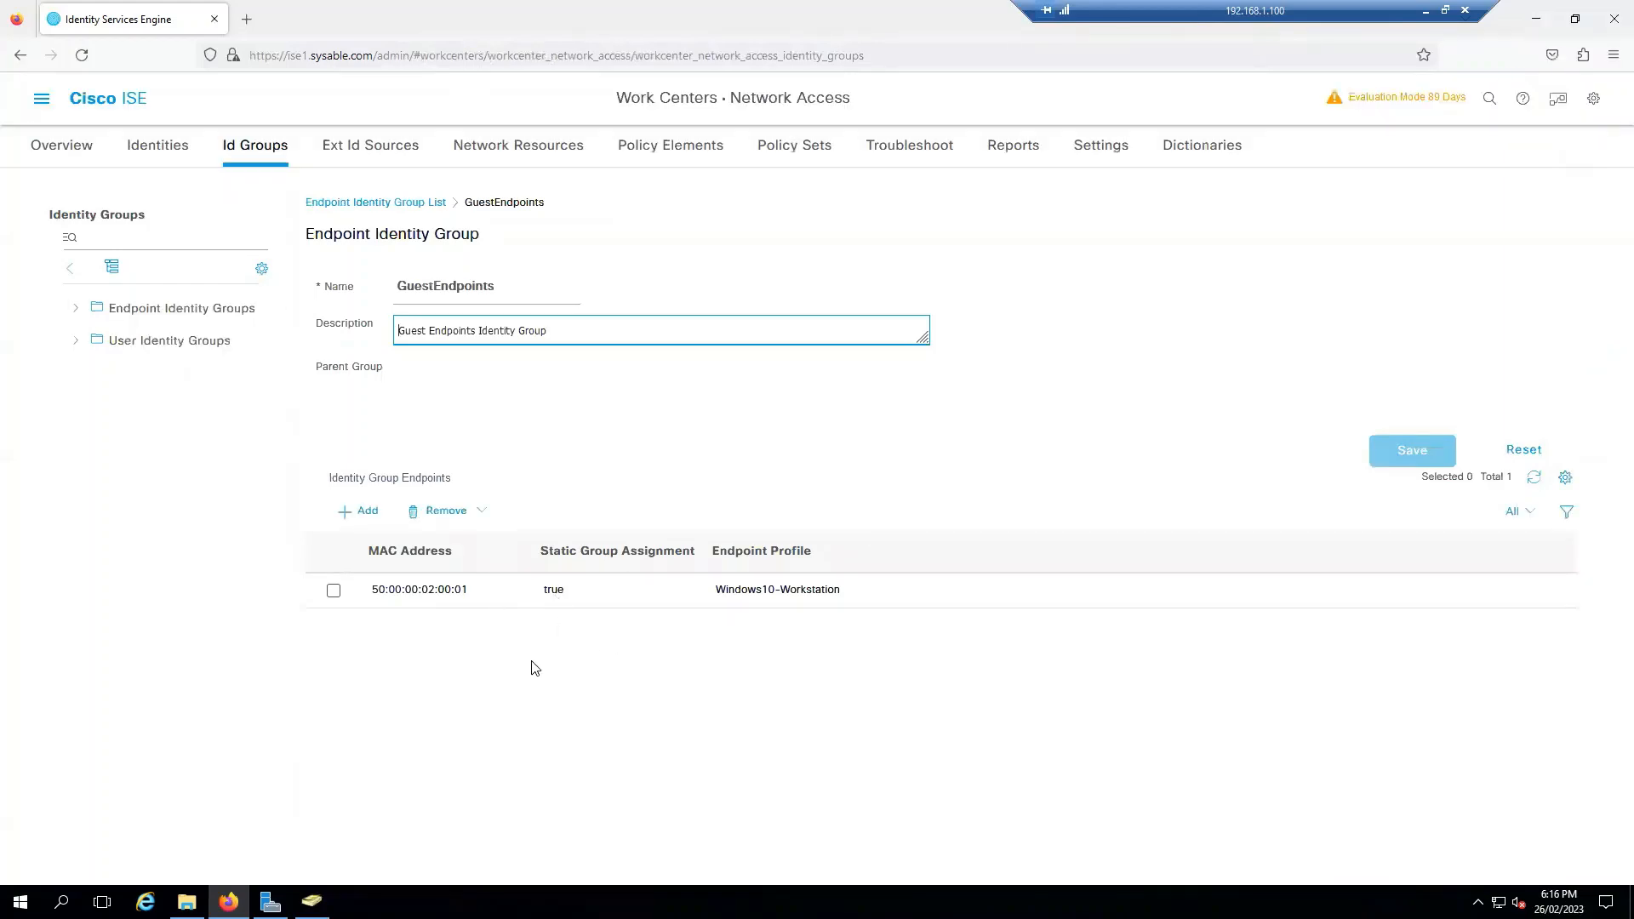
{"action": "left_click", "coordinate": [42, 100]}
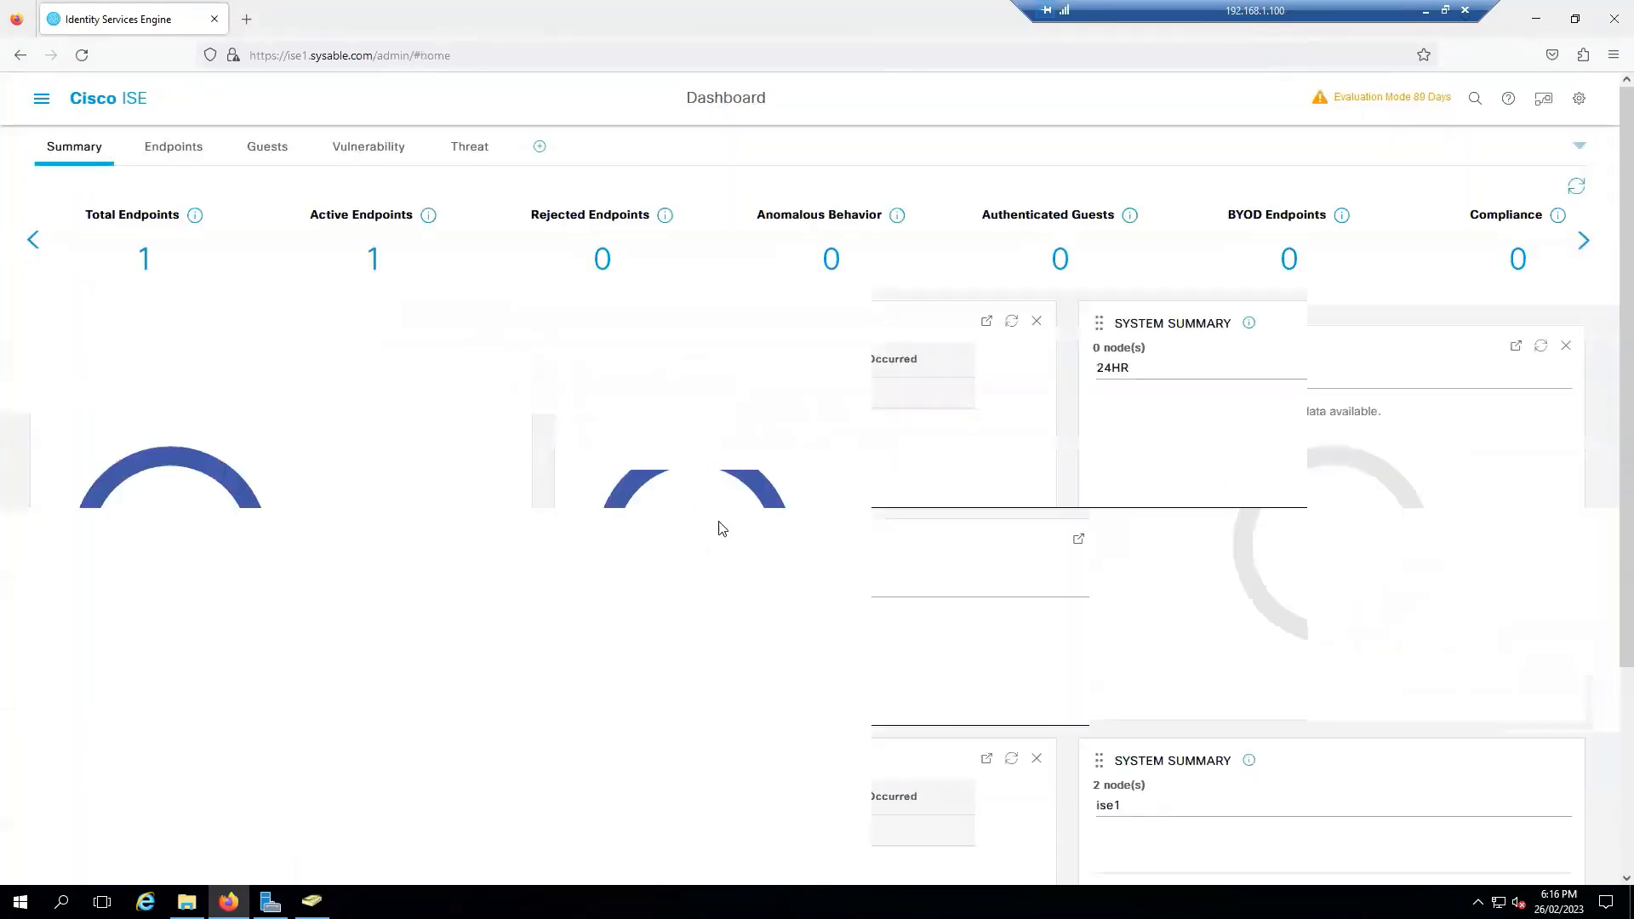
Step: Review the Dashboard's Guests tab: Guest Status, Type, Failure Reason and Location show no data
{"action": "scroll", "coordinate": [683, 515], "scroll_direction": "down", "scroll_amount": 1}
{"action": "scroll", "coordinate": [683, 527], "scroll_direction": "down", "scroll_amount": 1}
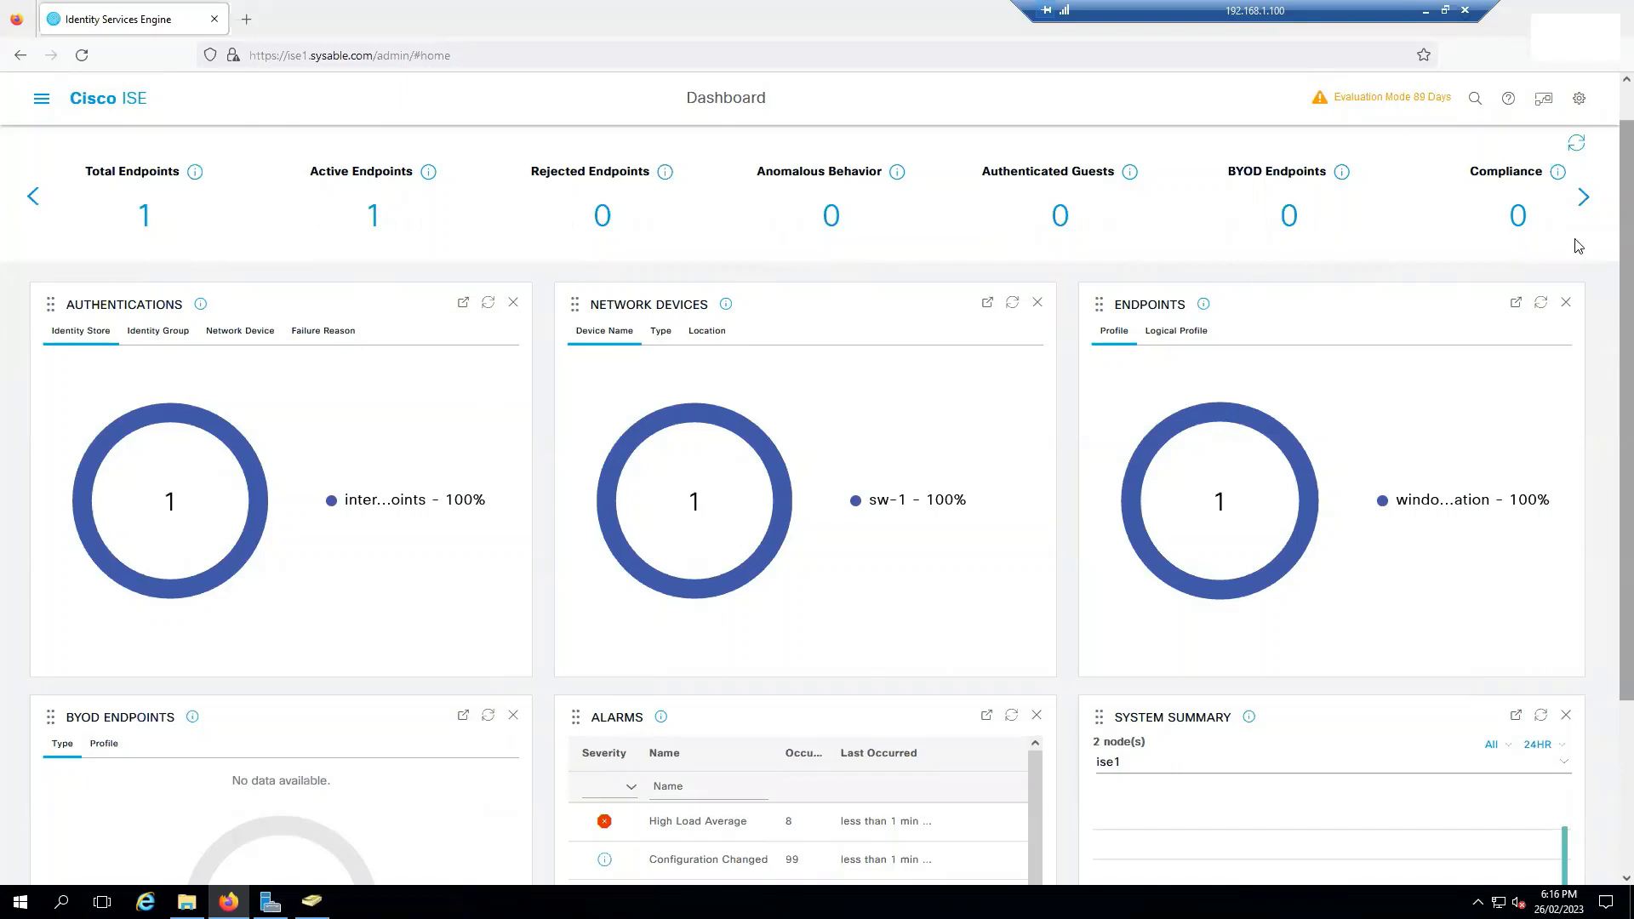
{"action": "scroll", "coordinate": [1575, 340], "scroll_direction": "down", "scroll_amount": 3}
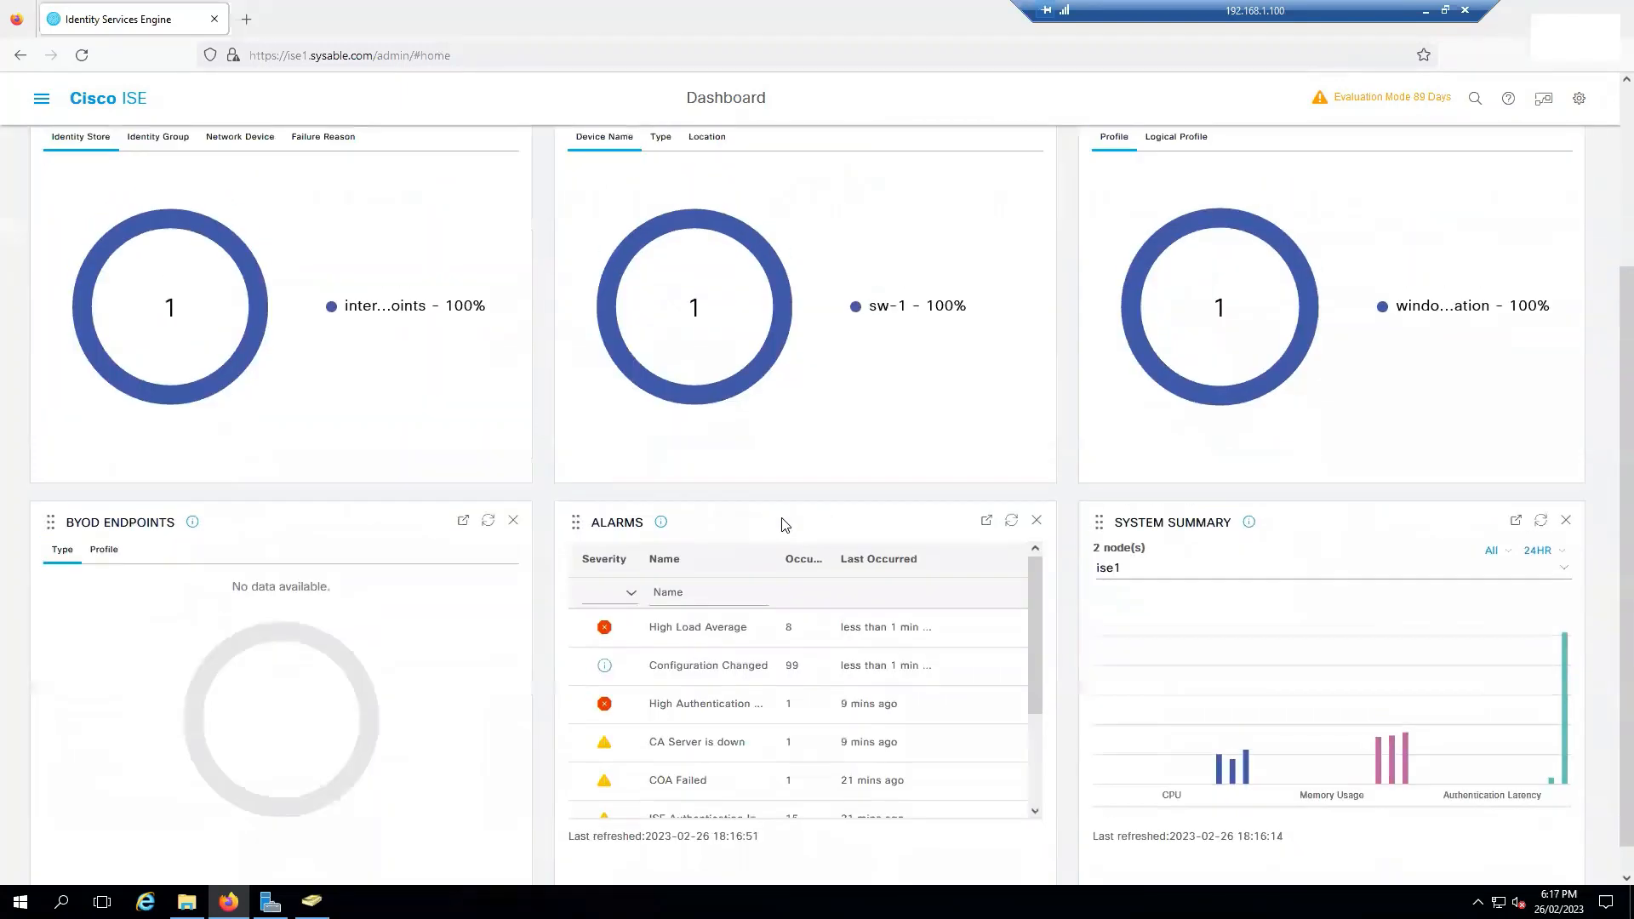
{"action": "scroll", "coordinate": [784, 524], "scroll_direction": "up", "scroll_amount": 3}
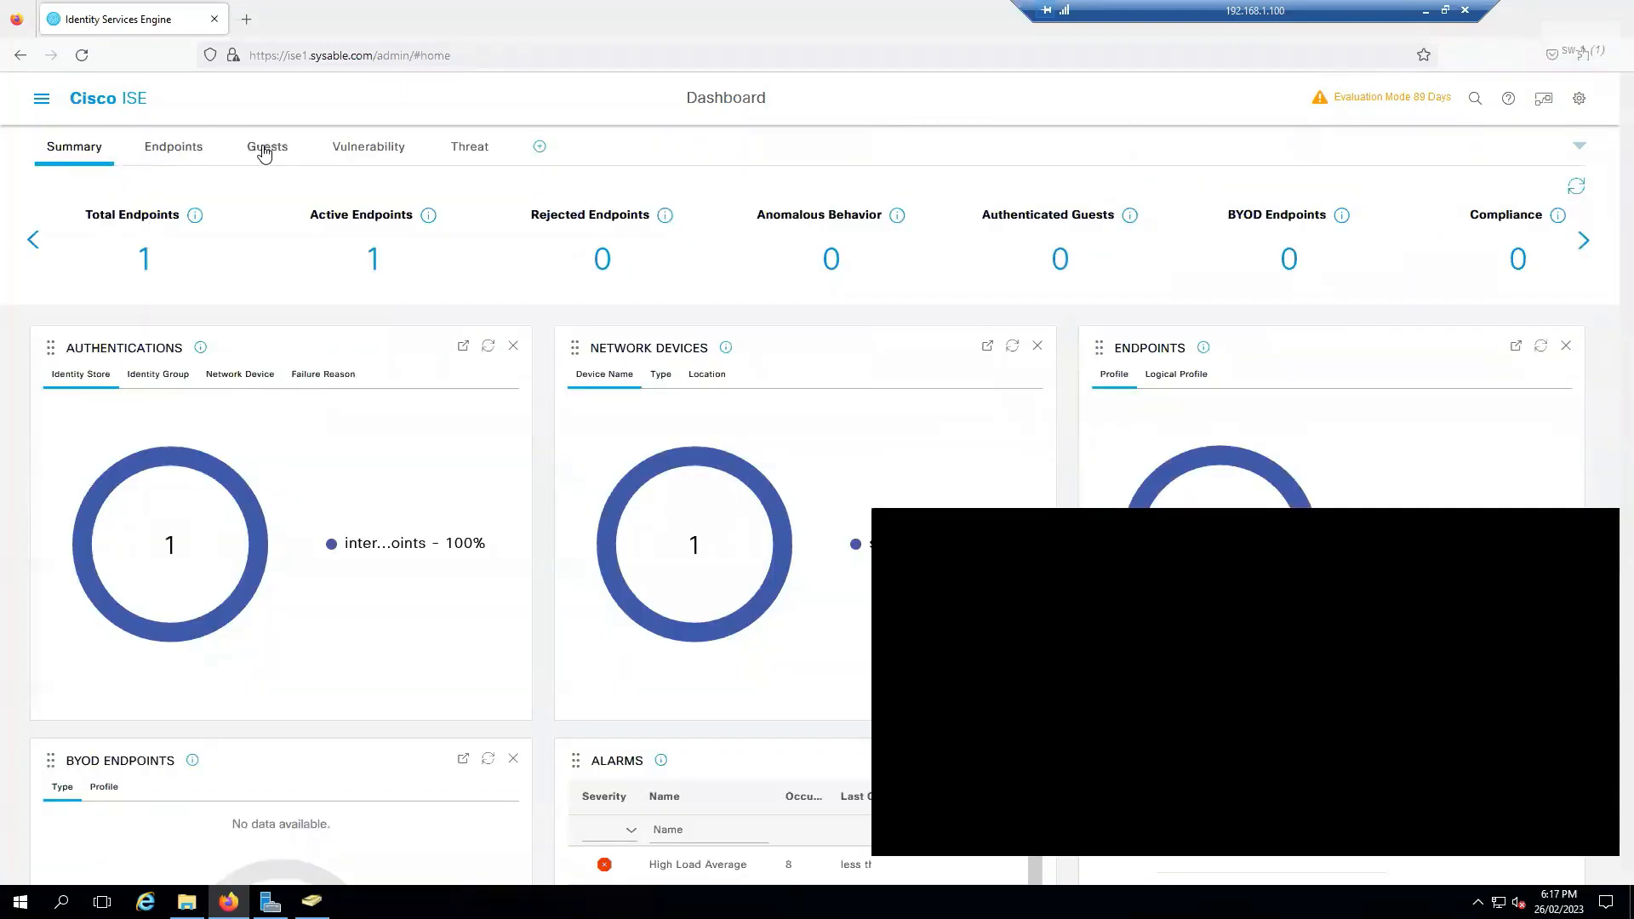
{"action": "left_click", "coordinate": [265, 151]}
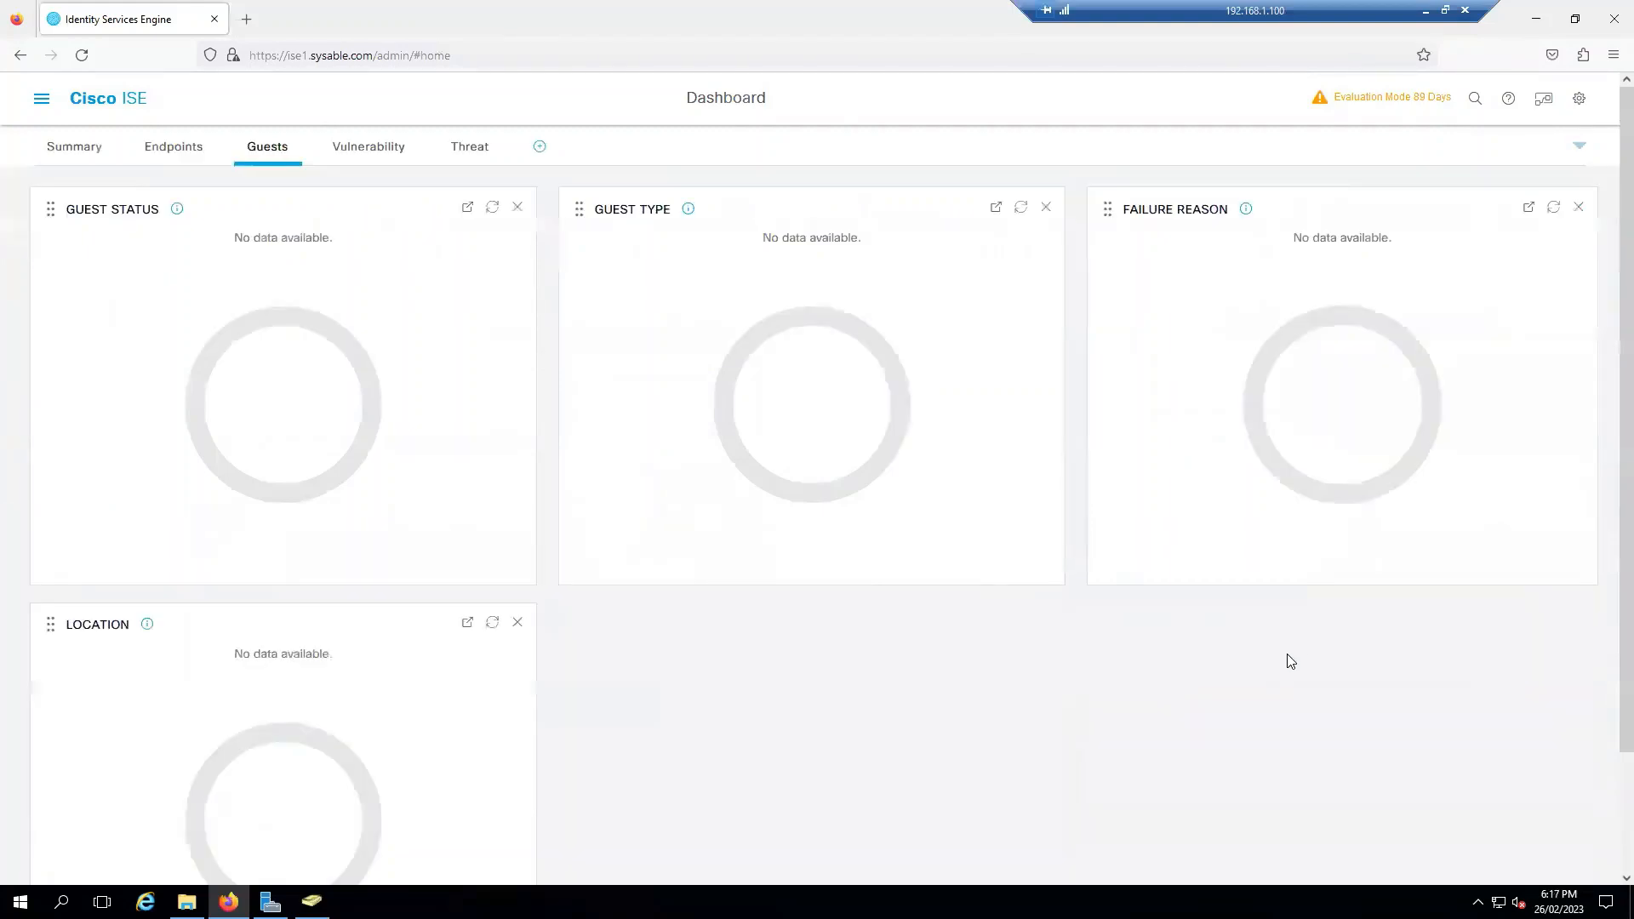
{"action": "scroll", "coordinate": [1284, 660], "scroll_direction": "down", "scroll_amount": 2}
{"action": "scroll", "coordinate": [544, 715], "scroll_direction": "down", "scroll_amount": 1}
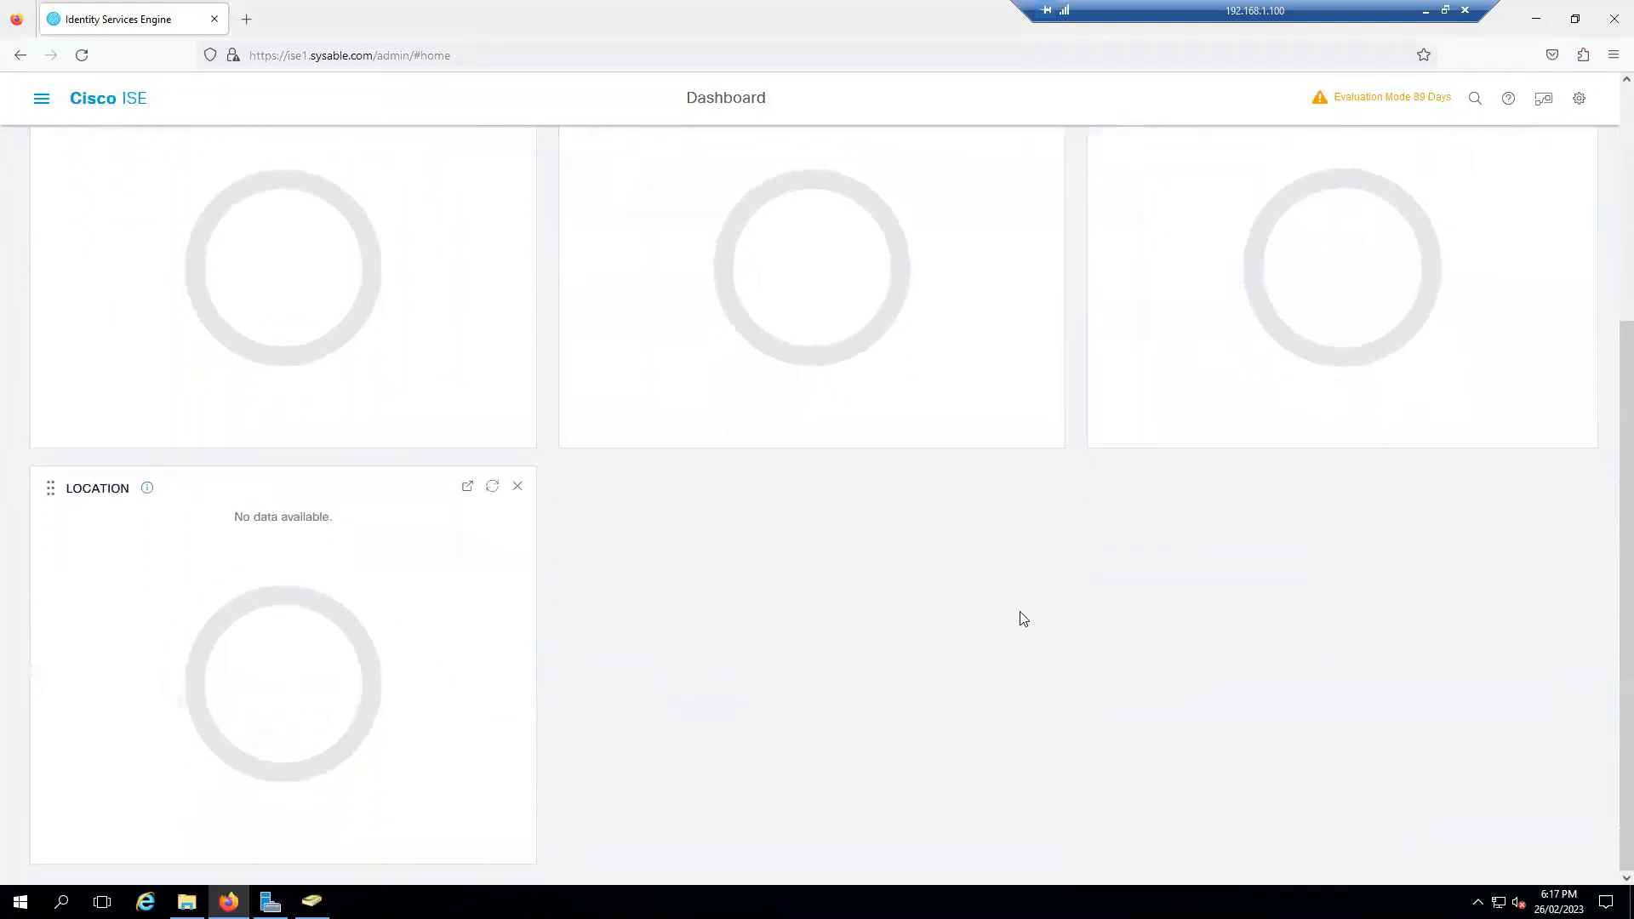
{"action": "scroll", "coordinate": [477, 528], "scroll_direction": "up", "scroll_amount": 3}
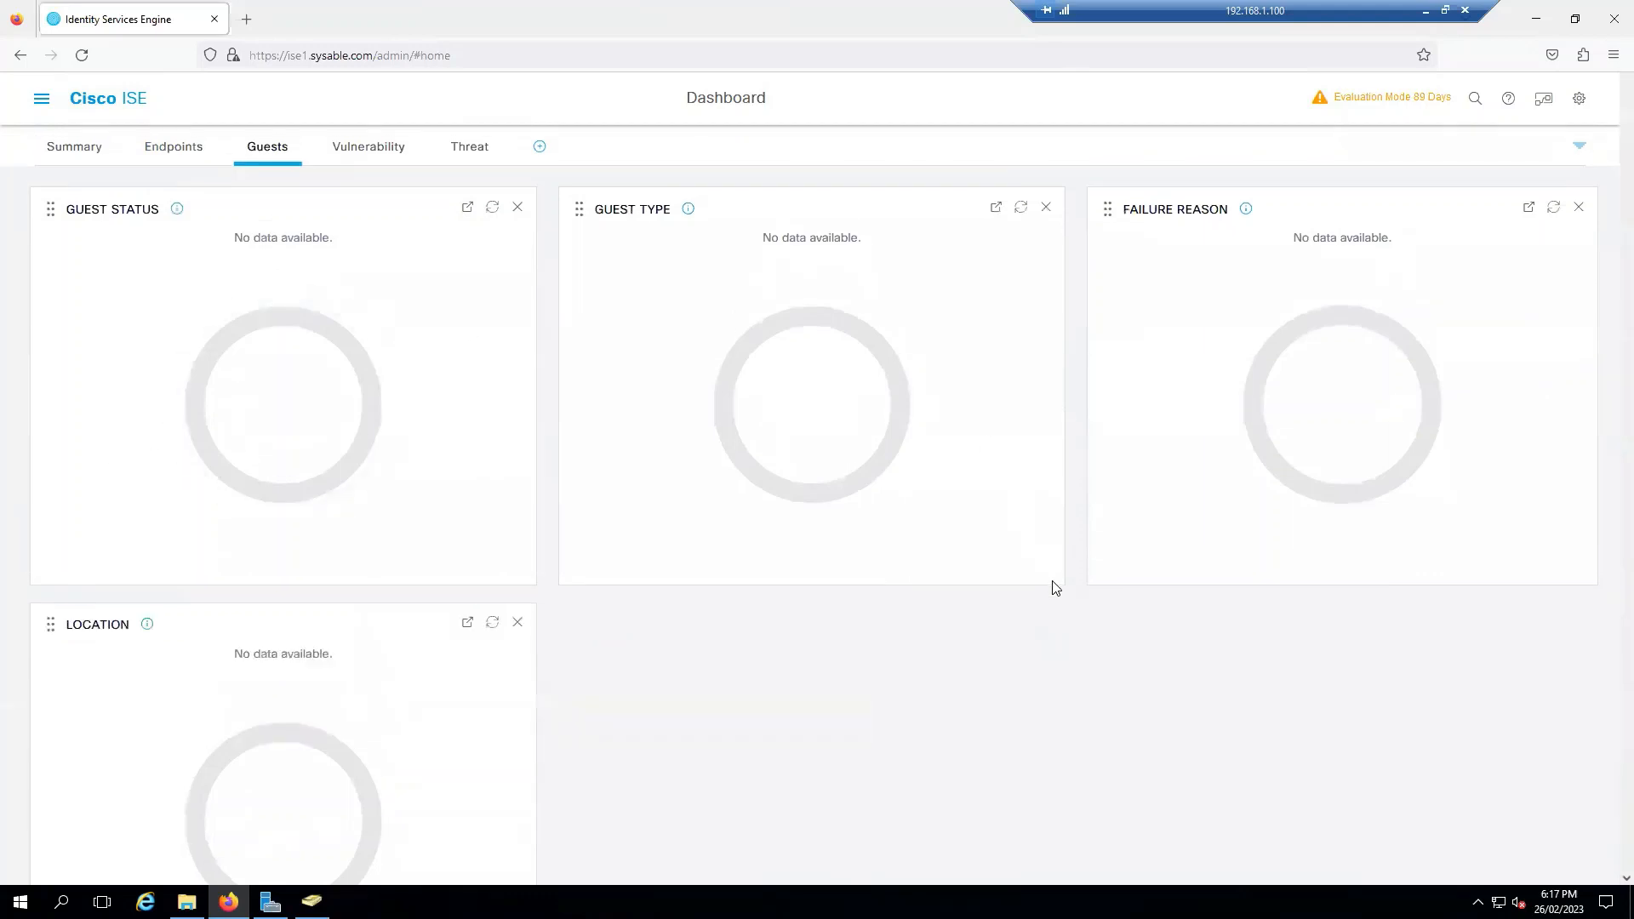